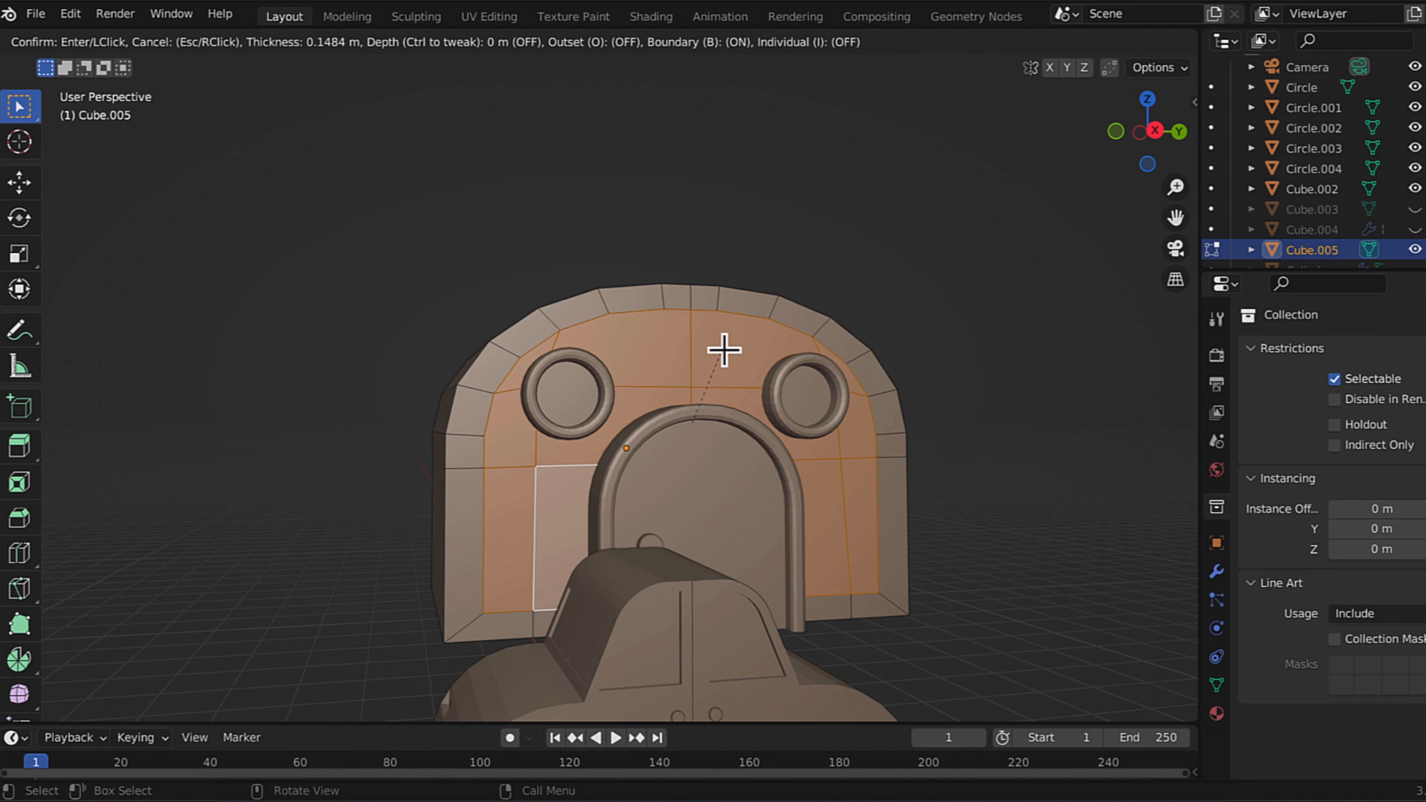
Step: Inset the house's front faces by about 0.15 m and return to Object Mode
click(725, 340)
key(Tab)
scroll(837, 446, down, 4)
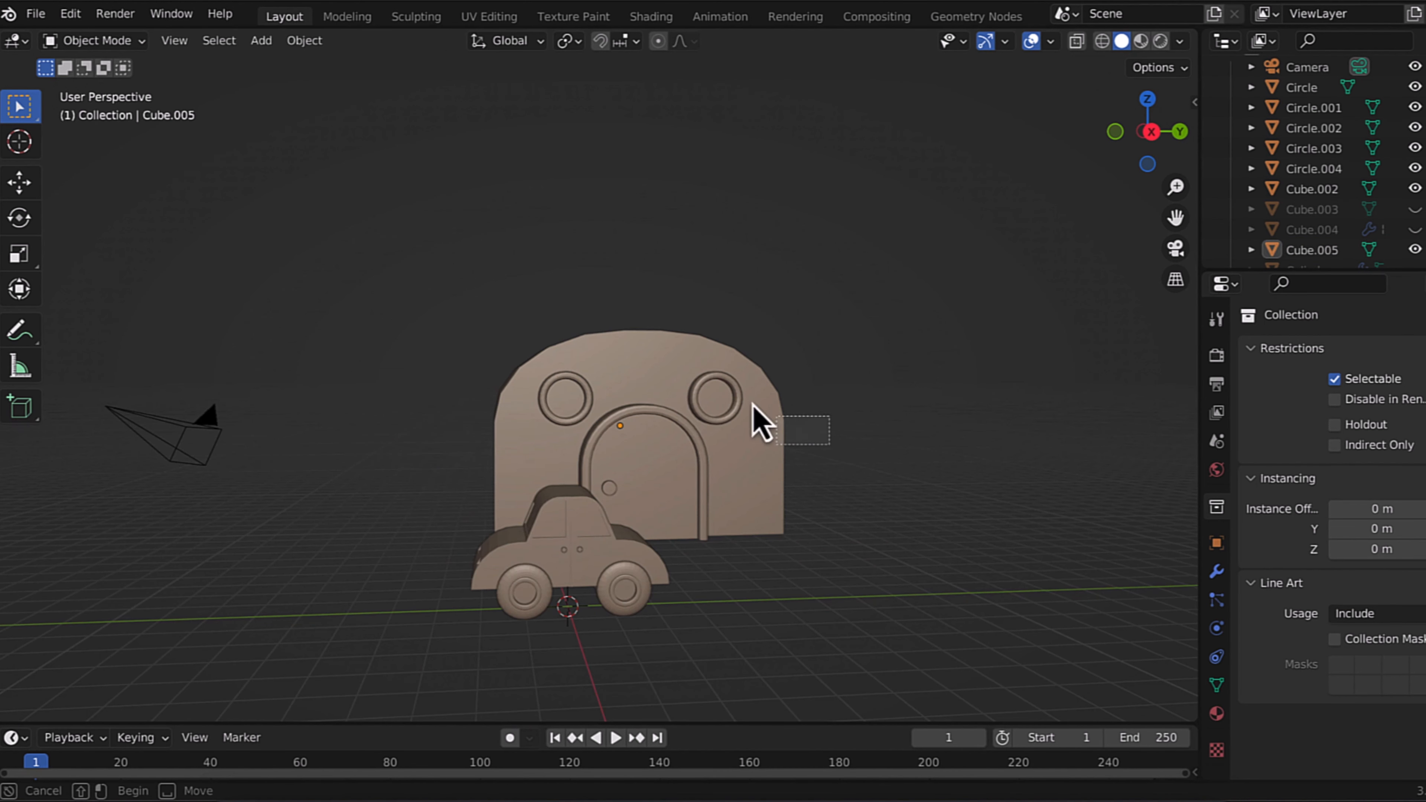
Step: Select the house with its windows, door and doorknob, and move them up along Z
drag(755, 421, 589, 317)
shift+click(610, 488)
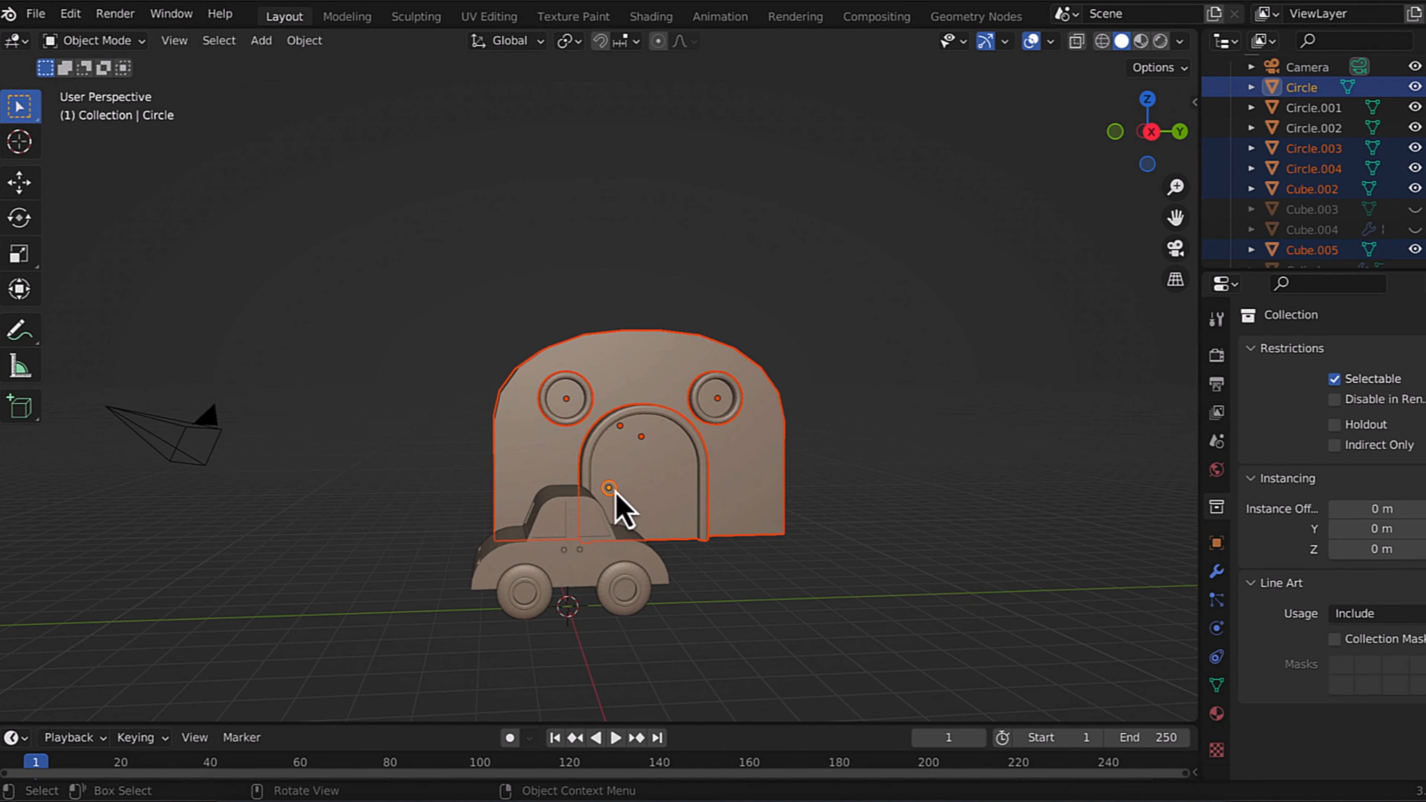
key(g)
key(z)
click(602, 380)
Step: Delete the bottom face of the house in Edit Mode
middle_drag(602, 379, 602, 380)
click(123, 42)
click(122, 87)
click(205, 42)
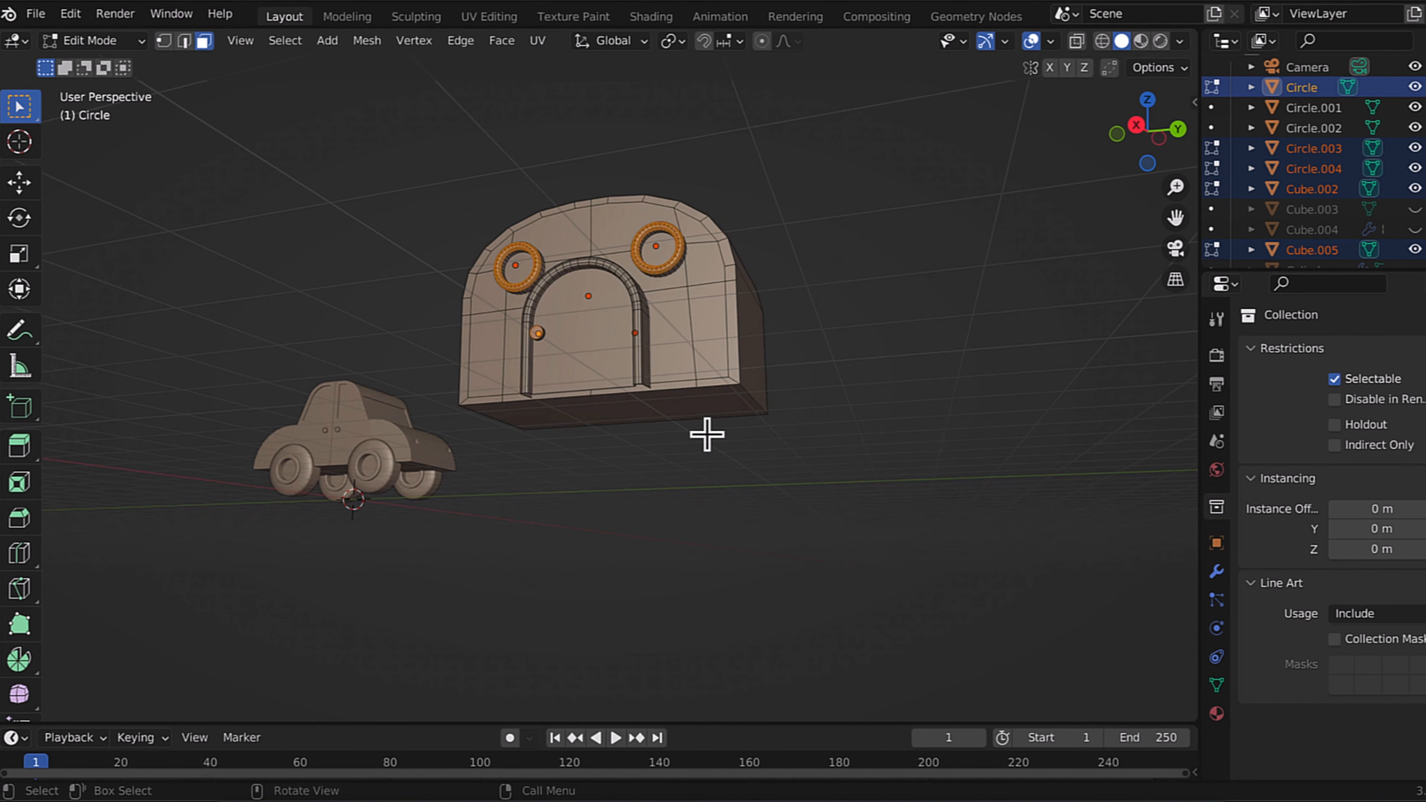
click(702, 412)
middle_drag(709, 452, 713, 456)
key(x)
click(712, 452)
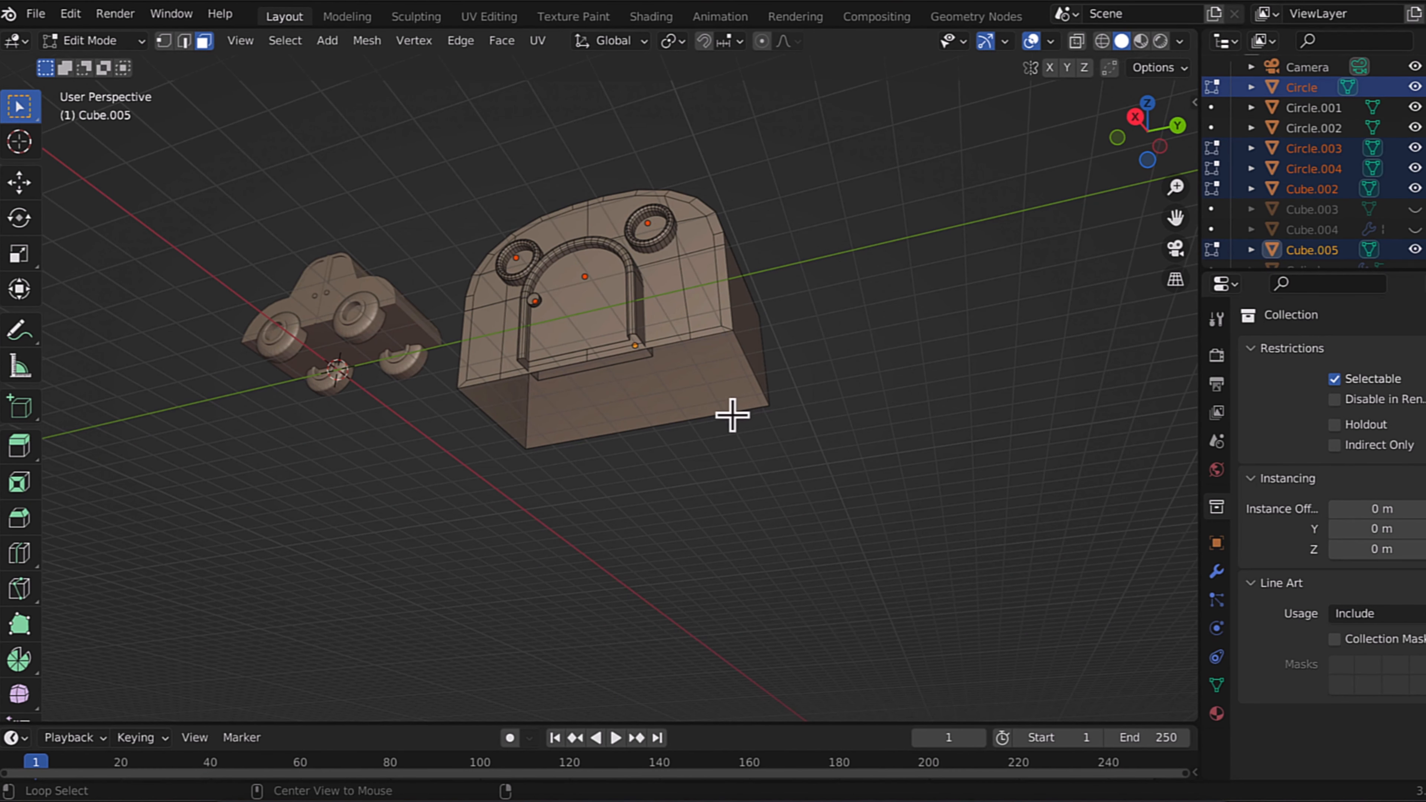
Step: Extrude the house's open bottom edges about 3.04 m down along Z and return to Object Mode
click(184, 41)
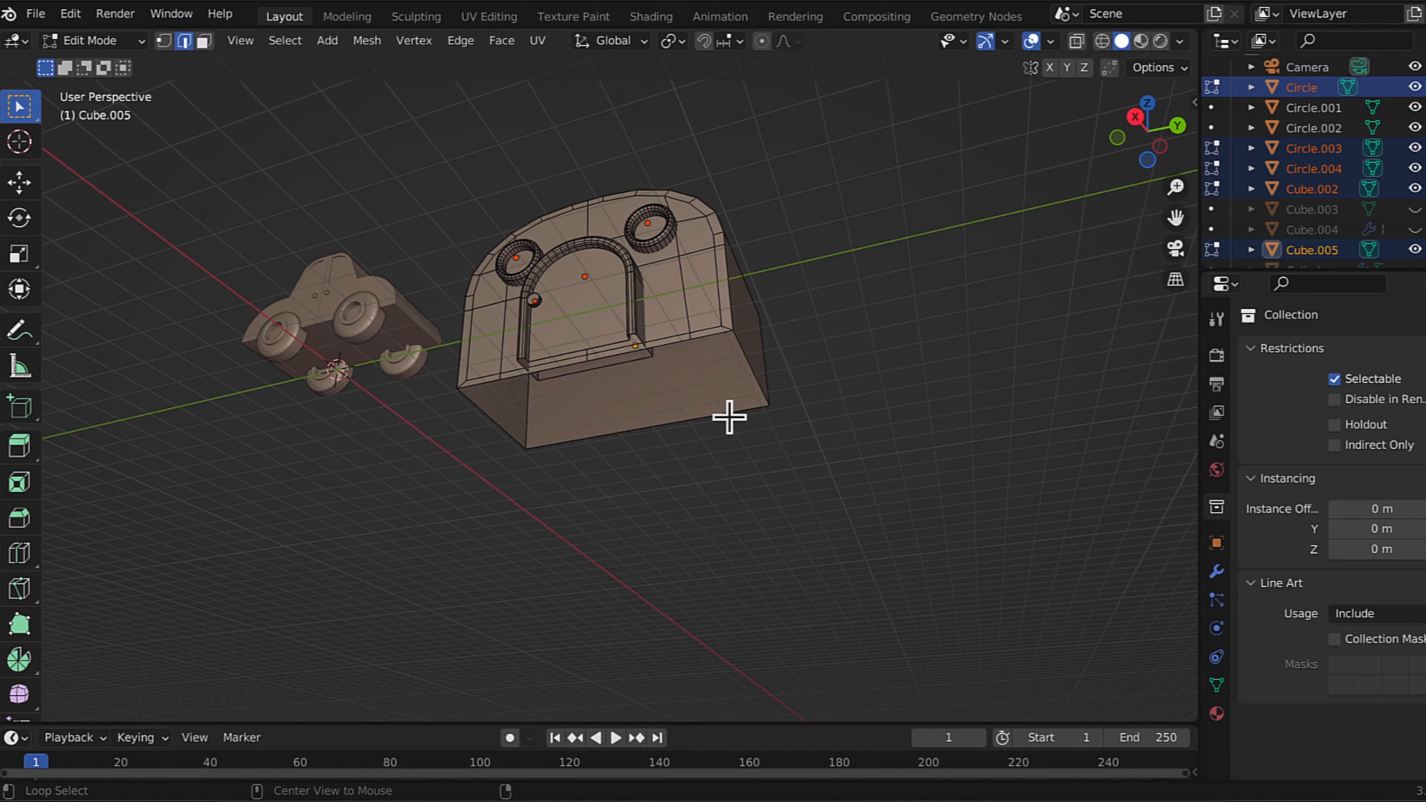
key(KP_3)
key(e)
key(z)
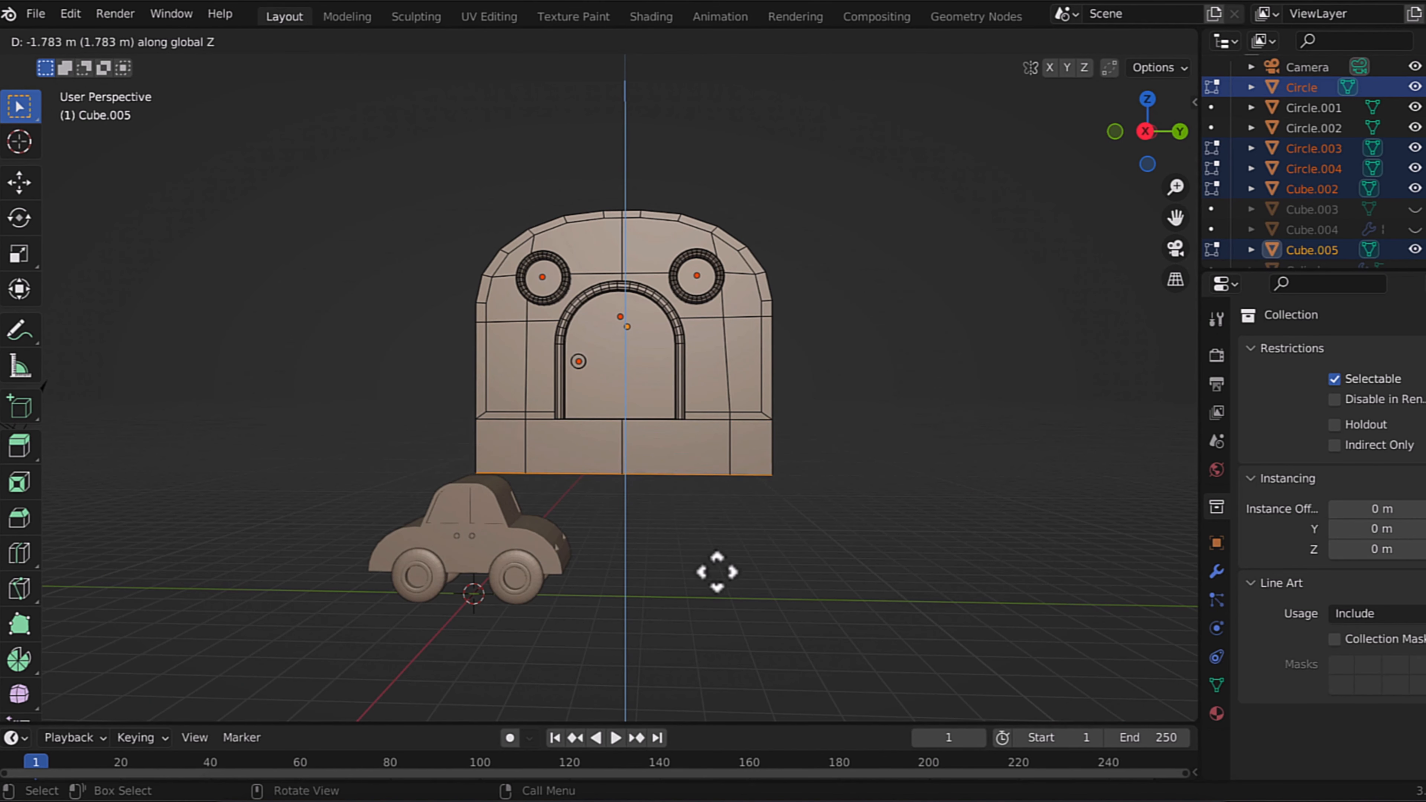
click(716, 637)
middle_drag(716, 637, 645, 607)
click(95, 41)
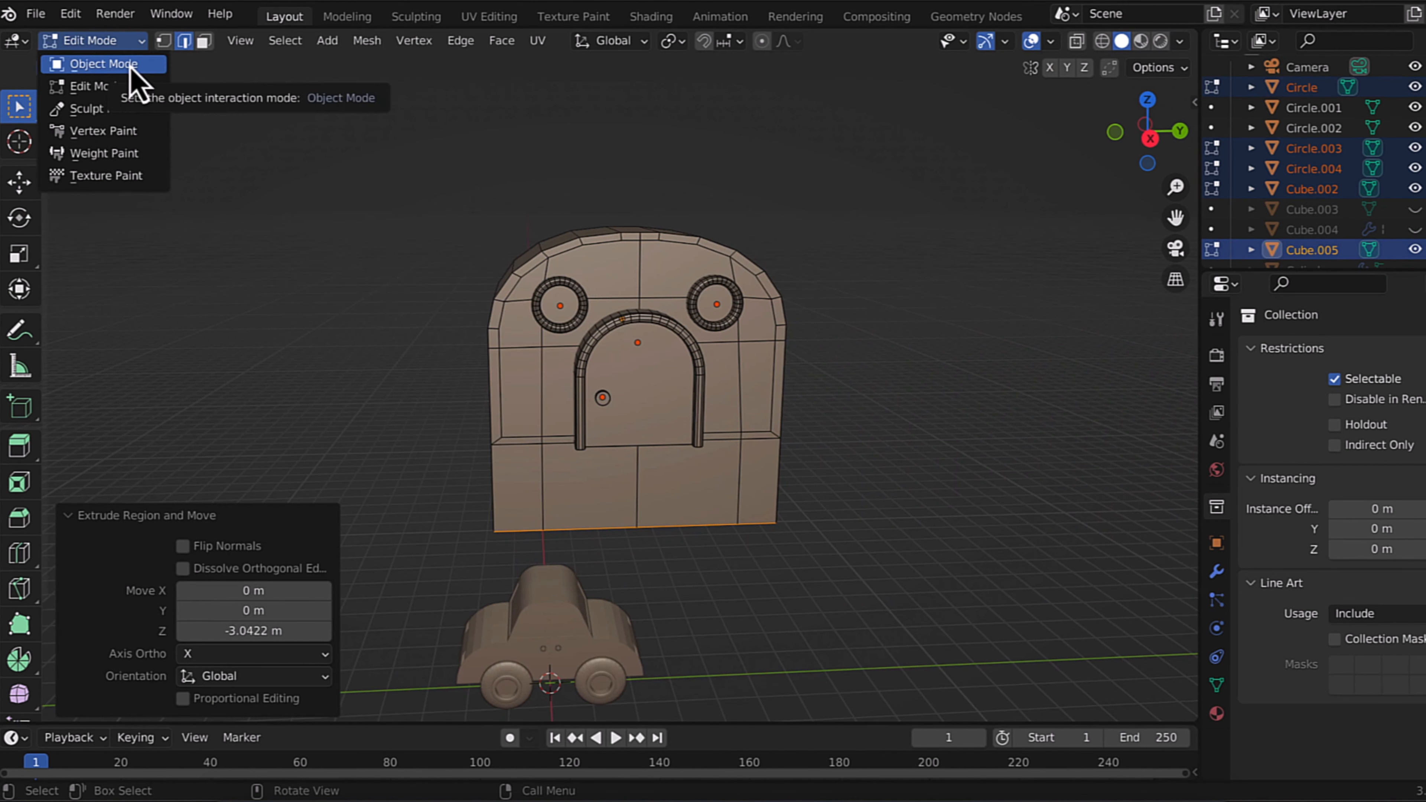
click(112, 63)
Step: Move the door and doorknob about 2.5 m down along Z to the base of the house's front wall
click(862, 403)
click(696, 415)
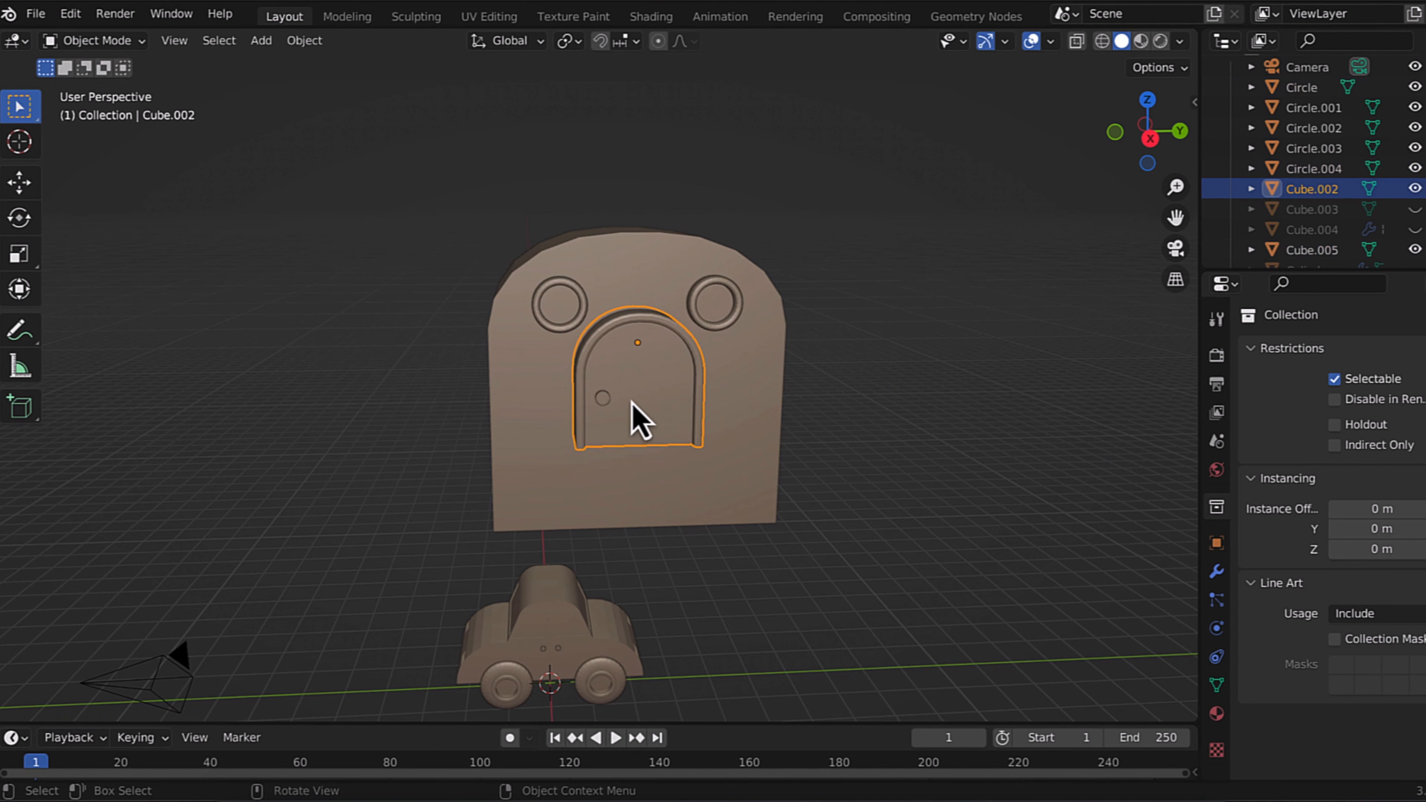
shift+click(608, 402)
key(g)
key(z)
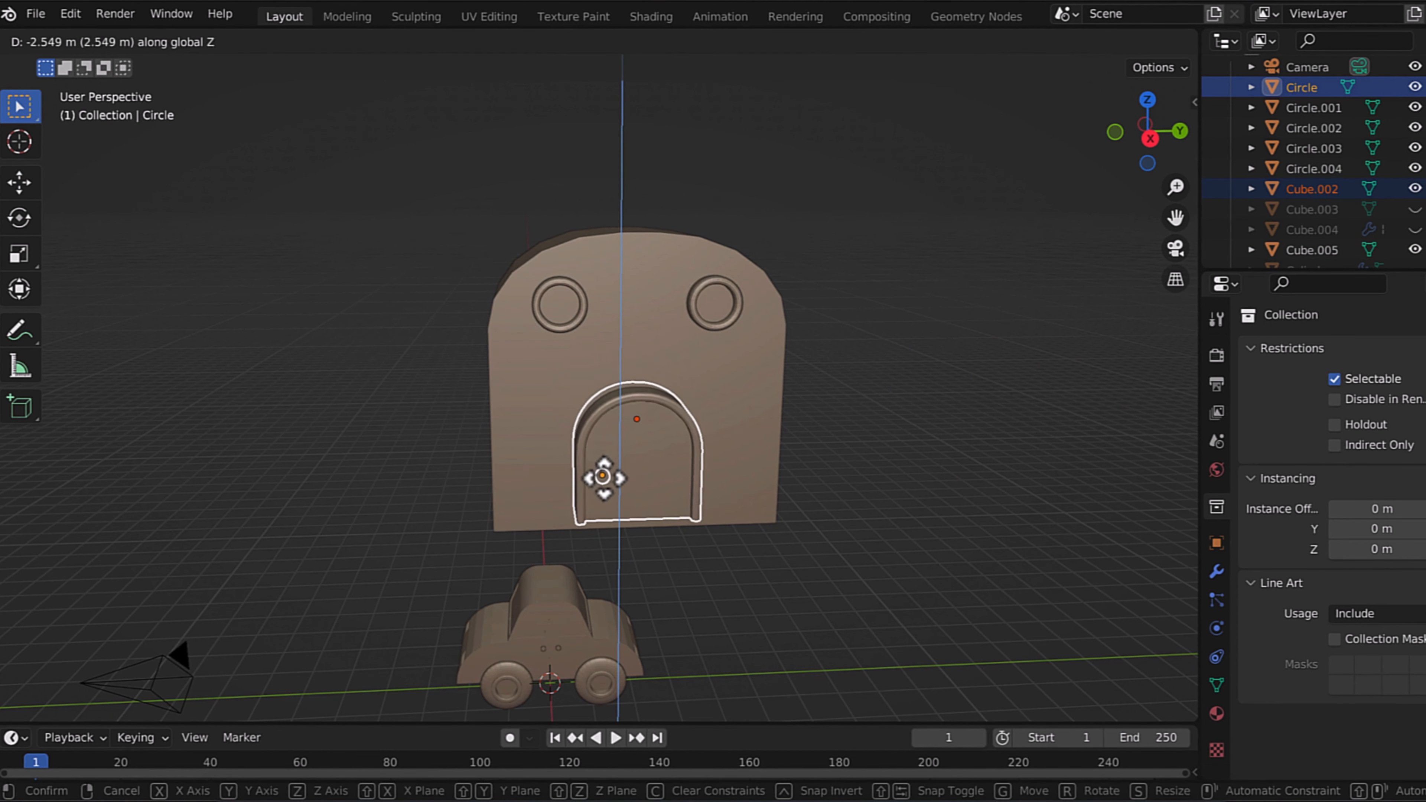
click(603, 488)
Step: Move both round windows about 1.4 m down along Z and scale them up
middle_drag(643, 484, 712, 320)
click(711, 319)
shift+click(549, 324)
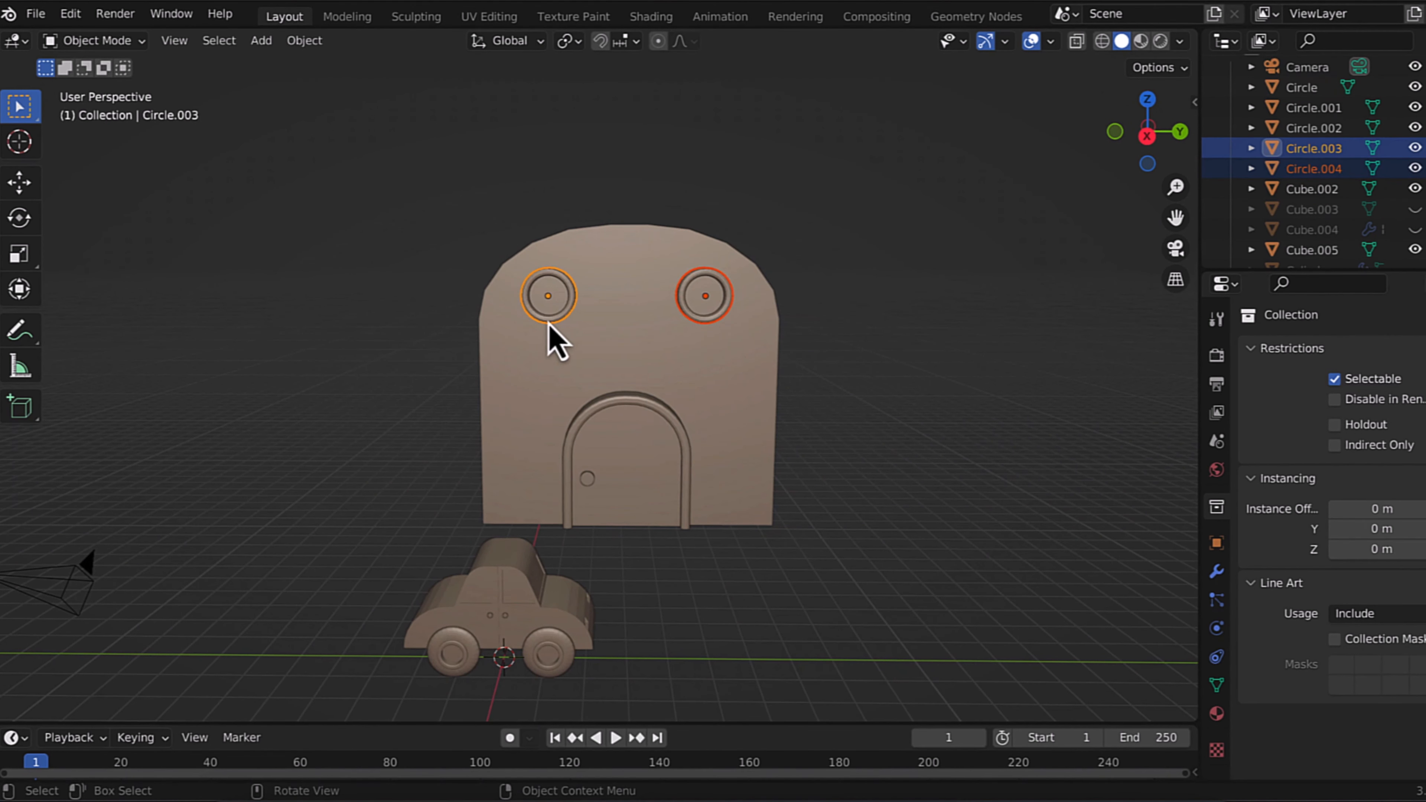
key(g)
key(z)
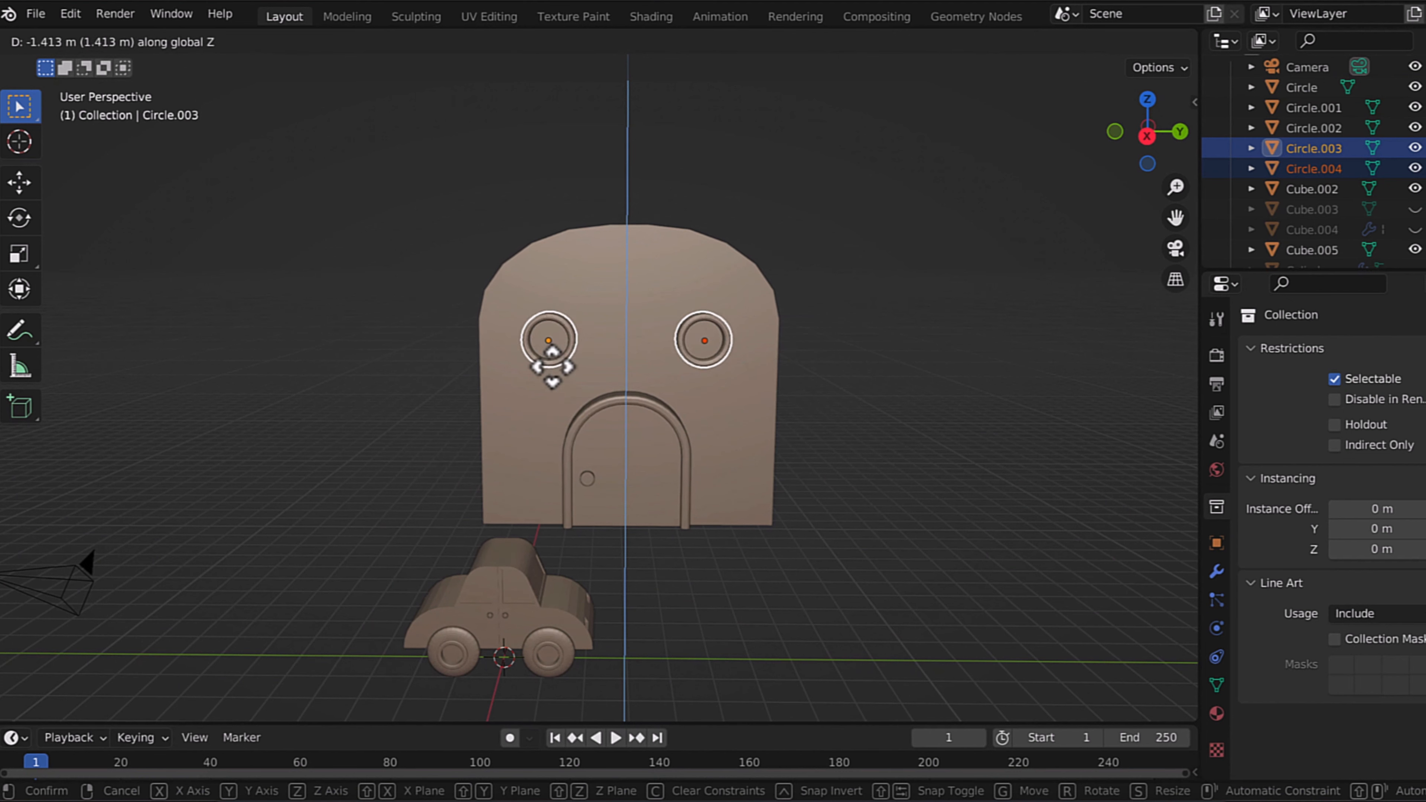
click(551, 367)
key(s)
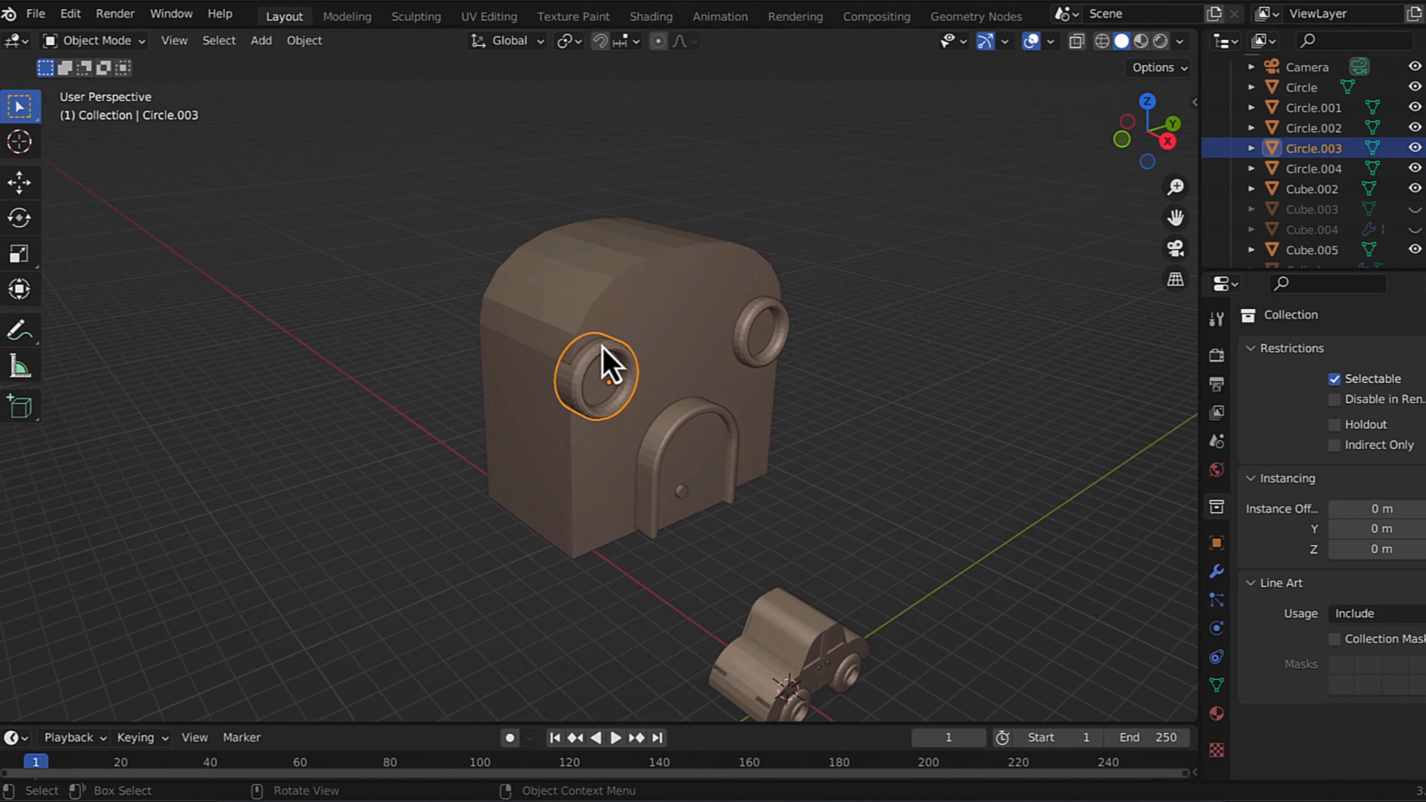
Step: Move the windows closer together along Y, one by about 1.62 m and the other by about -1.33 m
key(g)
key(y)
click(645, 353)
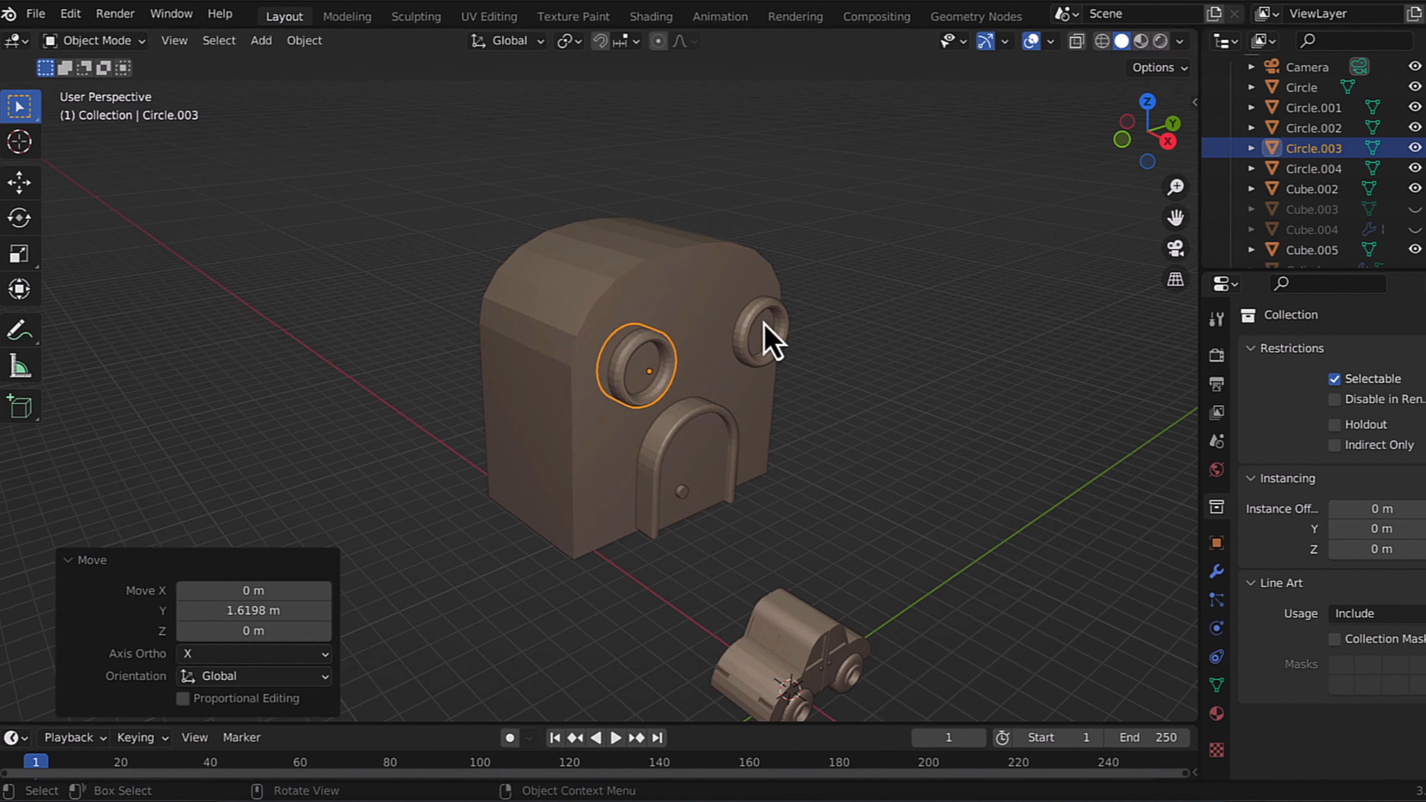
click(755, 331)
key(g)
key(y)
click(729, 344)
key(KP_3)
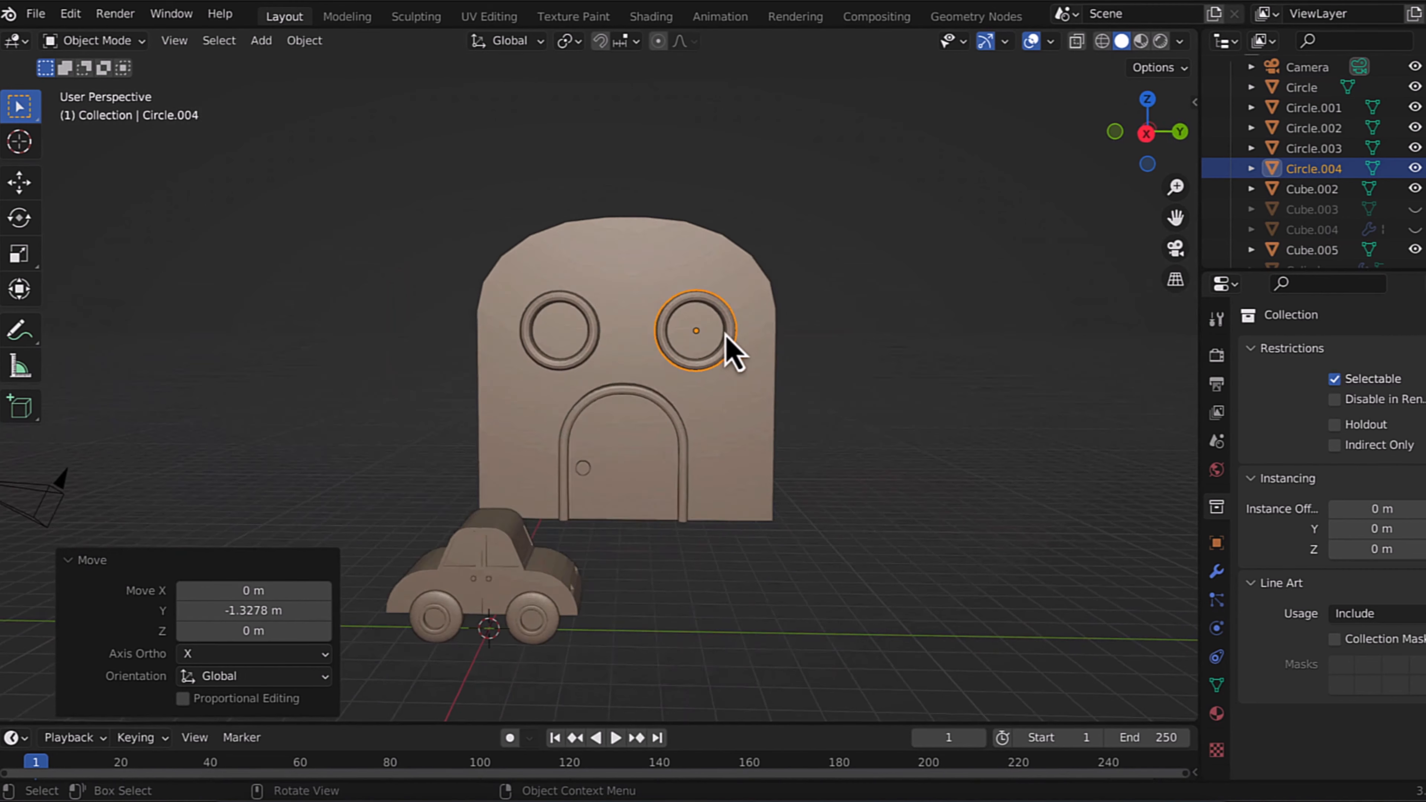
Step: Deselect the window and save the file
click(817, 376)
middle_drag(728, 463, 634, 618)
key(ctrl+s)
Step: Scale the car up by a factor of about 1.51 and raise it along Z
click(600, 542)
key(s)
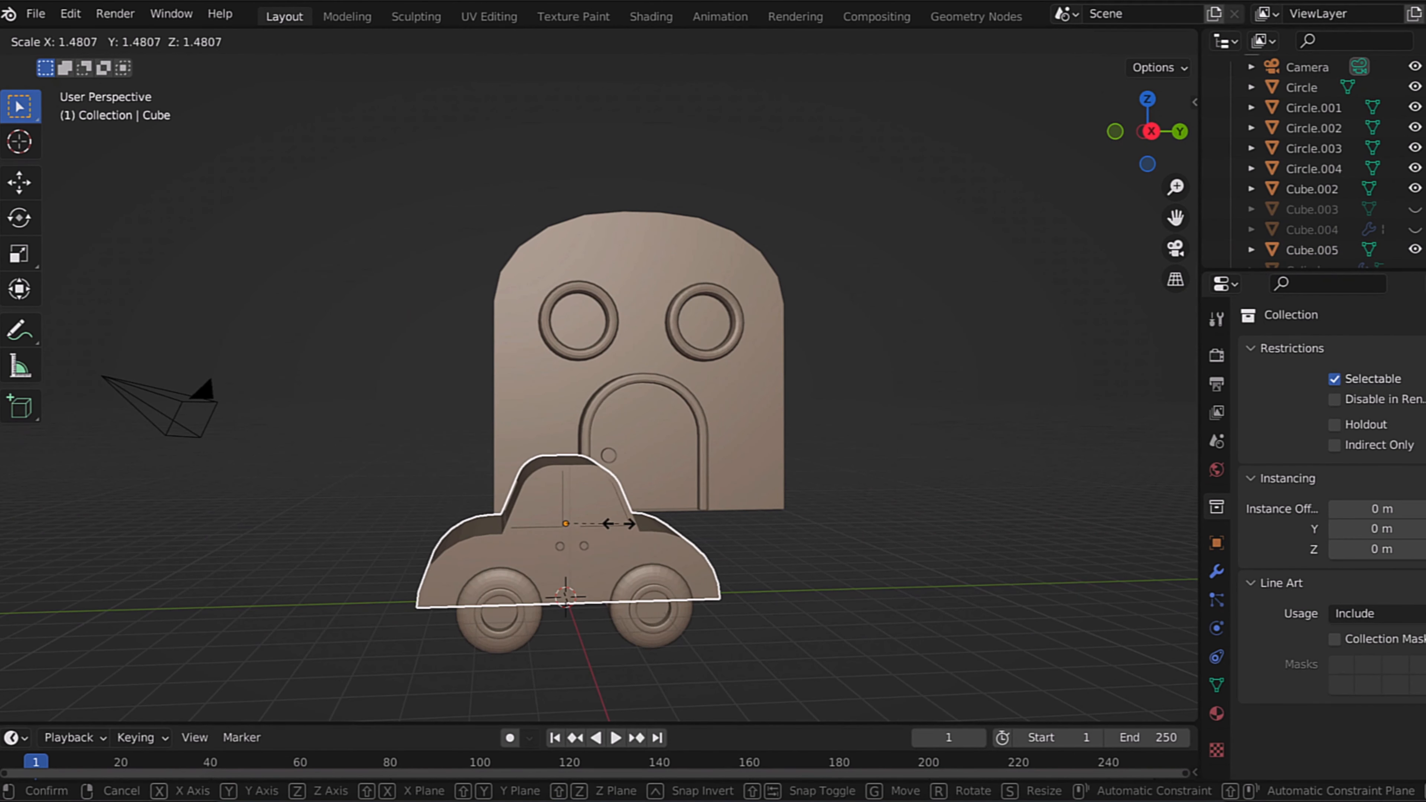
click(620, 526)
key(g)
key(z)
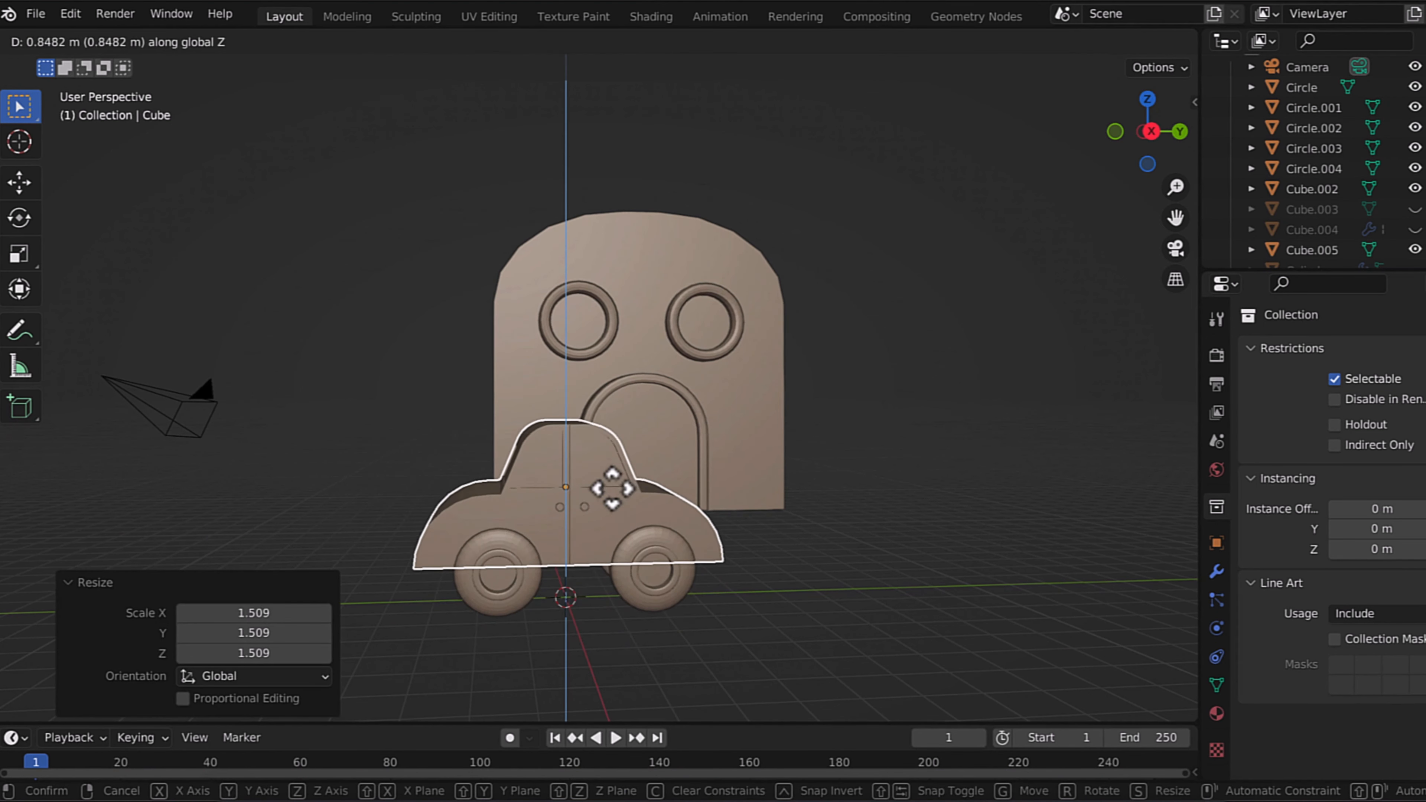
click(614, 556)
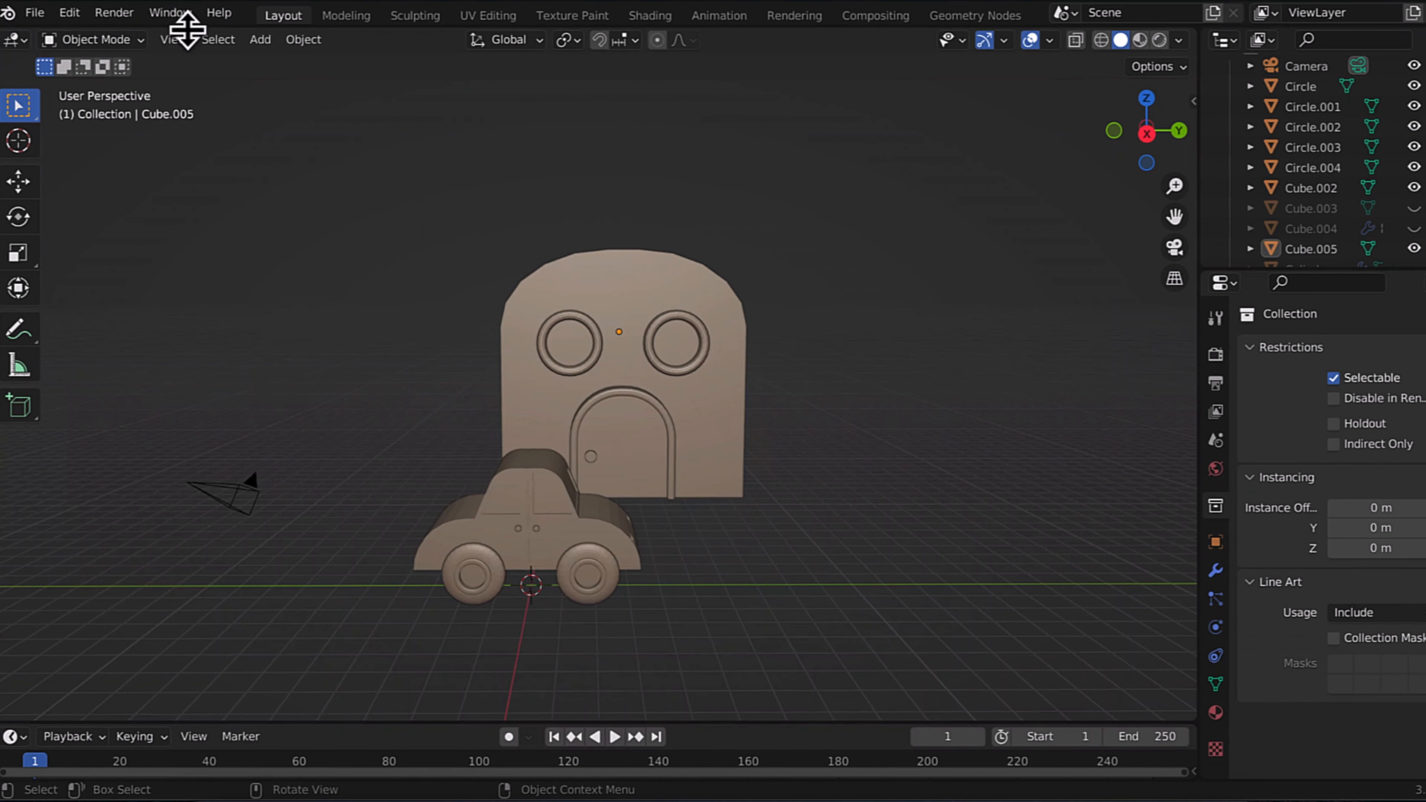
Step: Add a plane and scale it up into a large ground surface beneath the house and car
click(260, 39)
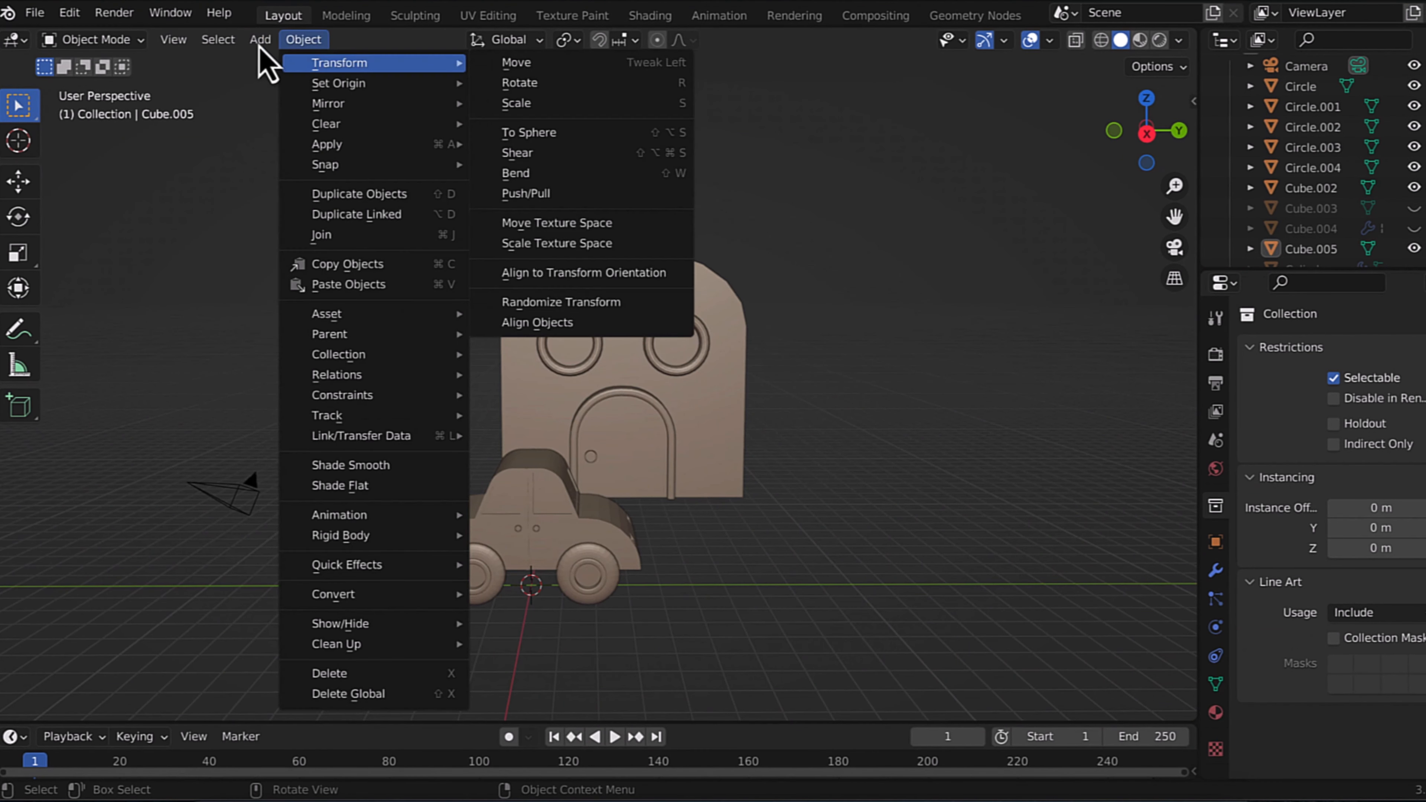
mouse_move(292, 65)
click(474, 65)
key(s)
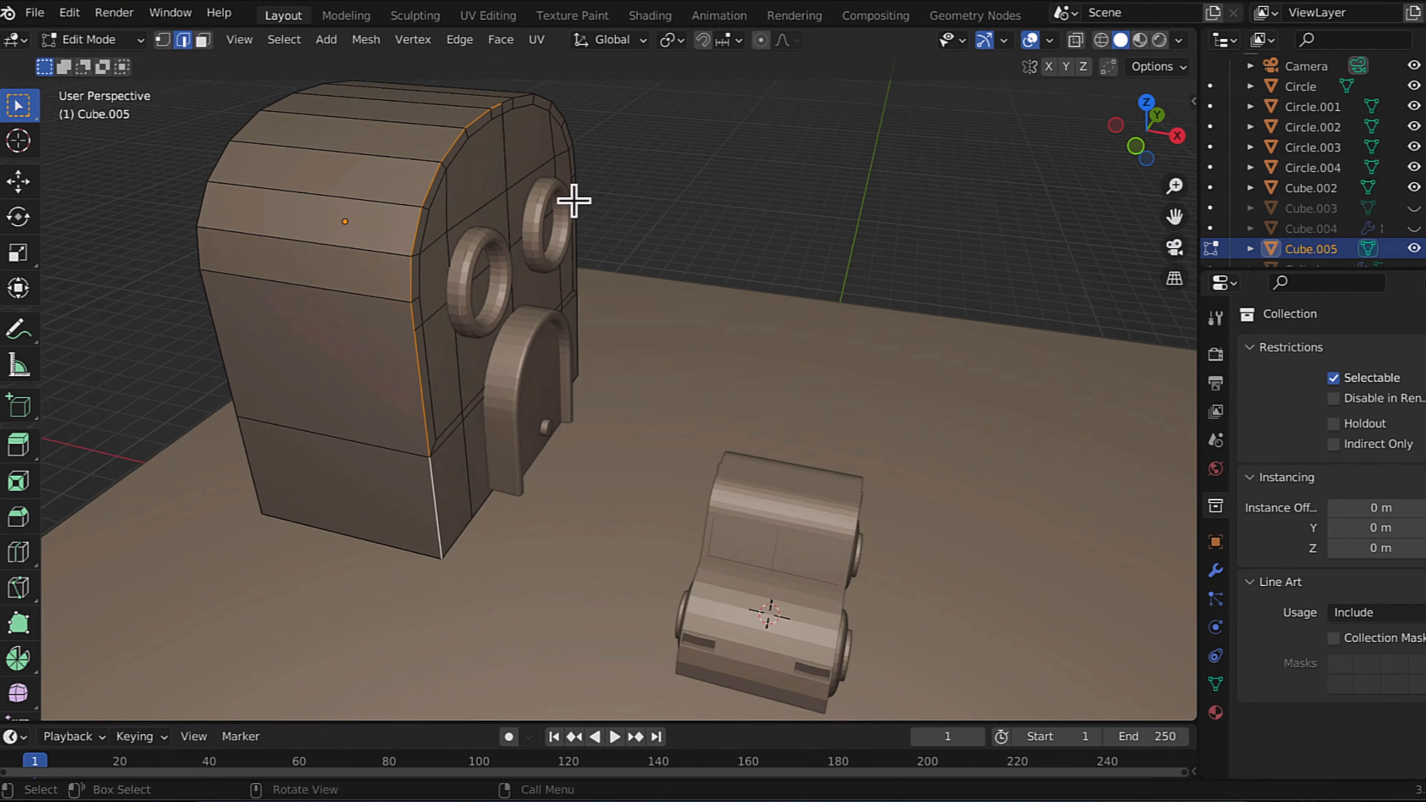
Step: Bevel the outer arch edges of the house's front with 2 segments and a width of about 0.05 m
middle_drag(573, 200, 702, 115)
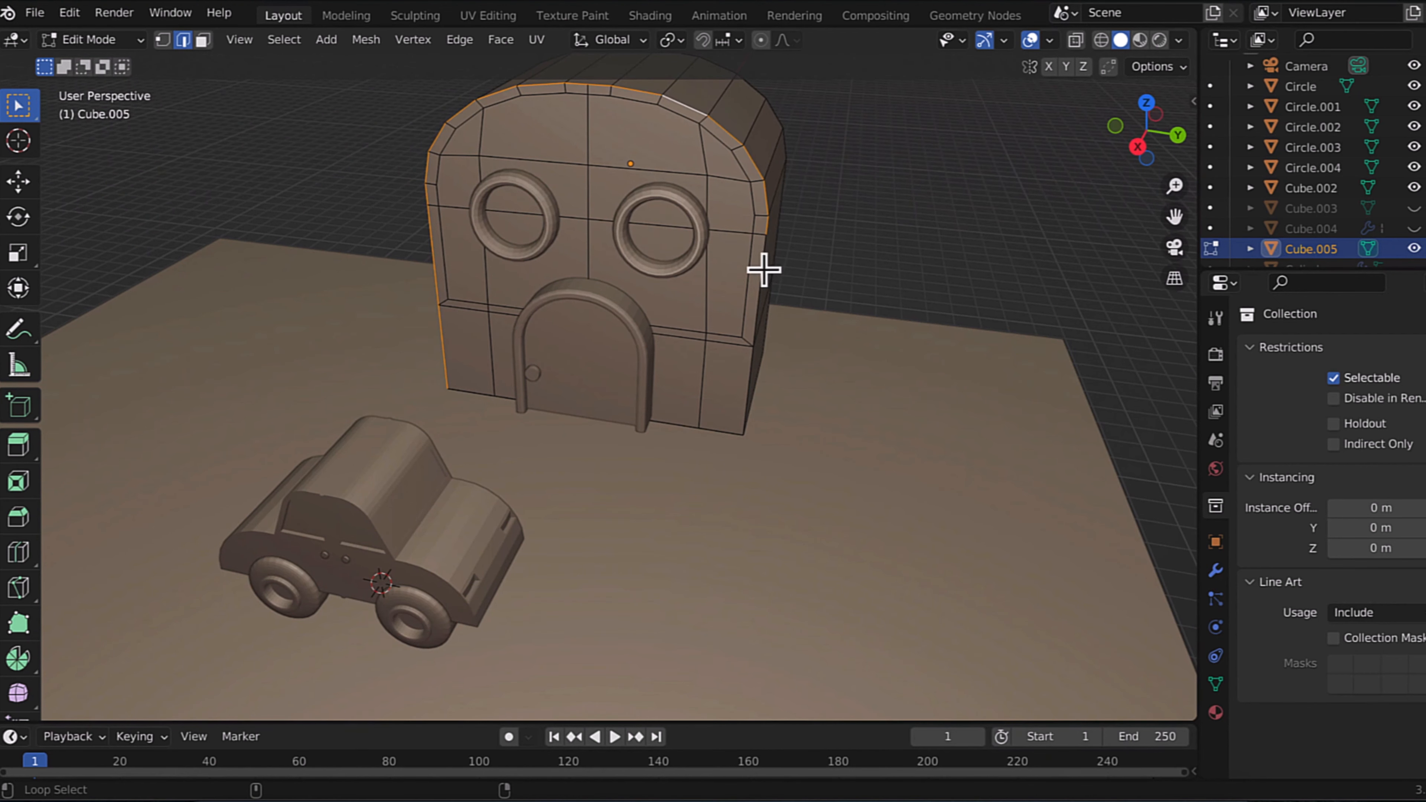
middle_drag(786, 302, 878, 175)
scroll(814, 195, up, 2)
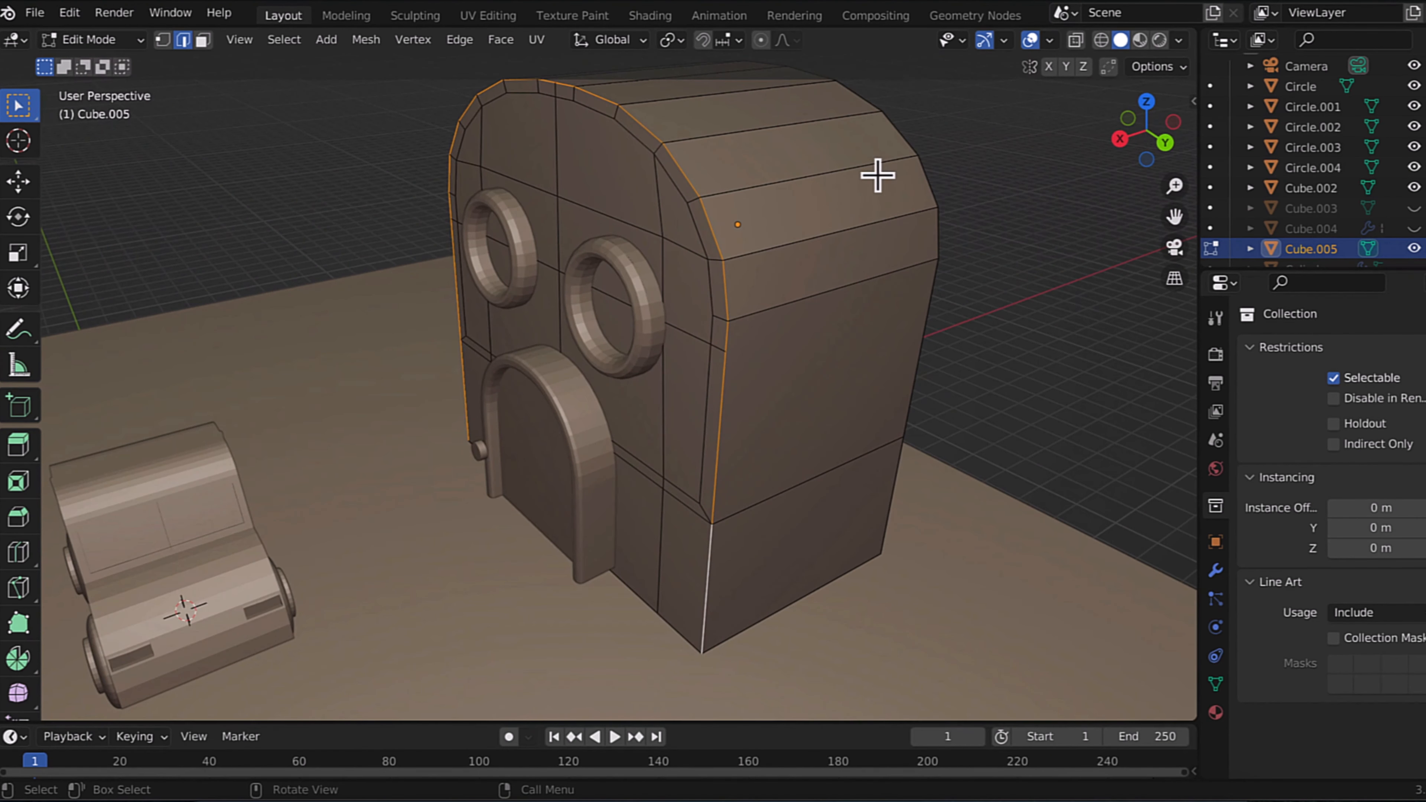
key(ctrl+b)
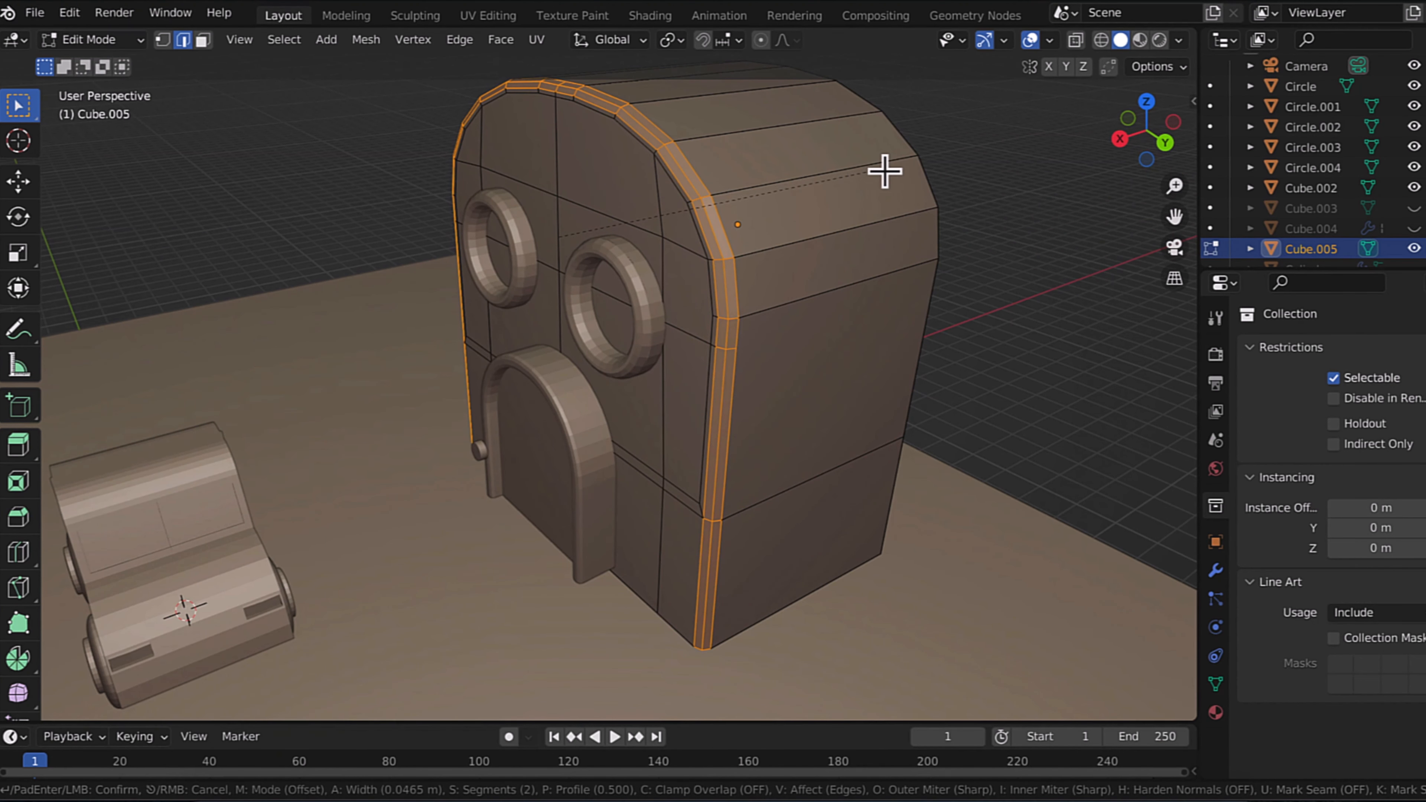
click(885, 171)
Step: Bevel the arch and side edges of the house's back wall with 2 segments
middle_drag(786, 239, 752, 233)
key(ctrl+z)
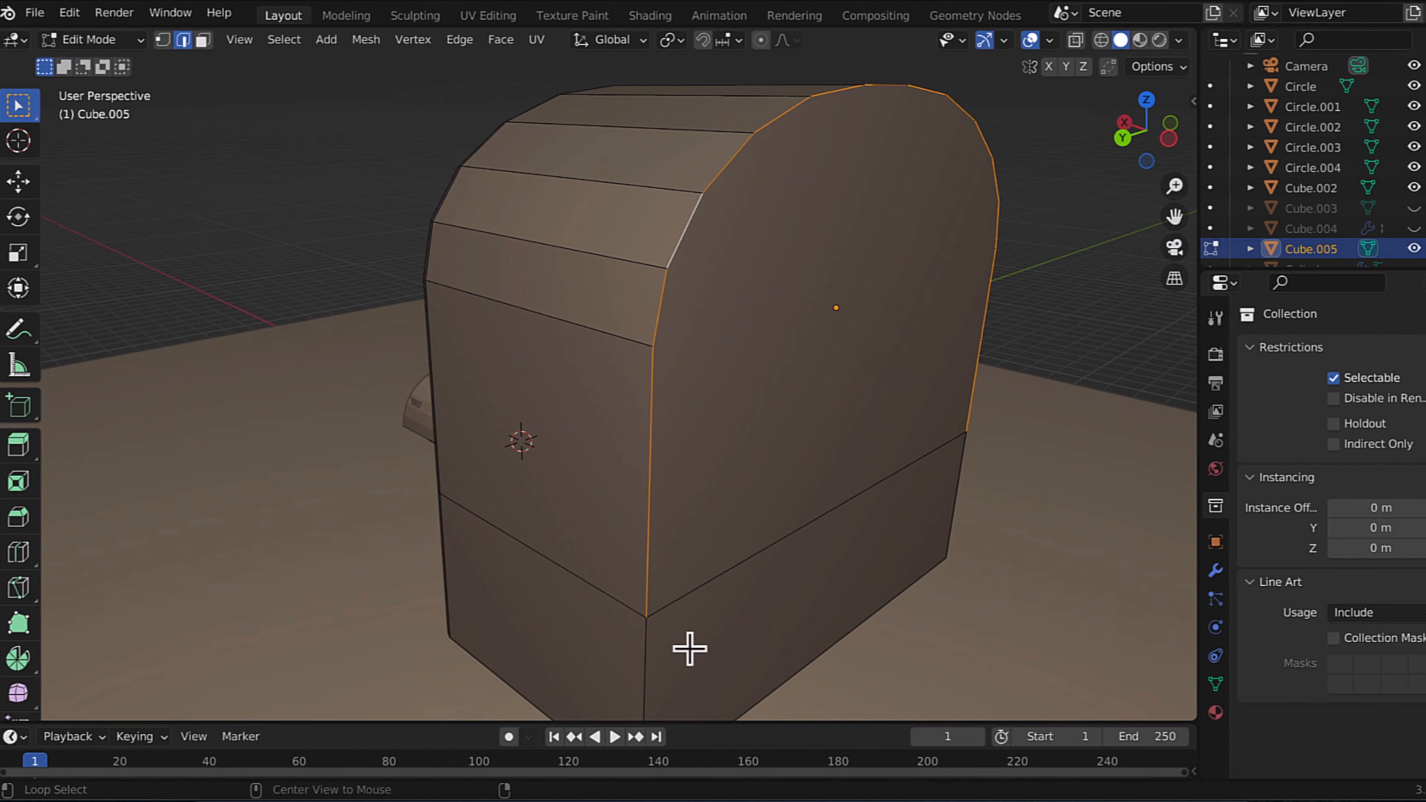
key(ctrl+b)
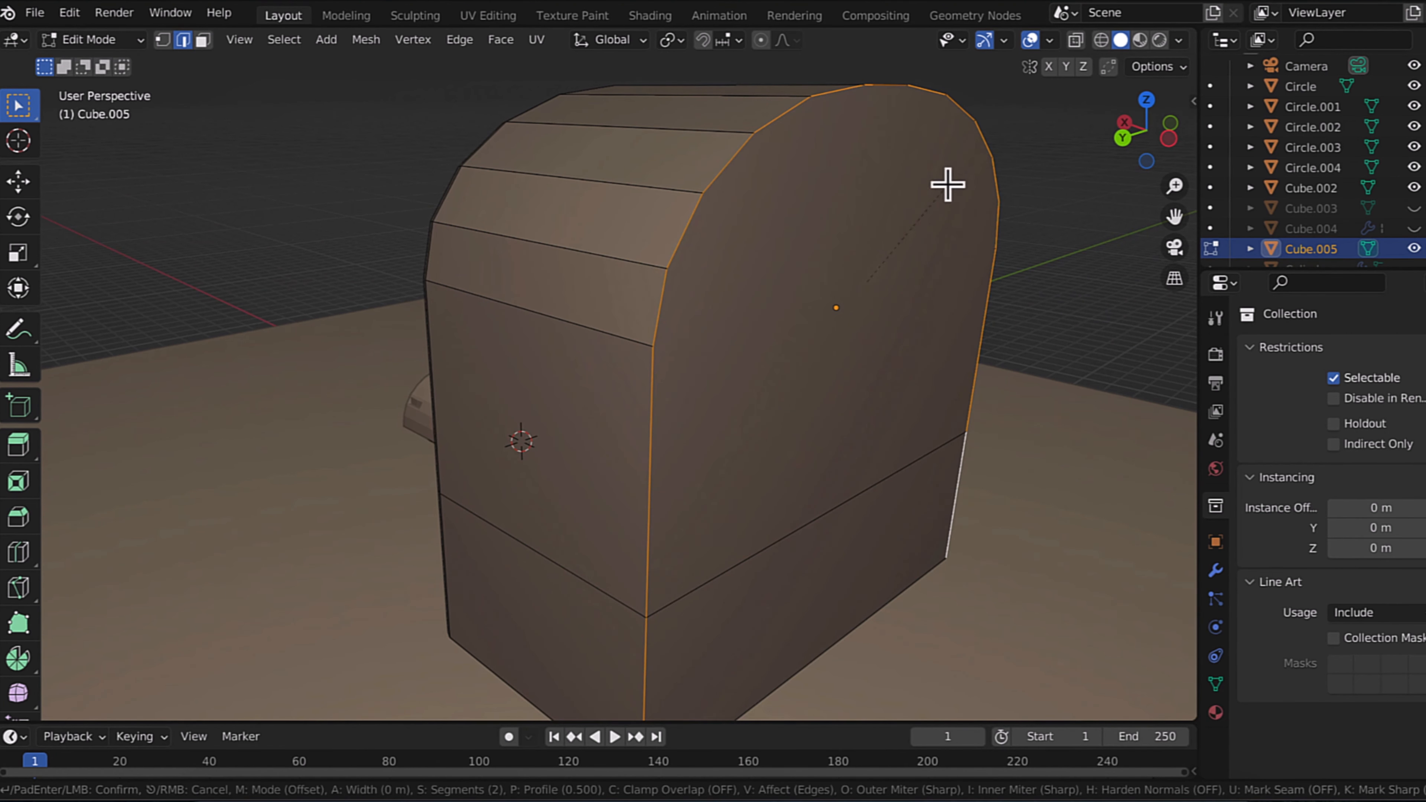
click(974, 118)
middle_drag(974, 118, 877, 328)
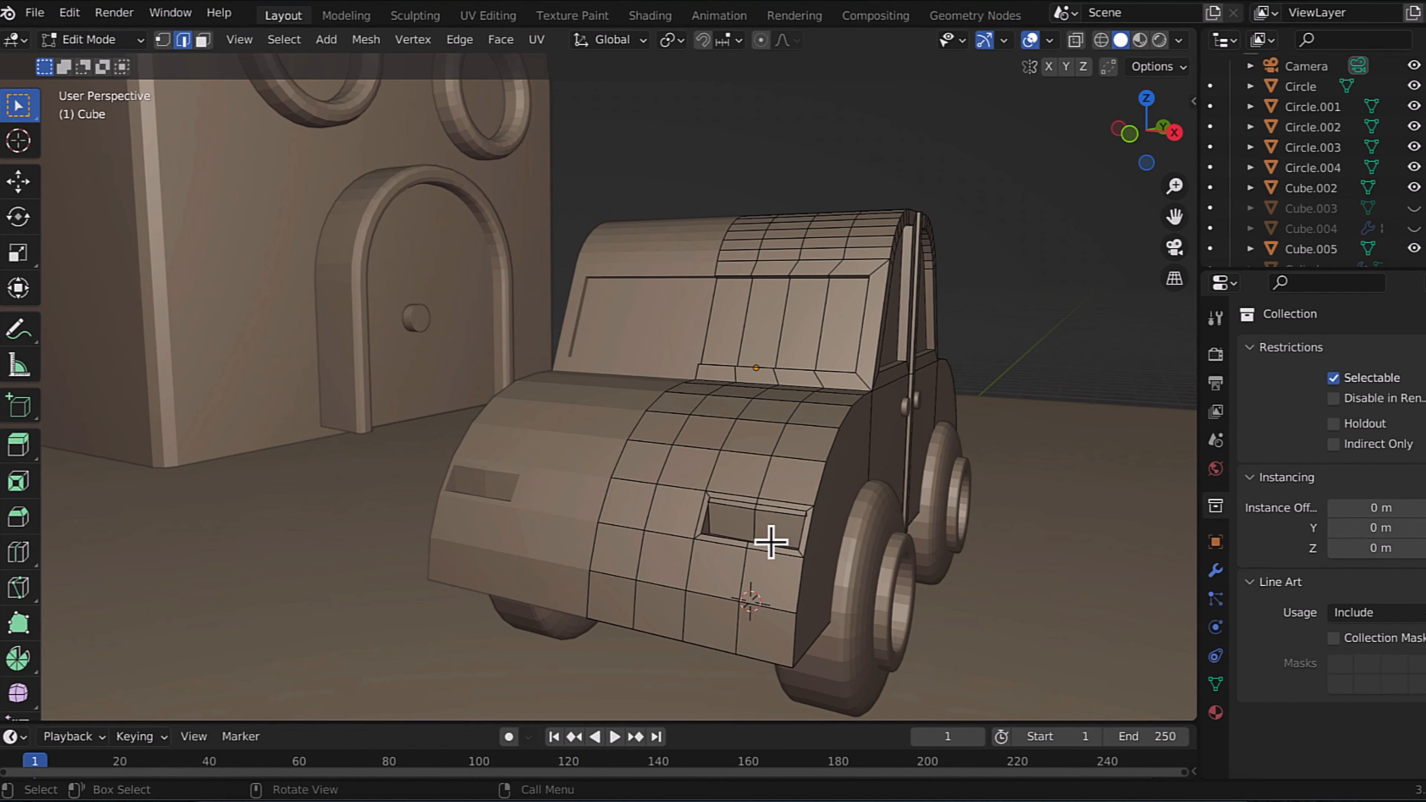
Step: Delete the inner and rim faces of the headlight recess at the car's -Y end
key(3)
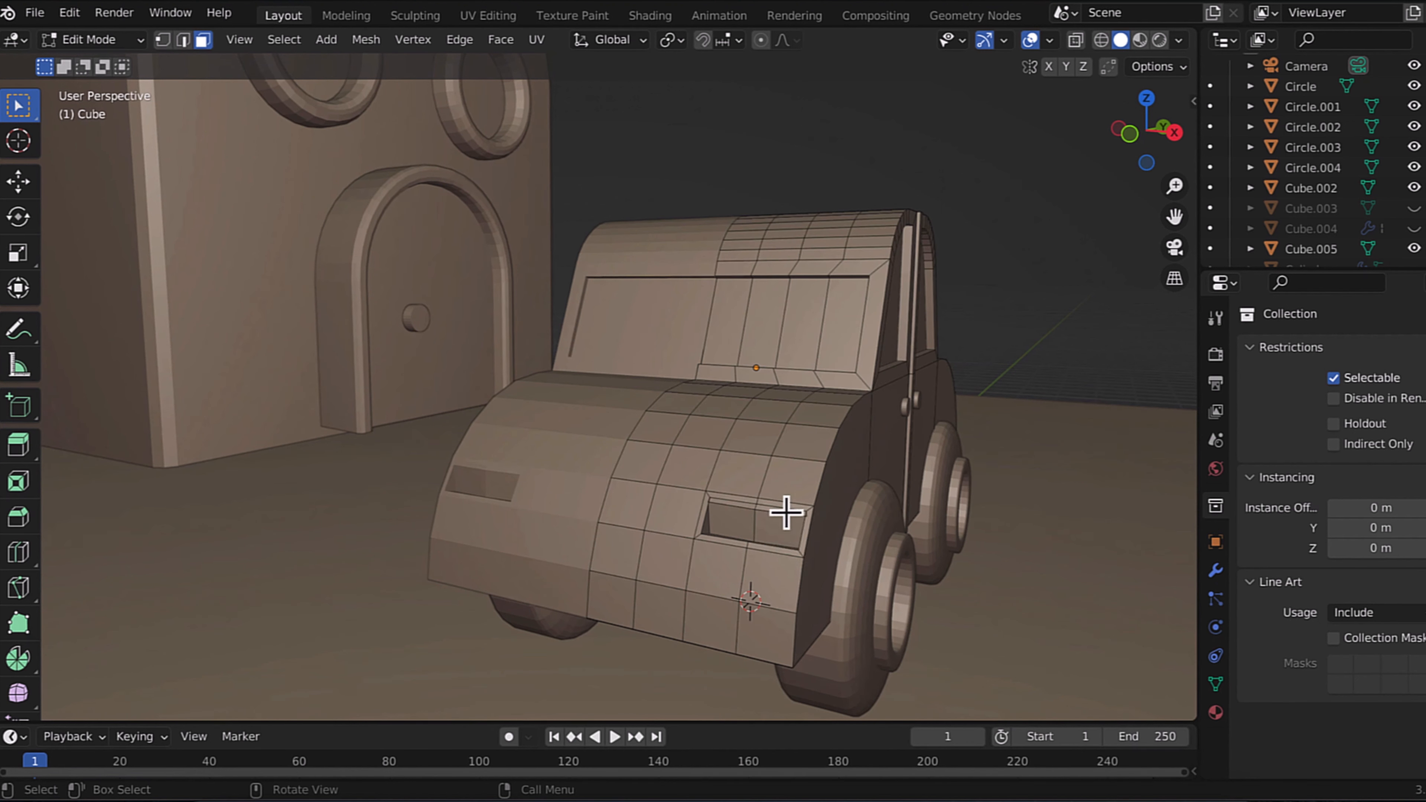
shift+click(733, 515)
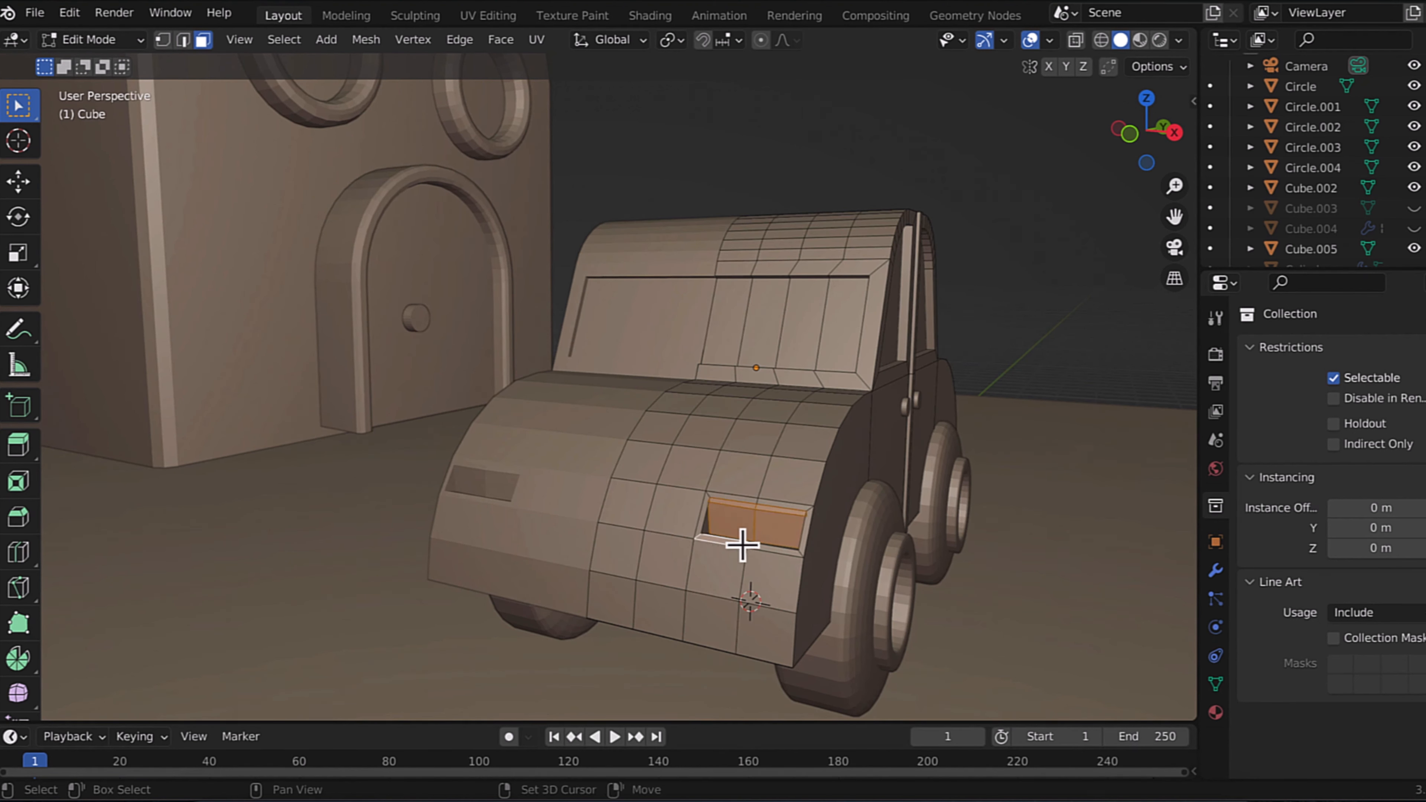
shift+scroll(759, 538, right, 3)
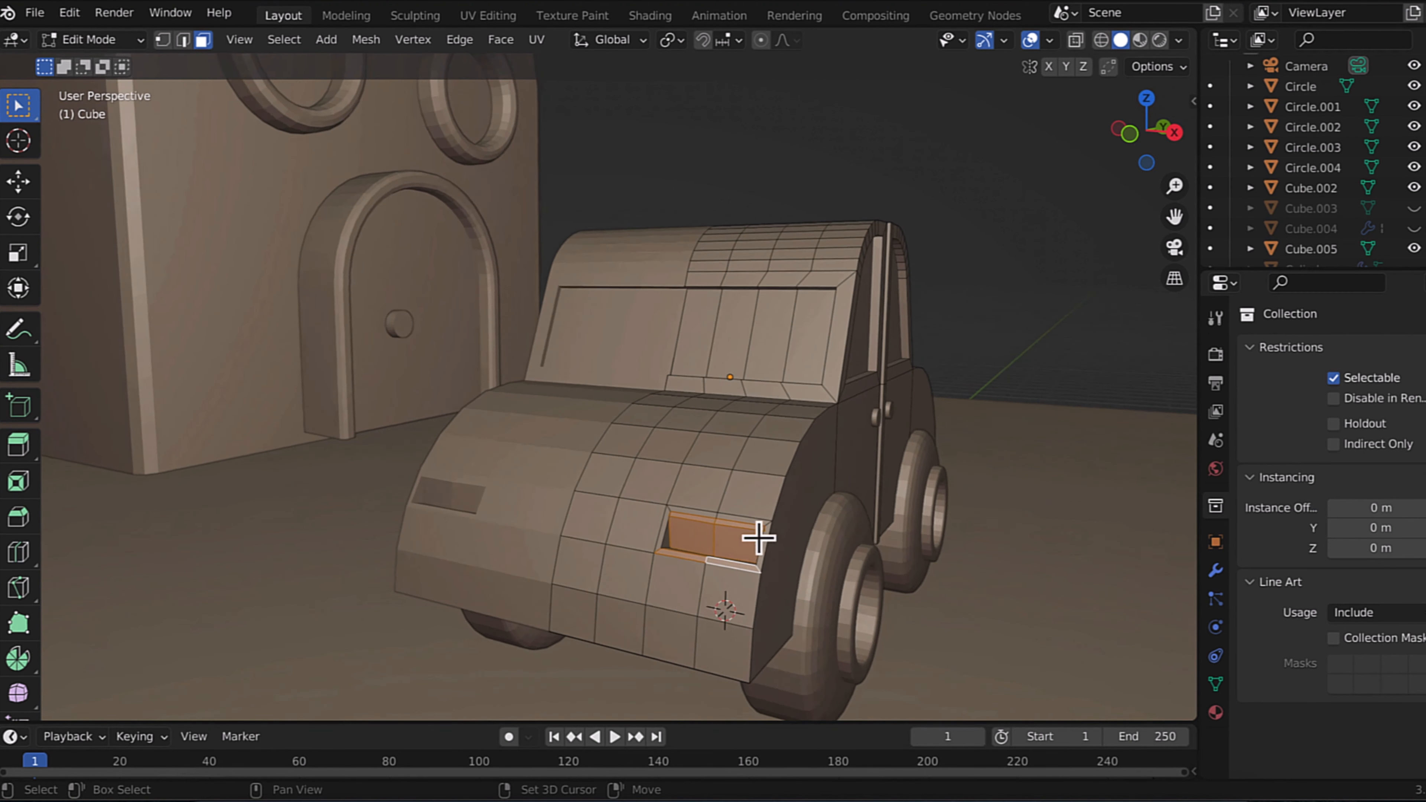
key(x)
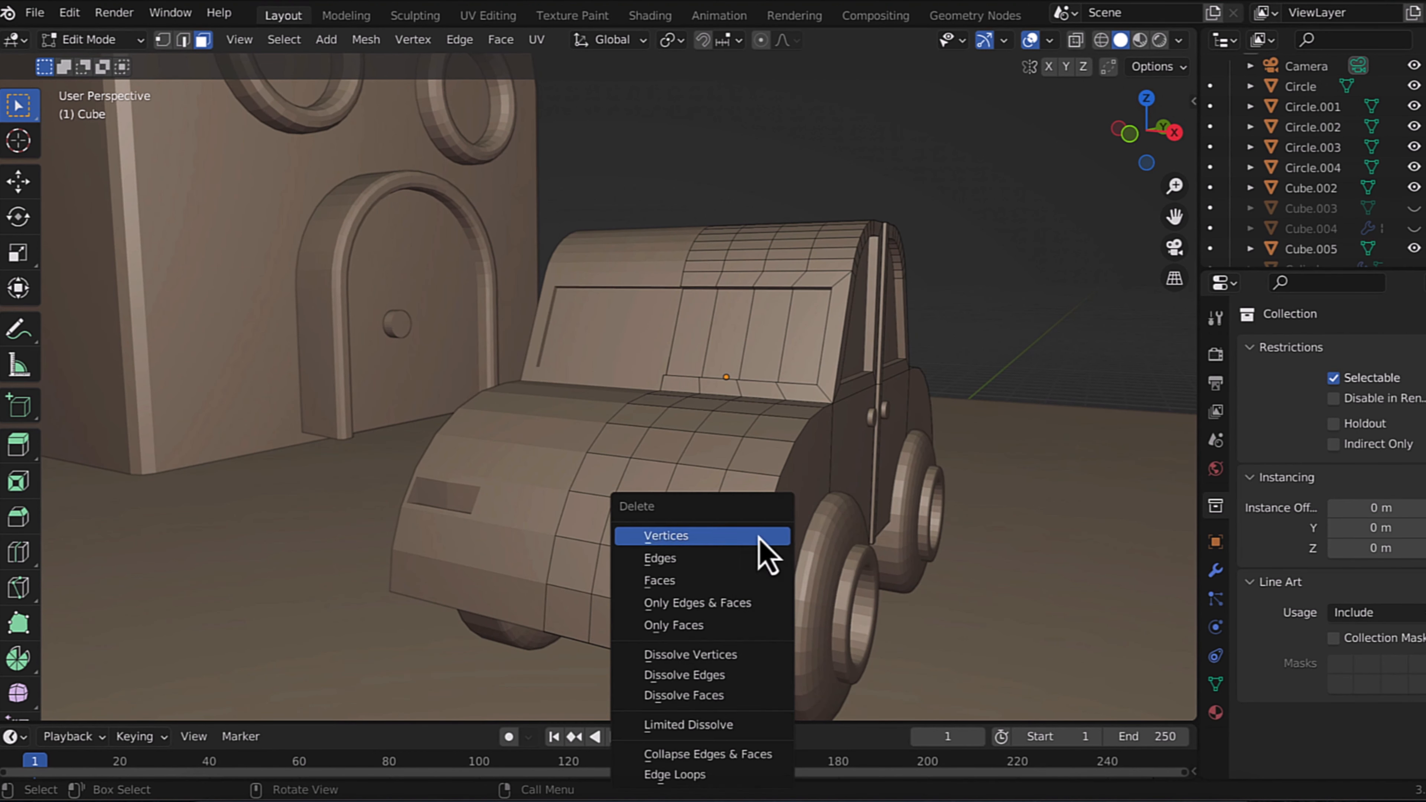
click(736, 588)
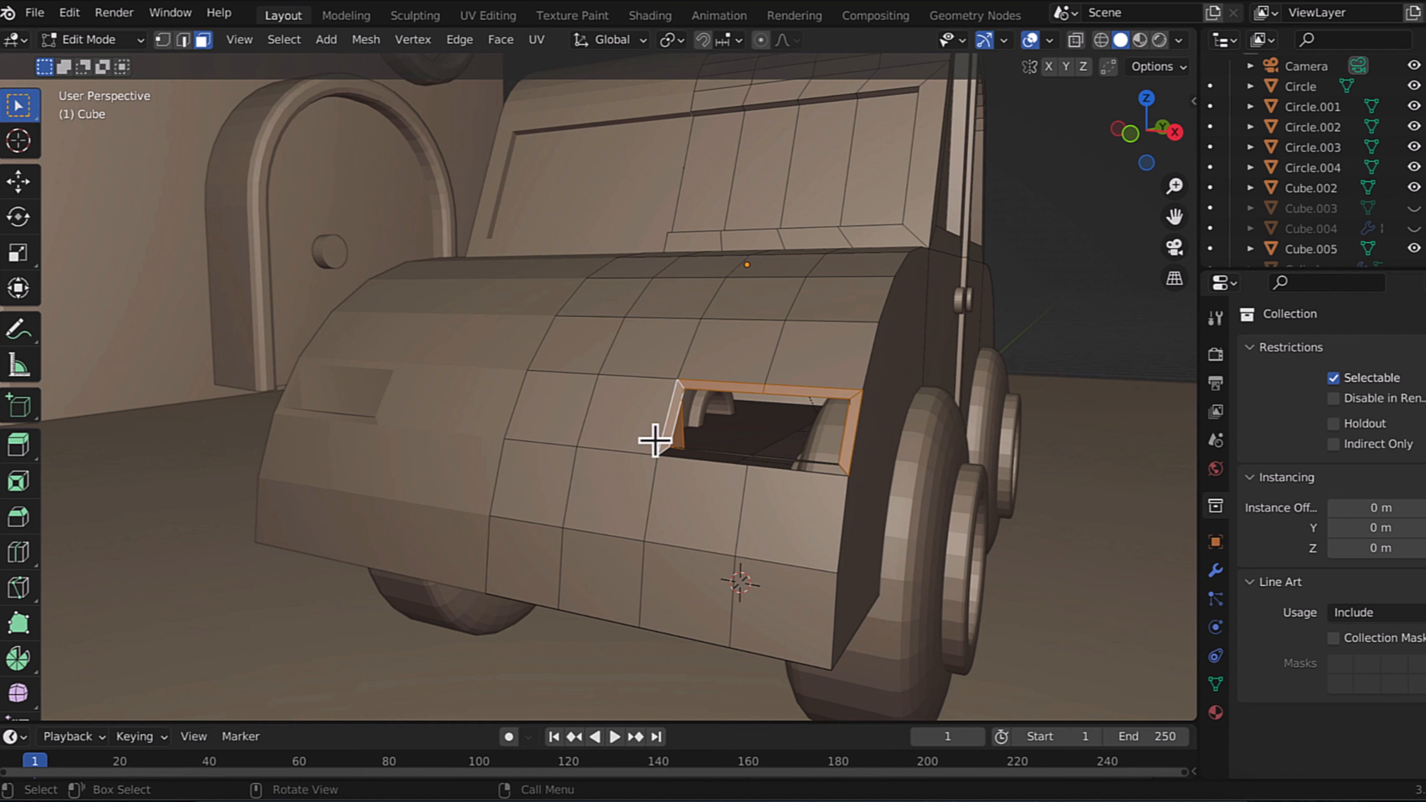
key(x)
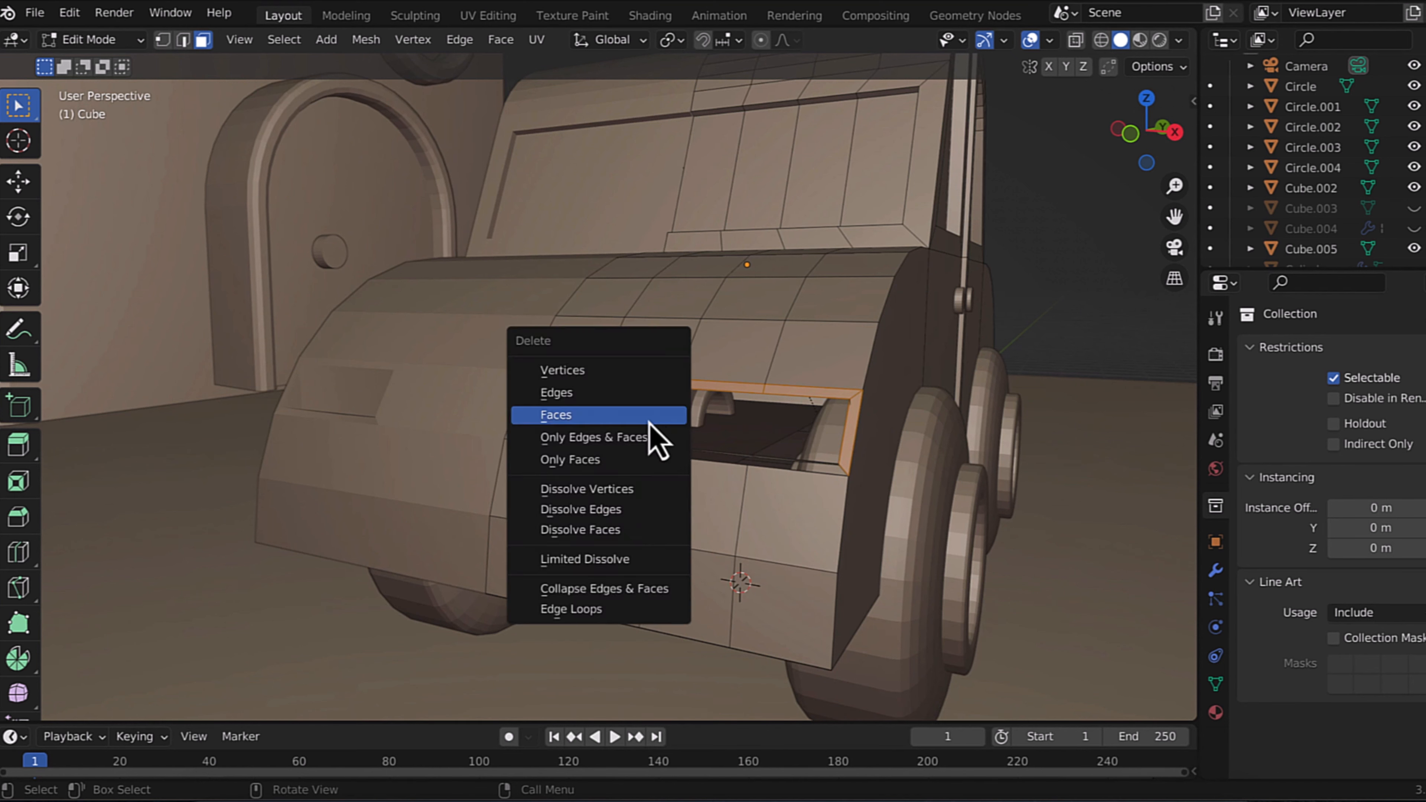
click(651, 414)
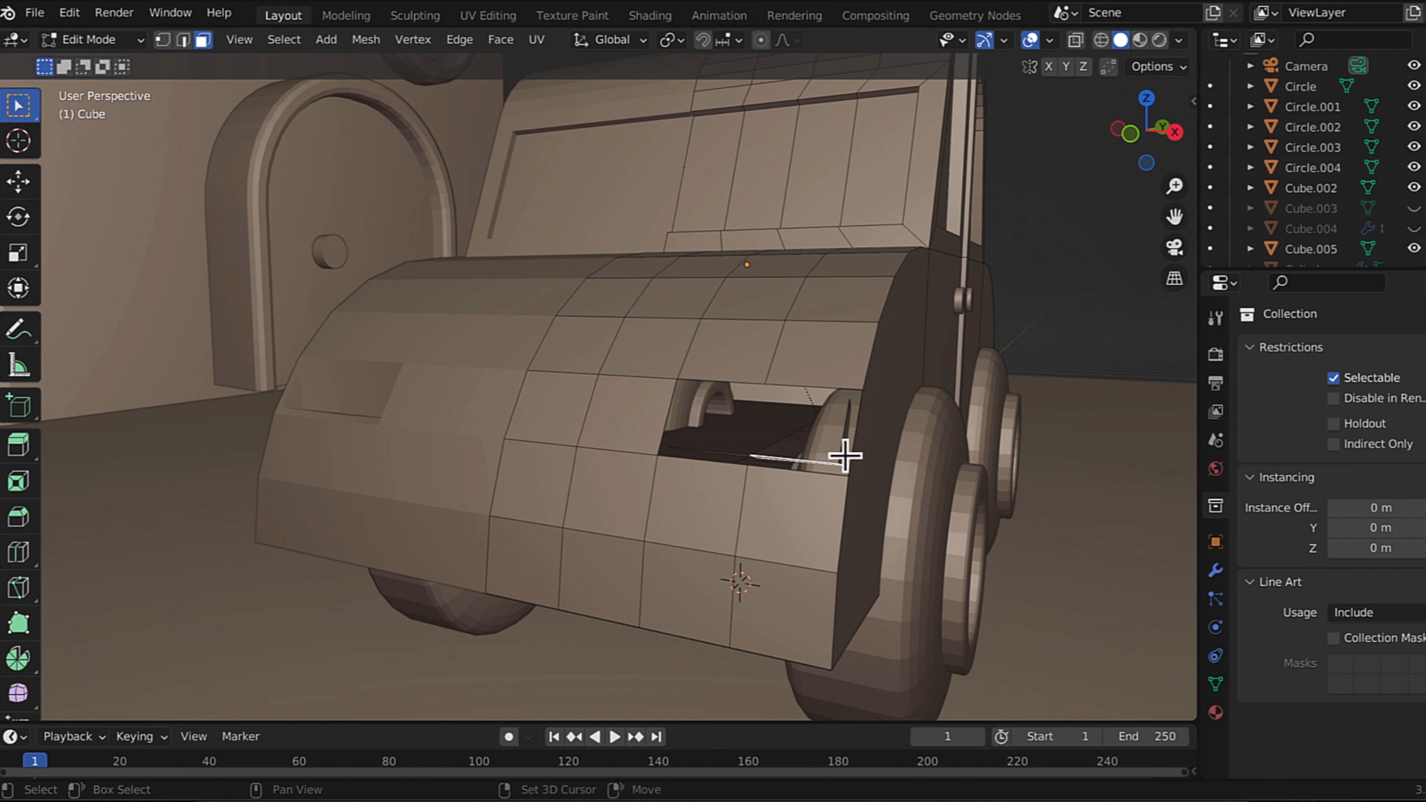
key(x)
click(726, 452)
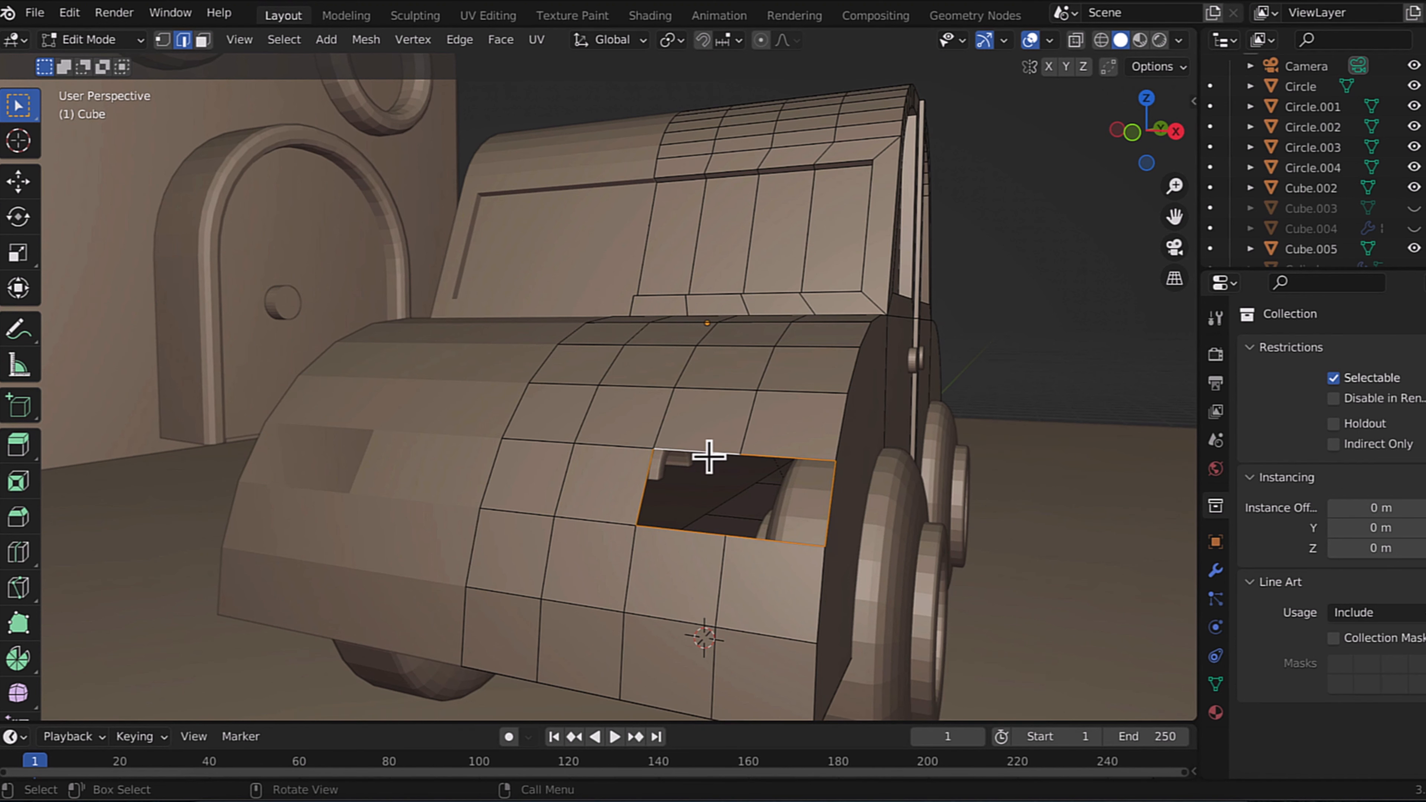
Step: Fill the headlight opening at the car's -Y end with a face and start a Knife cut
key(f)
key(k)
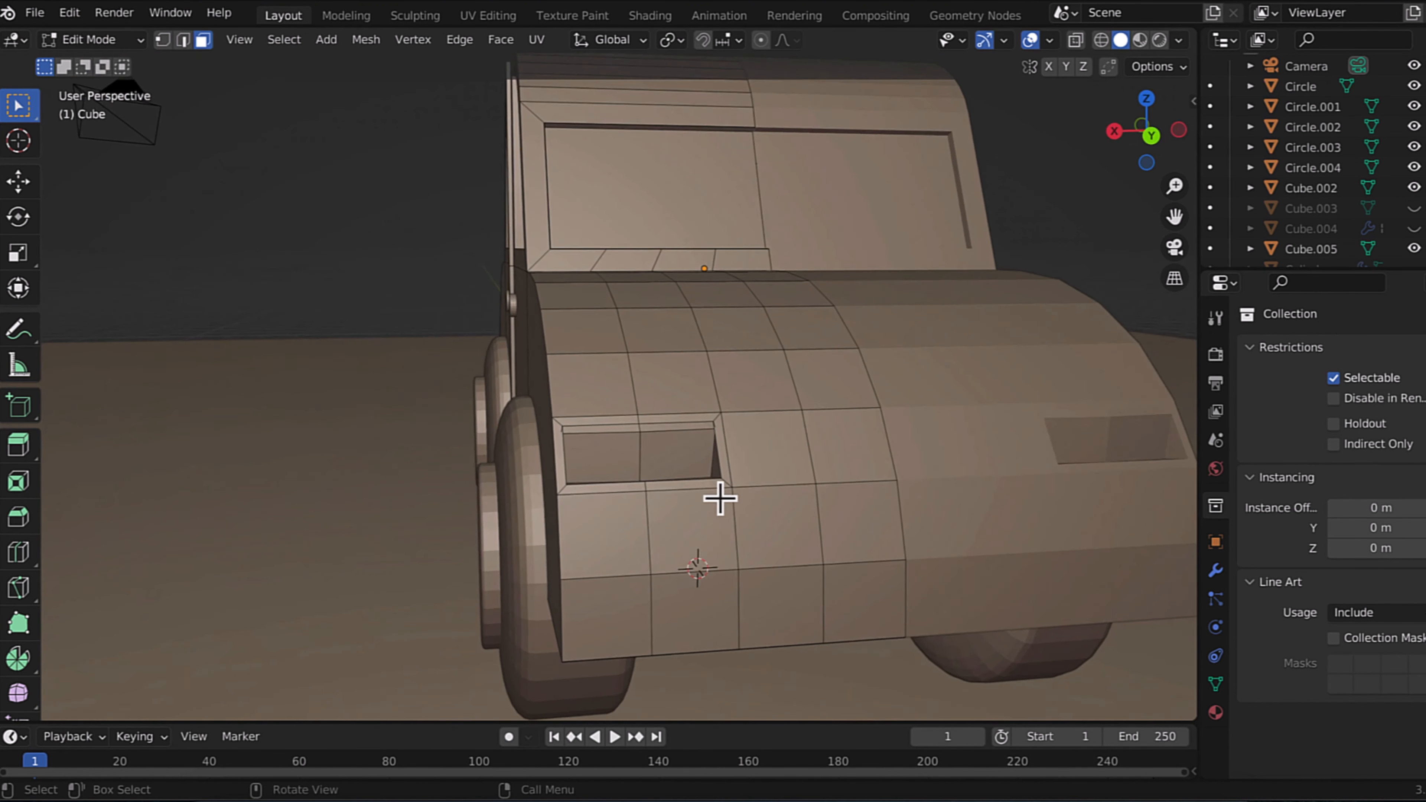
Step: Delete the inner and rim faces of the headlight recess at the car's +Y end
click(694, 466)
shift+click(597, 469)
shift+click(617, 435)
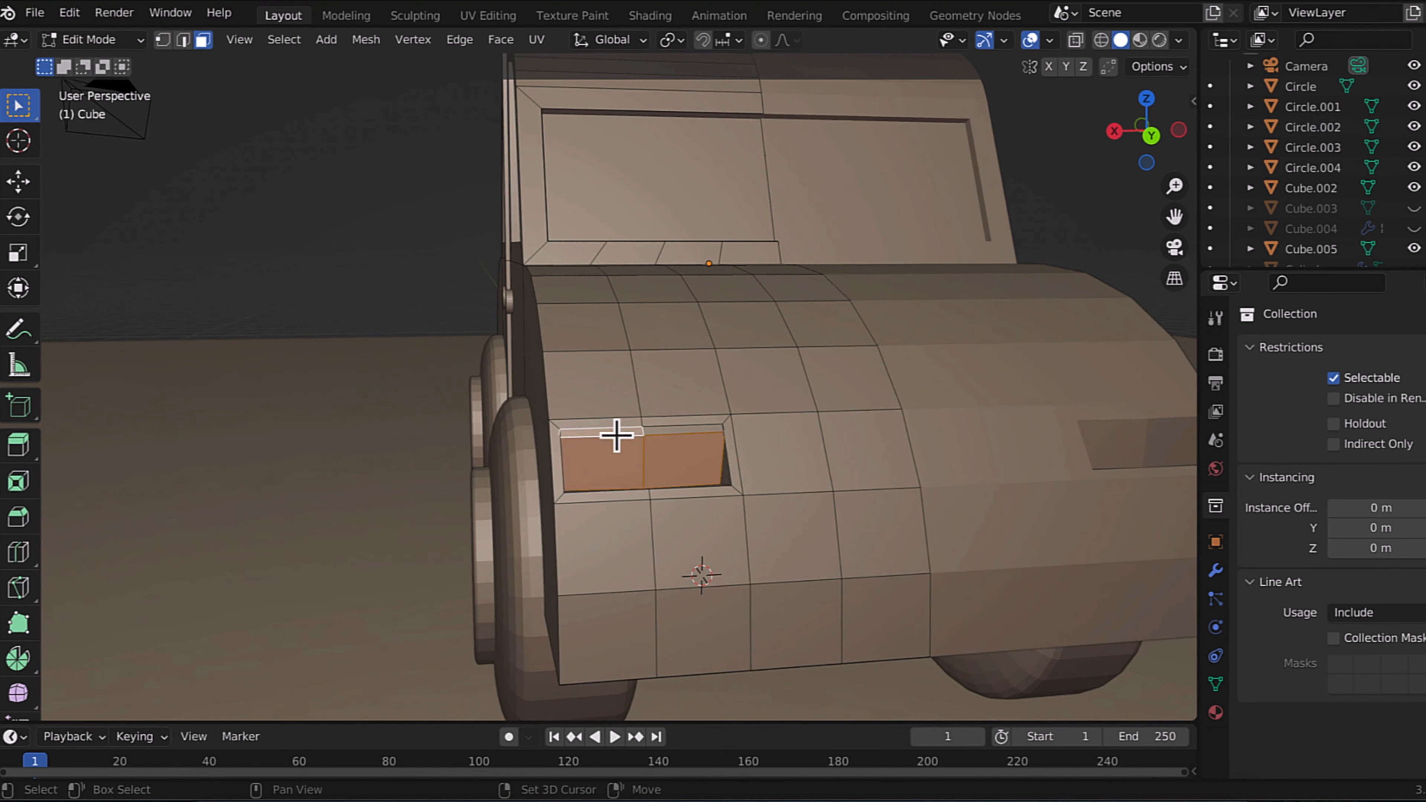
shift+click(615, 422)
shift+click(555, 456)
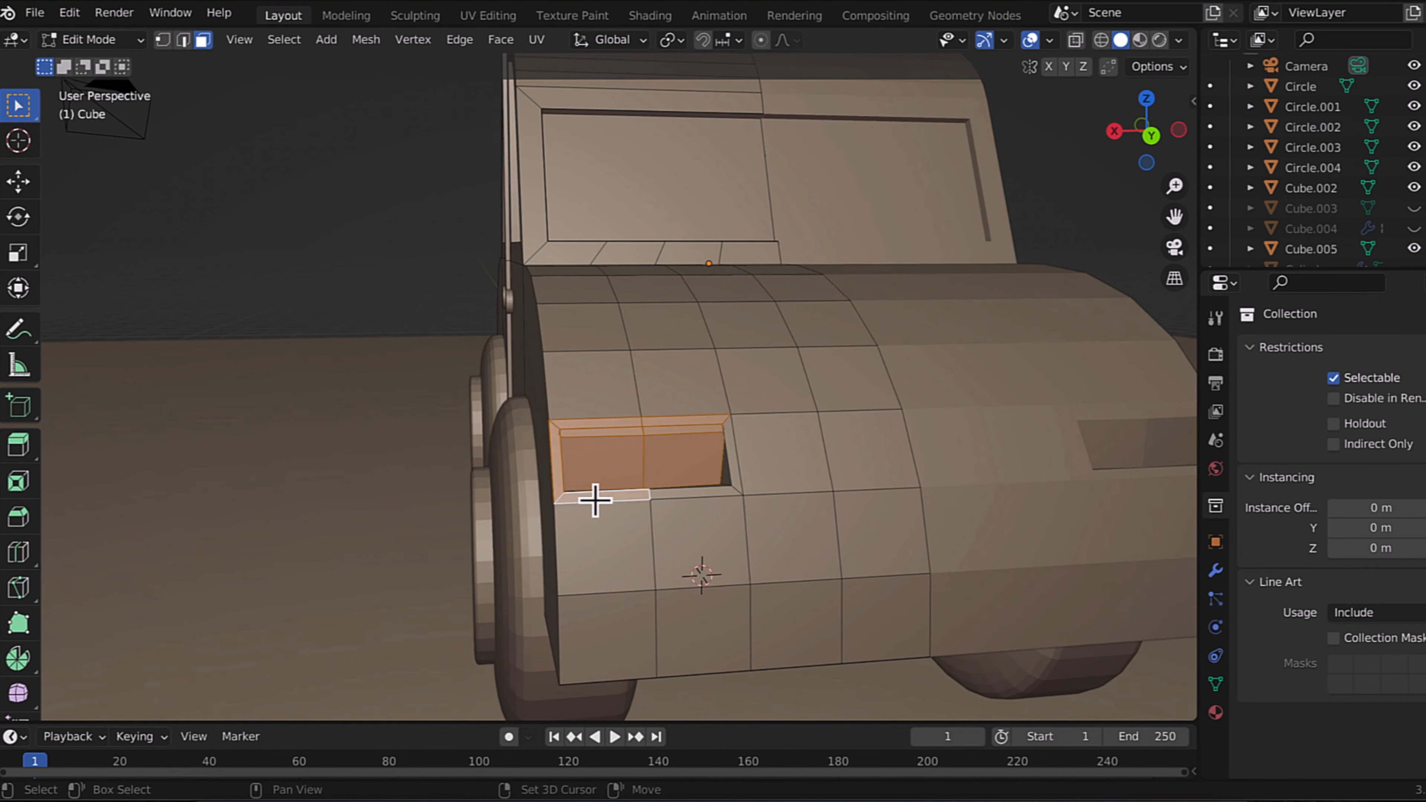
key(x)
click(735, 464)
key(f)
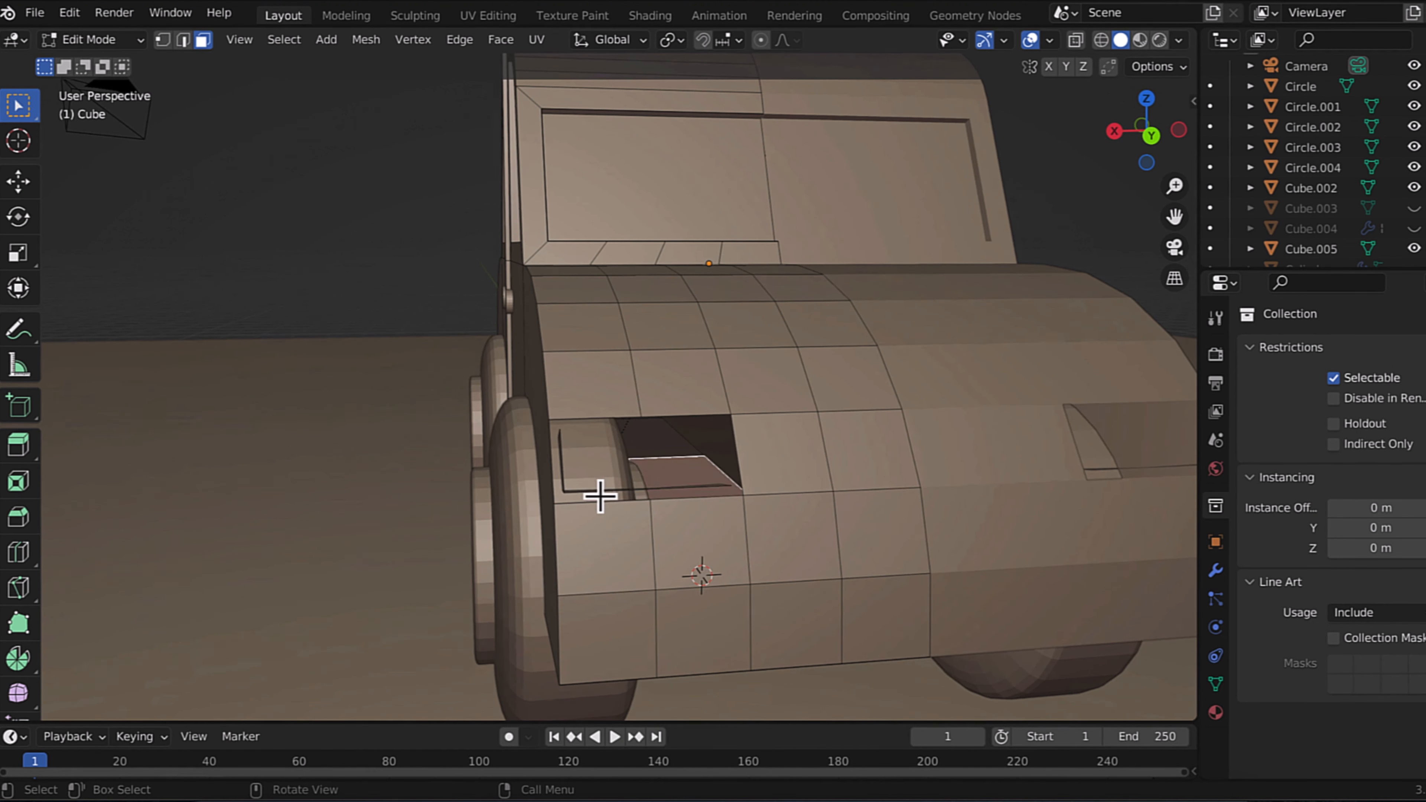
click(603, 494)
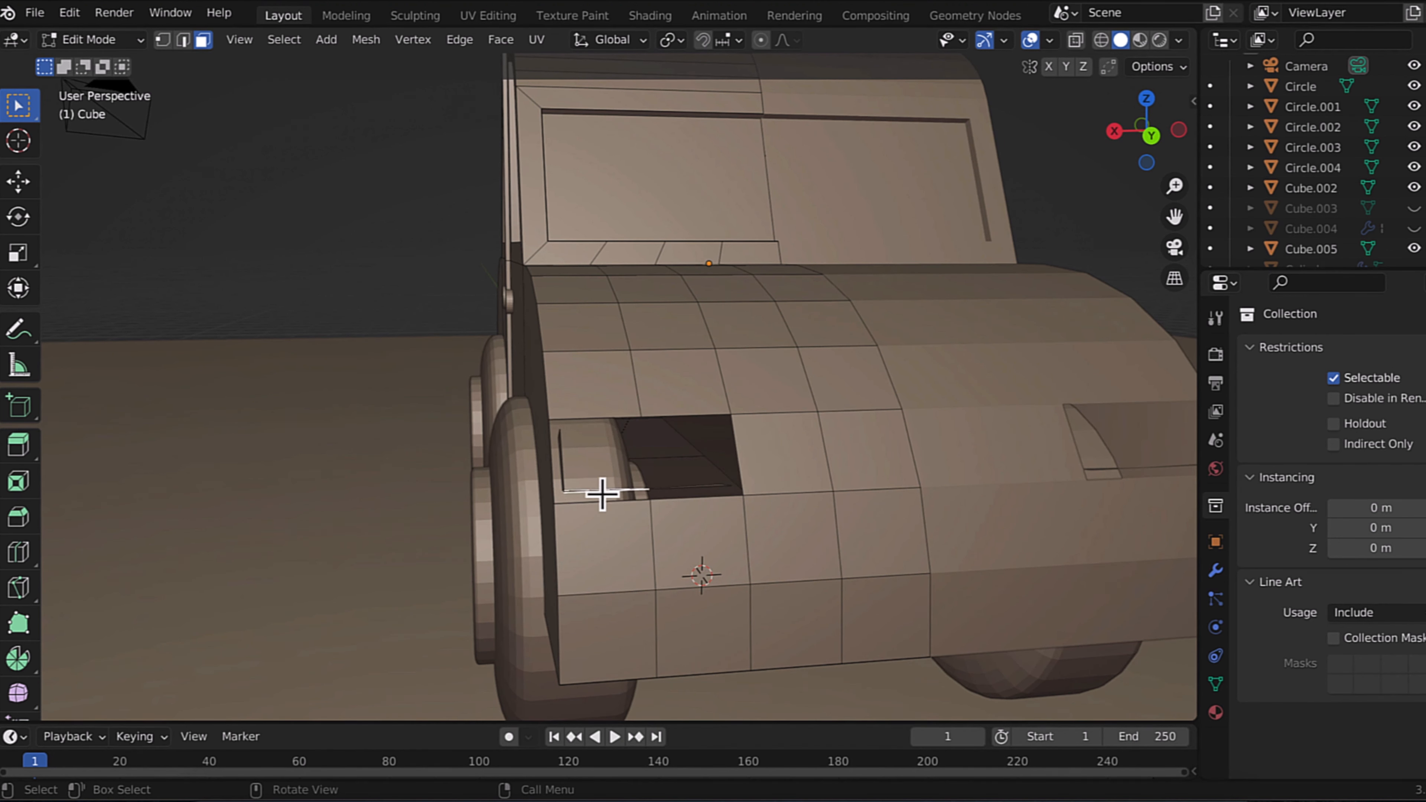
key(x)
click(706, 489)
key(x)
click(563, 475)
Step: Fill the open headlight hole at the car's +Y end with a single face
shift+middle_drag(803, 473, 640, 500)
key(2)
alt+click(437, 466)
key(f)
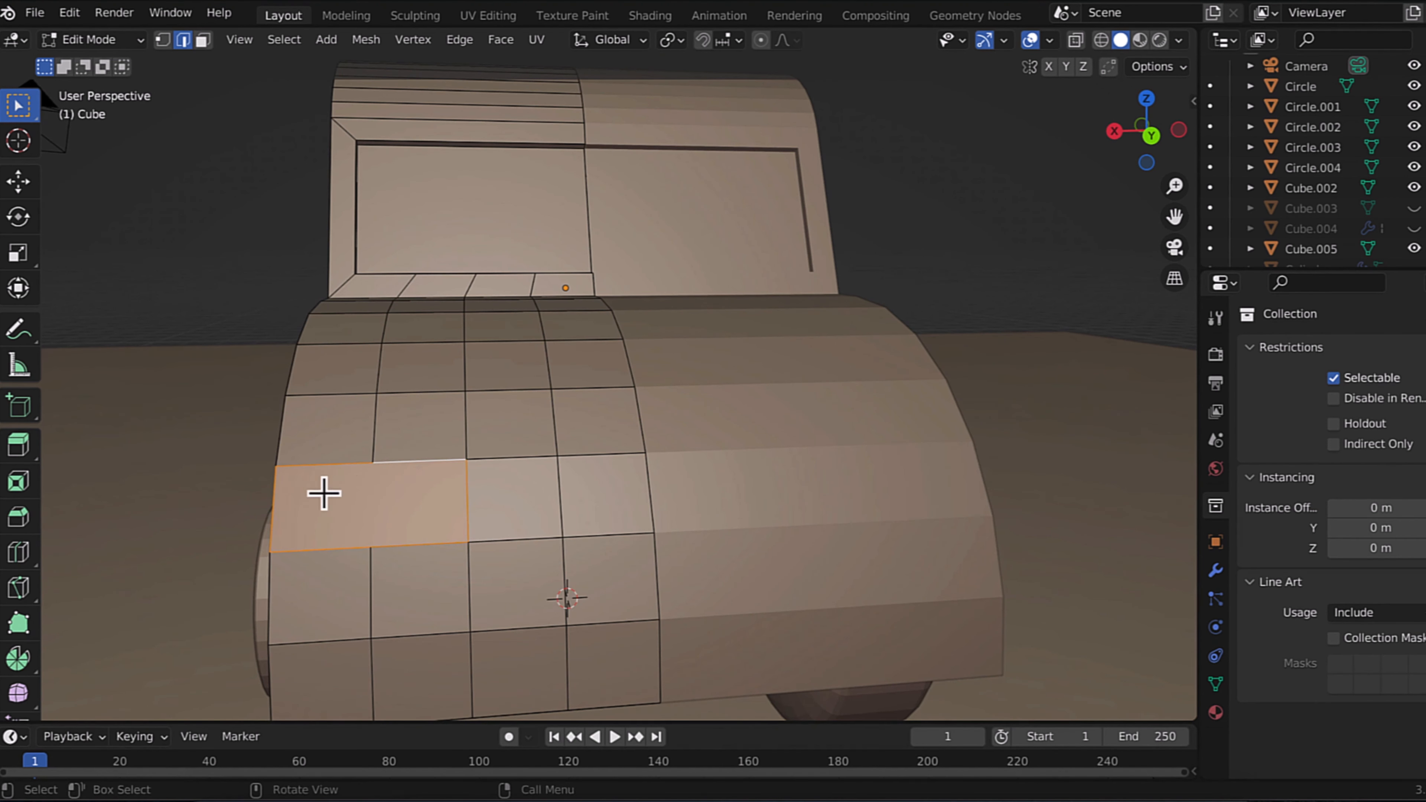
Step: Merge all vertices of the car body by distance, using a merge distance of about 0.03 m
key(a)
click(365, 39)
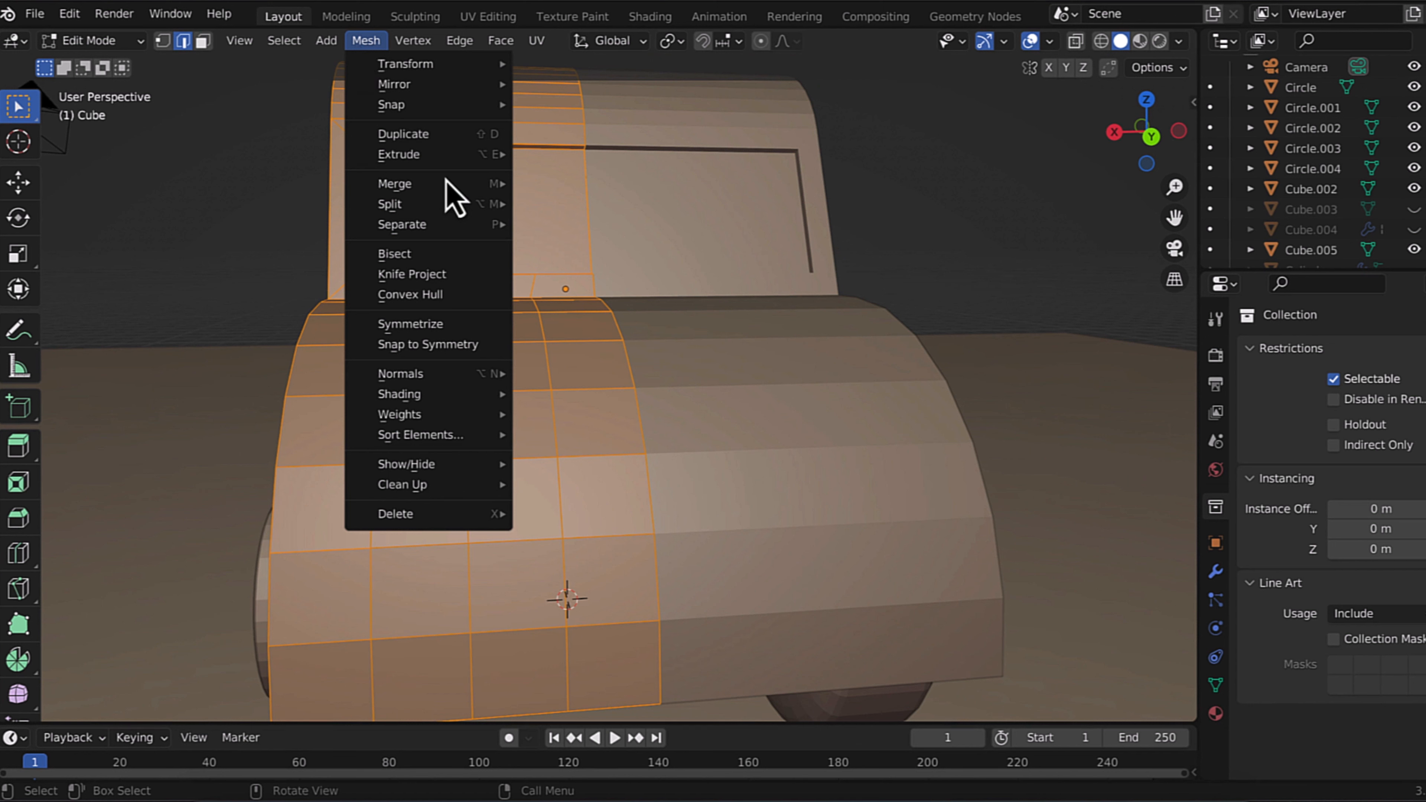
mouse_move(449, 189)
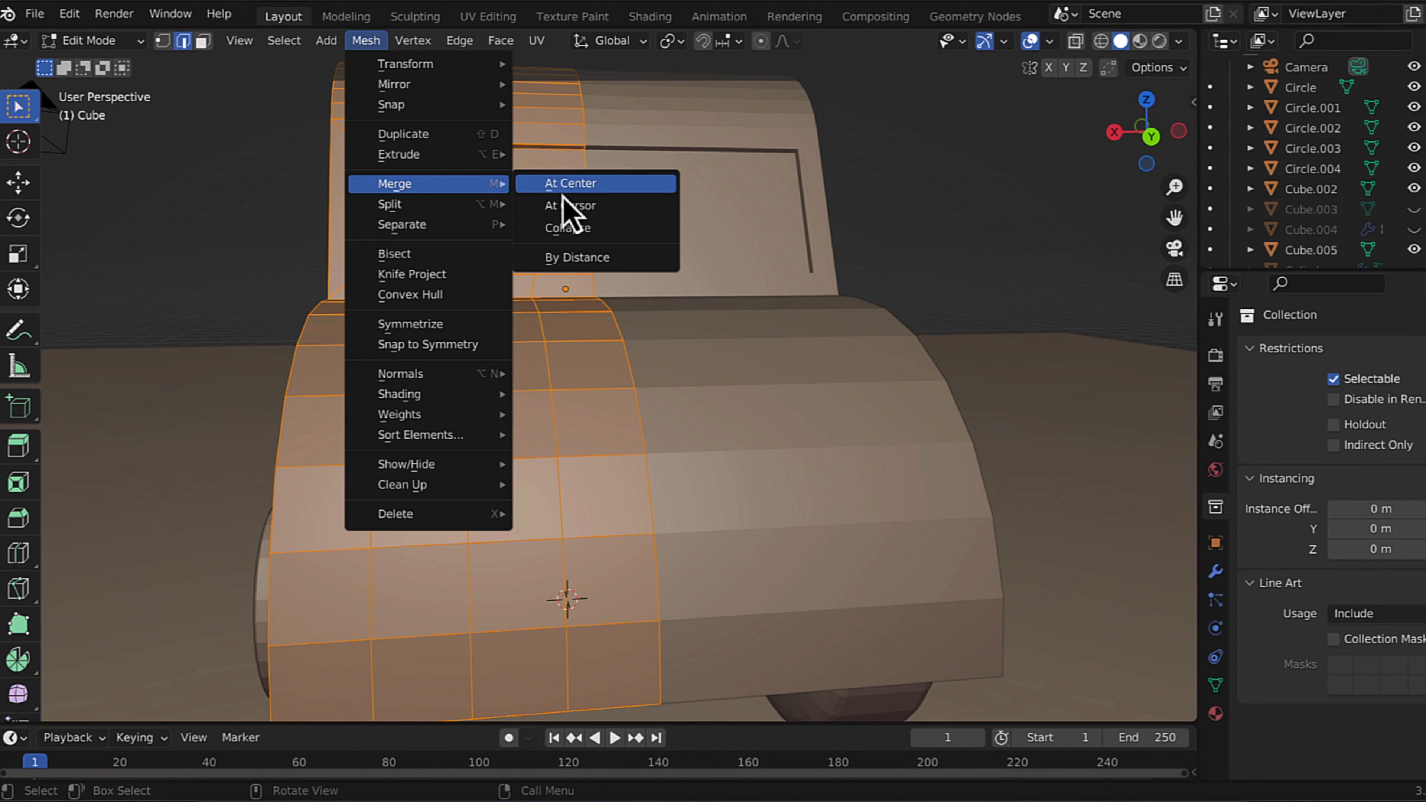
click(565, 264)
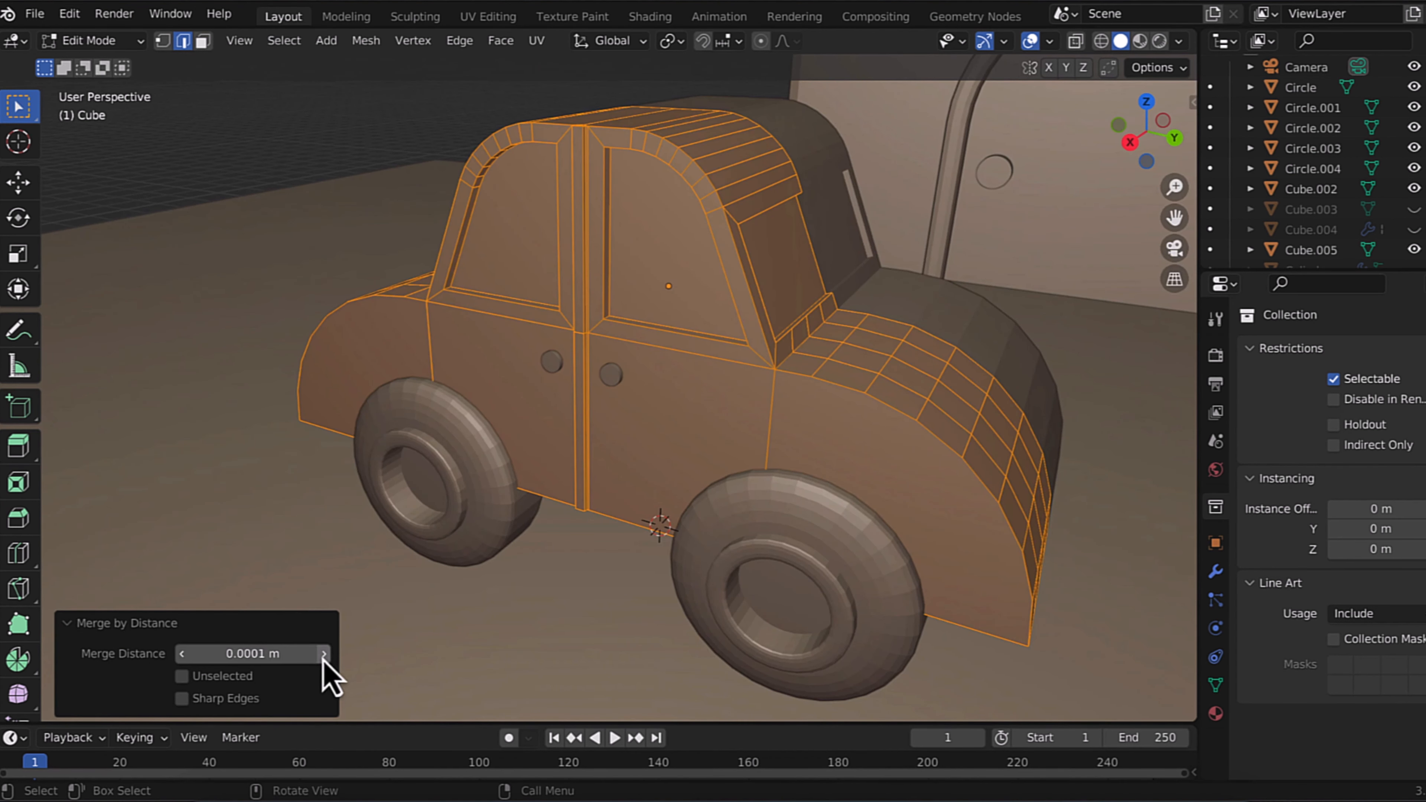
click(323, 655)
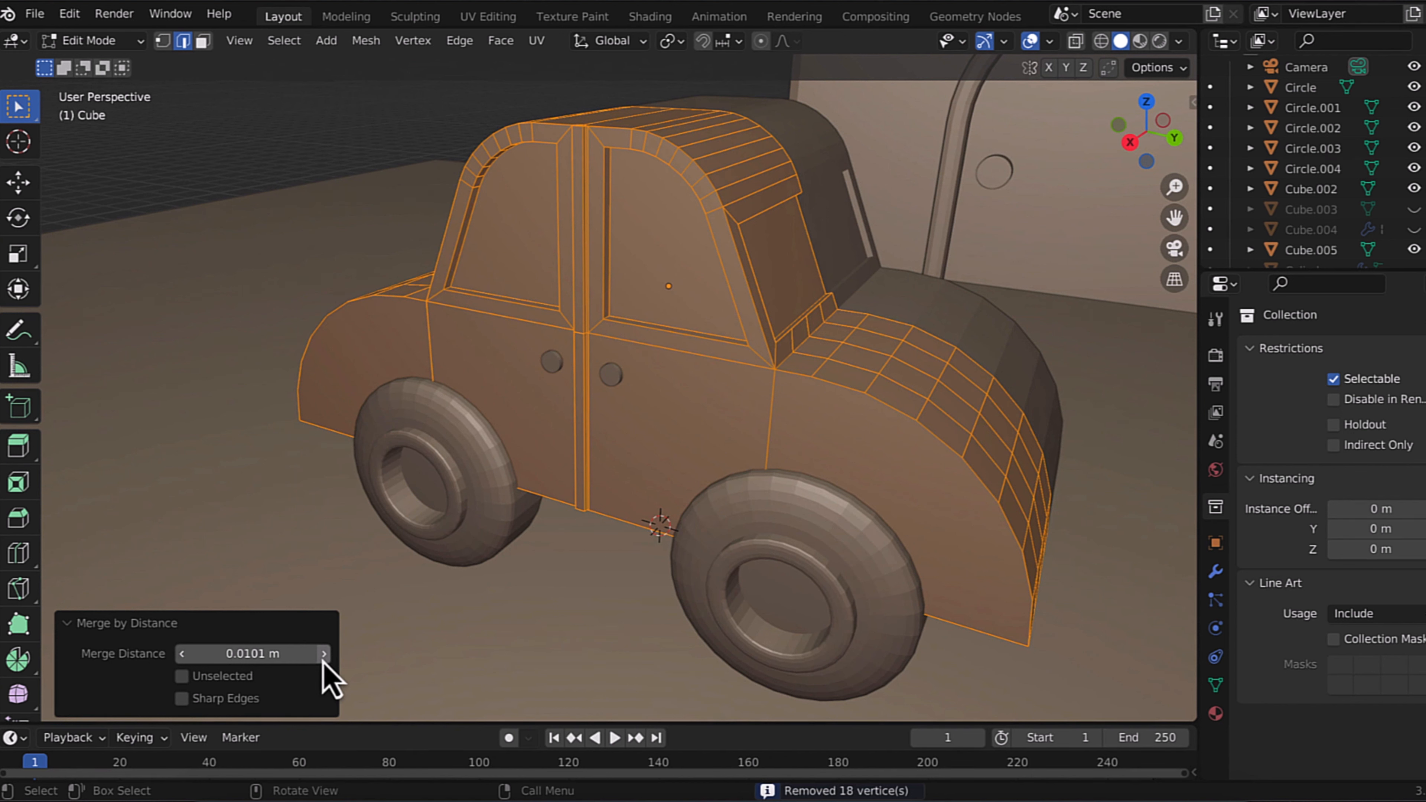
click(323, 654)
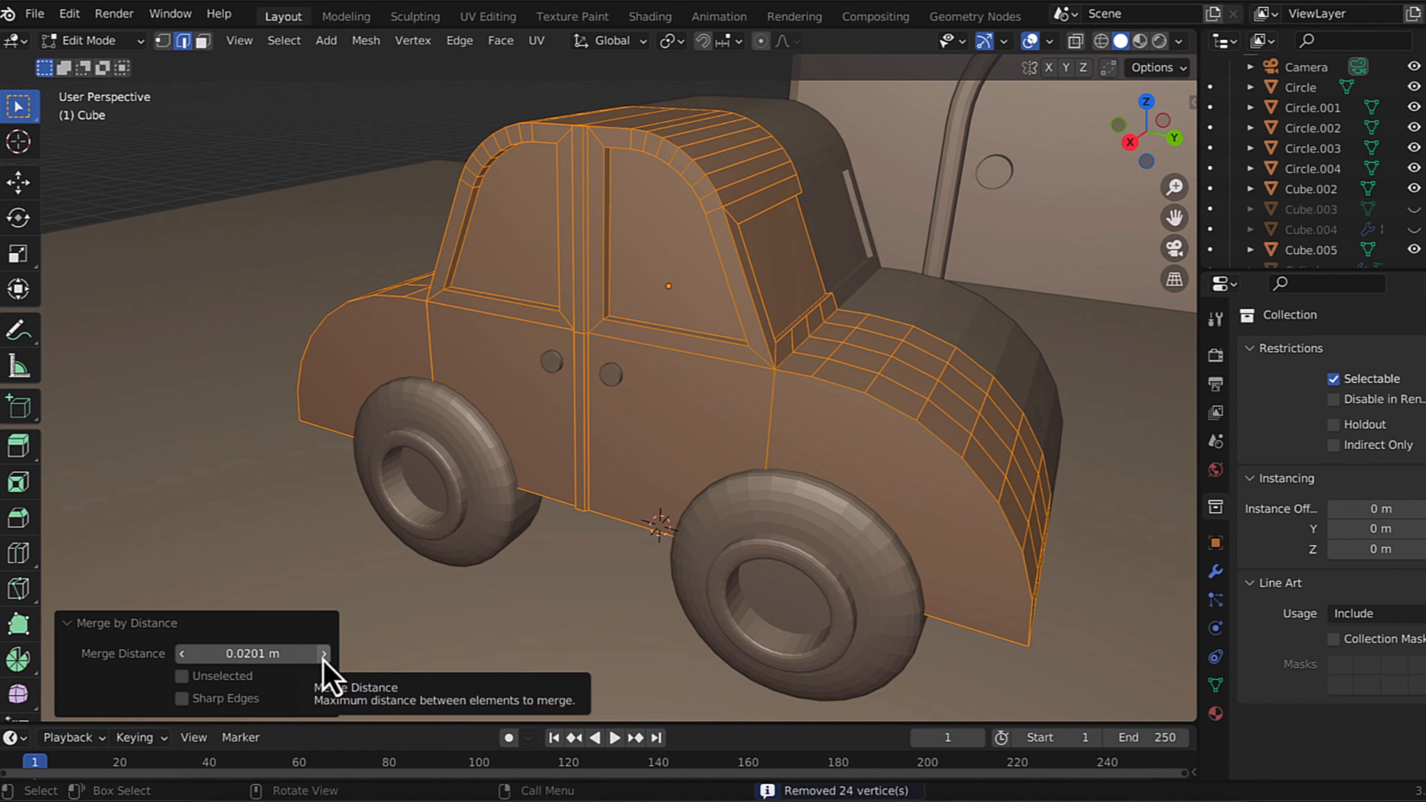
click(323, 658)
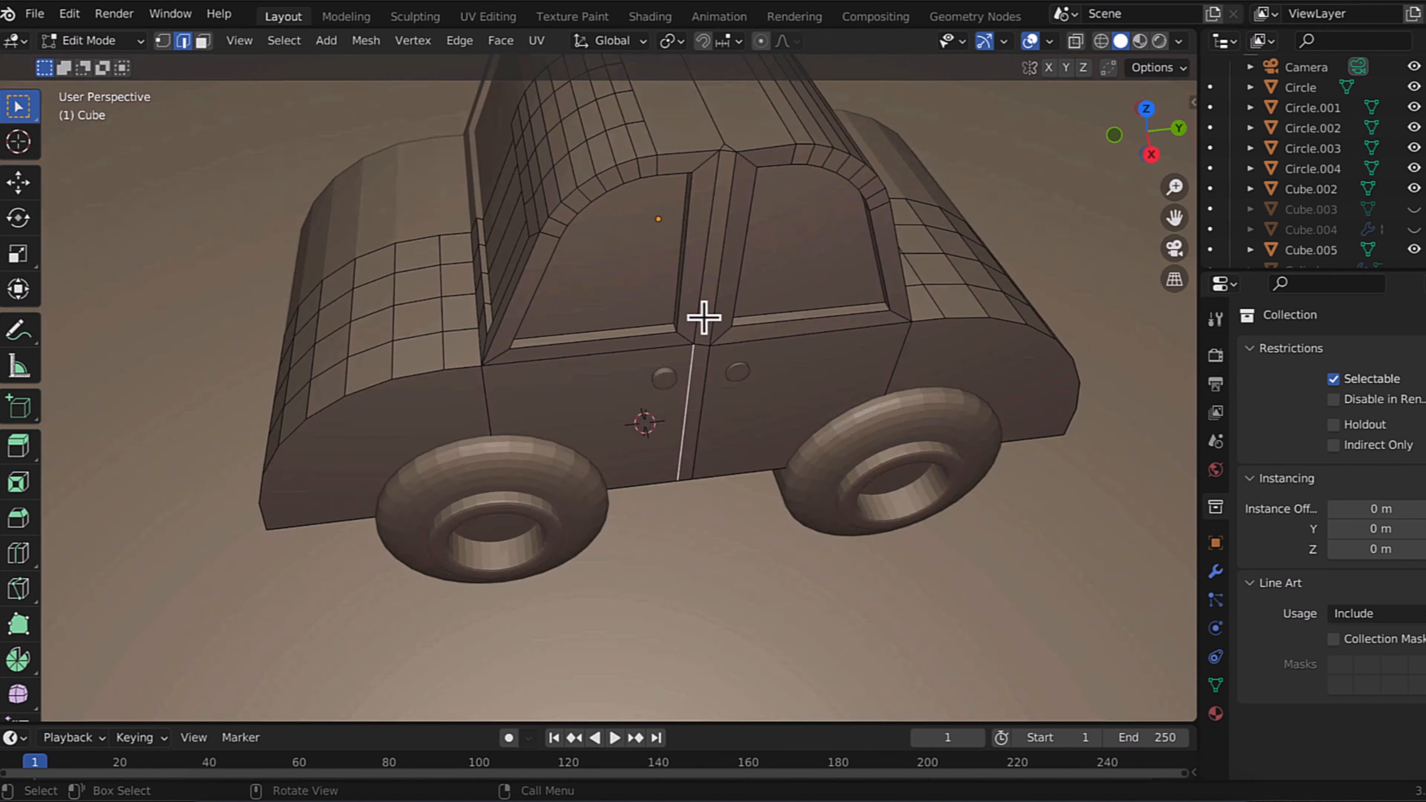
Step: Adjust the edge of the narrow strip between the side windows along the Y axis
middle_drag(703, 317, 692, 301)
shift+click(692, 302)
key(g)
key(y)
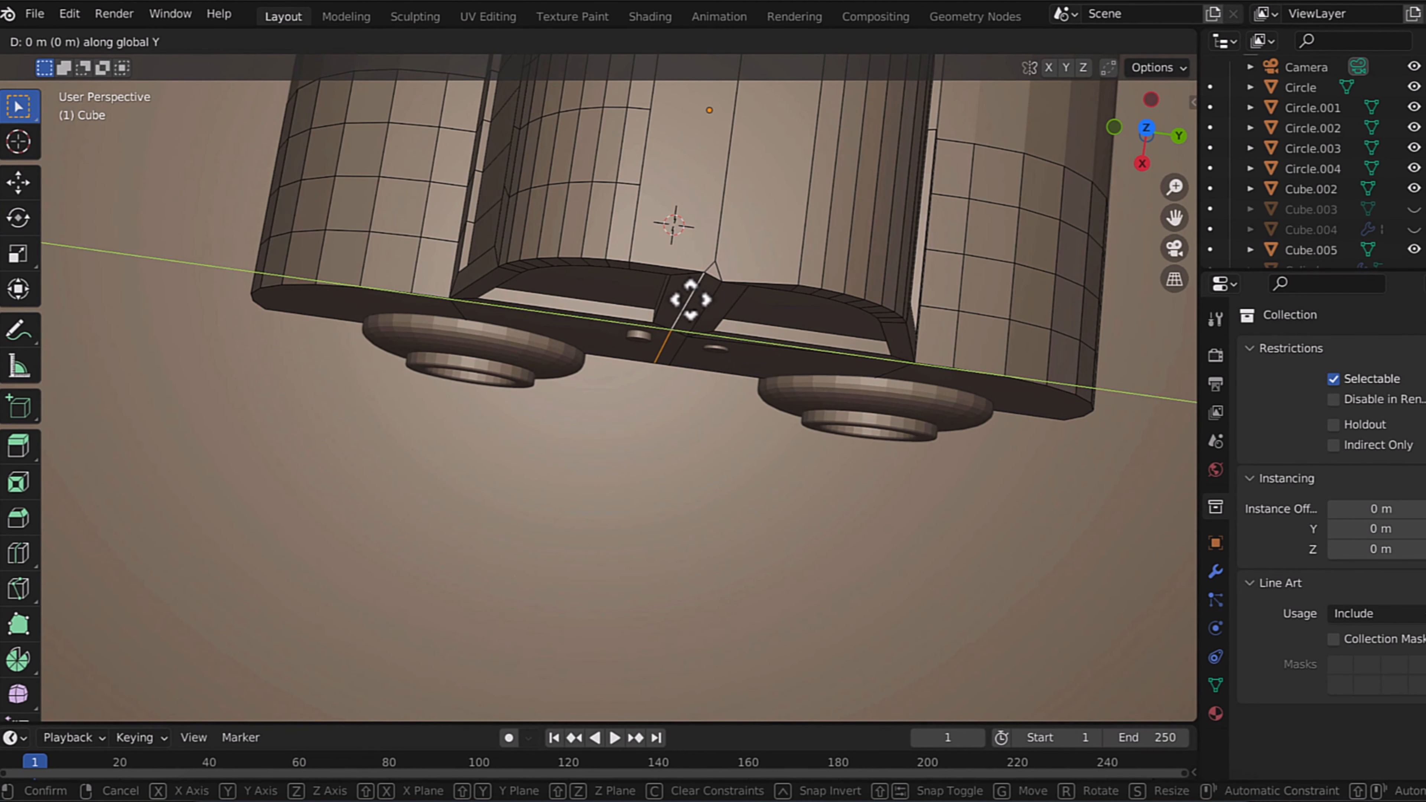
key(x)
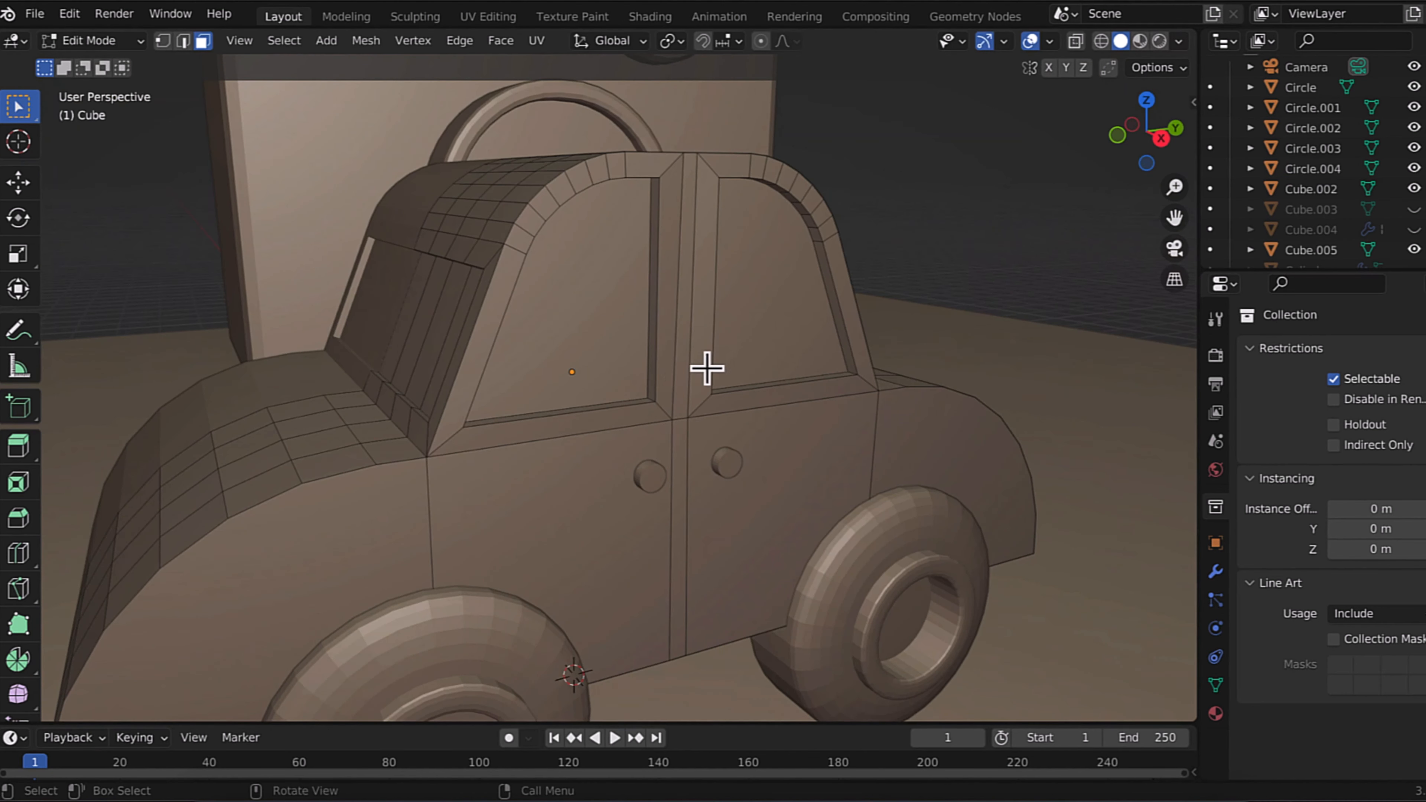
Step: Extrude the upper and lower faces of the narrow strip between the doors about 0.03 m along X
click(686, 394)
shift+click(679, 461)
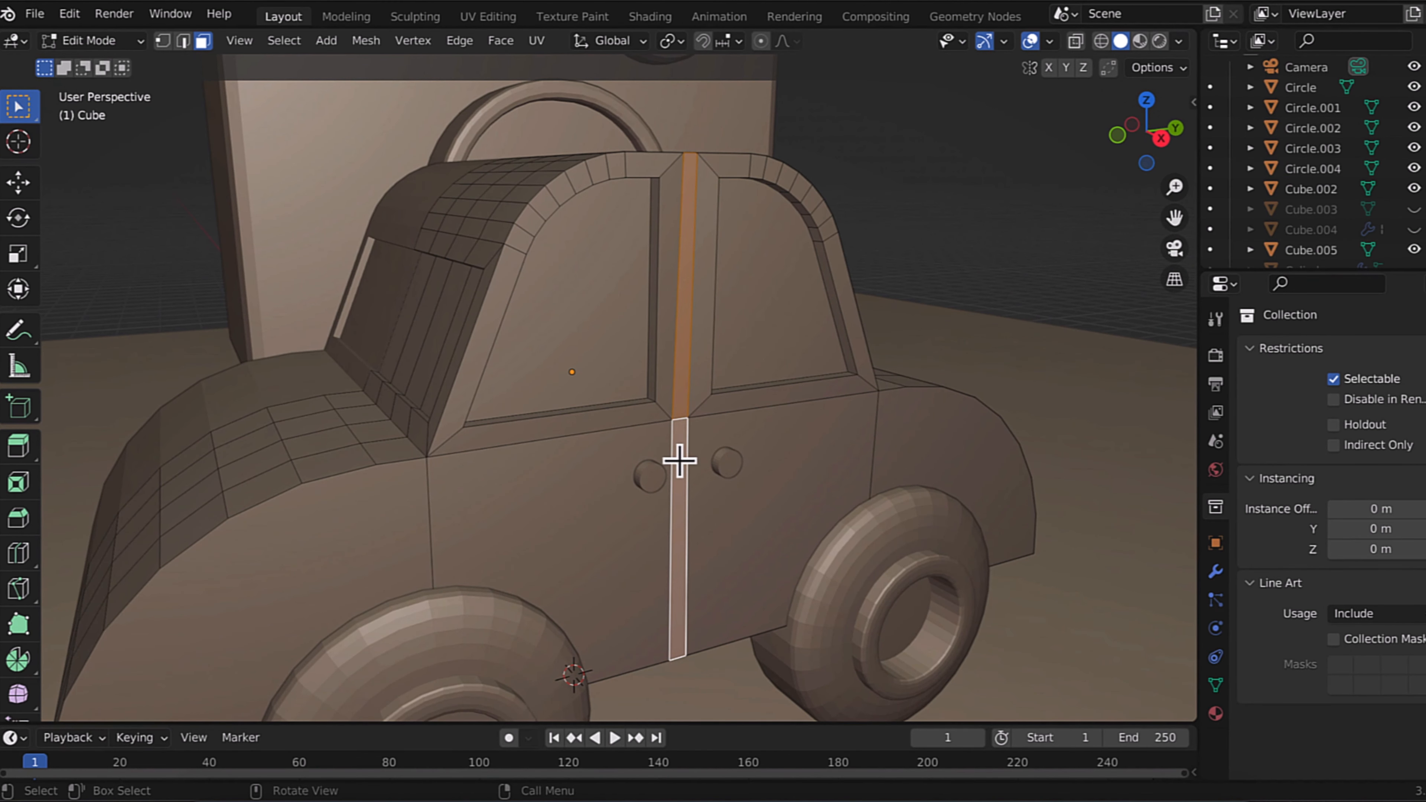
key(e)
key(x)
click(679, 461)
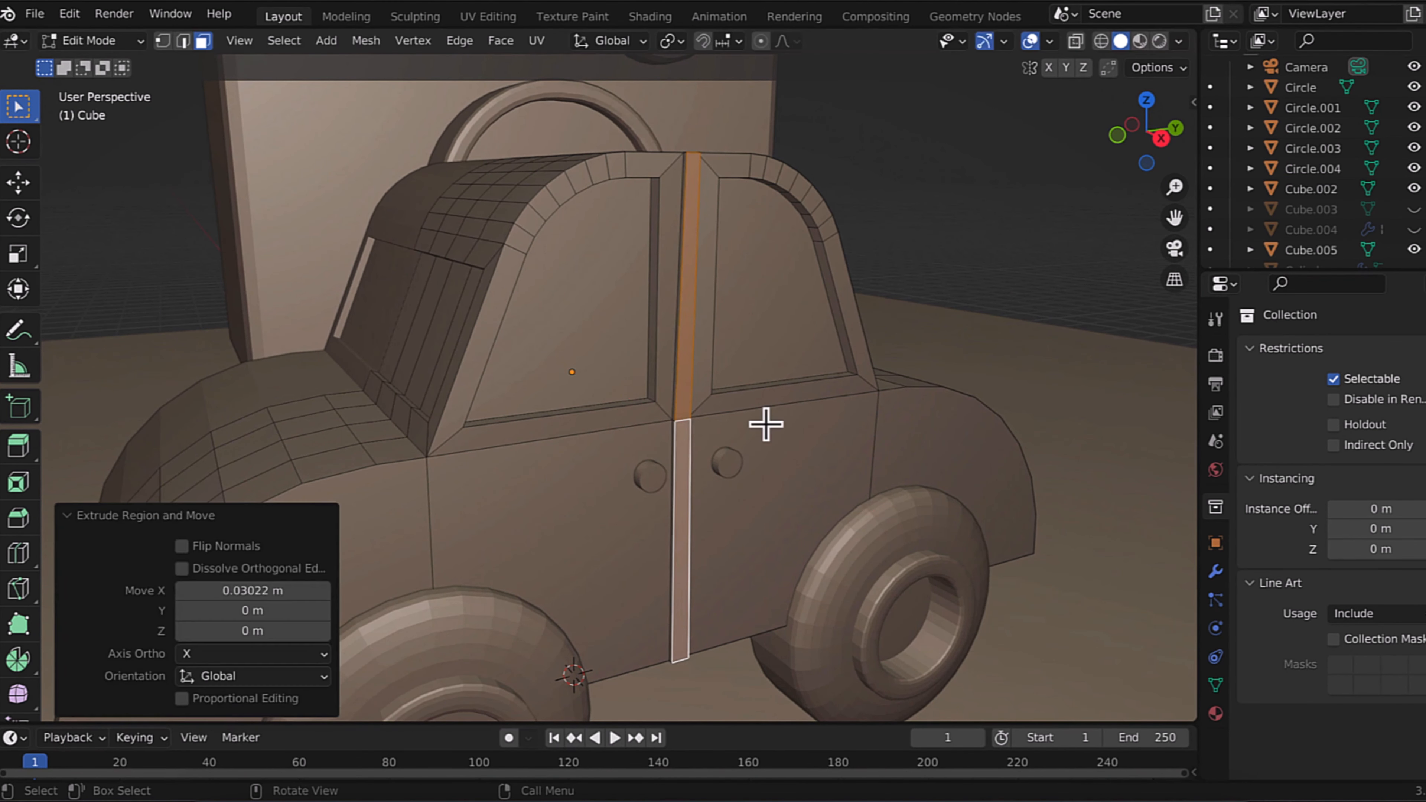
Step: Bevel the outer side edges of the car body along the roof, hood and trunk
alt+click(572, 348)
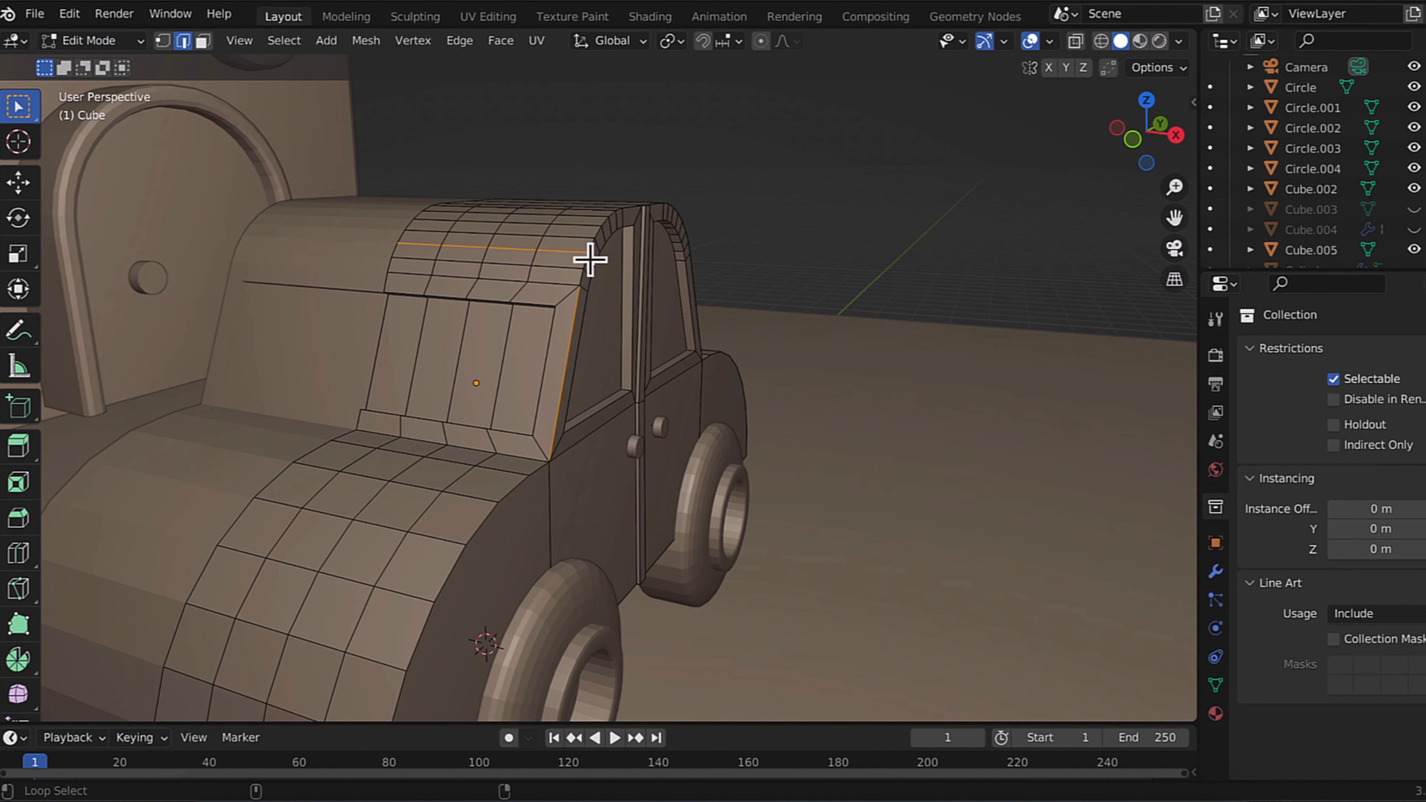
alt+click(685, 339)
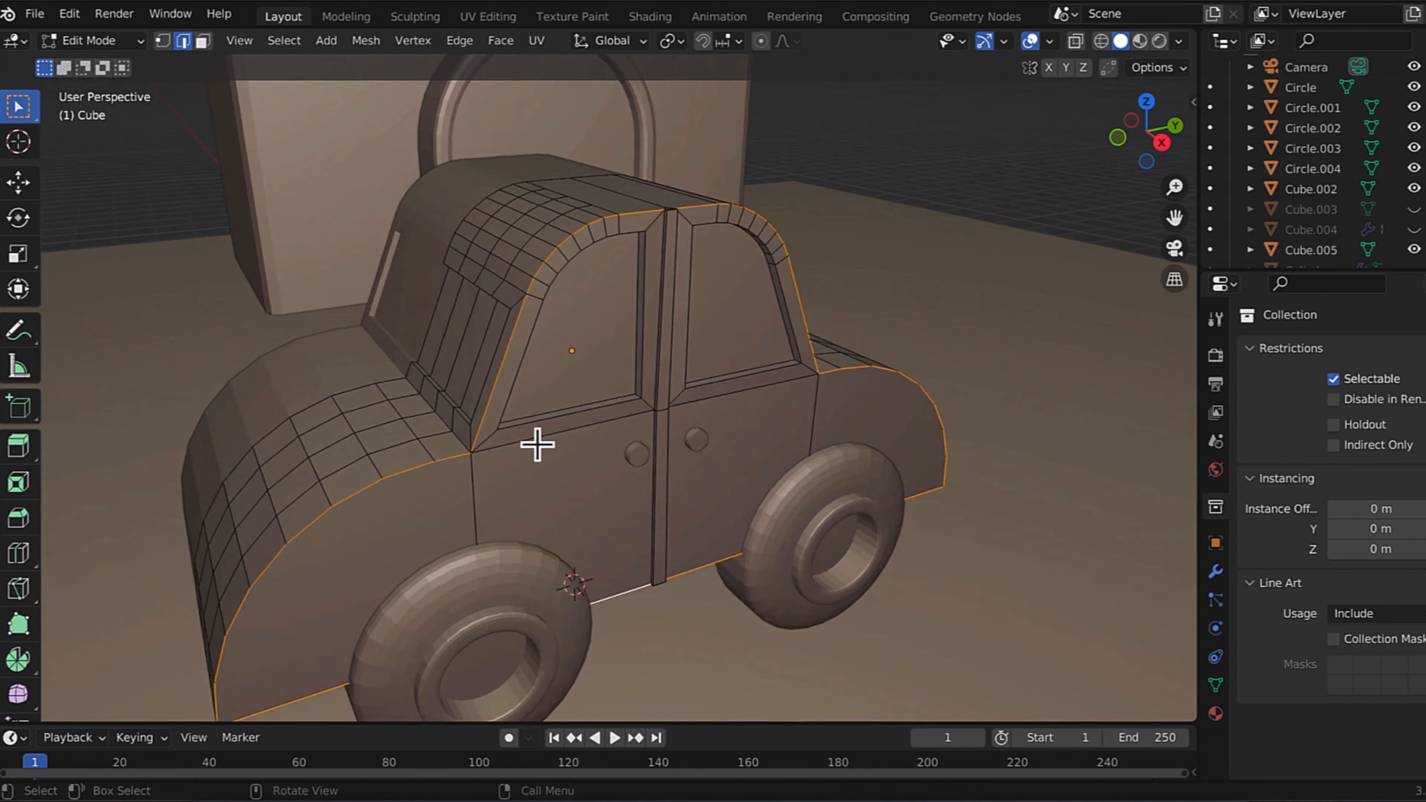
key(ctrl+b)
click(766, 287)
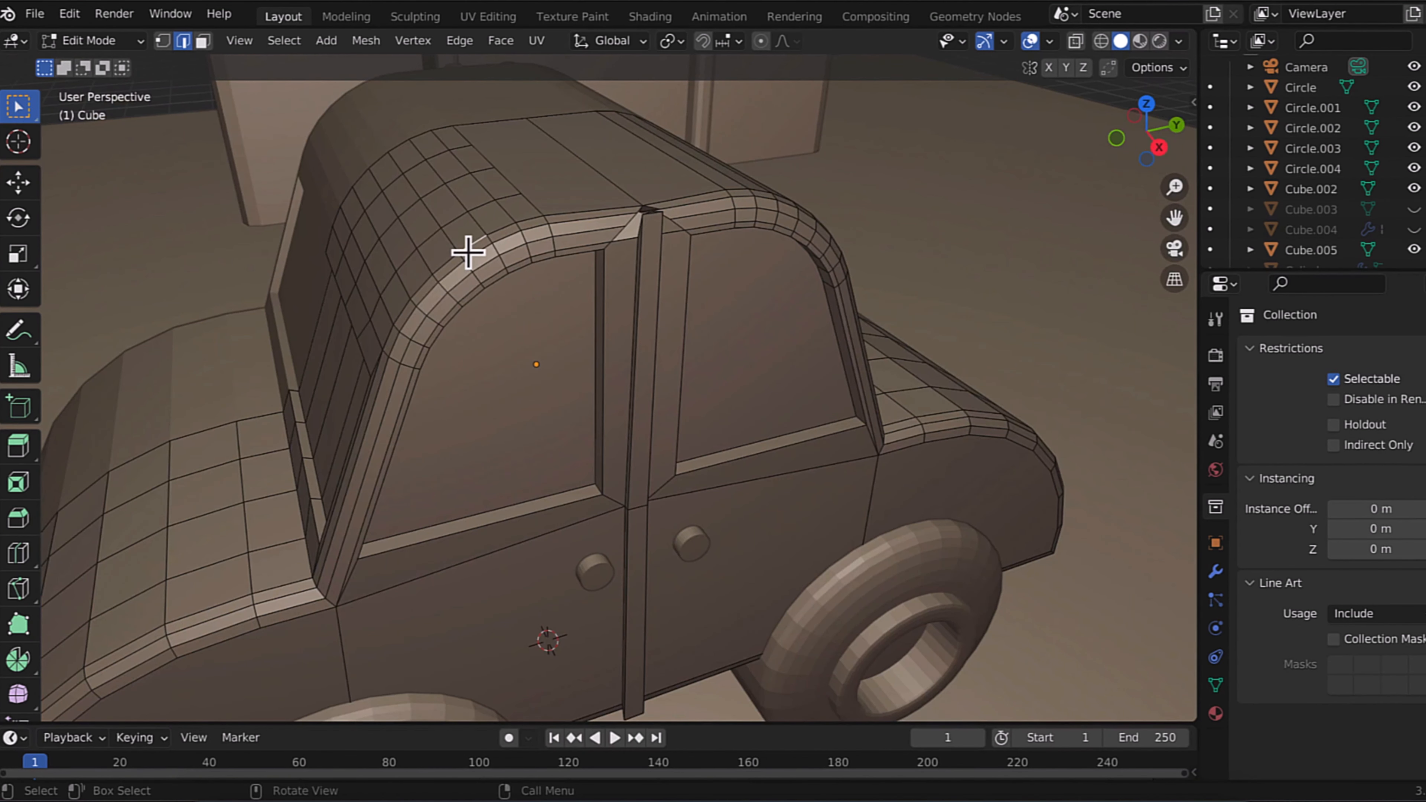
Step: Merge all car body vertices by distance again with a smaller merge distance to clean up the bevel
key(a)
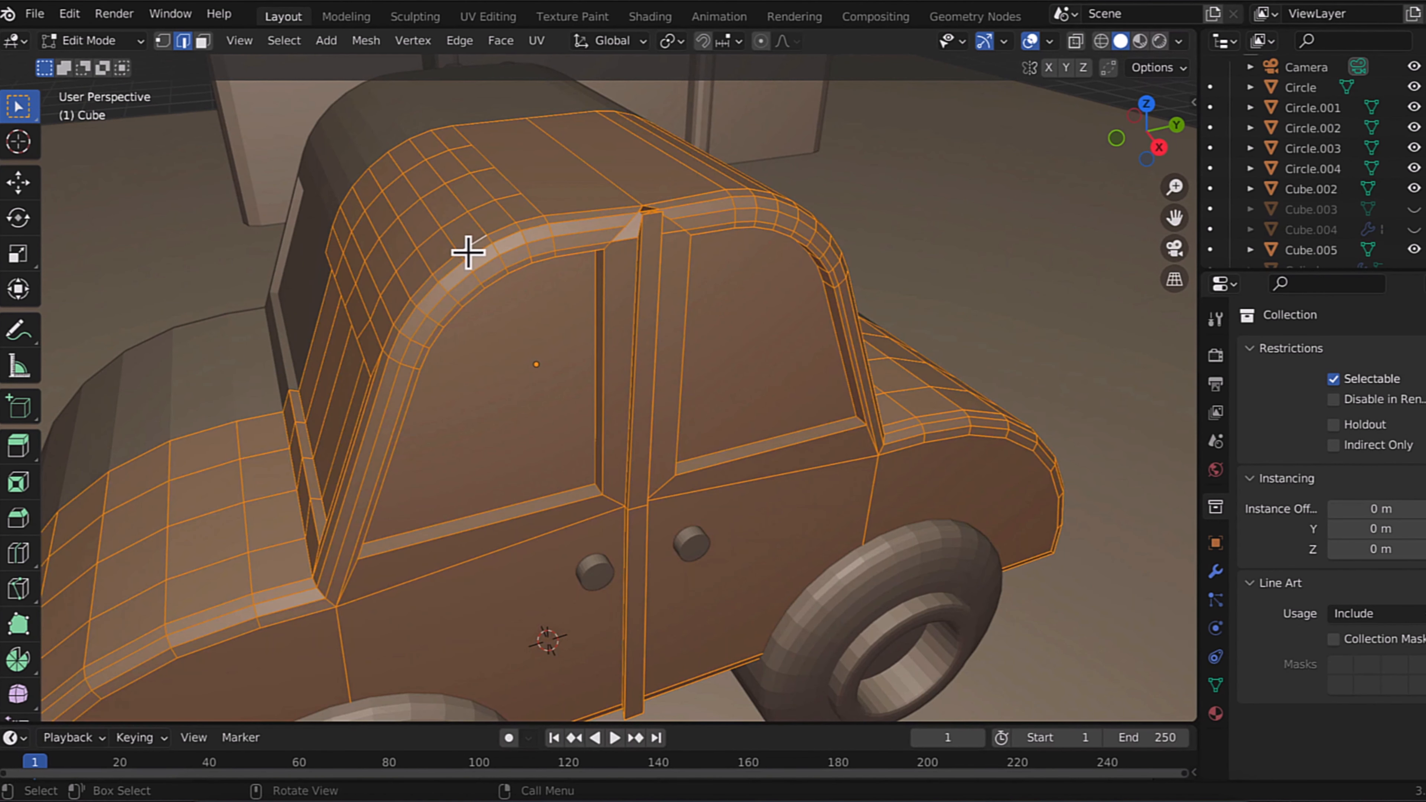
key(m)
click(462, 324)
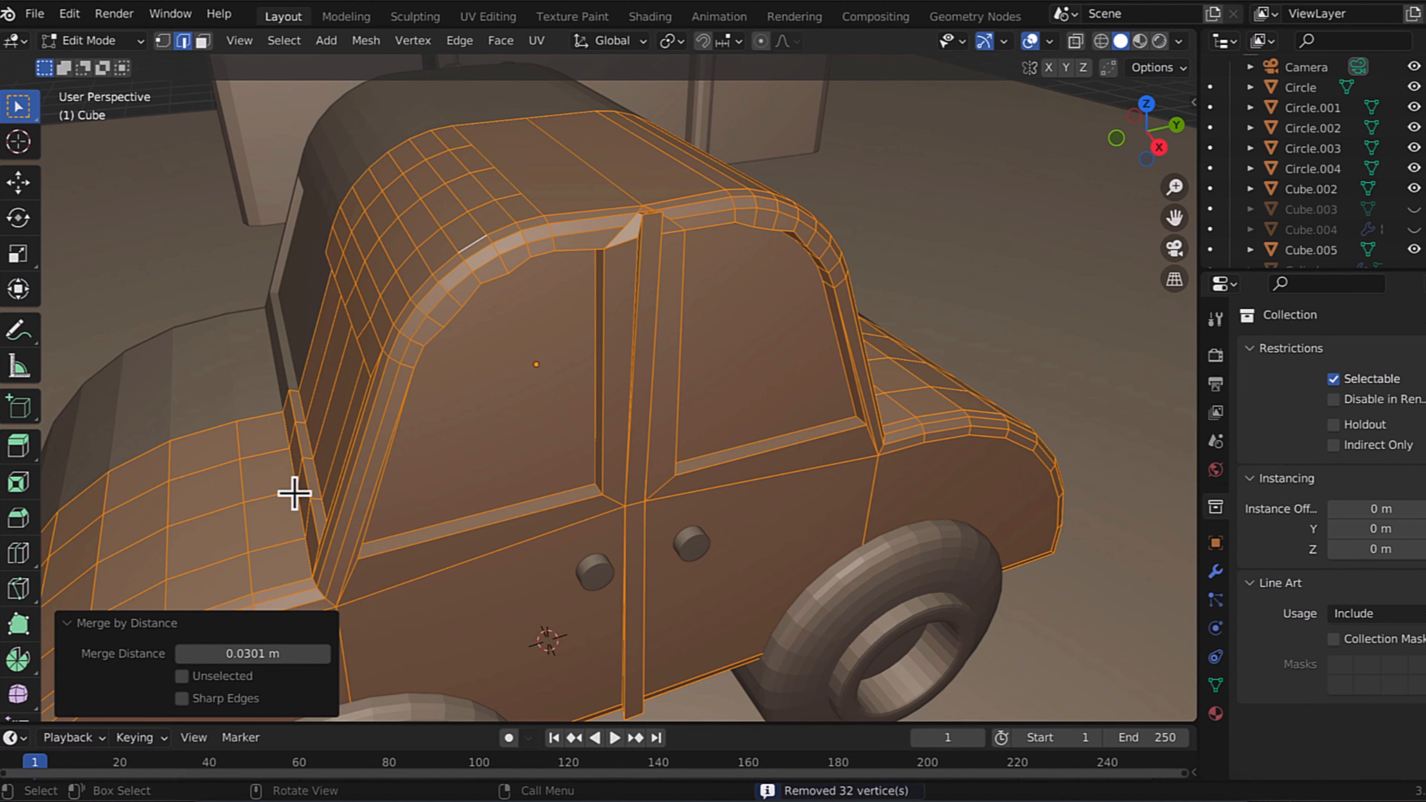
click(181, 653)
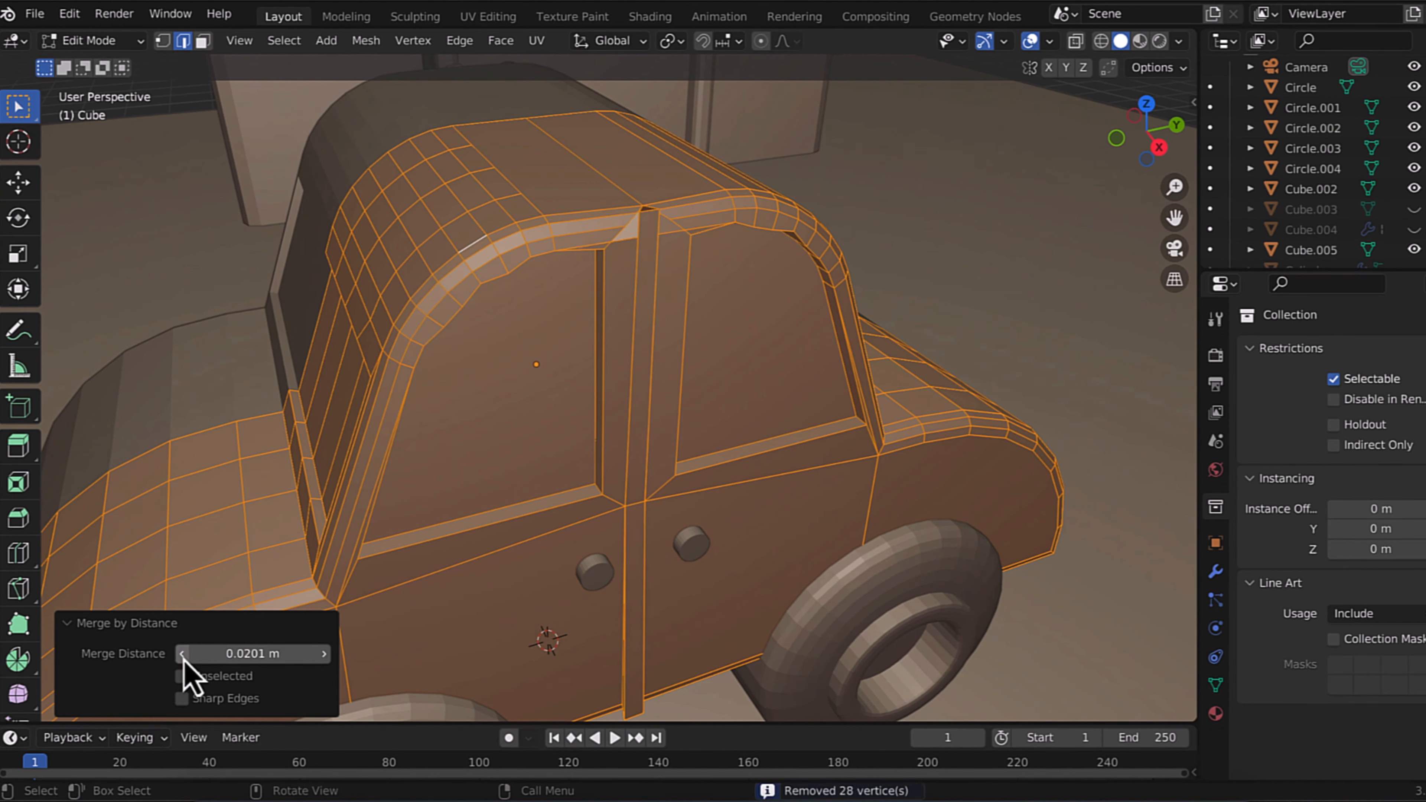
click(182, 653)
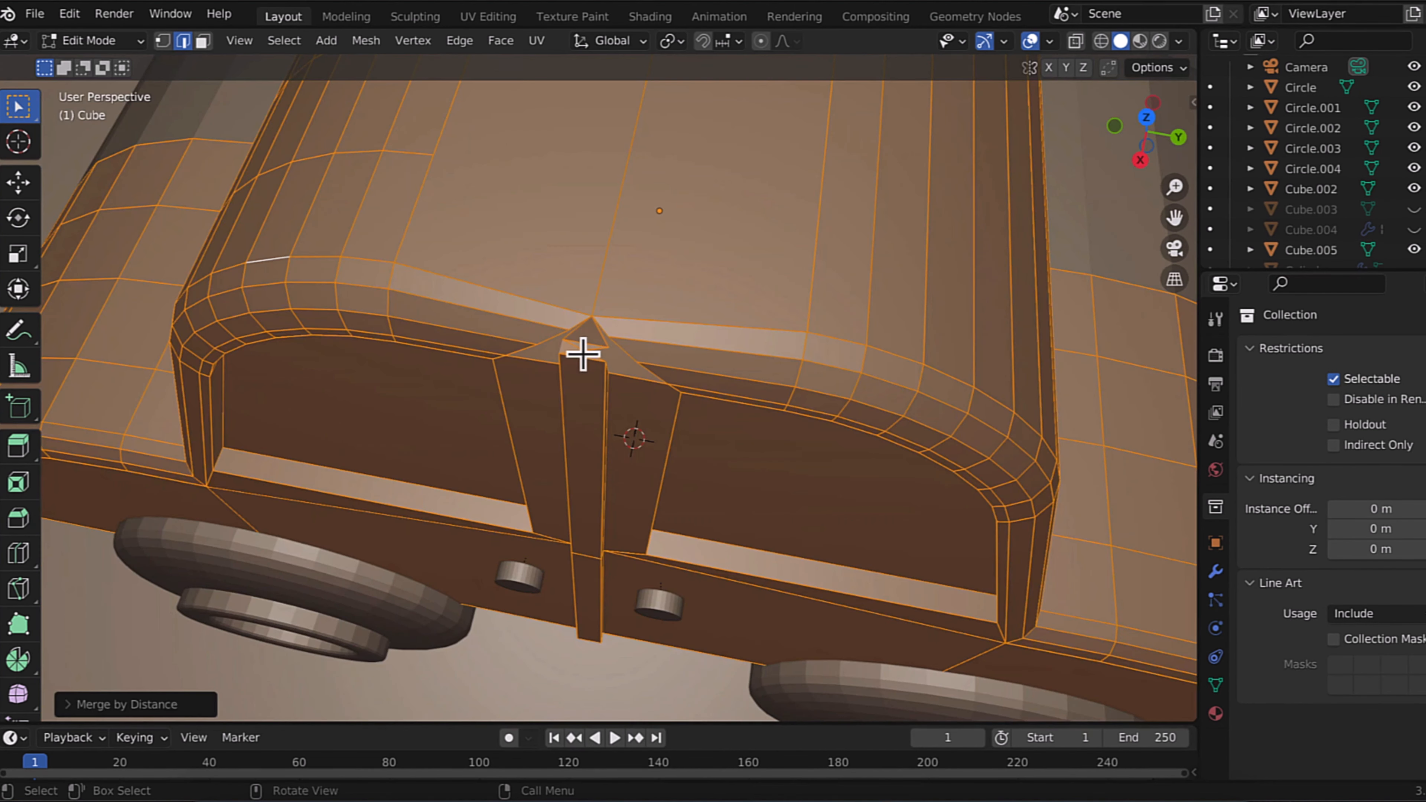
Step: Delete the distorted faces where the door strip meets the roof edge
scroll(636, 335, up, 10)
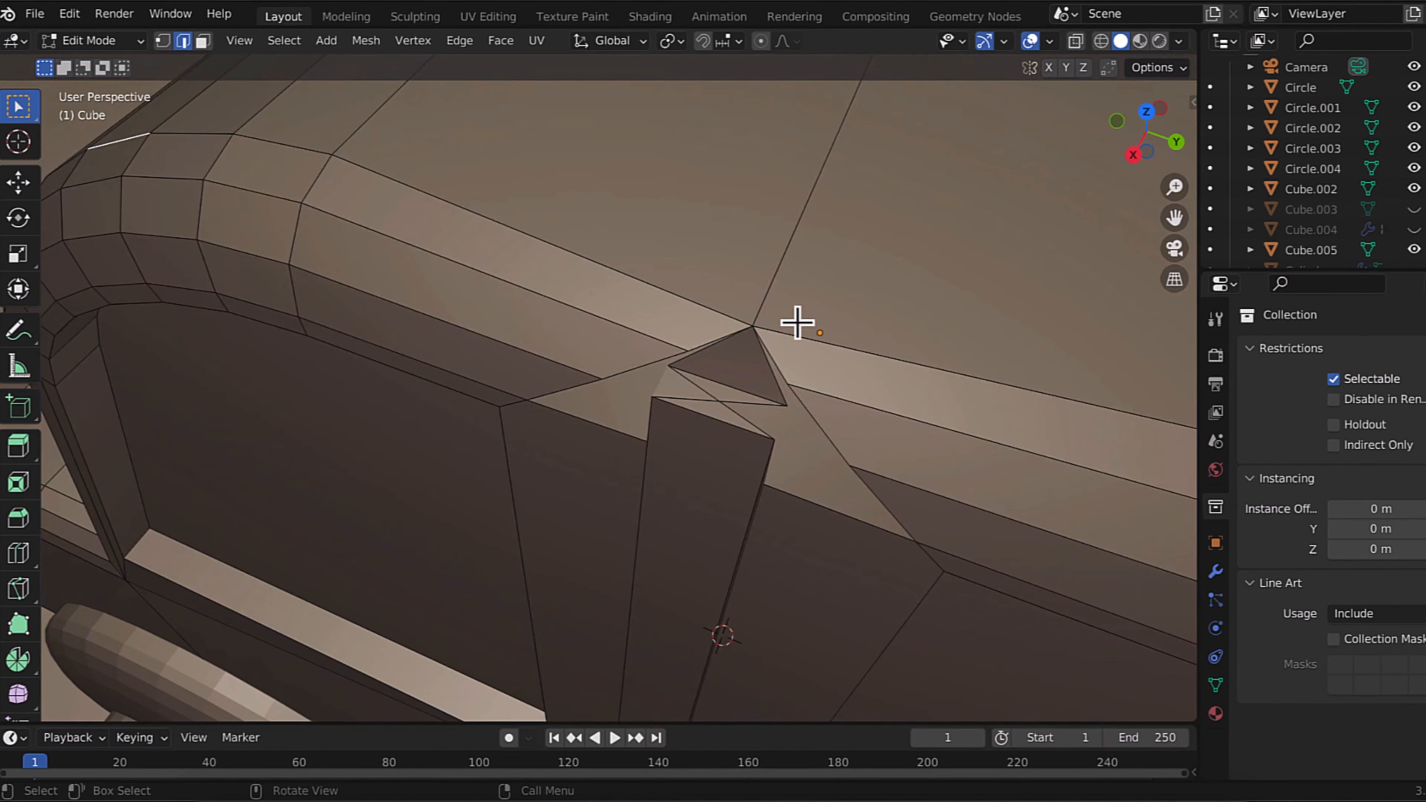
key(x)
click(671, 214)
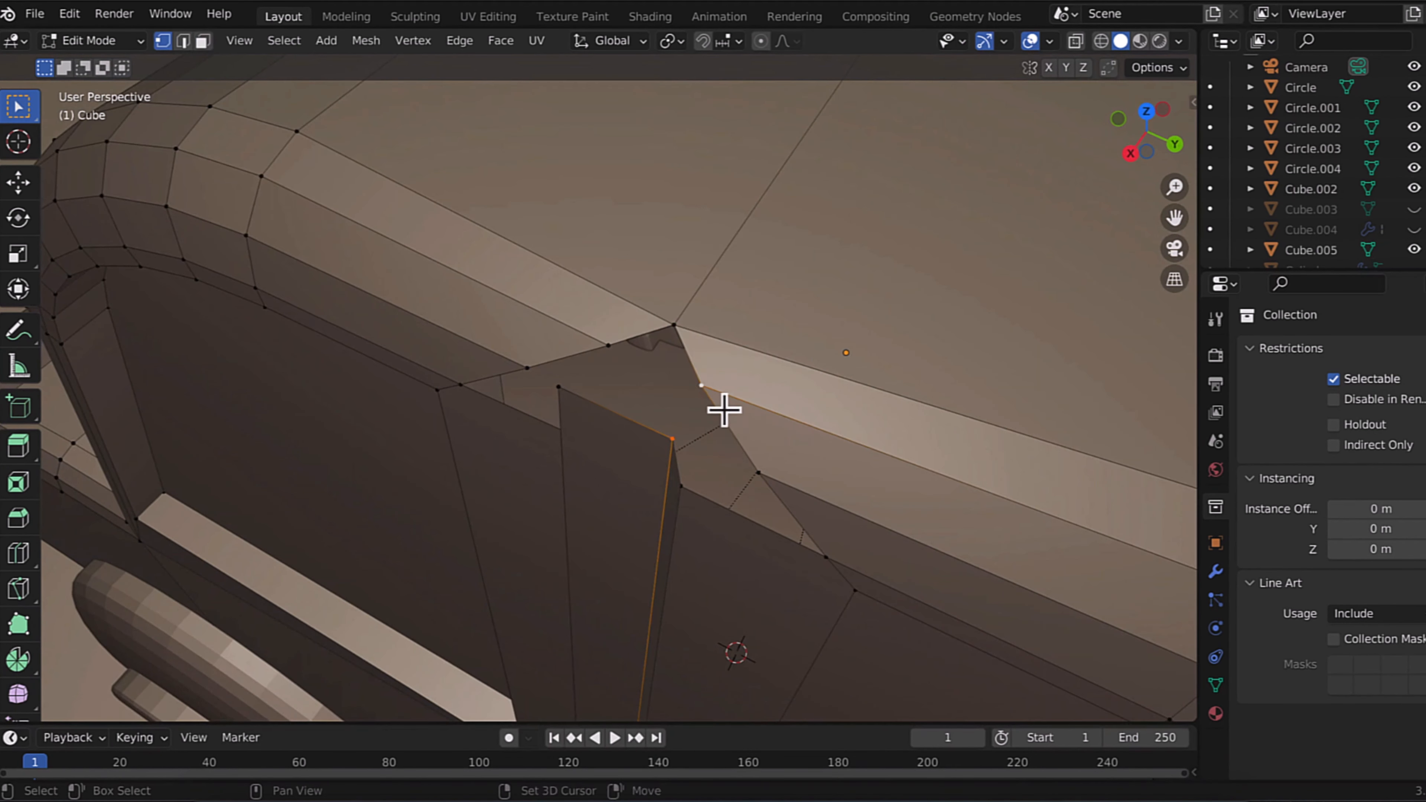
Step: Rebuild the faces between the top of the door strip and the roof edge from the surrounding vertices
key(j)
shift+click(592, 449)
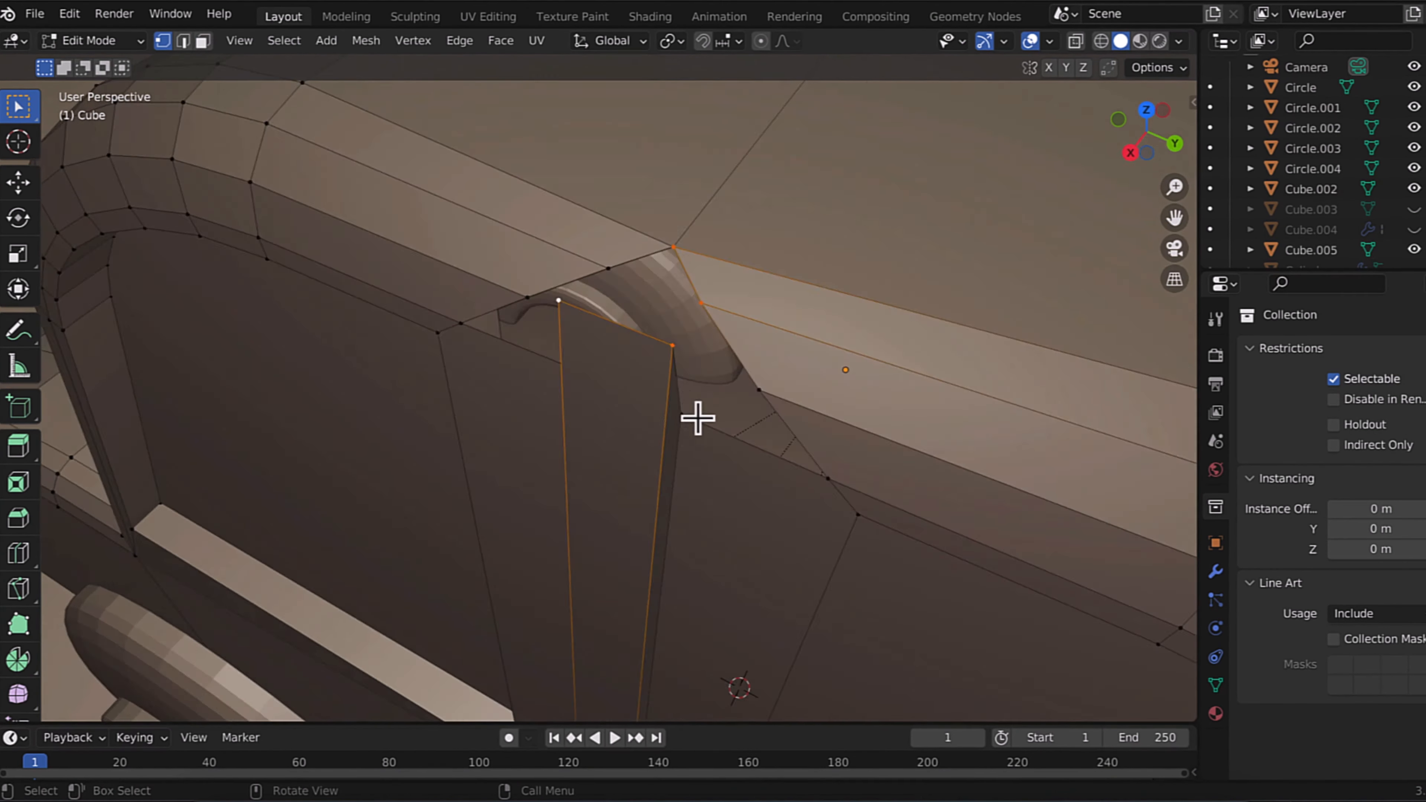
key(j)
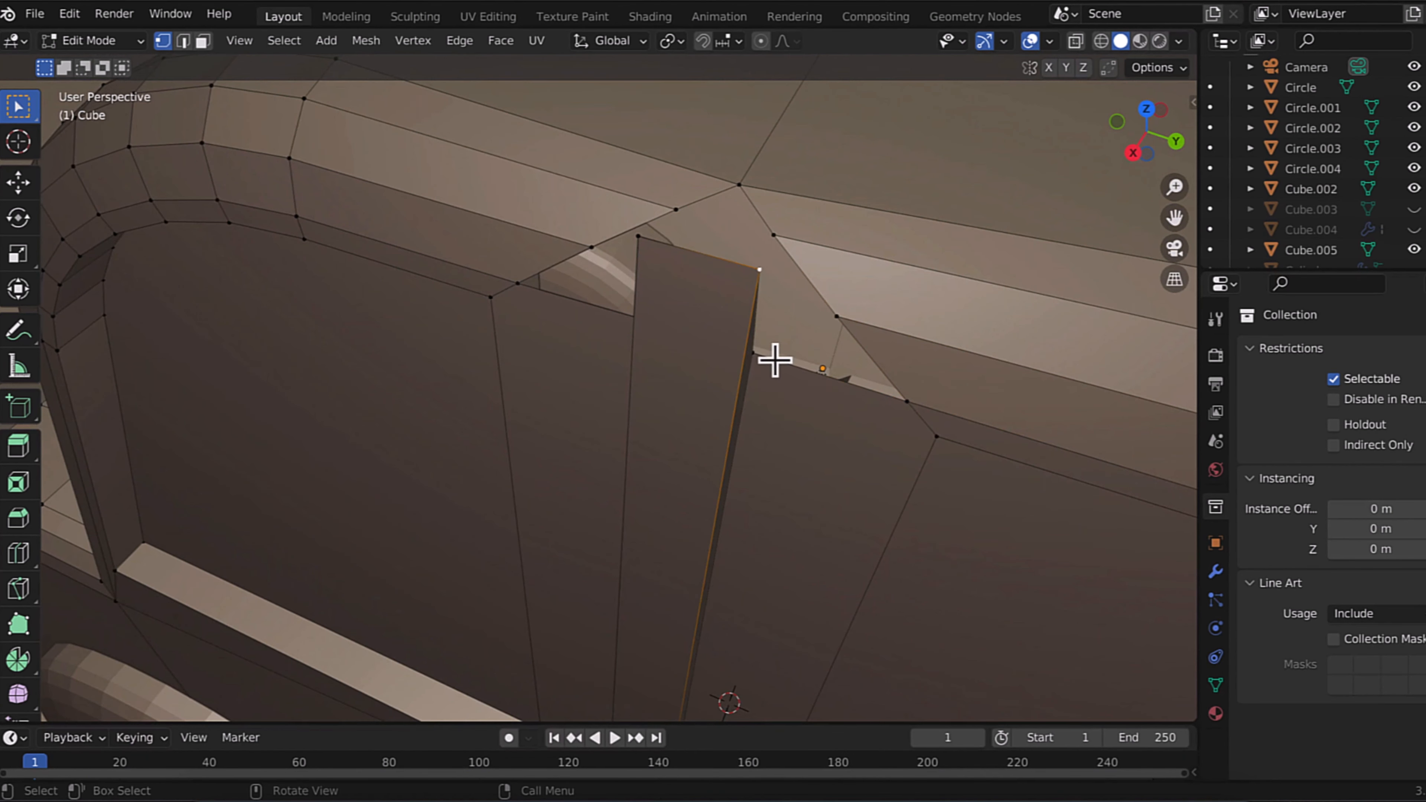
key(j)
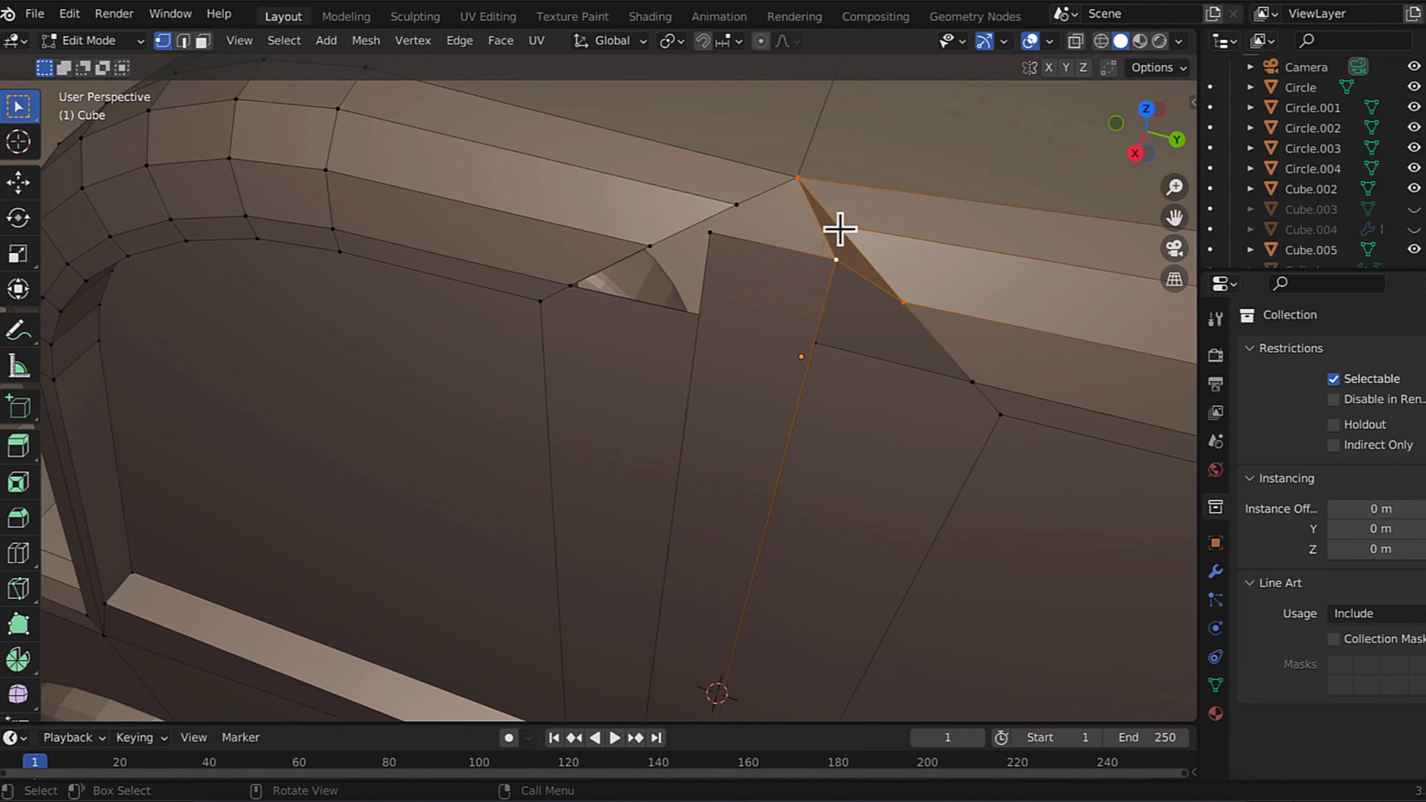
Step: Reposition the roof-edge vertices on both sides of the door strip's top
click(840, 229)
key(g)
click(883, 231)
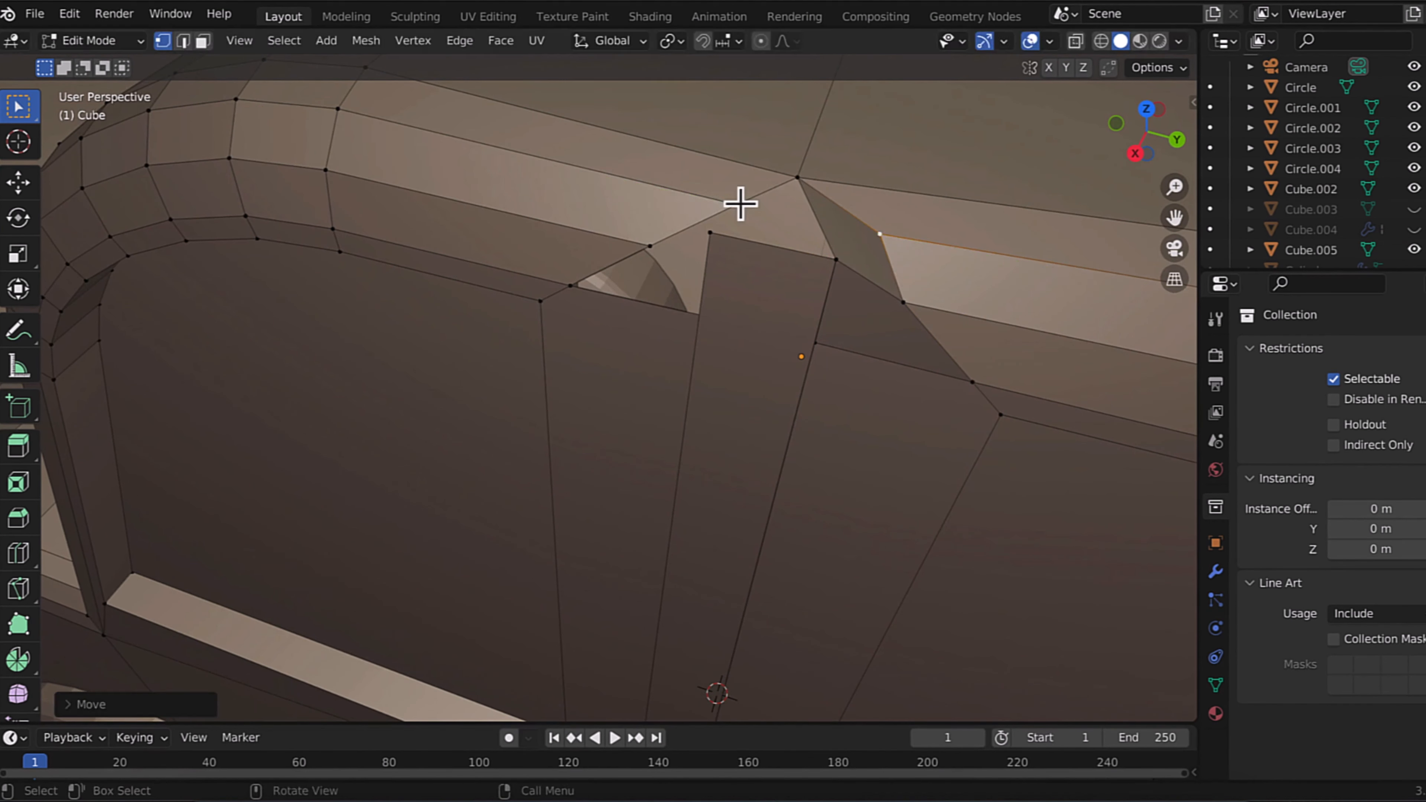
click(737, 204)
key(g)
click(710, 231)
Step: Fill the remaining gap beside the door strip's top and move the window-corner vertex about -0.015 m along Y
middle_drag(703, 207, 724, 185)
key(f)
click(623, 249)
key(g)
key(y)
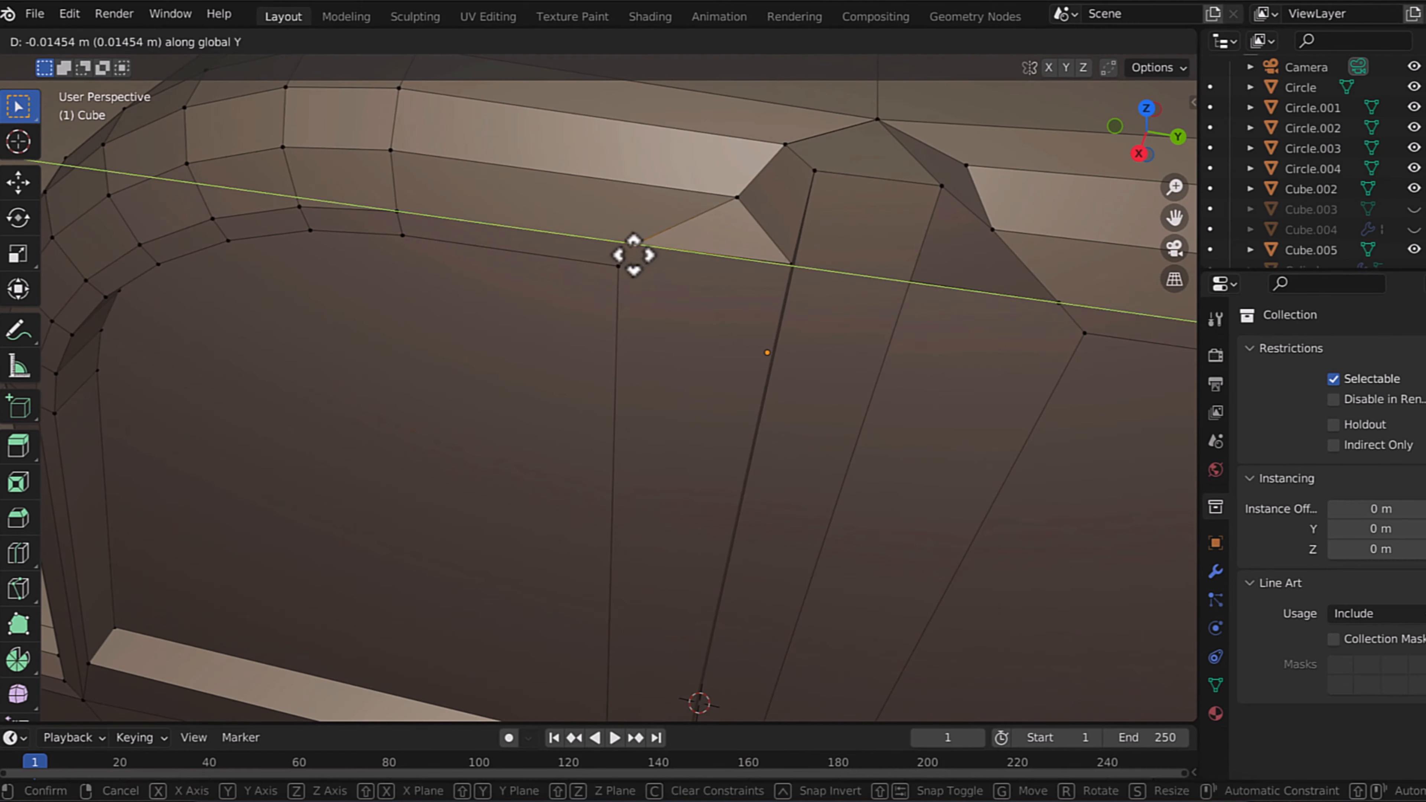
click(633, 255)
key(k)
click(726, 250)
click(840, 265)
key(ctrl+z)
Step: Cut an edge with the Knife from the window's upper corner across the door strip, just below the roof edge
key(2)
key(k)
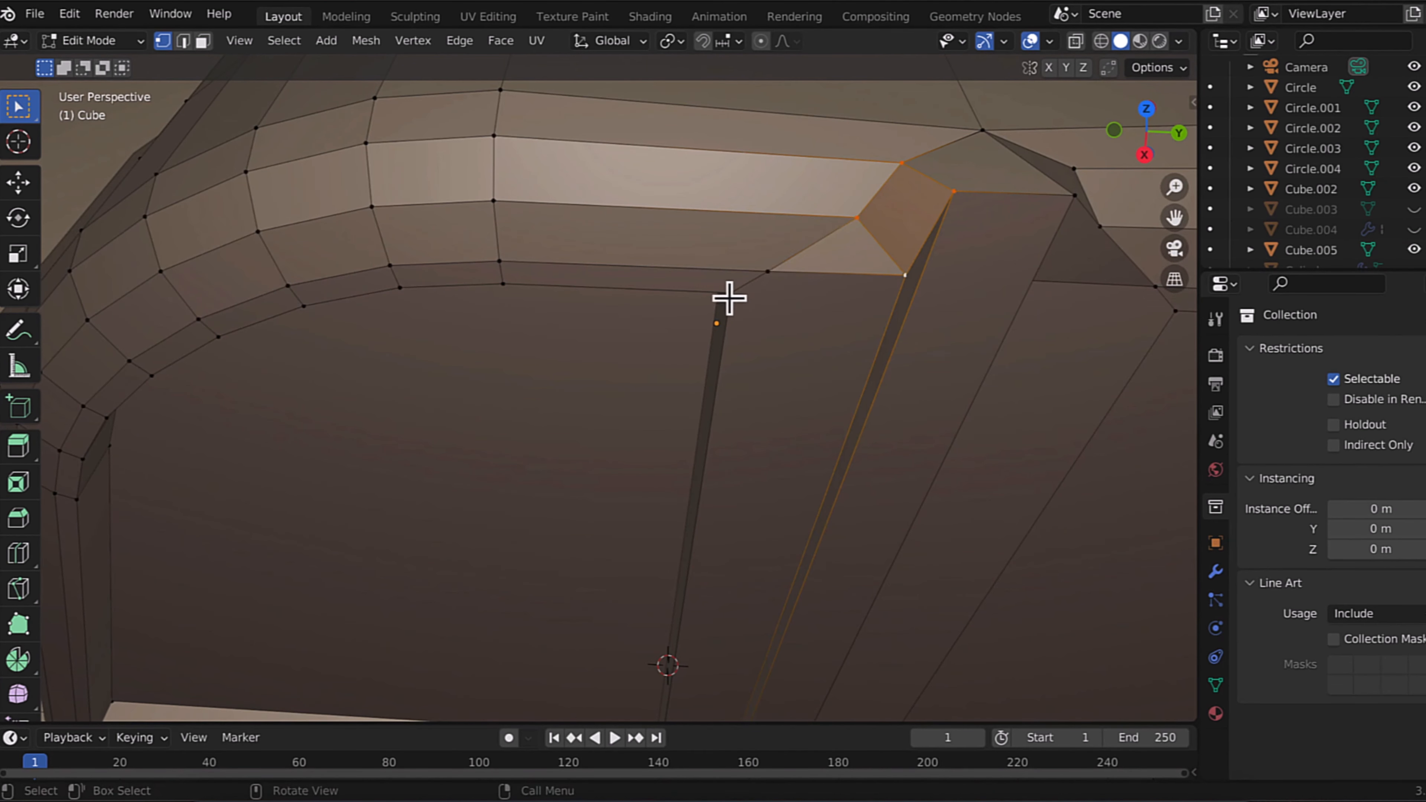
click(729, 292)
key(Return)
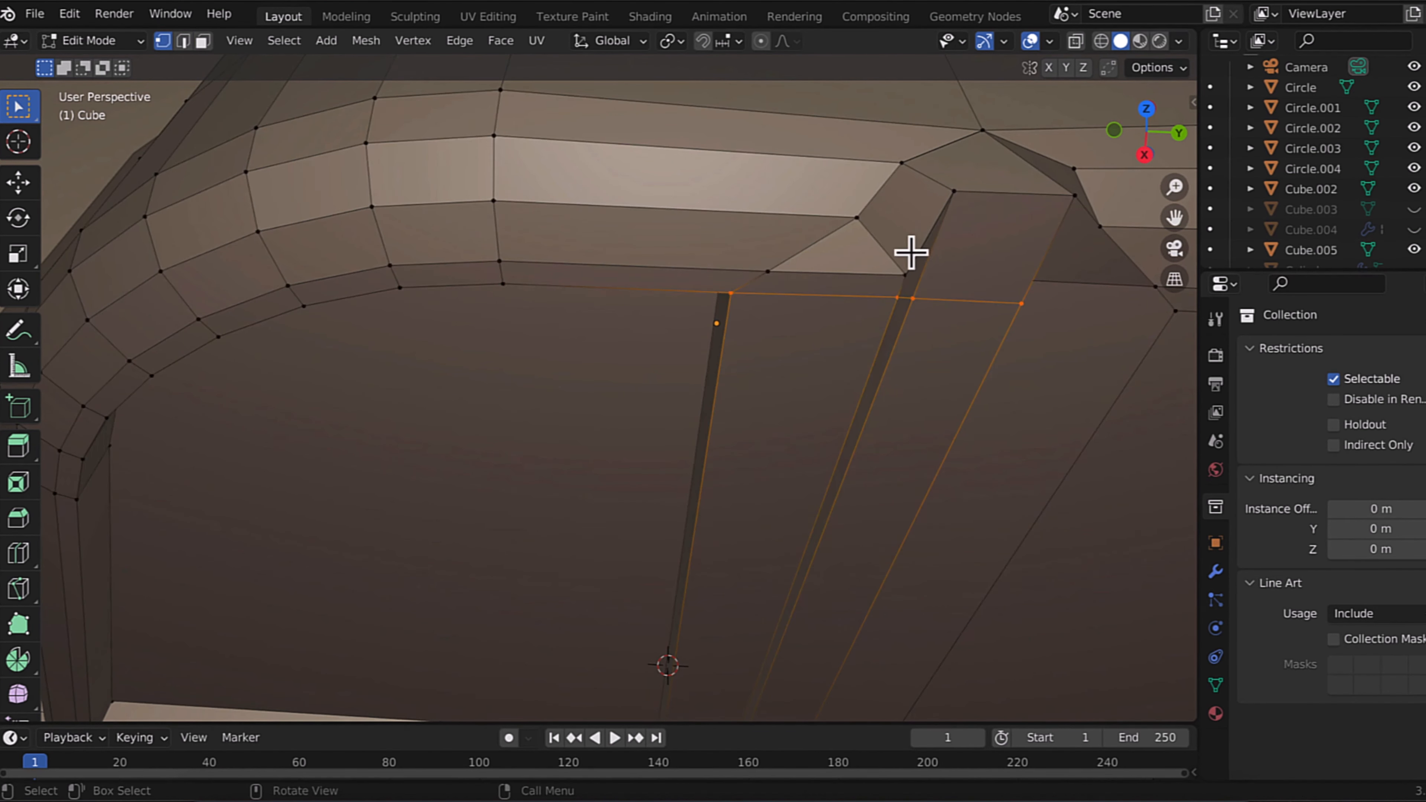
Step: Move the roof-edge vertex on the +Y side of the door strip further from the strip
middle_drag(910, 248, 942, 226)
click(696, 164)
key(g)
click(758, 169)
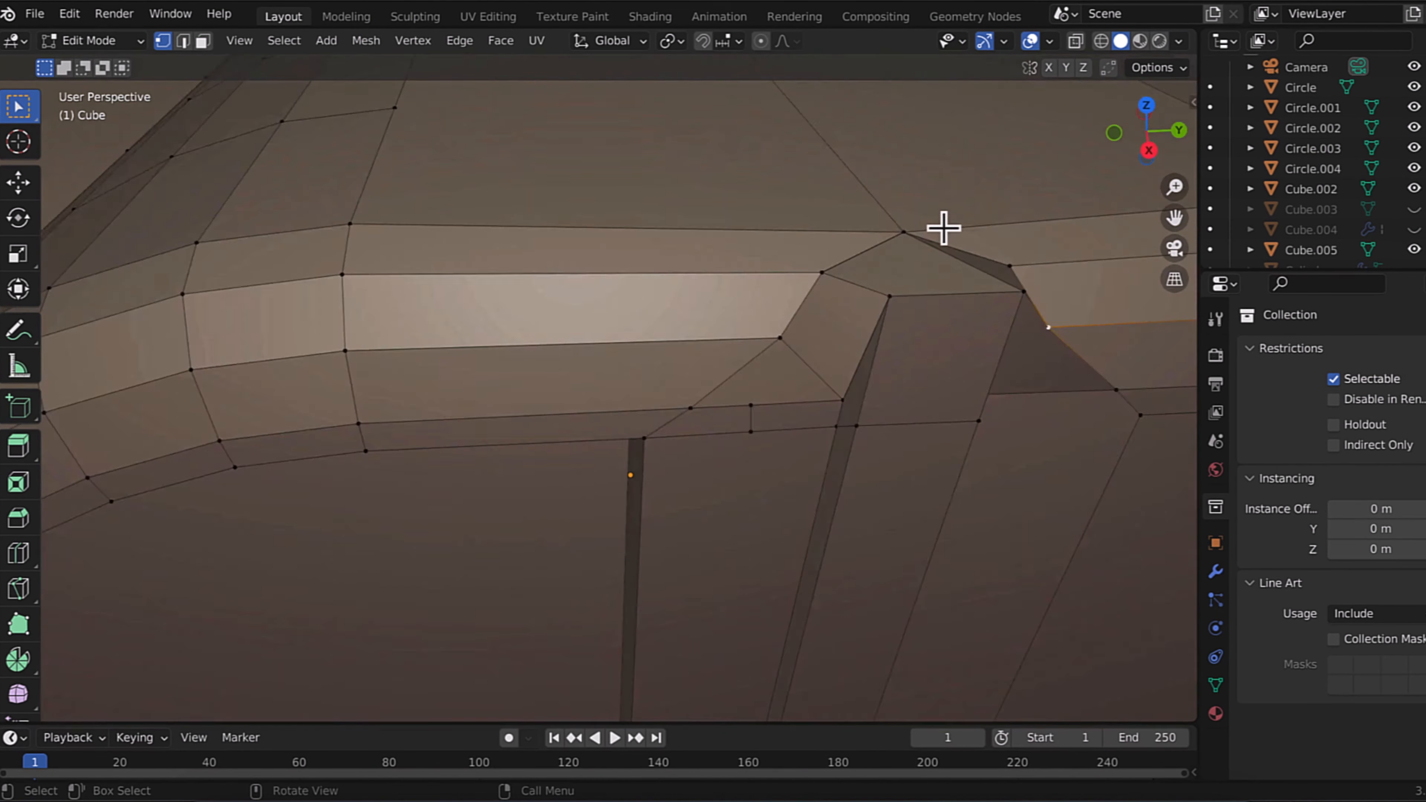
scroll(942, 226, up, 2)
key(k)
click(490, 364)
key(Escape)
middle_drag(497, 375, 735, 362)
key(k)
click(742, 363)
key(Escape)
key(k)
click(713, 372)
middle_drag(841, 363, 601, 338)
scroll(601, 202, down, 3)
click(1101, 41)
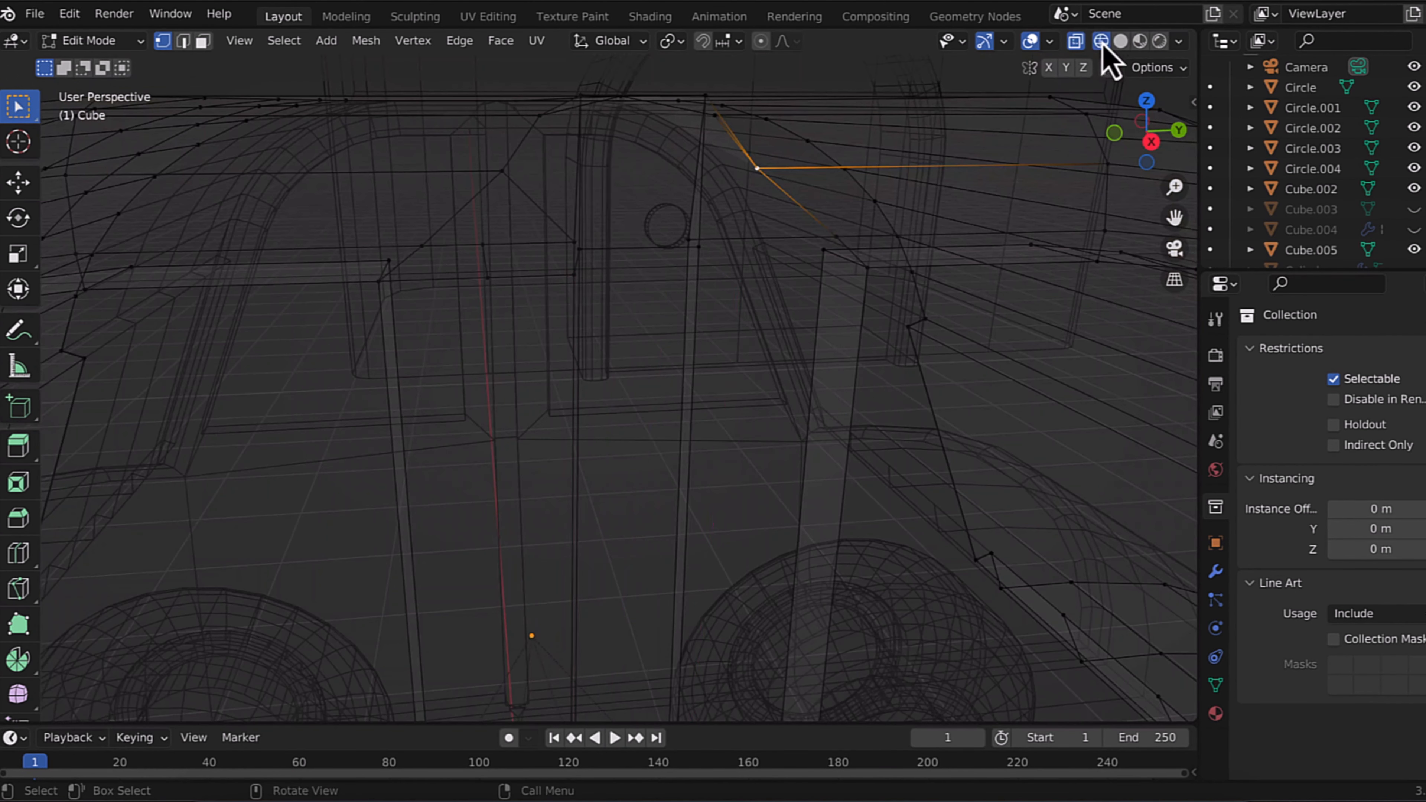
middle_drag(869, 267, 589, 277)
key(Escape)
Step: Add further Knife cuts across the upper part of the door strip in solid shading to continue the roof-edge line
key(k)
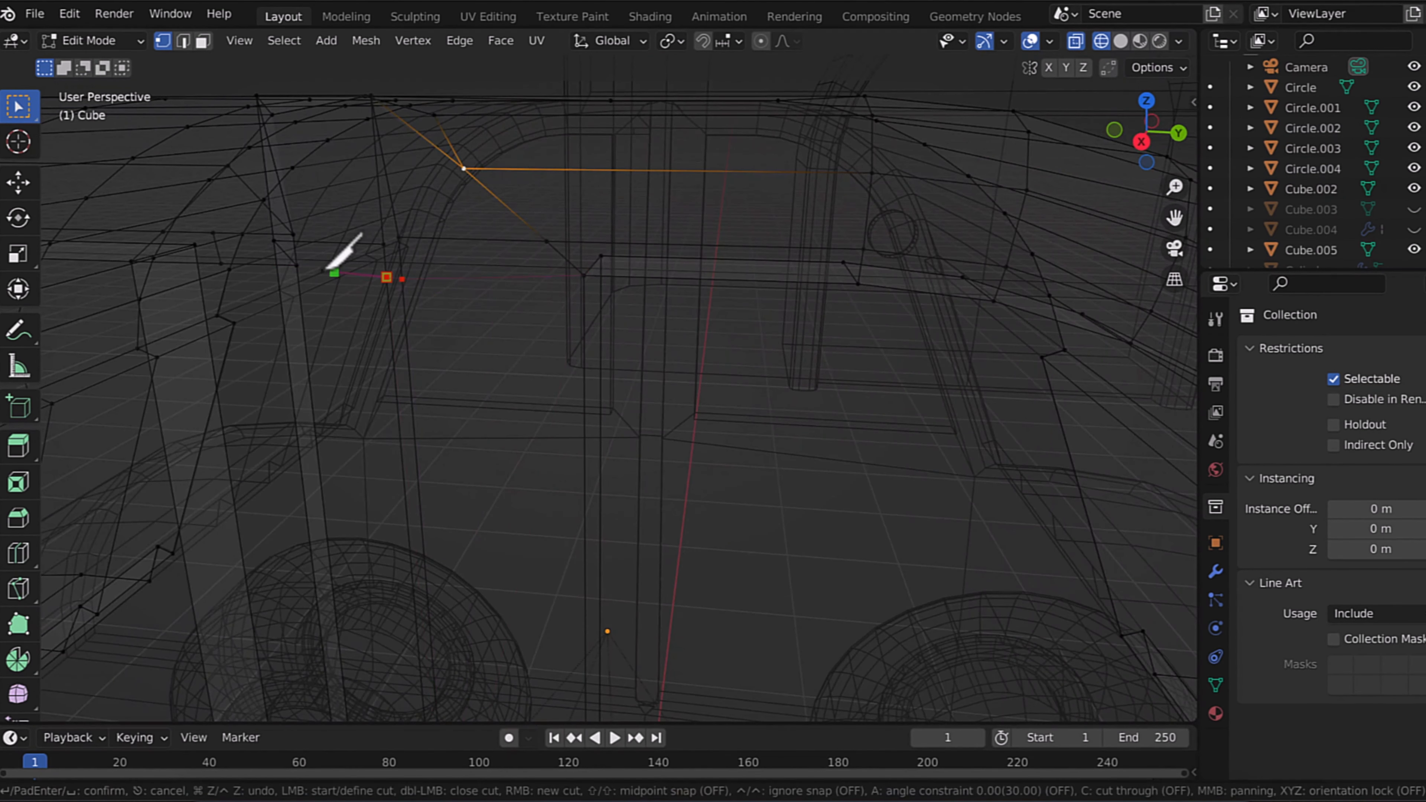
click(1120, 41)
click(544, 166)
click(661, 165)
key(Return)
click(287, 188)
scroll(286, 188, down, 4)
key(Return)
middle_drag(351, 277, 780, 293)
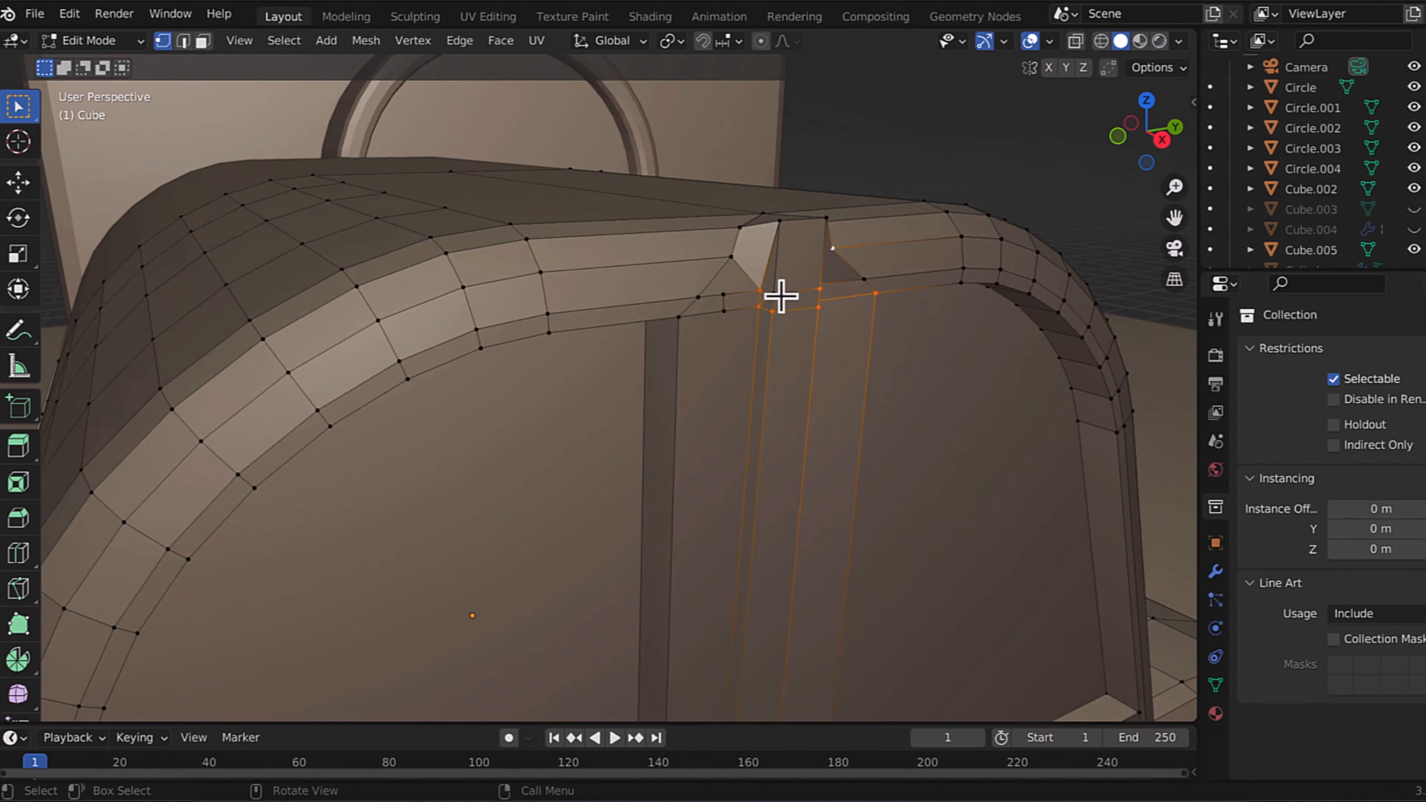
Step: Dissolve the roof-edge line directly beside the door strip on its +Y side and save the file
scroll(780, 293, up, 3)
key(2)
click(881, 246)
key(ctrl+x)
key(ctrl+s)
middle_drag(986, 509, 217, 101)
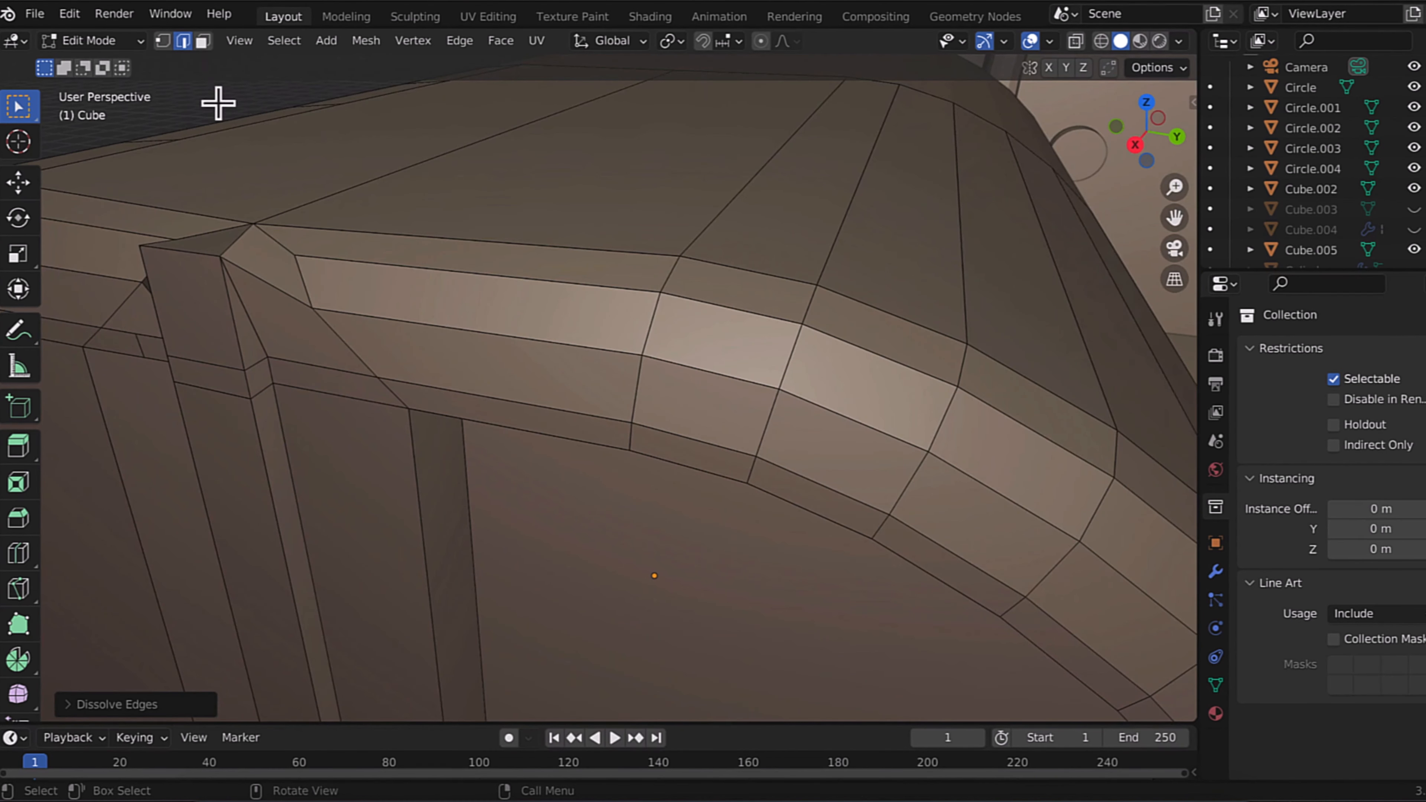
Step: Delete the roof-edge face touching the +Y side of the door strip
key(3)
click(306, 323)
key(x)
middle_drag(259, 315, 393, 323)
Step: Try moving the vertex at the door strip's upper corner, then undo the move
key(1)
click(82, 163)
key(g)
click(185, 170)
mouse_move(135, 123)
middle_down()
mouse_move(188, 182)
mouse_move(135, 129)
middle_up()
key(ctrl+z)
Step: Cut an edge with the Knife from the +Y window's upper corner up across the roof-edge band
click(164, 43)
middle_drag(242, 253, 494, 360)
key(k)
click(506, 358)
click(527, 168)
key(Return)
middle_drag(556, 280, 545, 252)
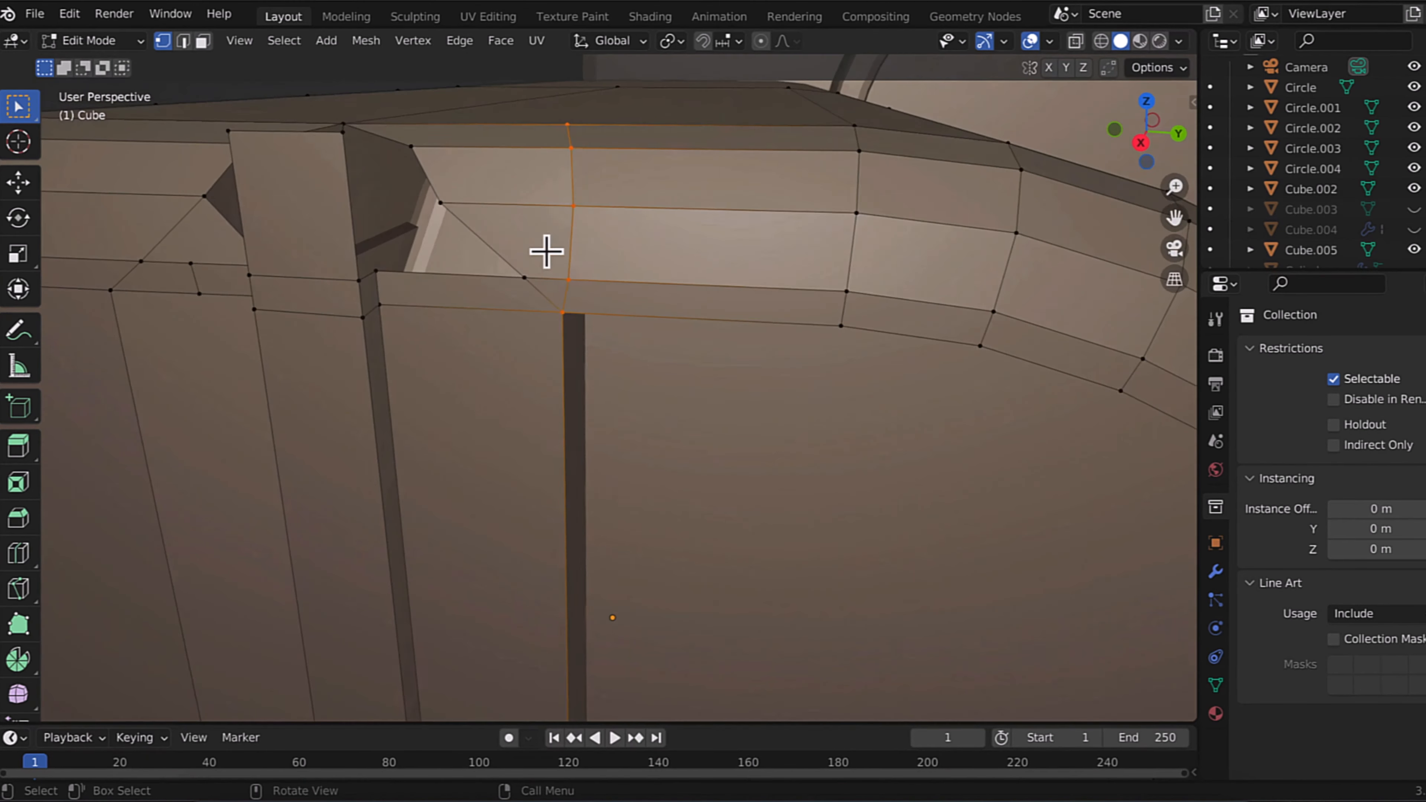
Step: Delete the roof-edge faces between the door strip and the new Knife cut
middle_drag(455, 179, 411, 244)
click(203, 41)
key(x)
click(548, 374)
key(1)
Step: Move the loose roof-edge vertex beside the door strip slightly along X
middle_drag(528, 315, 487, 277)
click(444, 418)
key(g)
key(x)
click(445, 430)
Step: Delete another distorted face in the roof-edge gap on the strip's +Y side
click(203, 41)
key(x)
middle_drag(614, 379, 668, 370)
click(164, 41)
click(203, 41)
middle_drag(567, 539, 613, 508)
Step: Add a loop cut at the door strip's top, adjust it along Y and fill a face beside it
click(183, 42)
click(163, 41)
key(ctrl+r)
key(g)
key(y)
click(729, 397)
key(f)
Step: Fill the upper part of the roof-edge gap with a face joining the strip's top to the Knife-cut vertices
key(ctrl+r)
double_click(443, 373)
shift+click(474, 314)
shift+click(635, 311)
shift+click(647, 355)
key(f)
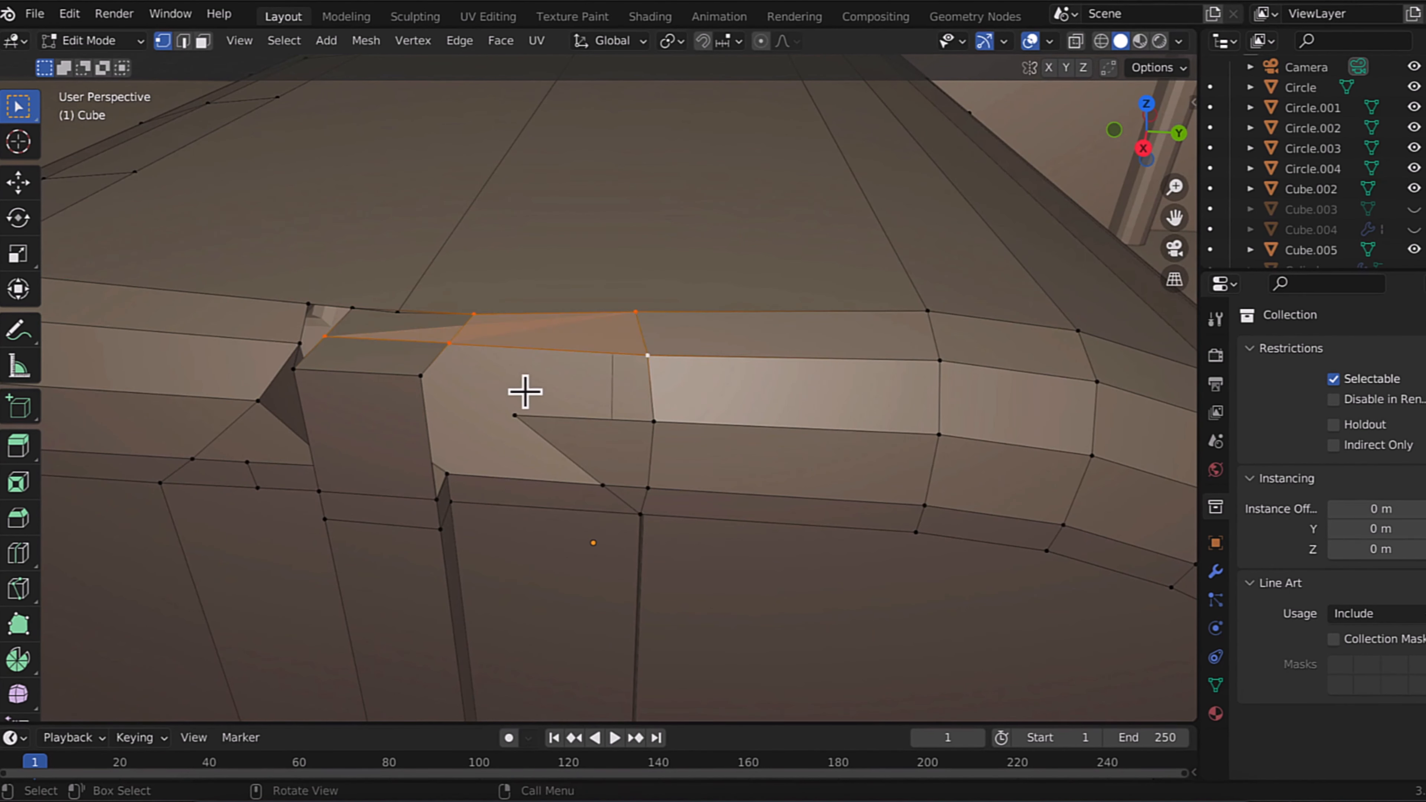
Step: Delete the leftover triangular face in the gap and fill a face from the strip's front corner to the roof-edge band
click(204, 41)
middle_drag(618, 444, 414, 458)
key(x)
click(163, 42)
key(f)
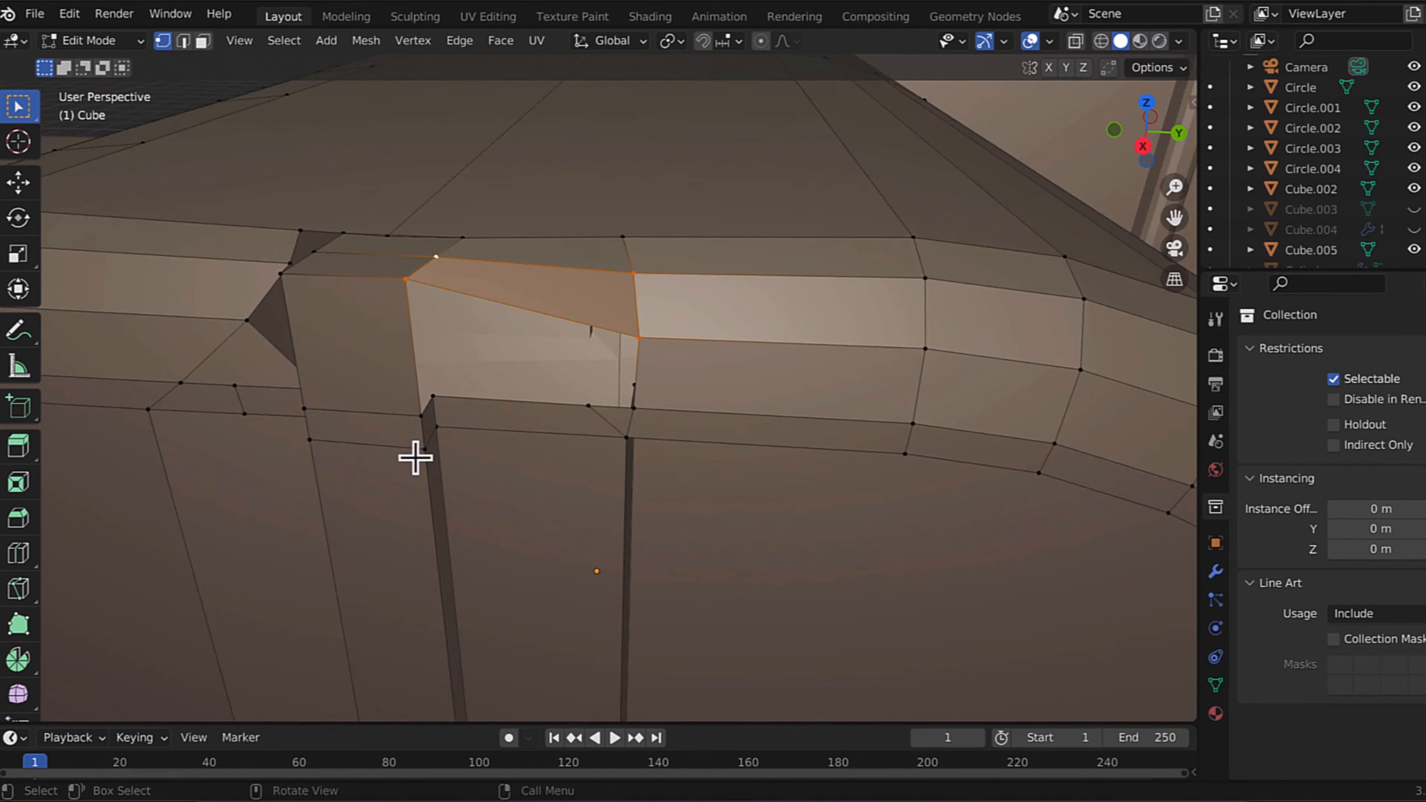
Step: Add a loop cut across the strip's upper front and delete the stray face inside the gap
key(ctrl+r)
click(203, 41)
click(487, 353)
key(x)
click(164, 41)
Step: Add further loop cuts across the strip's upper front and along the +Y roof-edge band
middle_drag(487, 353, 432, 303)
key(ctrl+r)
shift+click(648, 243)
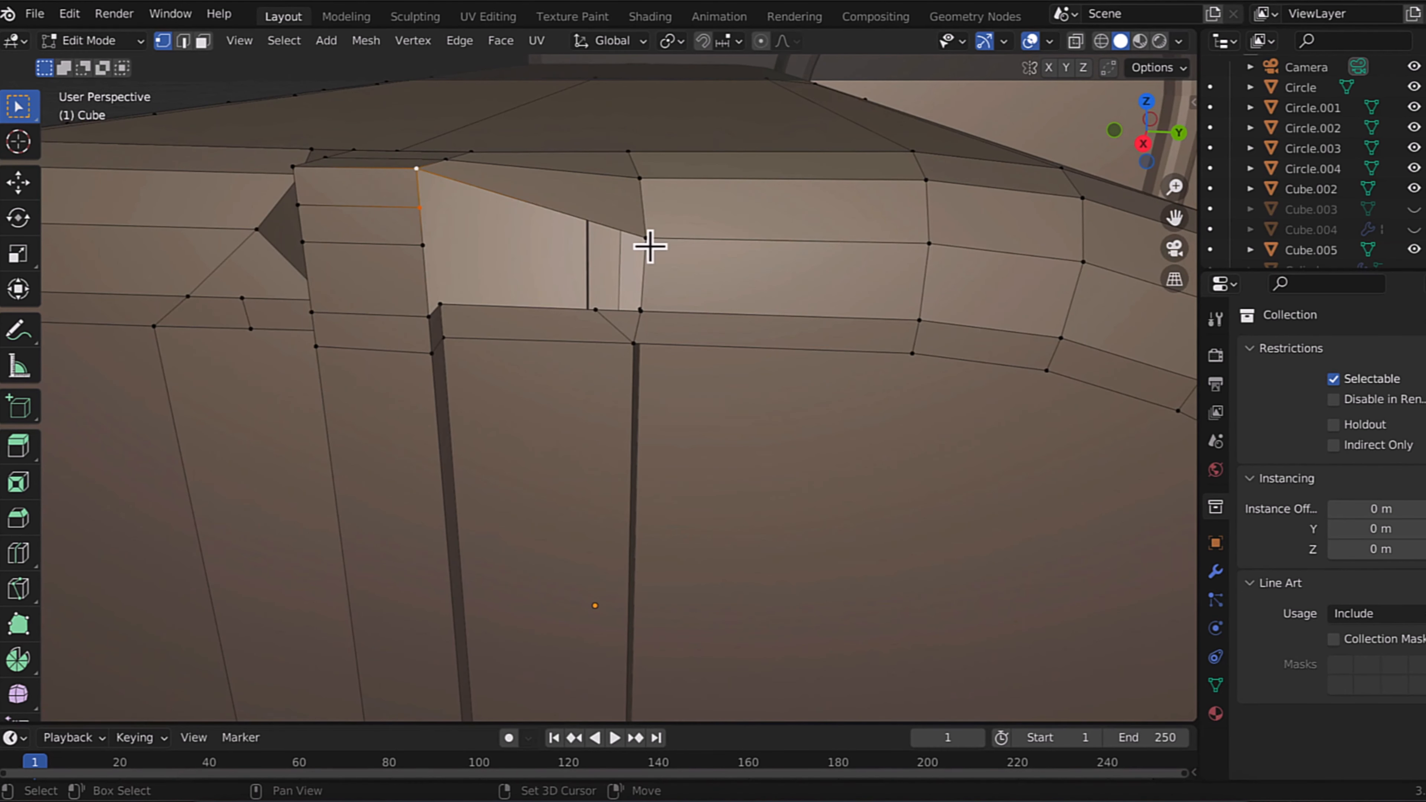
middle_drag(649, 245, 693, 241)
key(ctrl+r)
double_click(576, 220)
Step: Delete the door strip's side face that borders the open roof-edge gap
middle_drag(576, 219, 539, 315)
click(203, 41)
click(462, 455)
key(x)
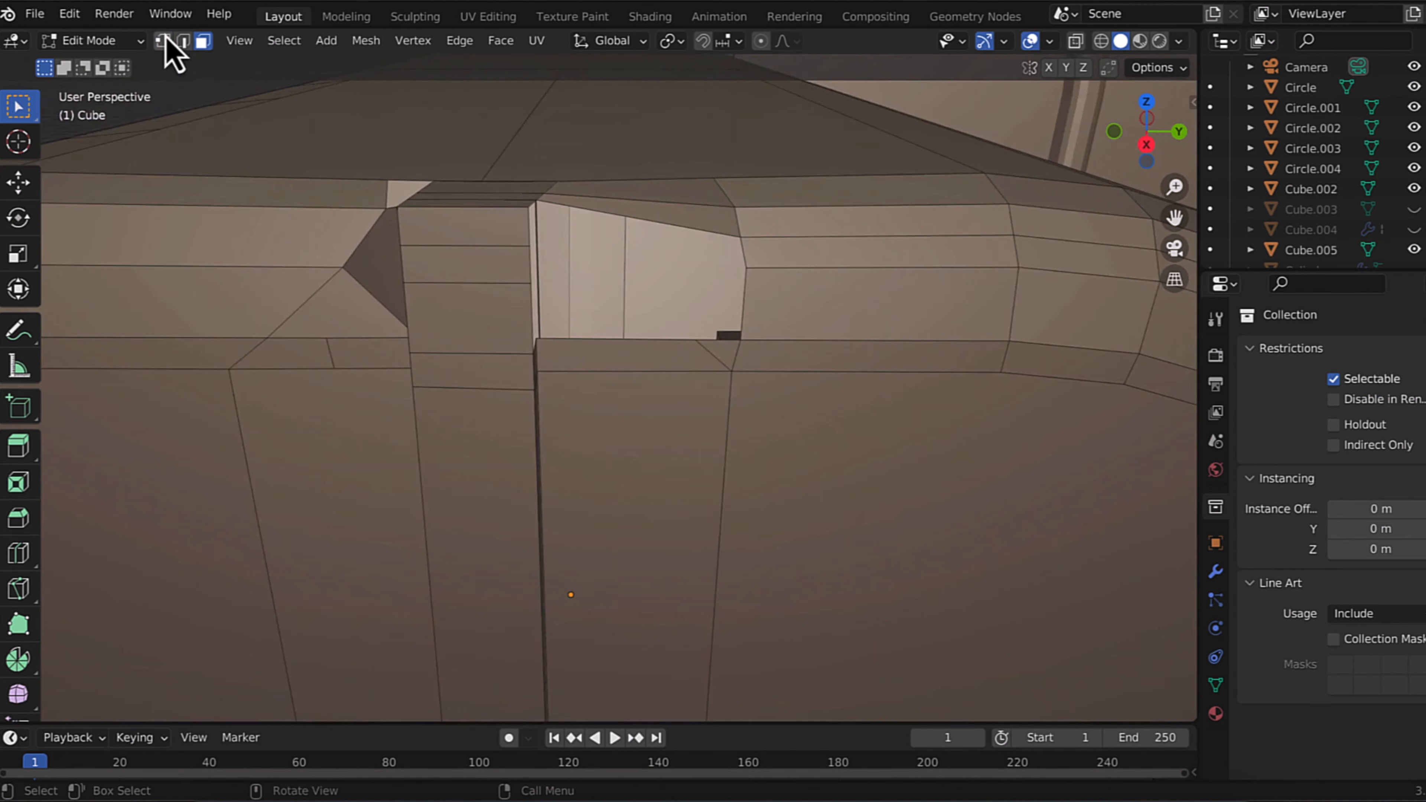
Step: Undo the last two edits around the strip's upper corner
click(163, 41)
shift+click(447, 218)
middle_drag(435, 228, 481, 327)
key(ctrl+z)
key(ctrl+z)
Step: Try to extrude the vertices at the strip's side upward along Z, then undo the extrusion
click(215, 393)
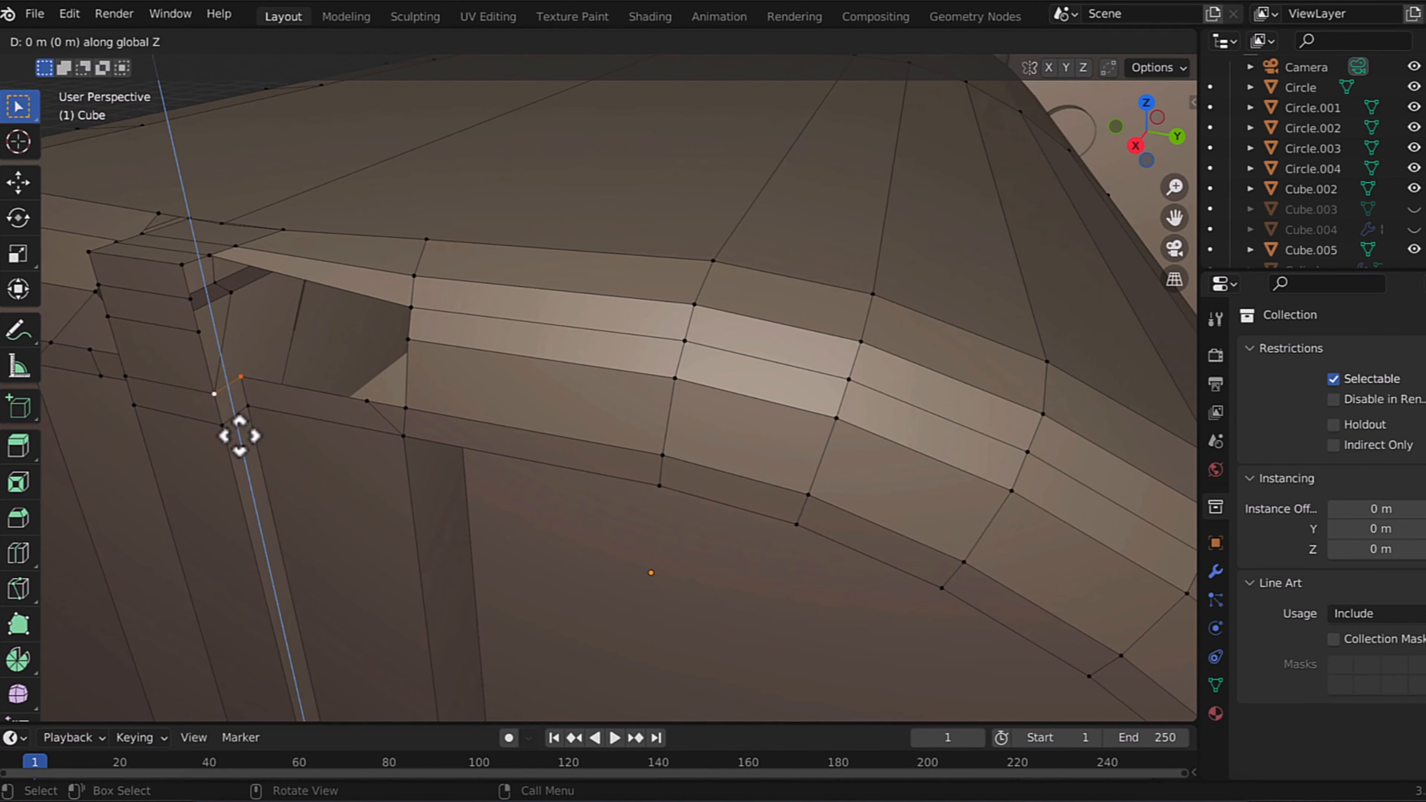
key(e)
click(185, 314)
scroll(175, 273, up, 3)
key(ctrl+z)
Step: Add a loop cut beside the strip and fill faces across the remaining roof-edge gap on its +Y side
middle_drag(176, 274, 354, 626)
key(ctrl+r)
click(175, 420)
middle_drag(560, 666, 229, 506)
click(179, 422)
key(f)
shift+click(866, 428)
key(f)
Step: Delete the bad face beside the door strip's top and fill the opening with new faces
middle_drag(887, 700, 593, 511)
middle_drag(516, 450, 368, 68)
key(x)
key(3)
key(f)
middle_drag(904, 279, 850, 436)
key(f)
Step: Add two loop cuts near the strip's top to match the roof-edge band, and save the file
key(ctrl+r)
click(938, 360)
key(ctrl+r)
click(945, 341)
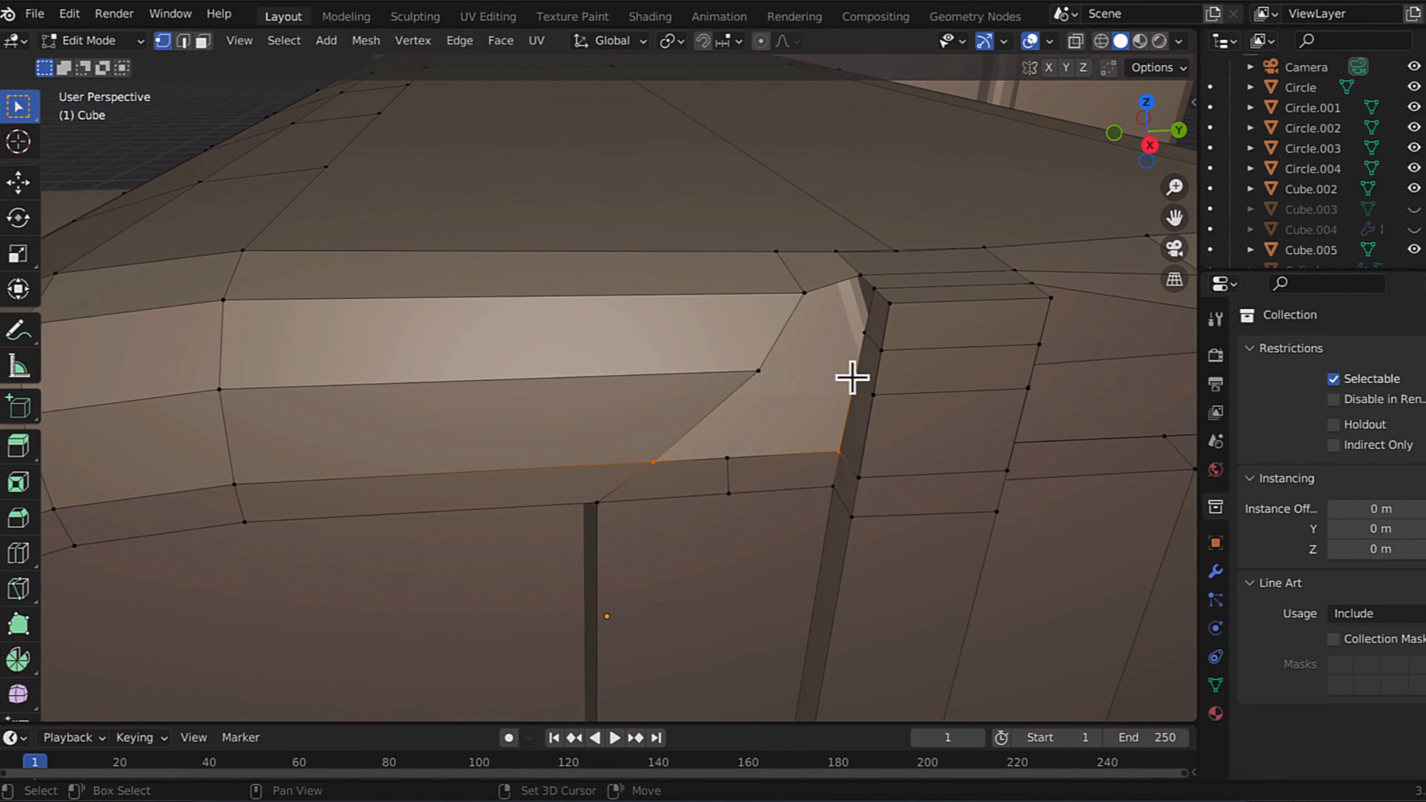
scroll(881, 438, down, 5)
key(ctrl+s)
Step: Add loop cuts along the roof-edge band on the -Y side of the door strip
scroll(526, 302, up, 3)
key(ctrl+r)
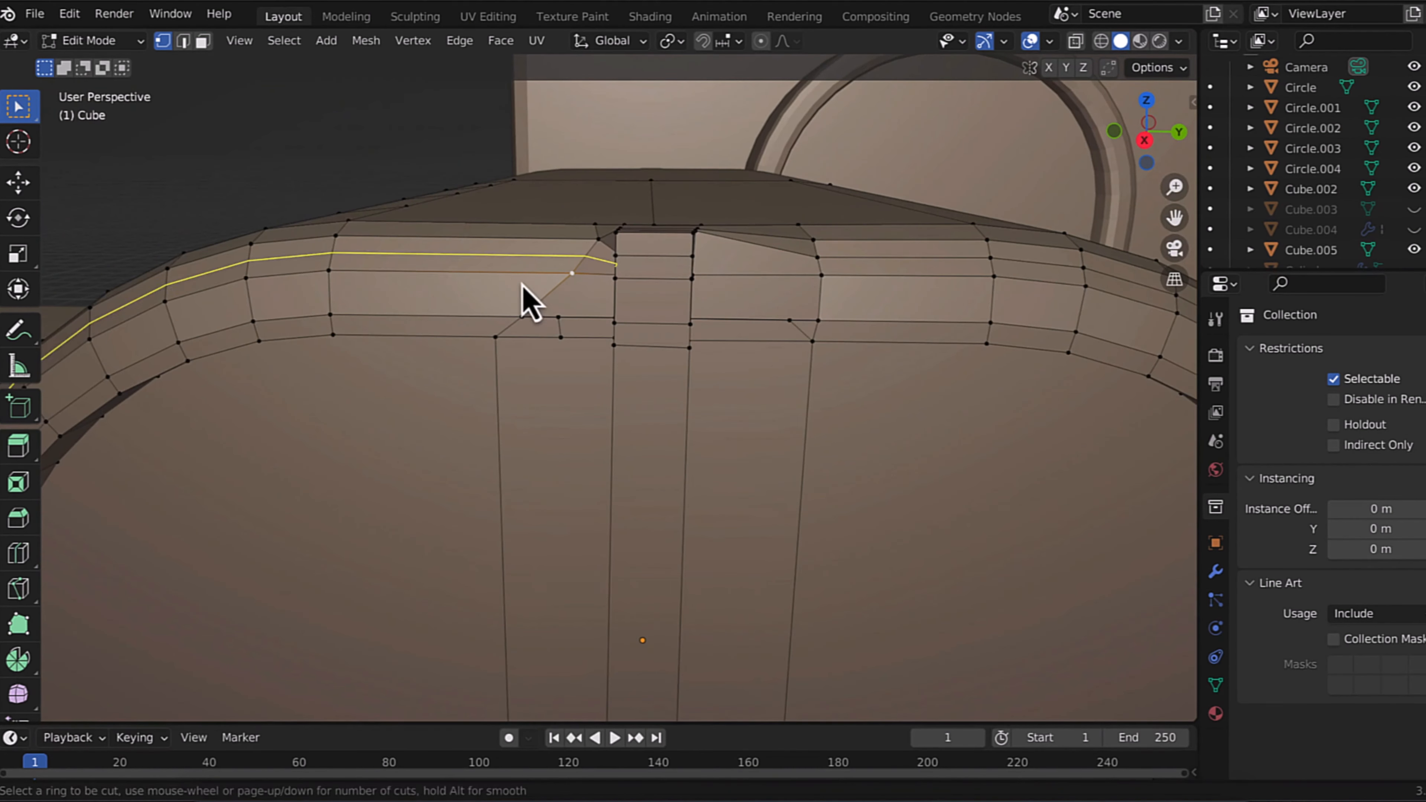
click(525, 289)
middle_drag(525, 303, 248, 449)
key(ctrl+r)
click(391, 328)
scroll(404, 318, down, 4)
Step: Remove the extra edge running along the roof-edge band on the strip's +Y side
click(183, 40)
scroll(1003, 551, up, 4)
key(x)
click(460, 315)
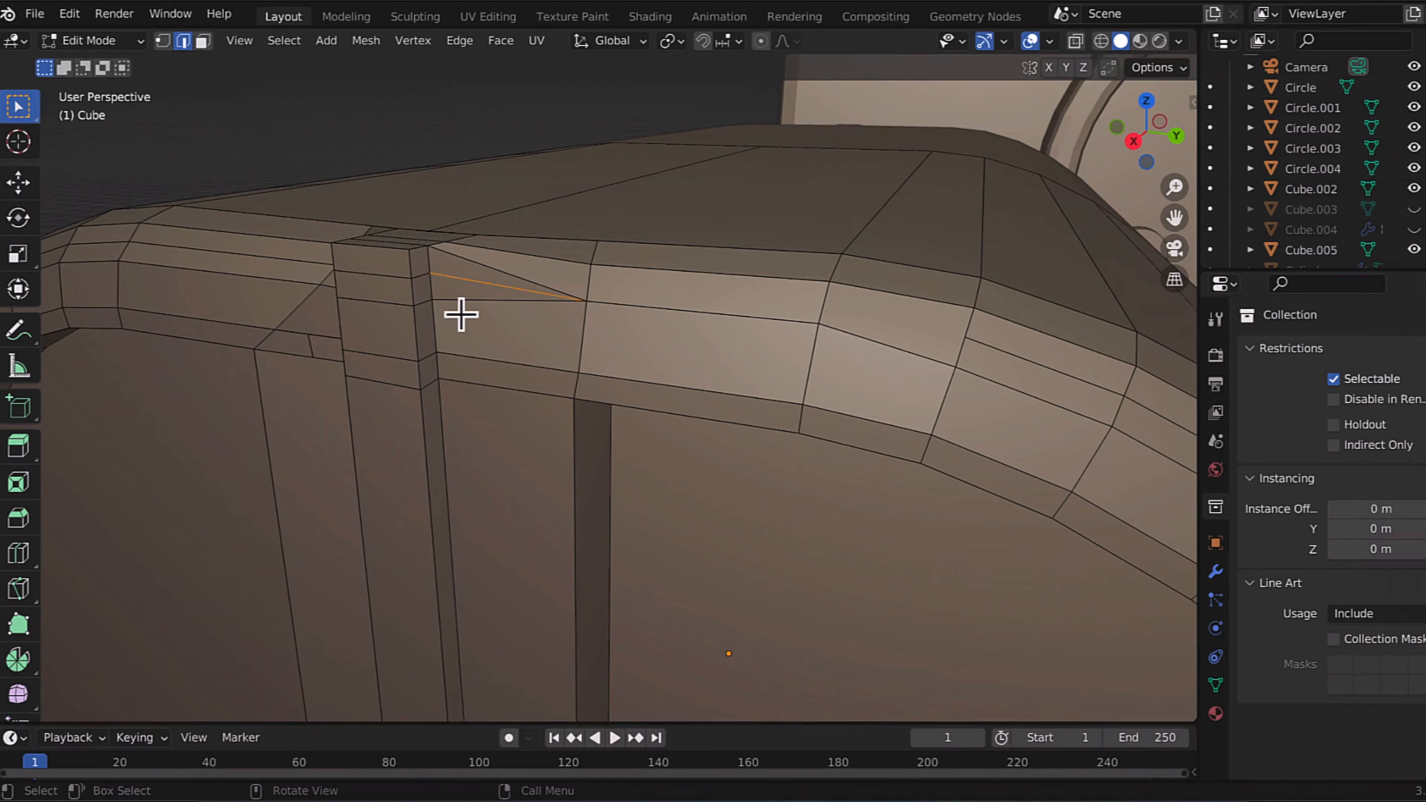
Step: Move the roof-edge vertex near the door strip along Y
key(1)
key(g)
key(y)
click(624, 401)
Step: Remove the stray edge at the strip's top corner and add a loop cut in the adjacent roof-edge band
middle_drag(624, 401, 530, 354)
scroll(530, 354, down, 4)
key(x)
click(430, 247)
middle_drag(429, 247, 637, 388)
key(ctrl+r)
click(637, 388)
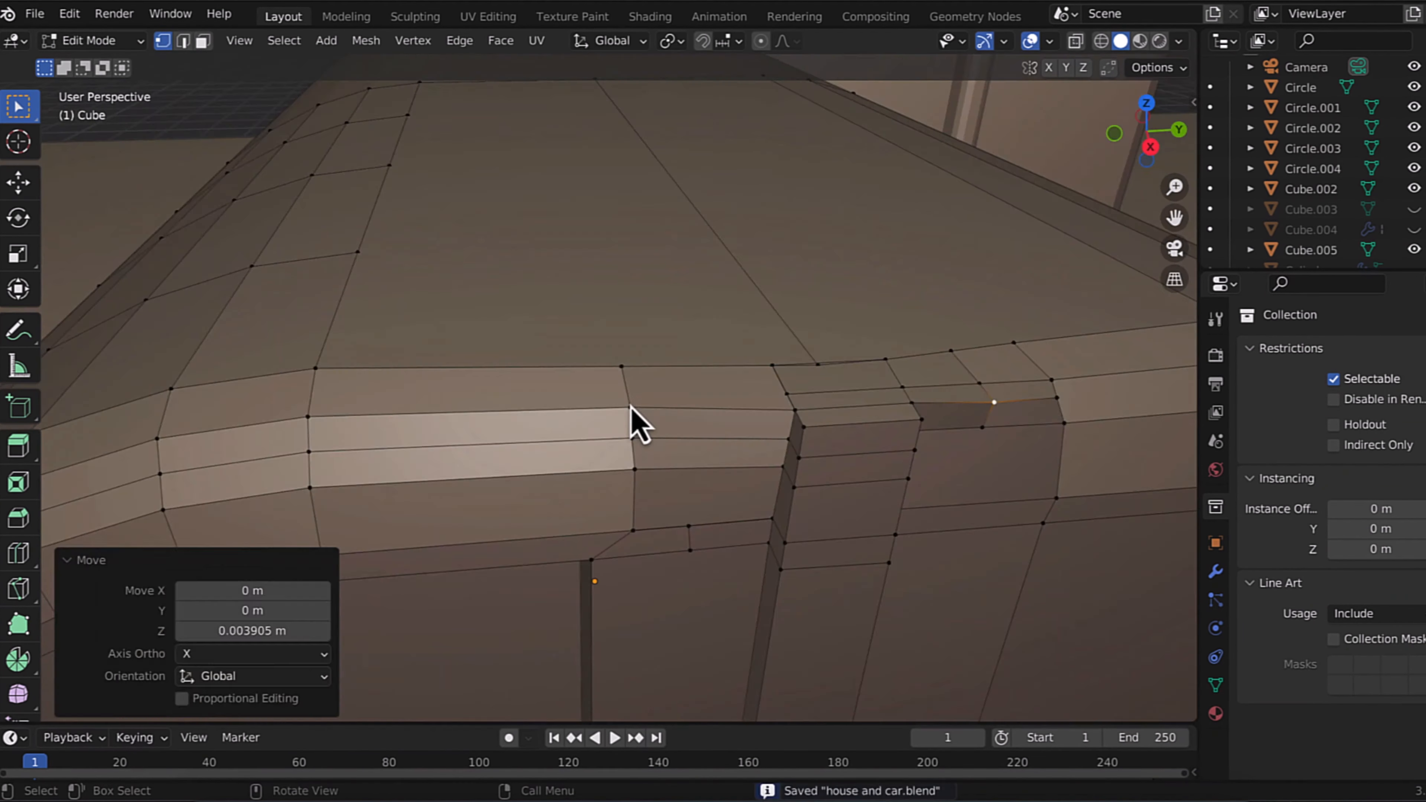
Step: Add lengthwise loop cuts over the car's hood and front to frame the headlight area
click(828, 599)
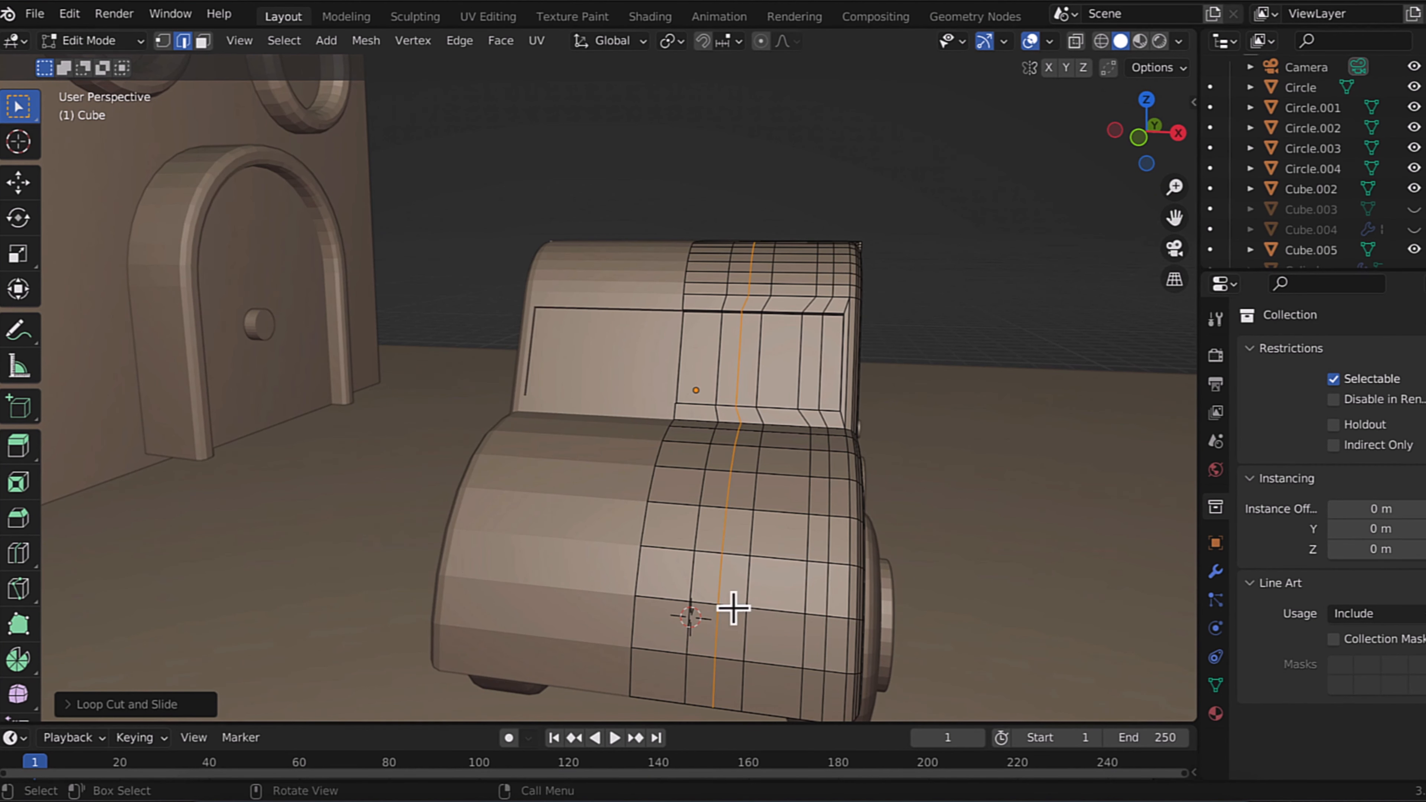
middle_drag(733, 608, 568, 684)
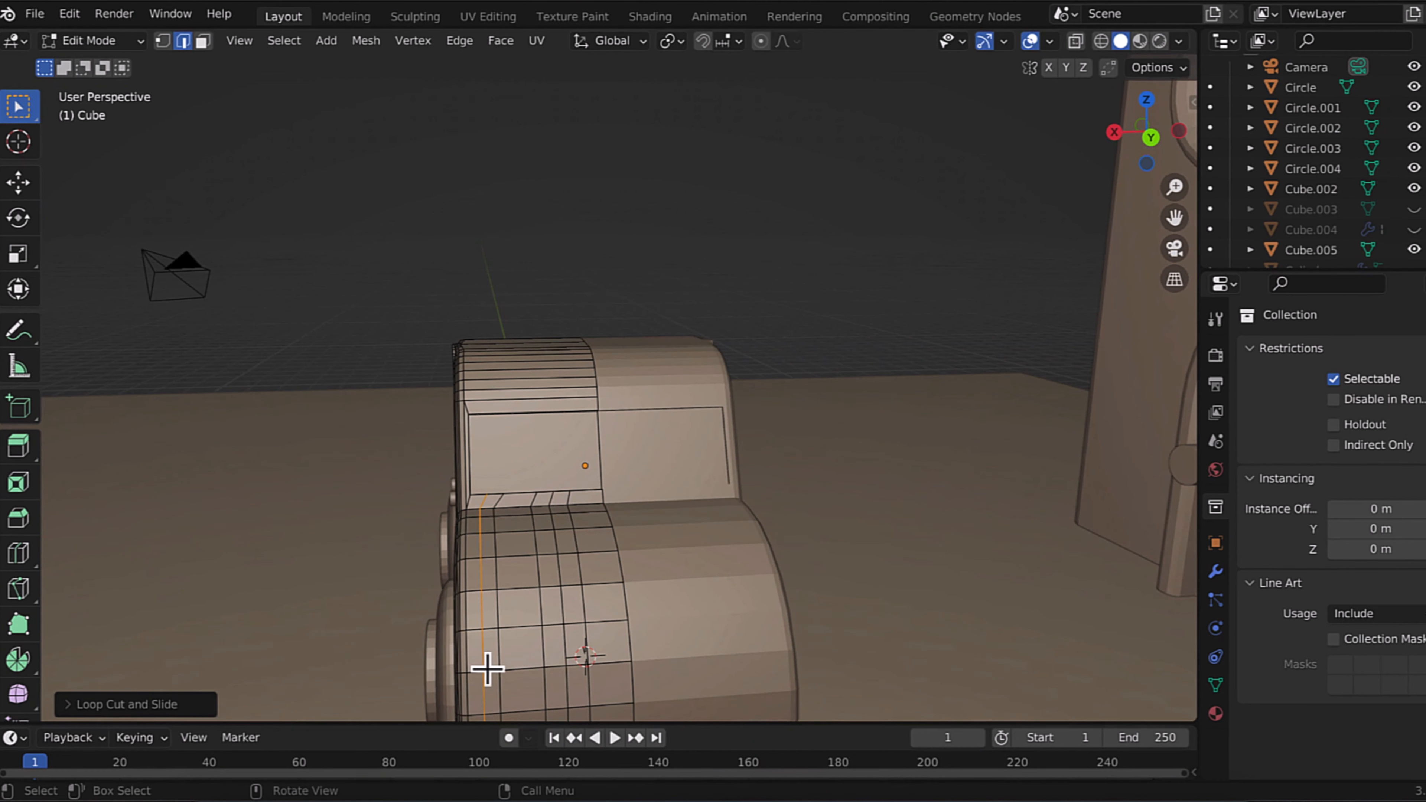
Step: Inset the group of faces at the headlight position on the car's front by about 0.026 m
key(3)
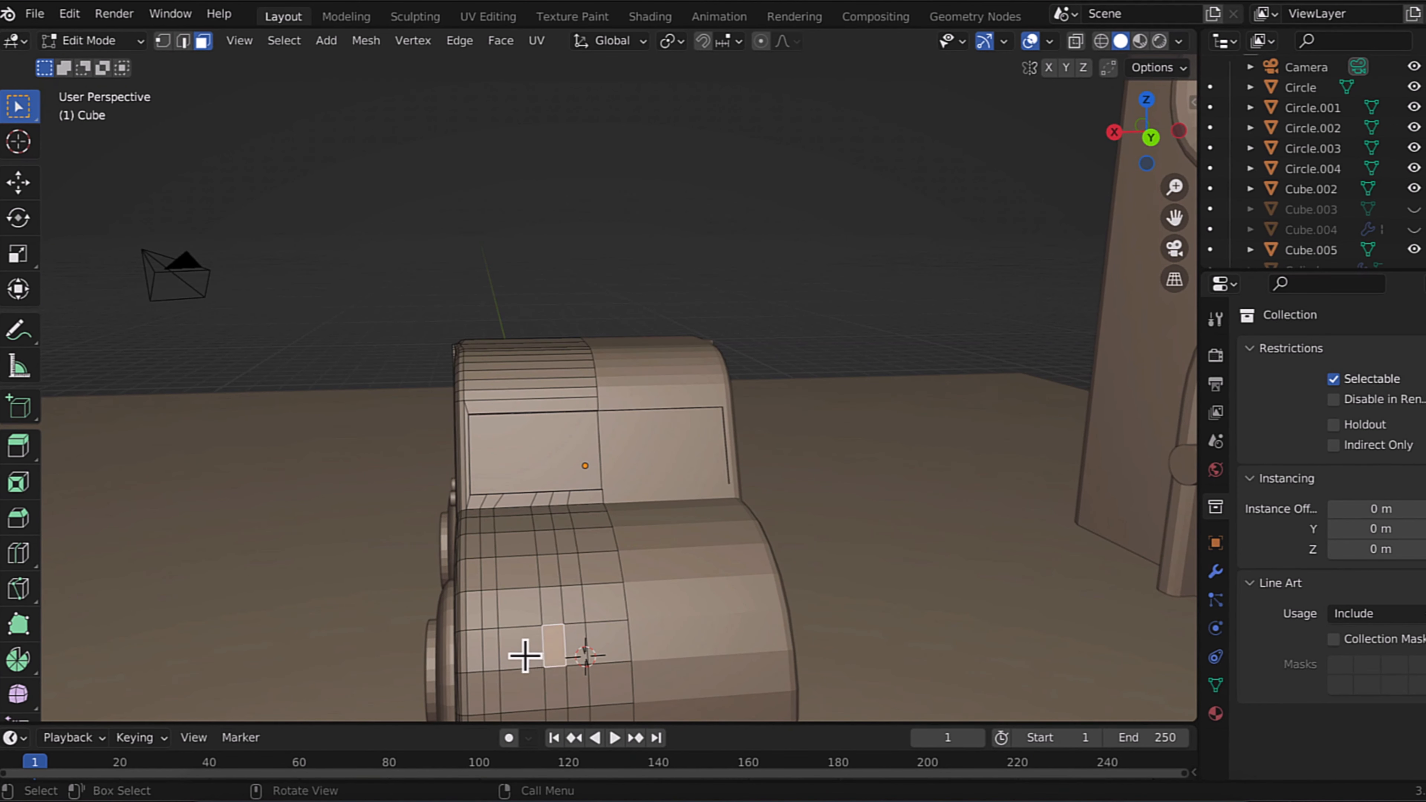
middle_drag(494, 698, 727, 471)
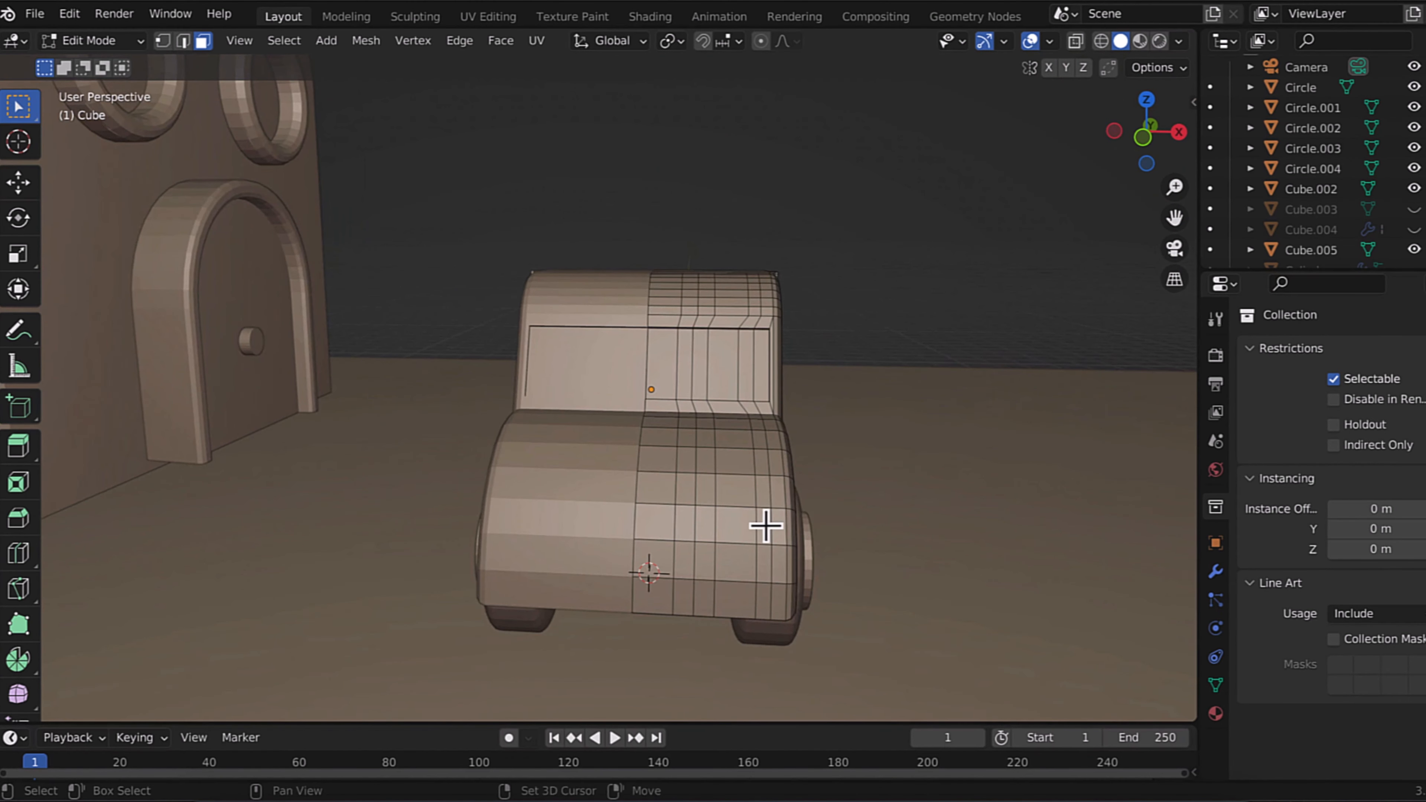
middle_drag(818, 520, 818, 519)
key(i)
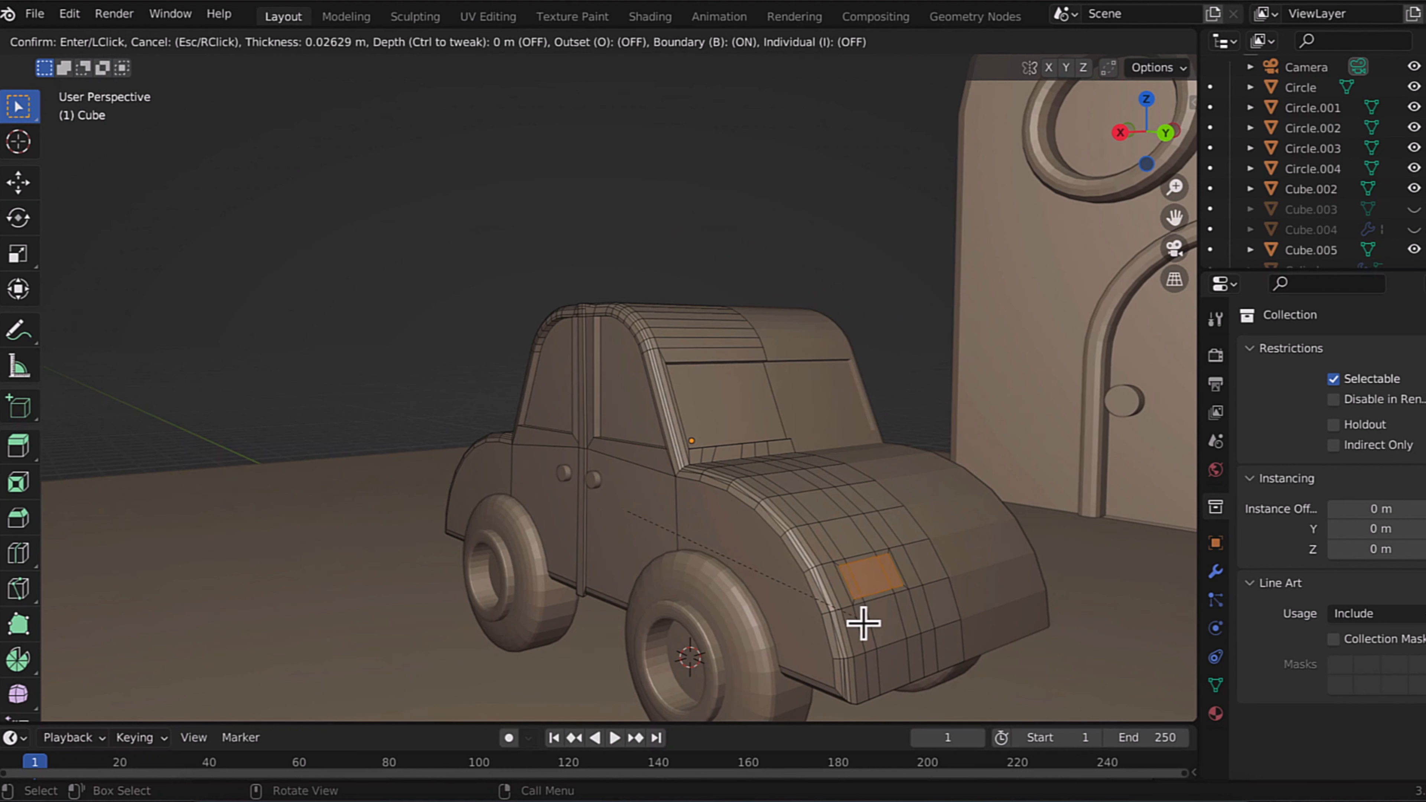
click(863, 622)
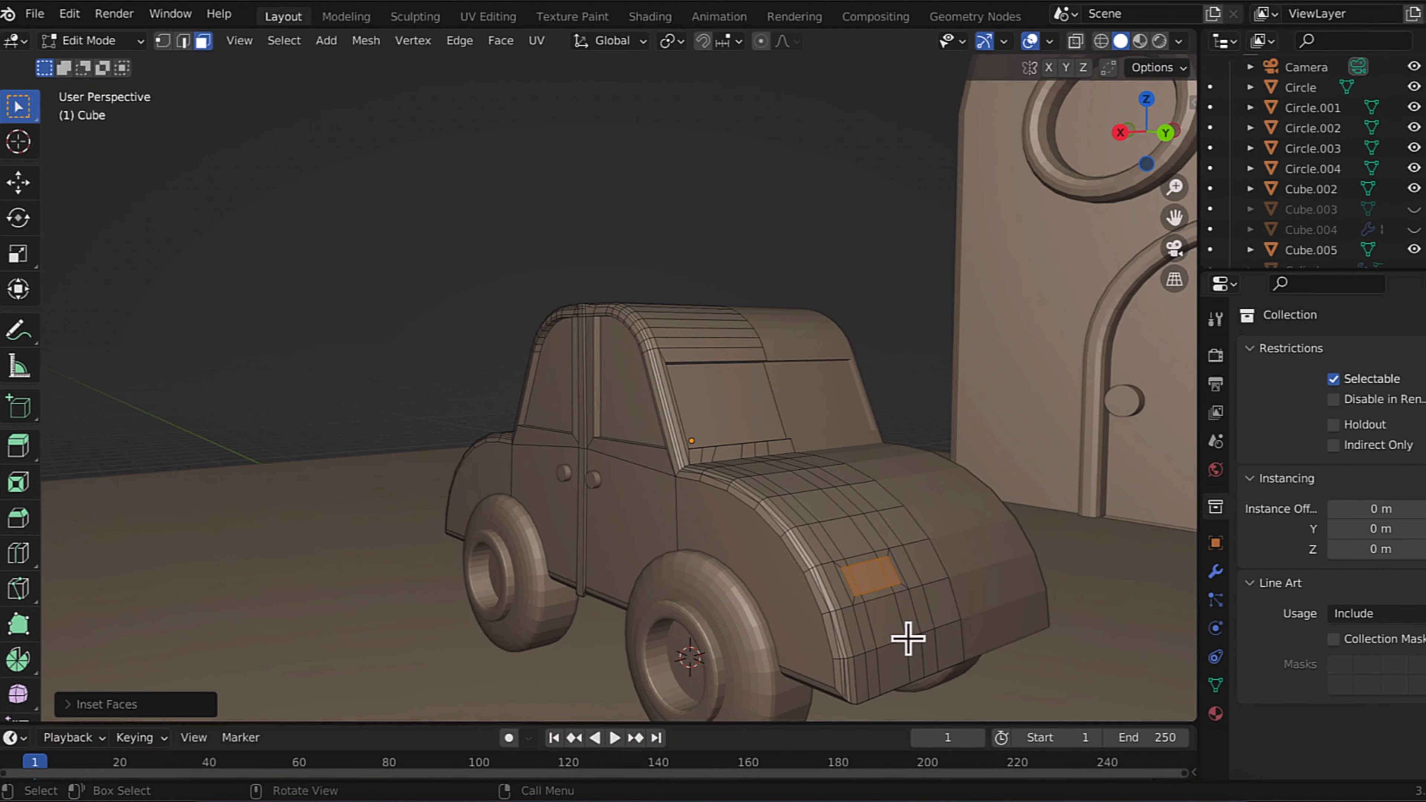
Step: Extrude the inset headlight faces along their normals
right_click(875, 575)
mouse_move(875, 573)
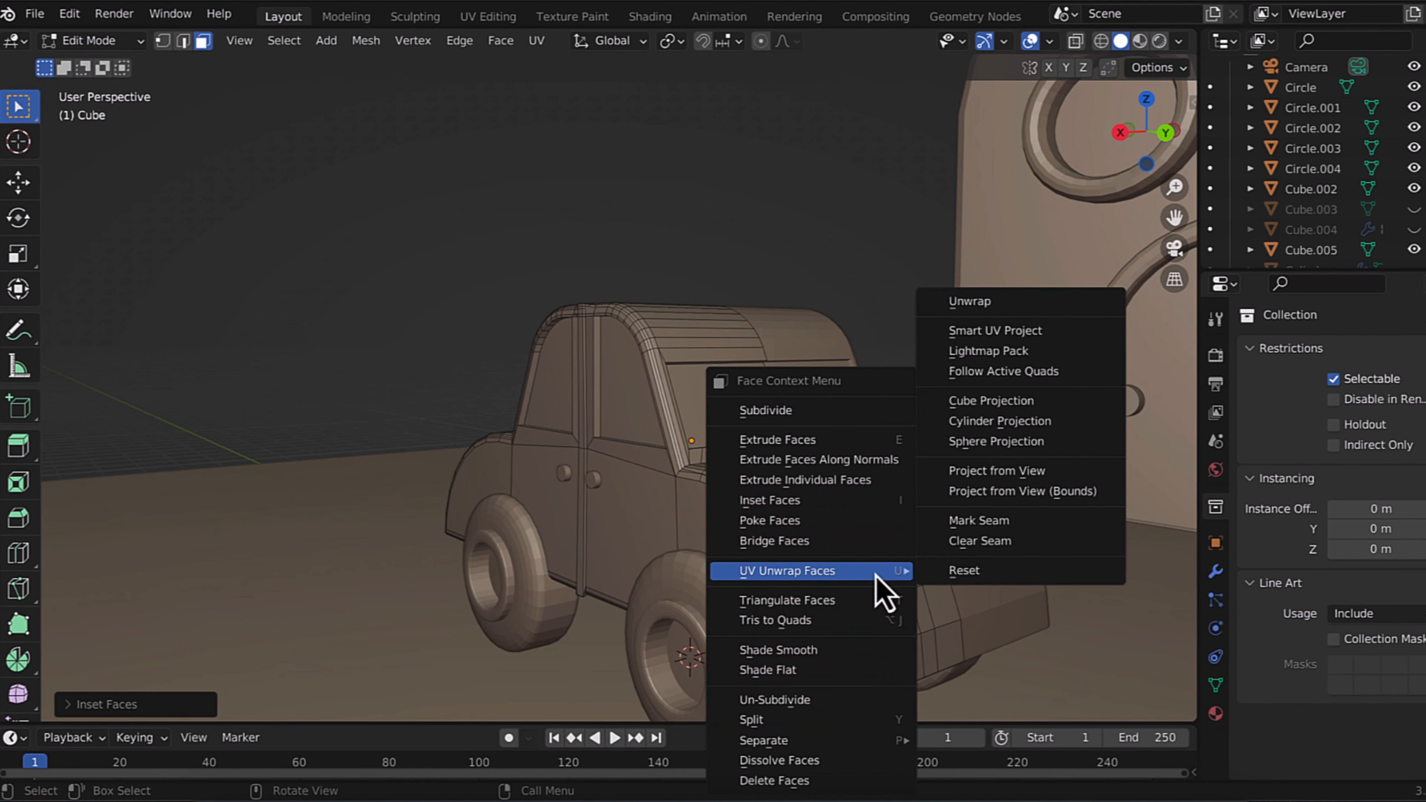
click(855, 466)
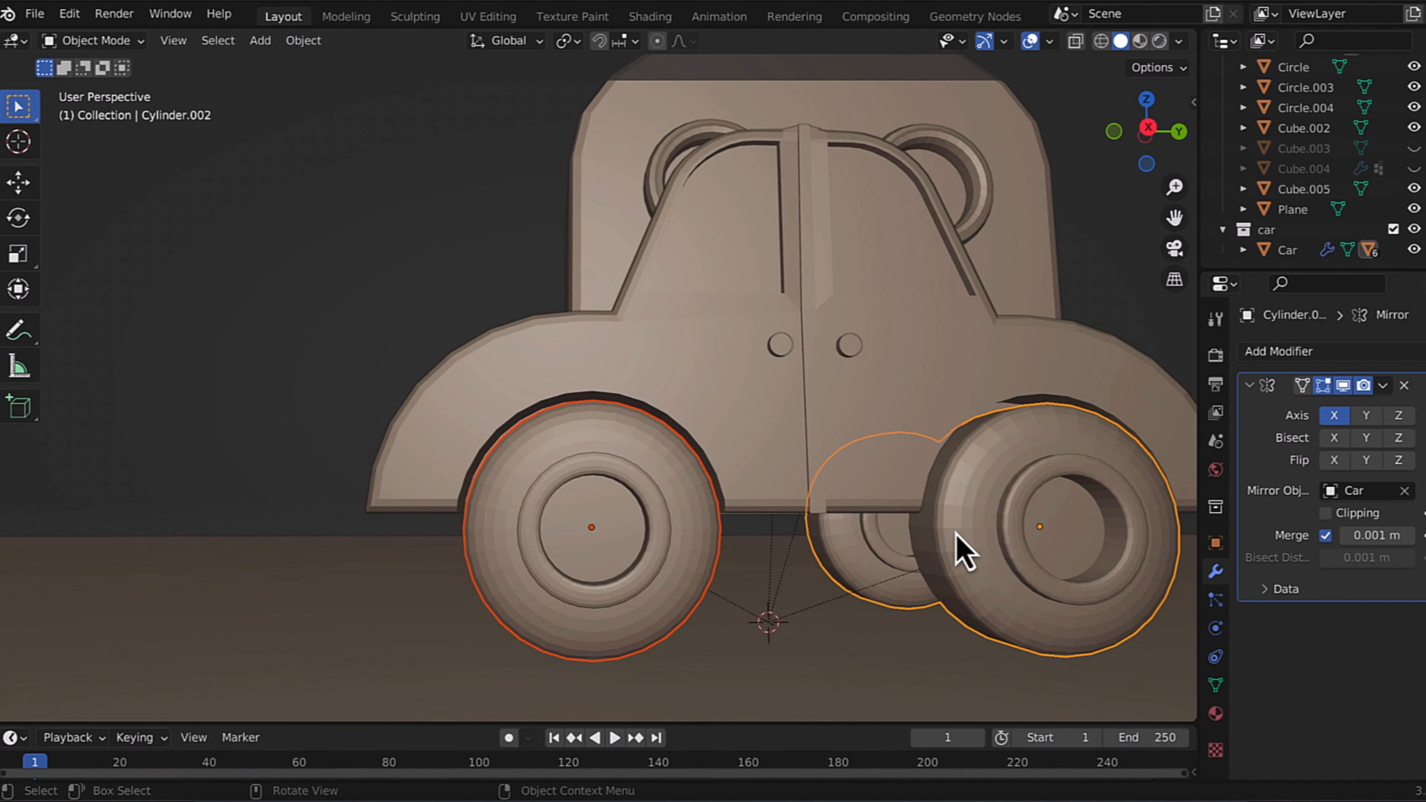
Step: Merge all vertices of the selected car wheels by distance
key(Tab)
click(183, 42)
key(a)
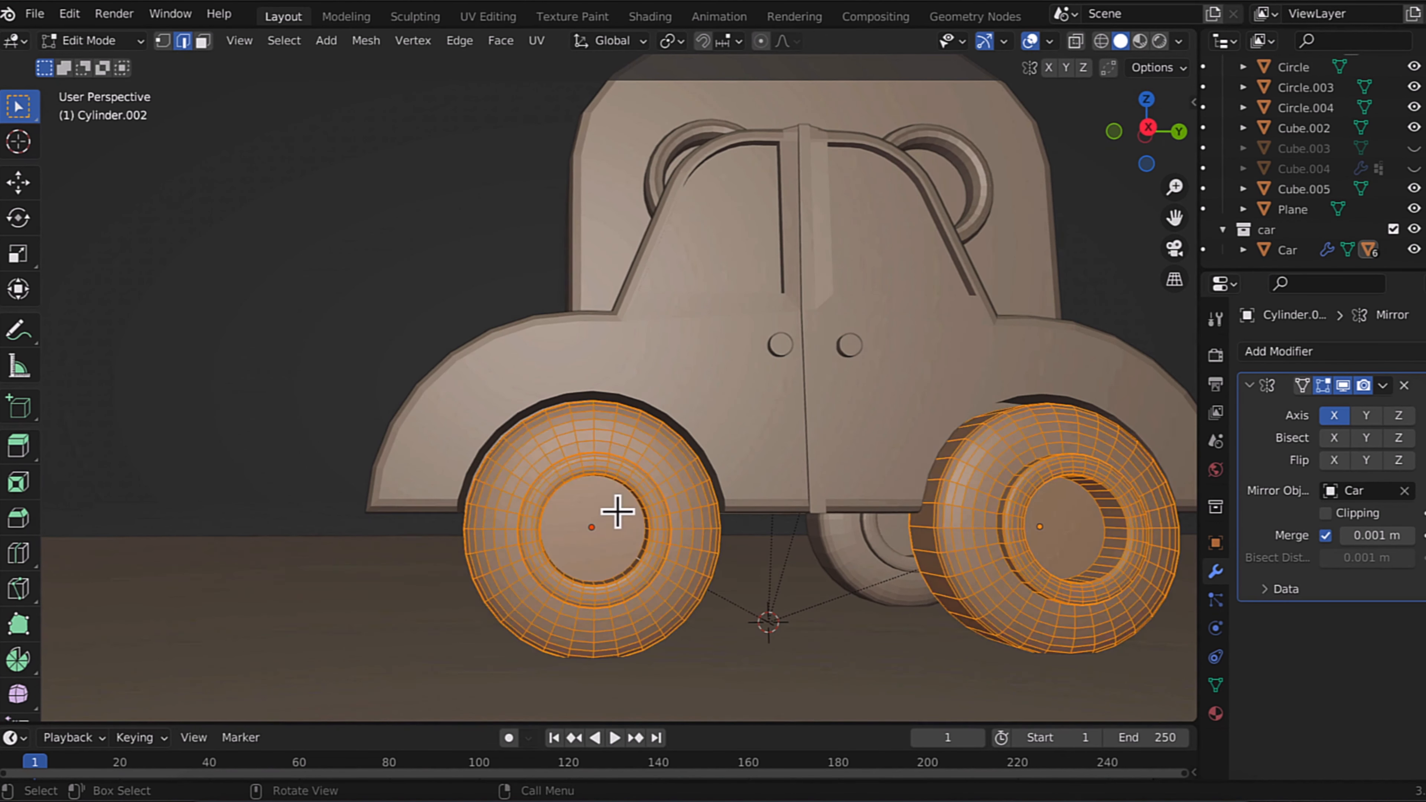
key(m)
click(617, 512)
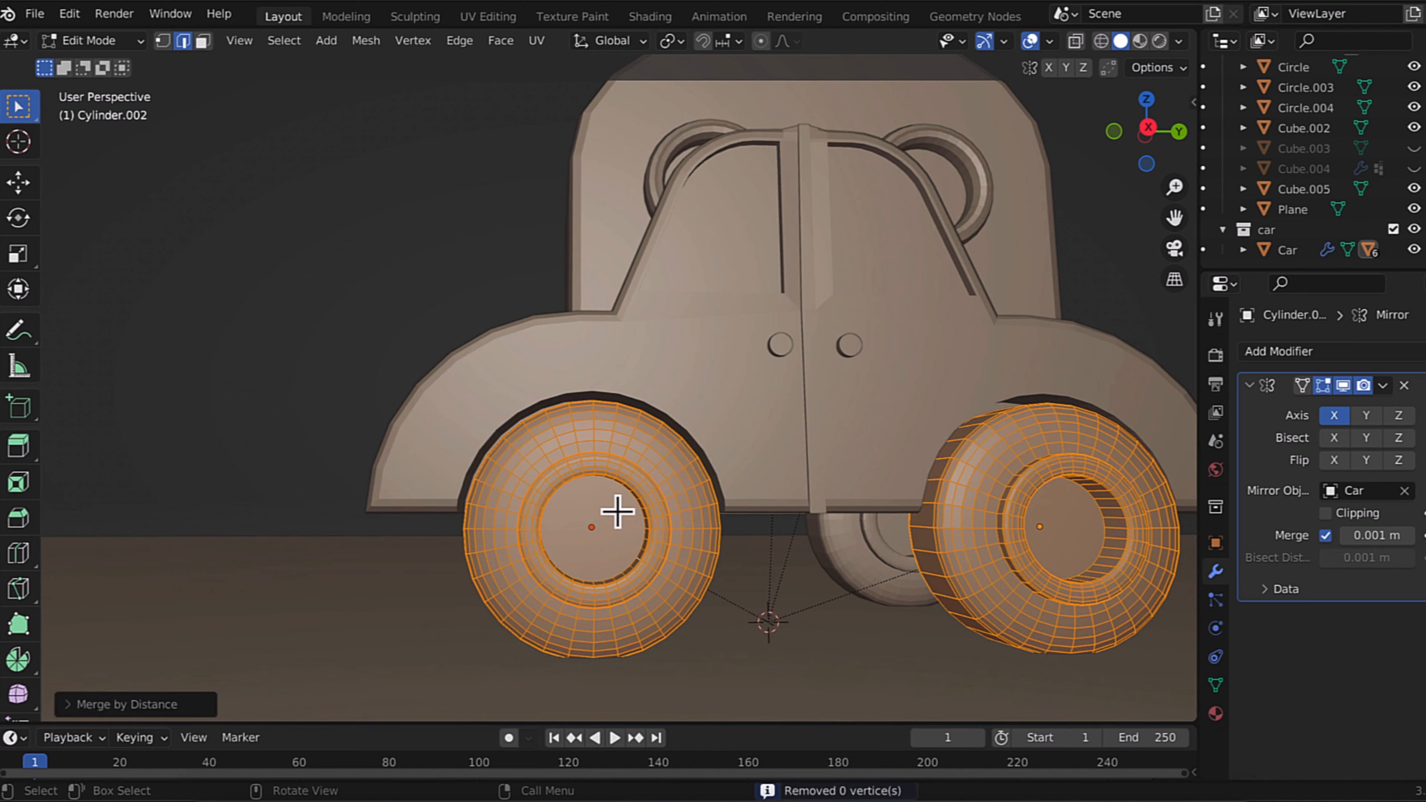
click(92, 709)
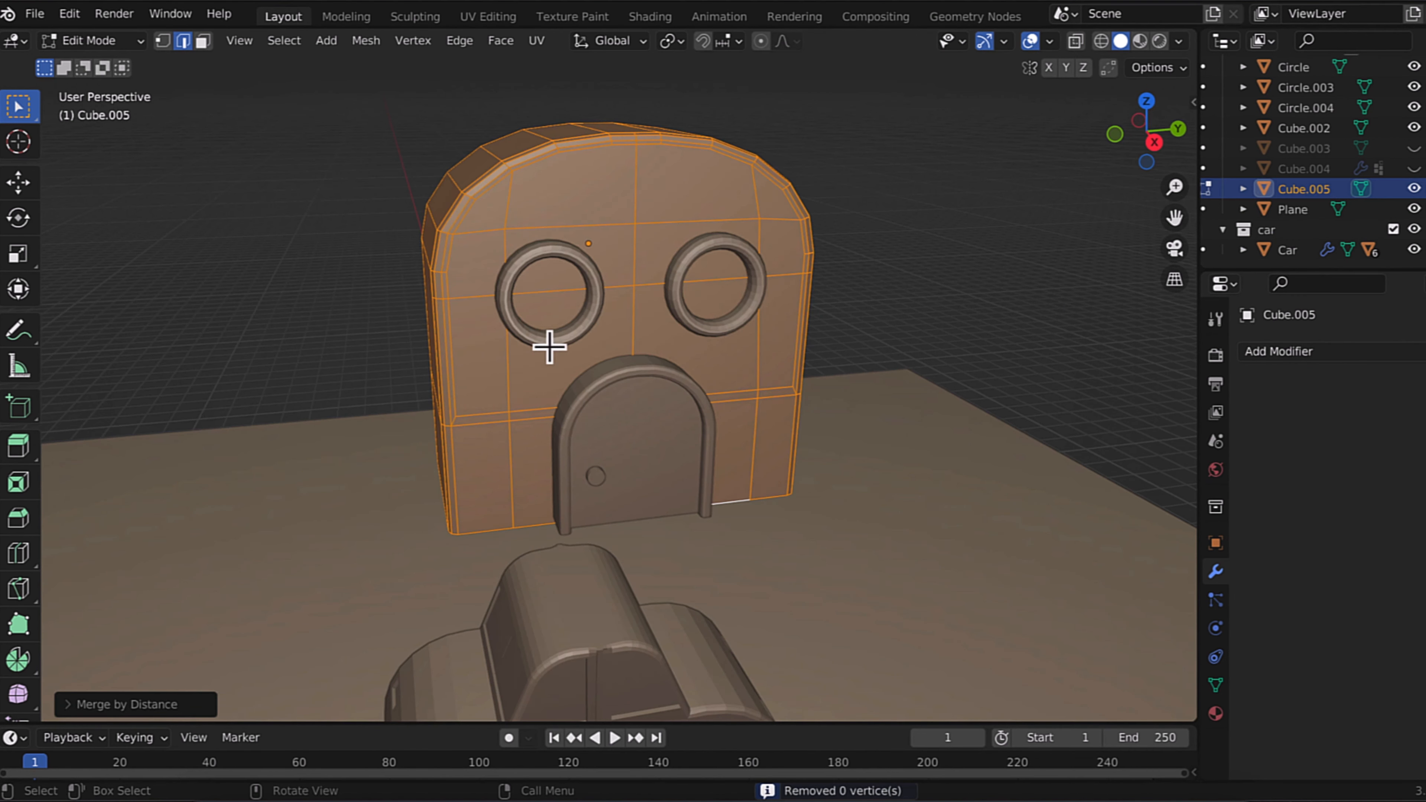
Step: Merge the vertices of both round window frames and the arched door by distance
key(Tab)
click(550, 347)
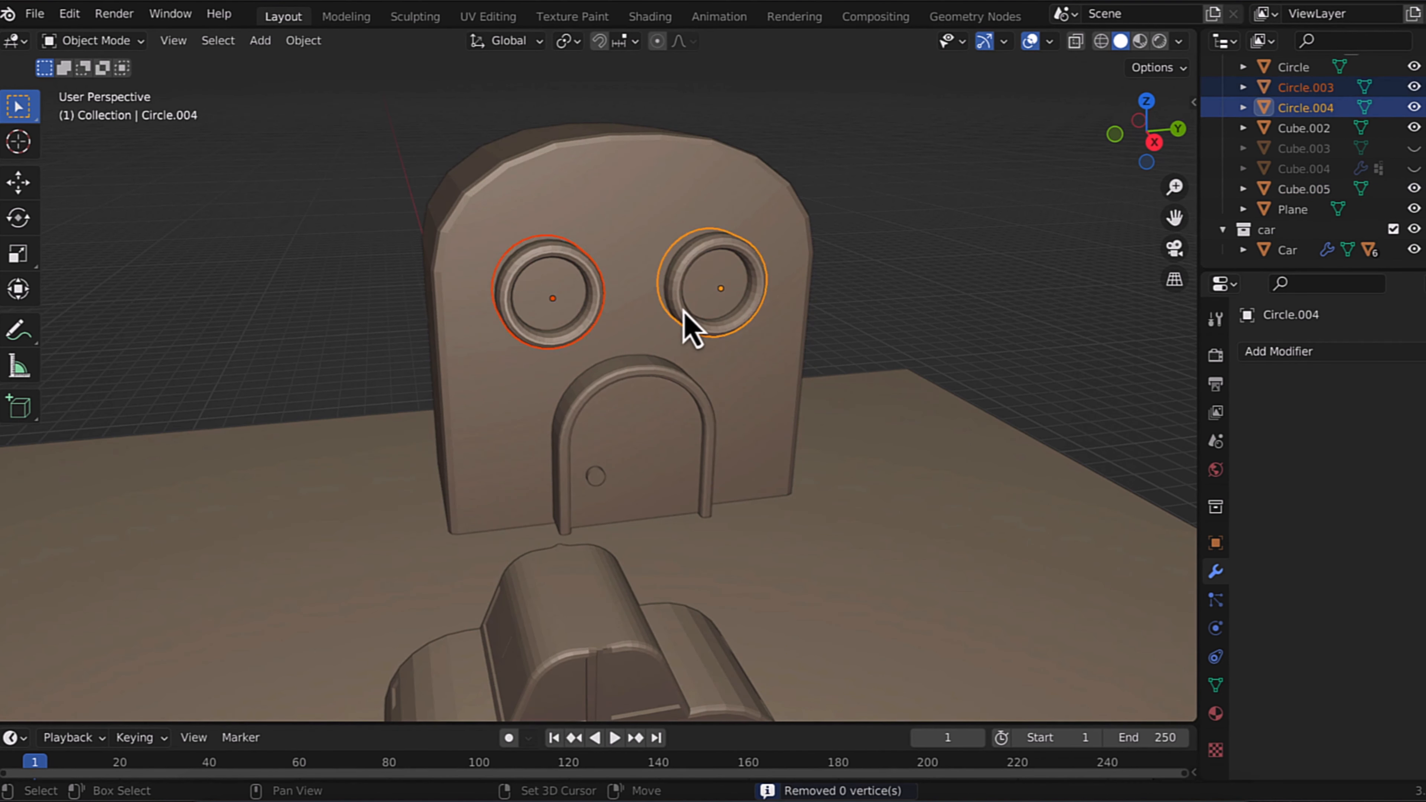
key(Tab)
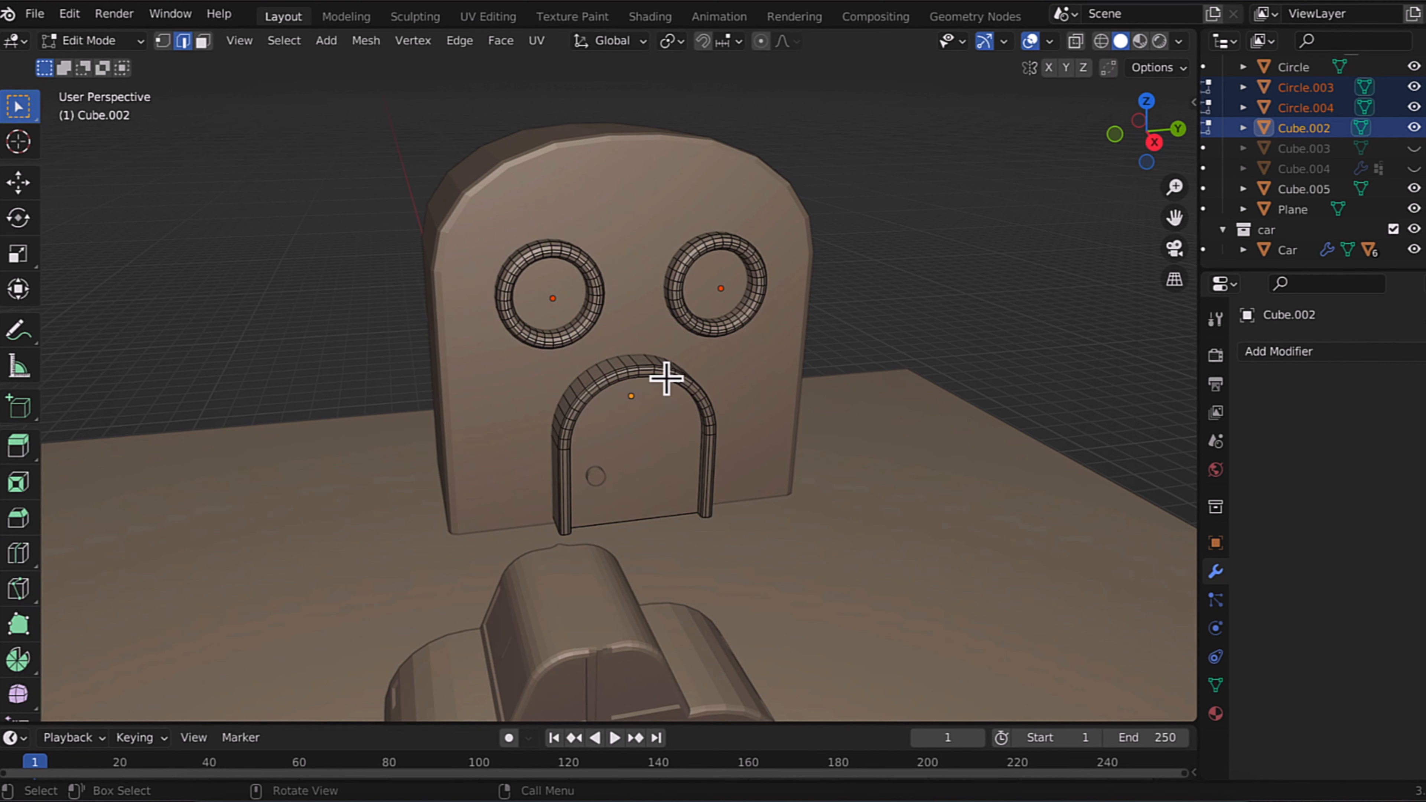
key(a)
key(m)
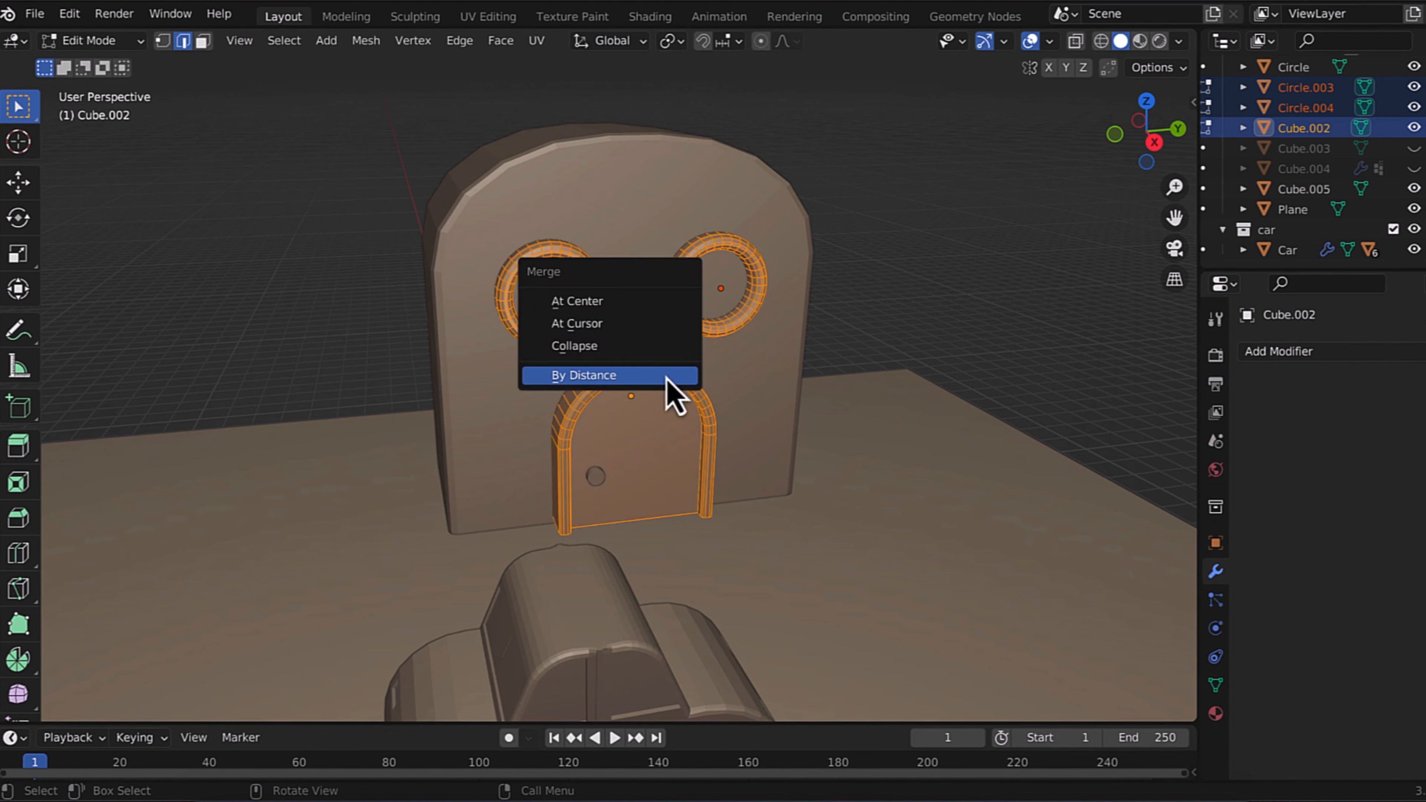
click(667, 378)
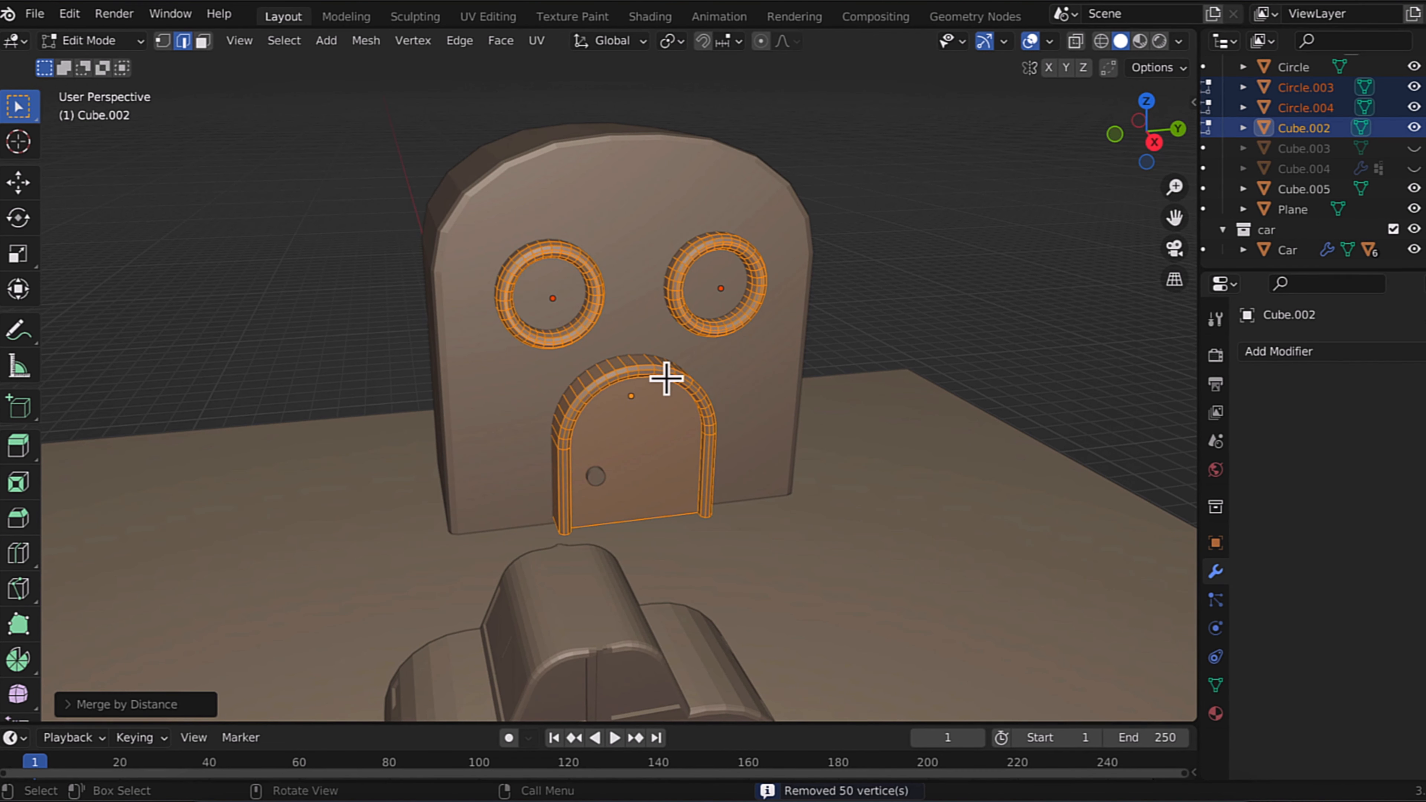
Step: Apply Shade Smooth to the arched house body
key(Tab)
scroll(612, 433, down, 2)
click(612, 432)
right_click(612, 427)
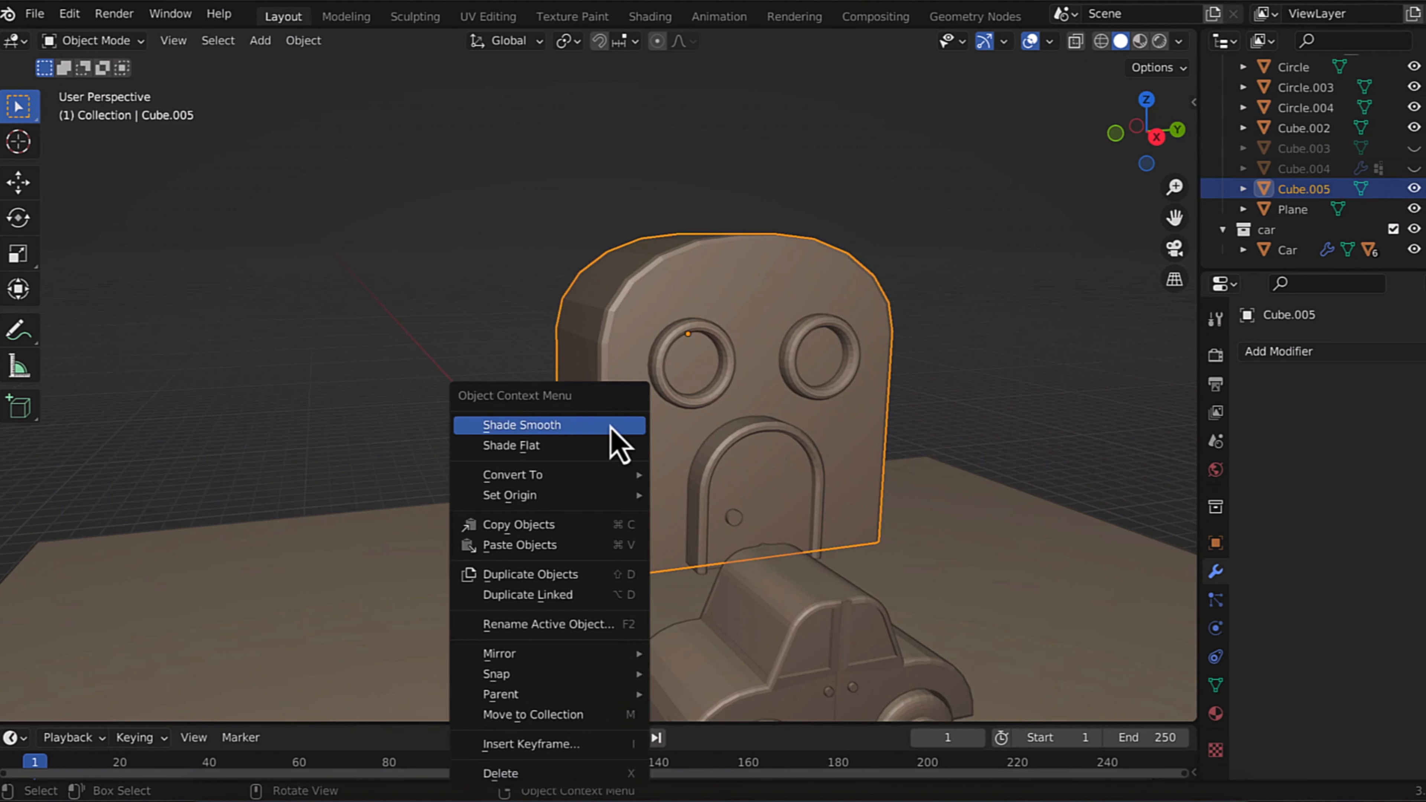
click(612, 422)
Step: Inset the house's lower back face by about 0.12 m and inset the larger back face above it
middle_drag(713, 458, 713, 458)
middle_drag(724, 525, 719, 525)
key(Tab)
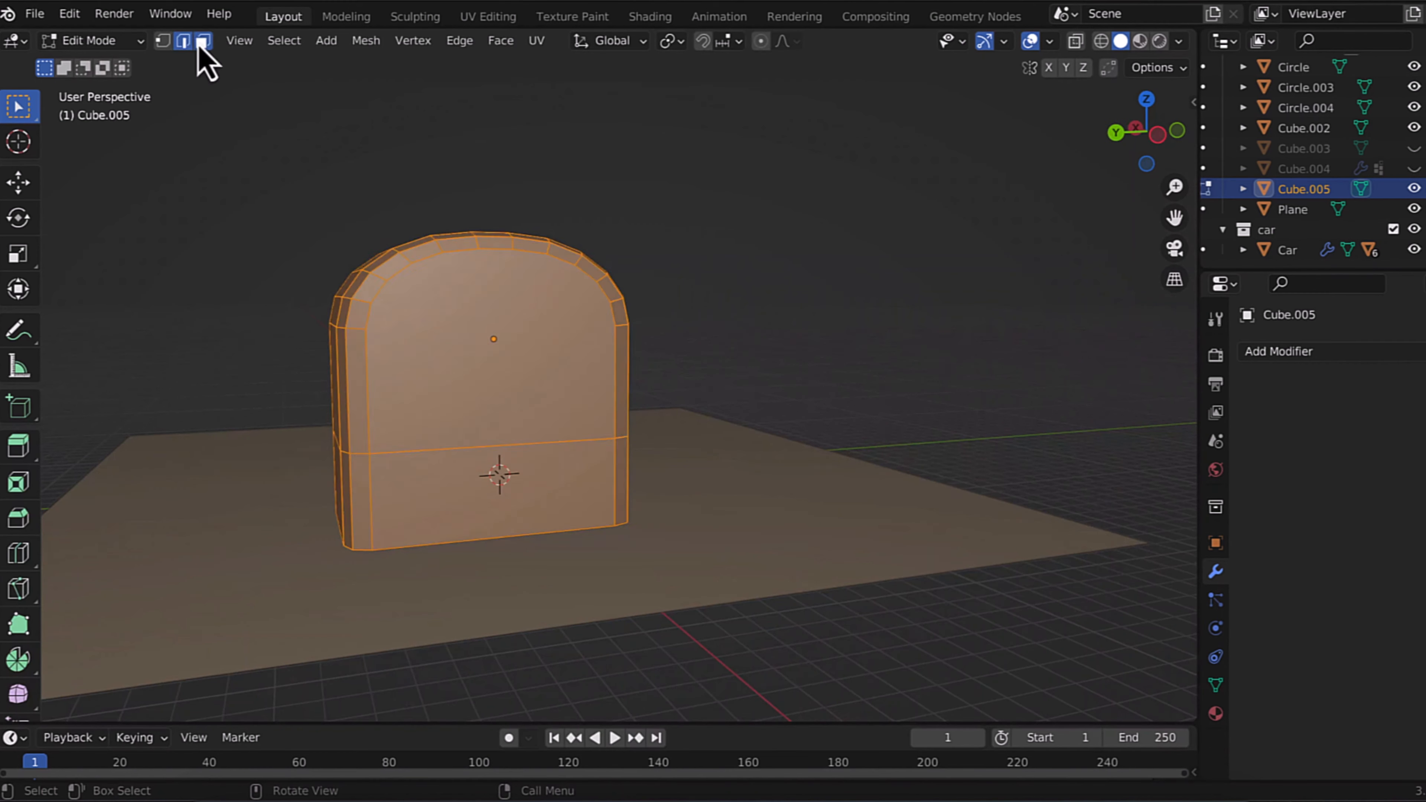
click(203, 41)
click(575, 506)
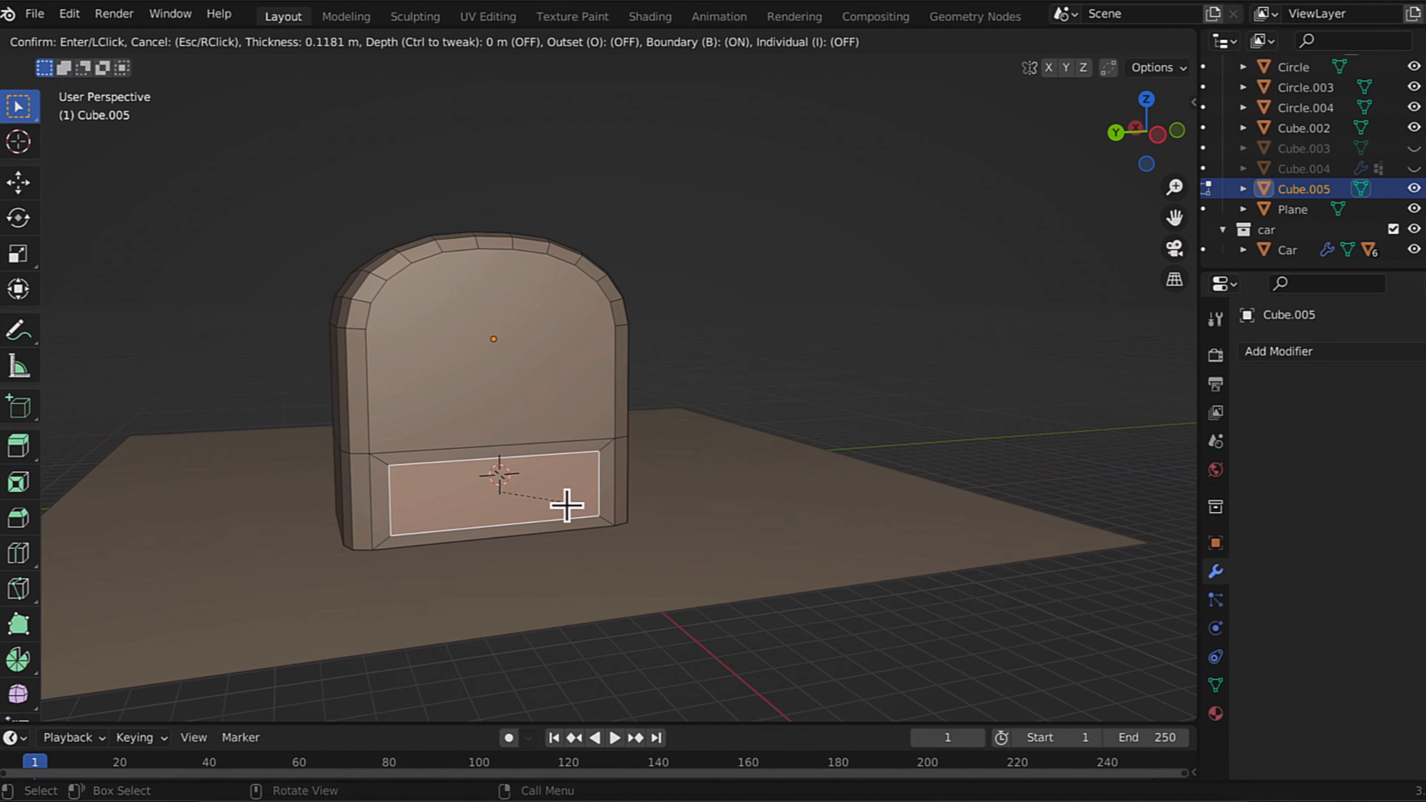
click(566, 505)
click(556, 389)
click(556, 389)
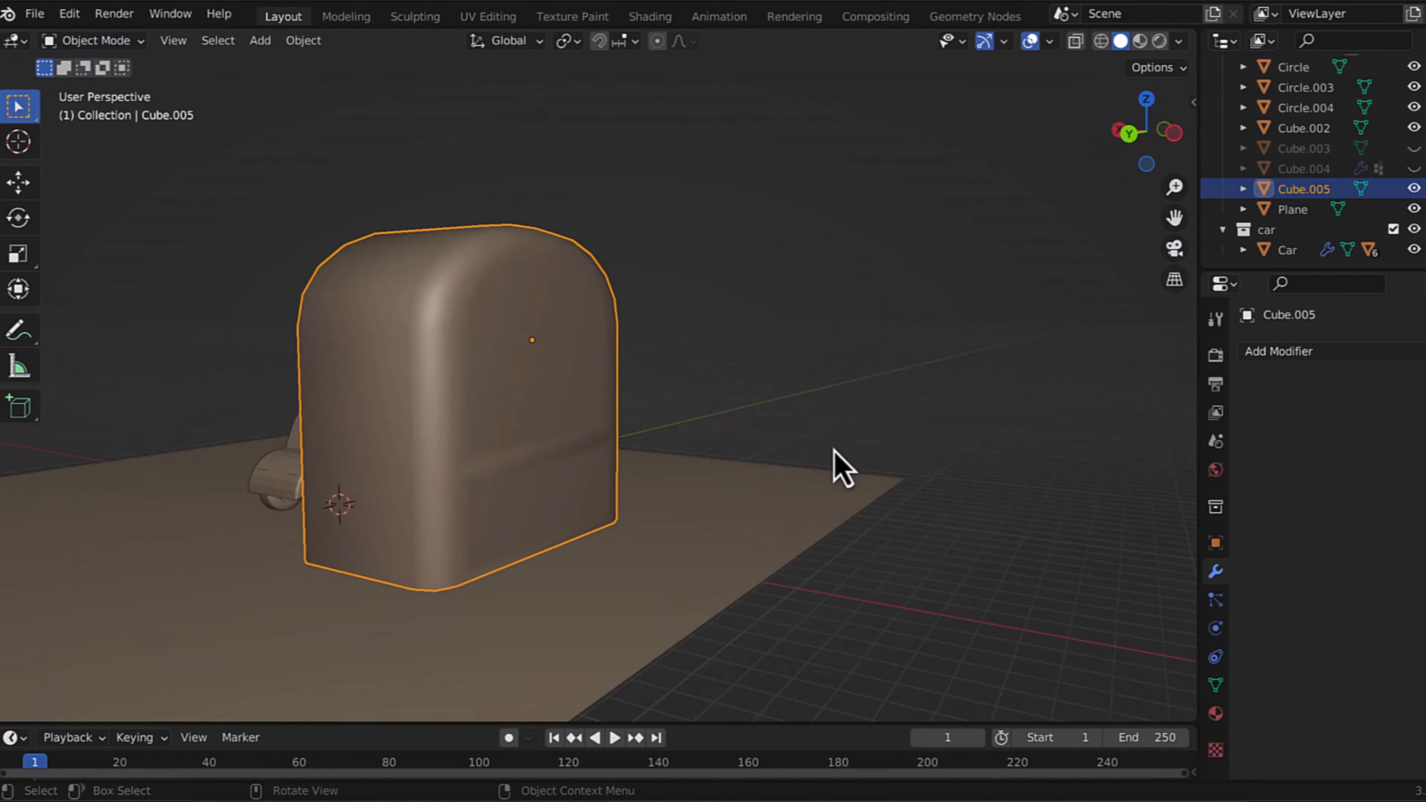
Step: Merge the house body's vertices by distance and add loop cuts through its lower back panel
key(Tab)
middle_drag(841, 469, 640, 542)
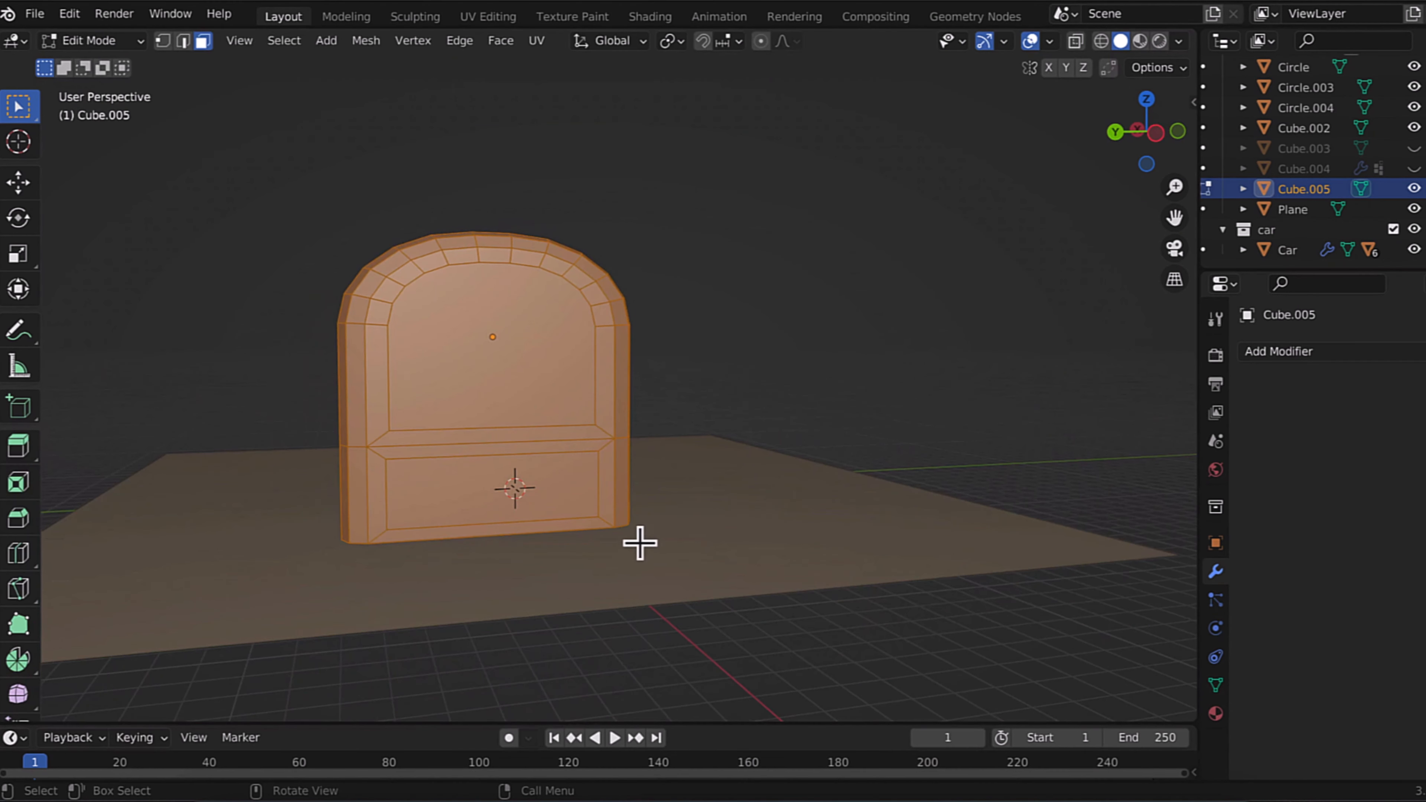
key(m)
click(512, 418)
key(ctrl+r)
click(530, 470)
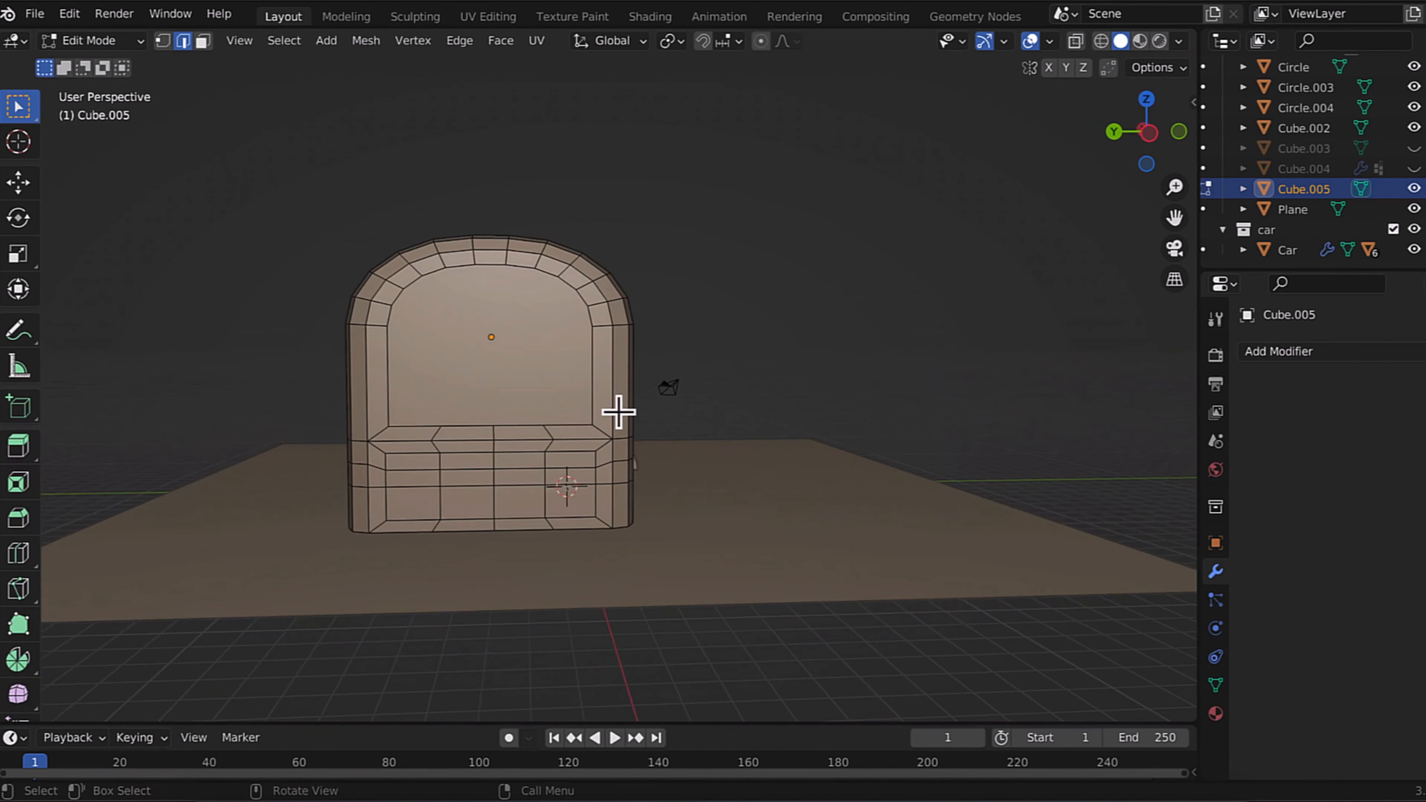
Step: Add a vertical loop cut near the right end of the house's lower back panel
key(Tab)
key(Tab)
mouse_move(437, 450)
middle_down()
mouse_move(522, 440)
mouse_move(438, 444)
middle_up()
scroll(539, 477, up, 5)
key(ctrl+r)
click(567, 532)
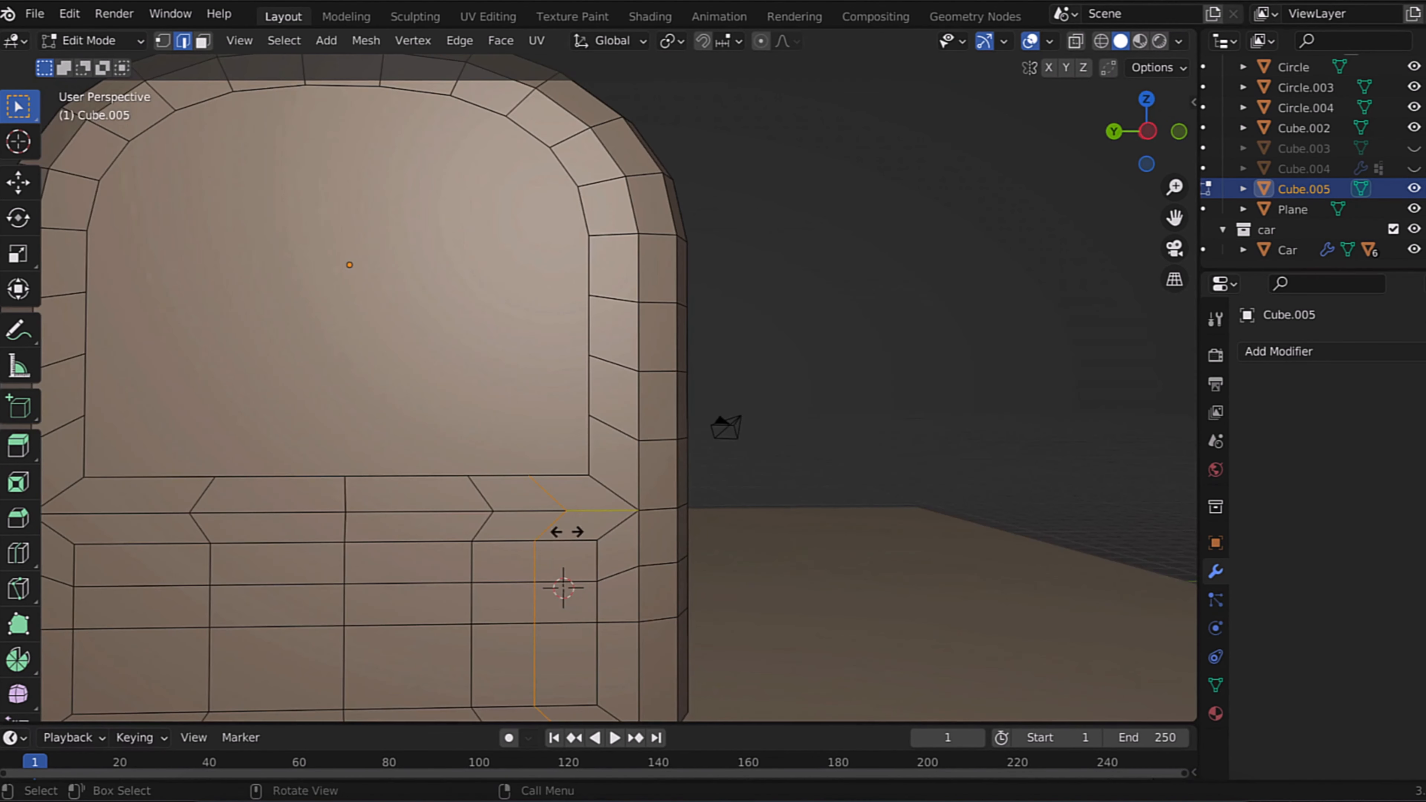
click(650, 552)
right_click(583, 534)
Step: Add a matching loop cut near the left end of the lower back panel and check the smooth shading
shift+middle_drag(594, 542, 909, 506)
key(ctrl+r)
click(423, 484)
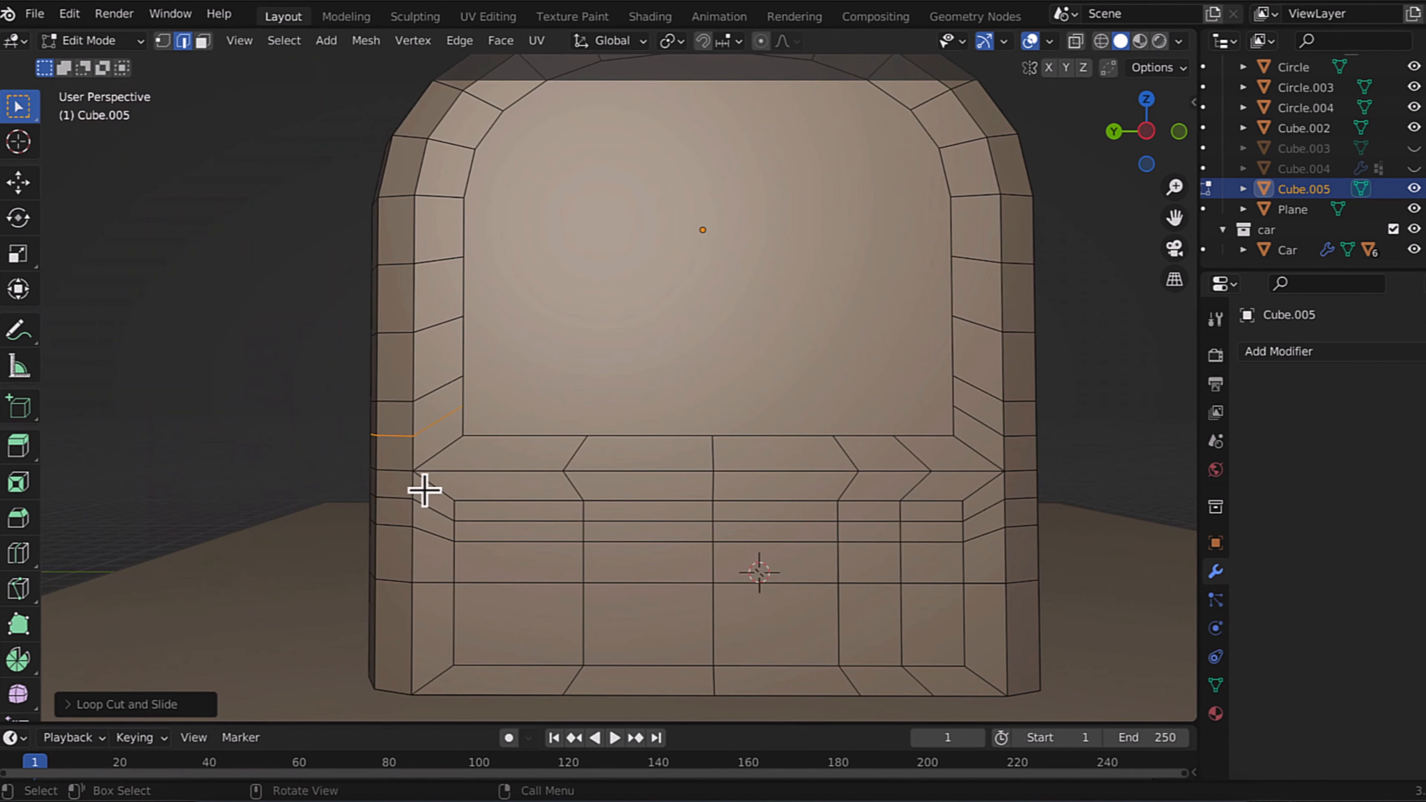
key(Tab)
key(Tab)
Step: Try insetting the small faces at the right end of the strip between the two back panels
key(3)
click(906, 457)
key(i)
click(910, 487)
key(i)
click(903, 481)
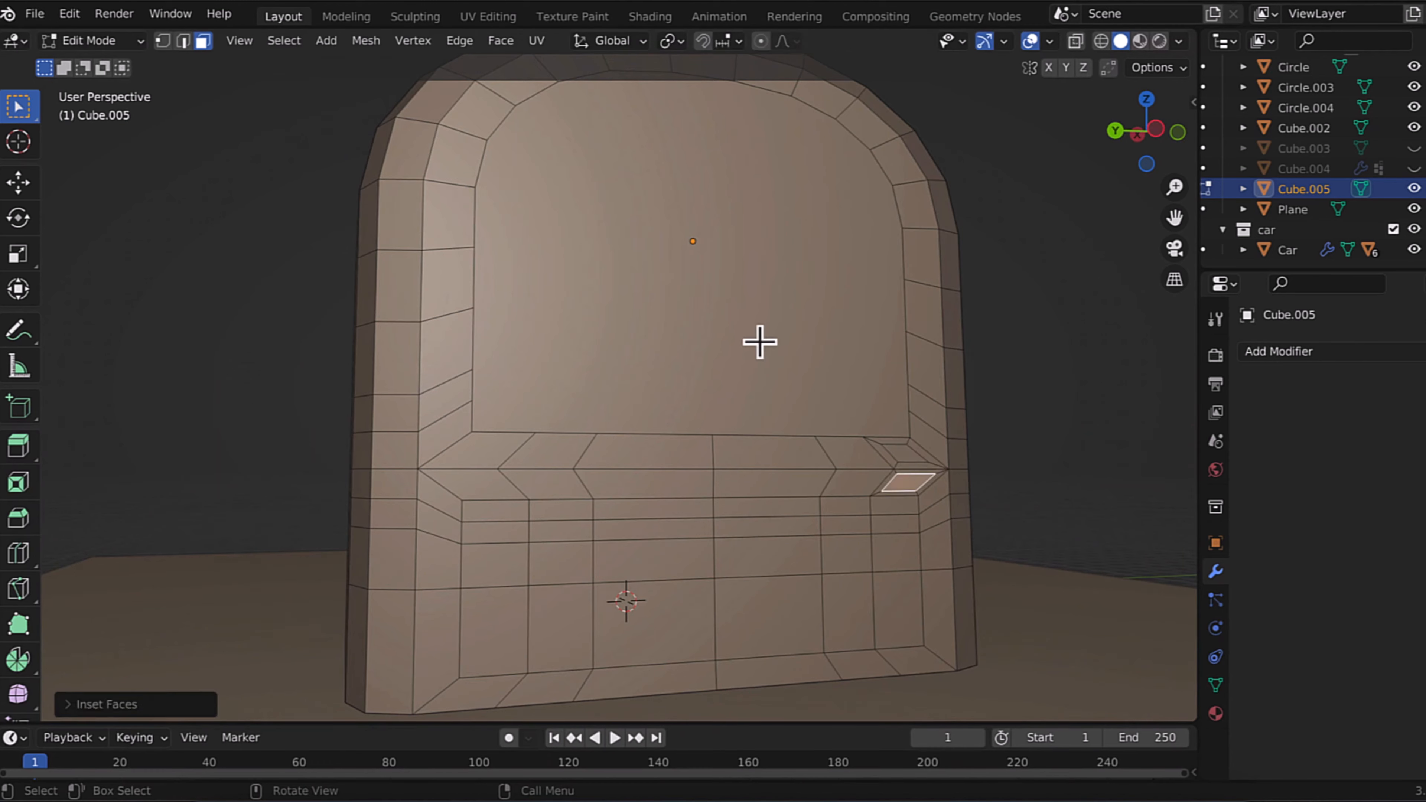
Step: Try moving the corner vertex at the right end of the back strip along Y
mouse_move(757, 478)
middle_down()
mouse_move(809, 486)
mouse_move(747, 484)
middle_up()
key(1)
click(1017, 478)
key(g)
key(y)
click(988, 507)
middle_drag(988, 507, 1044, 507)
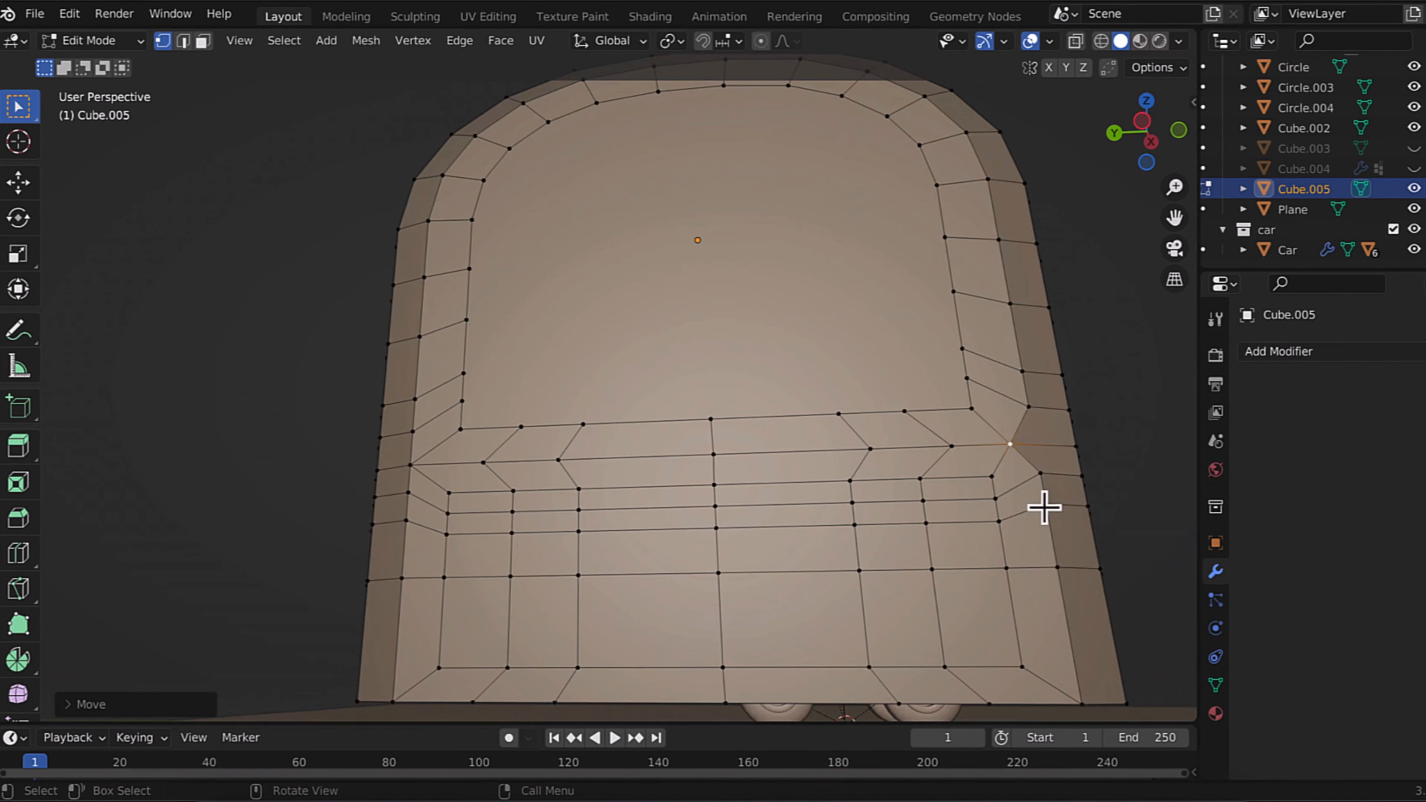
Step: Knife-cut new edges at the back strip's right corner and dissolve the diagonal edges there
middle_drag(1087, 608, 945, 434)
key(k)
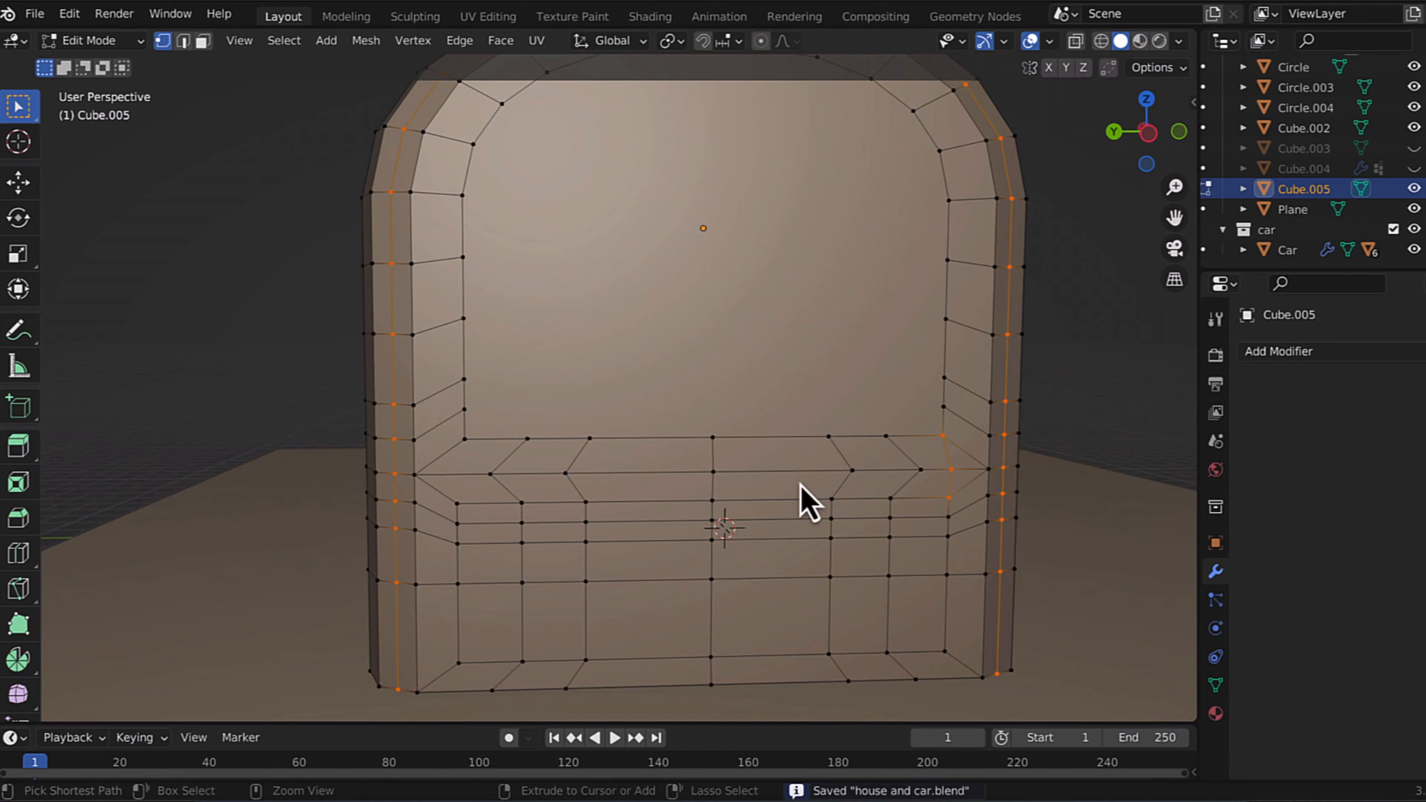
key(k)
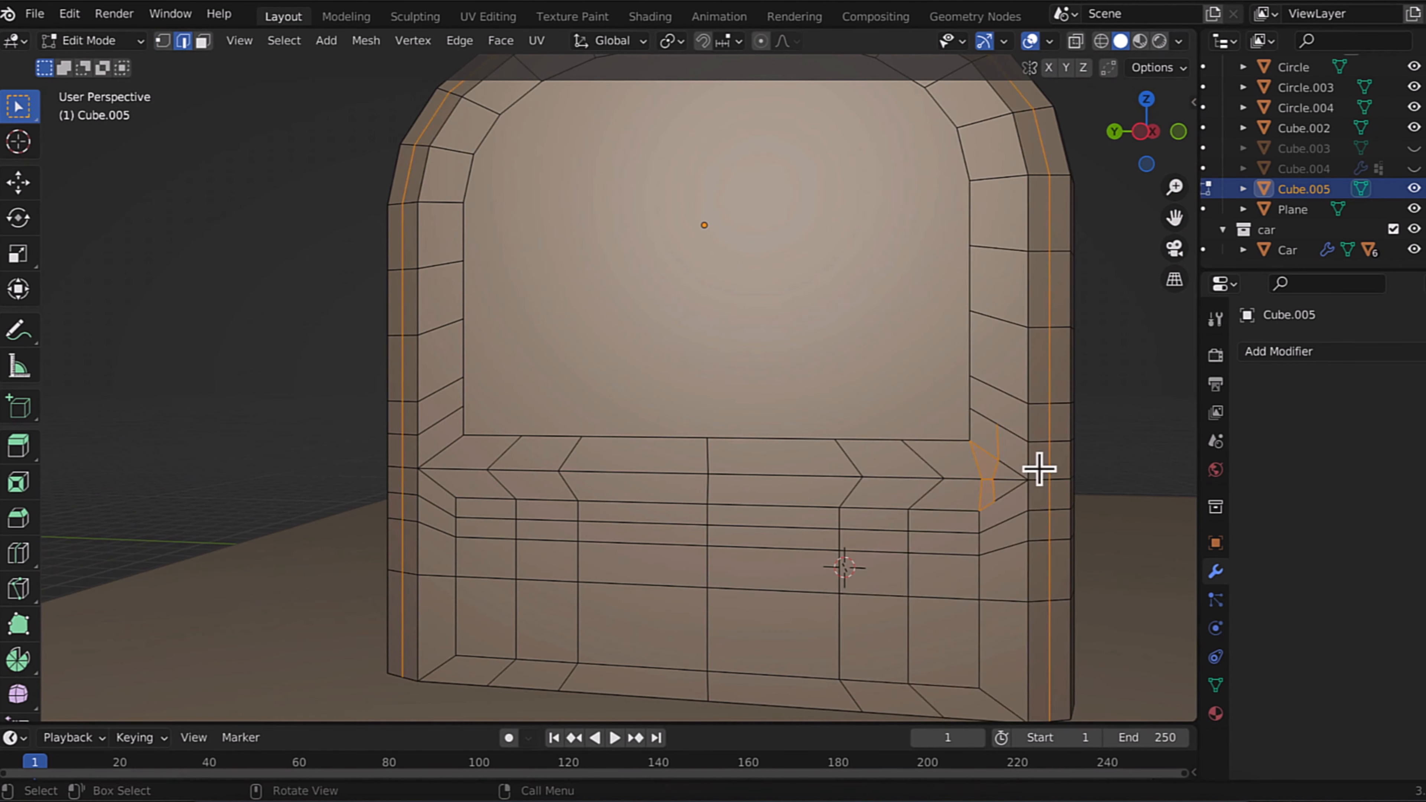
key(x)
click(987, 595)
right_click(996, 567)
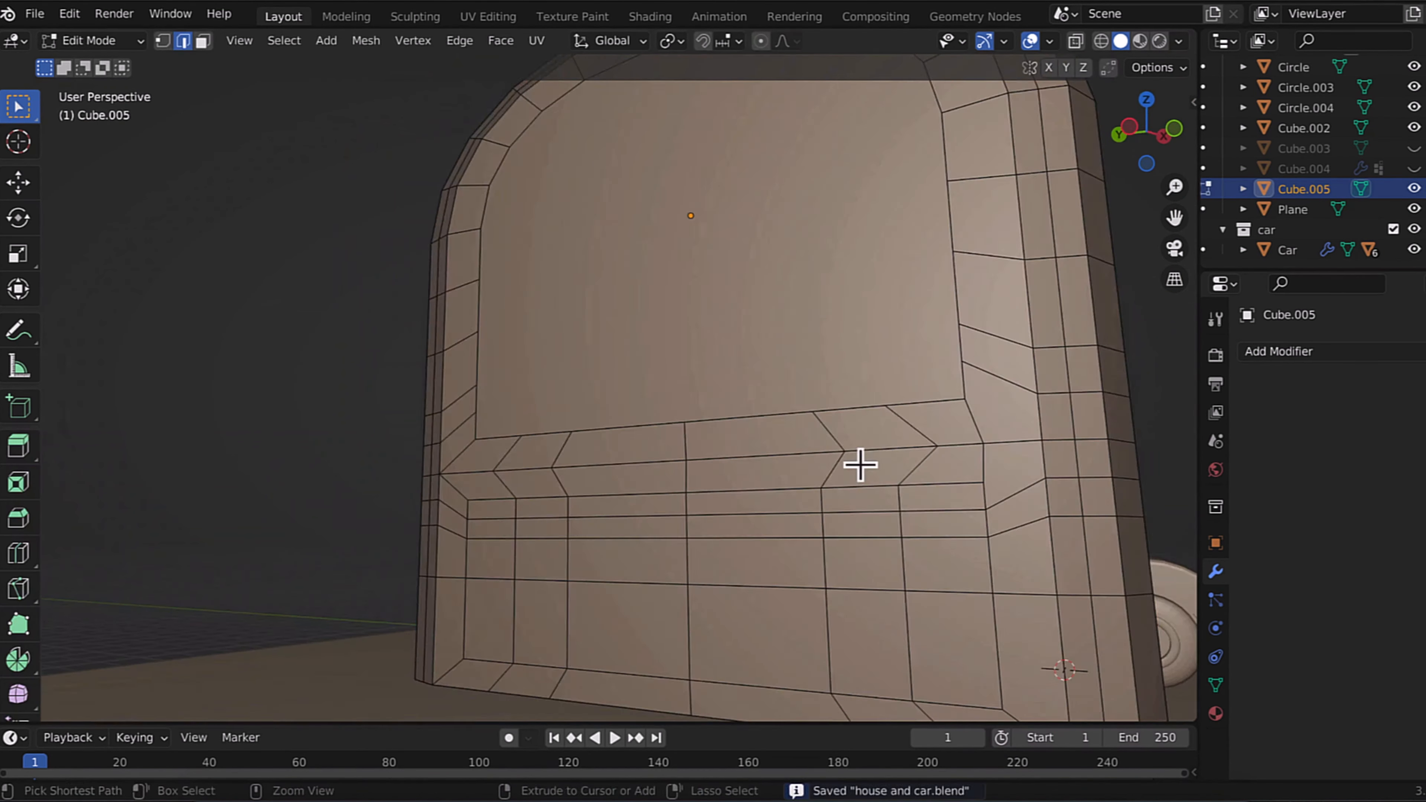
key(ctrl+r)
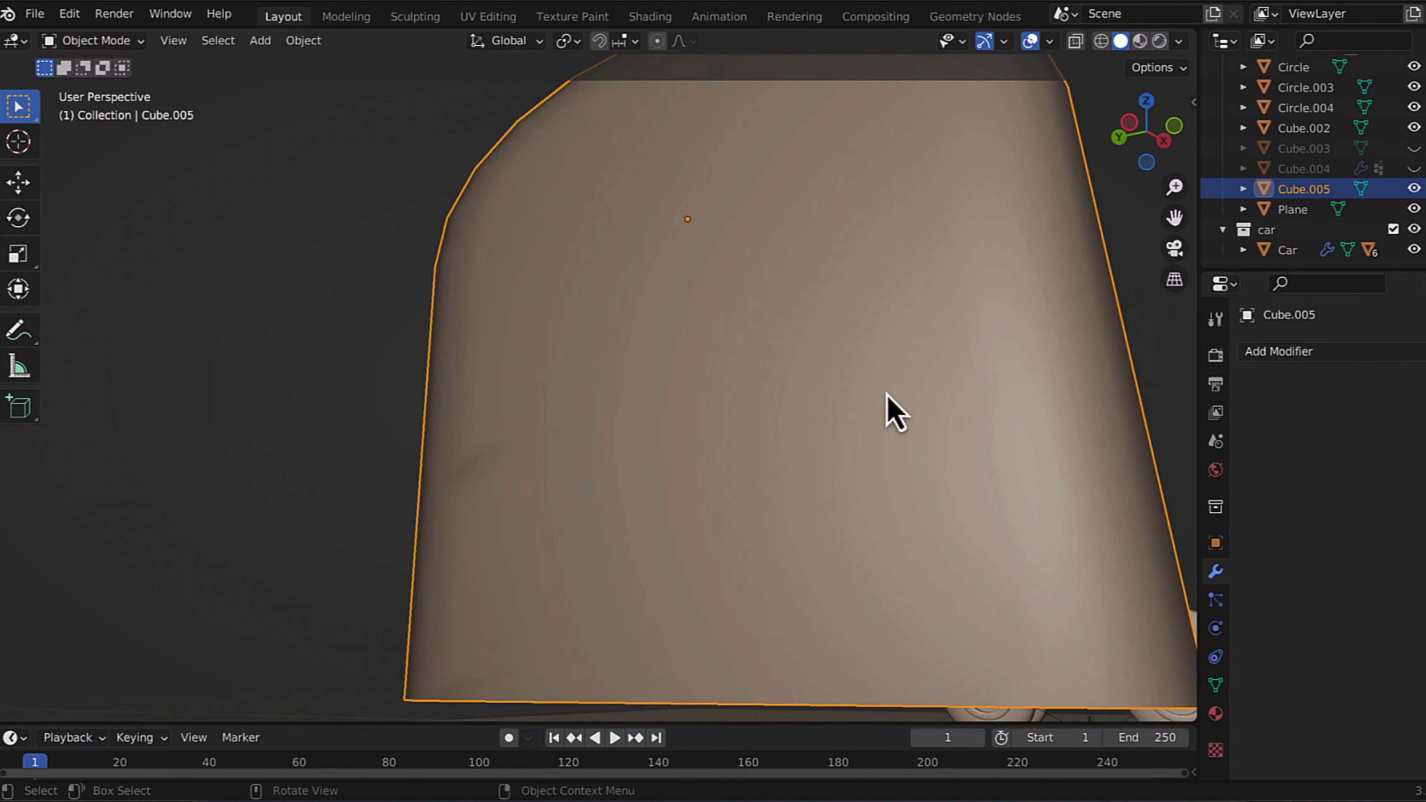
Step: Knife-cut new edges at the back strip's left corner and dissolve the diagonal edges there
key(k)
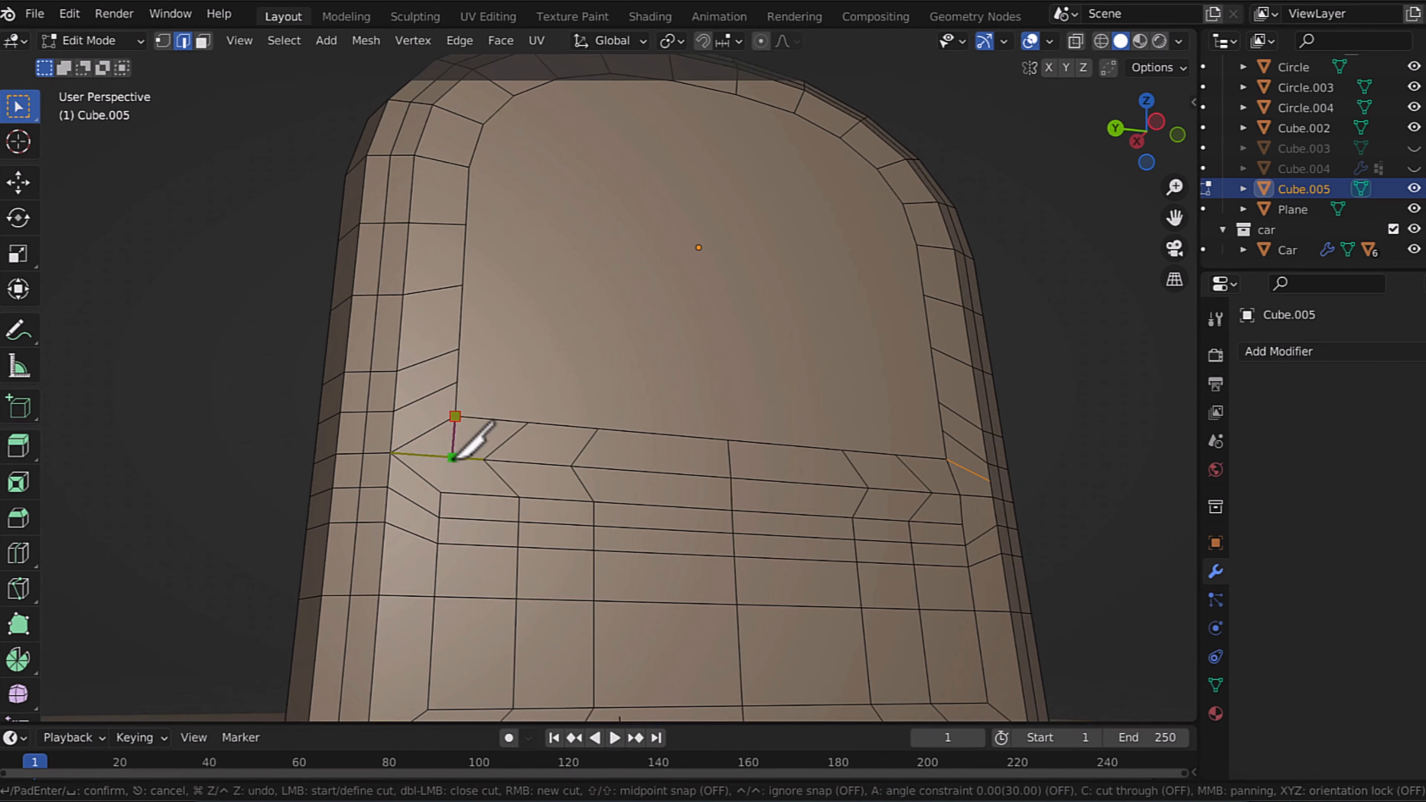
key(Return)
right_click(392, 489)
click(426, 584)
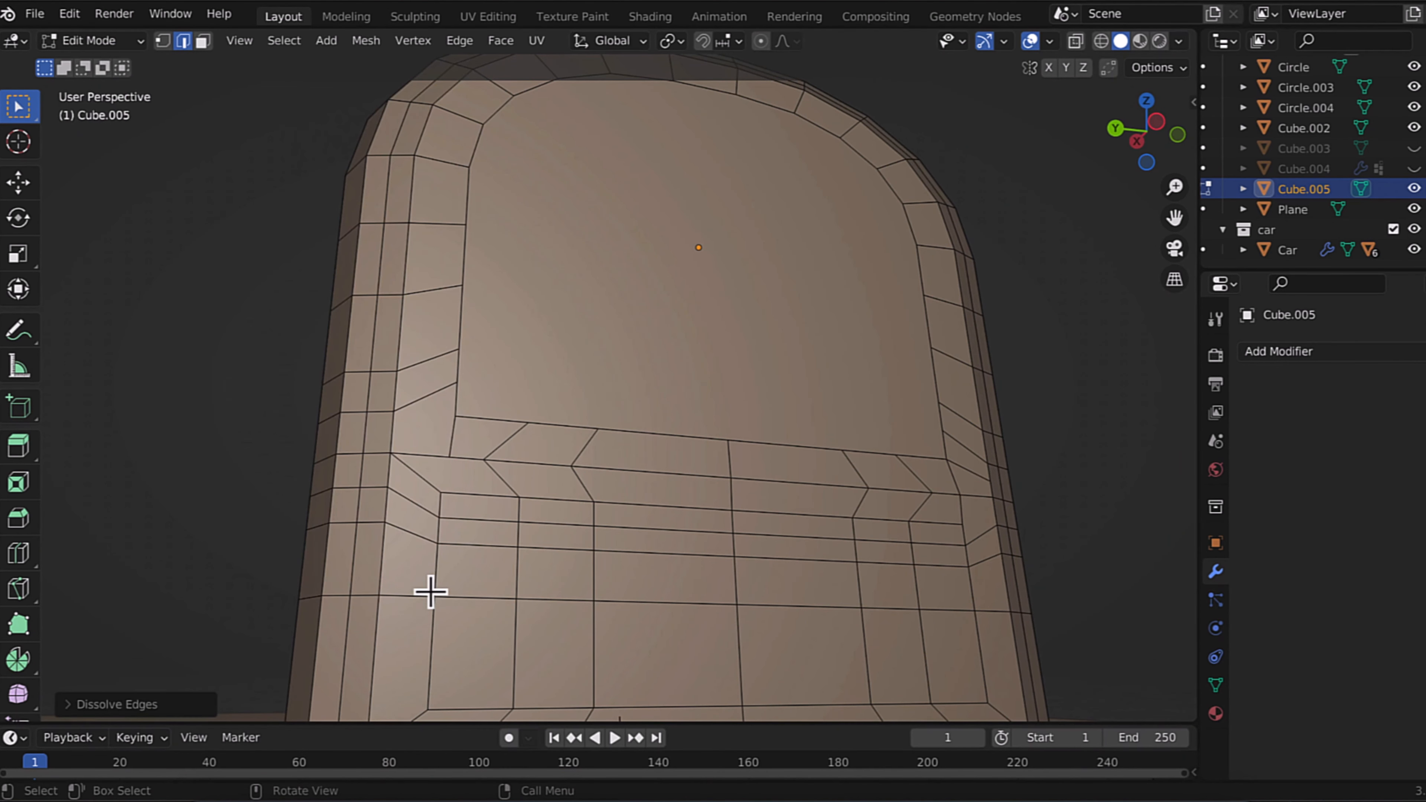
click(95, 41)
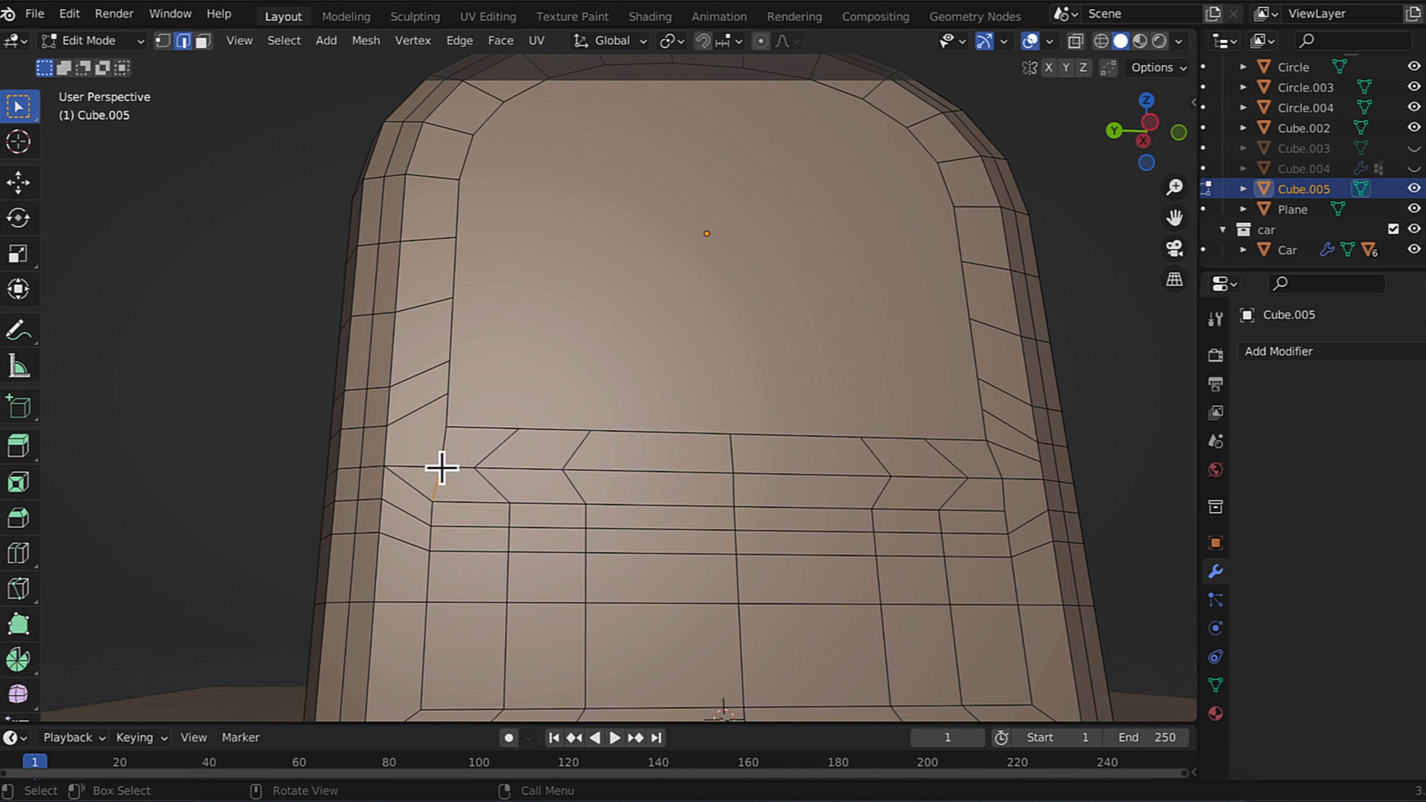
right_click(442, 467)
click(401, 604)
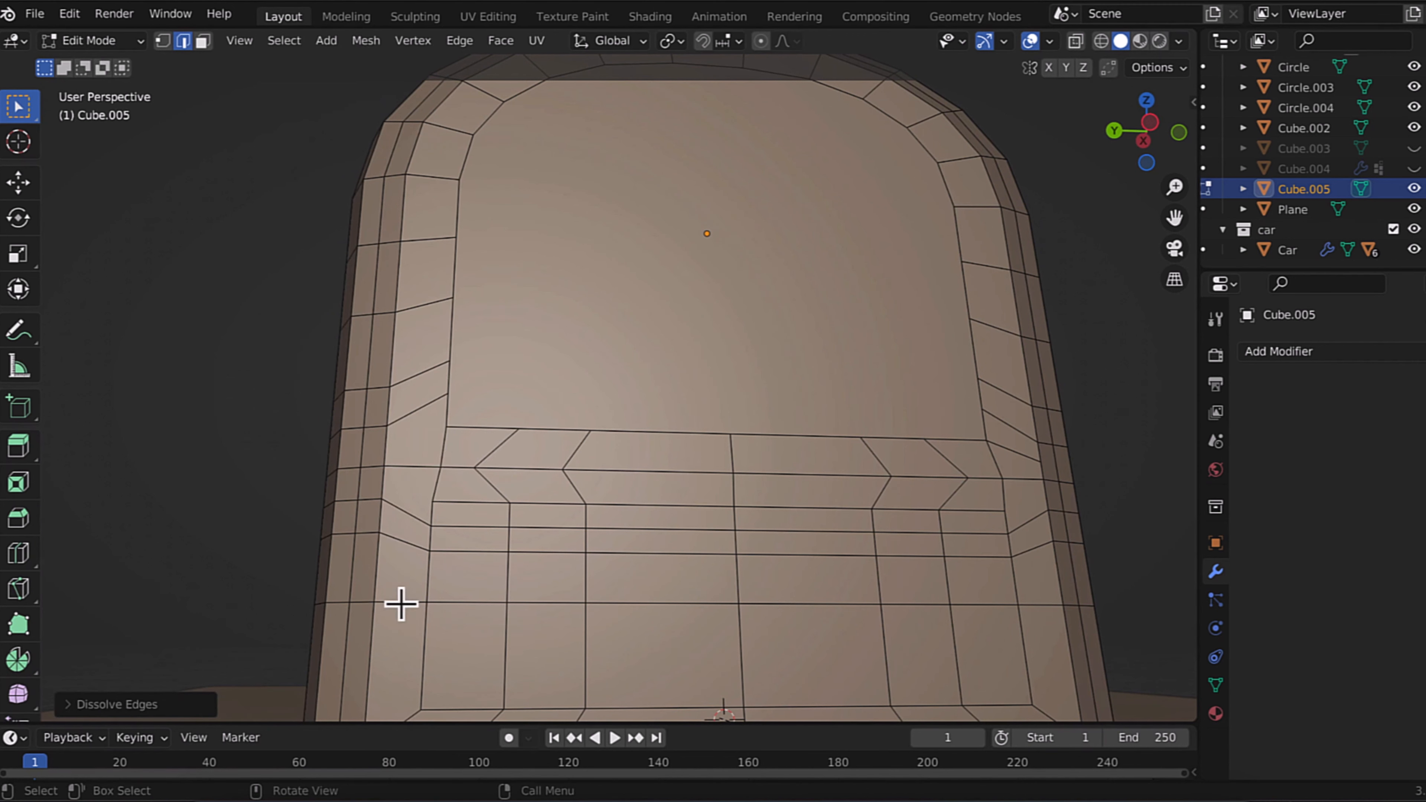
Step: Rework the front wall corner right of the door with knife cuts, dissolve its diagonal edges and save the file
key(Return)
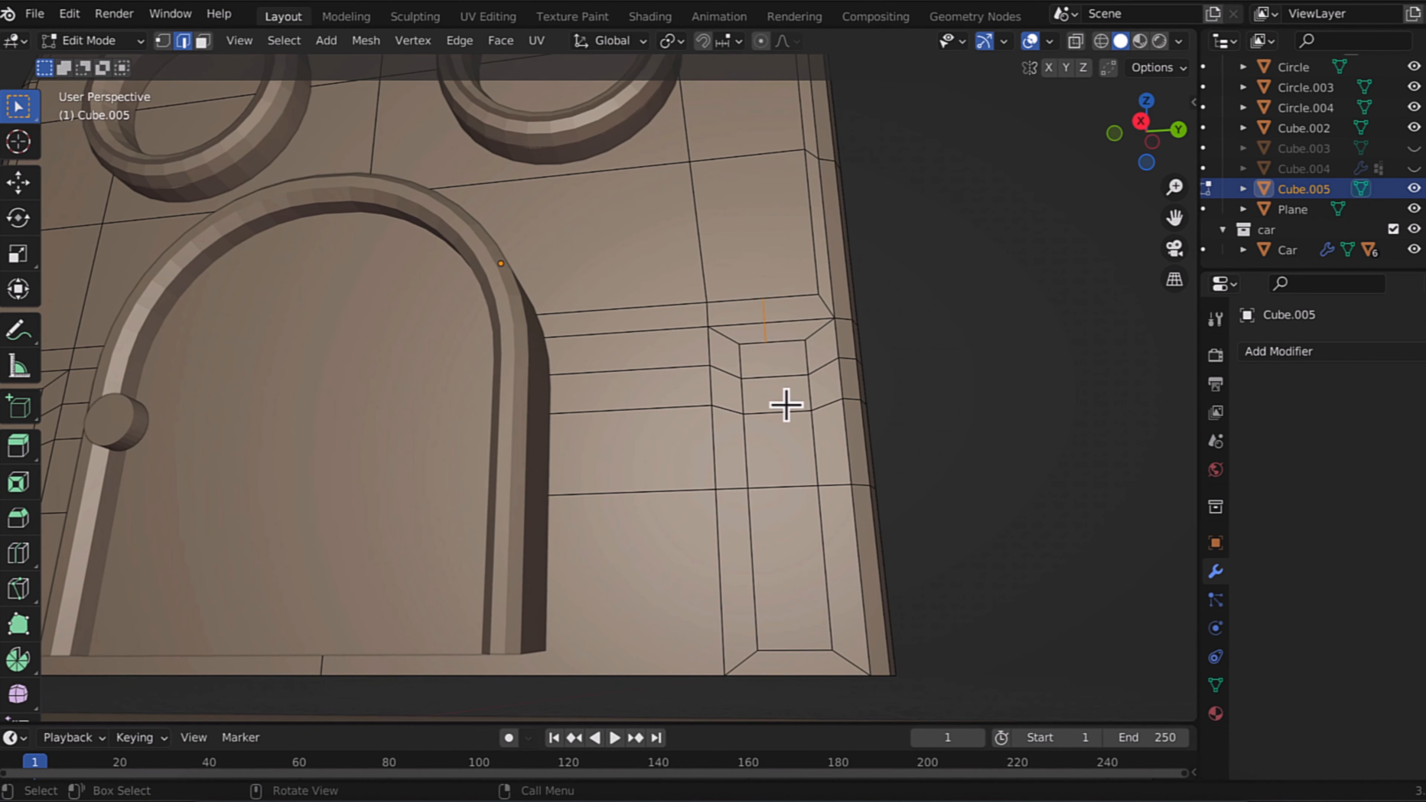
key(g)
key(y)
key(k)
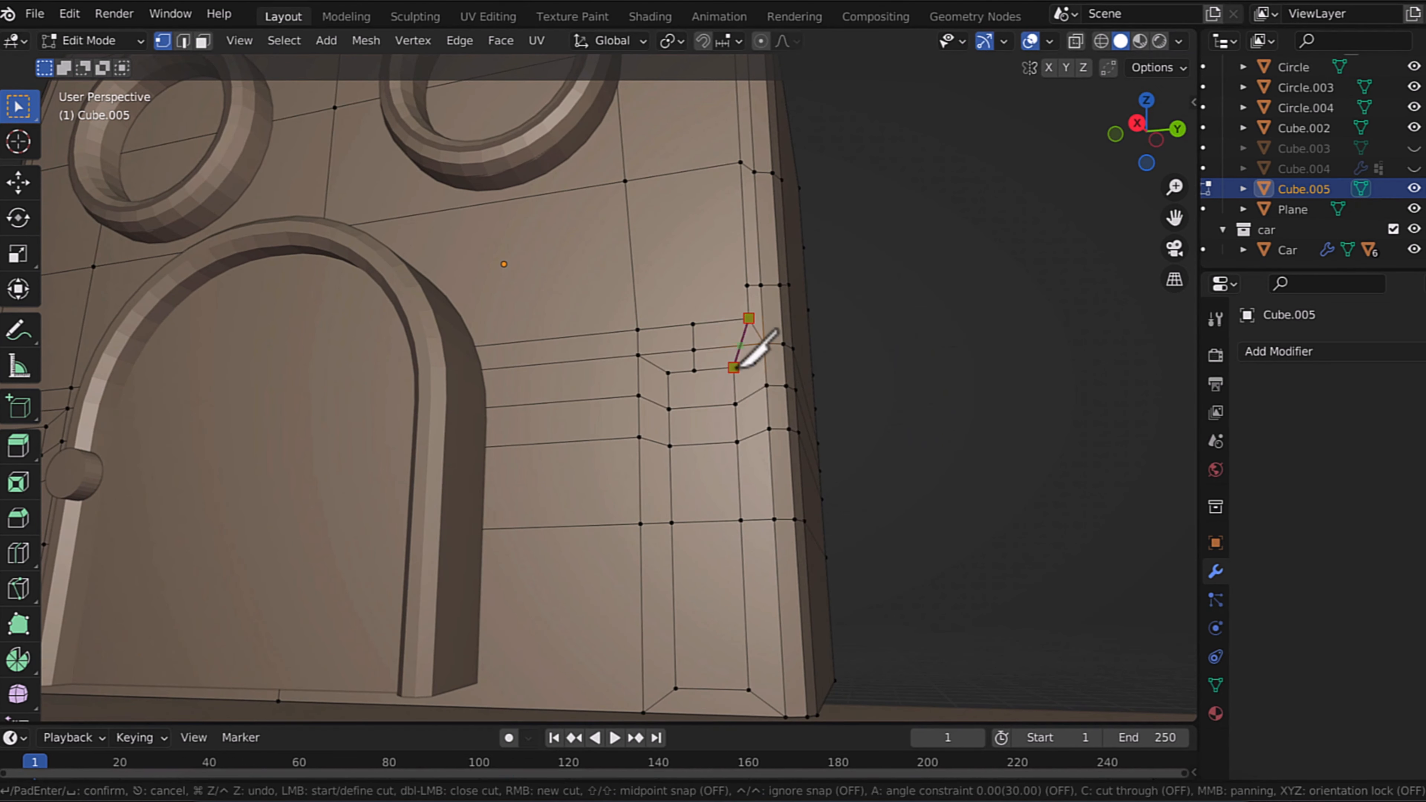
key(ctrl+x)
key(ctrl+s)
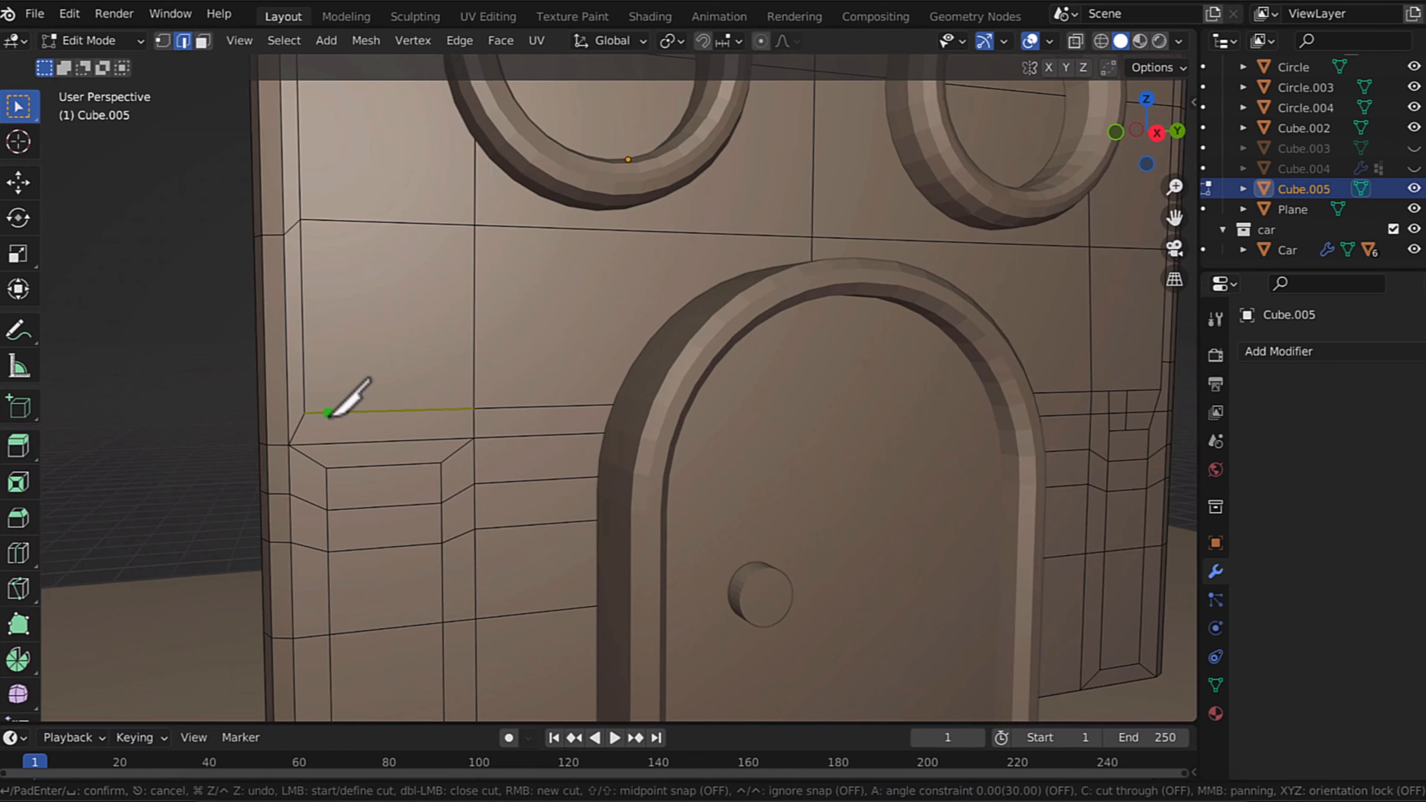
Step: Dissolve the diagonal edges on the front wall left of the door and knife-cut a straight edge to the corner
click(90, 40)
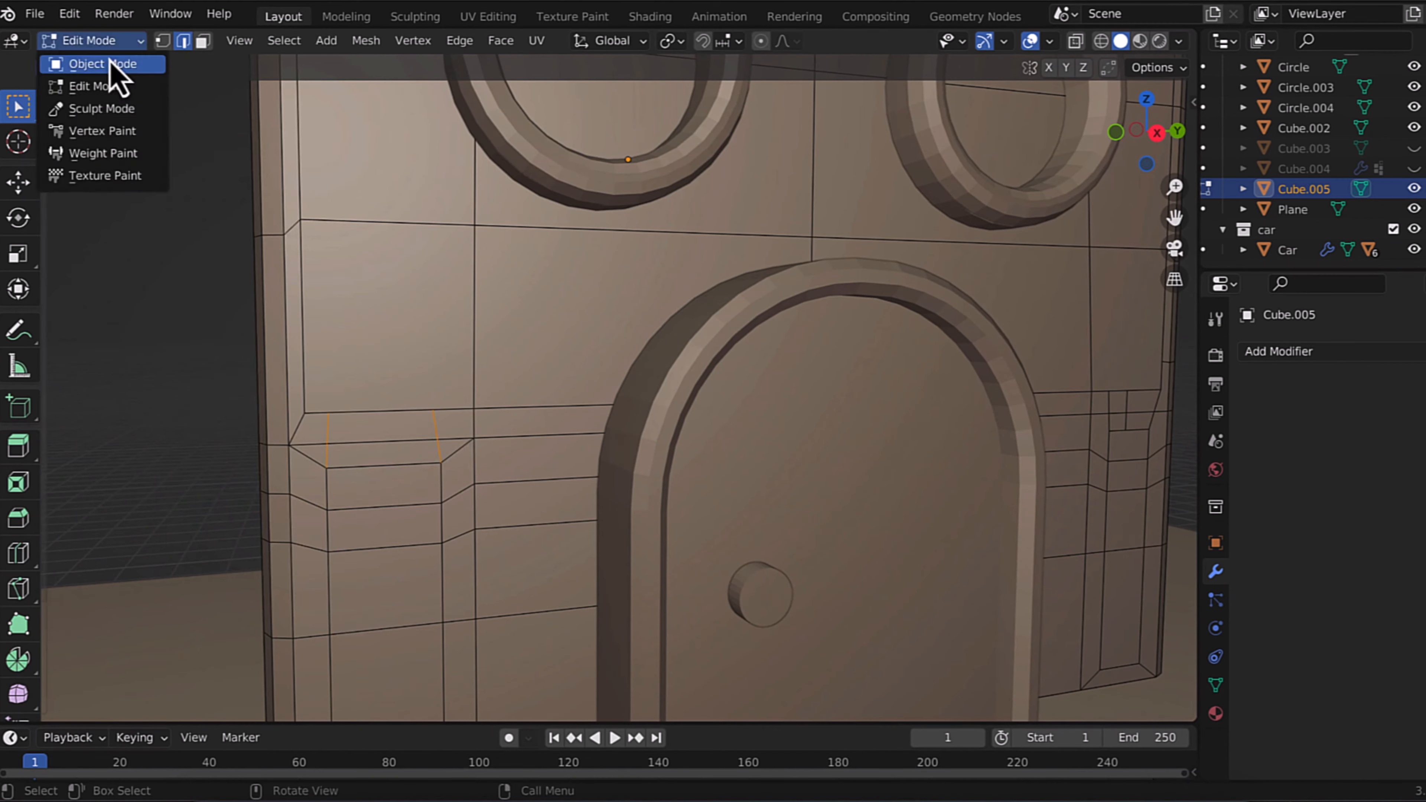
key(ctrl+x)
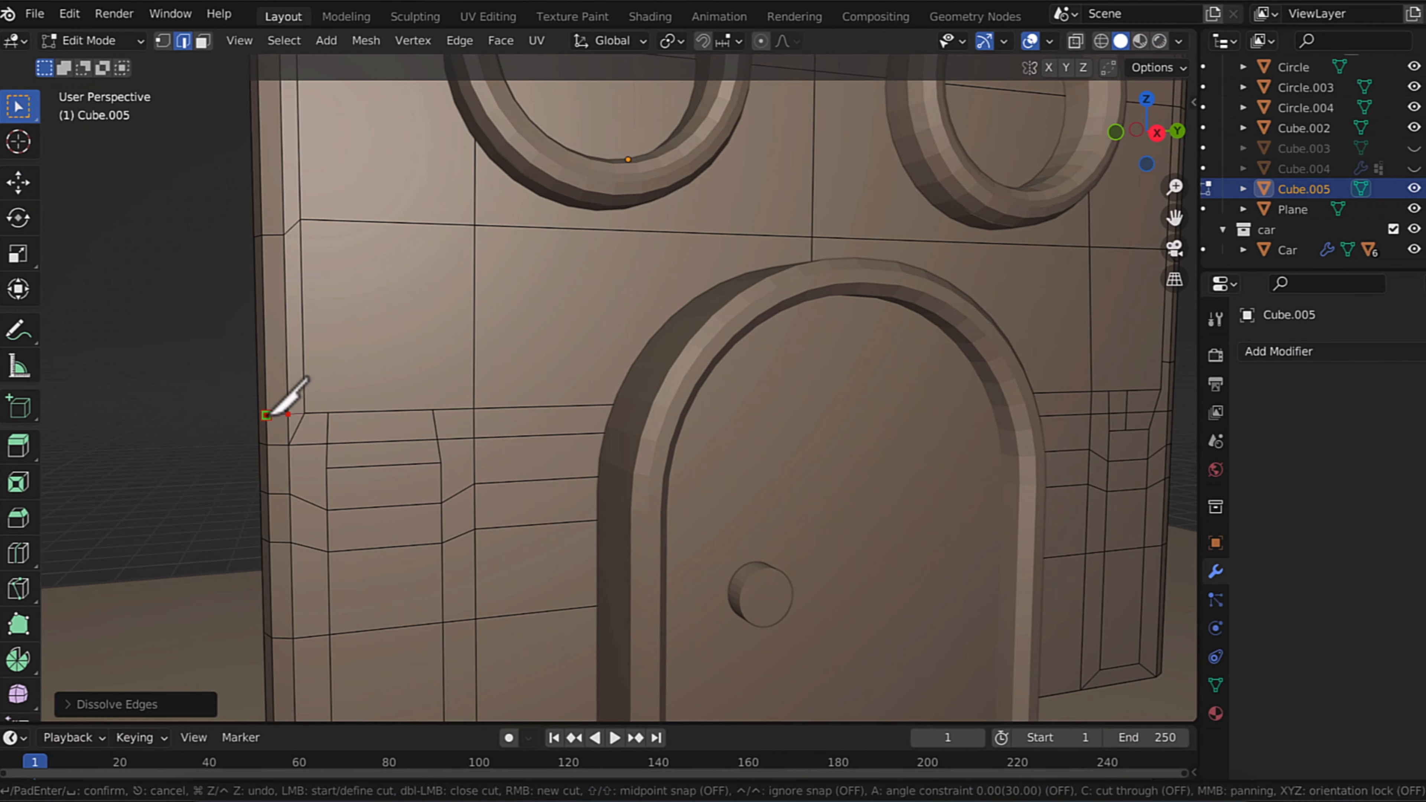
key(Return)
Step: Raise the short horizontal edge left of the door by about 0.15 m along Z
middle_drag(266, 415, 324, 634)
click(430, 492)
key(g)
key(z)
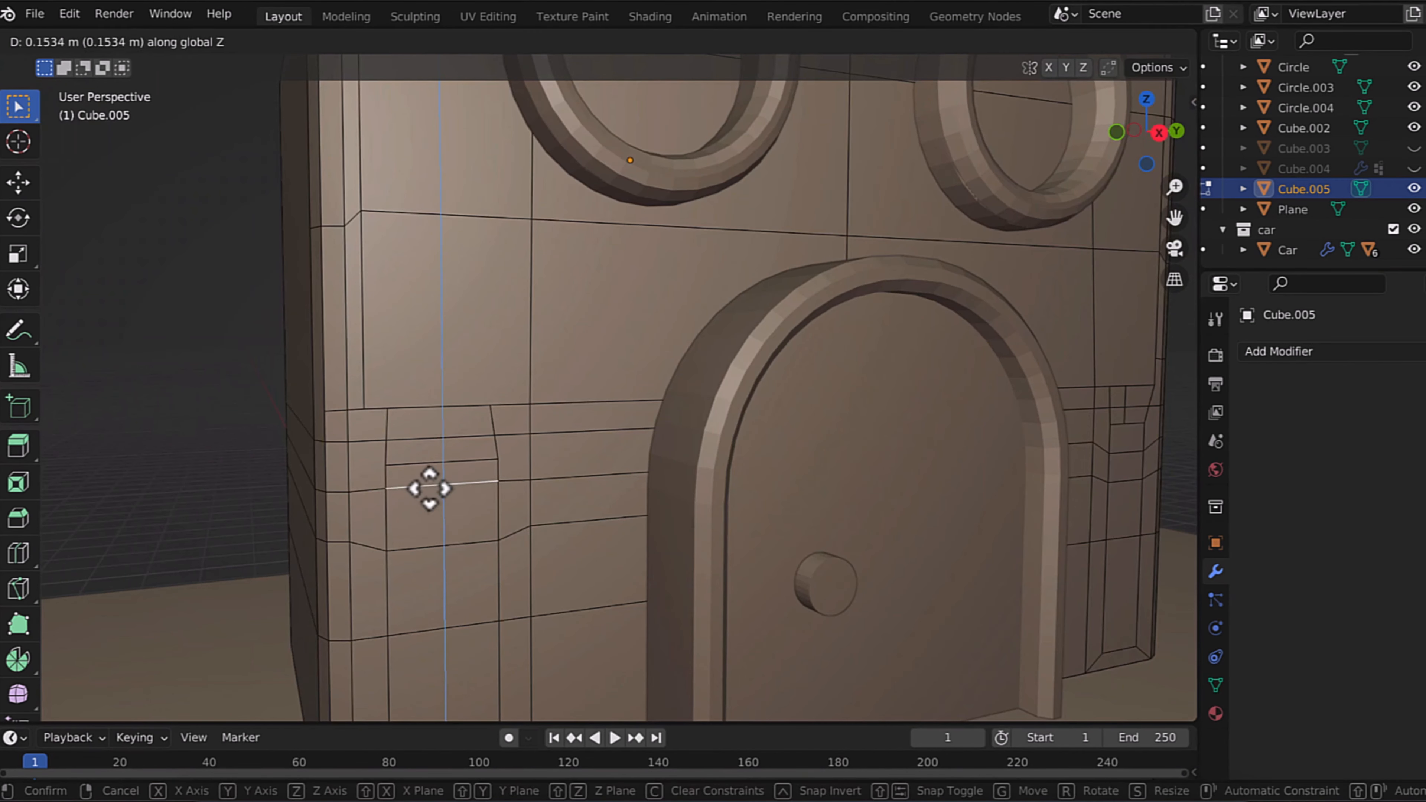
click(430, 488)
Step: Move the edge points at the house's front corners along Z to straighten the horizontal edge lines
middle_drag(430, 488, 484, 590)
click(382, 289)
key(g)
key(z)
key(1)
middle_drag(368, 296, 835, 486)
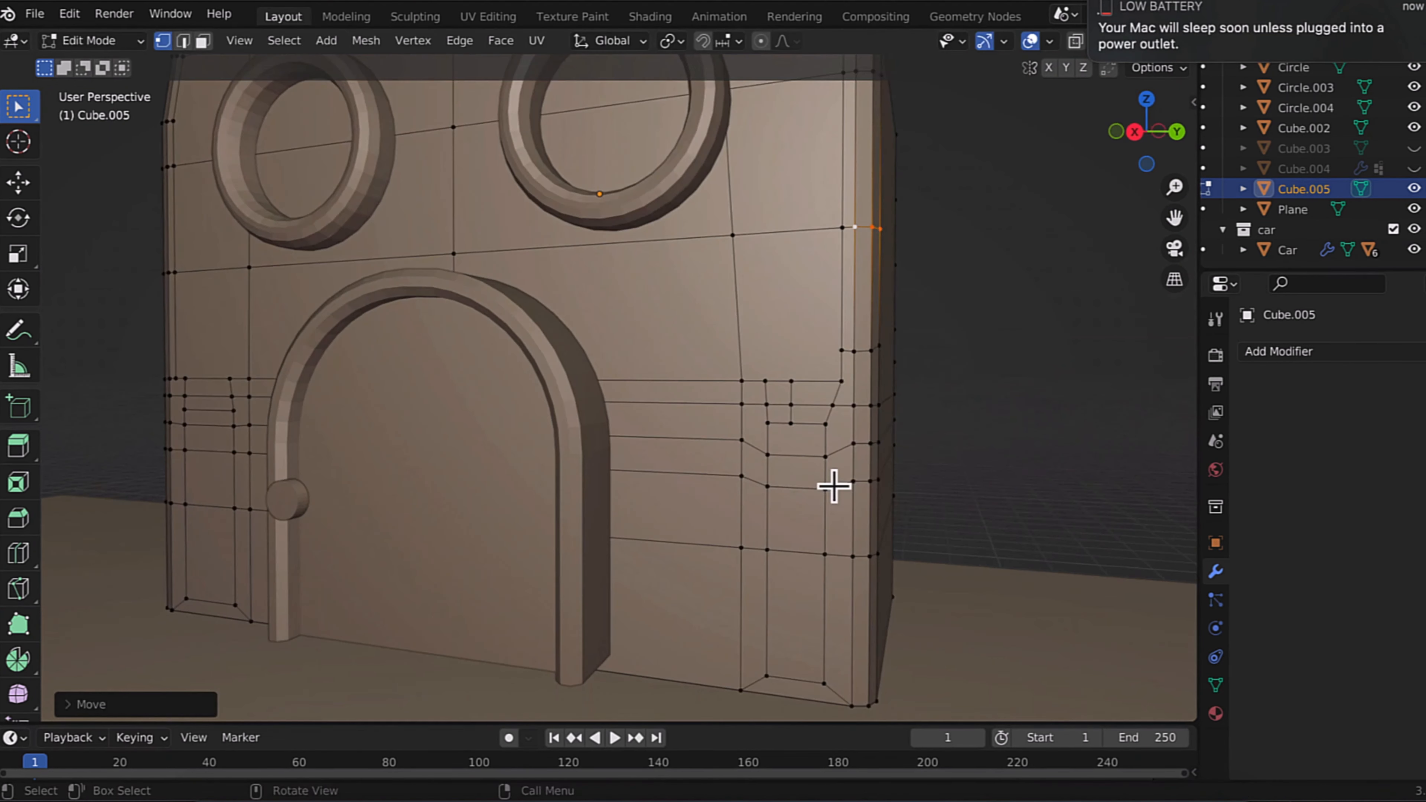
key(g)
key(z)
click(850, 424)
Step: Knife-cut the front wall left of the door, dissolve the leftover edges, save the file and check the shading
key(k)
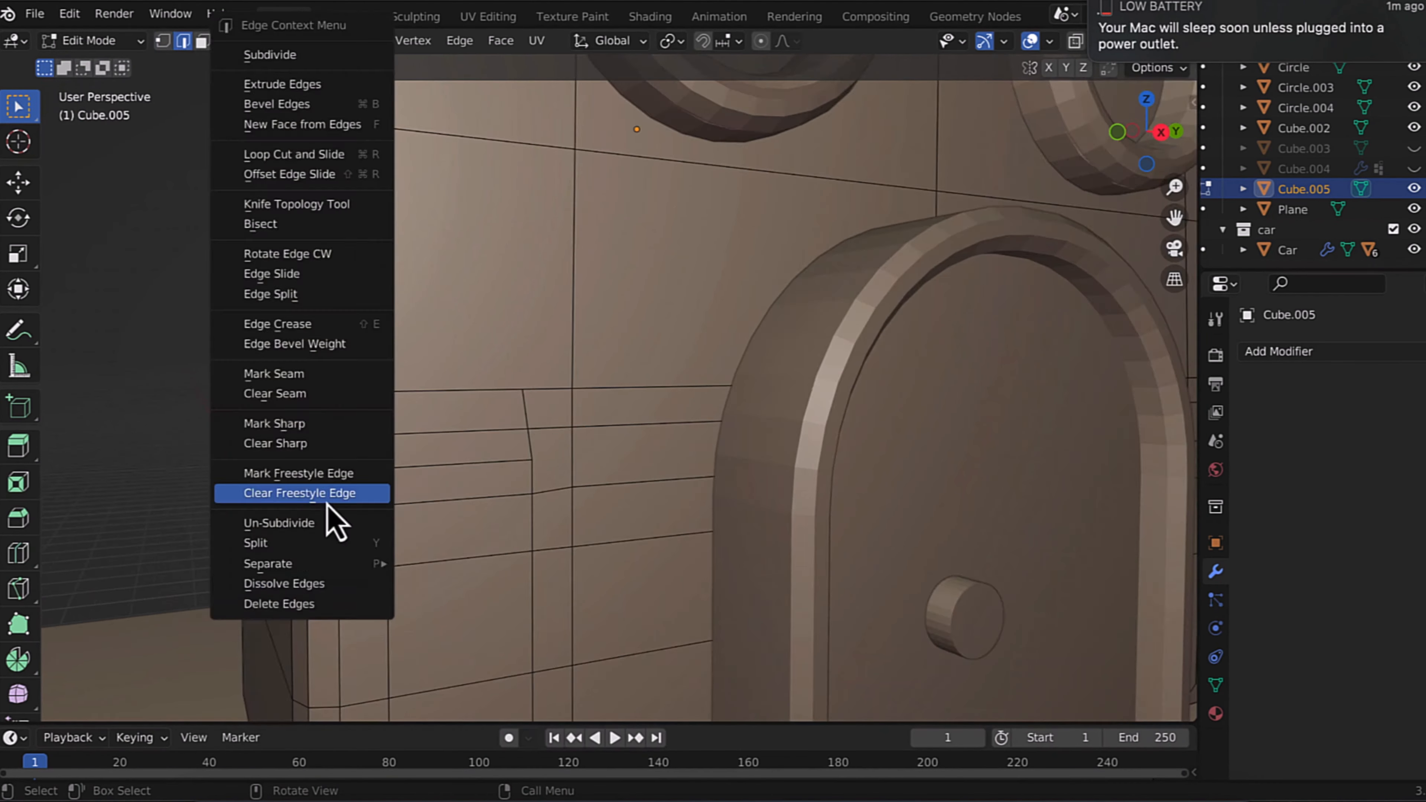
click(303, 593)
middle_drag(498, 566, 414, 579)
click(414, 580)
key(ctrl+x)
key(ctrl+s)
middle_drag(417, 325, 498, 400)
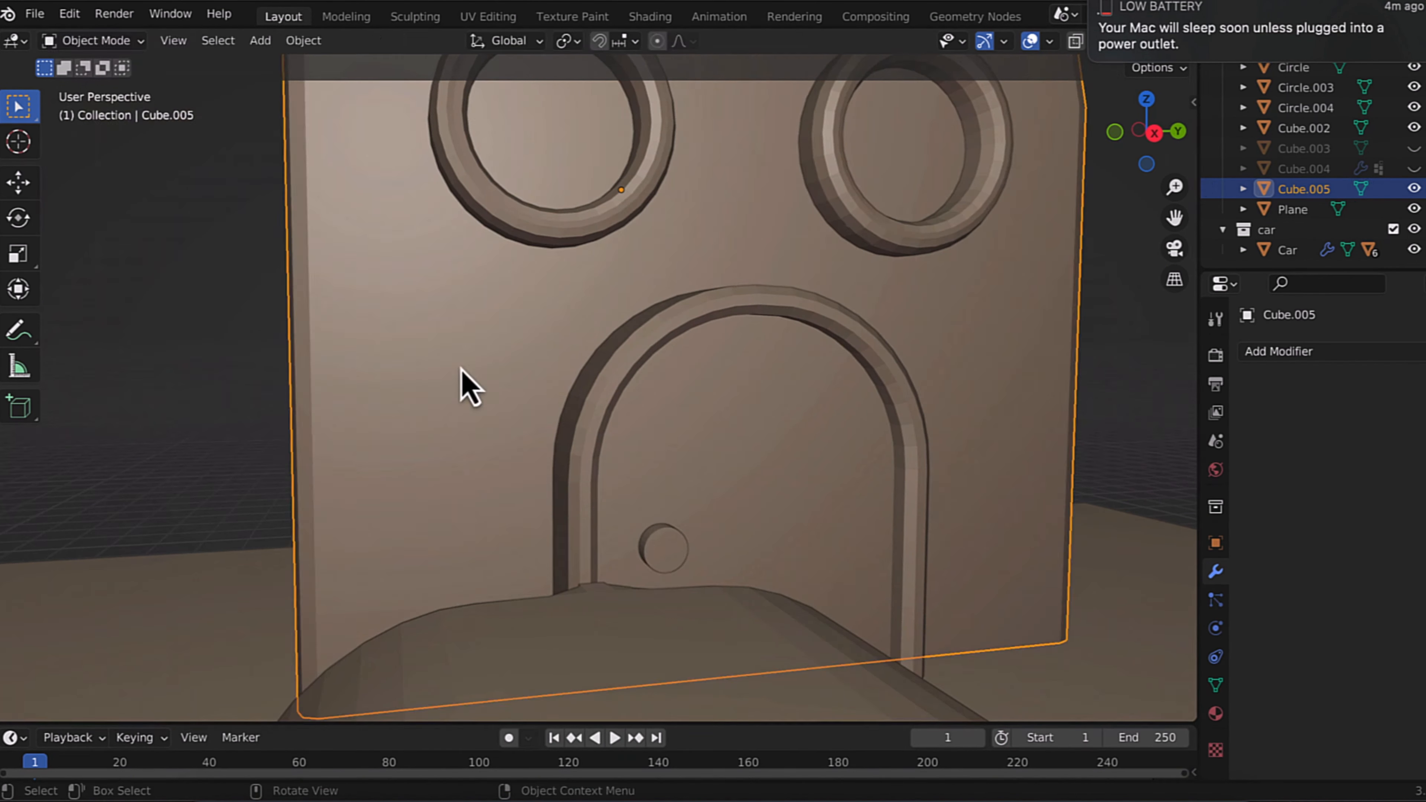
right_click(501, 353)
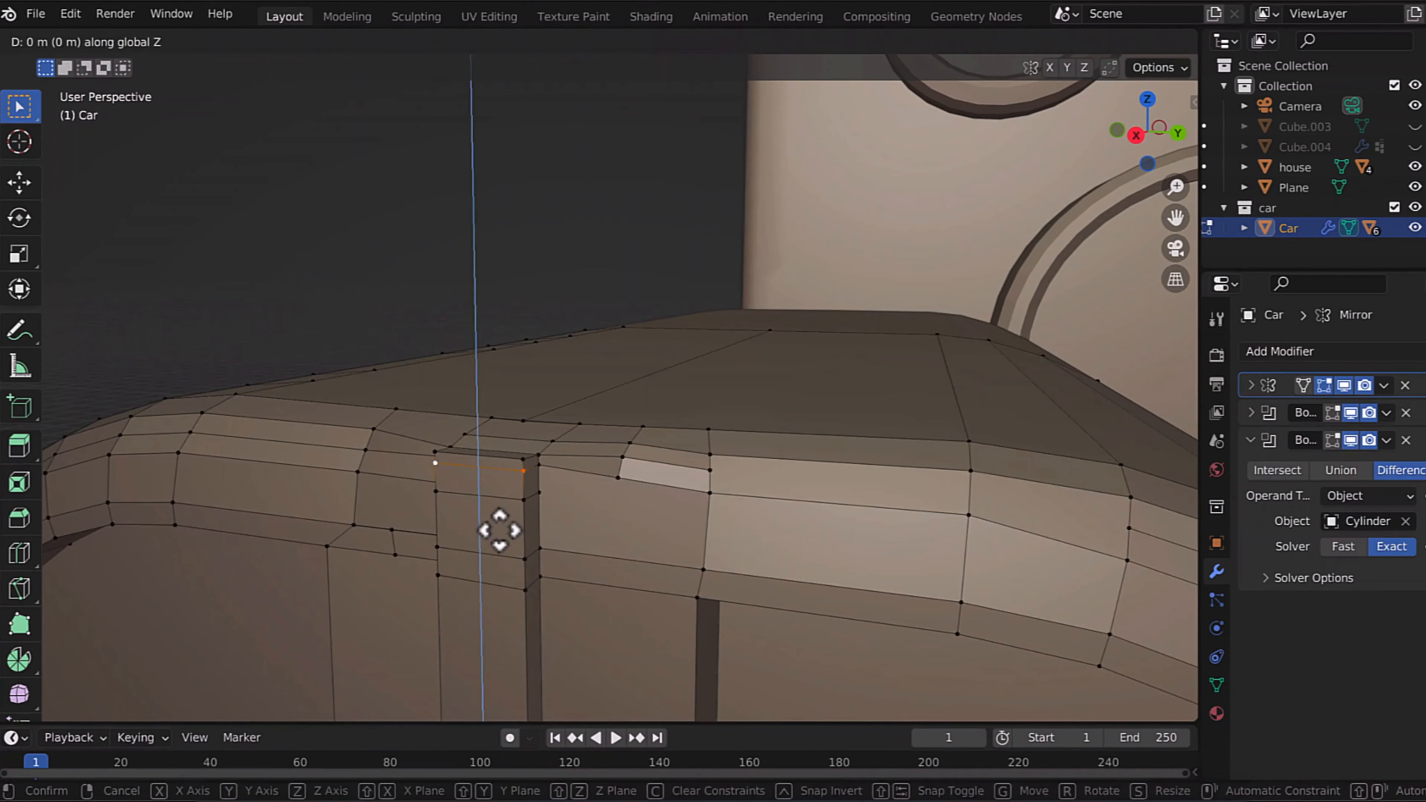
Step: Move the vertices at the top of the car's door pillar along Z and save the file
key(g)
key(z)
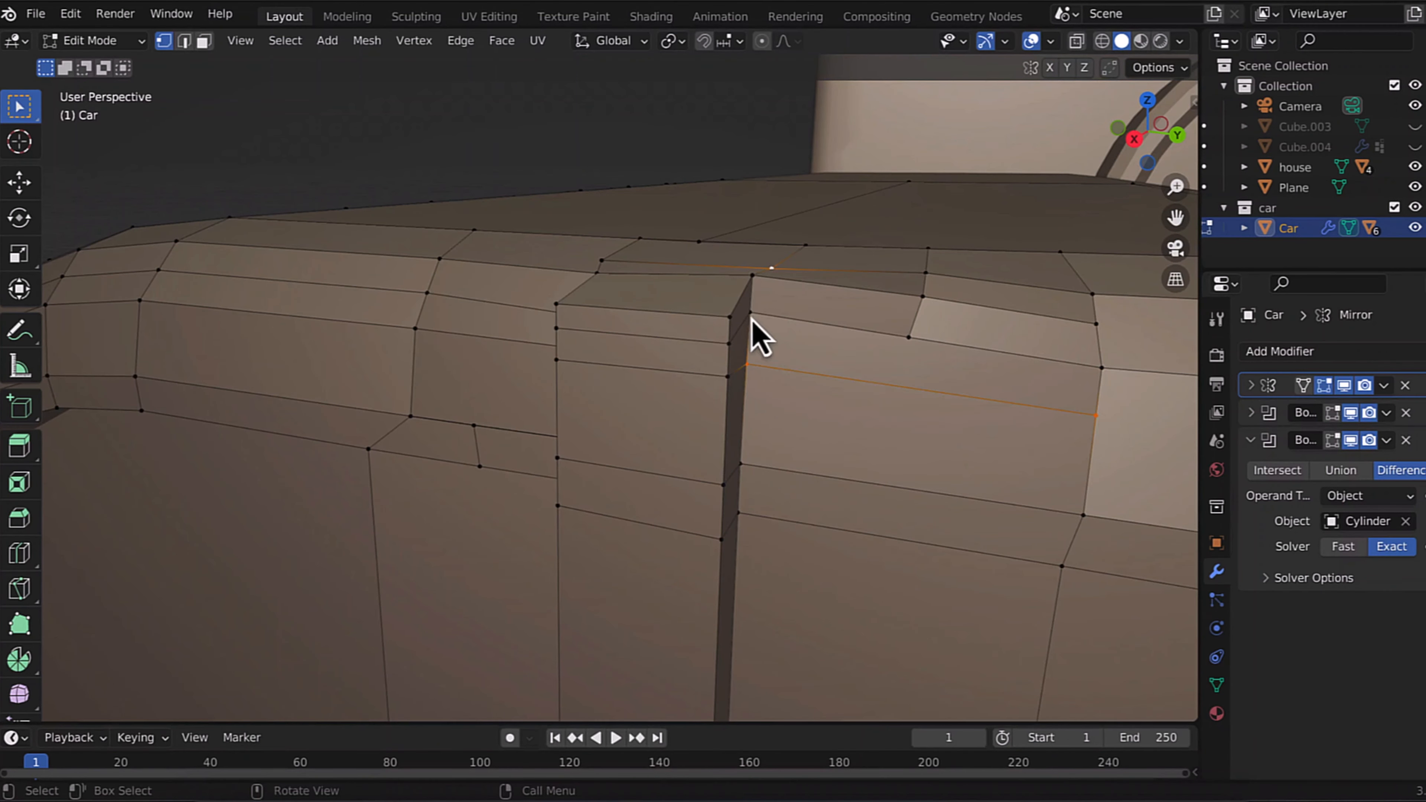
click(751, 319)
key(g)
key(z)
click(910, 340)
click(913, 380)
key(ctrl+s)
Step: Lower a roof-rim vertex beside the door pillar by about 0.006 m, dissolve the extra edge and save the file
click(753, 276)
key(g)
key(z)
click(853, 368)
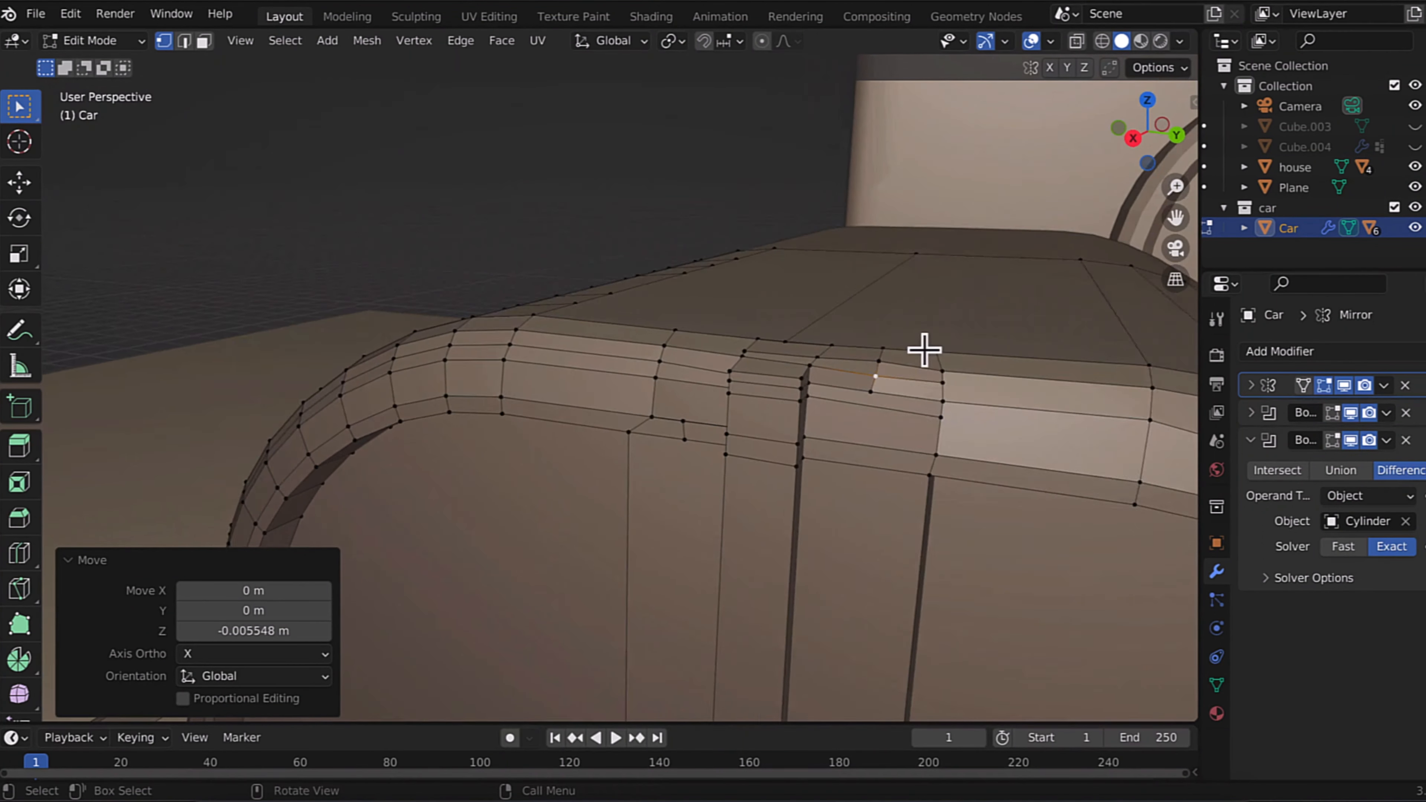
right_click(924, 398)
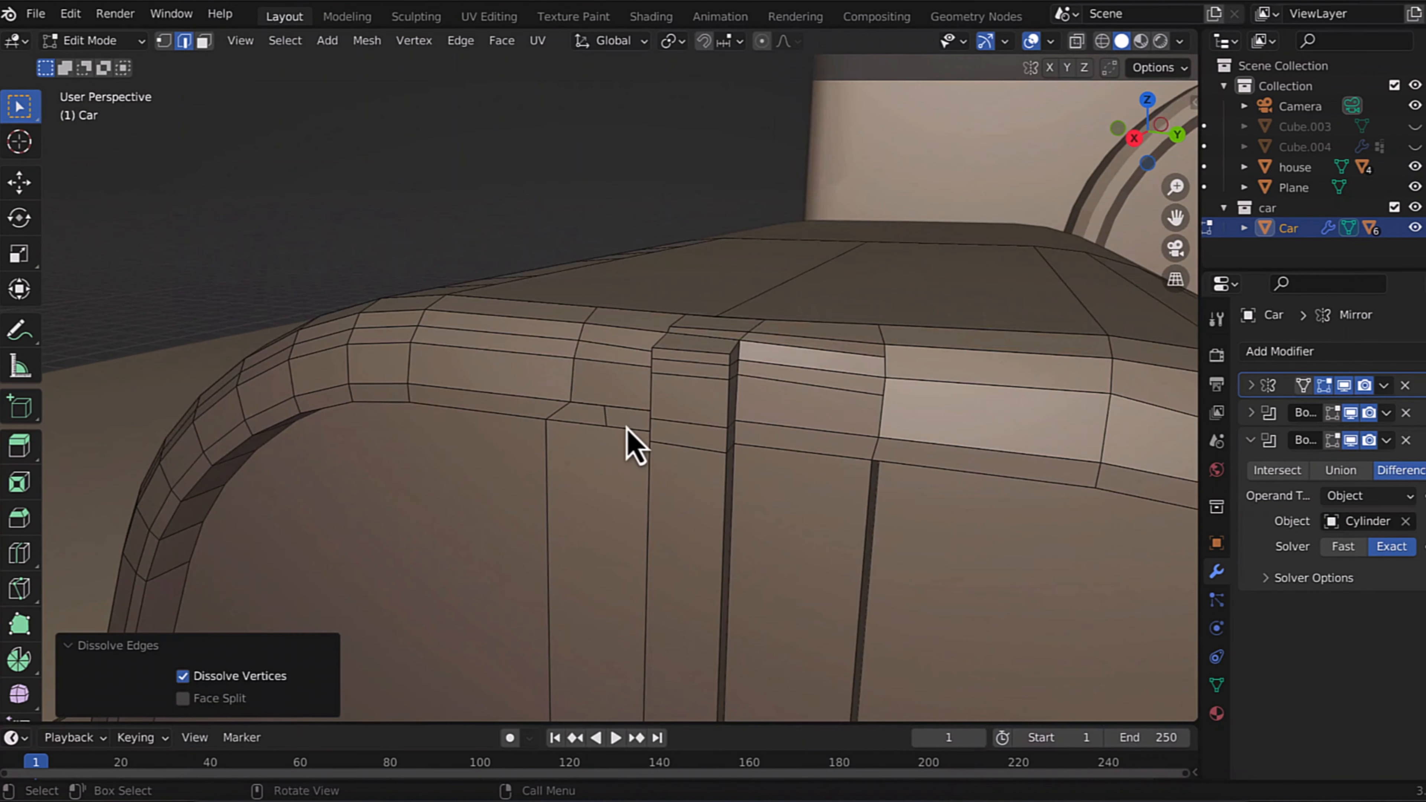
key(ctrl+s)
Step: Delete the geometry at the top of the pillar between the car's side windows and save the file
click(163, 40)
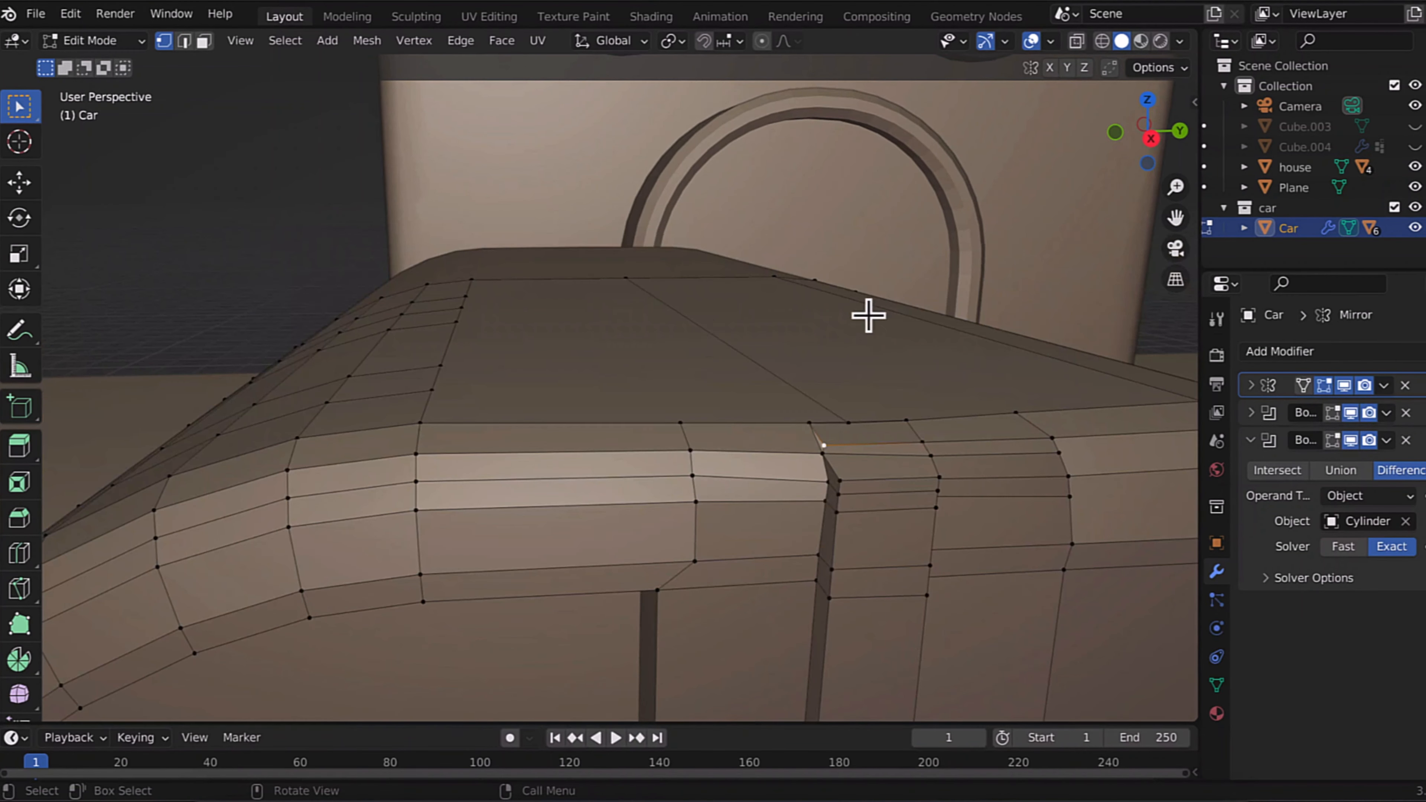
key(x)
click(814, 607)
key(3)
key(ctrl+s)
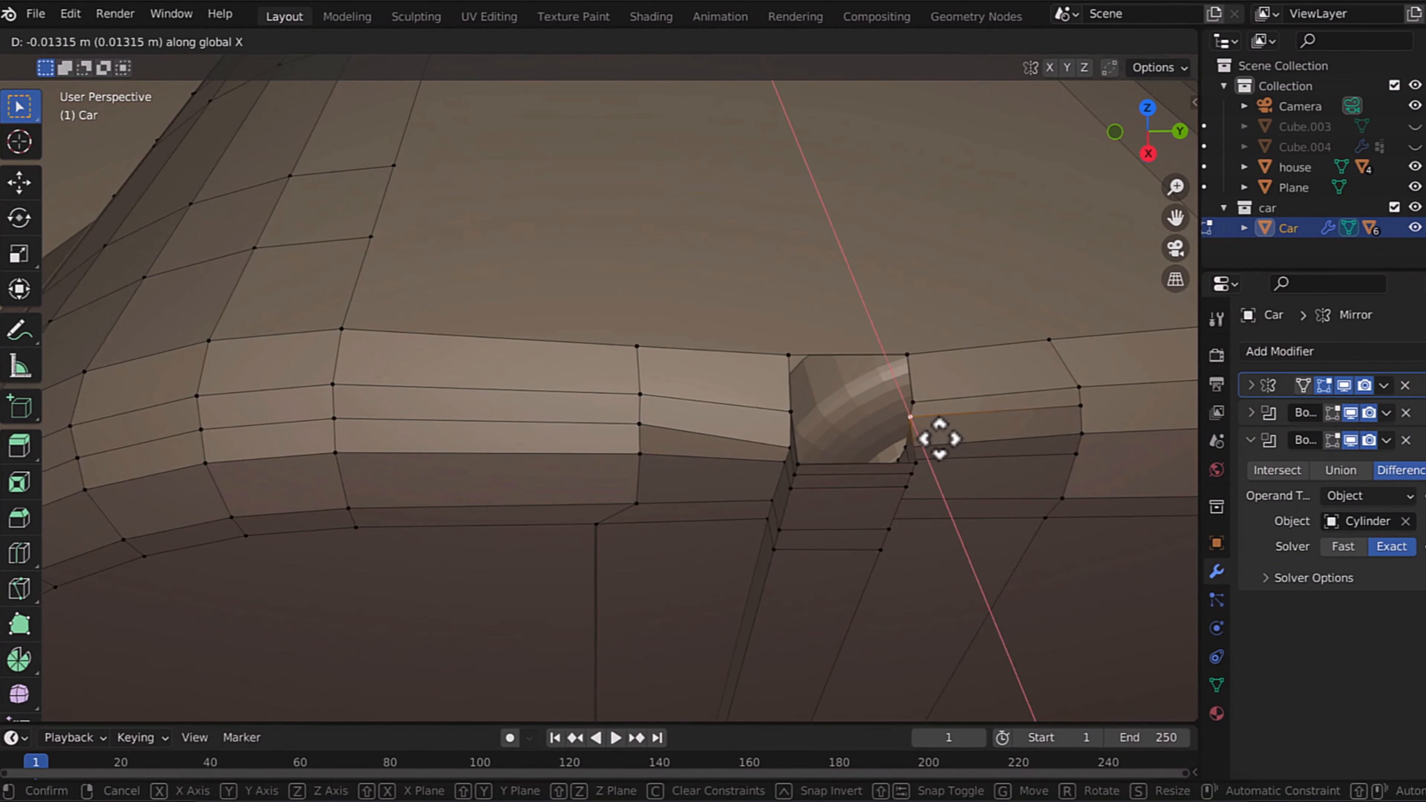
Step: Dissolve the extra edges on the roof rim beside the car's door pillar and save the file
key(2)
key(x)
click(1013, 393)
key(1)
key(ctrl+s)
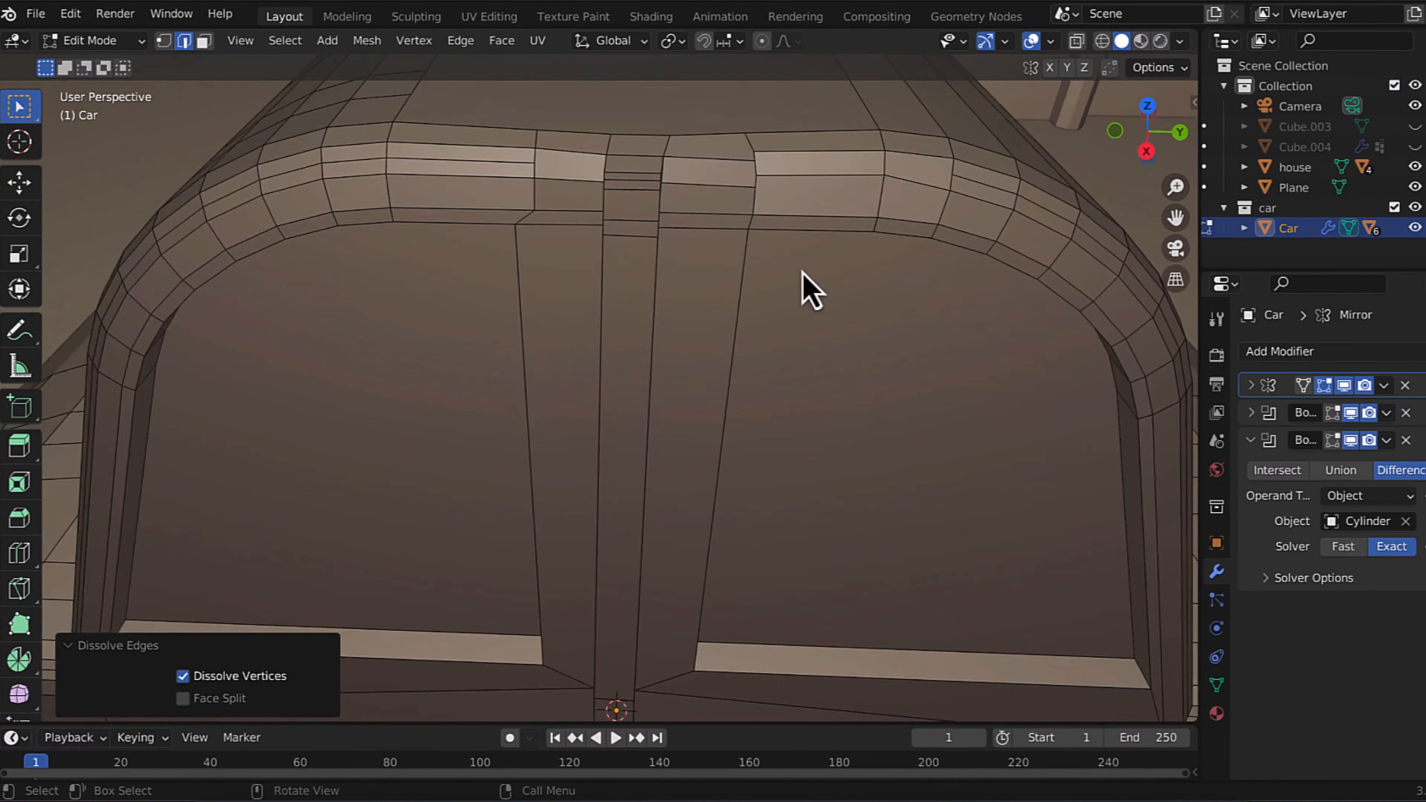
Step: Apply Shade Smooth to the car body
middle_drag(805, 287, 483, 243)
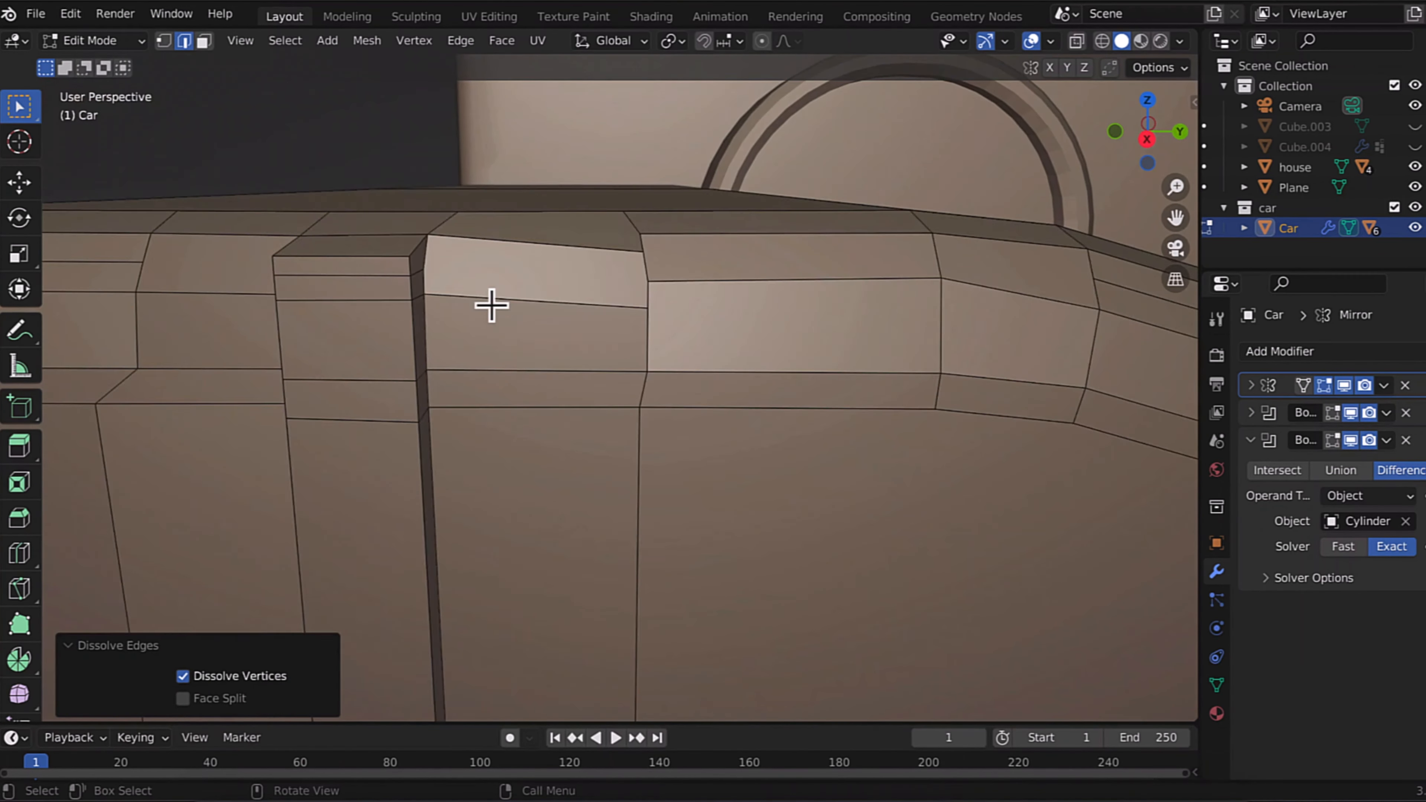
key(1)
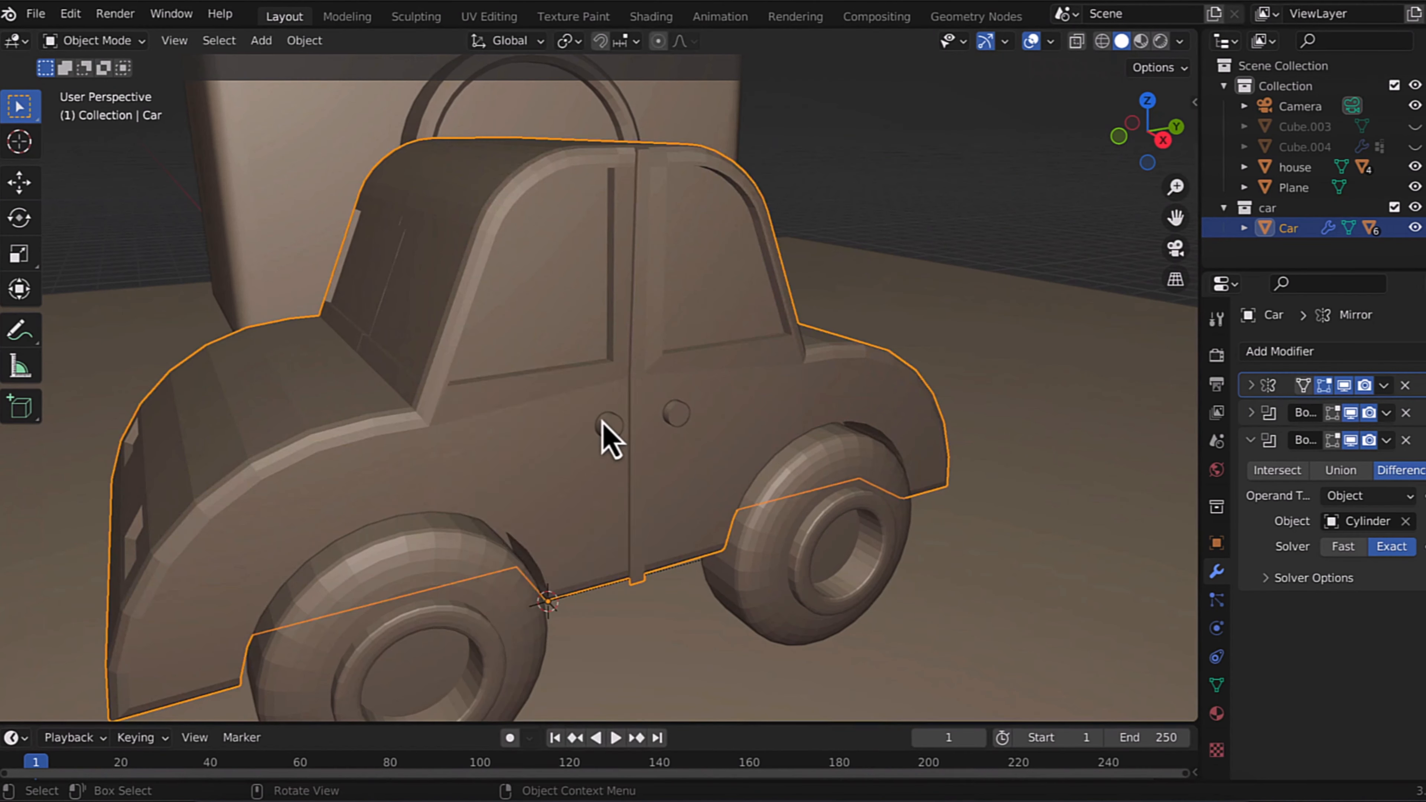
right_click(604, 428)
click(607, 436)
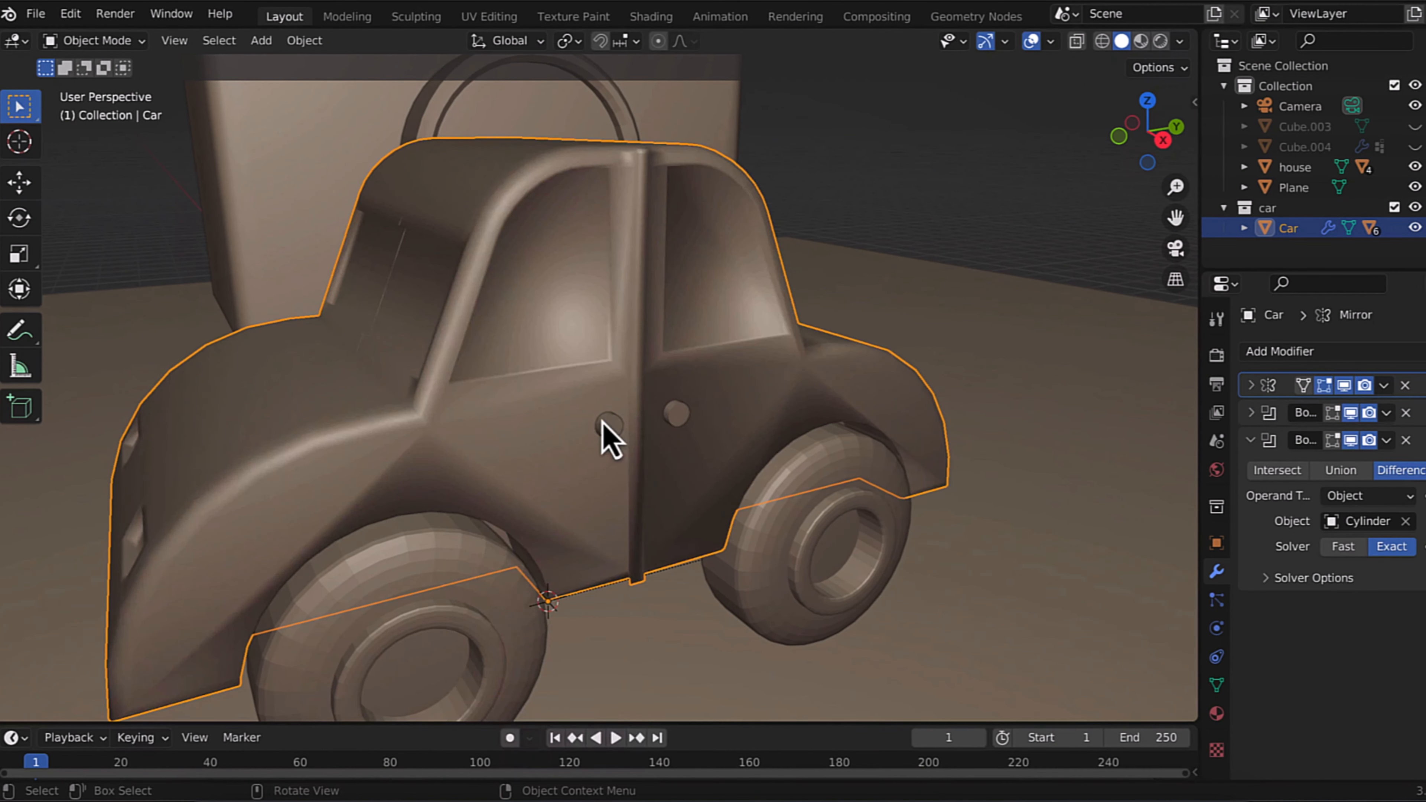
Step: Add a vertical loop cut through the car's rear door and knife-cut edges across the front and rear fenders
middle_drag(642, 480, 566, 449)
key(Tab)
key(ctrl+r)
click(484, 384)
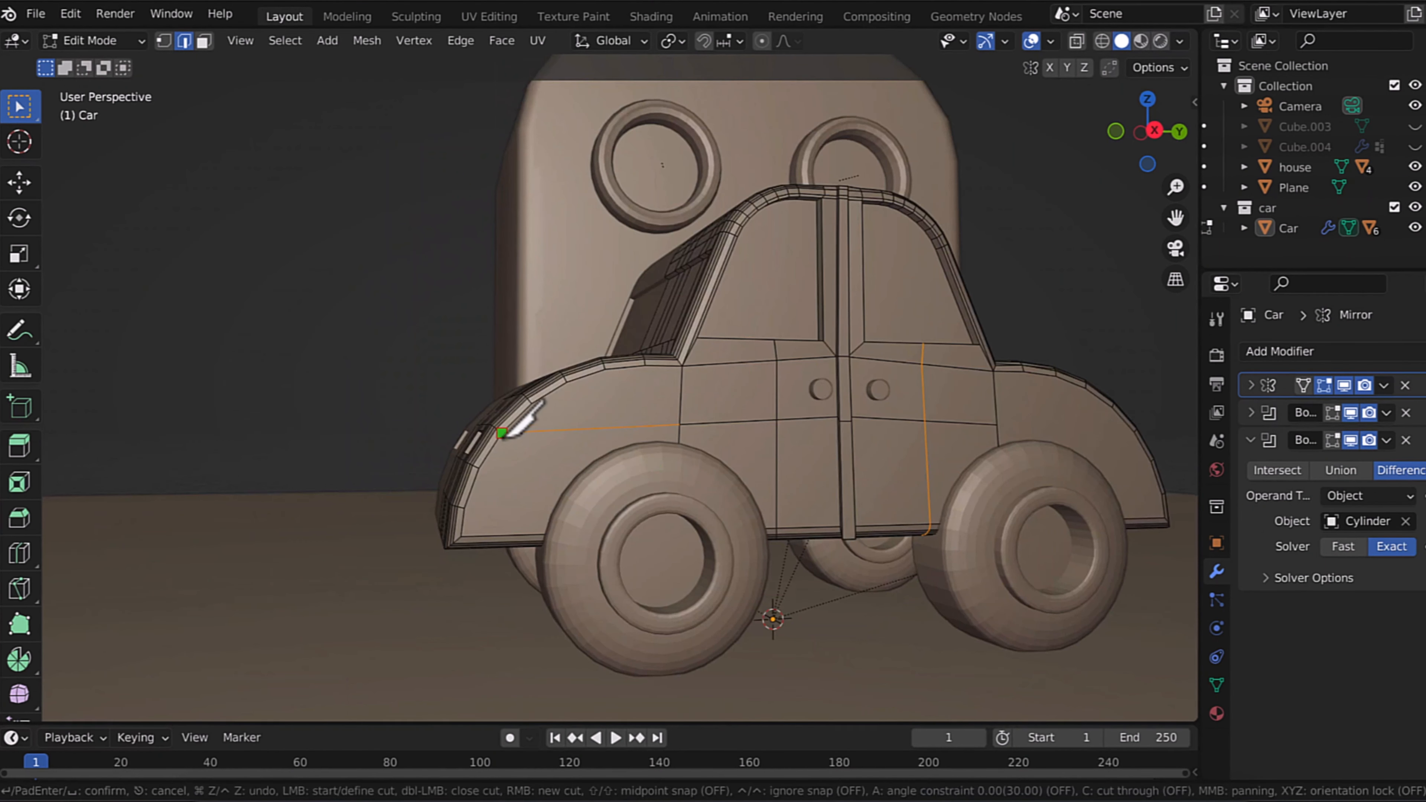
key(Return)
middle_drag(1178, 482, 990, 478)
key(k)
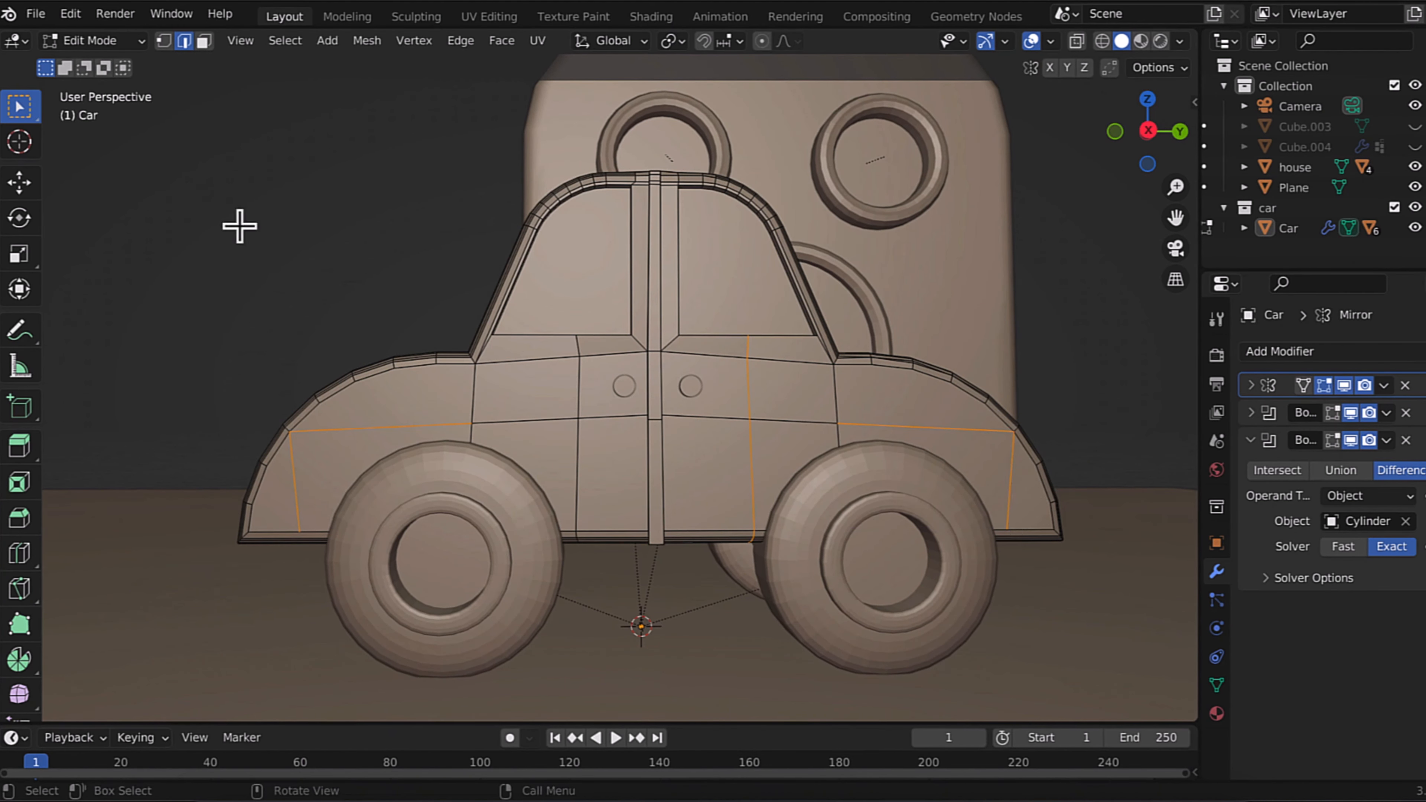
Step: Save the file and check how the car body's new cuts shade in Object Mode
key(Tab)
key(ctrl+s)
middle_drag(449, 342, 463, 374)
click(534, 434)
right_click(536, 435)
click(537, 436)
mouse_move(597, 471)
middle_down()
mouse_move(602, 437)
mouse_move(605, 452)
middle_up()
key(Tab)
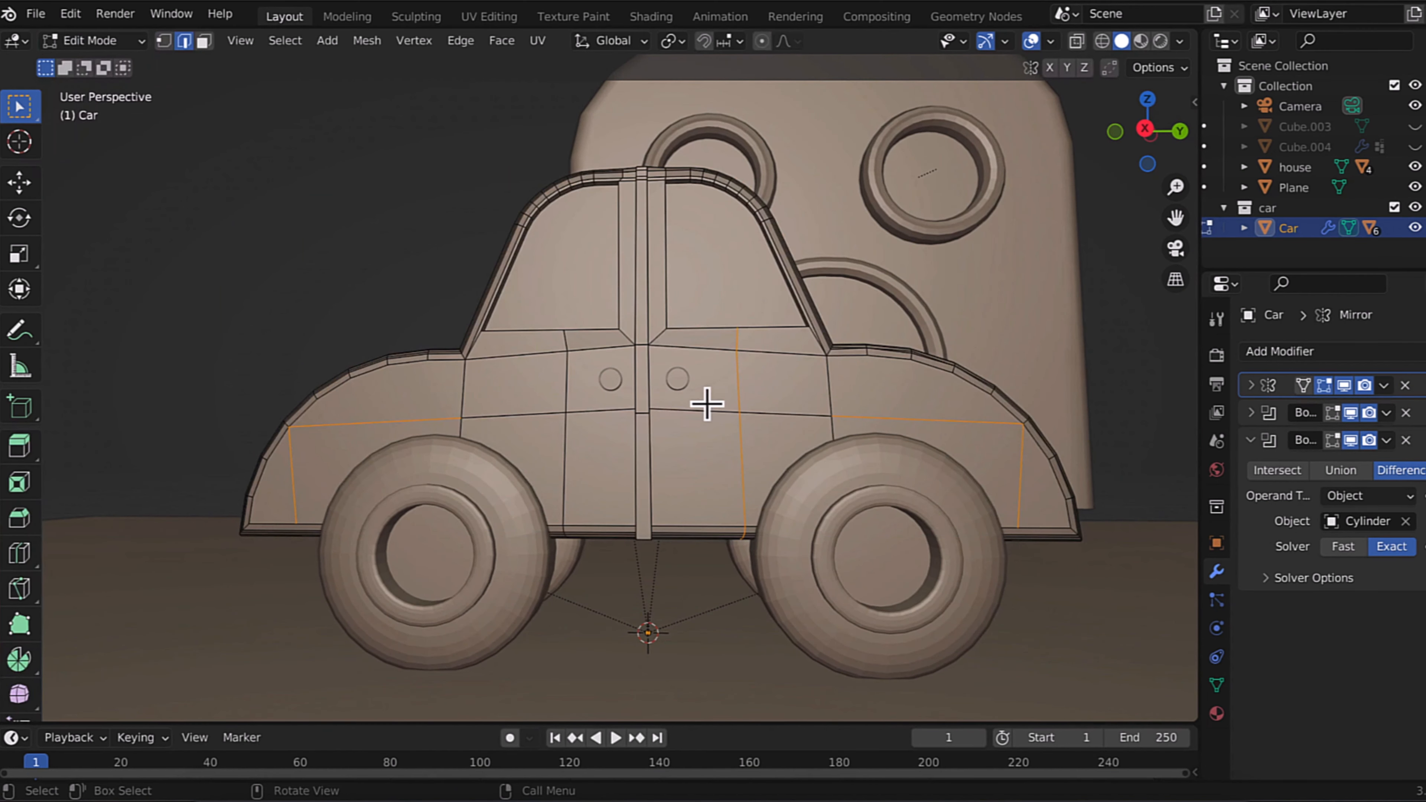
Step: Add further vertical loop cuts through the car's front and rear doors and save the file
click(541, 349)
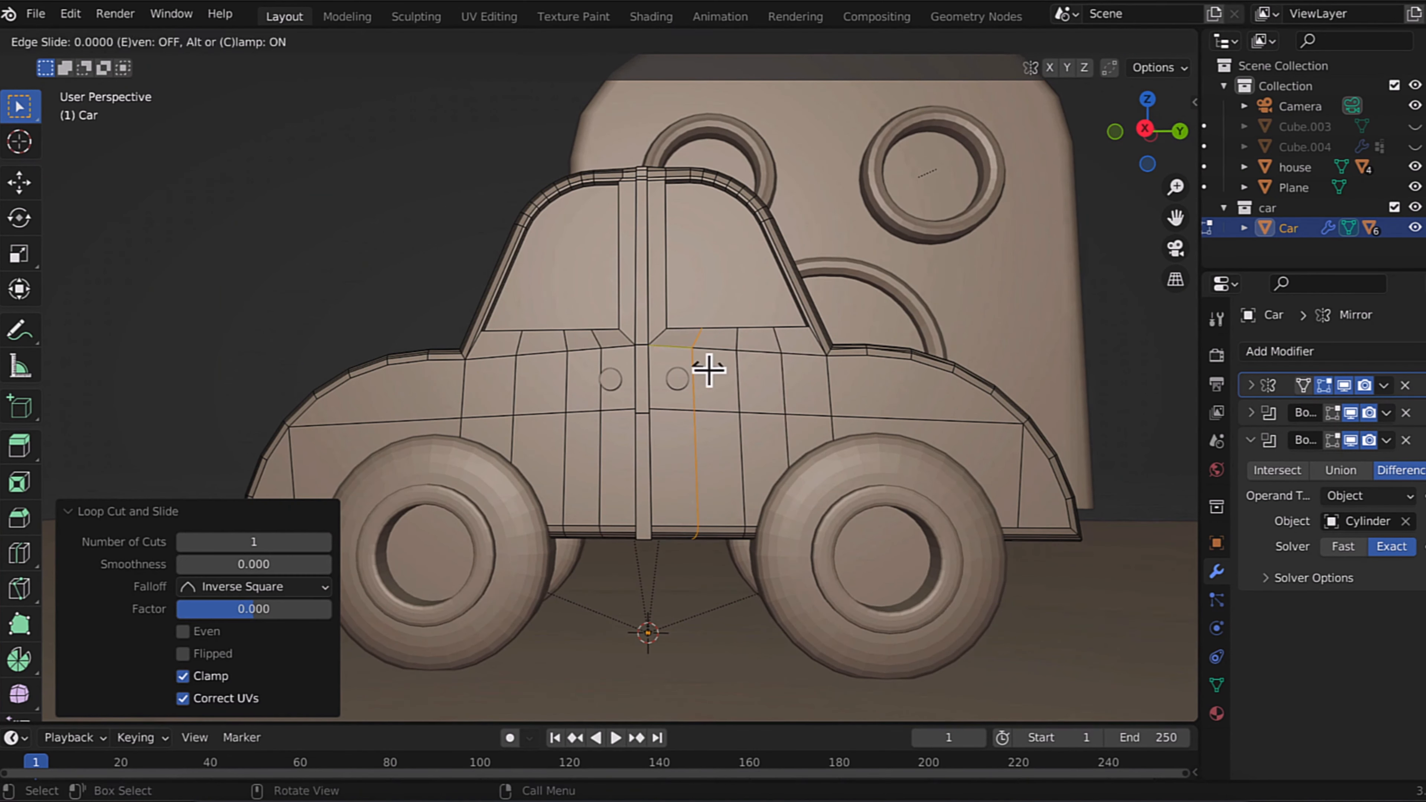
key(Tab)
right_click(582, 254)
click(583, 254)
middle_drag(614, 414, 605, 414)
key(ctrl+s)
Step: Apply Shade Smooth to the front and rear wheels and save the file
click(478, 503)
middle_drag(477, 503, 663, 600)
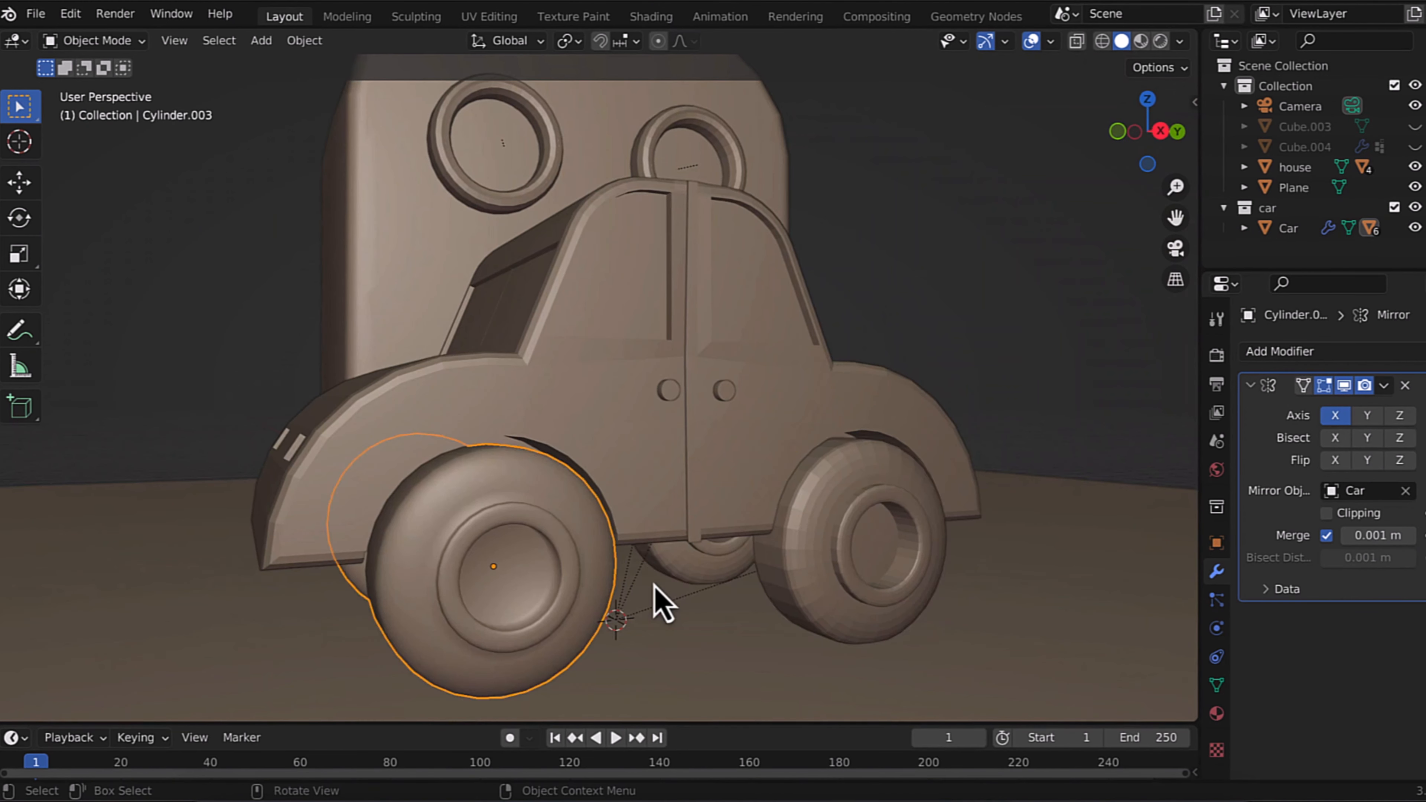
click(851, 447)
right_click(853, 432)
click(852, 431)
click(968, 387)
key(ctrl+s)
middle_drag(967, 388, 967, 386)
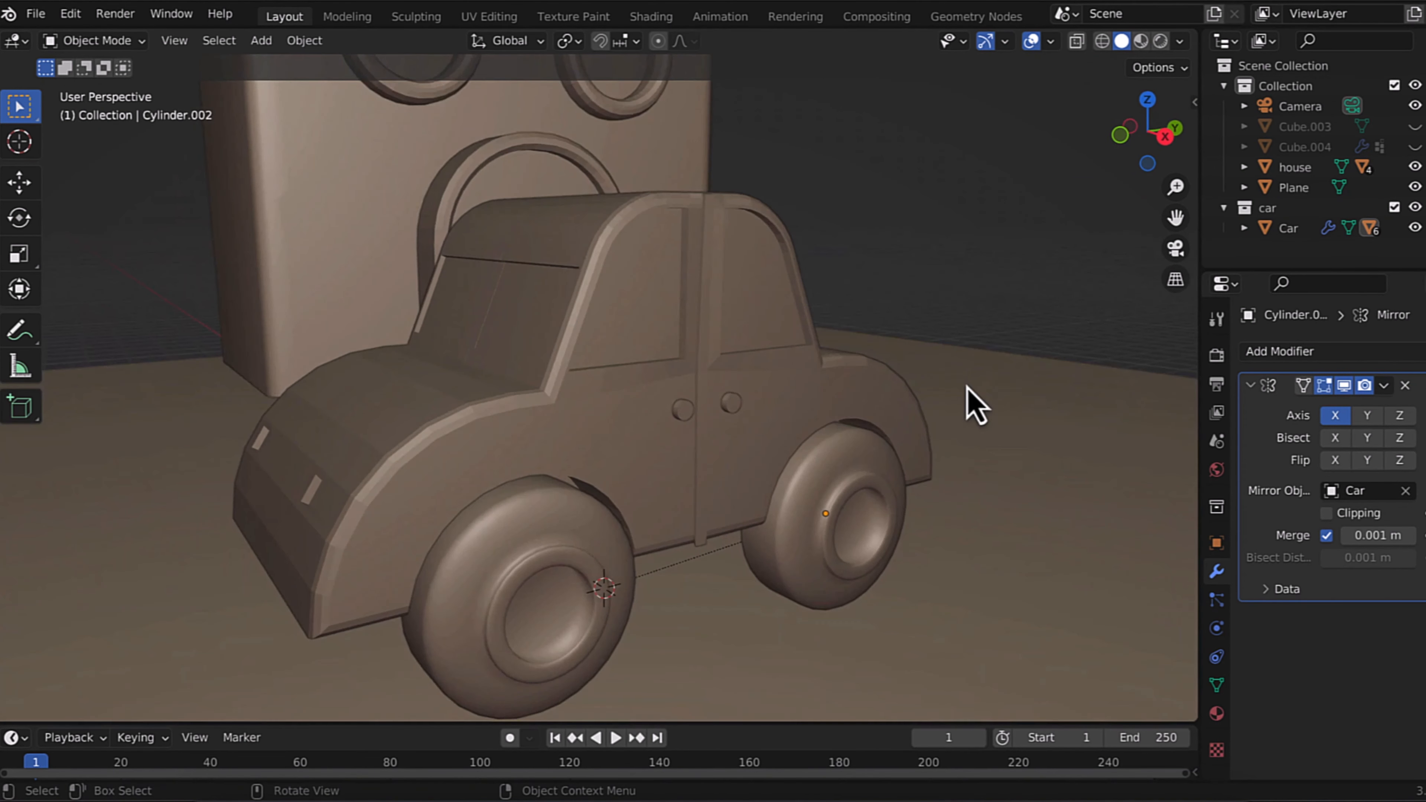
Step: Hide the wheel objects Cylinder.002 and Cylinder.003 in the viewport
click(967, 388)
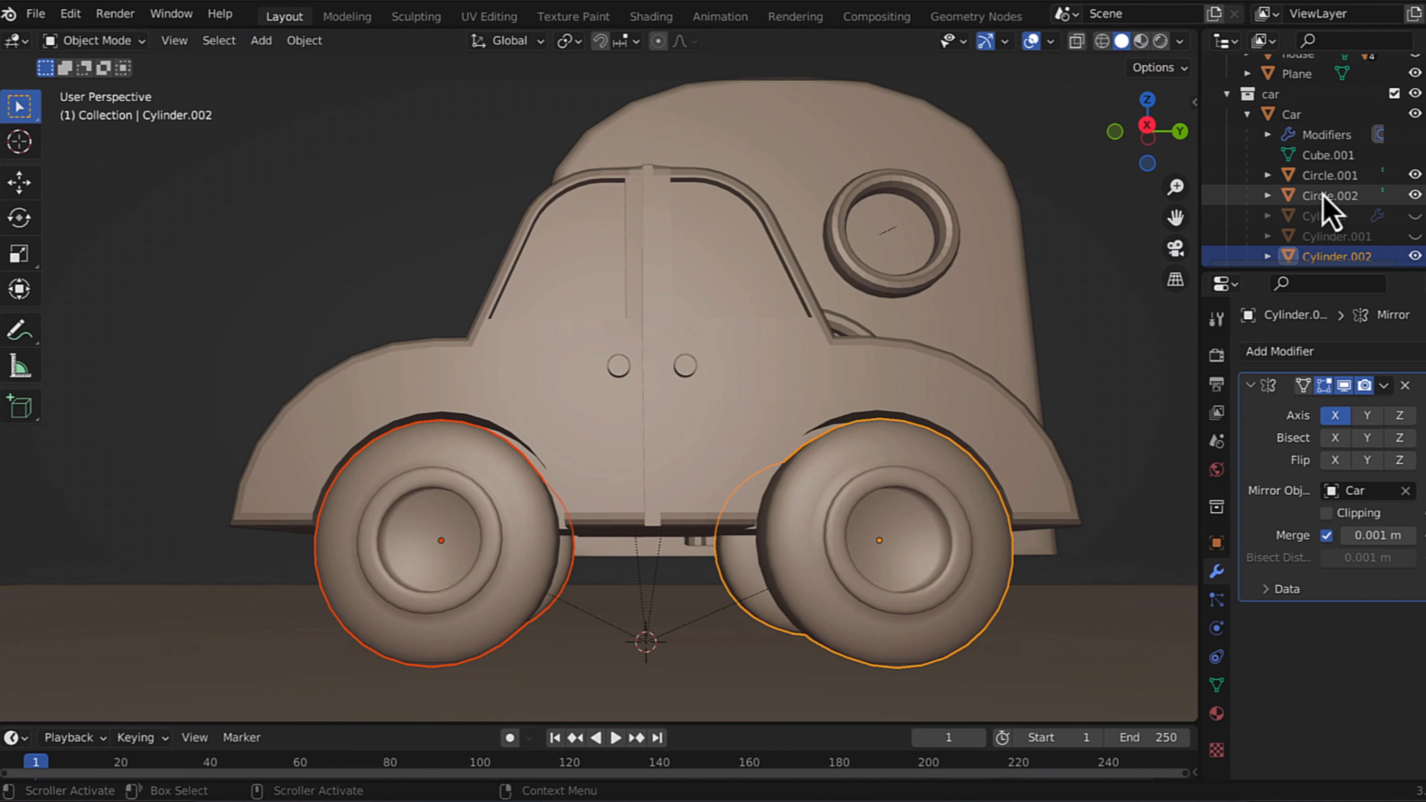
scroll(1330, 208, down, 1)
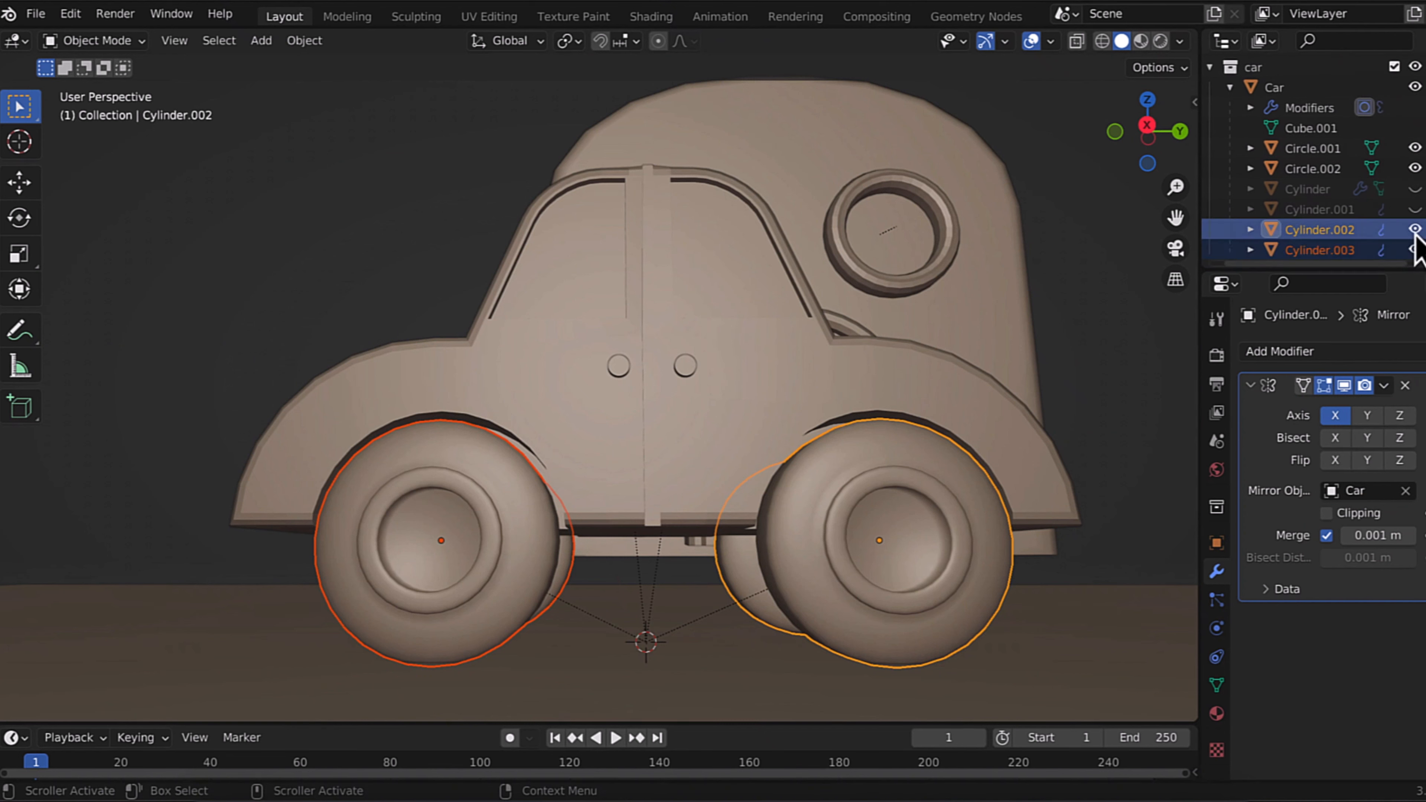
click(1415, 229)
click(1415, 249)
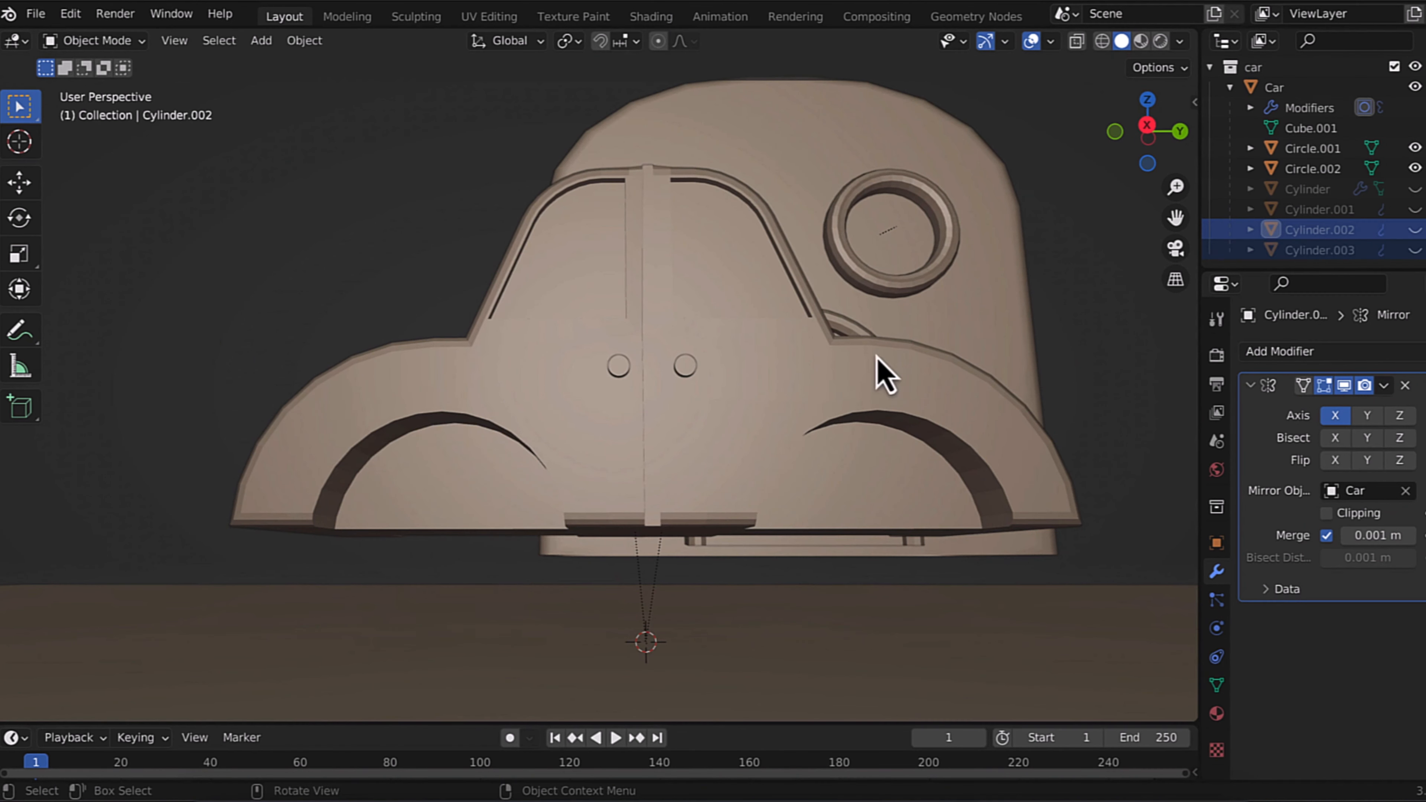
Step: Apply both Boolean modifiers on the Car object so the wheel arches are cut into its mesh
click(530, 400)
key(Tab)
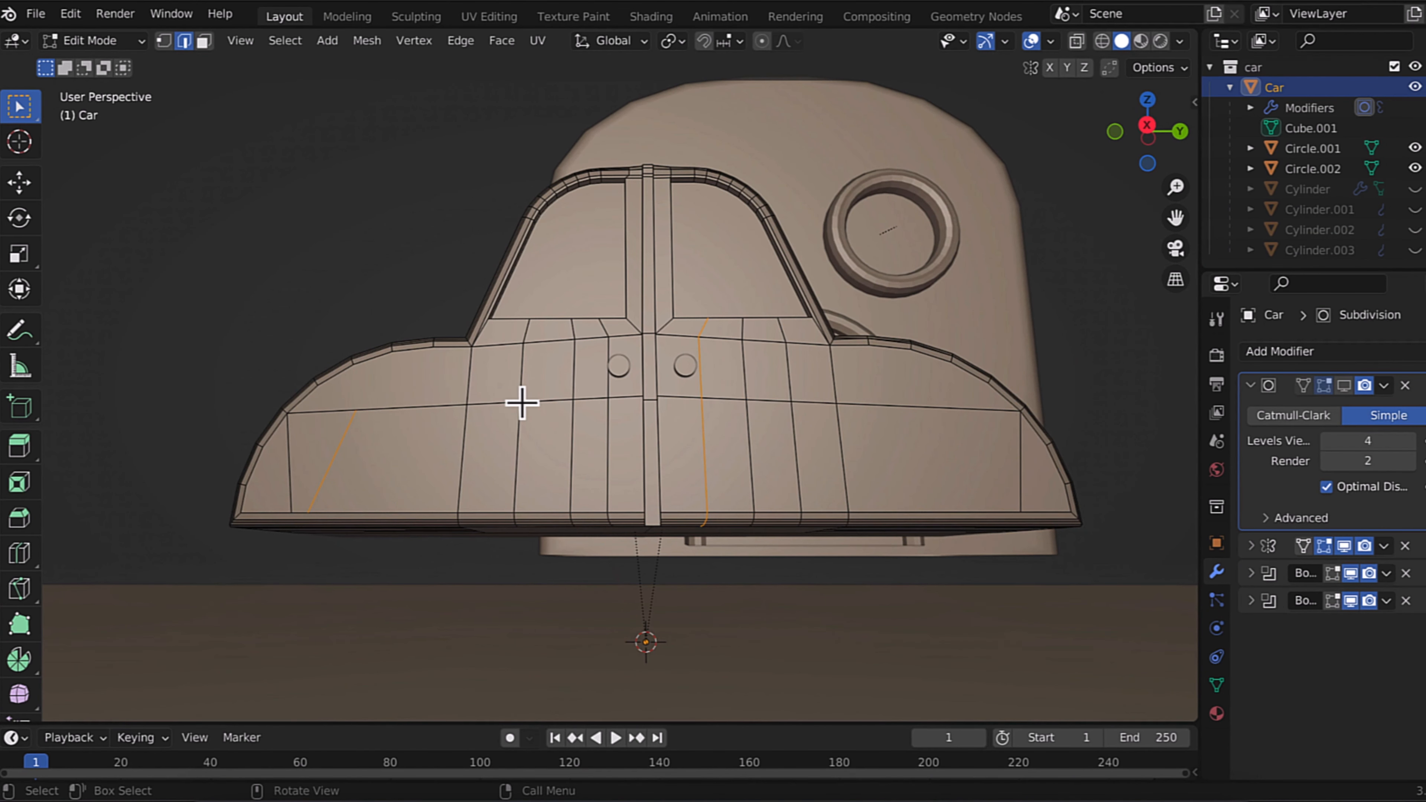
key(Tab)
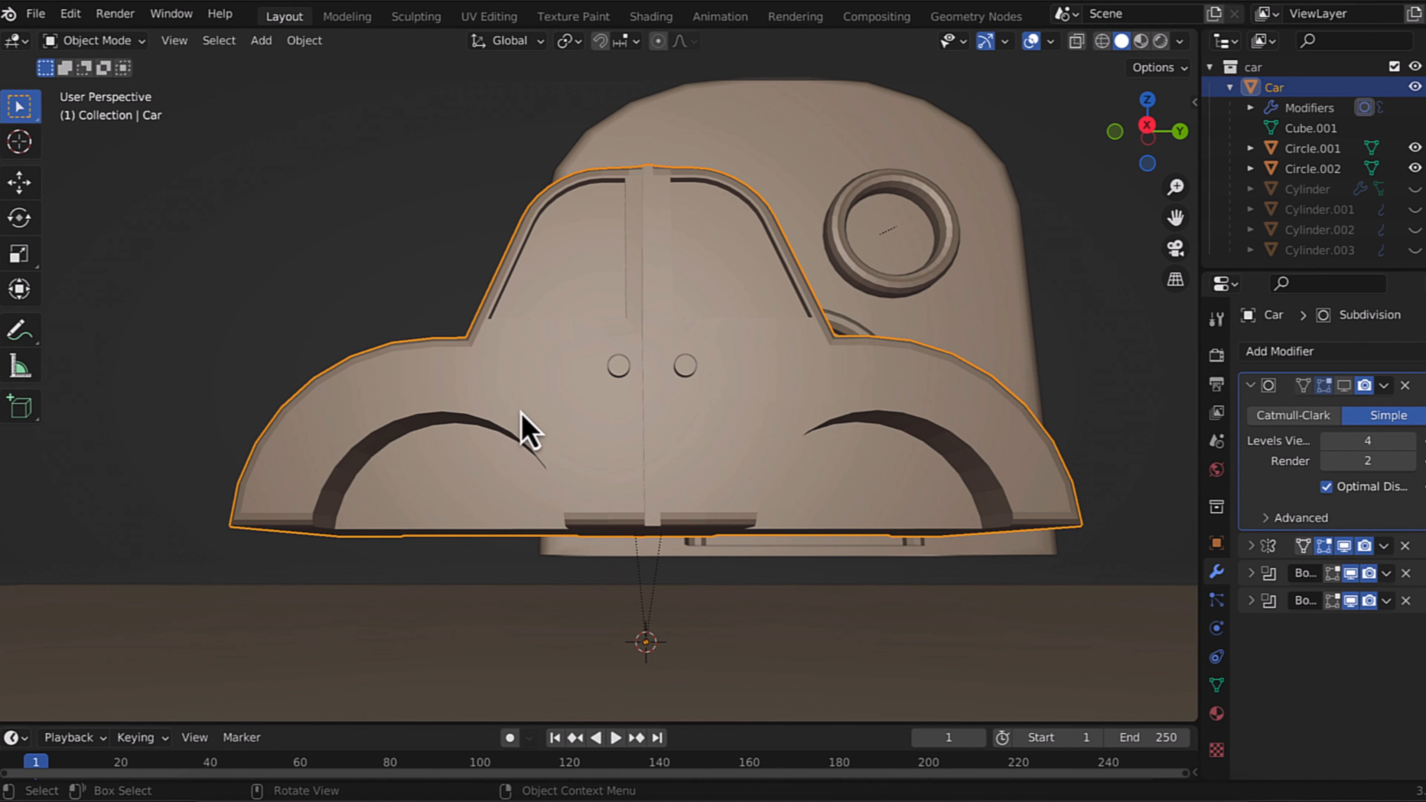
click(1387, 573)
click(1353, 592)
click(1386, 573)
click(1370, 592)
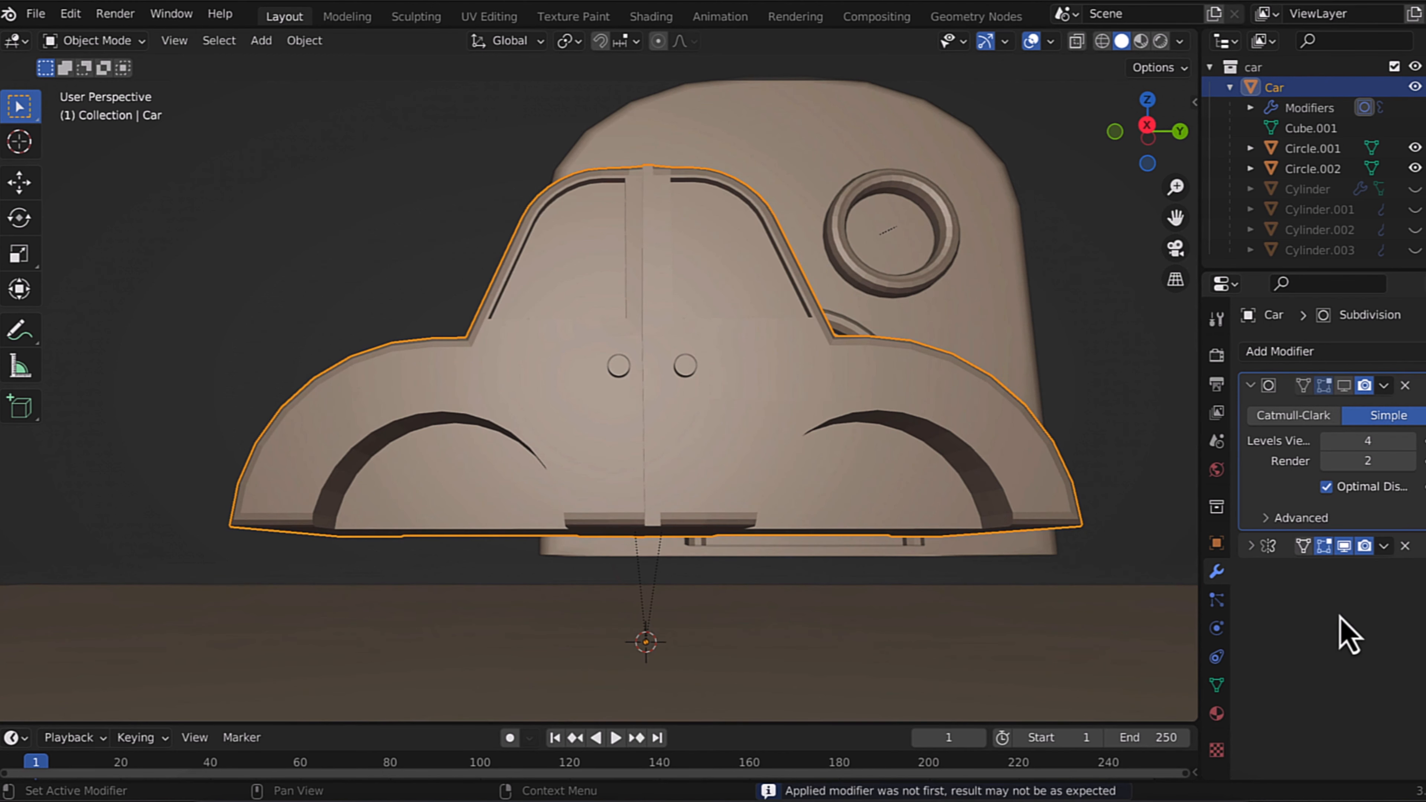
Step: Extrude the inner faces of the front wheel arch along their normals and check the car's shading
key(Tab)
middle_drag(1019, 484, 445, 471)
key(3)
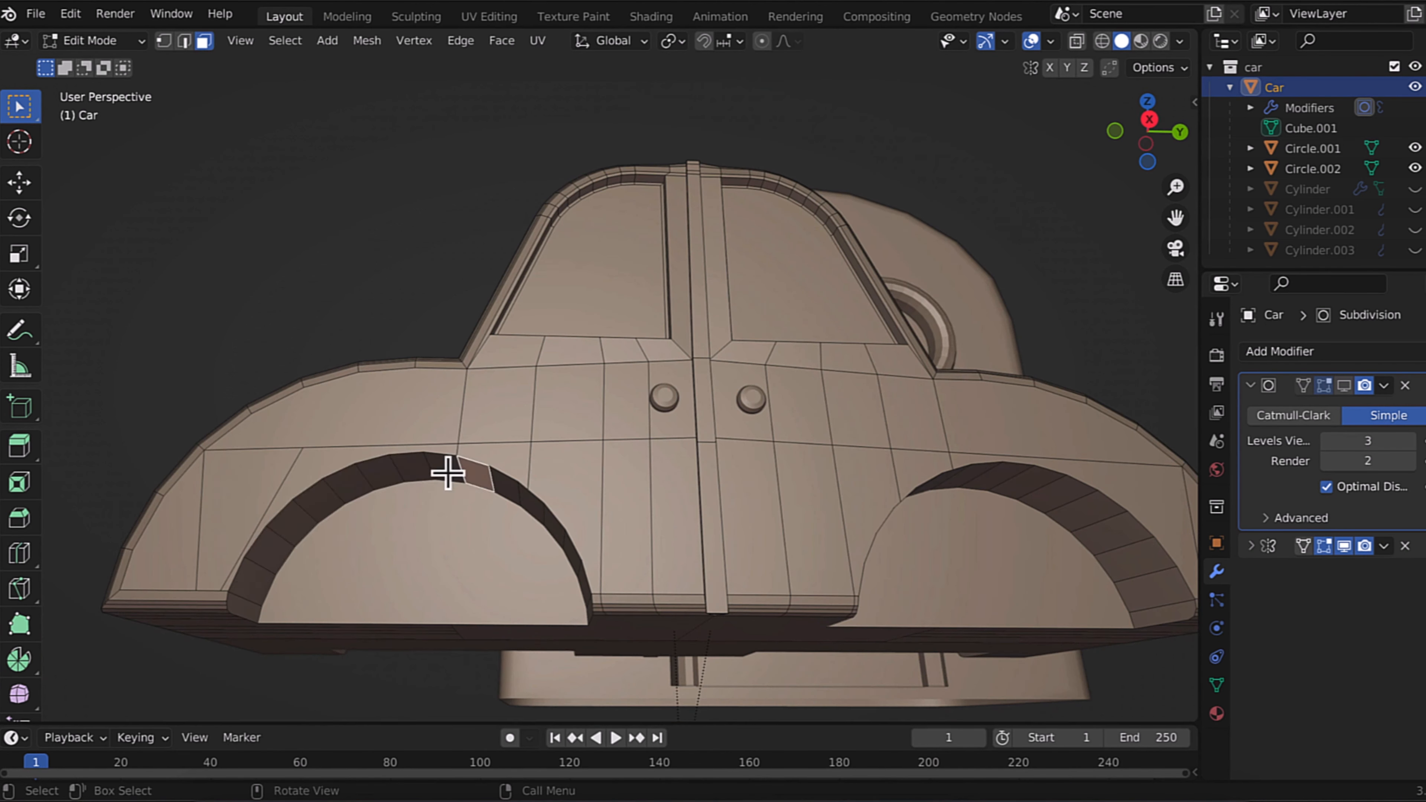
click(423, 469)
ctrl+click(245, 604)
ctrl+click(587, 610)
middle_drag(555, 529, 509, 462)
key(alt+s)
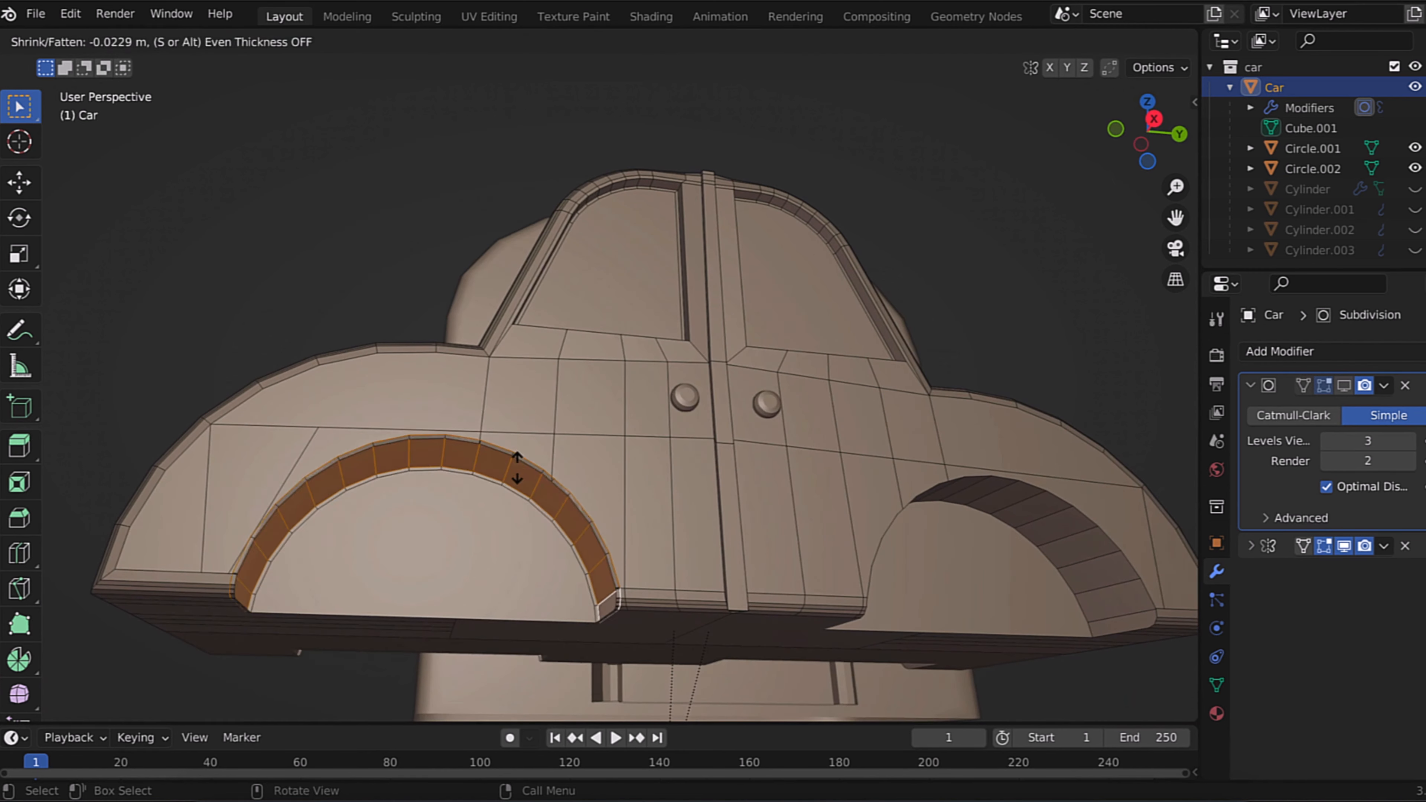
click(477, 494)
key(Tab)
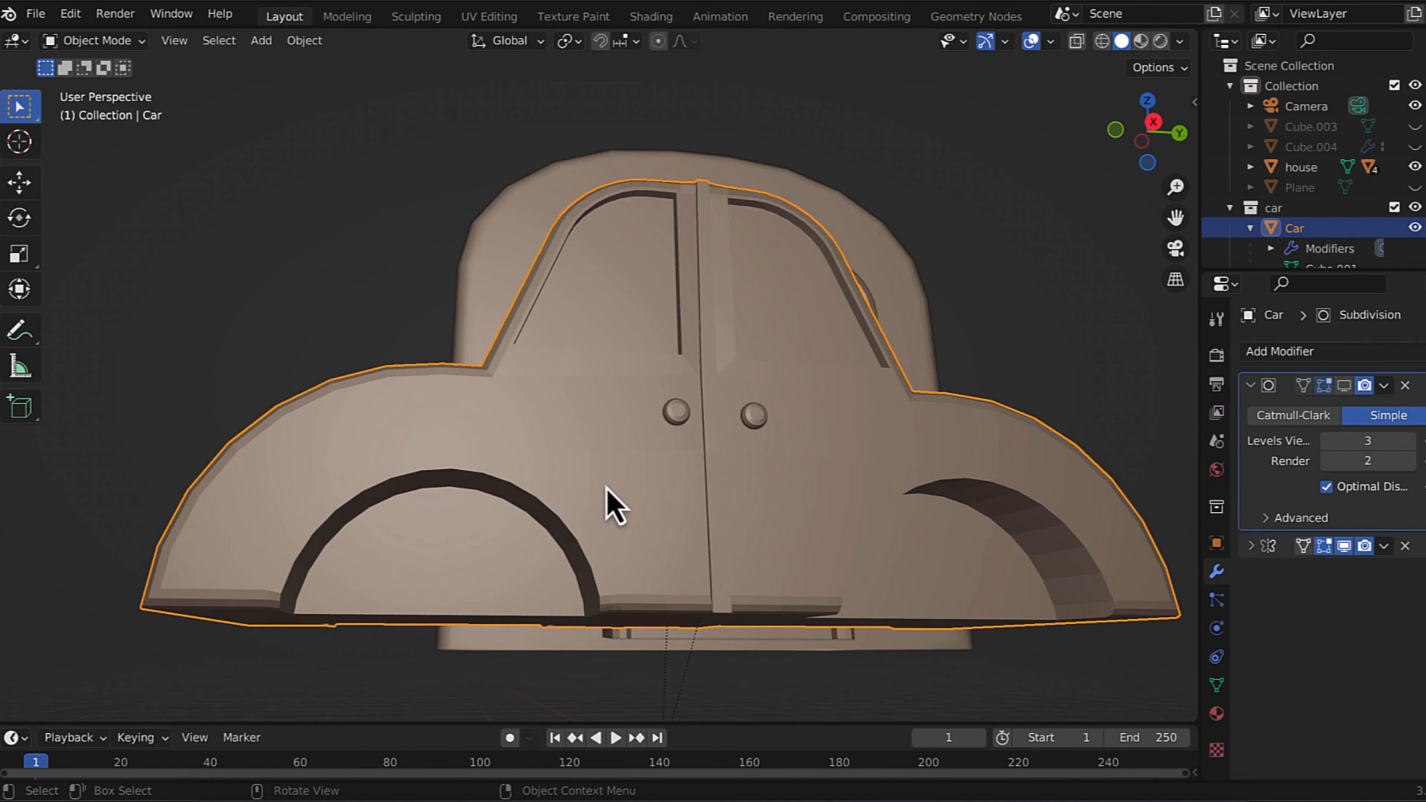
right_click(611, 483)
click(595, 432)
Step: Extrude the inner faces of the rear wheel arch along their normals
middle_drag(597, 538, 672, 373)
key(Tab)
alt+shift+click(553, 415)
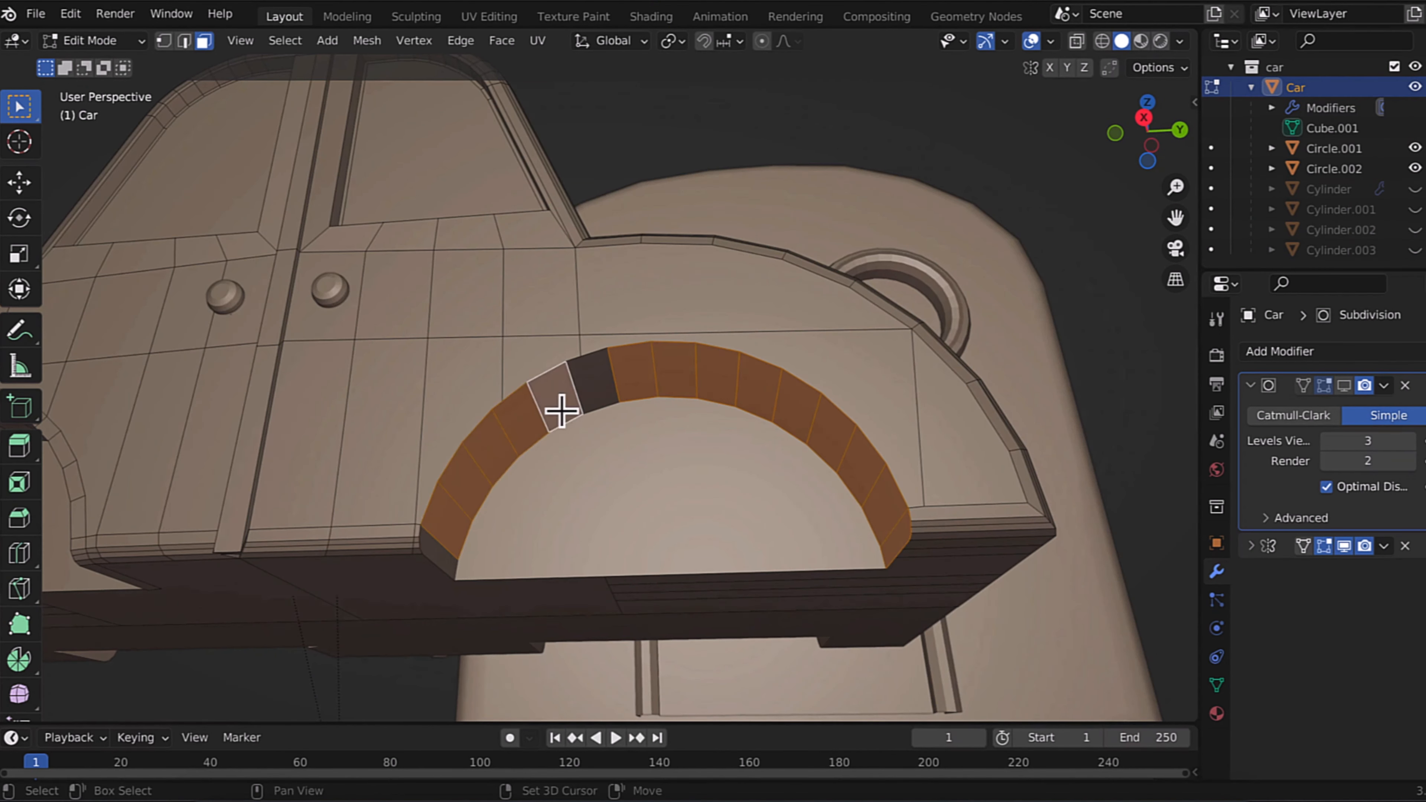
key(alt+e)
click(762, 490)
click(760, 462)
middle_drag(760, 461, 755, 489)
Step: Unhide Cylinder.002 and Cylinder.003 and try scaling both wheels to fit the arches
drag(1415, 250, 1415, 229)
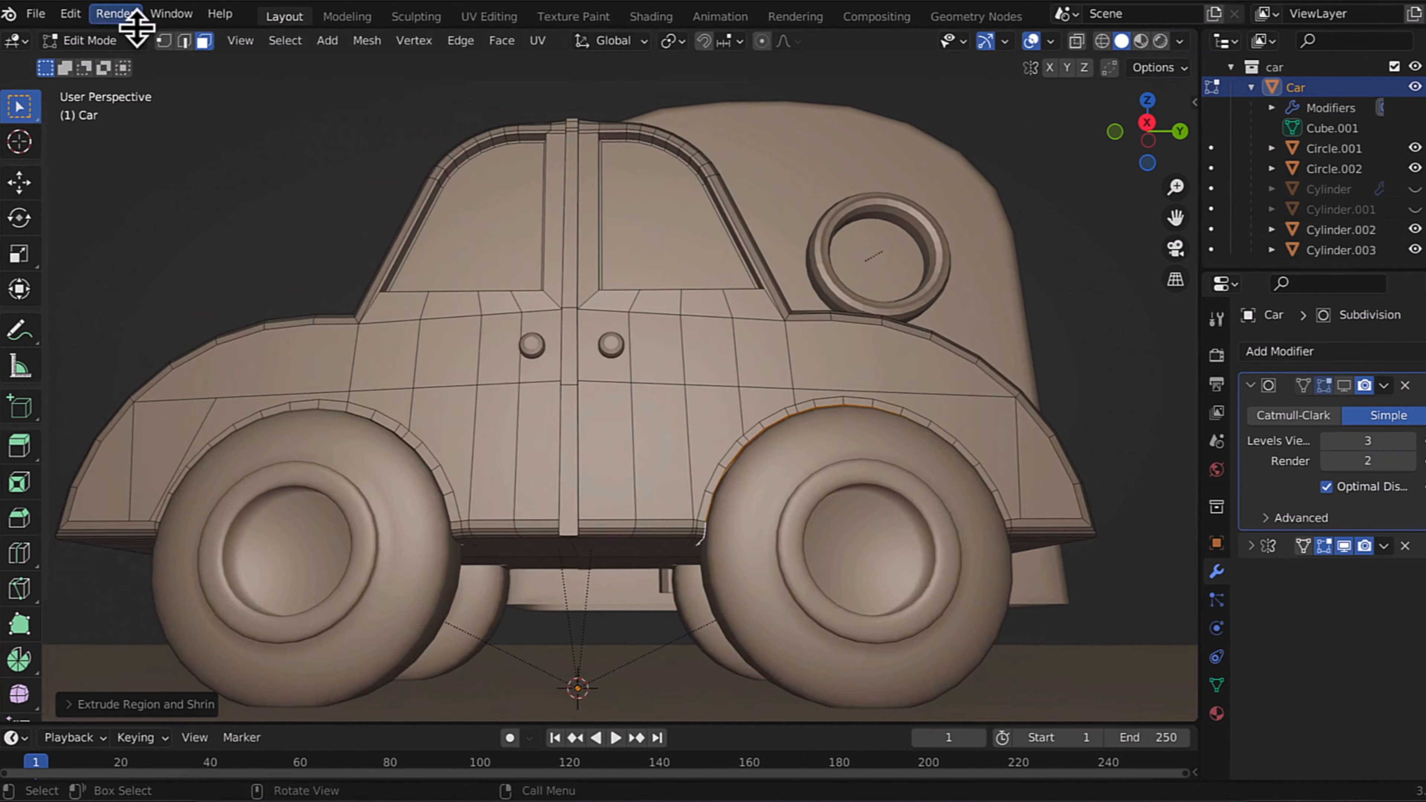
key(Tab)
click(747, 505)
shift+click(416, 505)
key(s)
right_click(732, 584)
Step: Shift the rear wheel along the Y axis to fit its arch and save the file
middle_drag(731, 584, 812, 599)
click(812, 599)
key(g)
key(y)
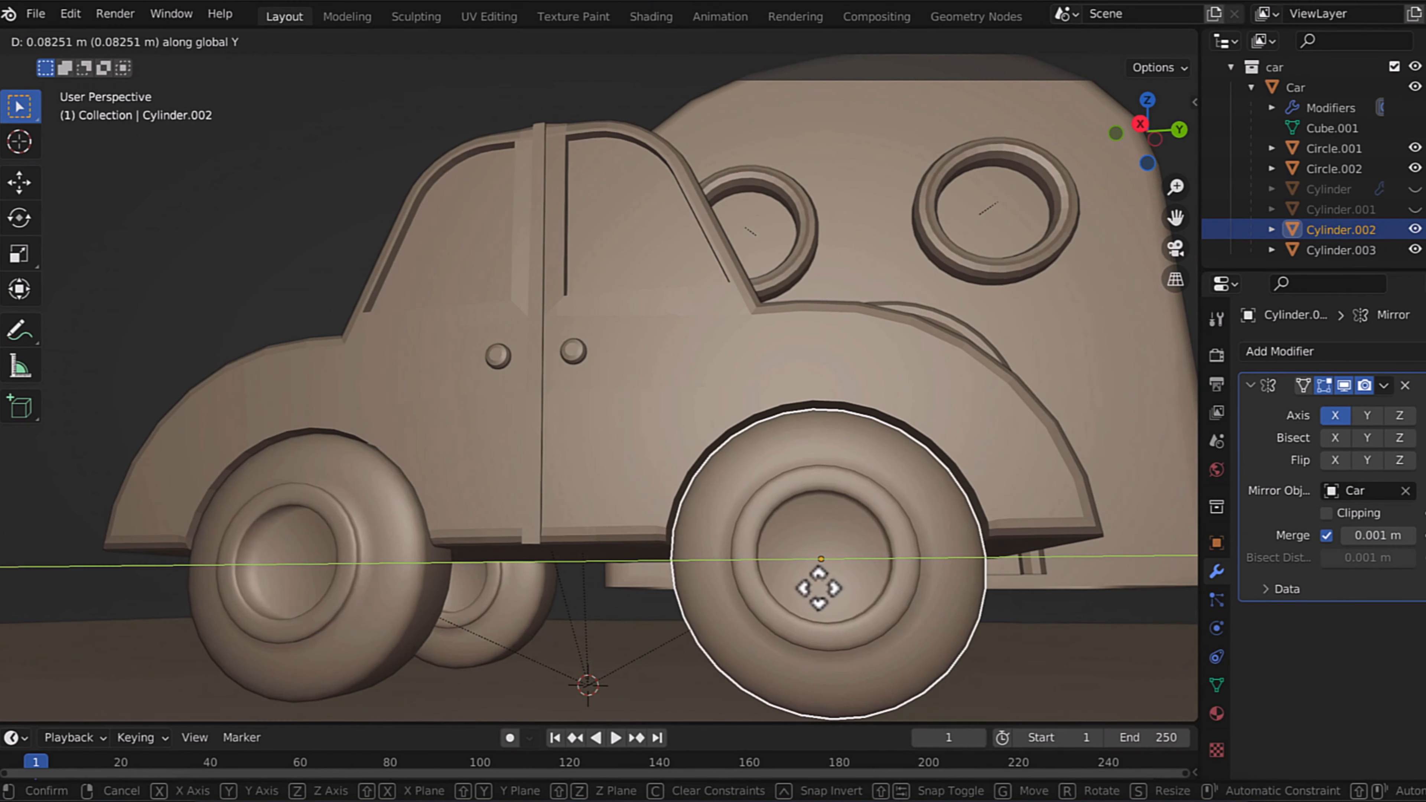
right_click(379, 592)
click(700, 589)
key(ctrl+s)
Step: Dissolve the extra edges on the car's side near the door pillar
middle_drag(583, 615, 712, 463)
click(711, 464)
key(Tab)
scroll(711, 464, up, 5)
right_click(539, 755)
right_click(561, 587)
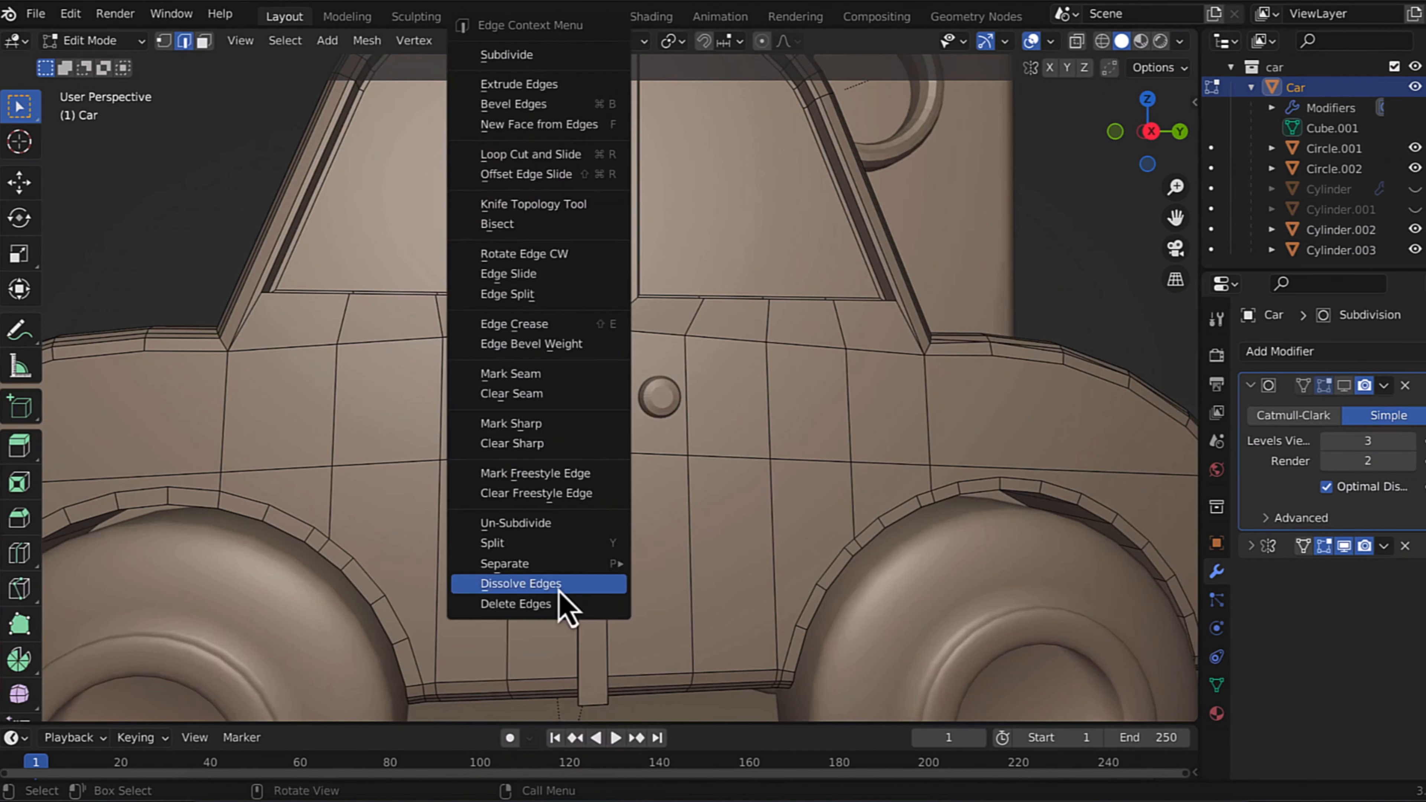
click(521, 584)
Step: Reposition the vertices on the edge line above the front and rear door handles
key(1)
middle_drag(617, 506, 561, 478)
click(667, 358)
key(g)
click(286, 363)
Step: Knife-cut a horizontal edge line just below both side windows
key(k)
scroll(281, 361, up, 1)
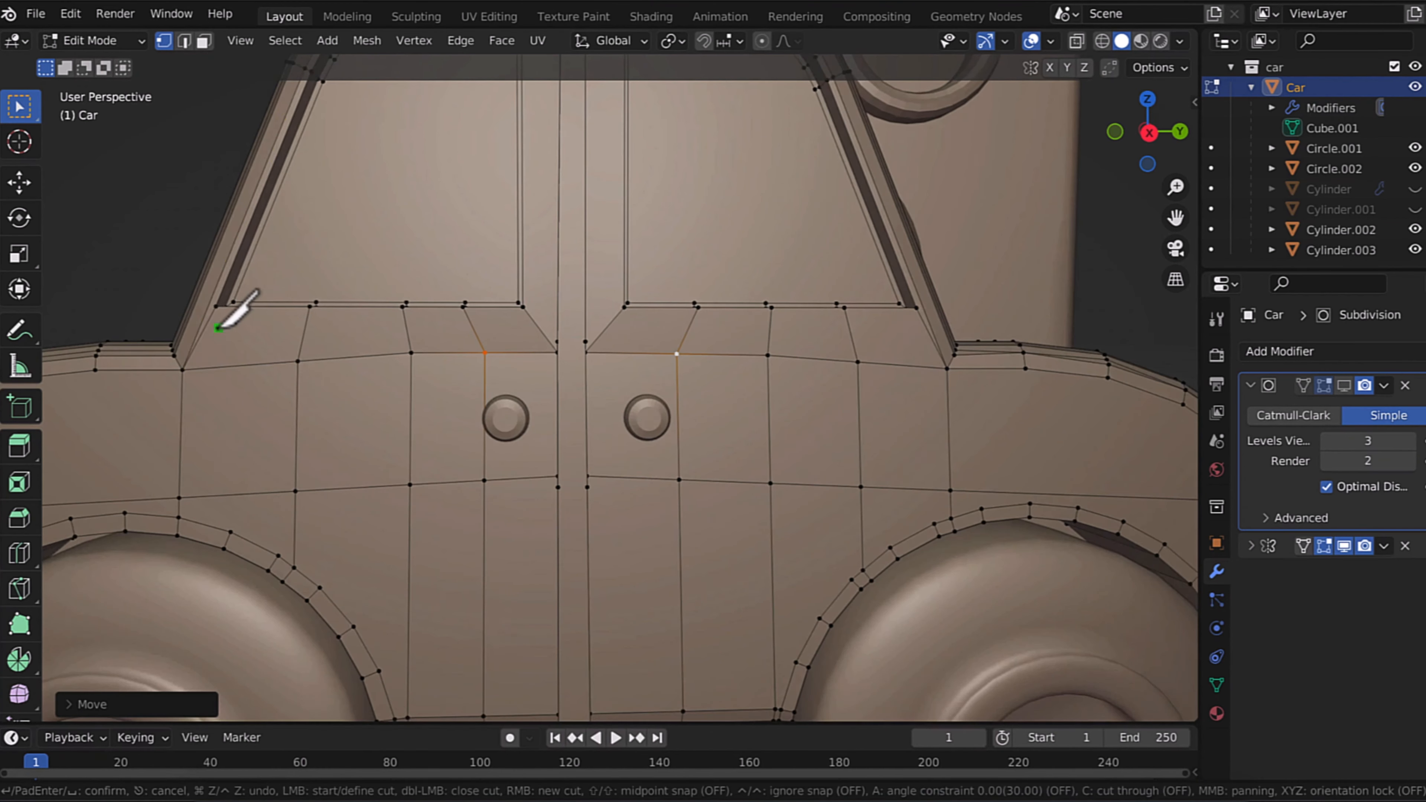
middle_drag(543, 325, 870, 329)
key(Return)
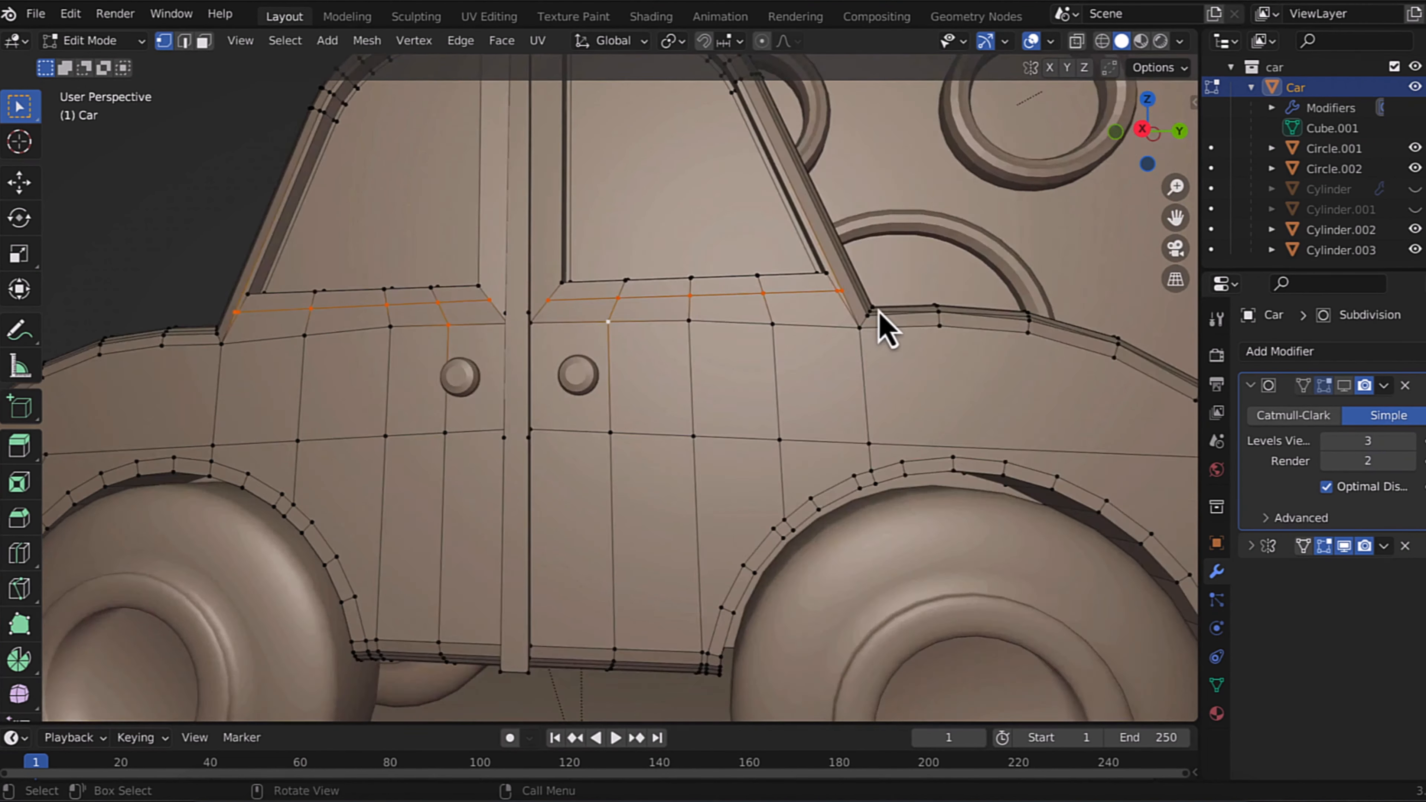
Step: Dissolve the surplus edges at the lower outer corners of both side windows and save the file
scroll(875, 318, up, 2)
key(2)
click(904, 294)
right_click(917, 583)
click(916, 583)
right_click(84, 587)
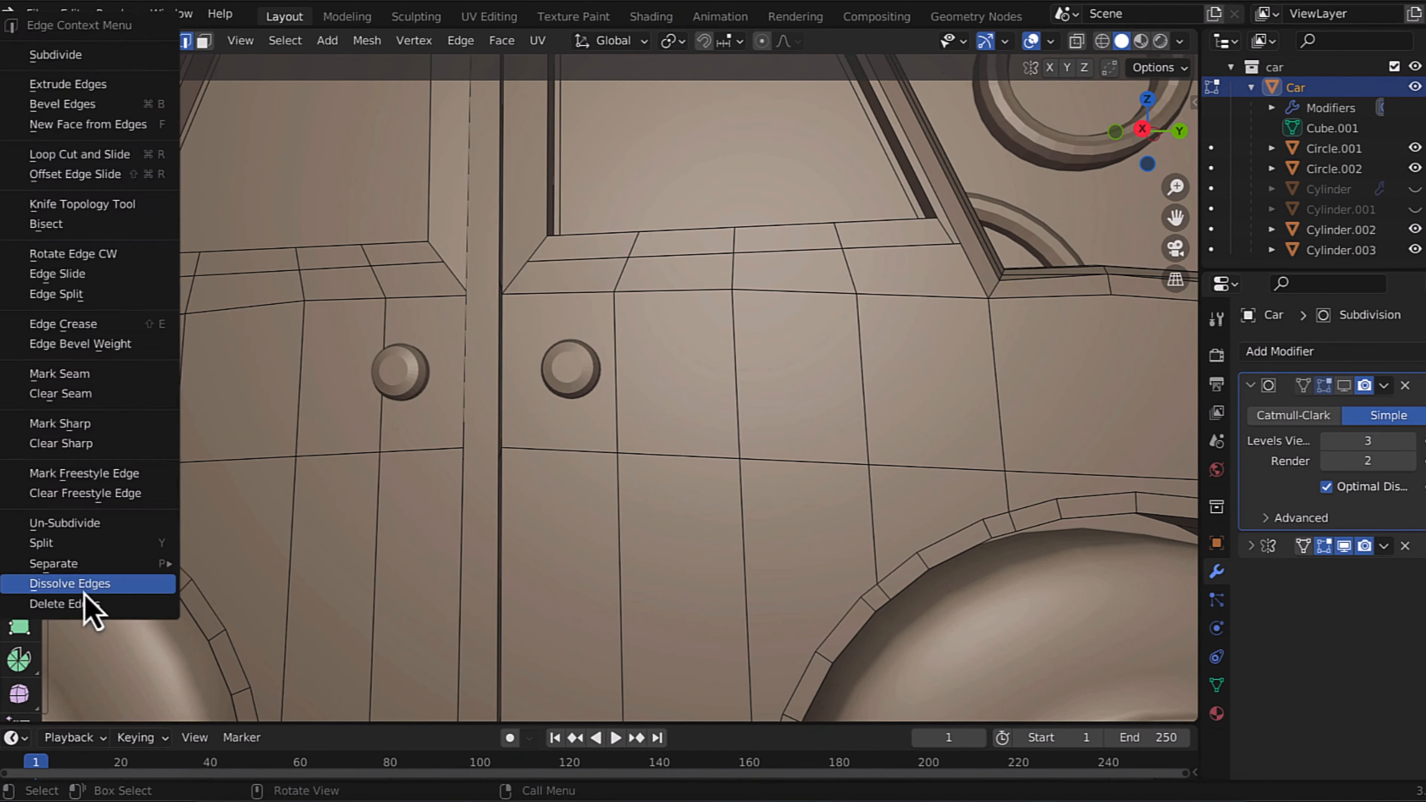
click(85, 587)
scroll(343, 485, down, 6)
key(ctrl+s)
scroll(620, 500, down, 2)
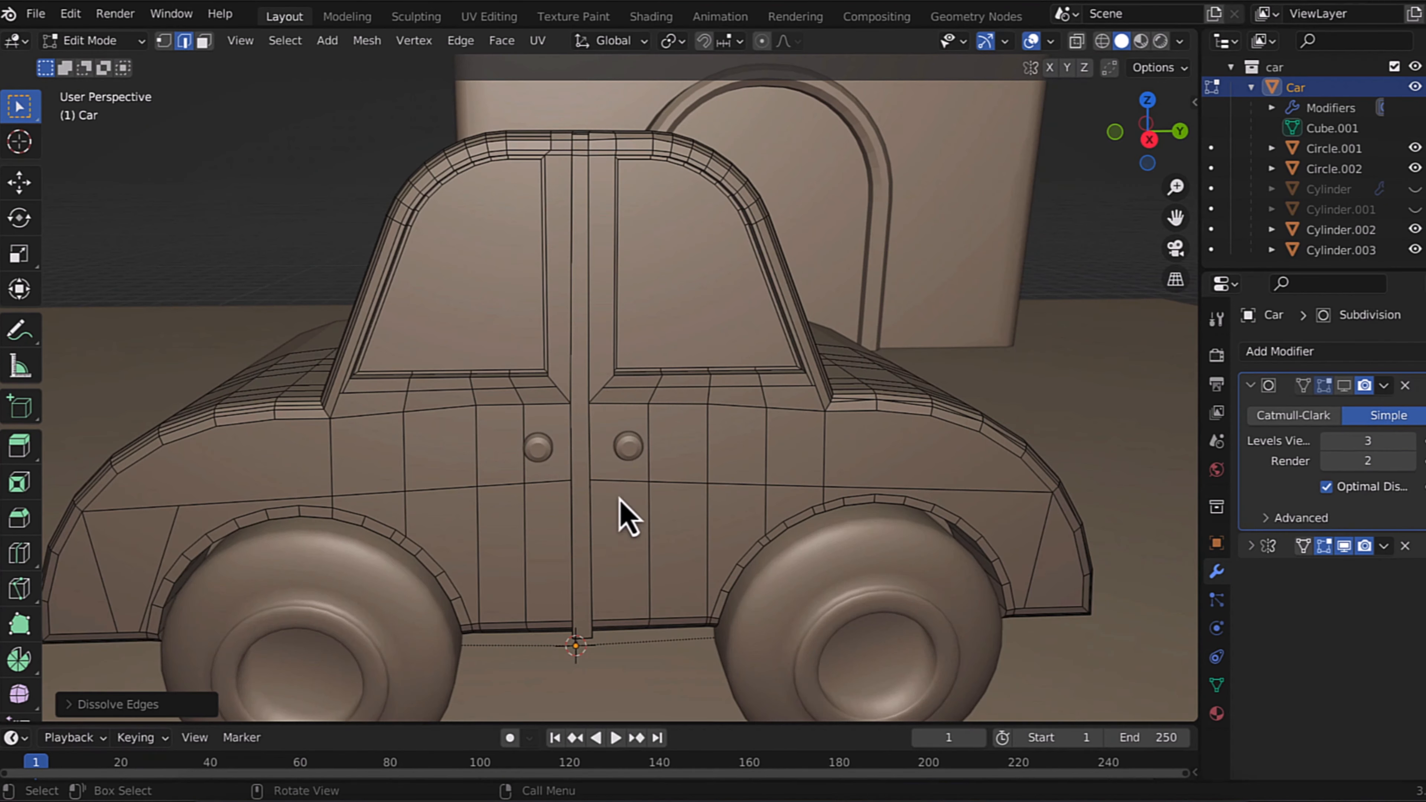
Step: Try Shade Smooth on the car body to check the side windows
key(Tab)
right_click(694, 462)
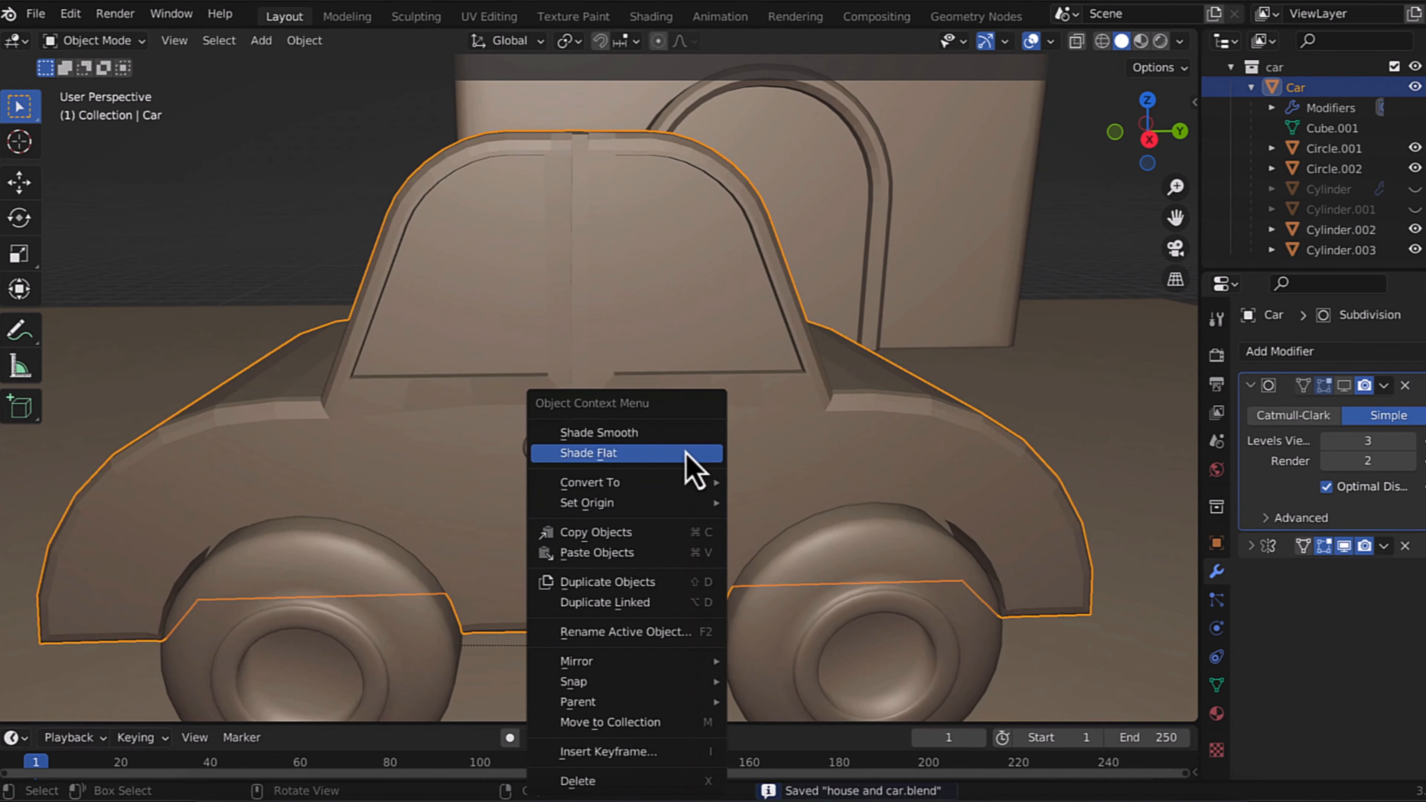
click(694, 437)
mouse_move(735, 396)
middle_down()
mouse_move(738, 408)
mouse_move(745, 376)
middle_up()
Step: Inset the faces of the car's rear window and windshield and save the file
key(Tab)
key(3)
click(589, 366)
key(i)
right_click(591, 449)
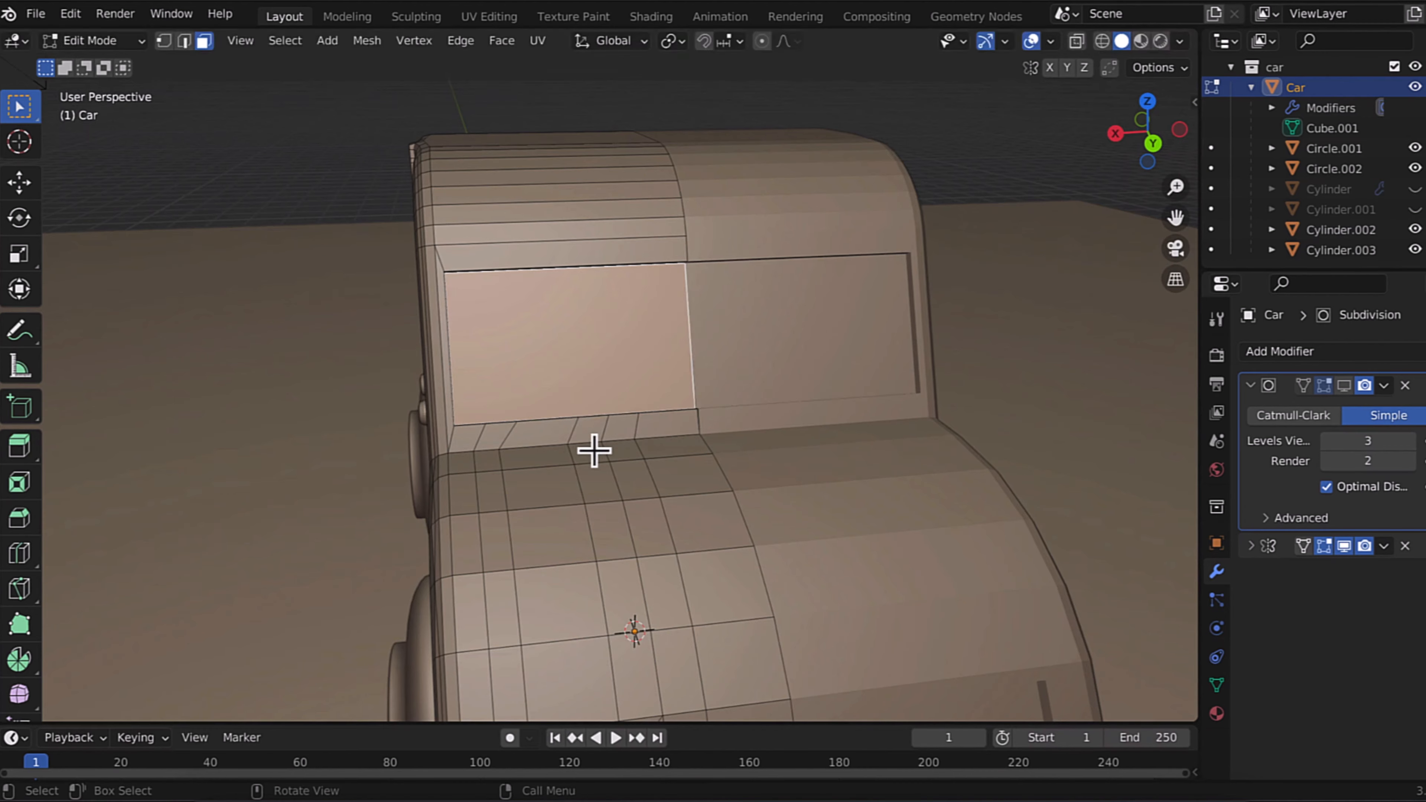
middle_drag(592, 449, 592, 449)
key(i)
click(560, 293)
middle_drag(560, 293, 212, 95)
key(i)
click(583, 305)
key(ctrl+s)
Step: Dissolve the extra edges around the car's tail light and inset its face
key(2)
right_click(494, 583)
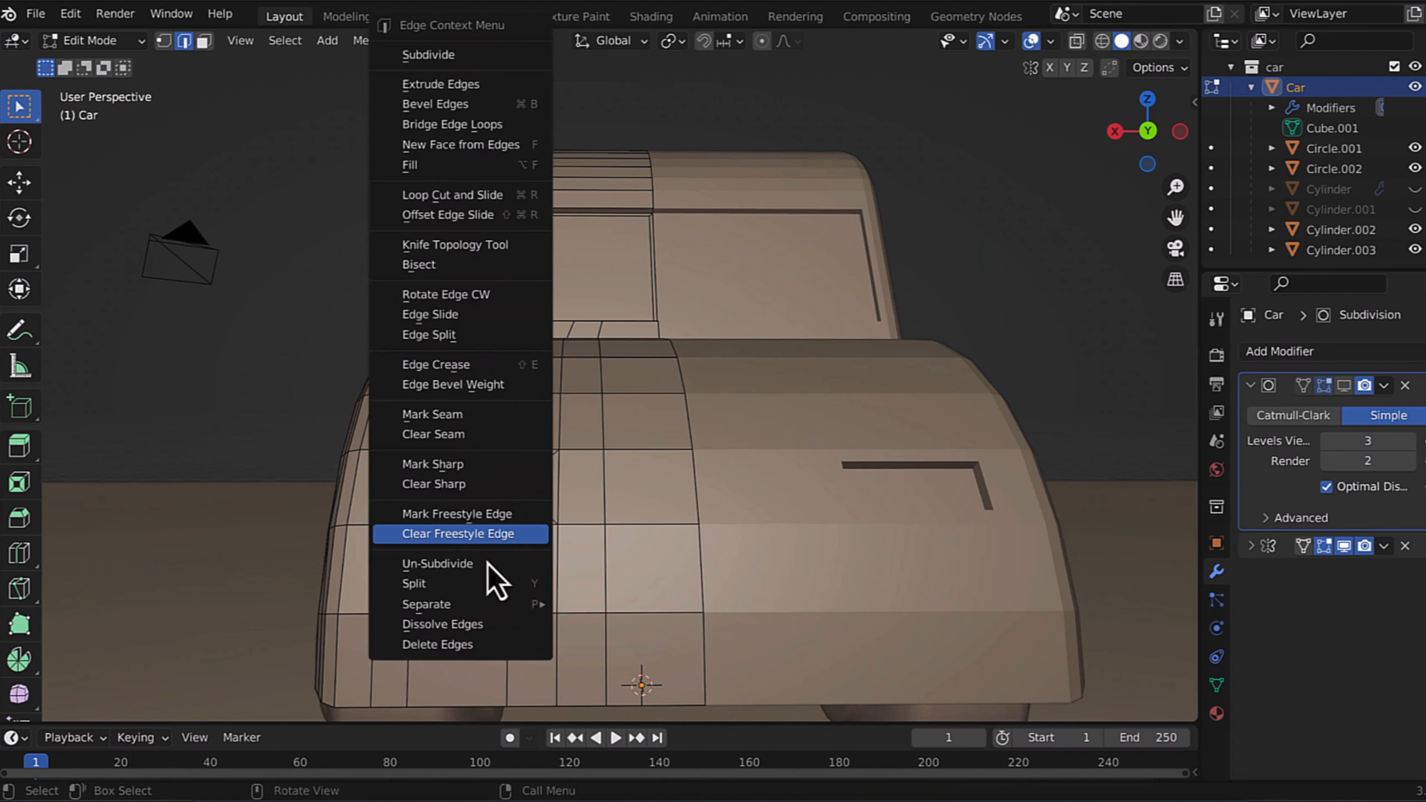
key(3)
click(467, 490)
key(i)
click(471, 524)
Step: Dissolve the leftover edges near the car's lights and save the file
middle_drag(471, 573, 719, 325)
key(2)
click(606, 562)
right_click(508, 629)
click(503, 623)
key(Tab)
key(ctrl+s)
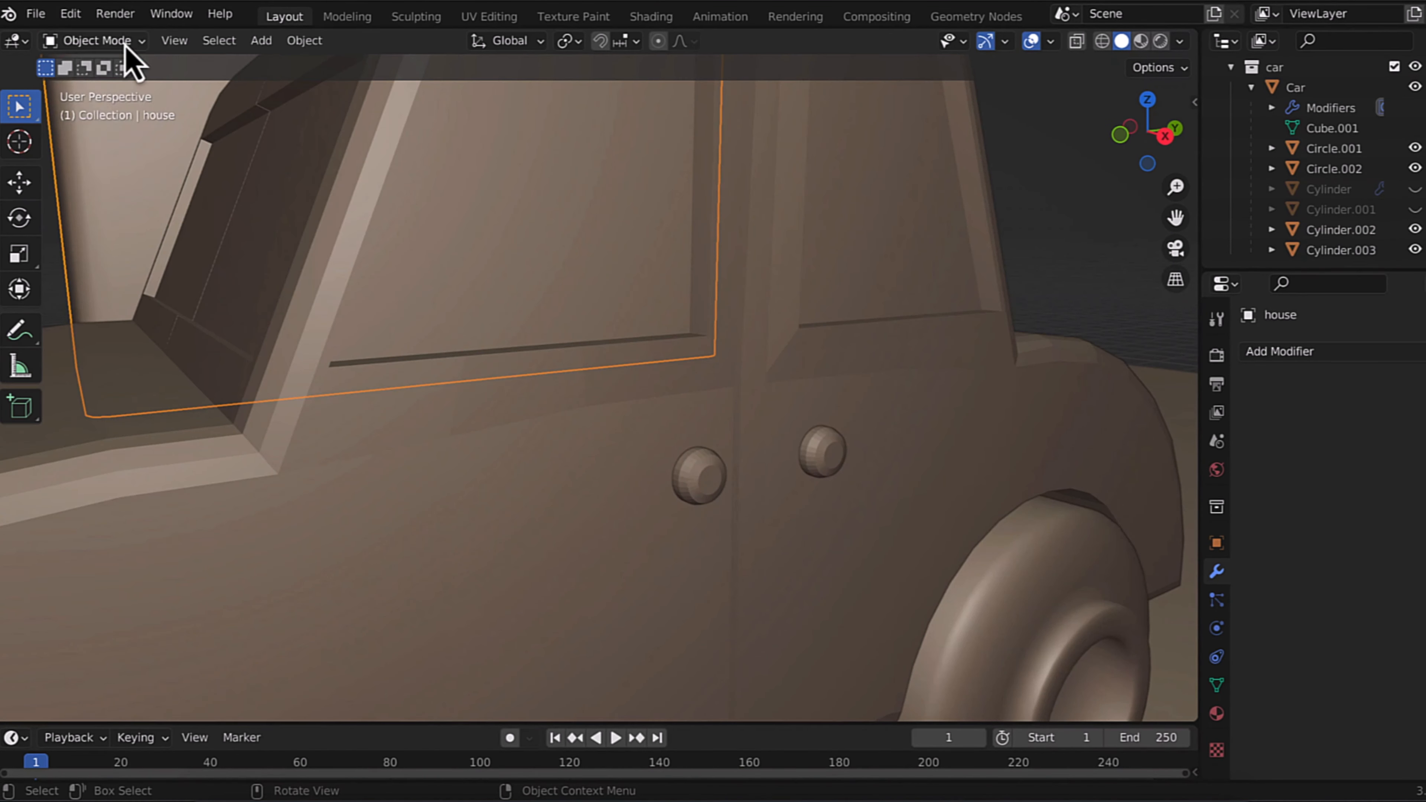
Step: Knife-cut new edges on the car's door pillar up to the roof rim
key(Tab)
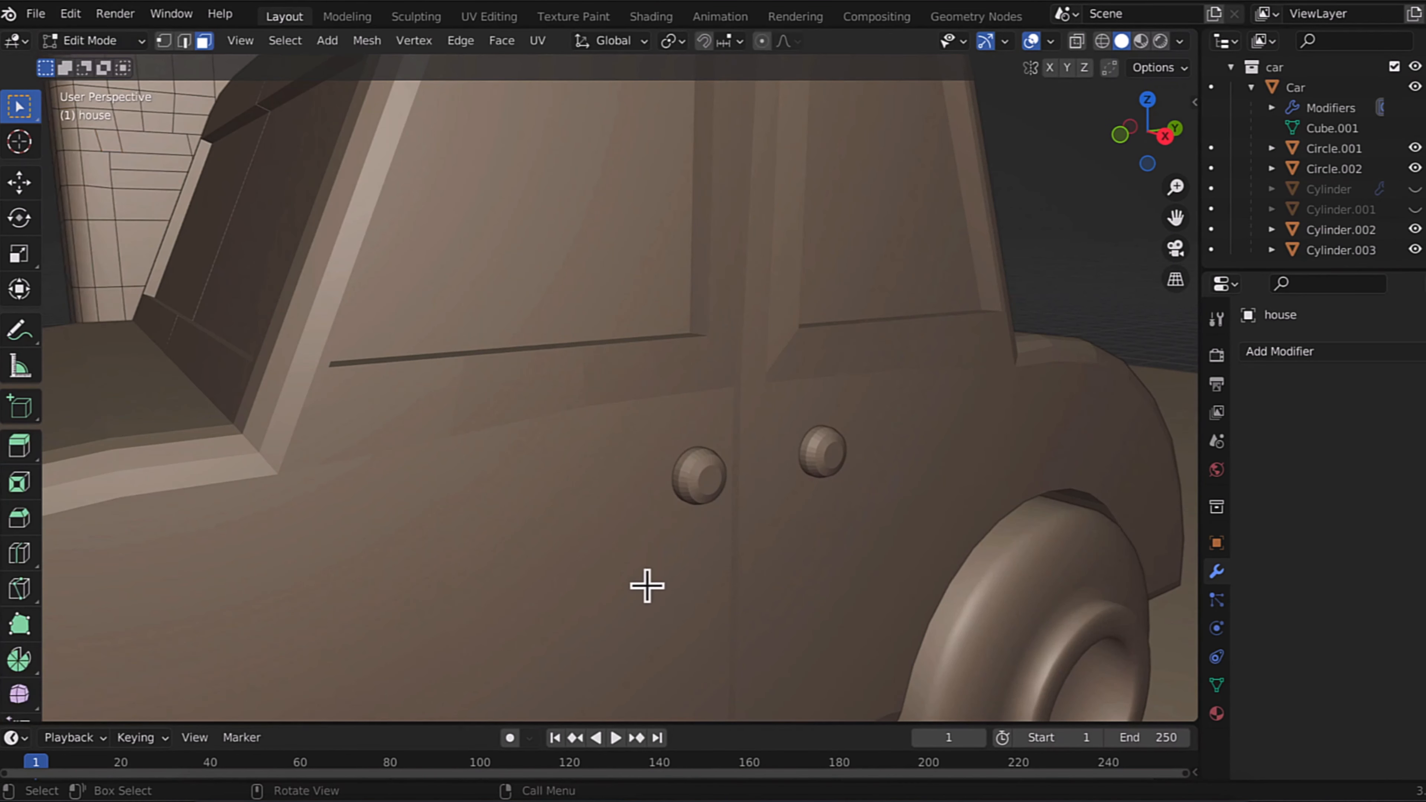
key(Tab)
click(793, 408)
key(Tab)
scroll(663, 322, down, 5)
scroll(663, 322, up, 2)
key(k)
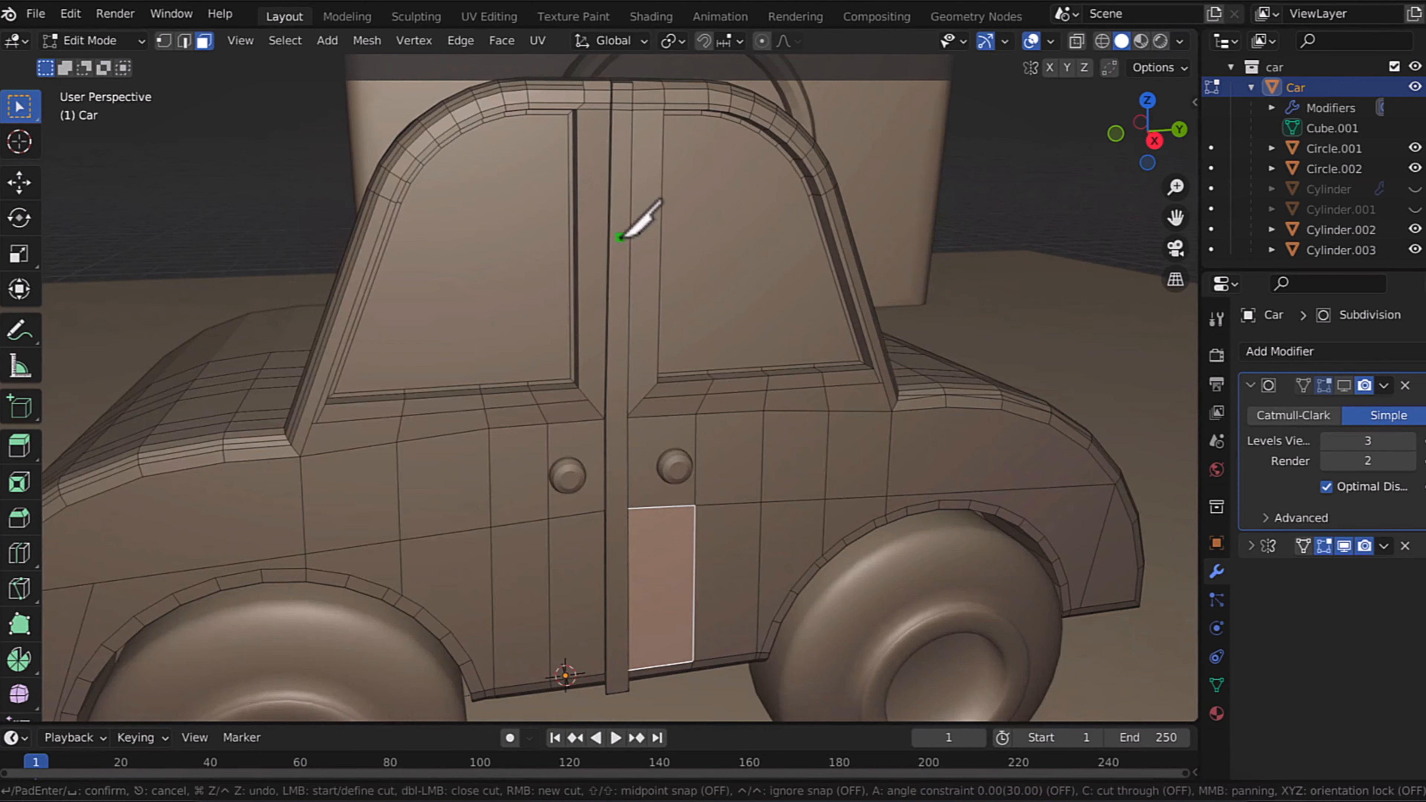
key(Return)
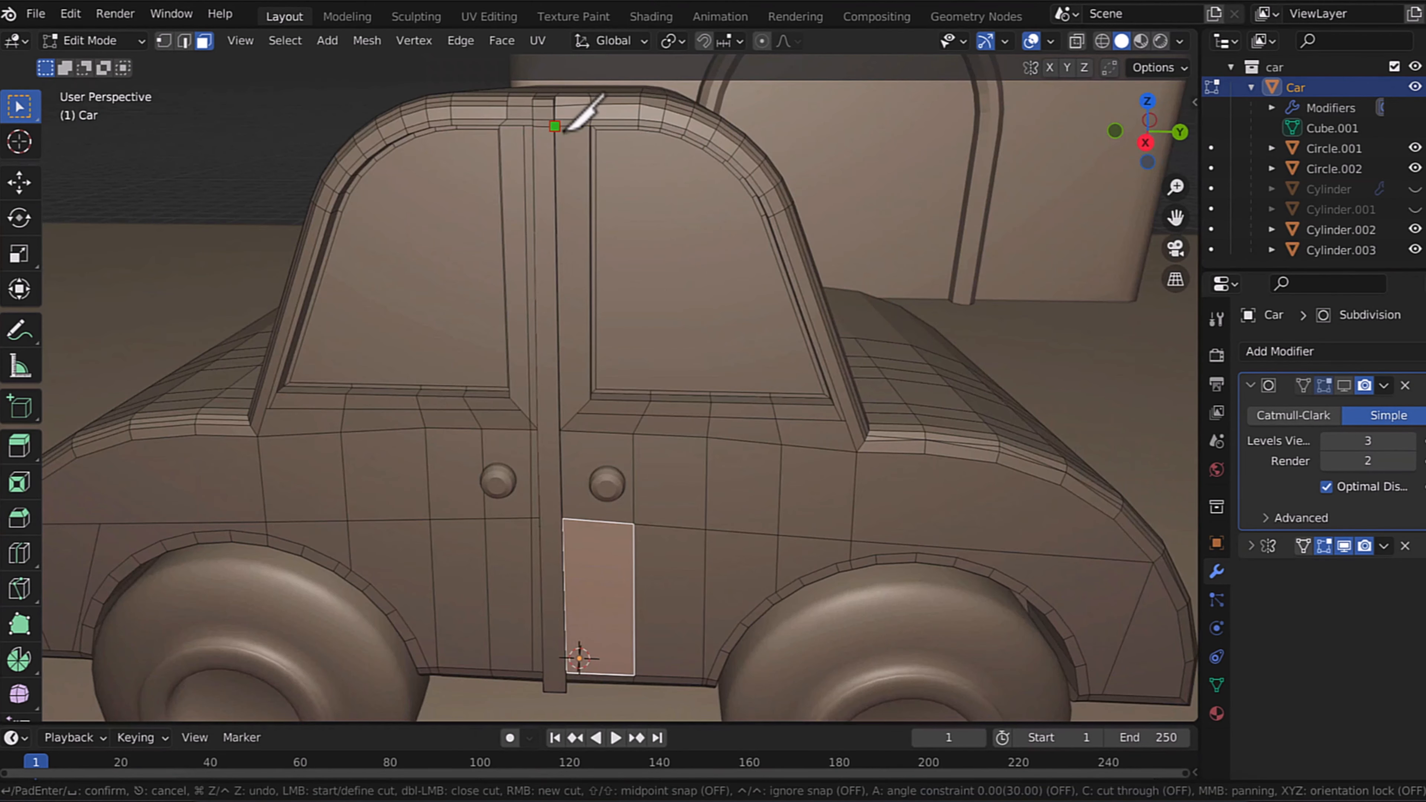
Step: Try Shade Smooth on the car body and undo it
key(Tab)
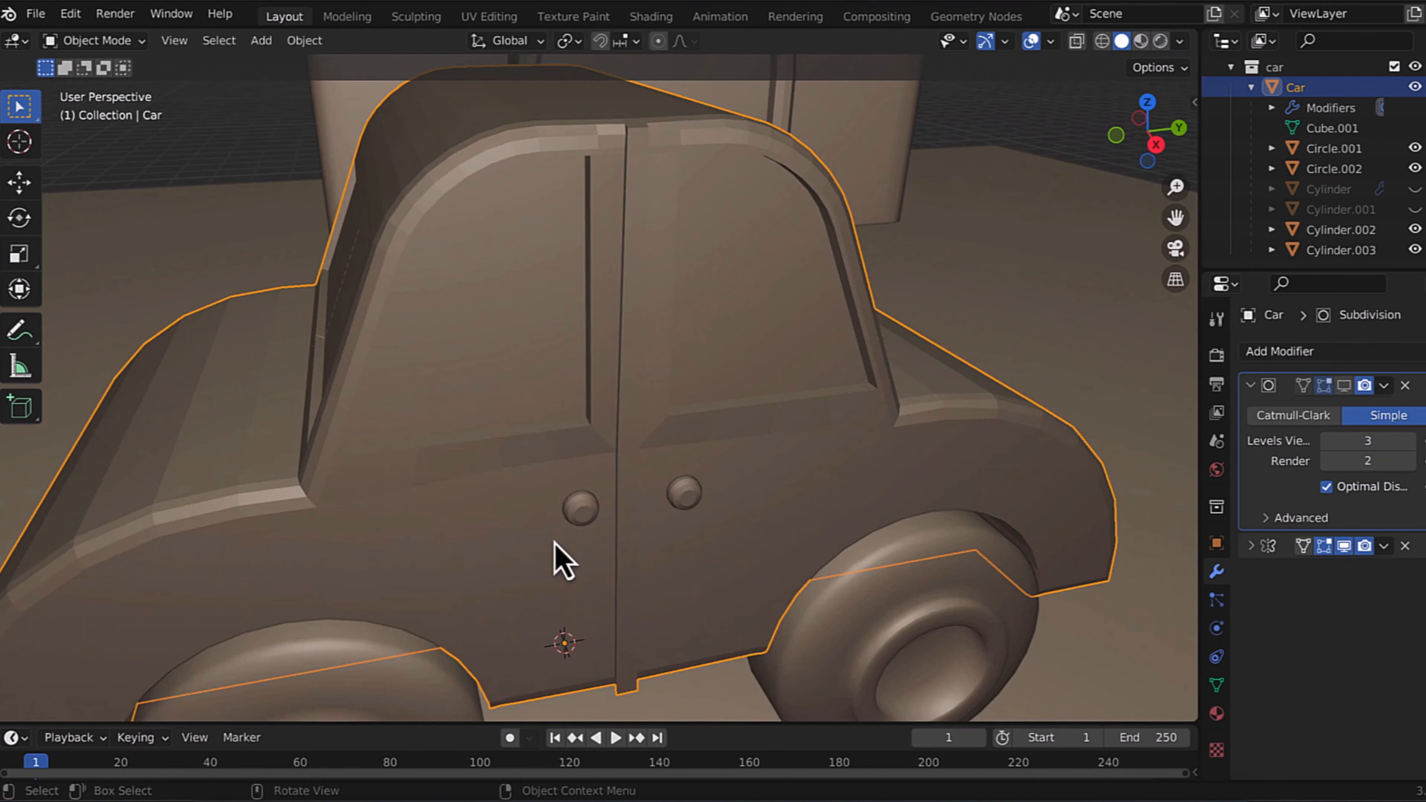
right_click(553, 542)
click(599, 503)
scroll(598, 503, right, 5)
scroll(599, 503, left, 5)
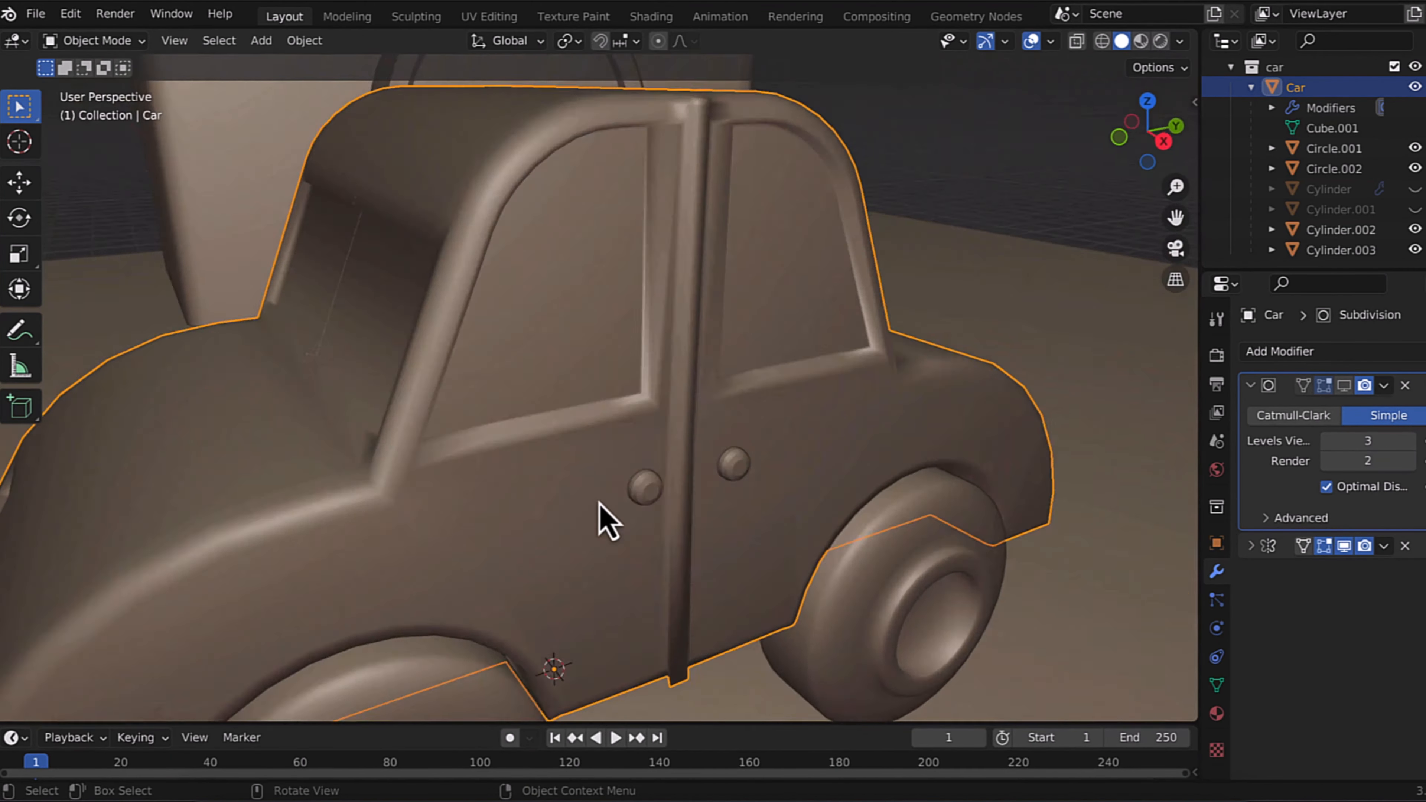
scroll(599, 503, right, 4)
scroll(599, 503, down, 2)
key(ctrl+s)
scroll(599, 503, right, 2)
scroll(599, 503, right, 5)
key(ctrl+z)
Step: Knife-cut an edge line below the rear window up to the car's mirror centreline
key(Tab)
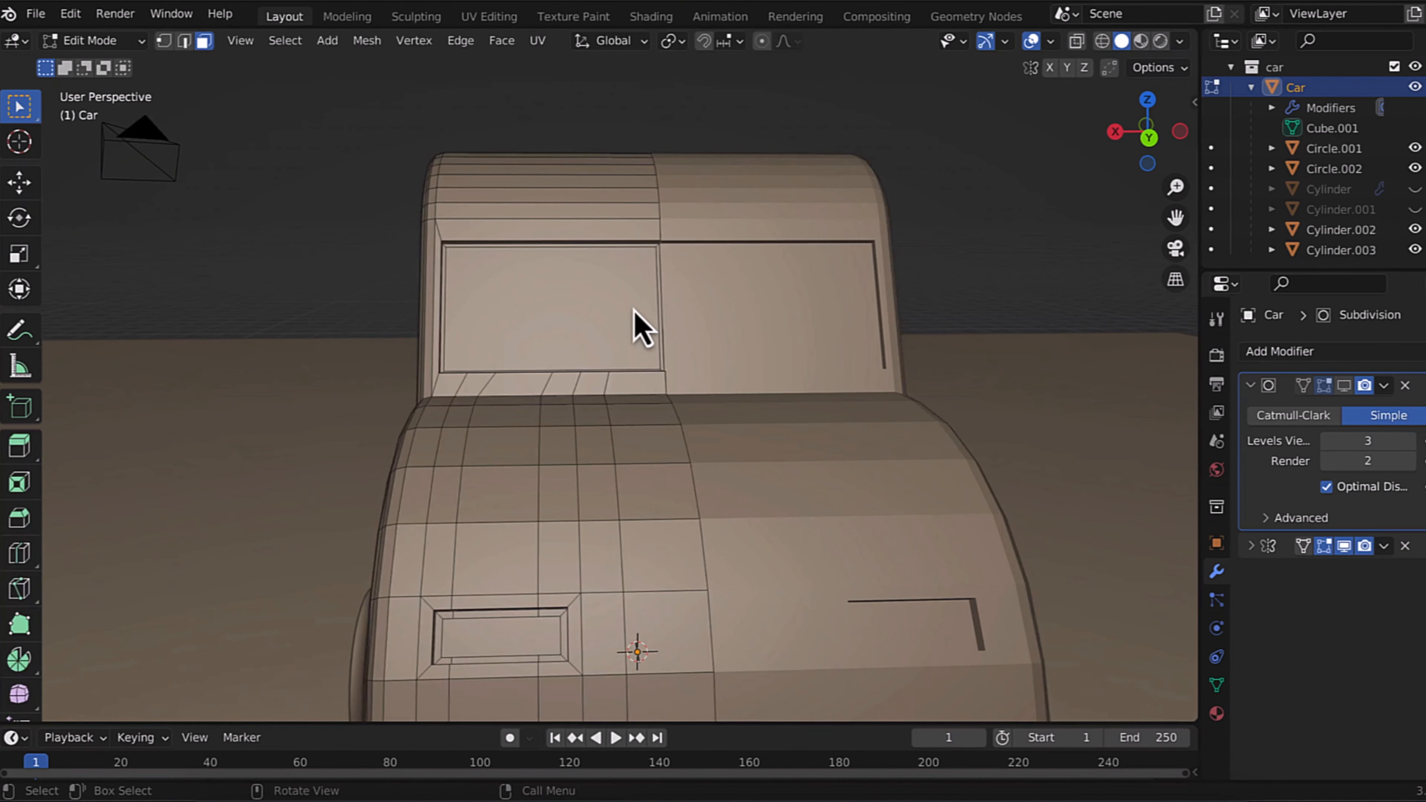
scroll(633, 310, up, 3)
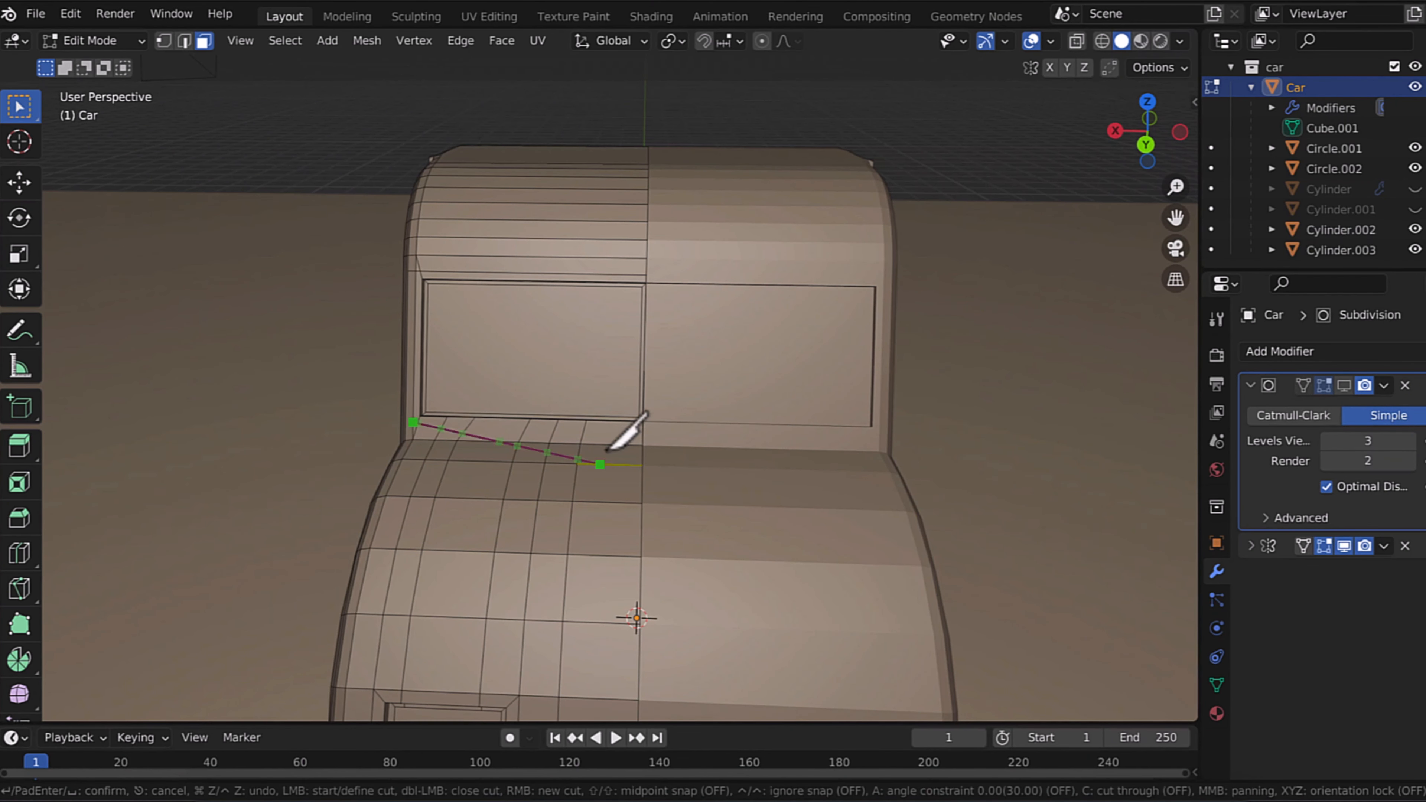
click(643, 432)
key(Return)
Step: Dissolve the extra edges at the corners of the rear window and save the file
scroll(366, 229, up, 2)
key(2)
key(x)
click(371, 243)
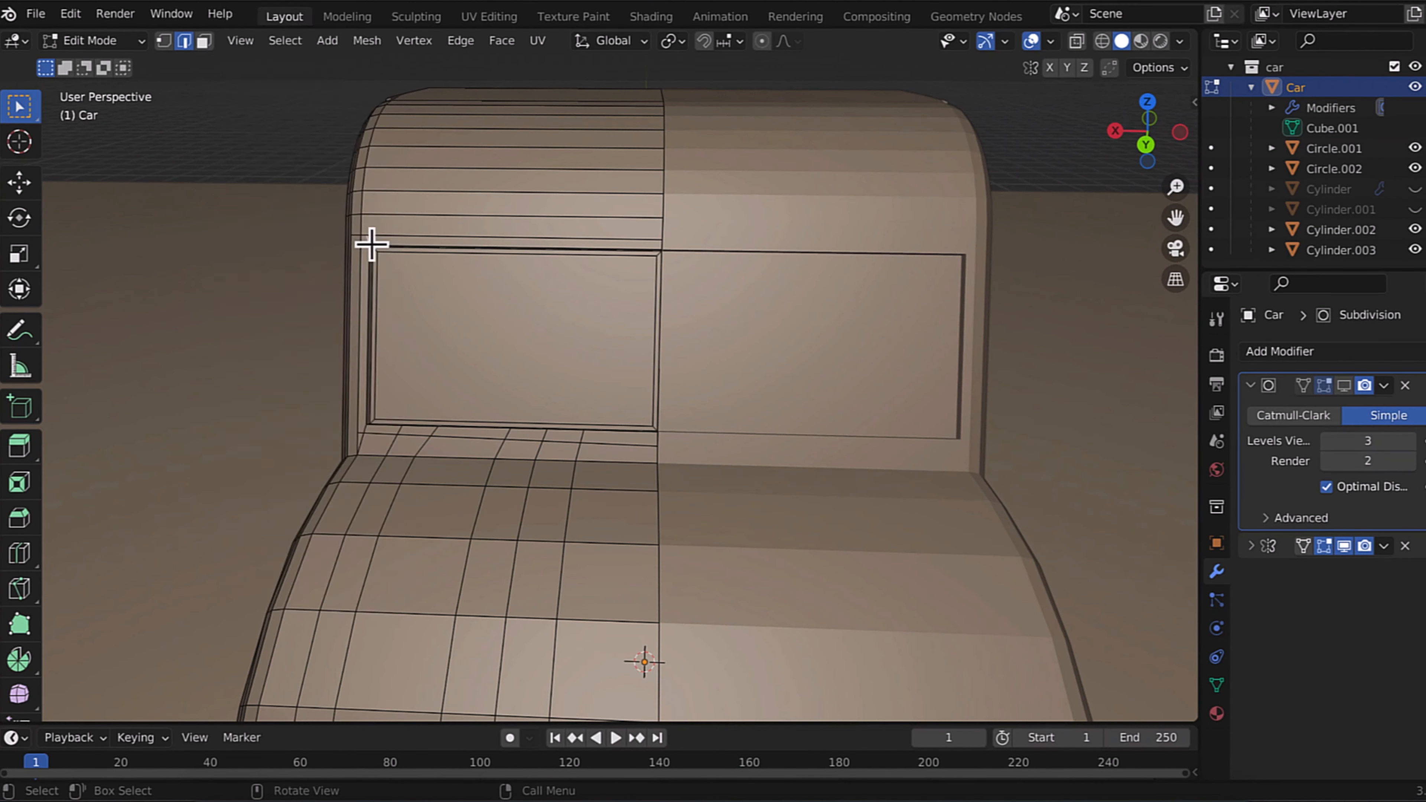
right_click(331, 578)
click(337, 582)
key(ctrl+s)
Step: Apply Shade Smooth to the car body in Object Mode
key(Tab)
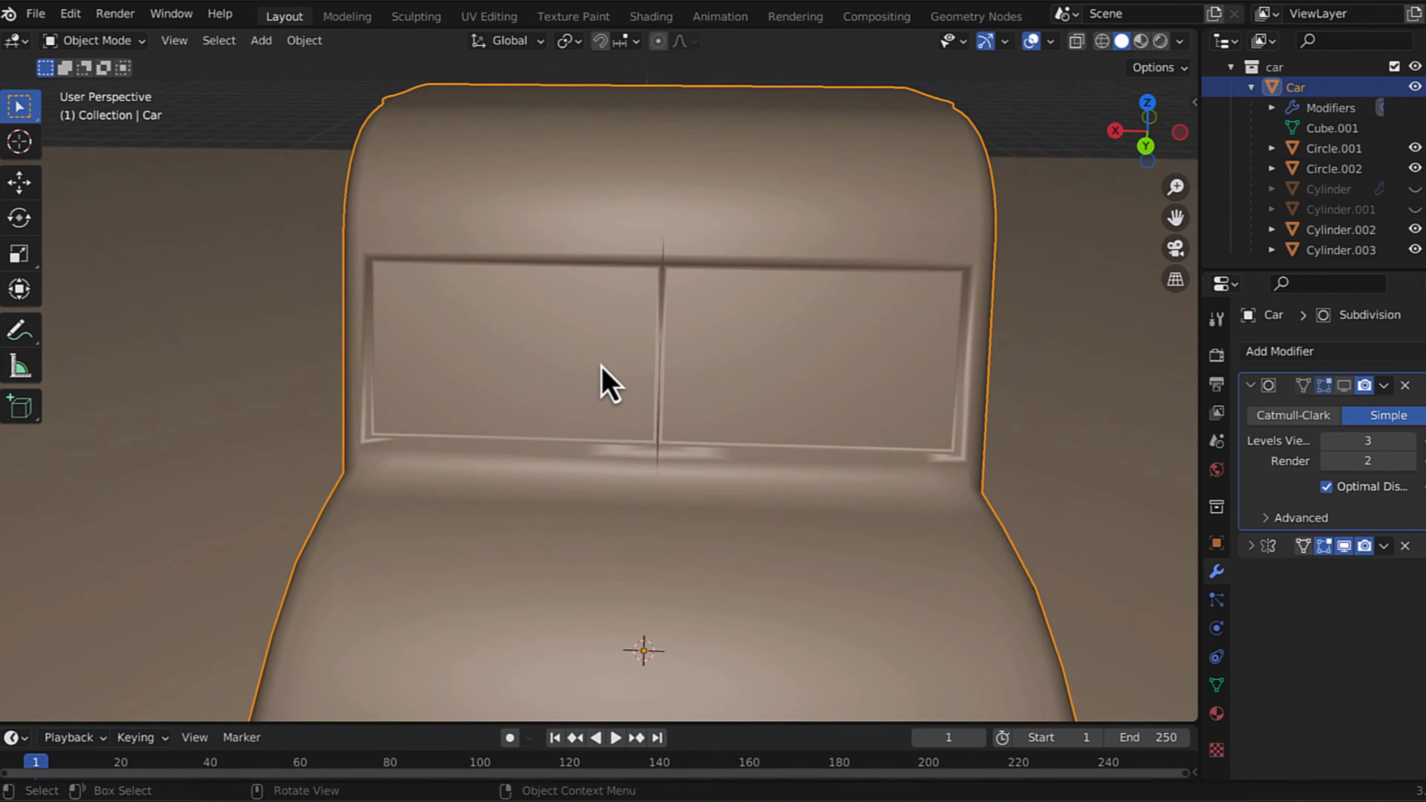
scroll(609, 385, down, 5)
scroll(609, 385, right, 10)
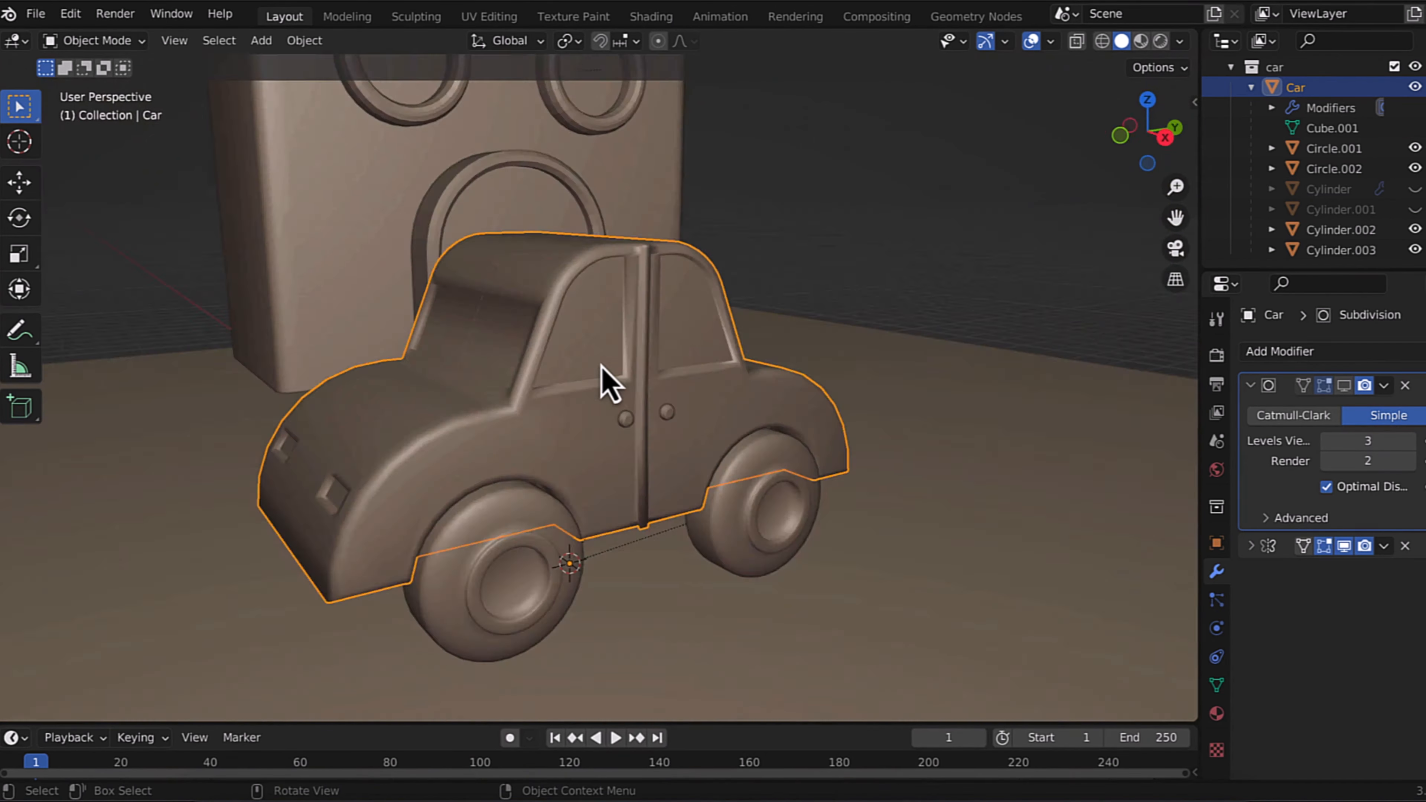
Step: Knife-cut vertical edge lines along both sides of the rectangular light recess on the car's end and save the file
middle_drag(609, 385, 640, 481)
key(Tab)
scroll(729, 608, up, 5)
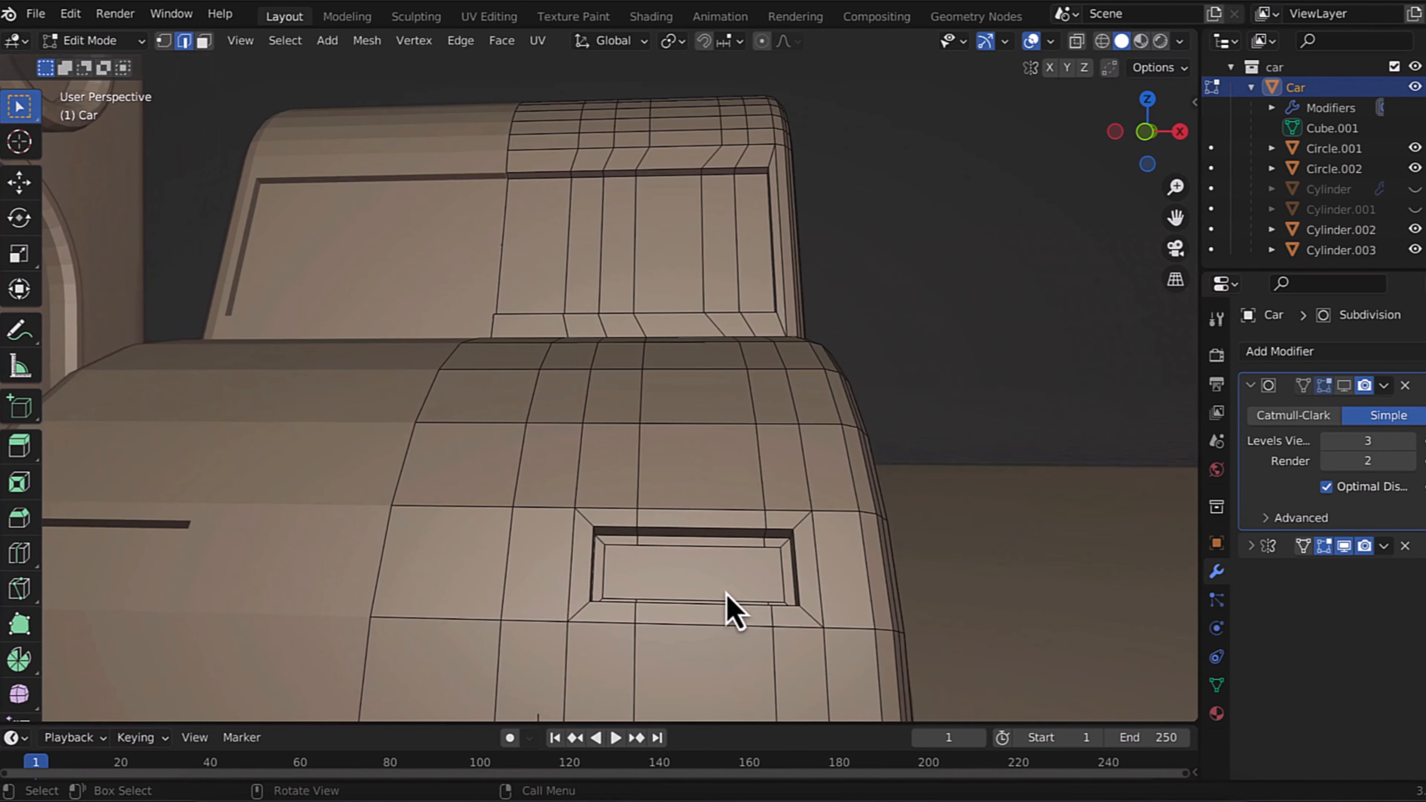
key(Return)
right_click(584, 521)
right_click(768, 584)
click(736, 584)
key(k)
click(584, 516)
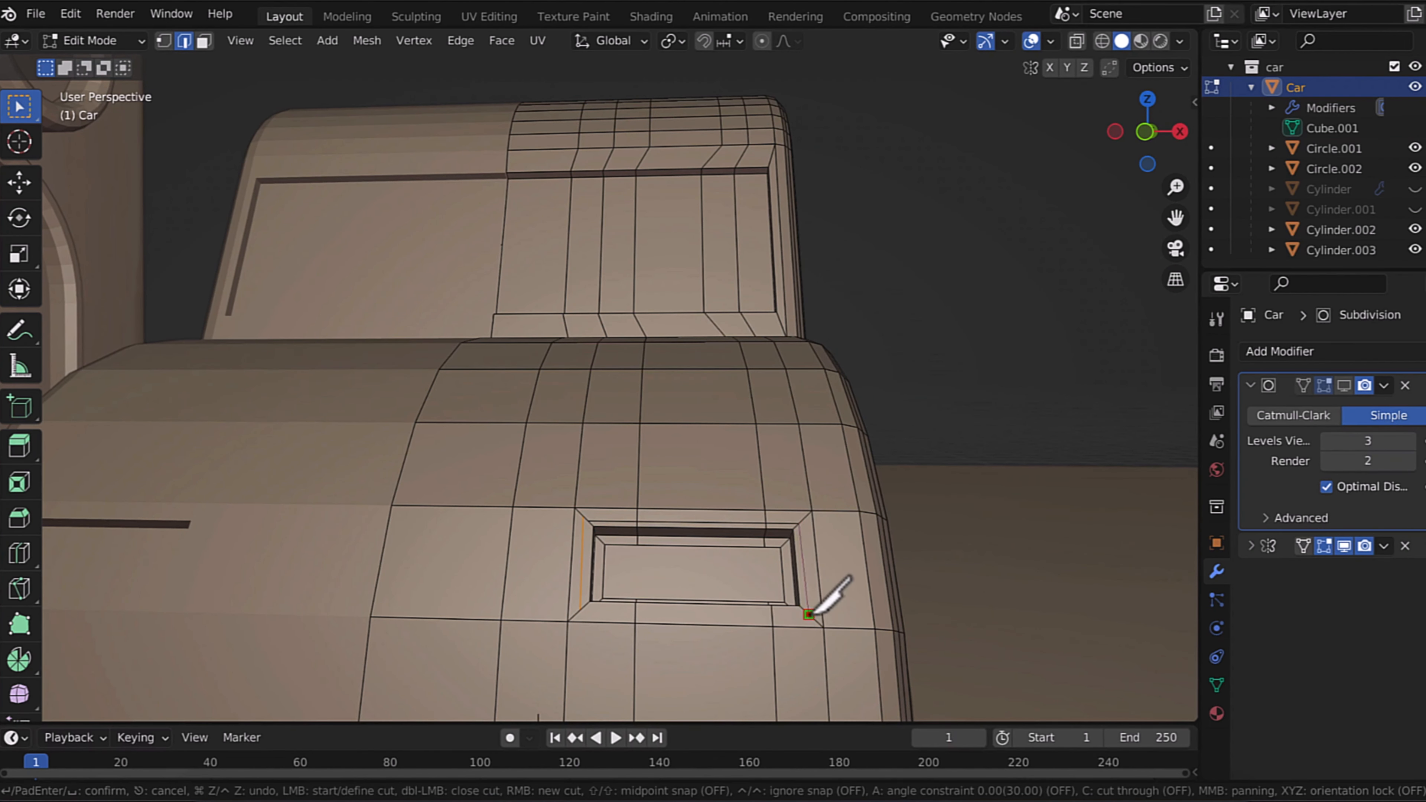
click(582, 605)
key(Return)
key(Tab)
key(ctrl+s)
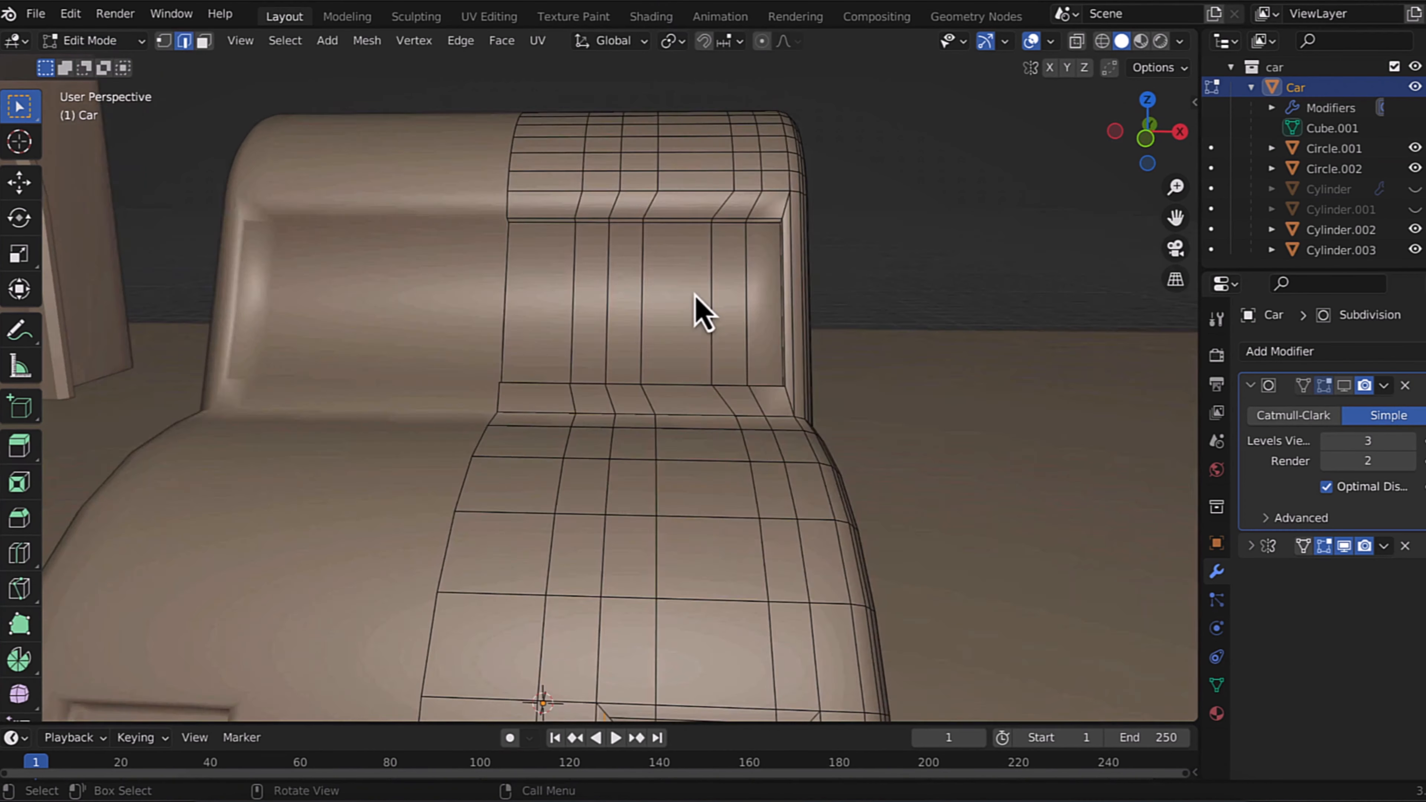
Step: Inset the large window face above the light recesses and knife-cut an edge line across the body just above it
key(Tab)
key(Tab)
key(3)
key(i)
click(704, 311)
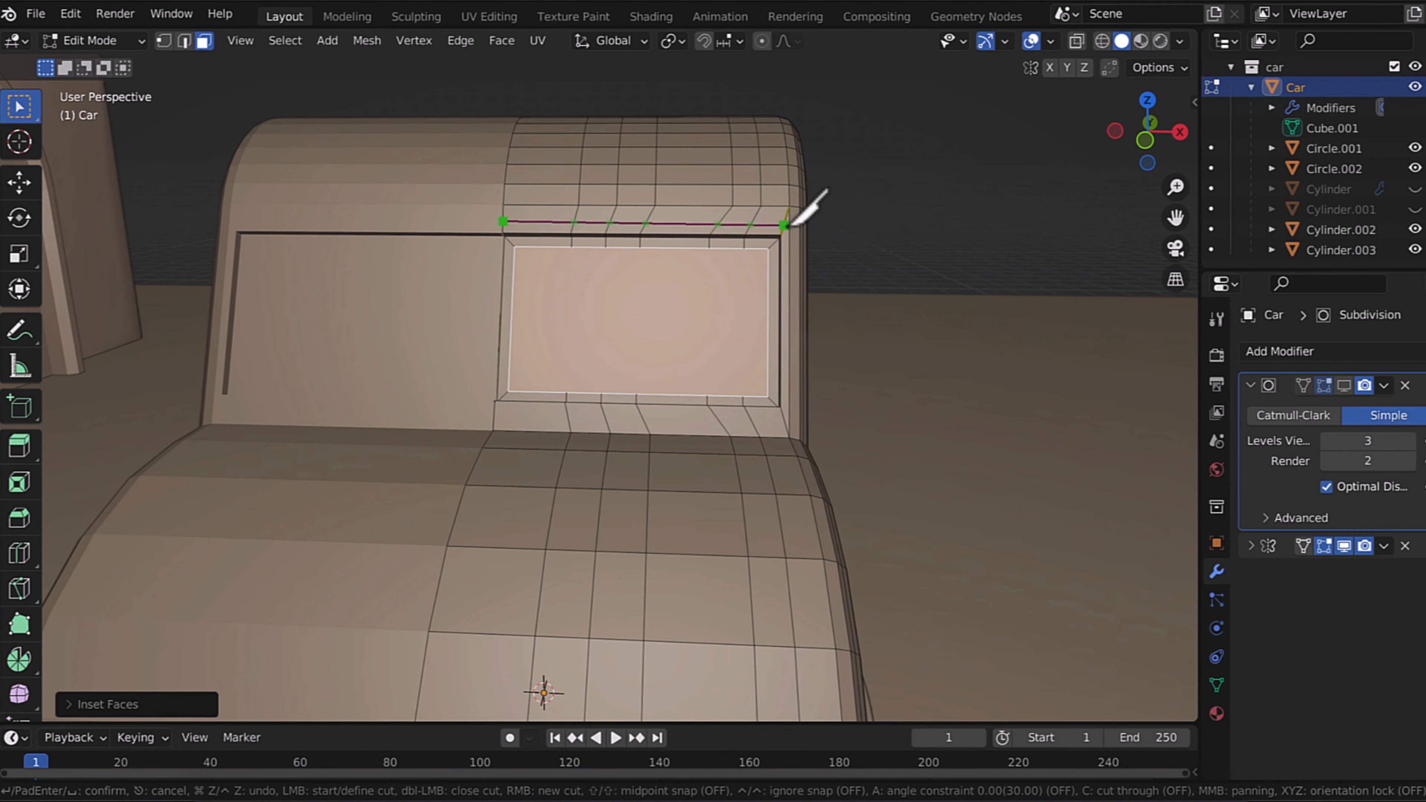
key(Return)
key(2)
Step: Apply Shade Flat to the car body in Object Mode and save the file
key(Tab)
right_click(423, 245)
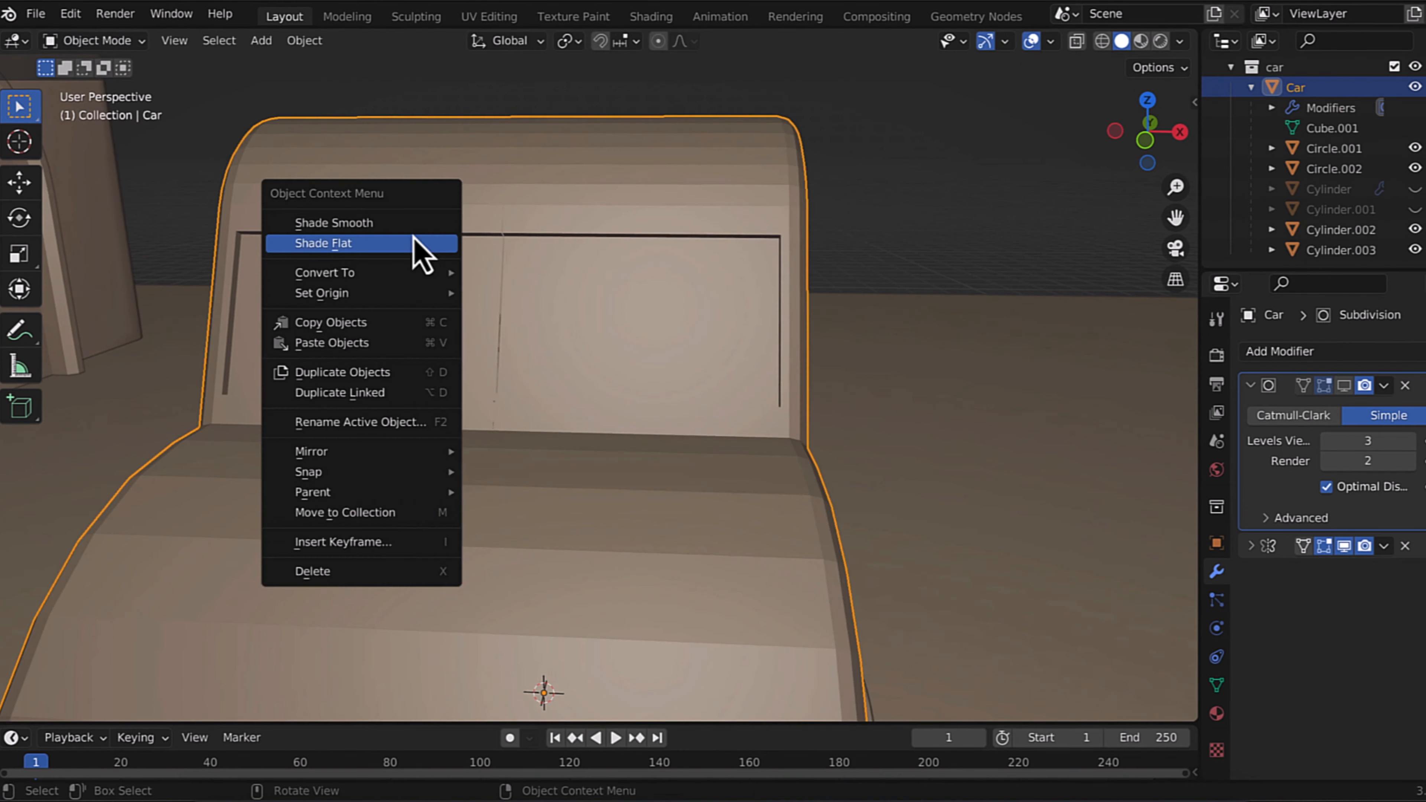
click(424, 245)
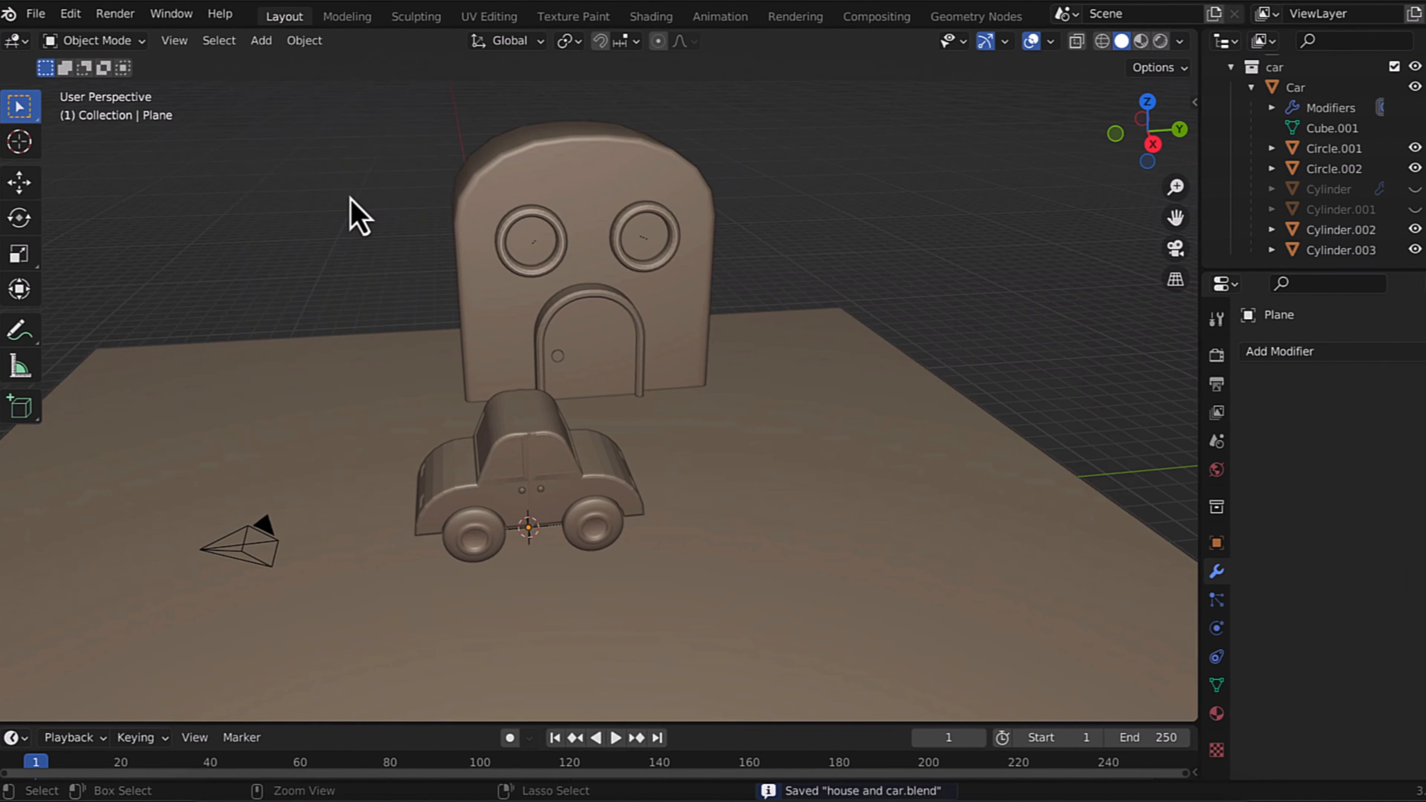
Step: Add a plane, raise it along Z above the house, and scale it up to about roof size
key(shift+a)
click(516, 198)
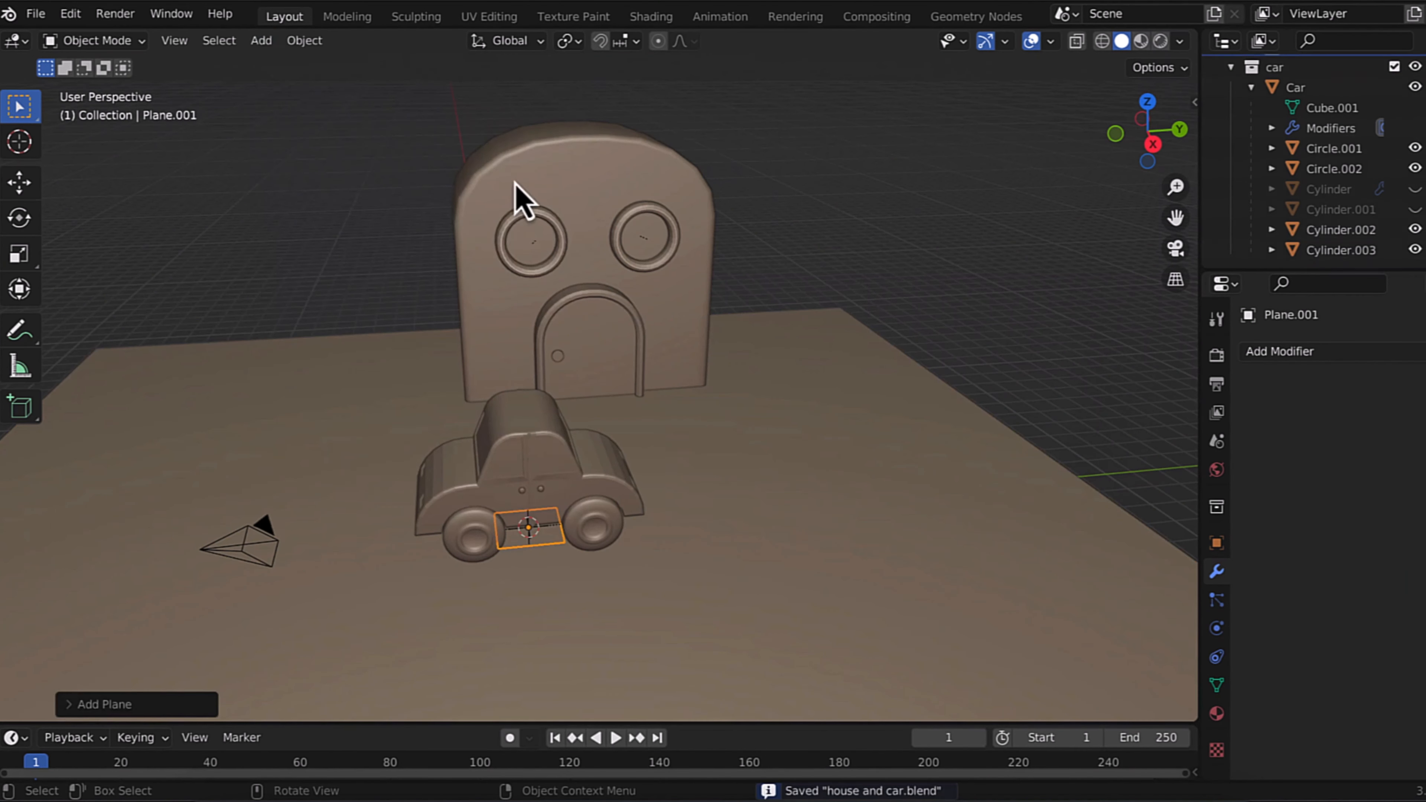
key(g)
key(z)
click(614, 653)
key(s)
click(623, 152)
key(z)
key(z)
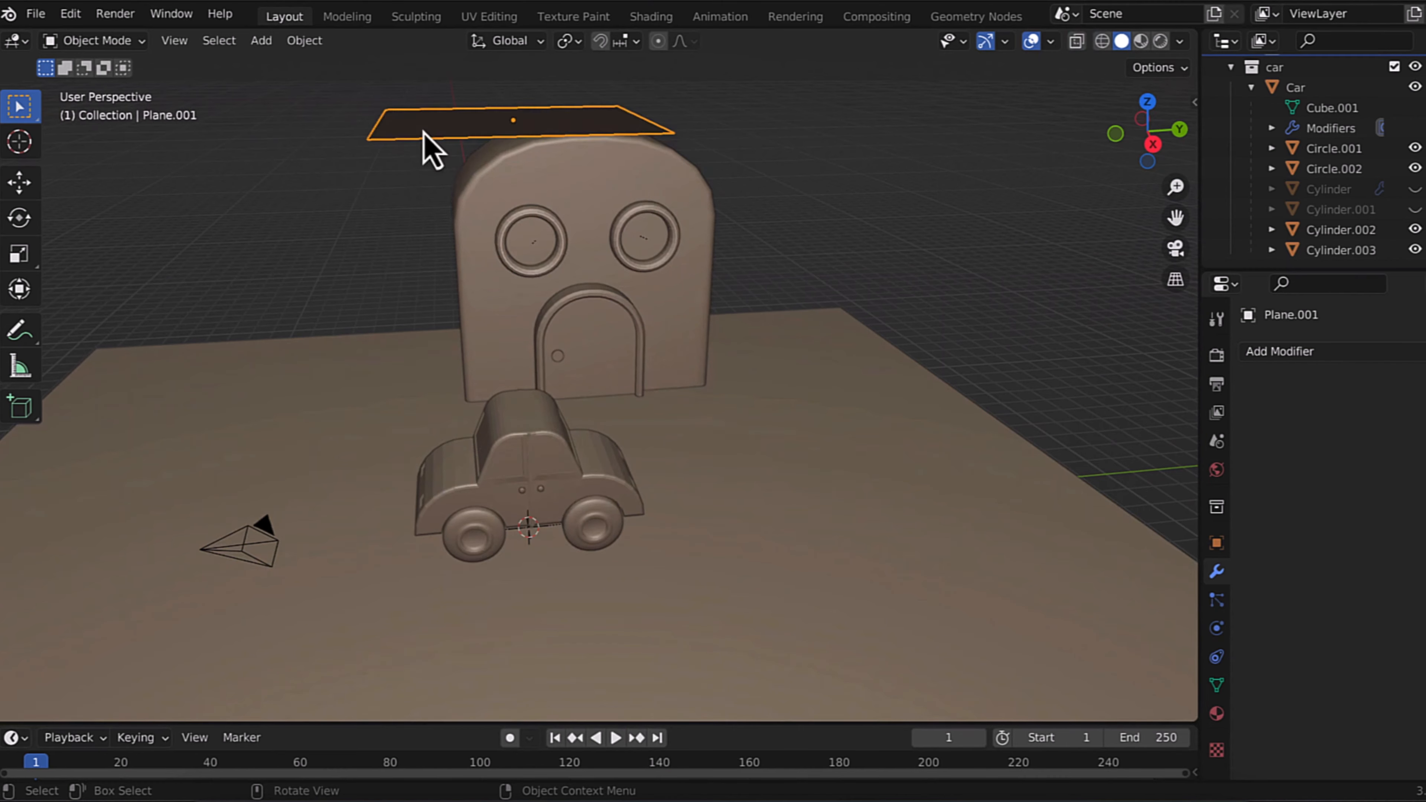
Step: Extrude the plane along Z into a thick roof slab and return to Object Mode
key(Tab)
key(e)
key(z)
click(423, 117)
scroll(583, 232, down, 3)
scroll(573, 220, up, 1)
key(Tab)
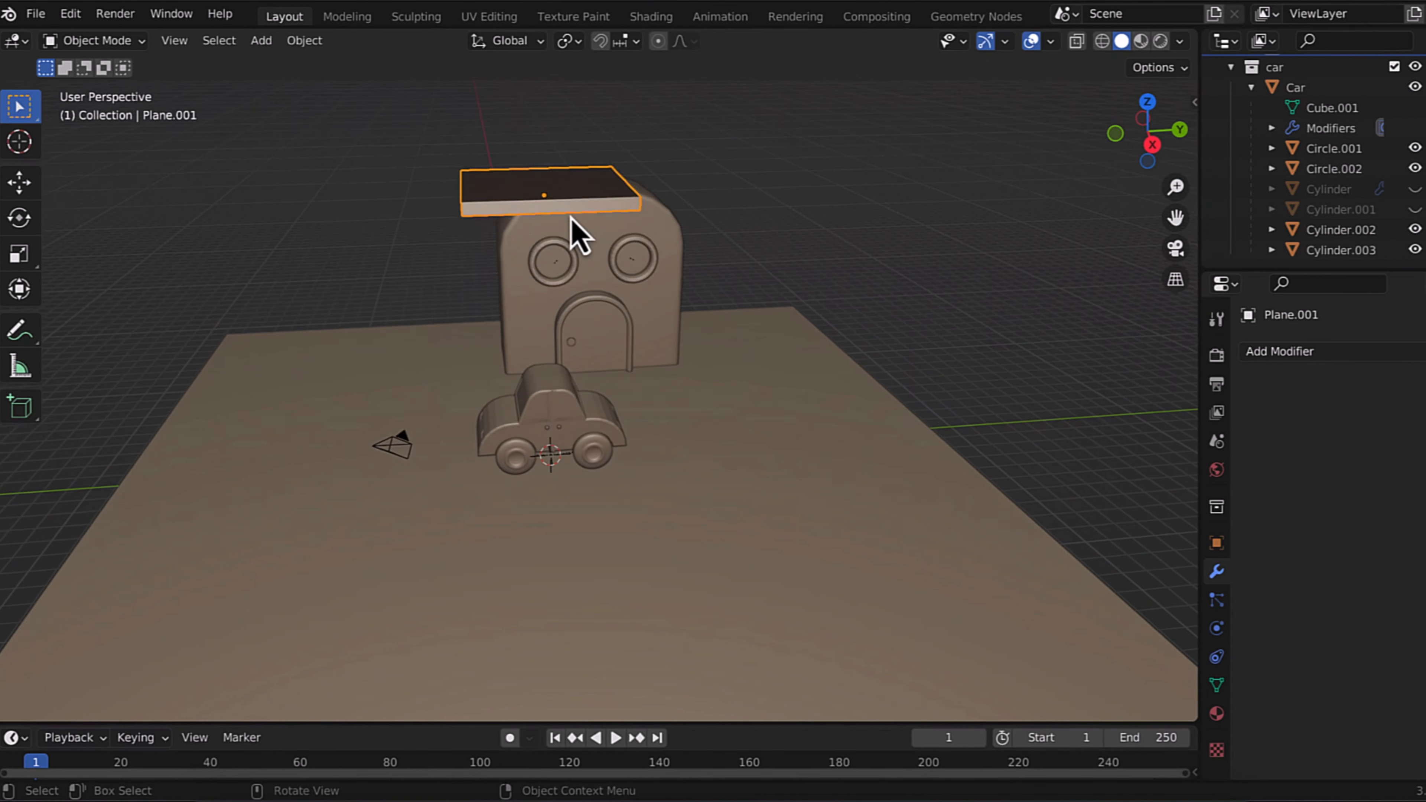
Step: Enlarge the roof slab and move it -1.503 m along X over the house
middle_drag(573, 232, 621, 144)
scroll(621, 143, up, 2)
key(s)
click(695, 264)
key(g)
key(x)
click(640, 255)
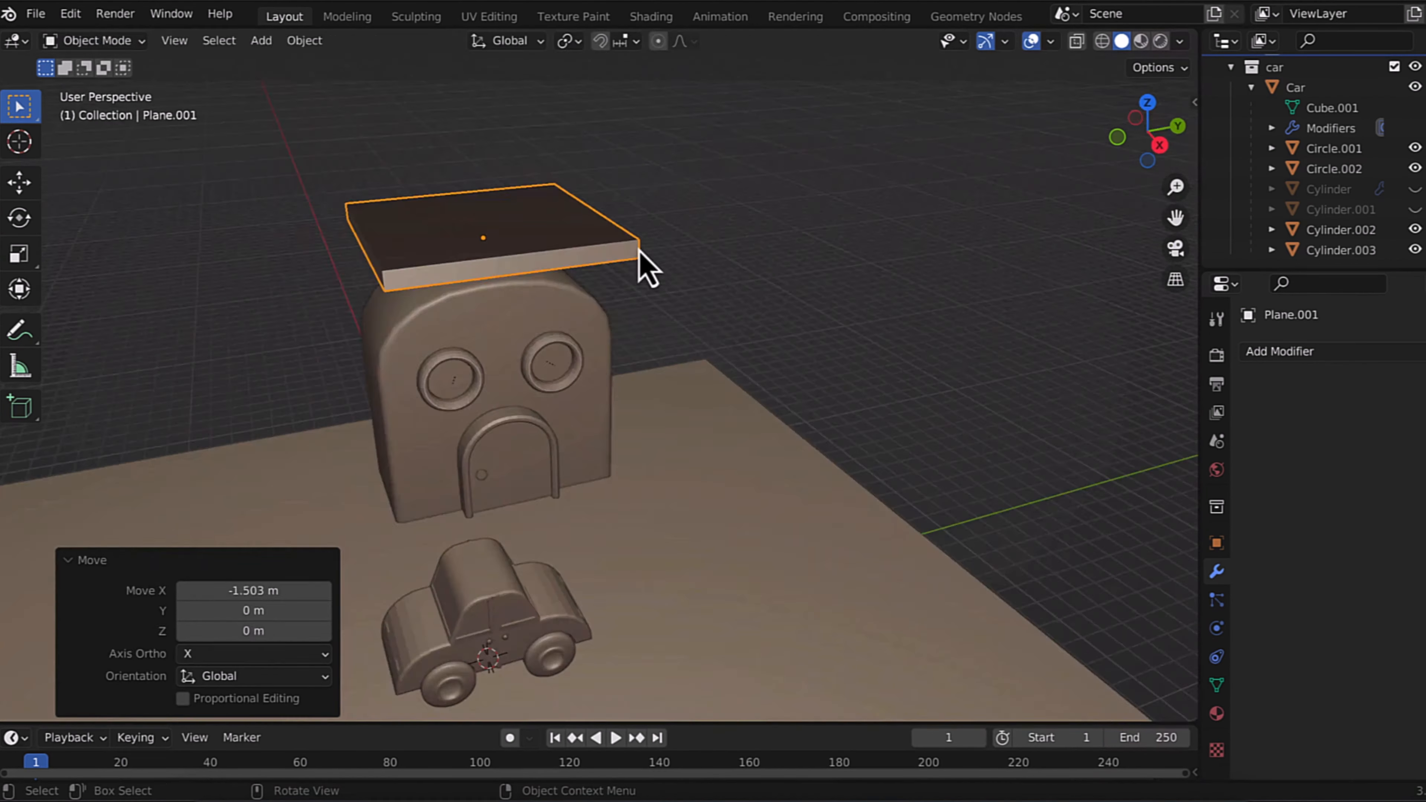
Step: Add a centred loop cut to the slab and raise its upper edge along Z to form the roof ridge
key(Tab)
key(ctrl+r)
key(g)
key(z)
click(496, 101)
Step: Raise the middle edge of the roof's underside along Z to form an inverted V below the ridge
mouse_move(515, 293)
middle_down()
mouse_move(554, 225)
mouse_move(531, 284)
middle_up()
key(g)
key(z)
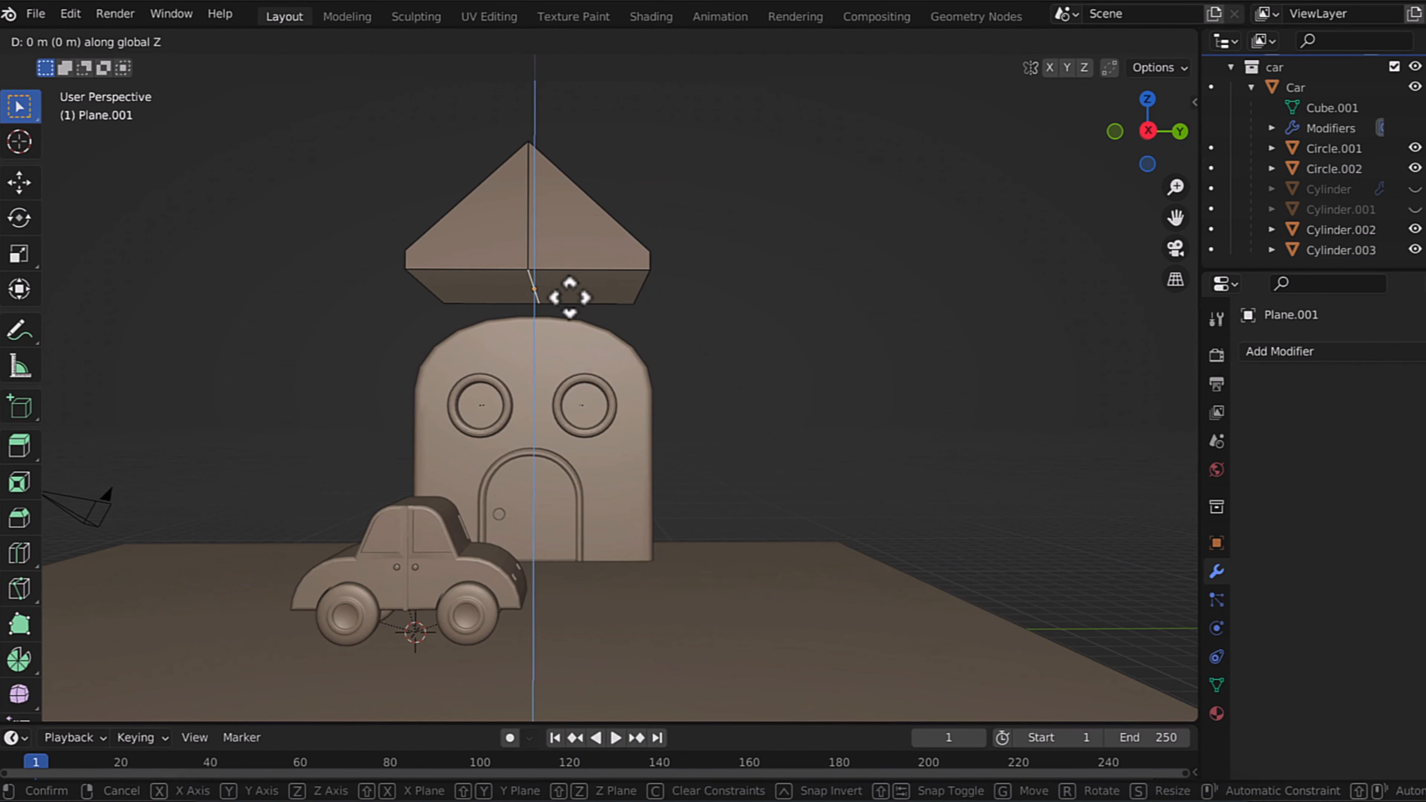
click(569, 258)
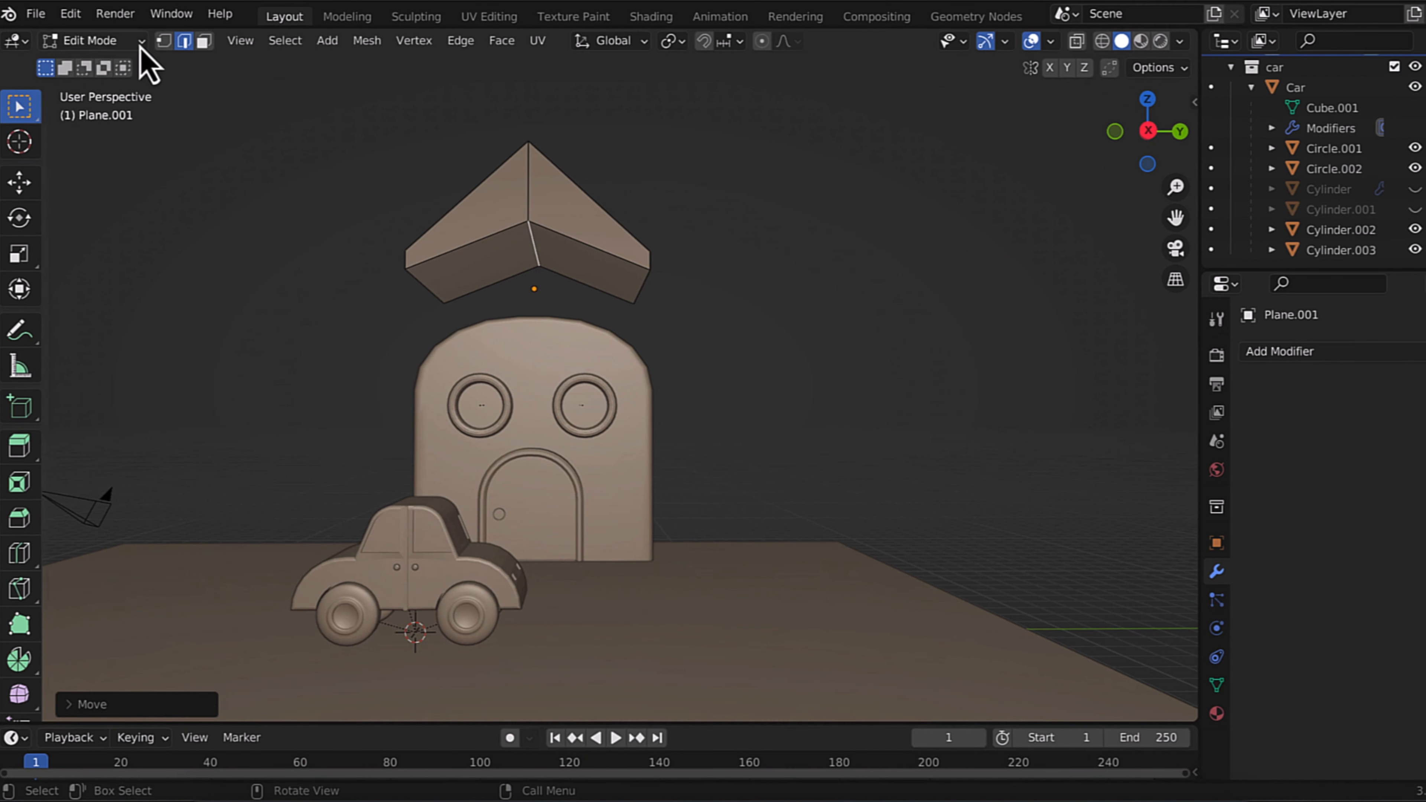
Step: Lower the whole roof along Z until it sits on the house
key(Tab)
key(g)
key(z)
click(697, 337)
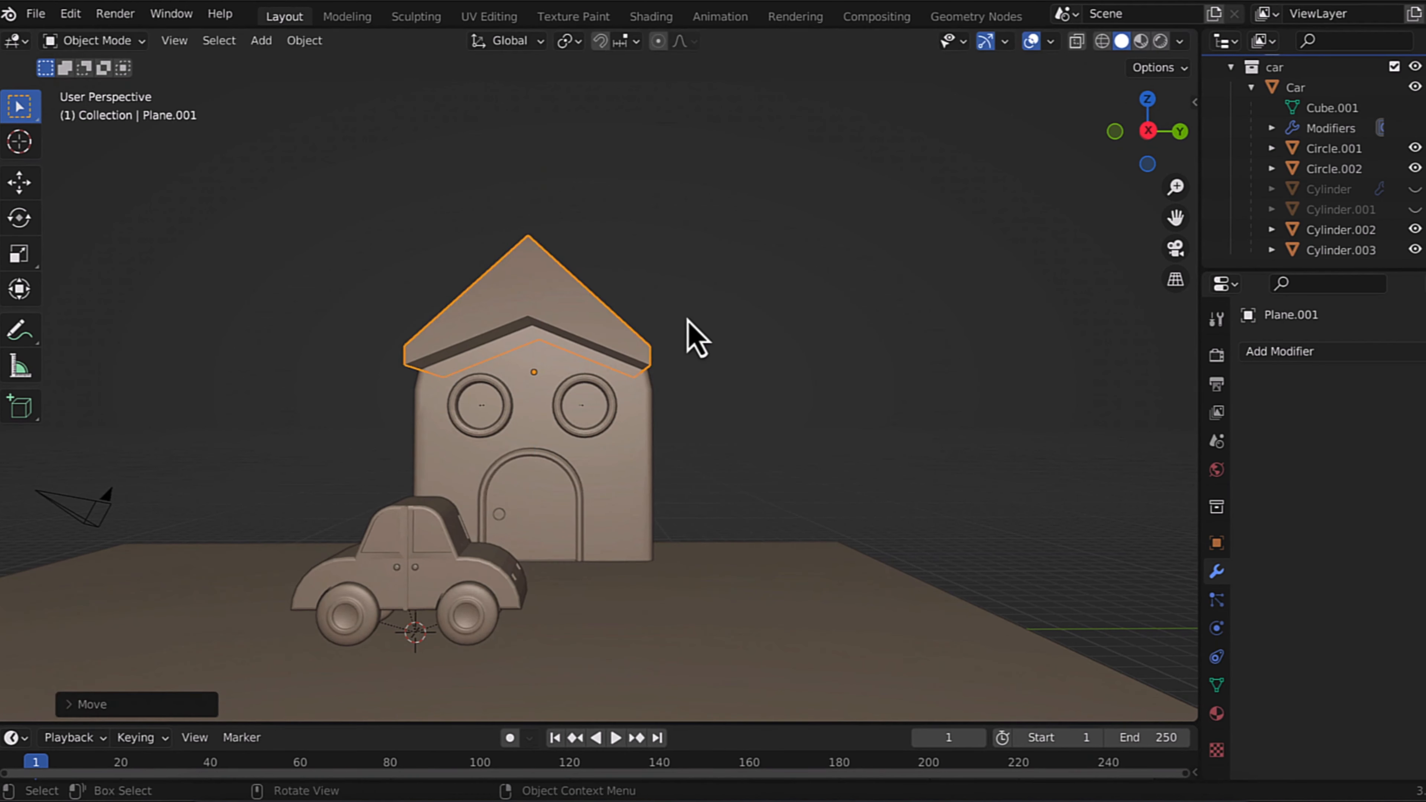
Step: Shorten the roof along X and shift it along X to line up with the house
mouse_move(697, 337)
middle_down()
mouse_move(678, 334)
mouse_move(689, 337)
middle_up()
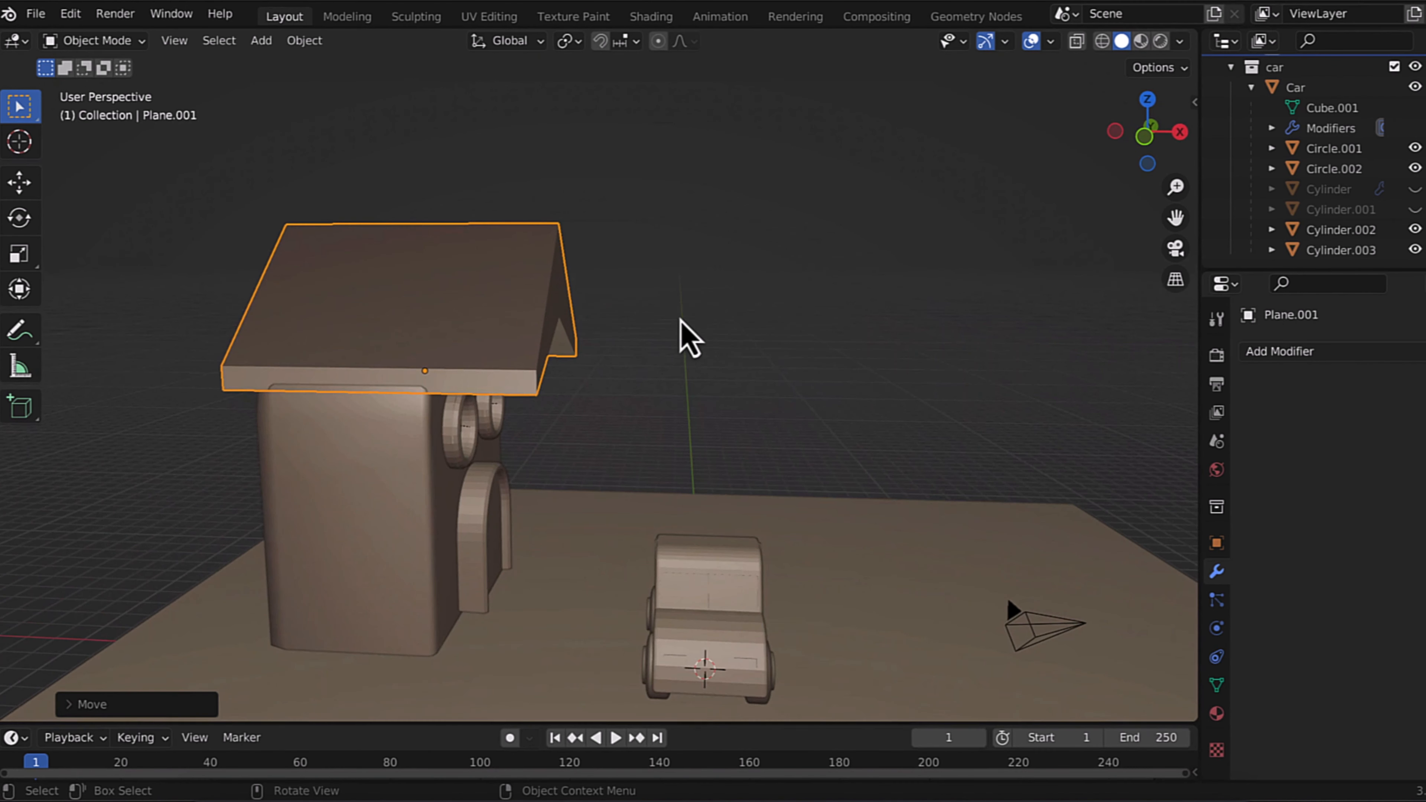
key(s)
key(x)
click(581, 316)
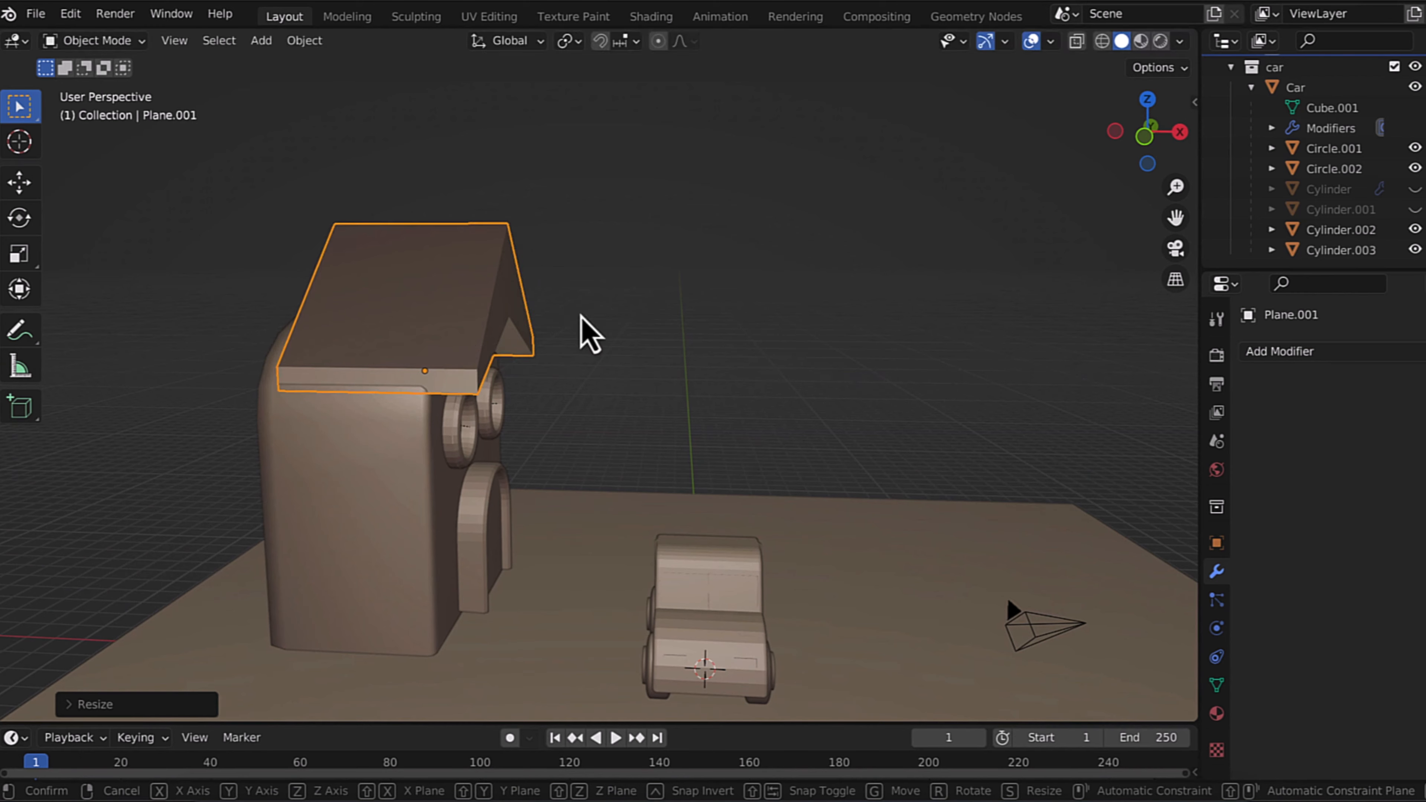
key(g)
key(x)
click(554, 315)
middle_drag(554, 316, 607, 316)
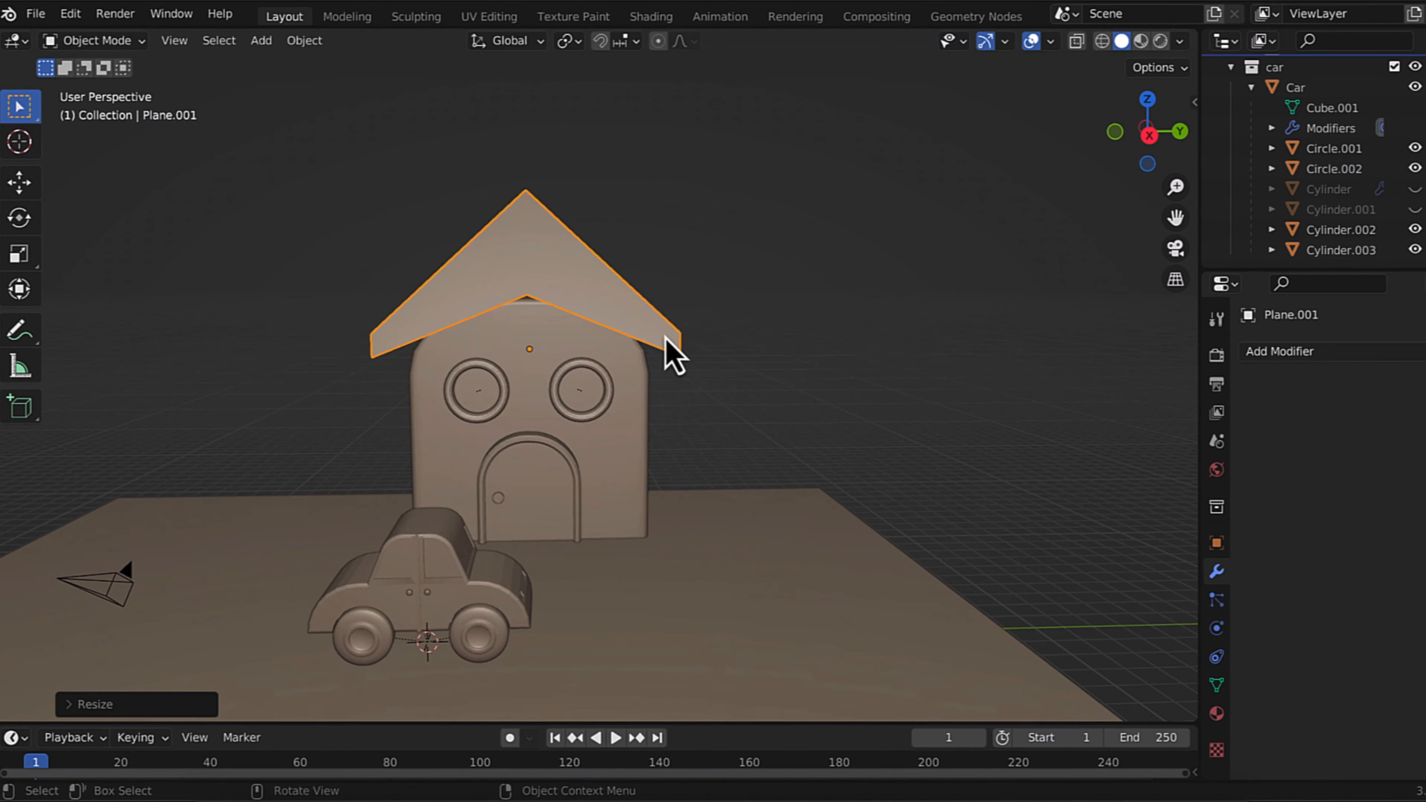
Step: Scale the roof's two ridge vertices closer together so the gable ends slope inward
middle_drag(672, 357, 389, 149)
key(Tab)
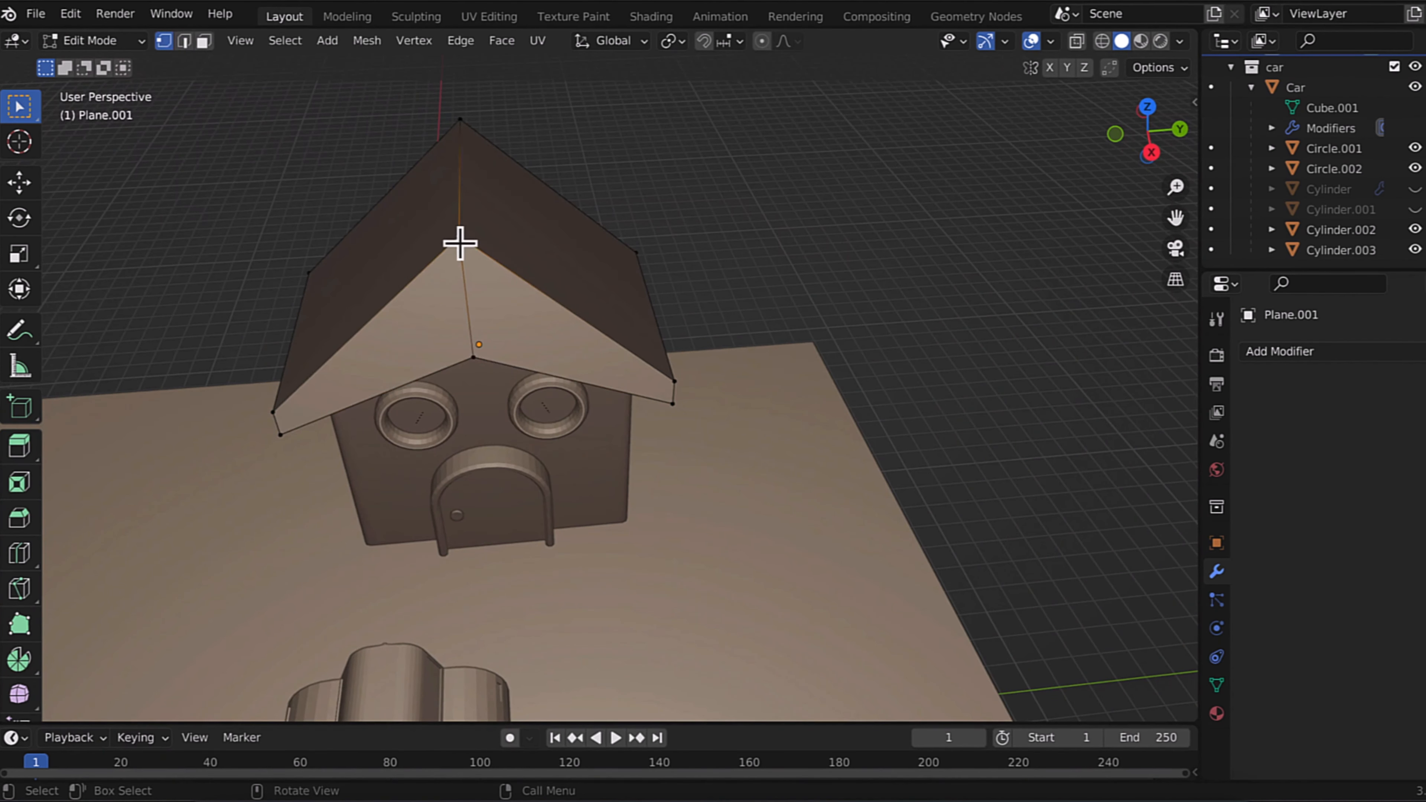
key(s)
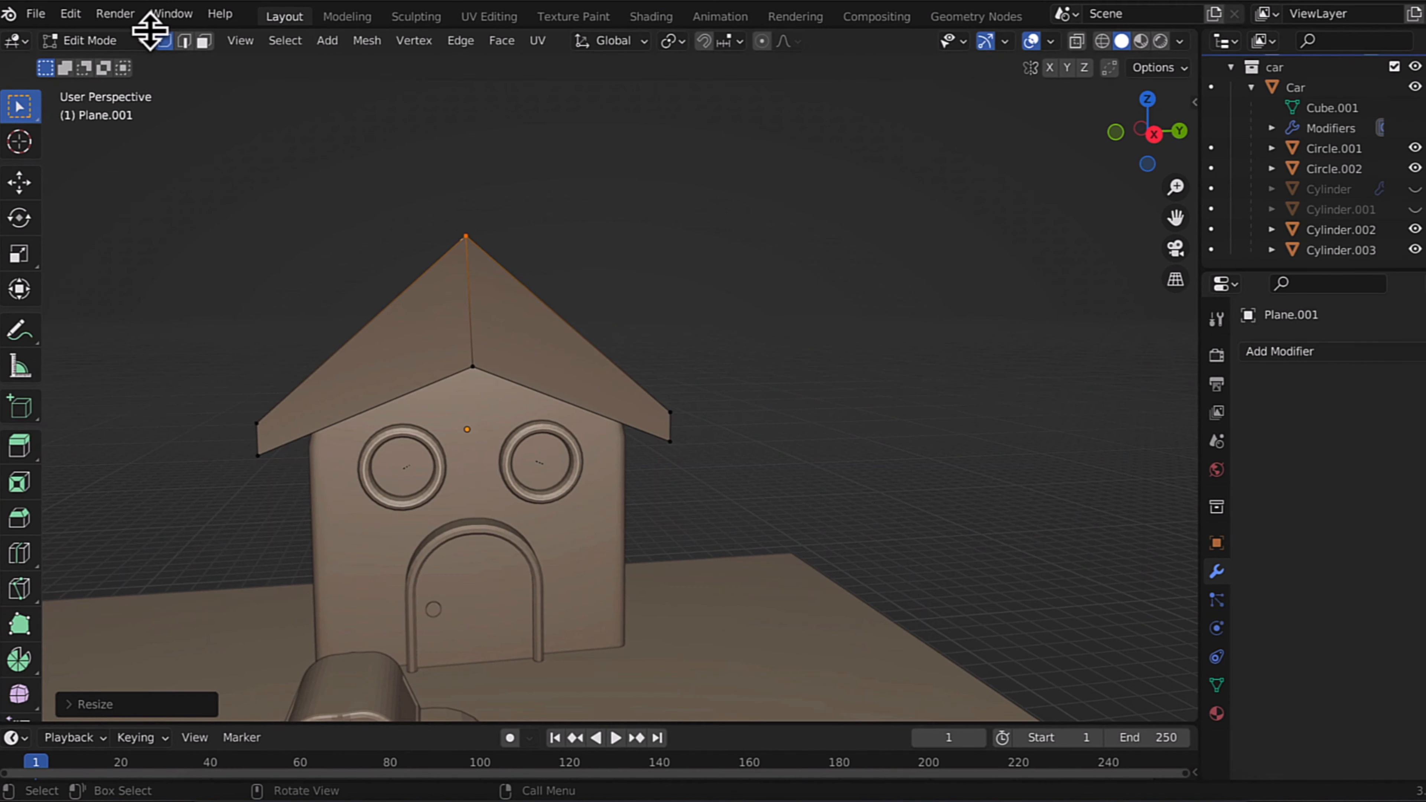
key(Tab)
Step: Add an area light, scale it to about 13.7, and raise it along Z above the house
click(261, 39)
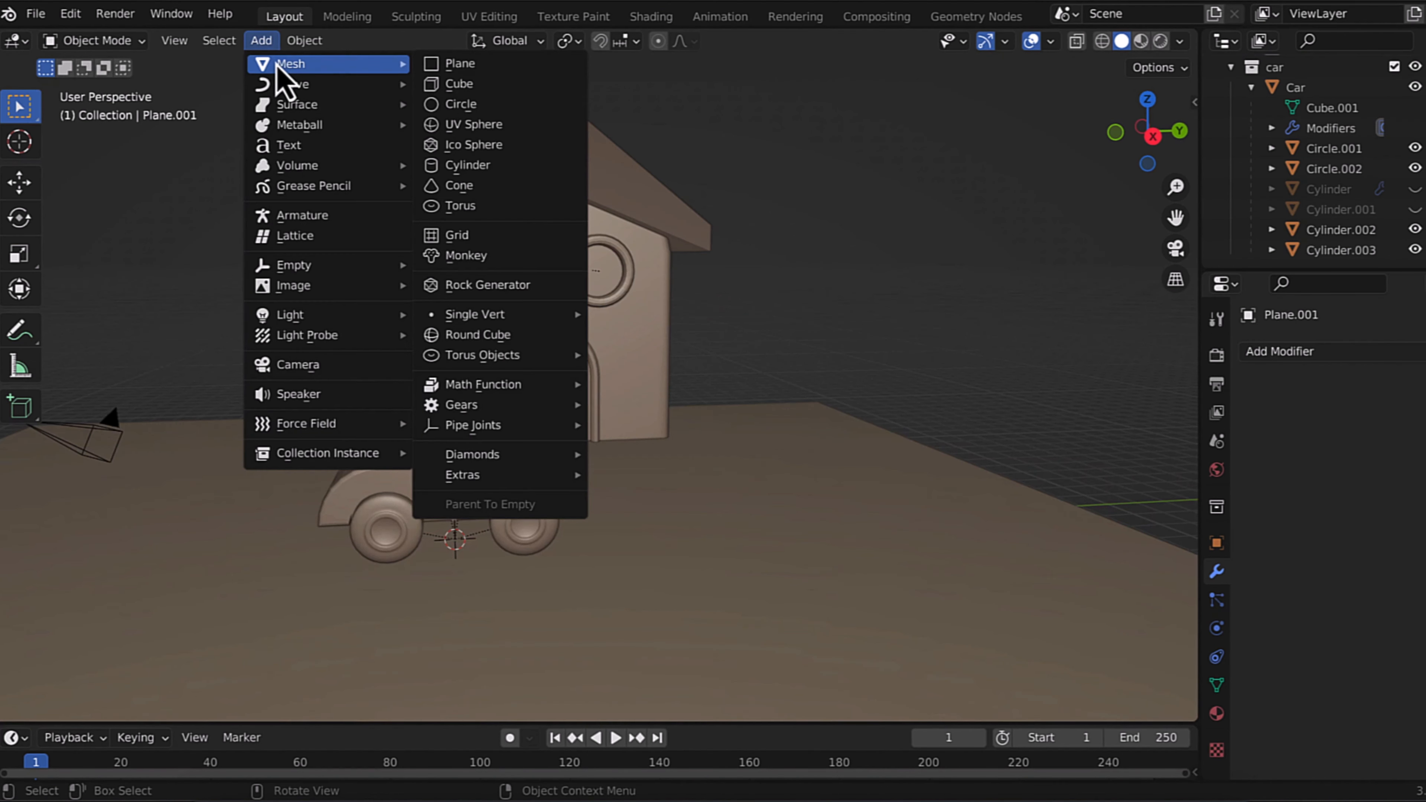
mouse_move(353, 316)
click(461, 388)
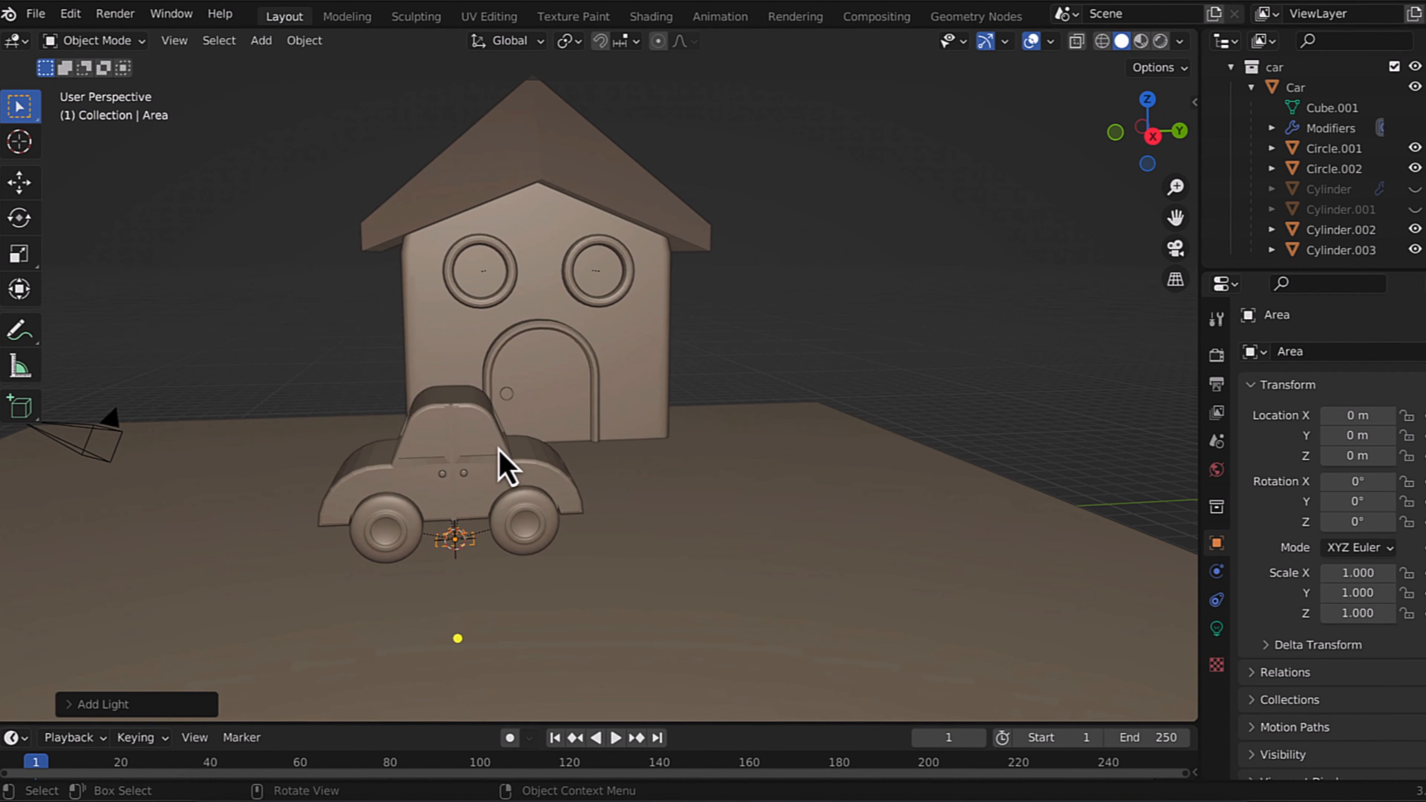
key(s)
click(612, 206)
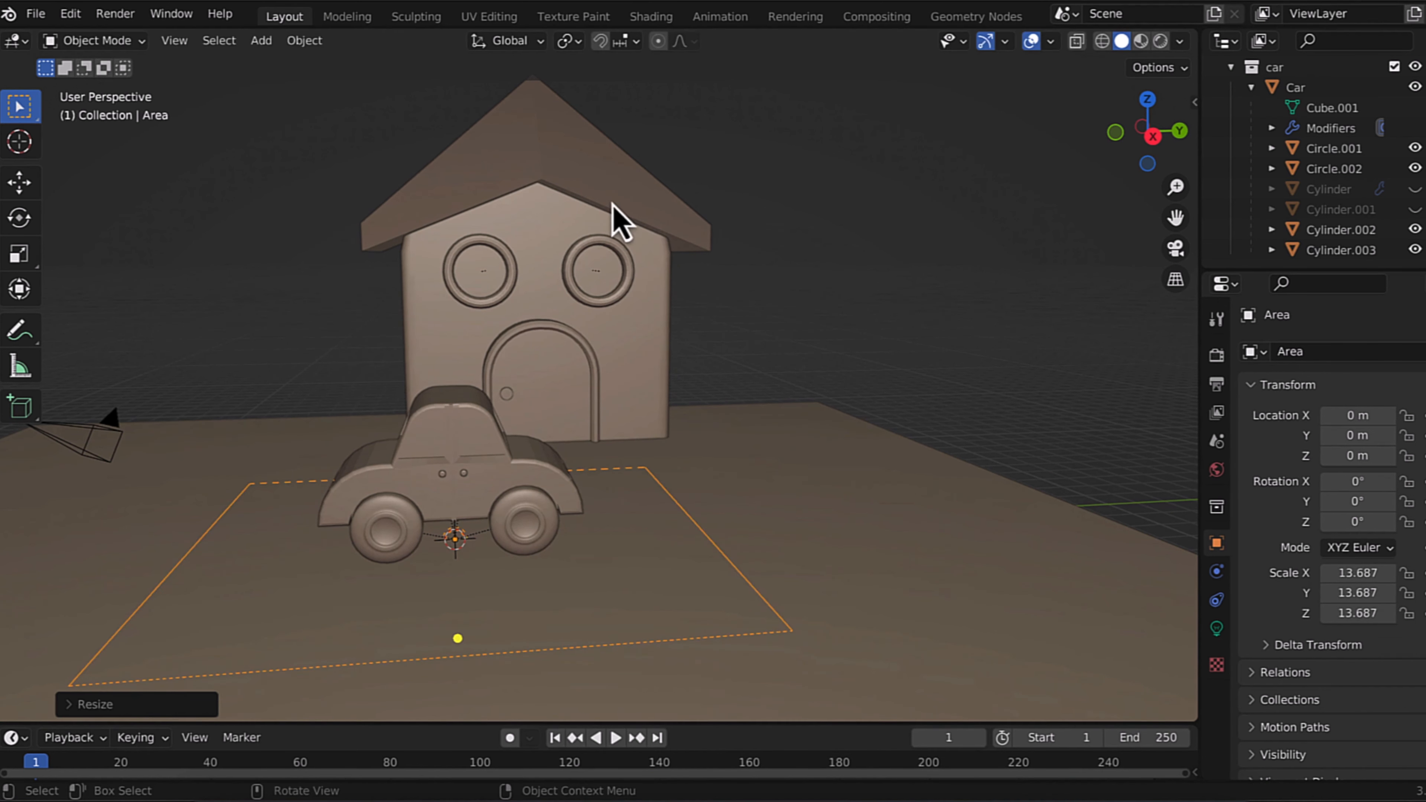
key(g)
key(z)
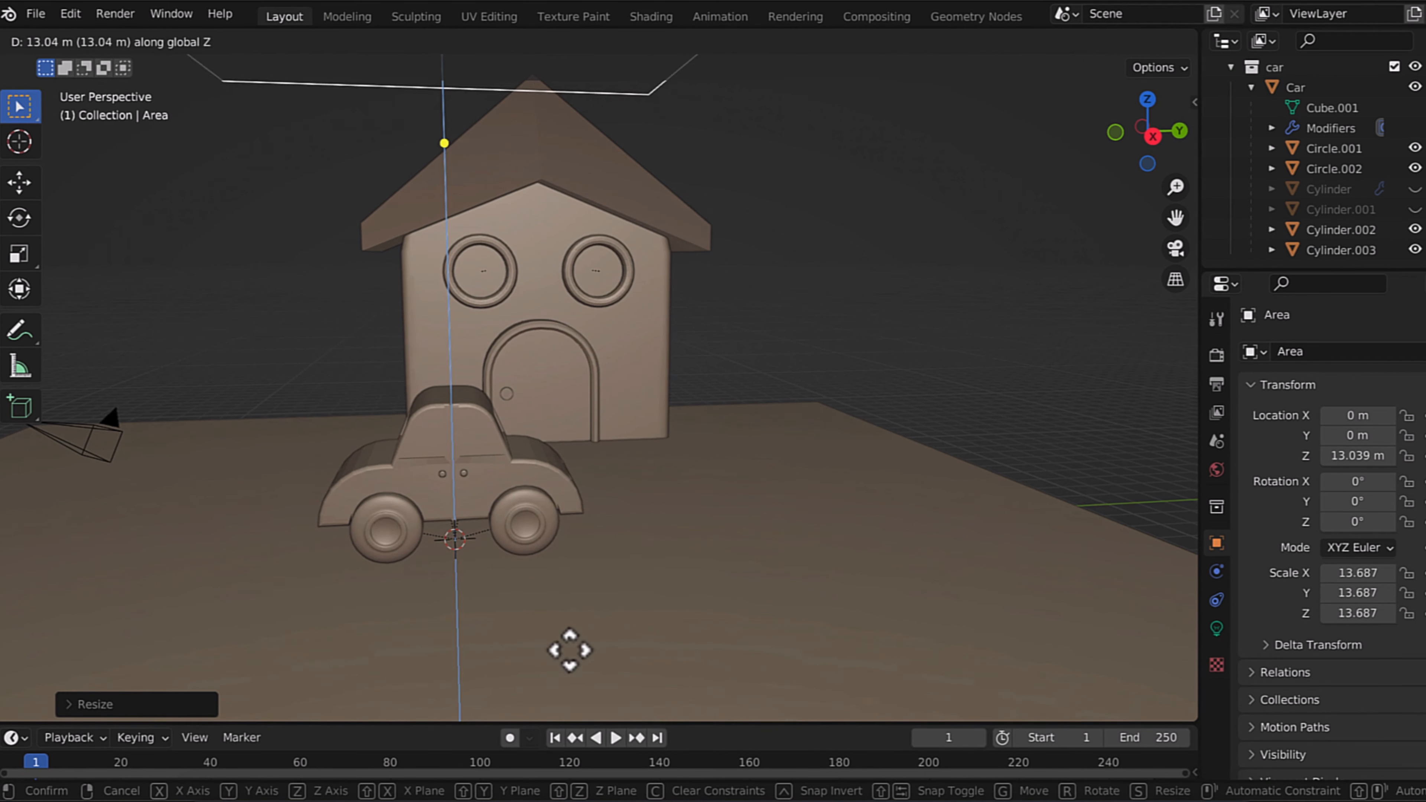
click(573, 604)
Step: Raise the area light's power and preview the scene with rendered viewport shading
click(1217, 628)
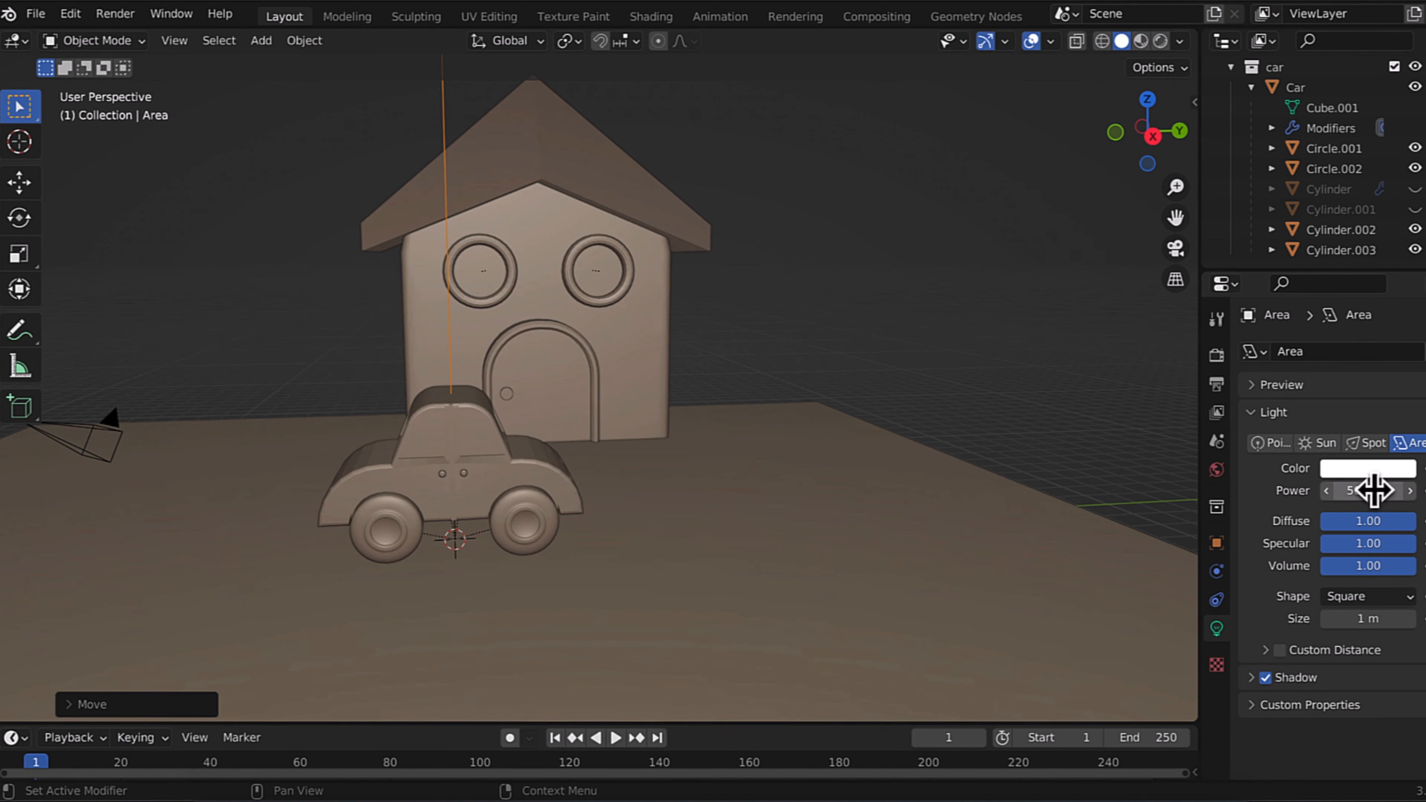
click(1160, 41)
middle_drag(914, 312, 898, 348)
scroll(898, 349, up, 1)
Step: Parent the roof, both round windows, the door and its arch to the house body
click(696, 193)
shift+click(642, 242)
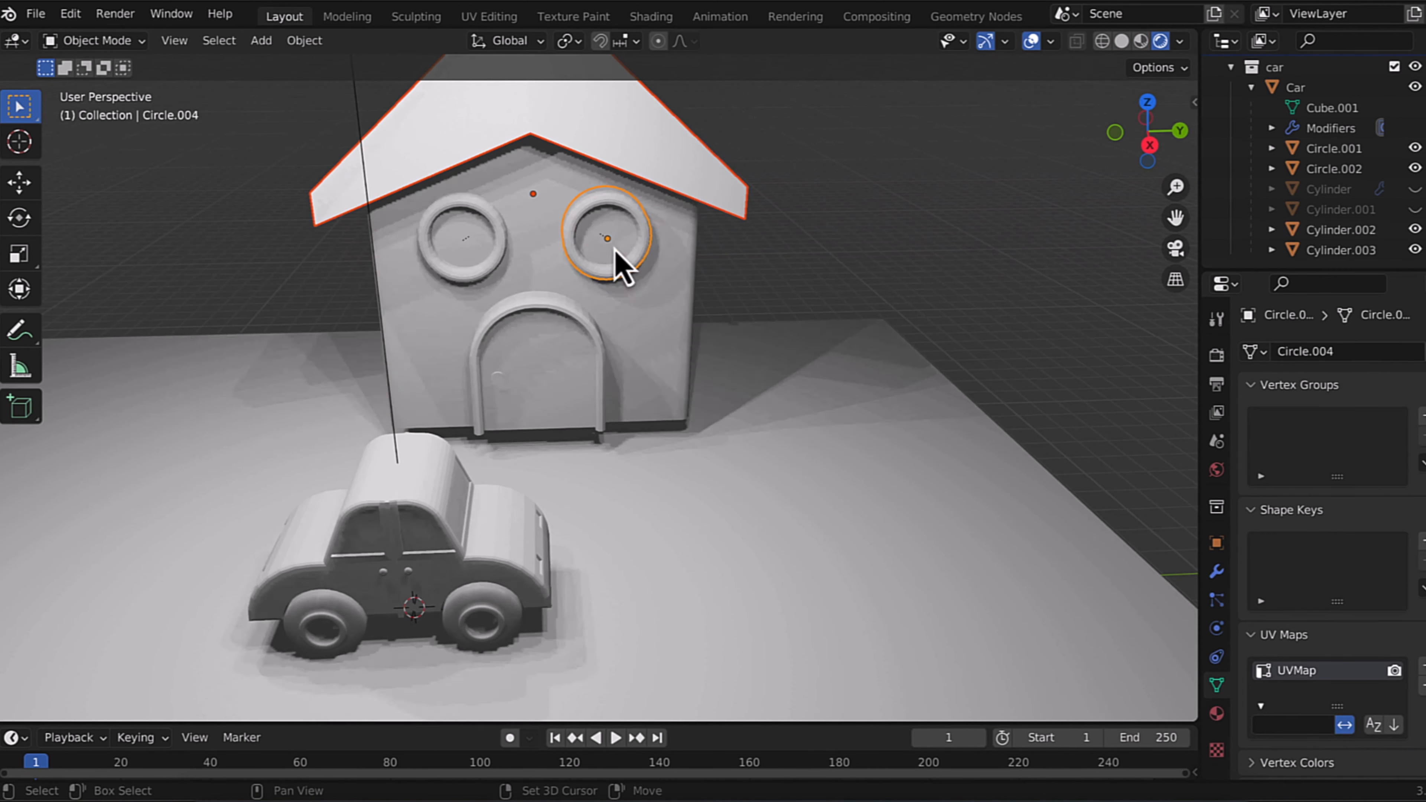
shift+click(494, 272)
shift+click(498, 380)
shift+click(547, 317)
shift+click(664, 312)
key(ctrl+p)
click(667, 312)
click(666, 360)
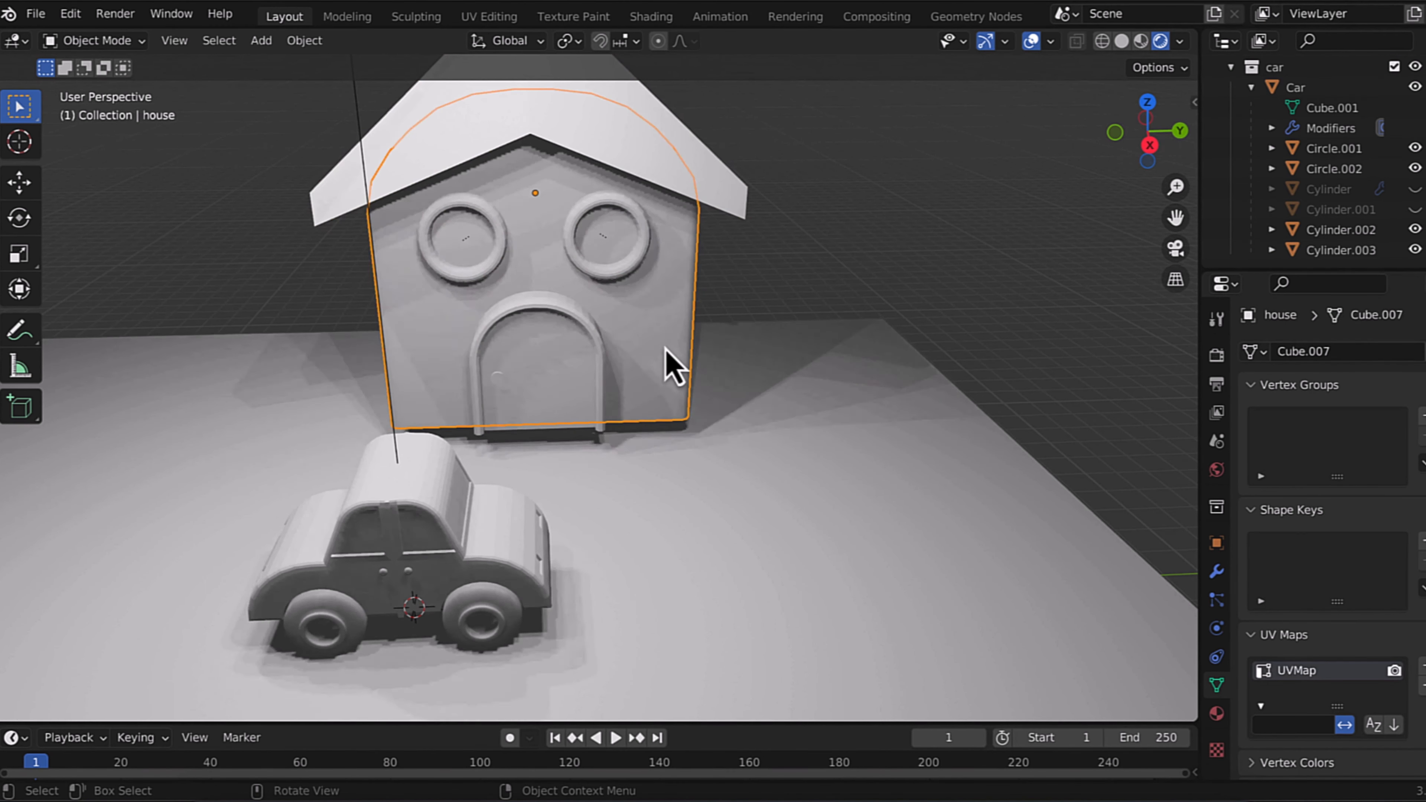
Step: Lower the house and its attached parts along Z toward the ground
key(g)
key(z)
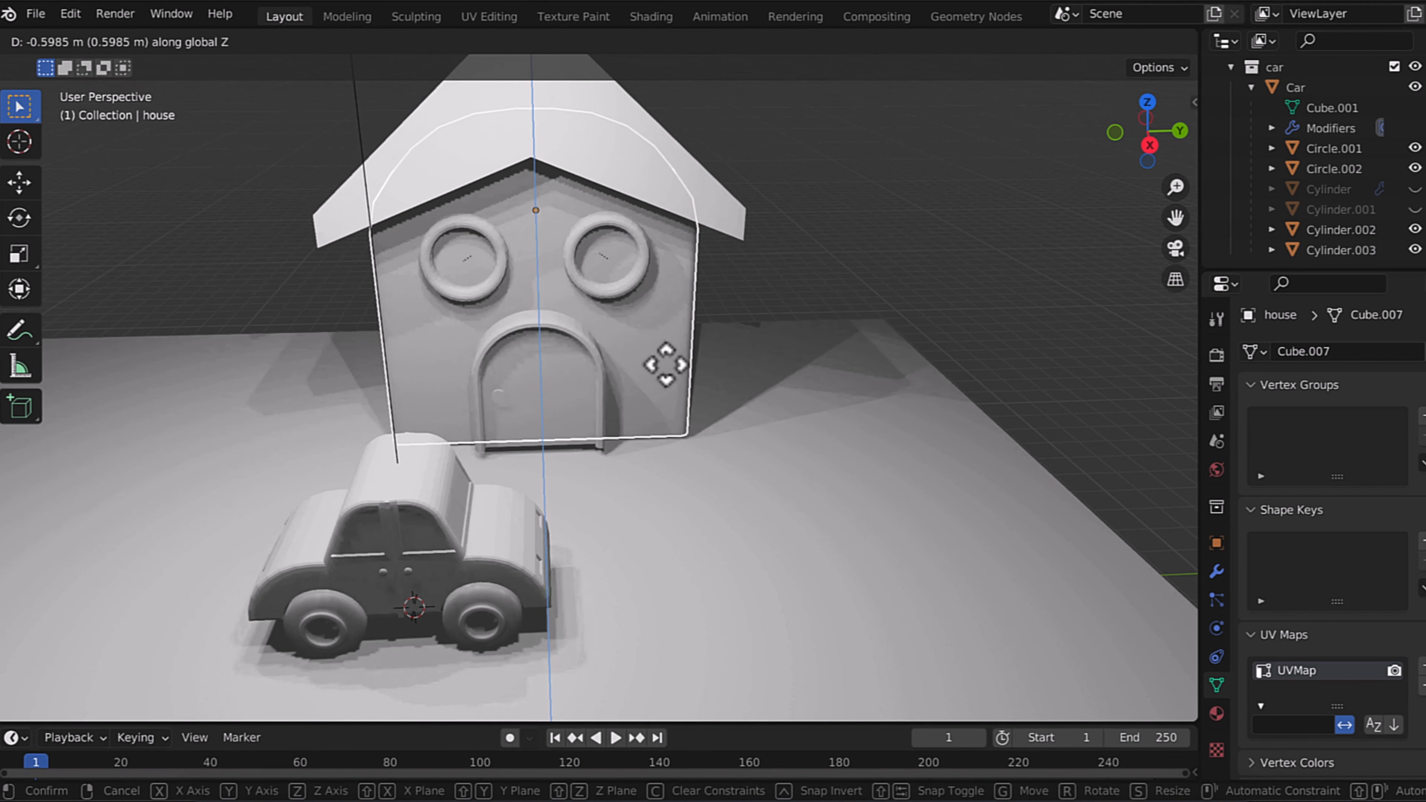
click(665, 363)
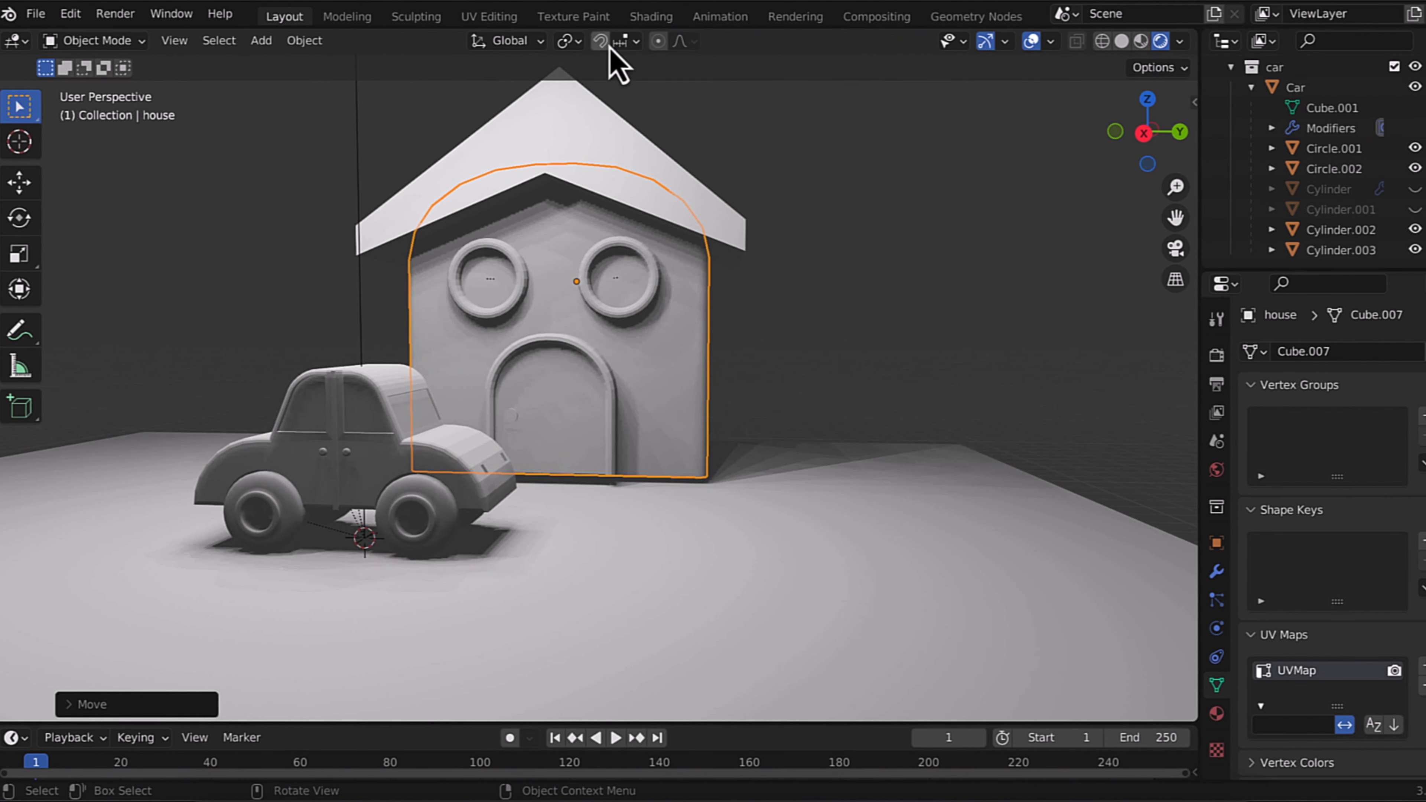
Step: Turn on snapping to faces and lower the house further along Z onto the ground plane
click(600, 41)
click(636, 42)
click(567, 163)
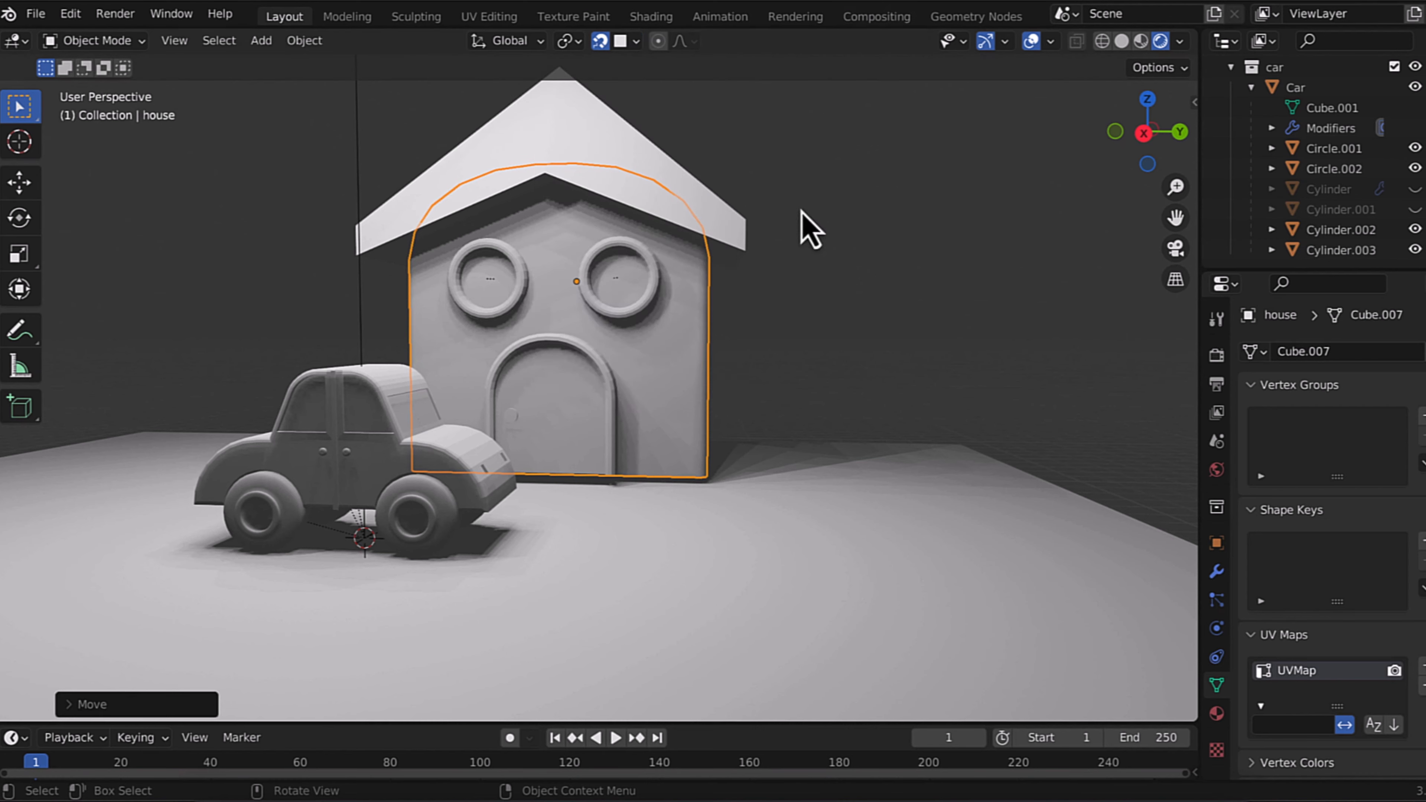
key(g)
key(z)
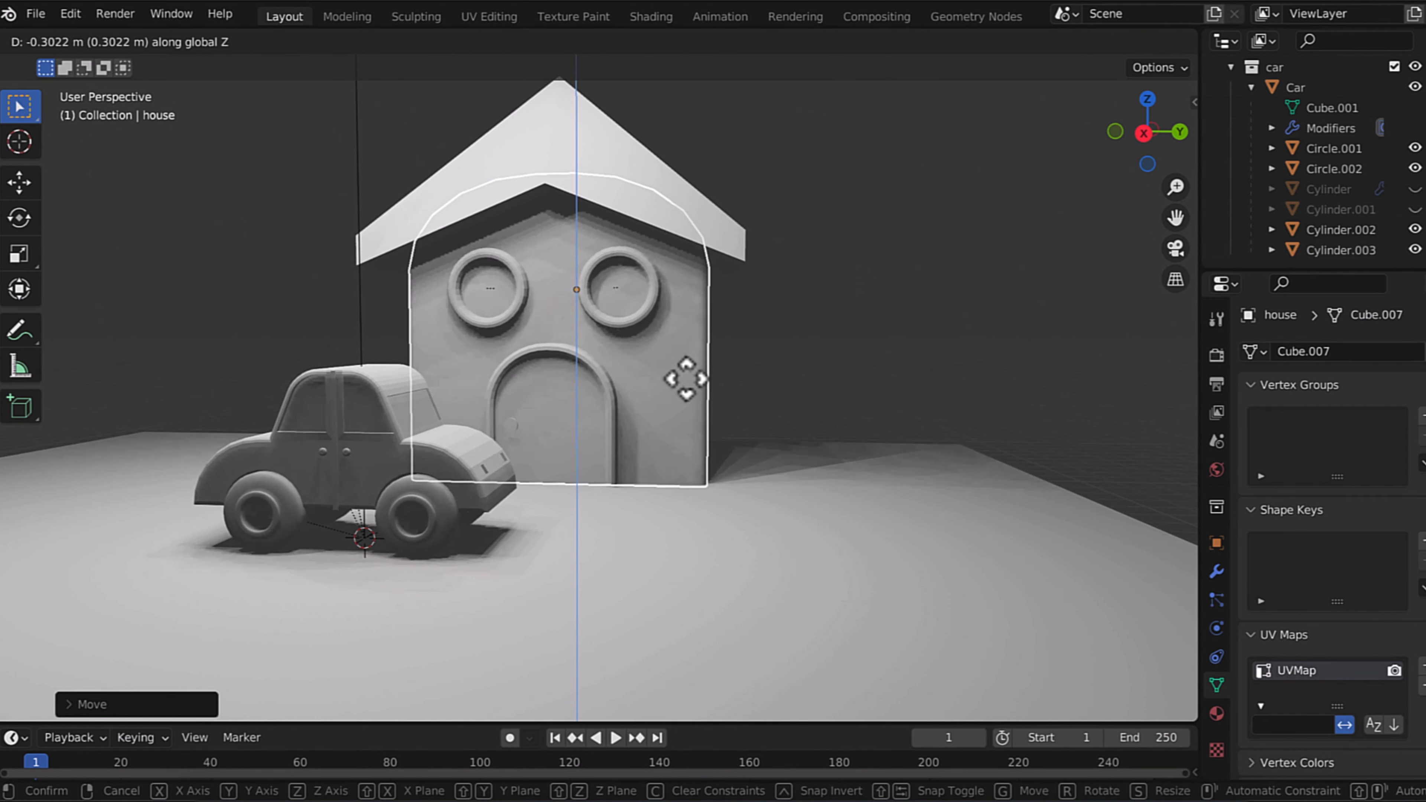
click(759, 482)
Step: Fine-tune the house's height along Z so its base meets the ground, and save the file
middle_drag(777, 397, 730, 392)
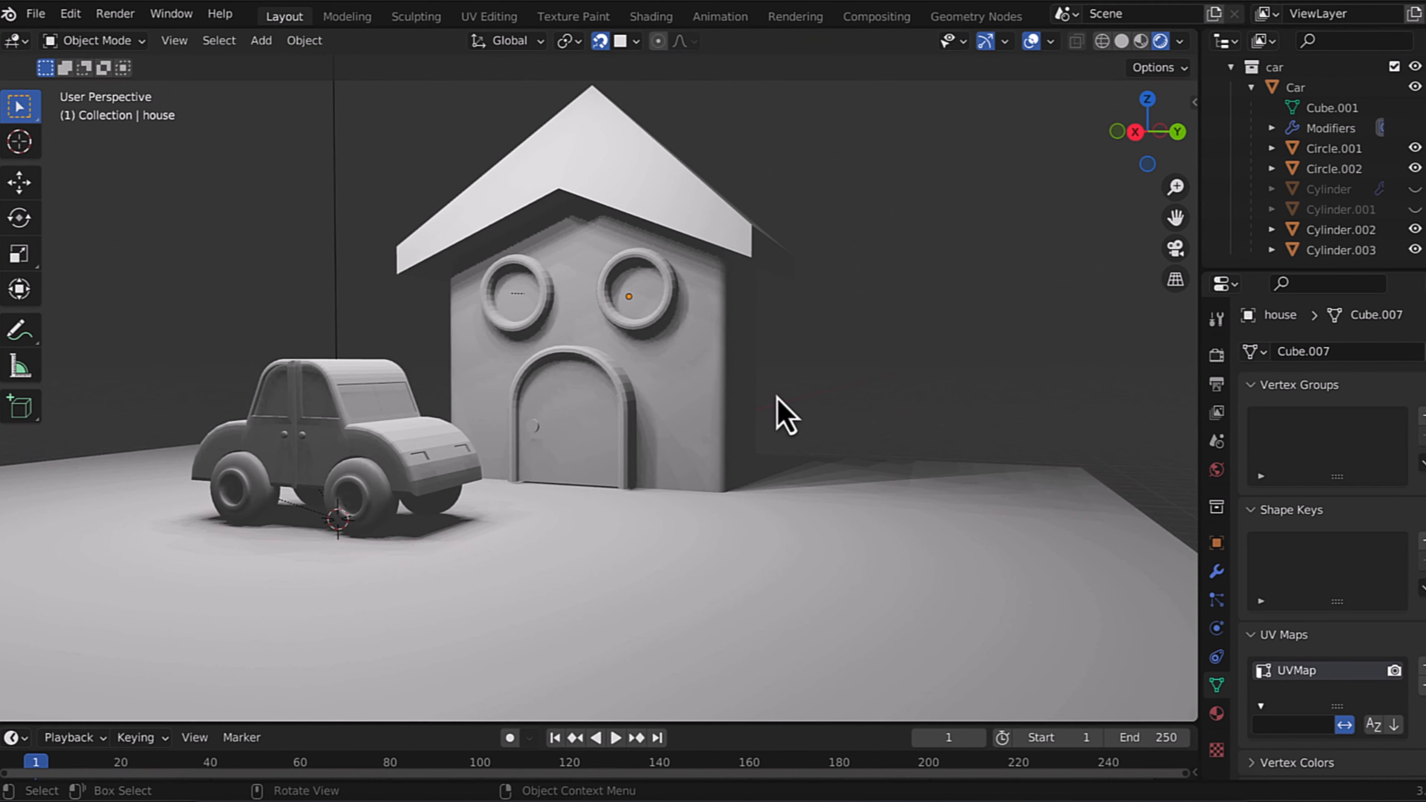
key(g)
key(z)
click(623, 485)
click(881, 406)
middle_drag(881, 406, 926, 418)
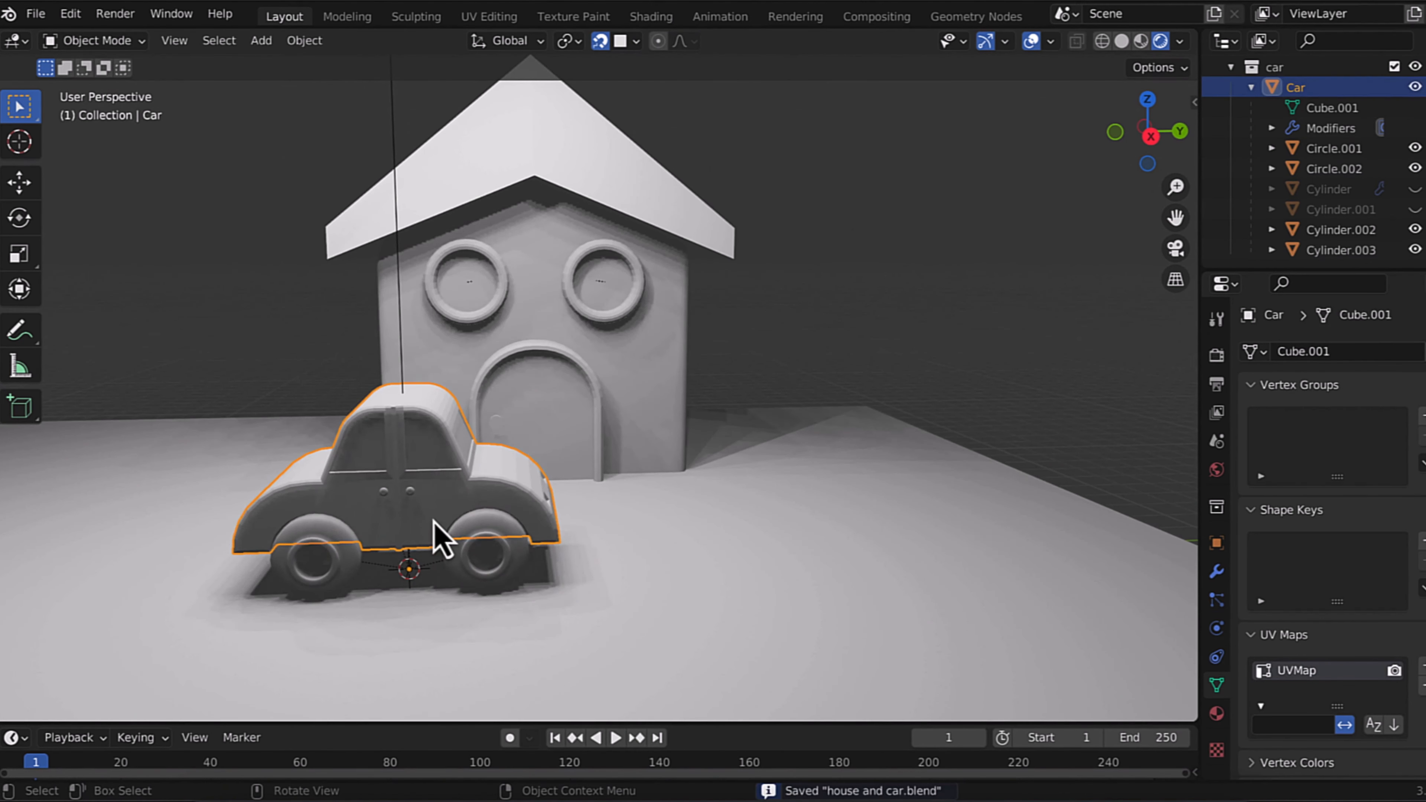
Step: Lower the car along Z so its wheels rest on the ground plane
key(g)
key(z)
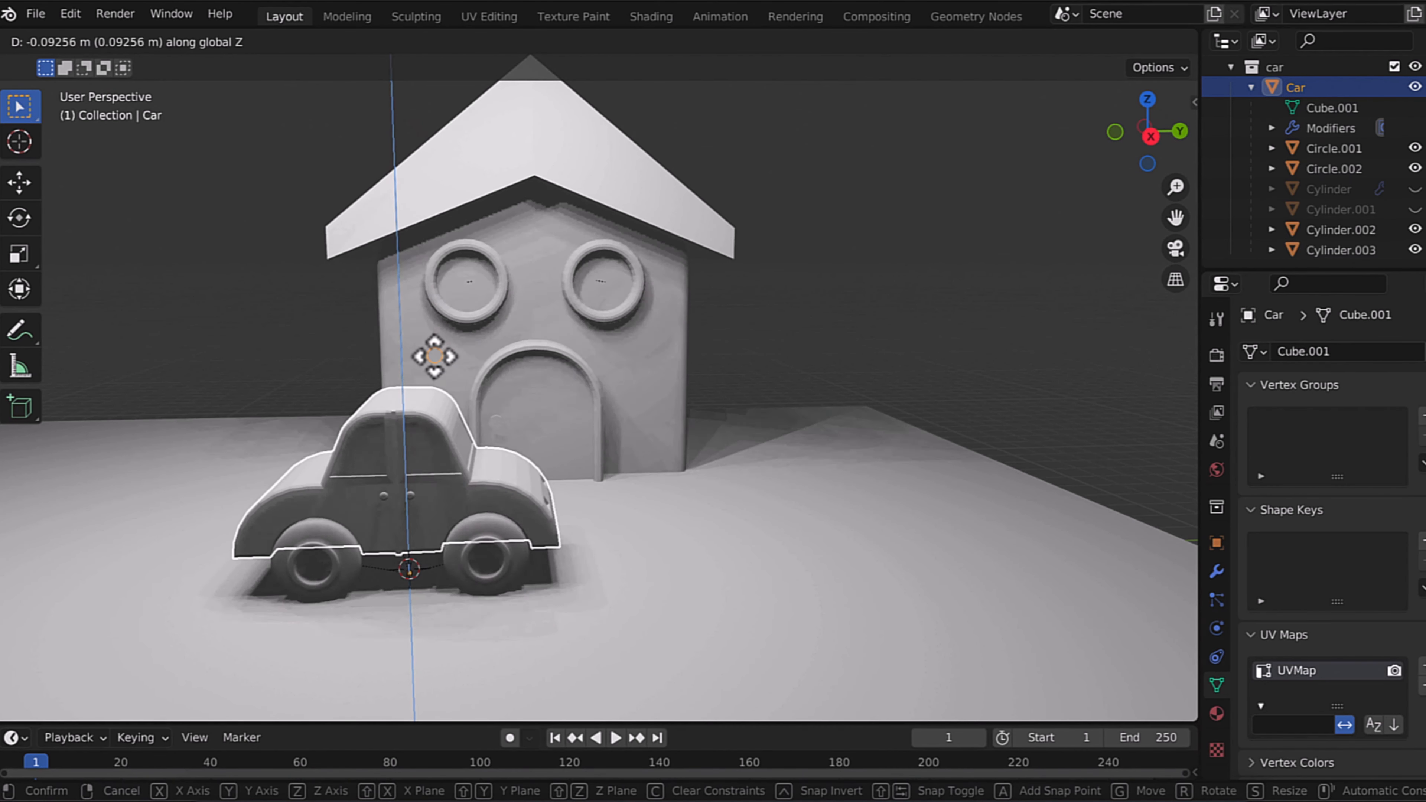
click(434, 357)
middle_drag(435, 357, 688, 397)
Step: Turn snapping off, shift the car along Y in front of the house, and return the viewport to solid shading
click(770, 380)
middle_drag(770, 380, 547, 472)
scroll(548, 472, down, 1)
click(547, 472)
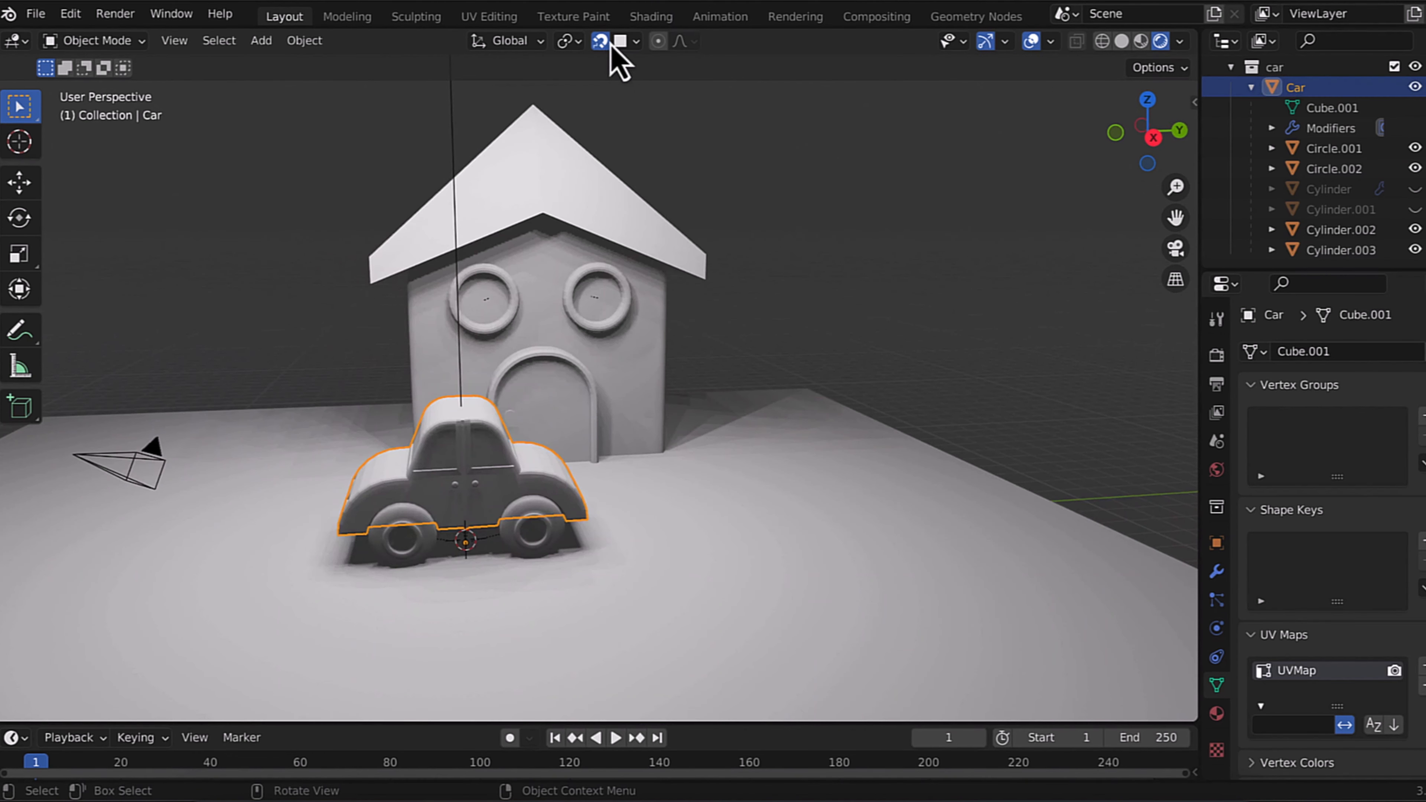
key(g)
key(y)
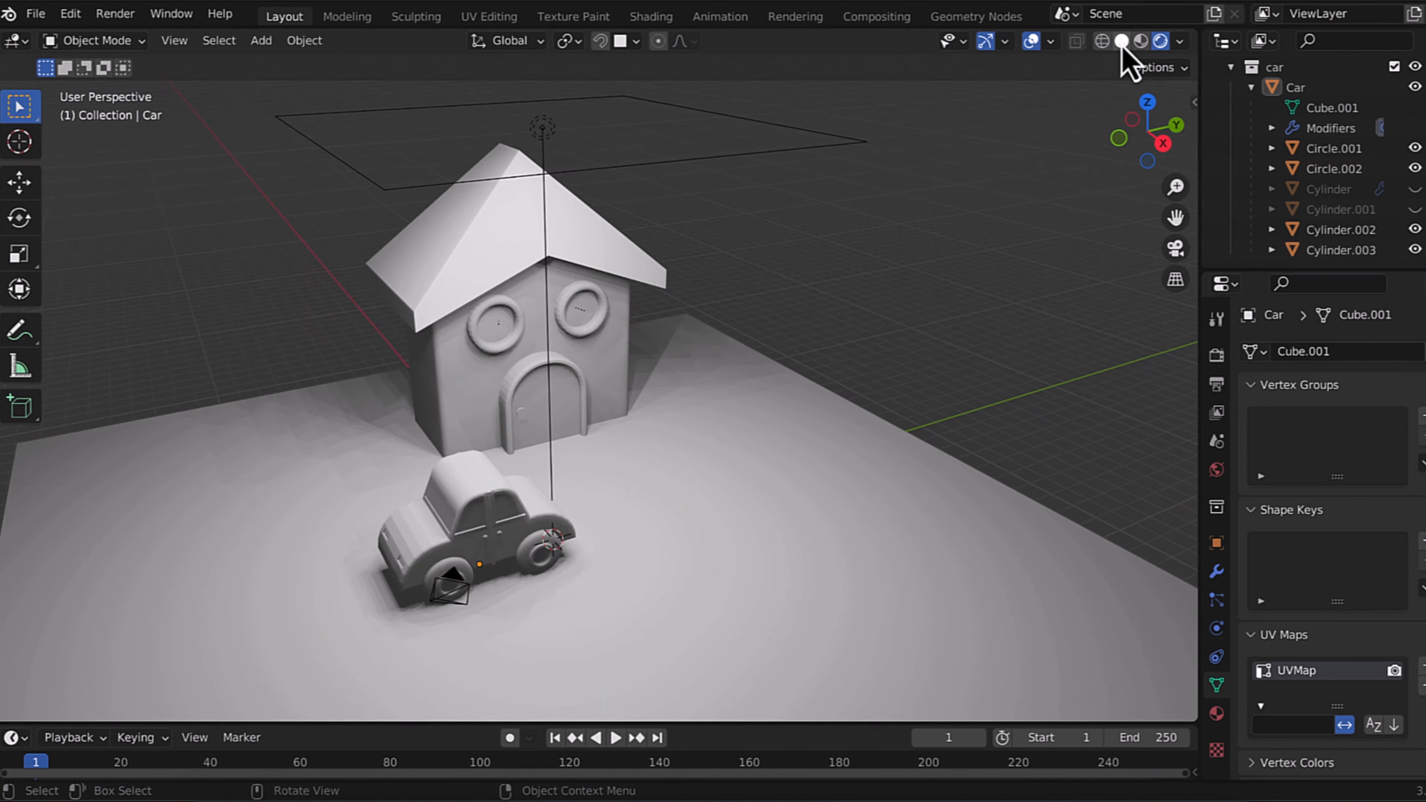
click(1122, 41)
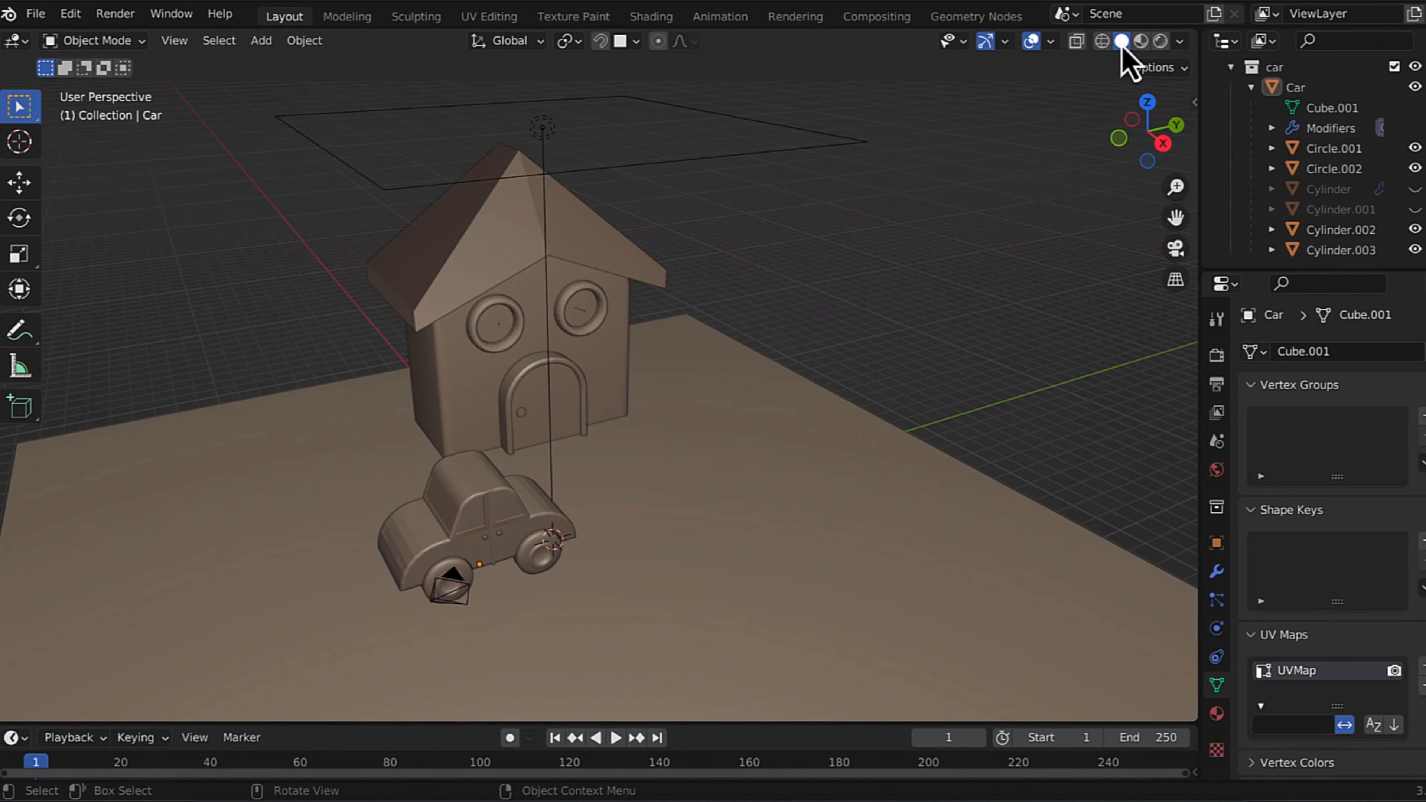
Step: Bevel the selected outer edges of the house roof to soften its corners
middle_drag(461, 301, 500, 290)
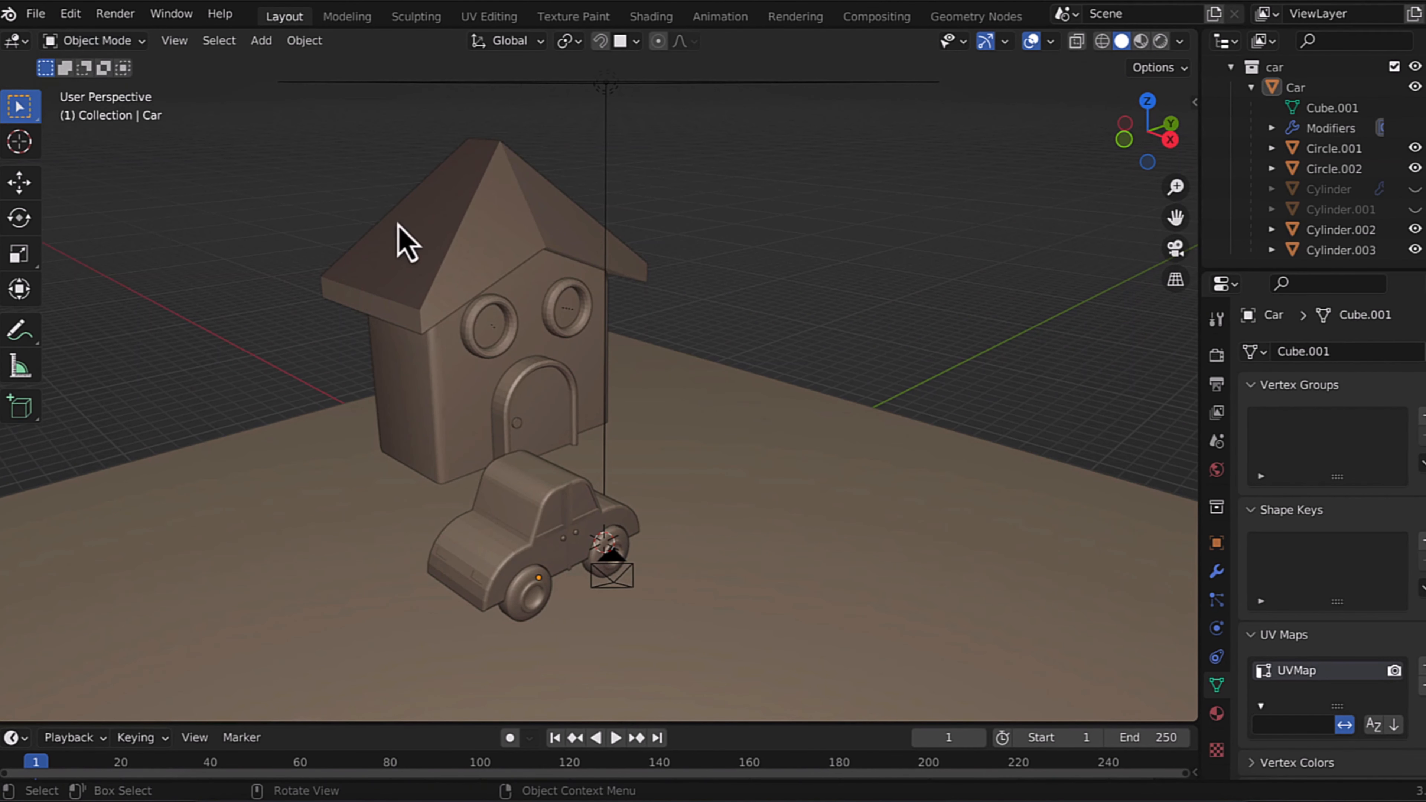
key(Tab)
middle_drag(494, 488, 803, 459)
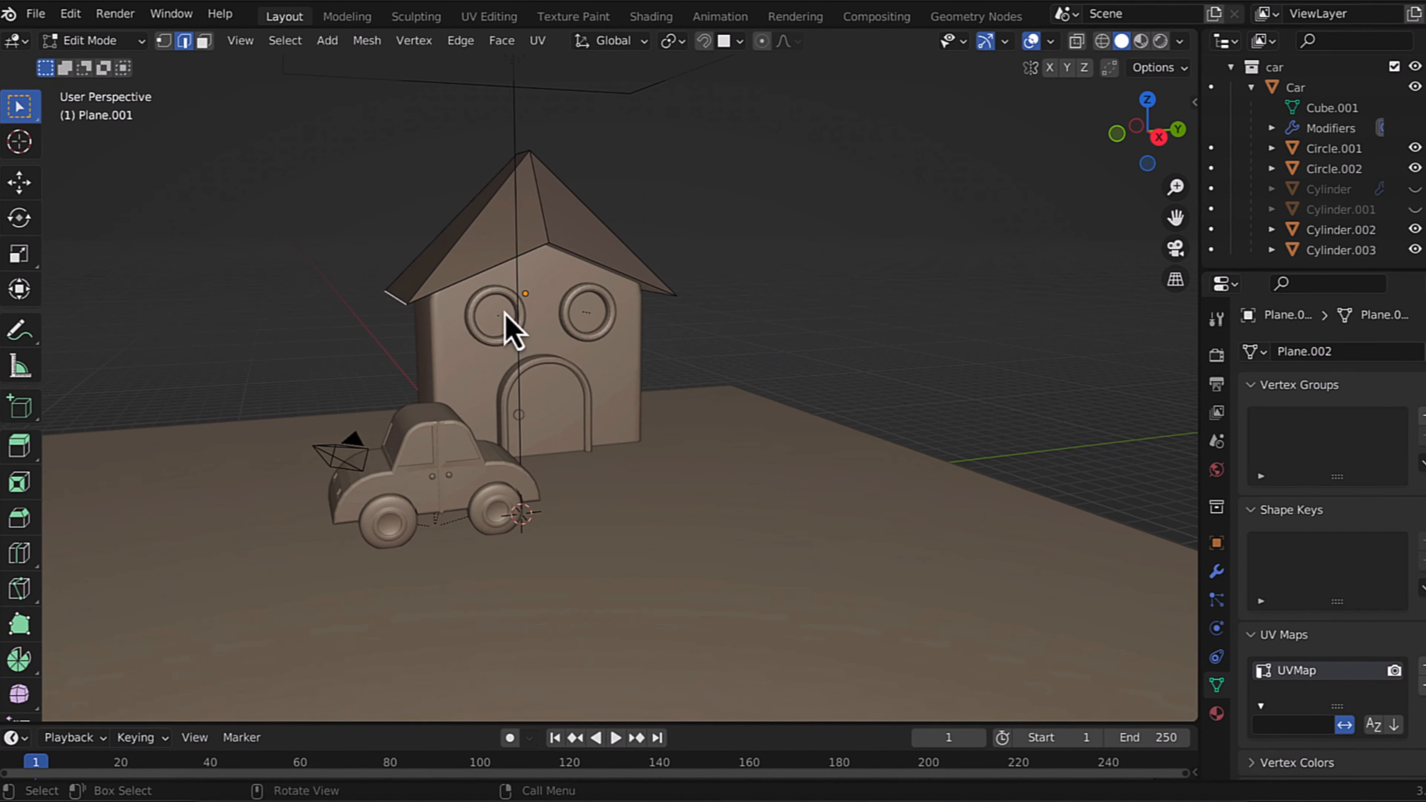
shift+click(746, 306)
middle_drag(505, 316, 758, 260)
key(ctrl+b)
click(766, 276)
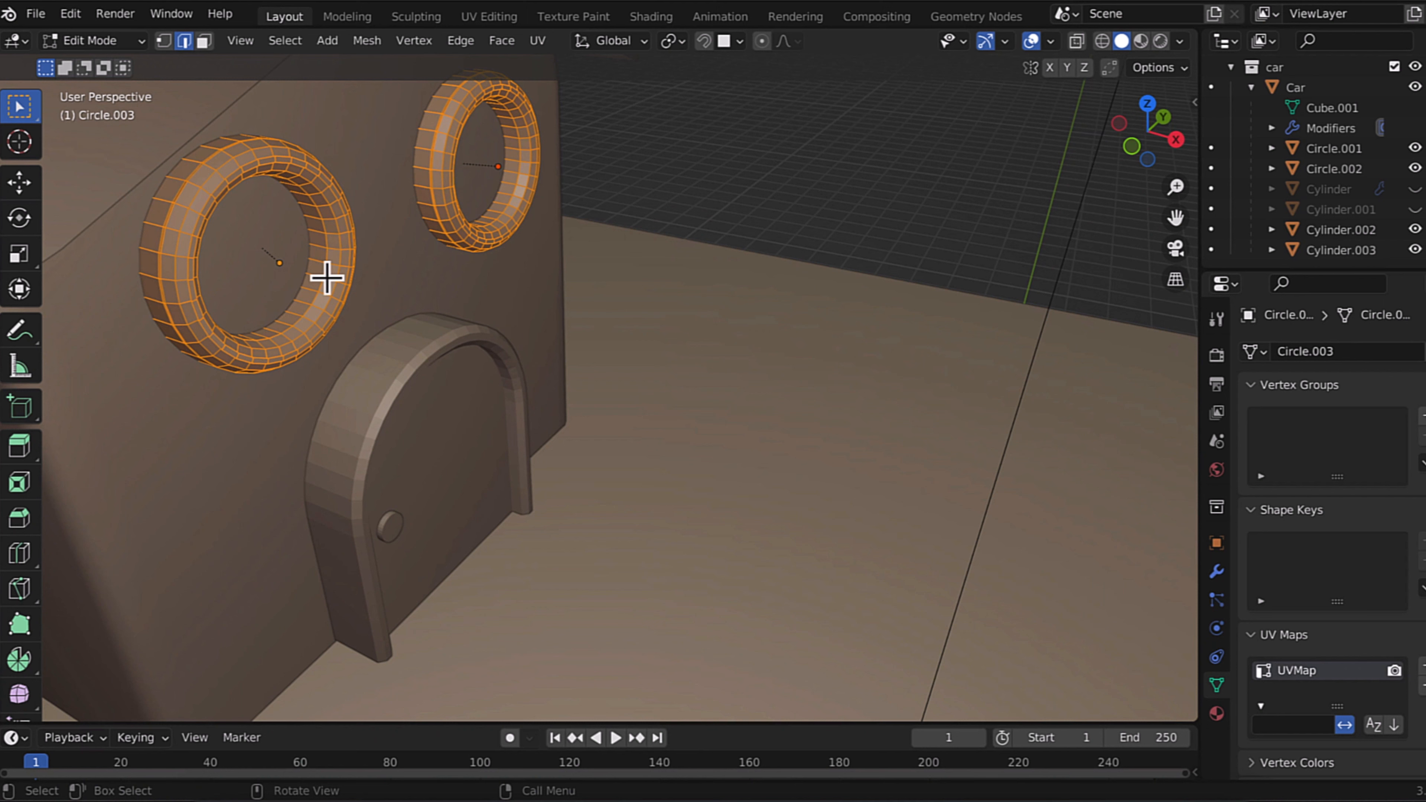
Step: Merge the duplicate vertices of both round window frames by distance
key(m)
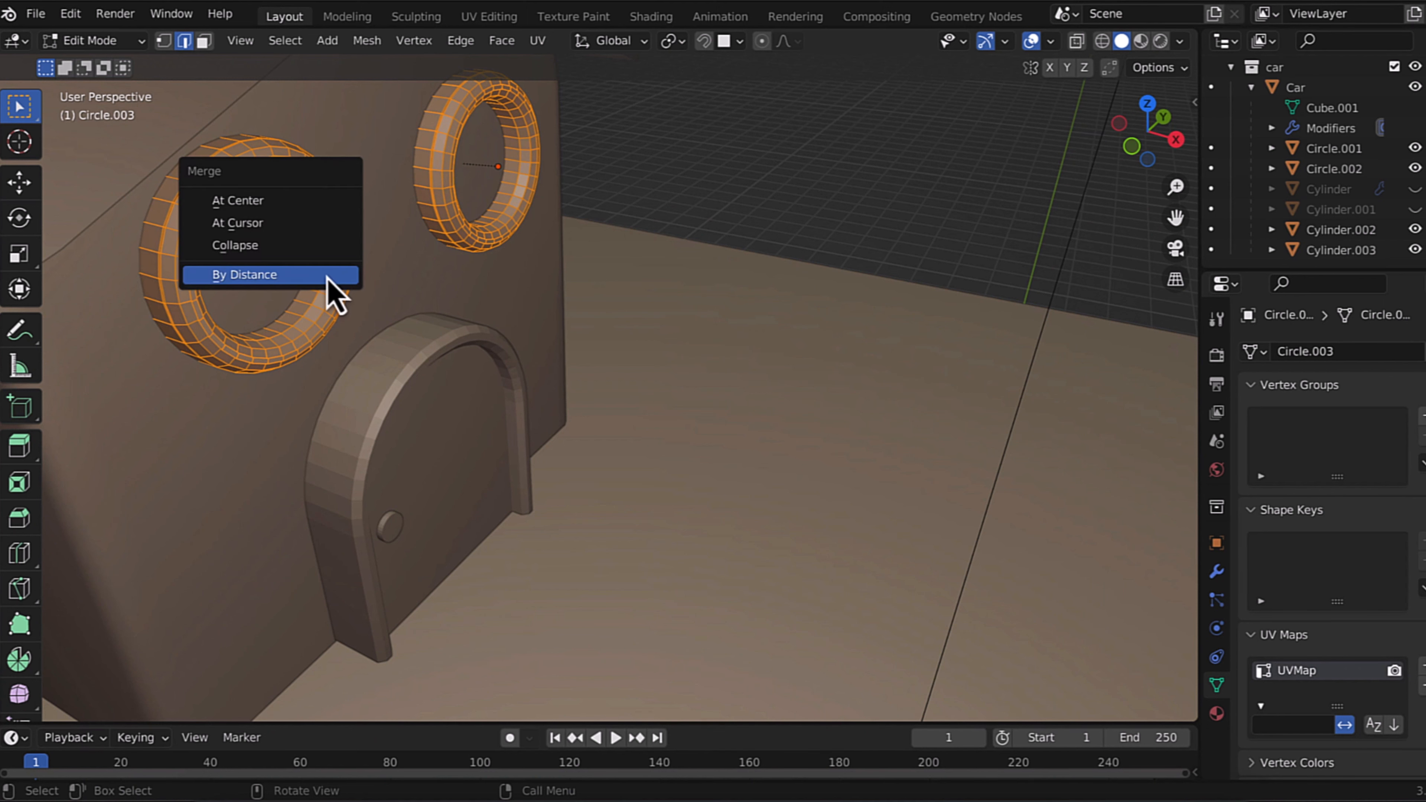
click(328, 279)
click(69, 704)
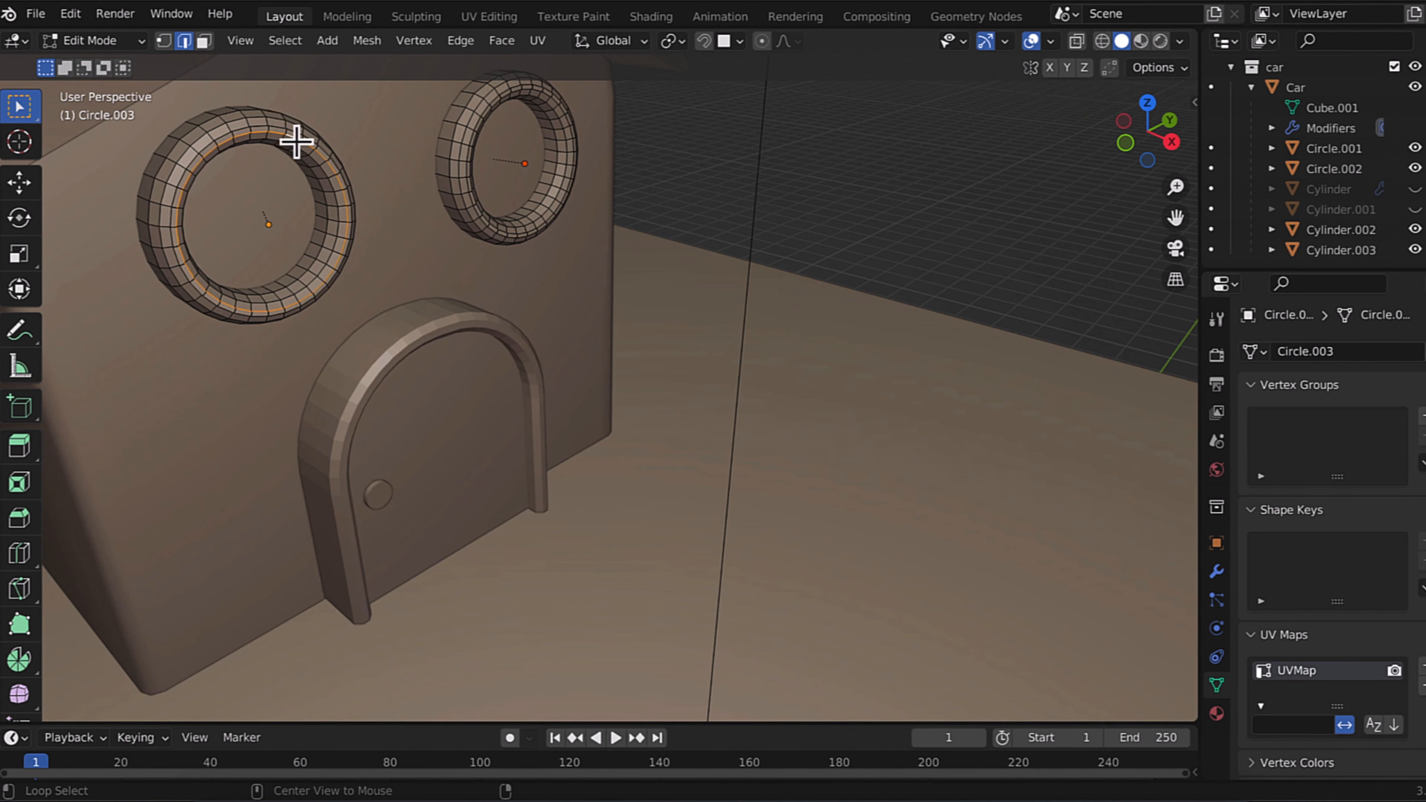
Step: Dissolve the extra edge loop on each of the two round window frames
right_click(295, 141)
click(259, 625)
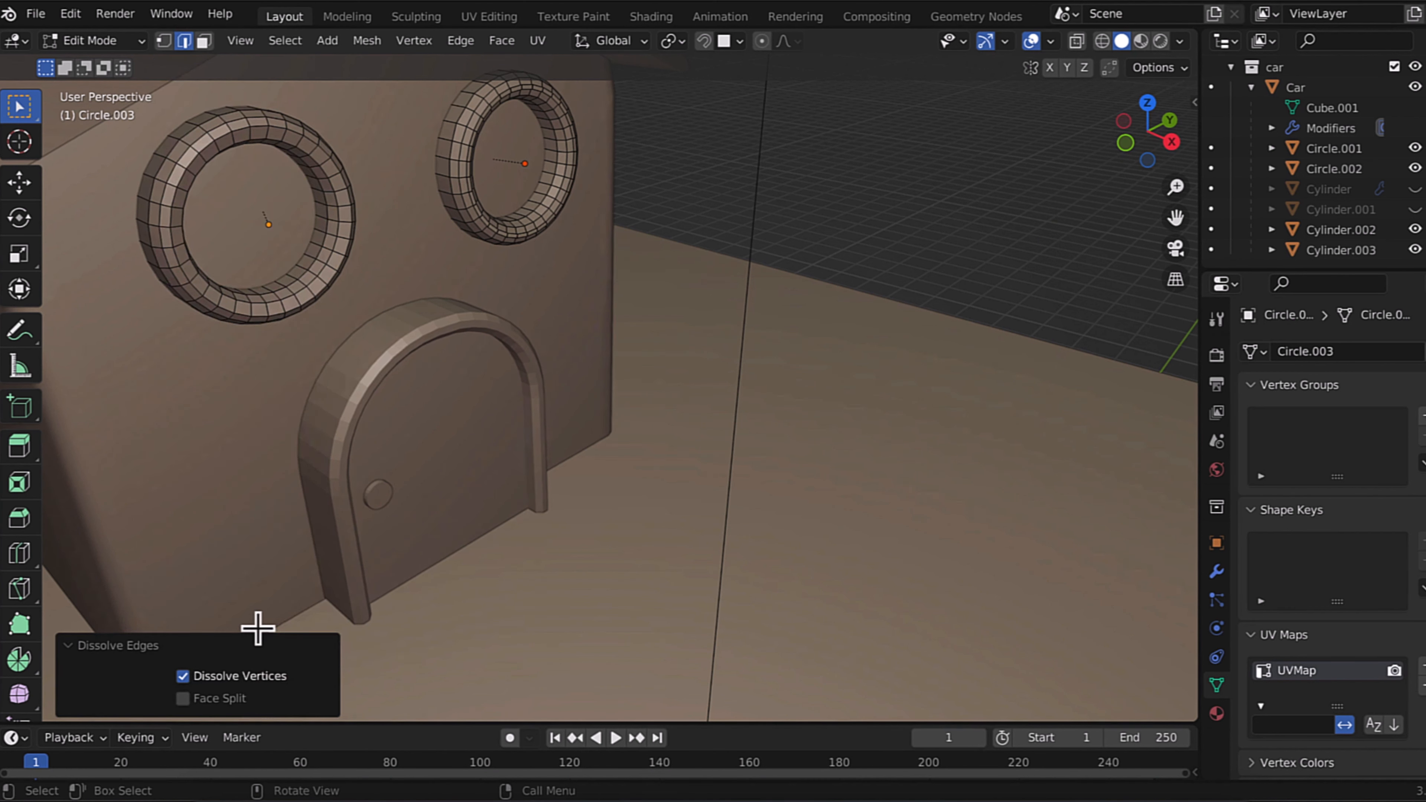
alt+click(555, 105)
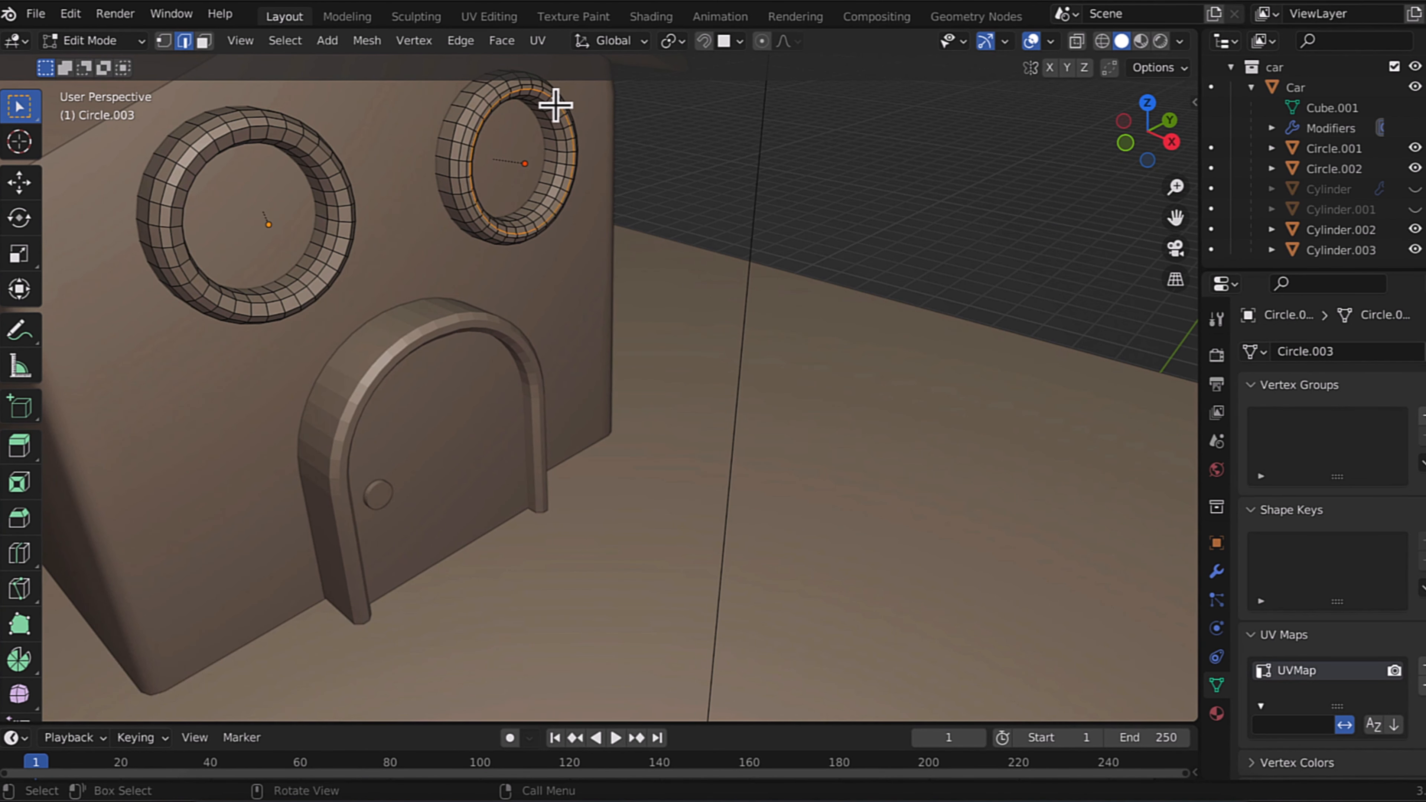
right_click(534, 365)
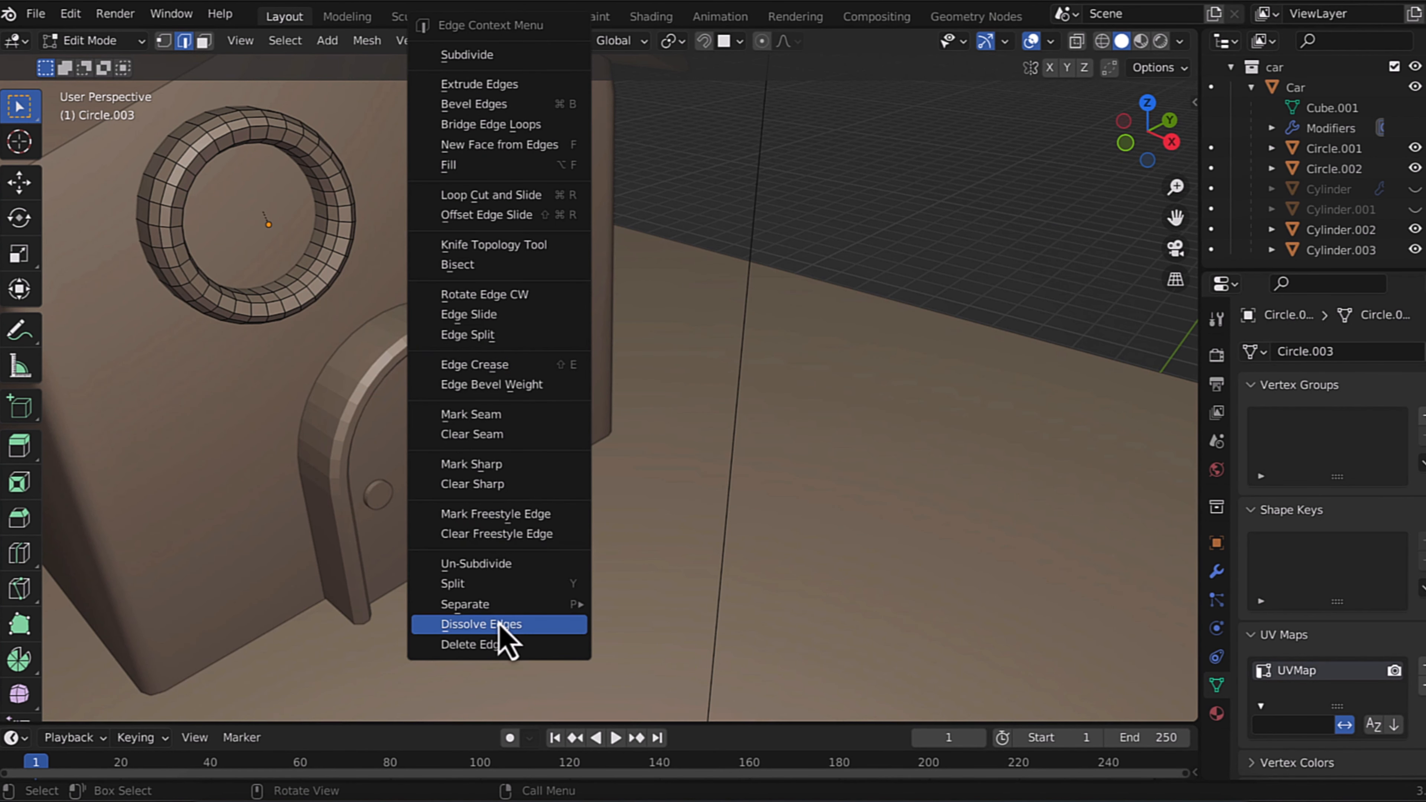
click(503, 628)
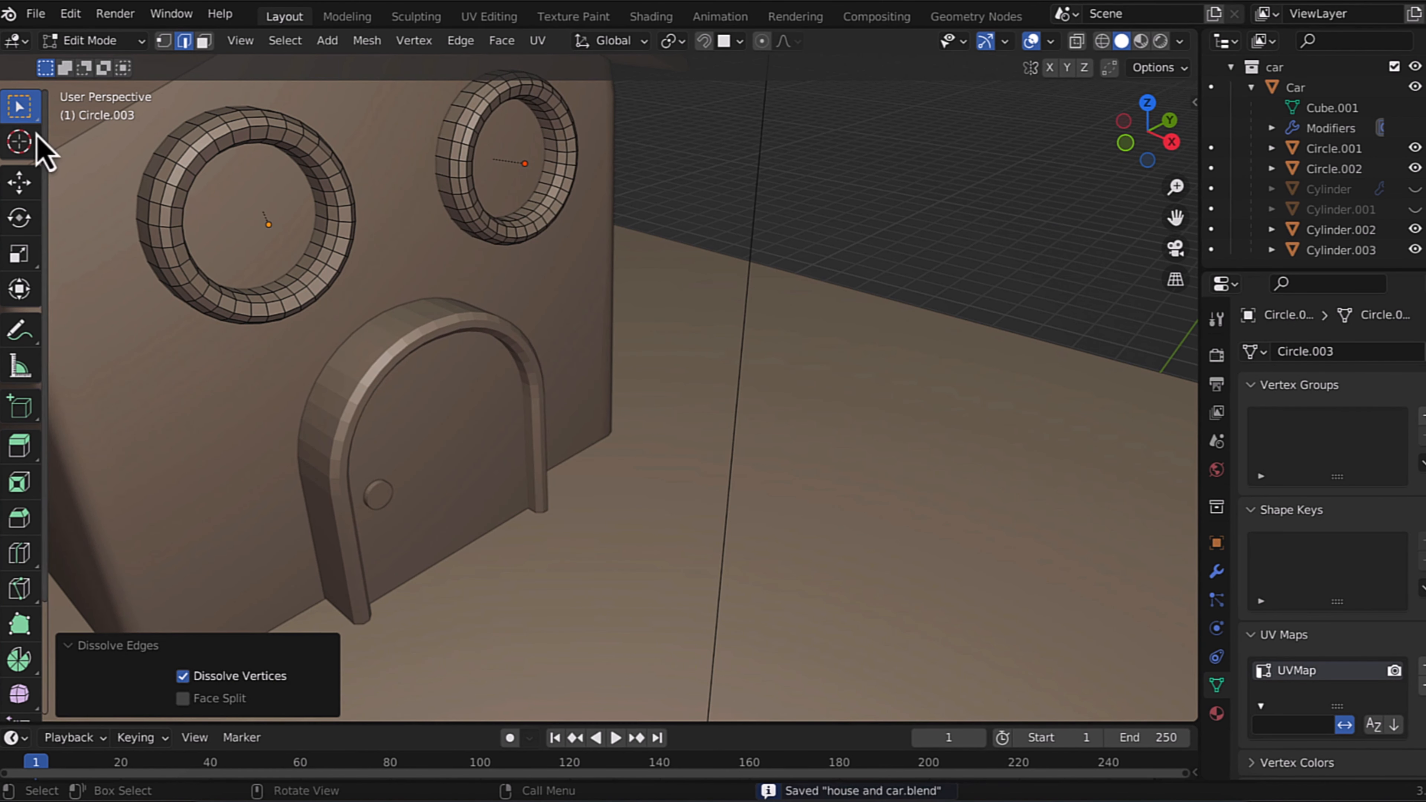
Step: Return to Object Mode, shade both window frames smooth, and save the file
click(92, 40)
click(101, 61)
right_click(233, 143)
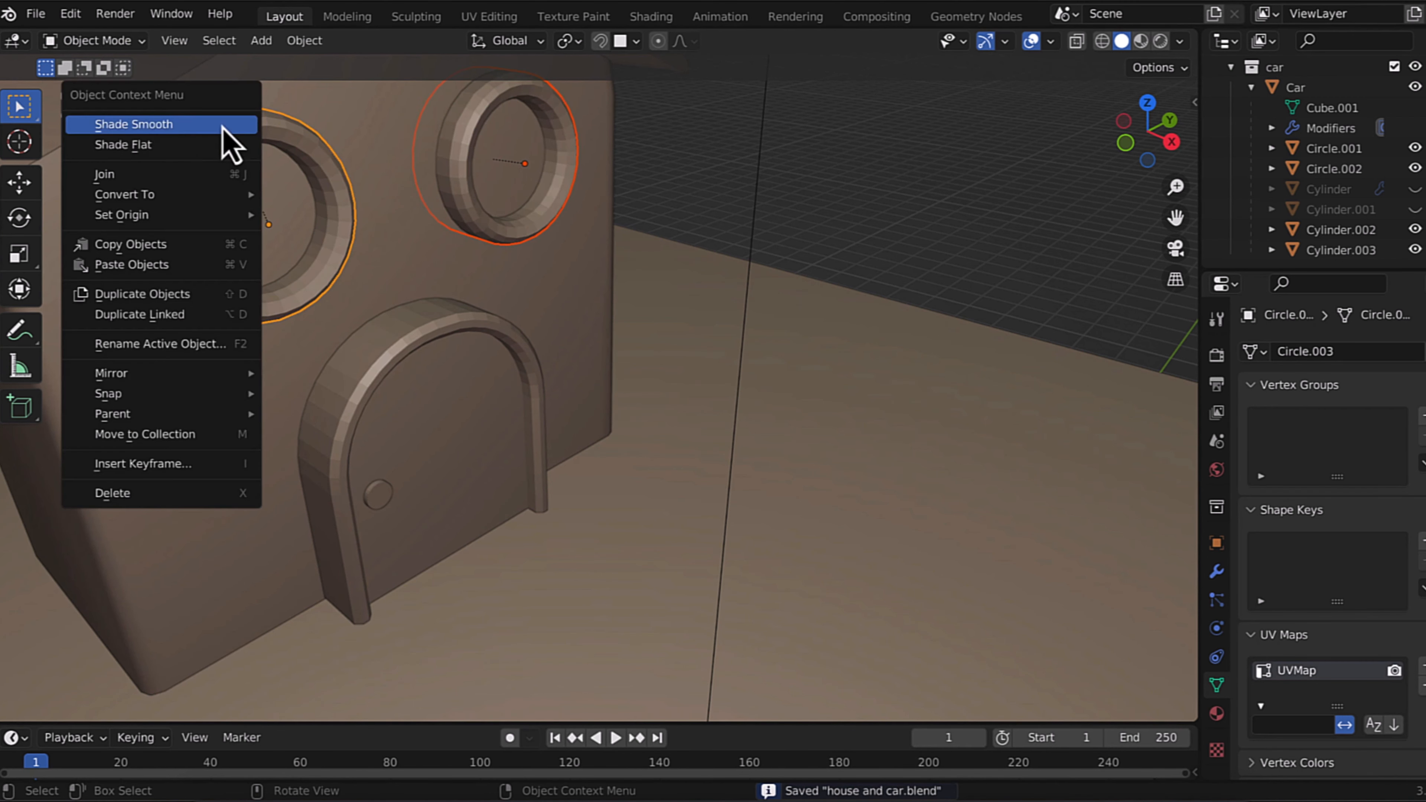
click(233, 140)
middle_drag(283, 246, 287, 248)
key(ctrl+s)
Step: Try smooth shading on the arched door object, and undo it
click(528, 328)
right_click(528, 328)
click(528, 328)
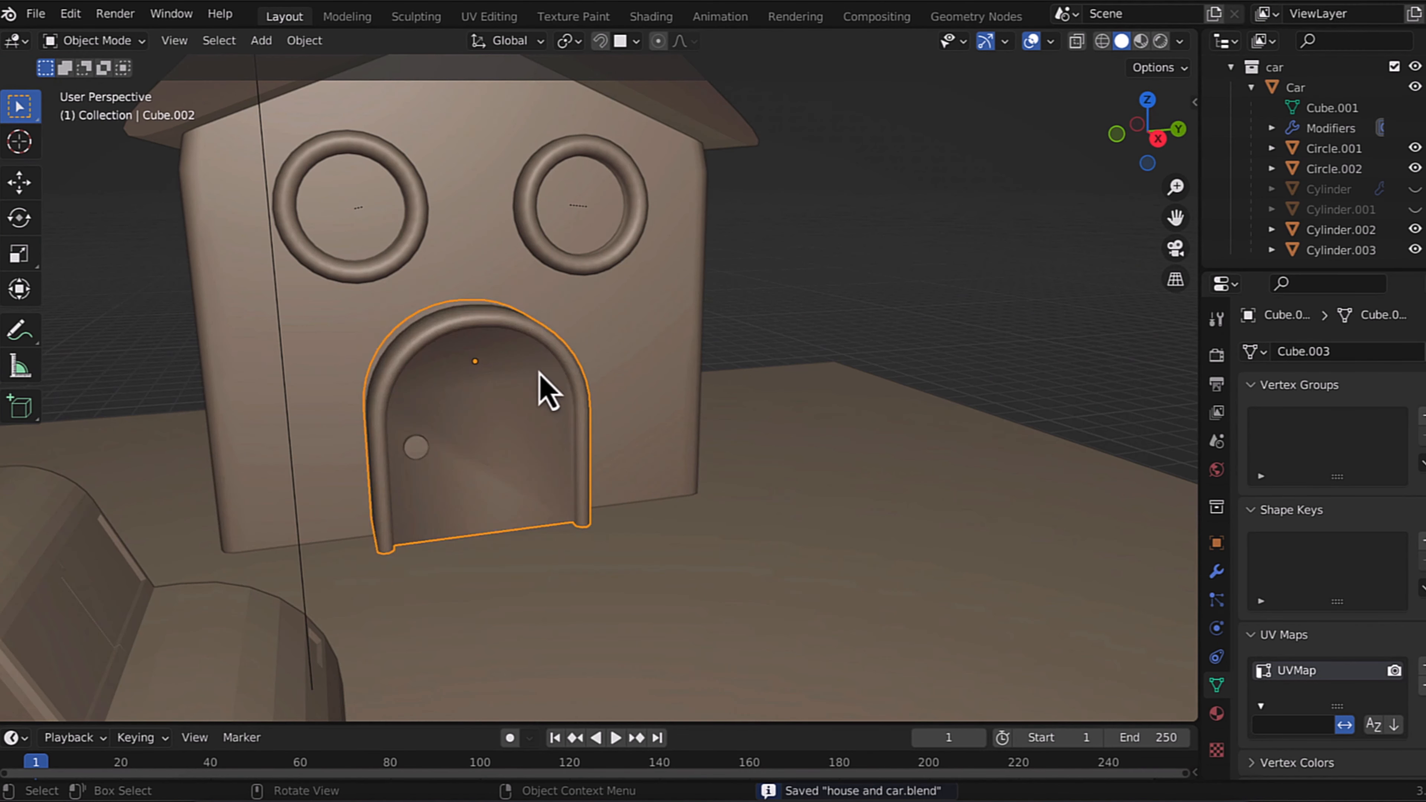
key(ctrl+z)
Step: Inset the door's front face by about 0.019 m inside the arched frame
key(Tab)
click(559, 462)
key(i)
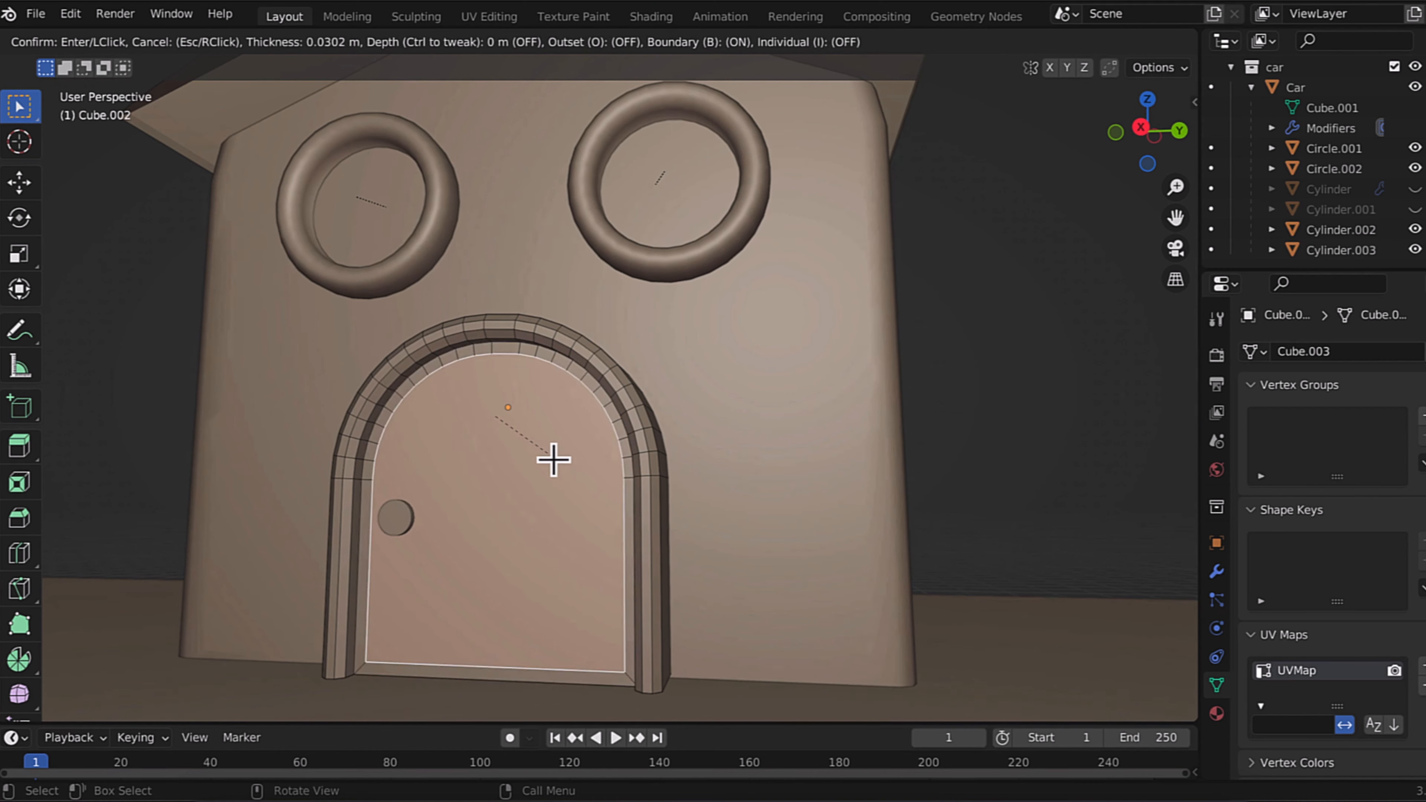
click(554, 461)
middle_drag(554, 461, 556, 460)
Step: Return to Object Mode and shade the arched door object smooth
click(92, 40)
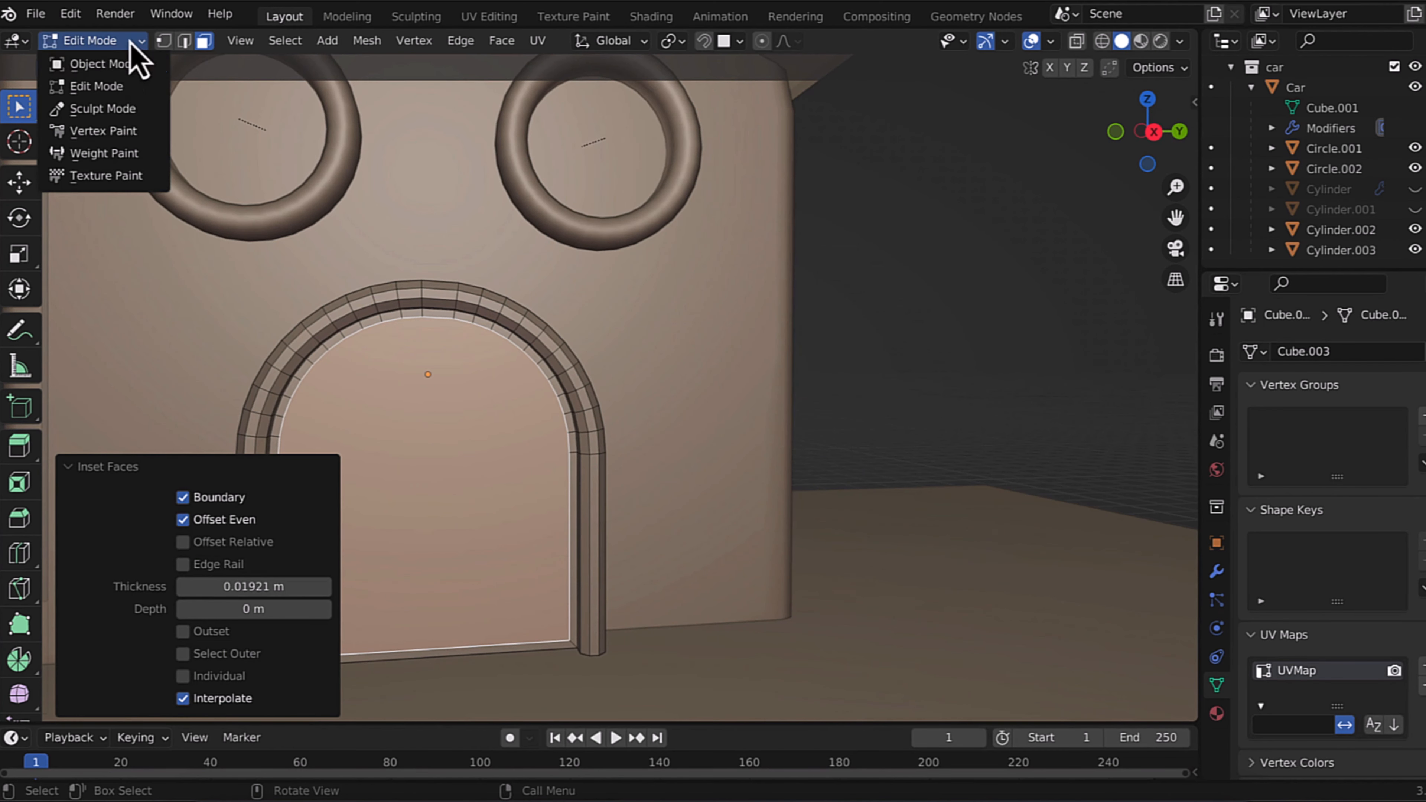
click(133, 59)
right_click(474, 325)
click(474, 325)
middle_drag(474, 325, 397, 477)
Step: Adjust the car's height along Z against the ground plane and preview it in rendered shading
scroll(398, 478, down, 8)
click(392, 436)
key(g)
key(z)
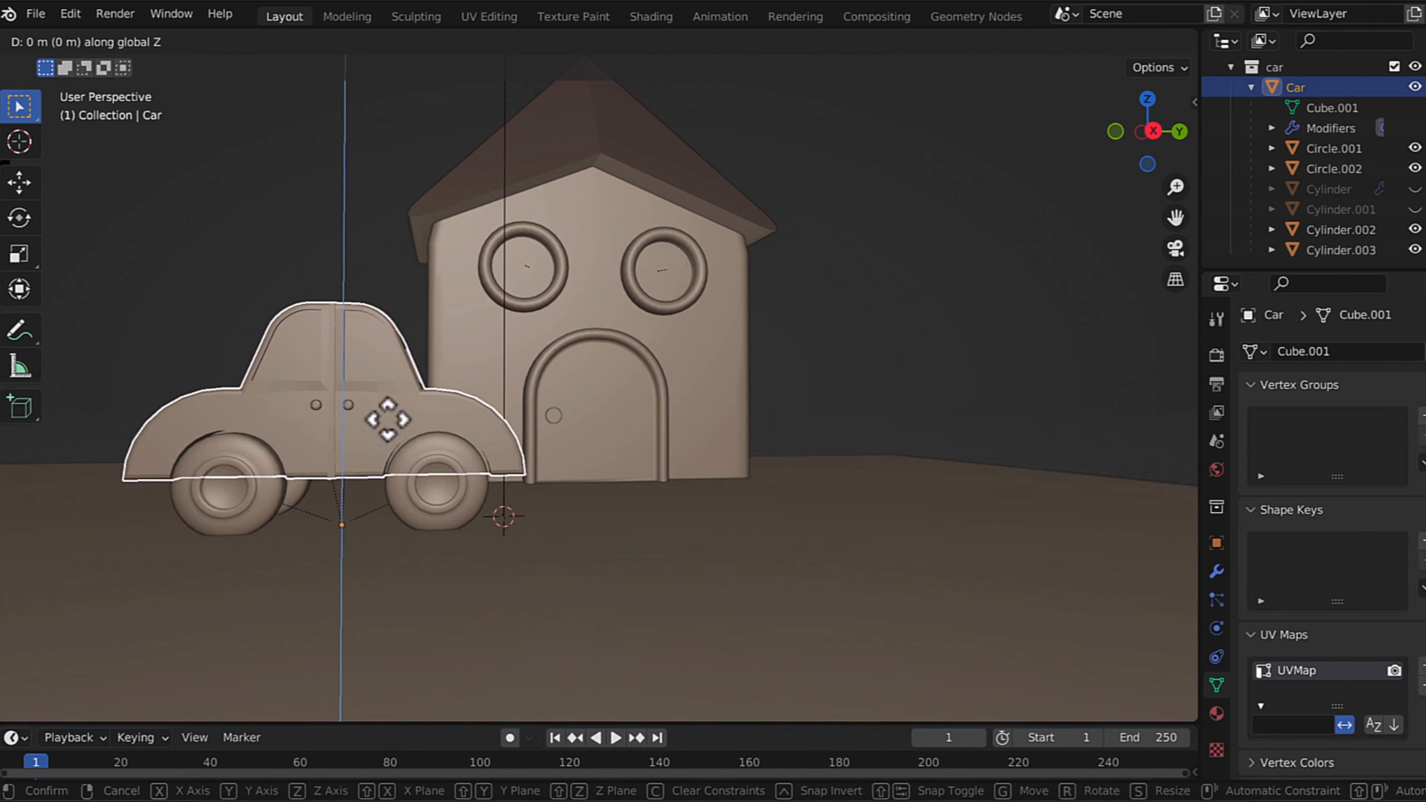
click(1160, 41)
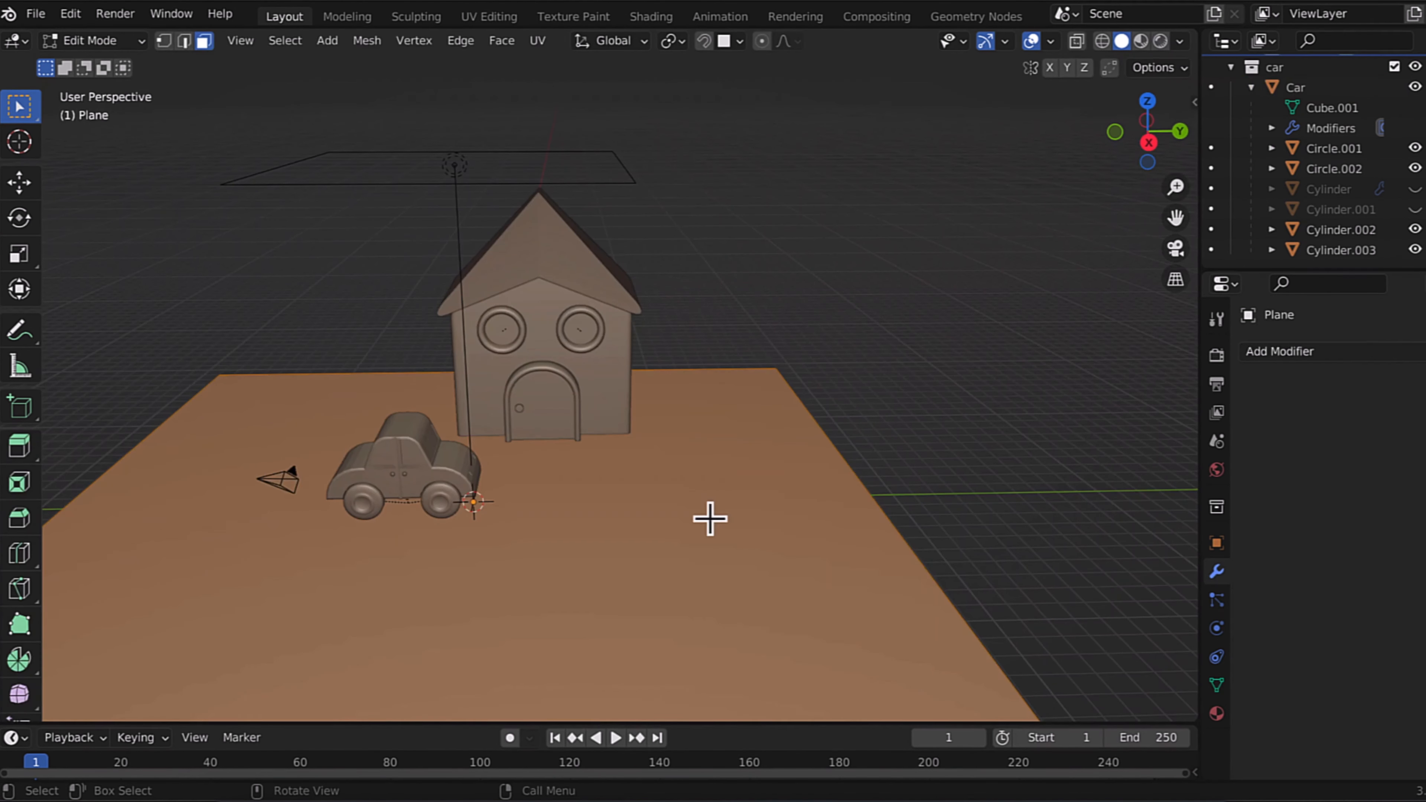
right_click(707, 516)
click(646, 407)
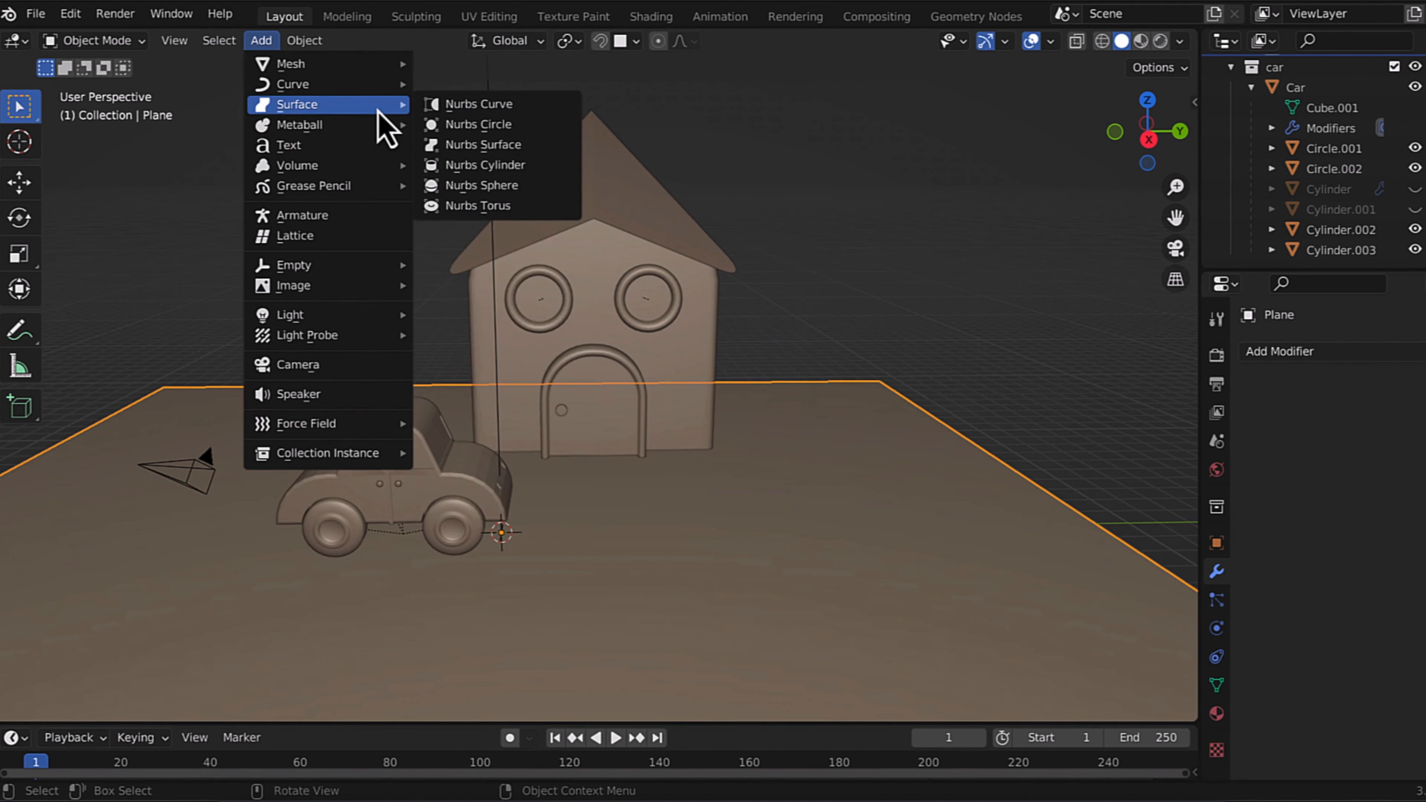
Step: Add a mesh cylinder, raise it along Z, and move it about -11.47 m along X and -5.17 m along Y
click(477, 165)
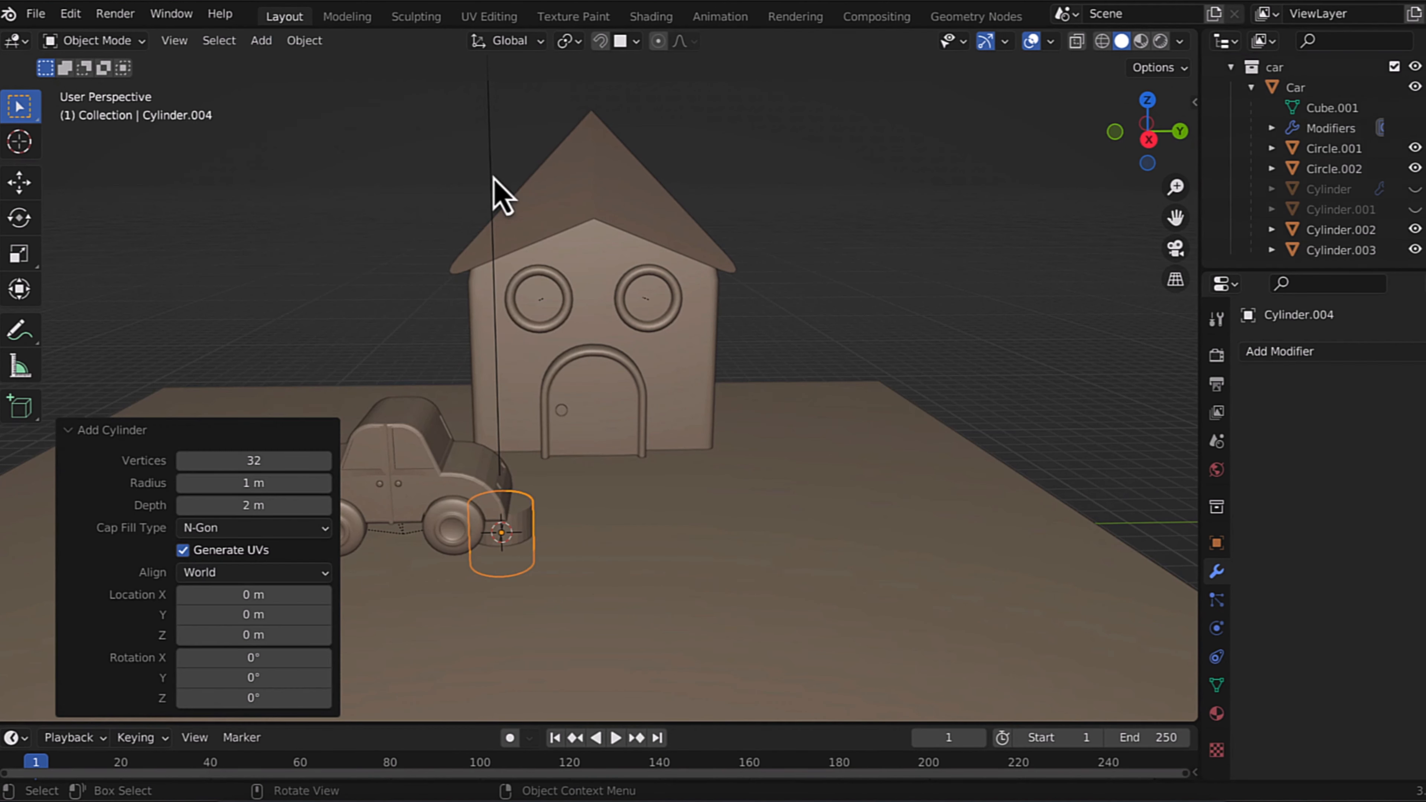
key(g)
key(z)
click(584, 531)
key(g)
key(x)
click(812, 486)
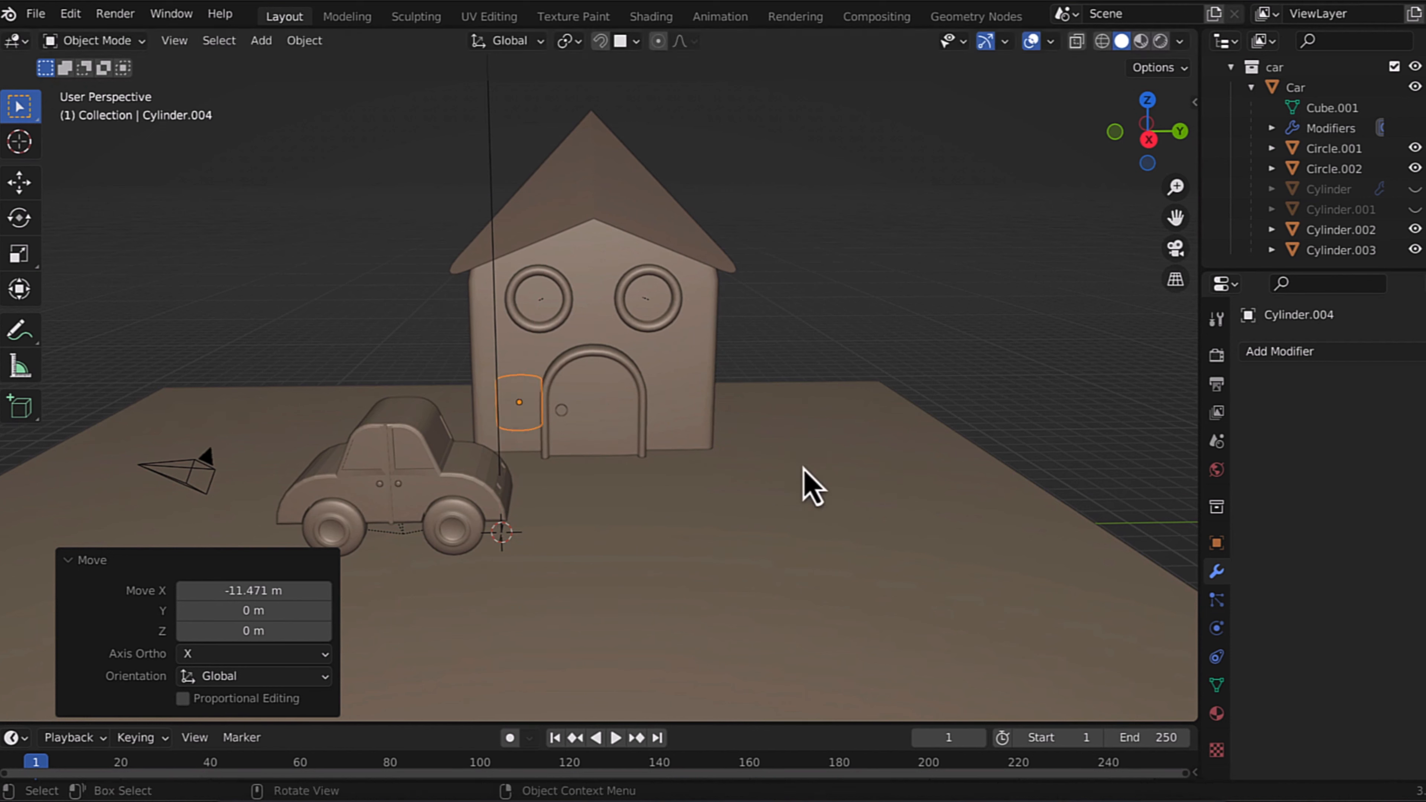
key(g)
key(y)
click(687, 519)
Step: Stretch the cylinder along Z into a tall tree trunk and raise it about 1.56 m
key(s)
key(z)
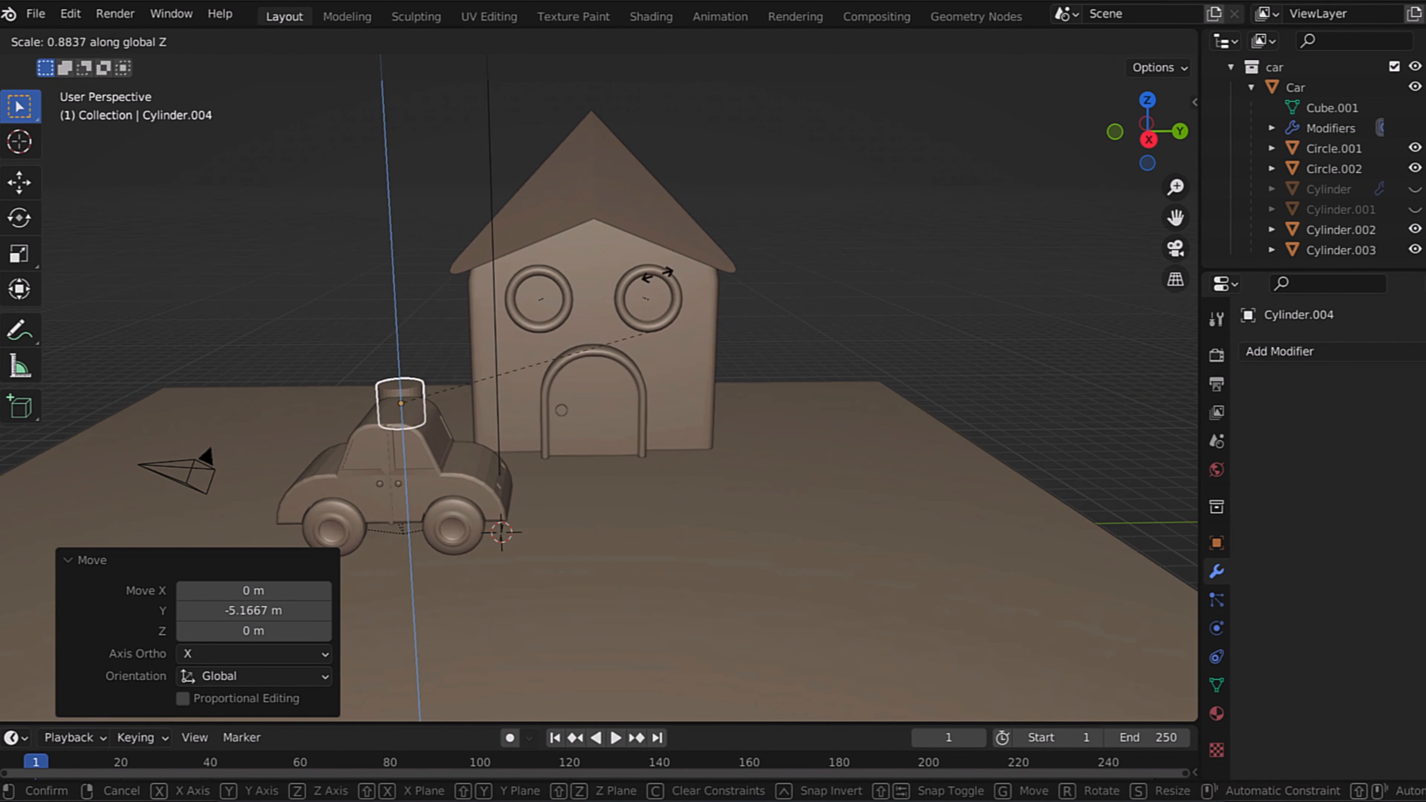
click(957, 358)
key(g)
key(z)
click(416, 371)
Step: Move the trunk cylinder along X beside the house and scale it uniformly
middle_drag(377, 383, 438, 372)
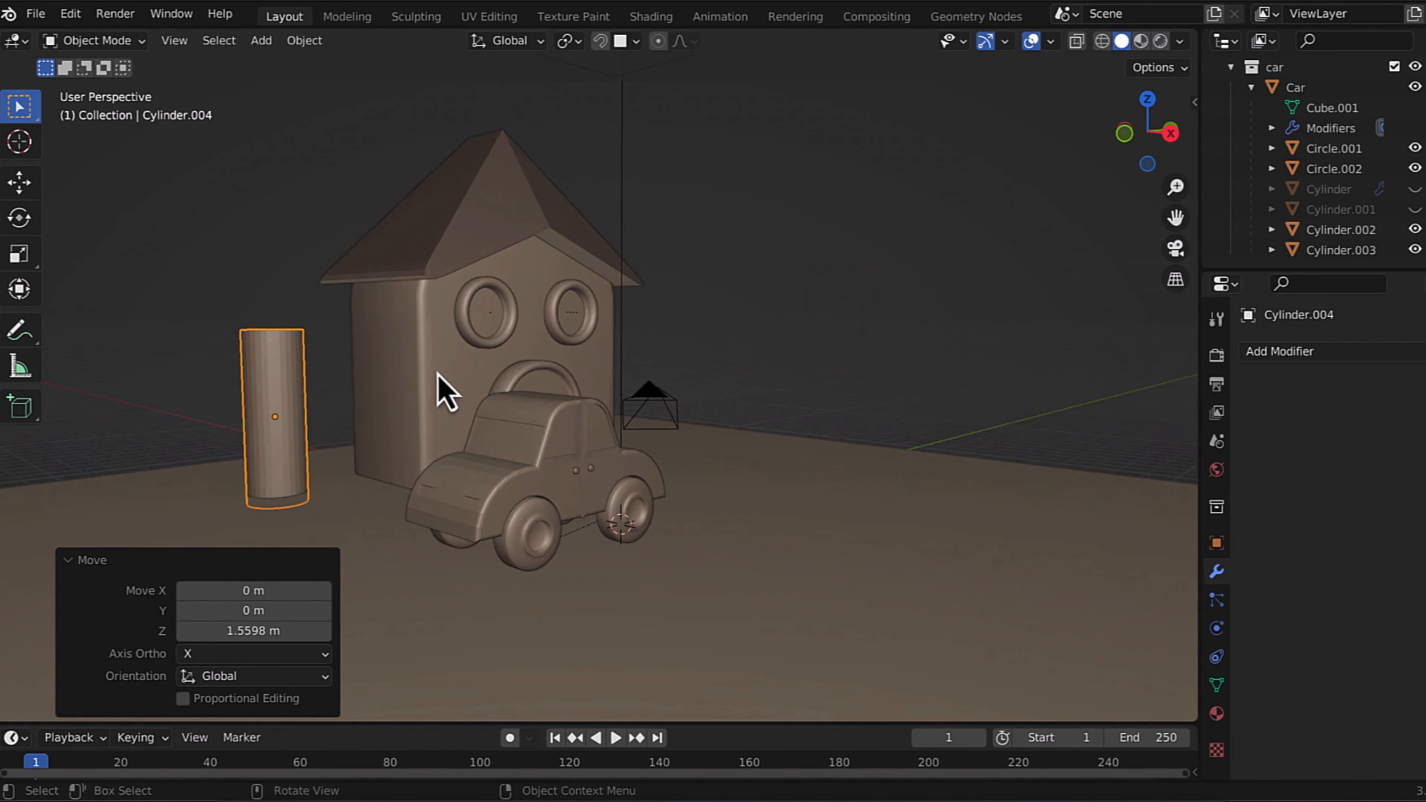
key(g)
key(z)
right_click(248, 534)
key(g)
key(x)
click(288, 576)
key(s)
click(306, 542)
Step: Scale the trunk's height along Z and adjust its vertical position so its base meets the ground
key(s)
key(z)
middle_drag(306, 543, 337, 460)
click(310, 456)
key(g)
key(z)
click(308, 494)
Step: Add a UV sphere for the tree's foliage and move it about -7.21 m along X
click(261, 40)
click(498, 138)
key(g)
key(x)
click(686, 568)
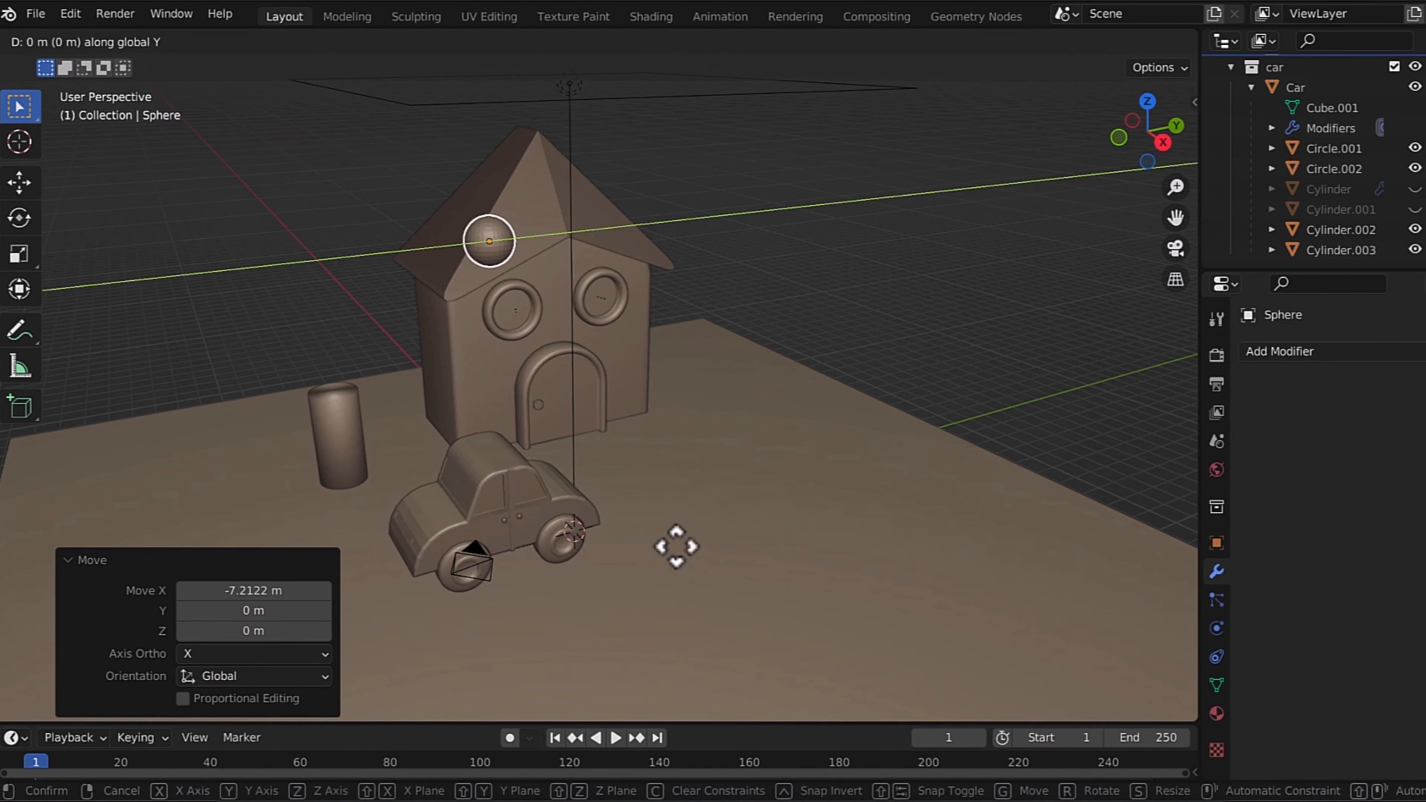
Step: Scale up the foliage sphere and raise it about 0.16 m along Z
key(s)
click(425, 290)
key(g)
key(z)
click(423, 314)
middle_drag(423, 315, 395, 295)
Step: Center the foliage sphere on top of the trunk by moving it along Y, Z and X
key(g)
key(y)
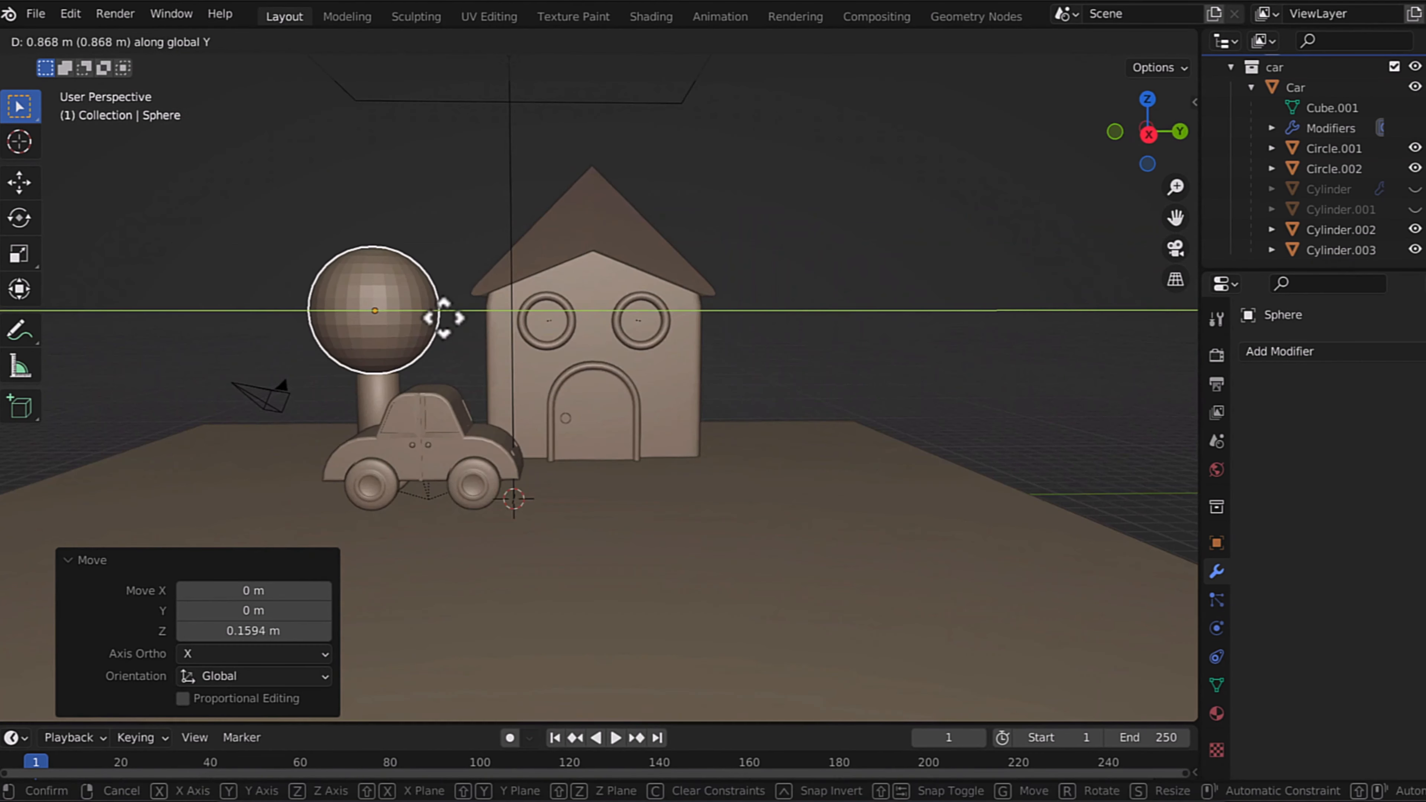
click(442, 319)
key(g)
key(z)
middle_drag(449, 354, 413, 339)
key(g)
key(x)
click(413, 341)
Step: Shade the foliage sphere smooth, then duplicate it to the crown's upper side away from the house, scaled to 0.852
right_click(412, 324)
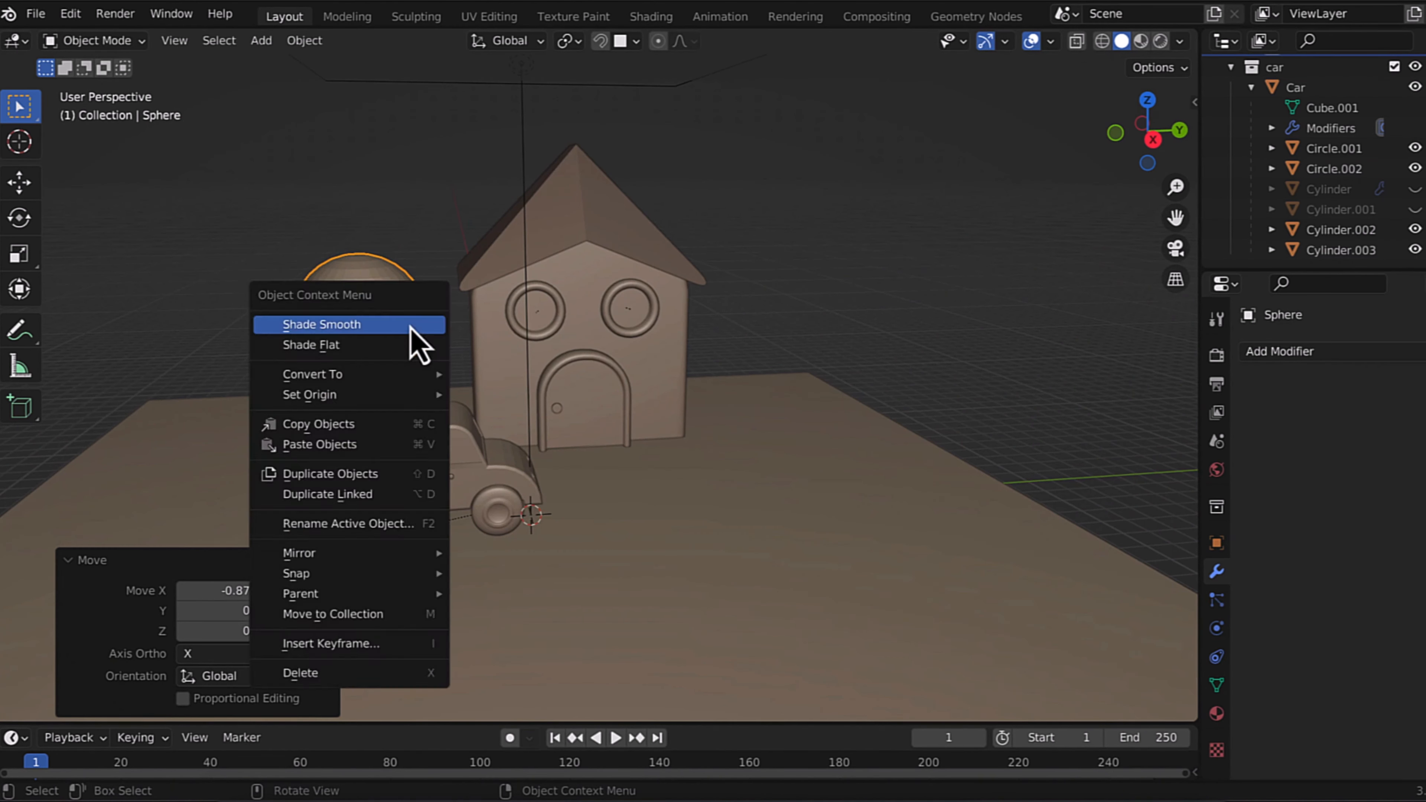
click(413, 323)
key(shift+d)
click(364, 314)
key(s)
click(359, 319)
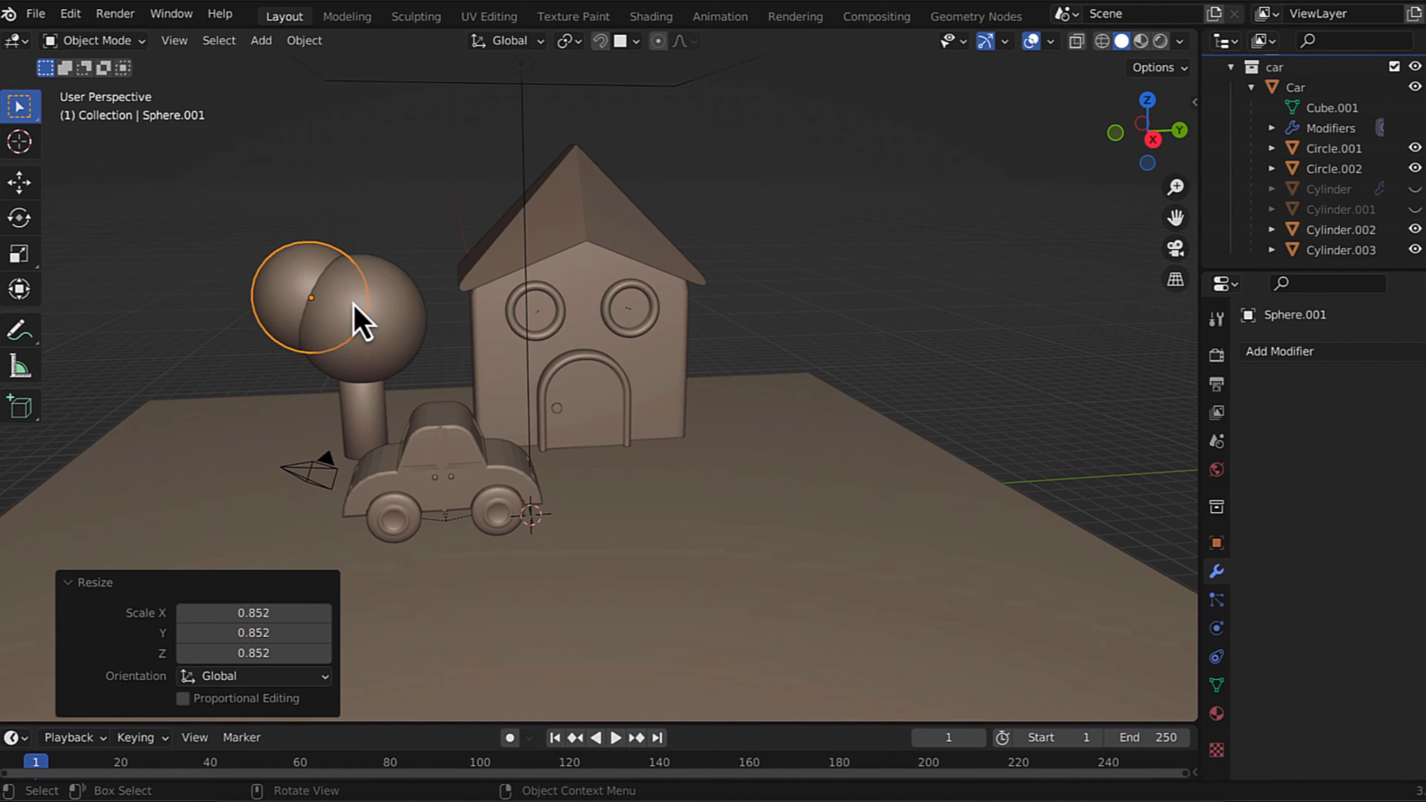
key(g)
click(371, 287)
Step: Duplicate a foliage sphere about 2.65 m along Y toward the house, scale it down, and reposition it on the crown
click(439, 309)
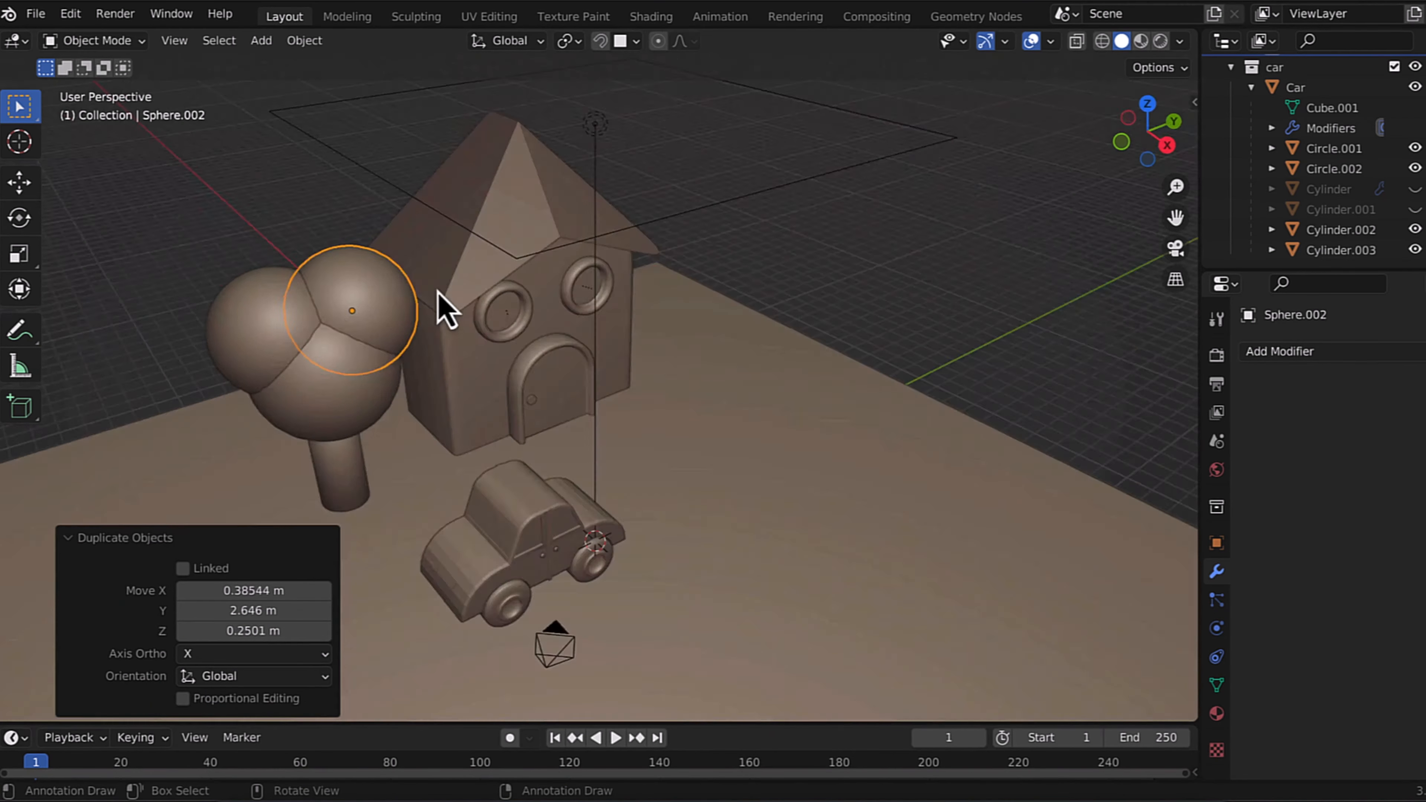
key(s)
click(373, 280)
key(g)
click(429, 309)
Step: Duplicate the small foliage sphere to the crown's lower front and move it about 1.33 m along X
key(shift+d)
click(424, 393)
key(g)
key(z)
click(413, 396)
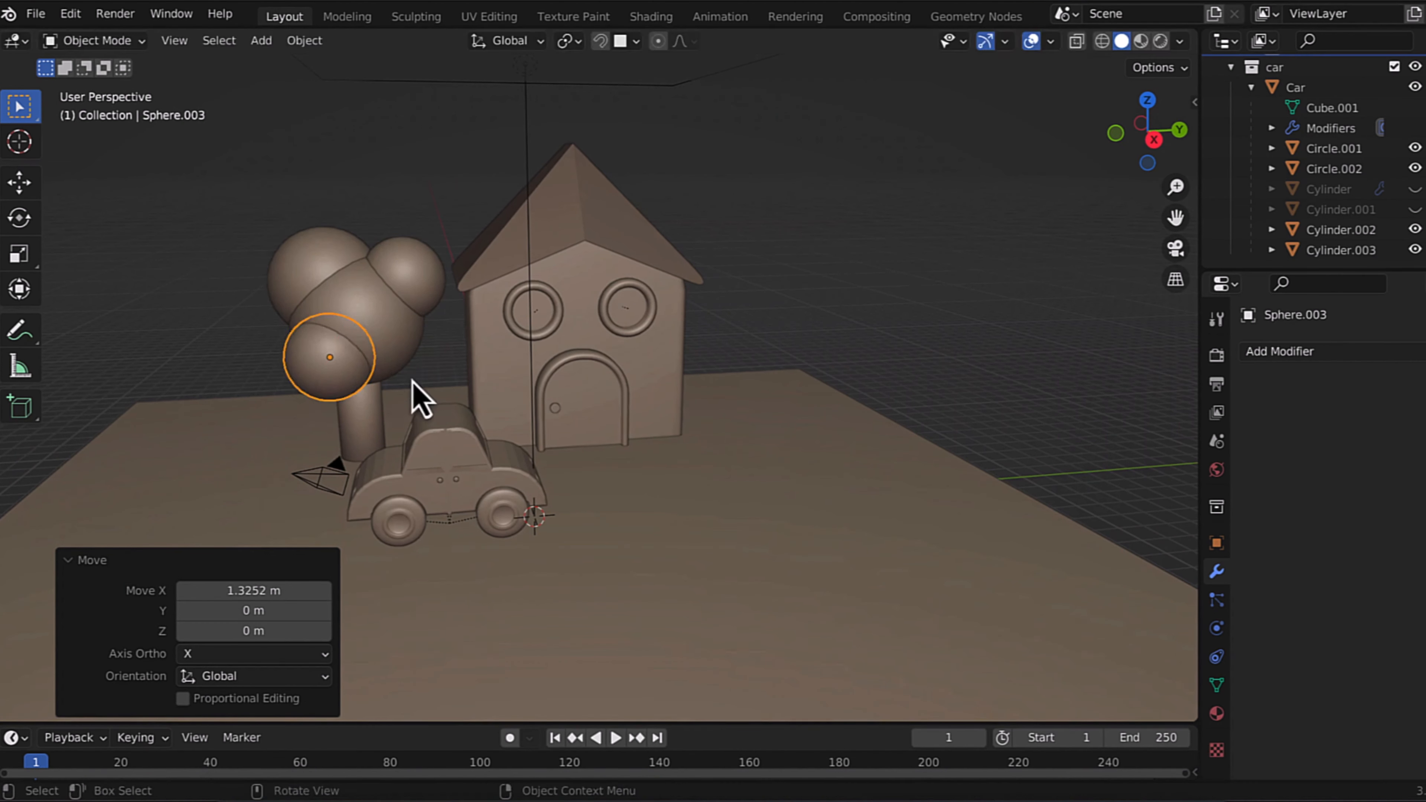
Step: Adjust the lower front foliage sphere's Y position and size, and nudge it into the crown
key(g)
key(y)
click(381, 338)
key(s)
key(y)
click(386, 339)
key(g)
click(363, 350)
middle_drag(424, 166, 334, 388)
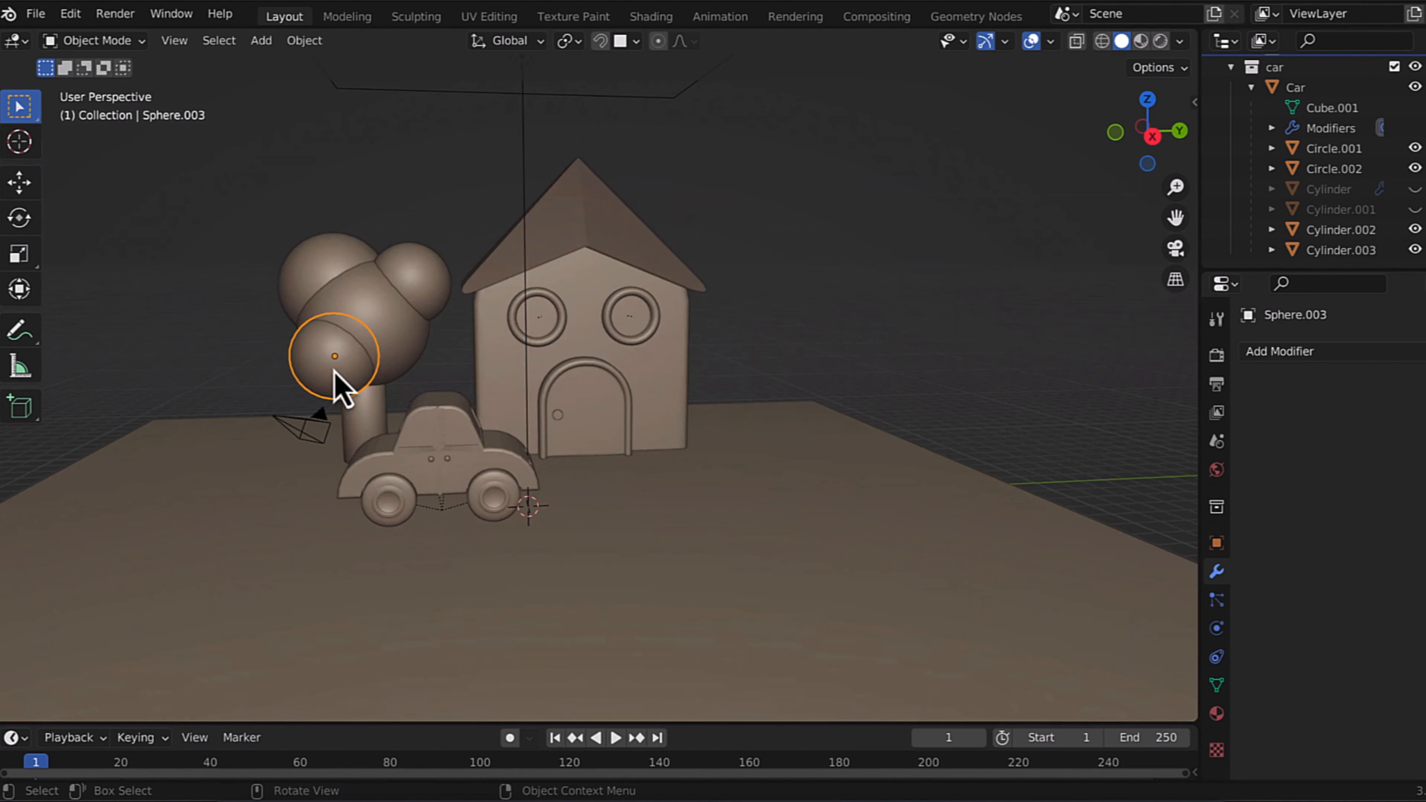
Step: Duplicate the lower front foliage sphere across the crown and shift the copy along X
key(shift+d)
click(408, 344)
key(g)
key(x)
click(414, 344)
Step: Resize and reposition further foliage spheres to fill out the tree crown
click(353, 264)
key(s)
click(319, 280)
key(g)
click(366, 360)
click(366, 360)
key(s)
click(400, 343)
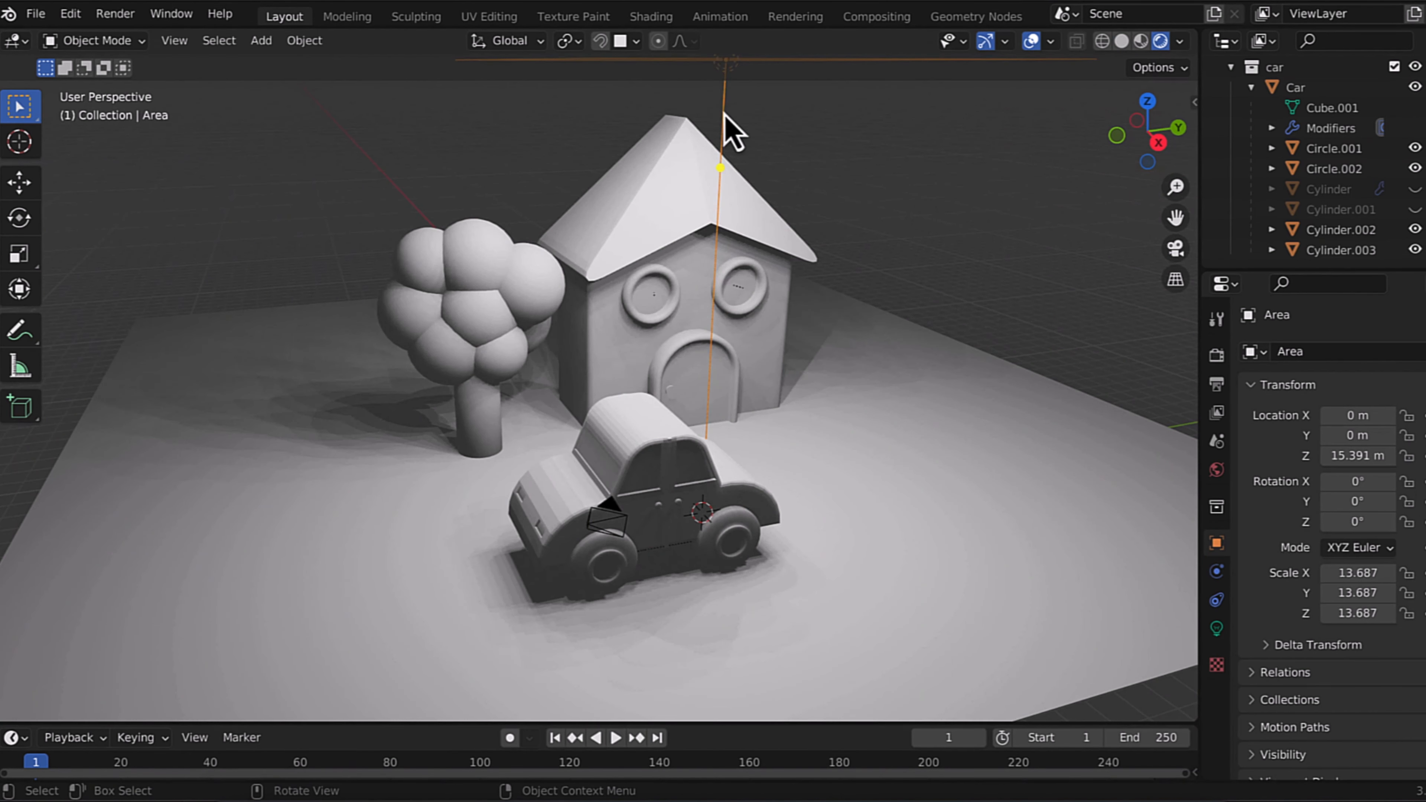
Step: Adjust the area light's height above the scene along Z
key(g)
key(z)
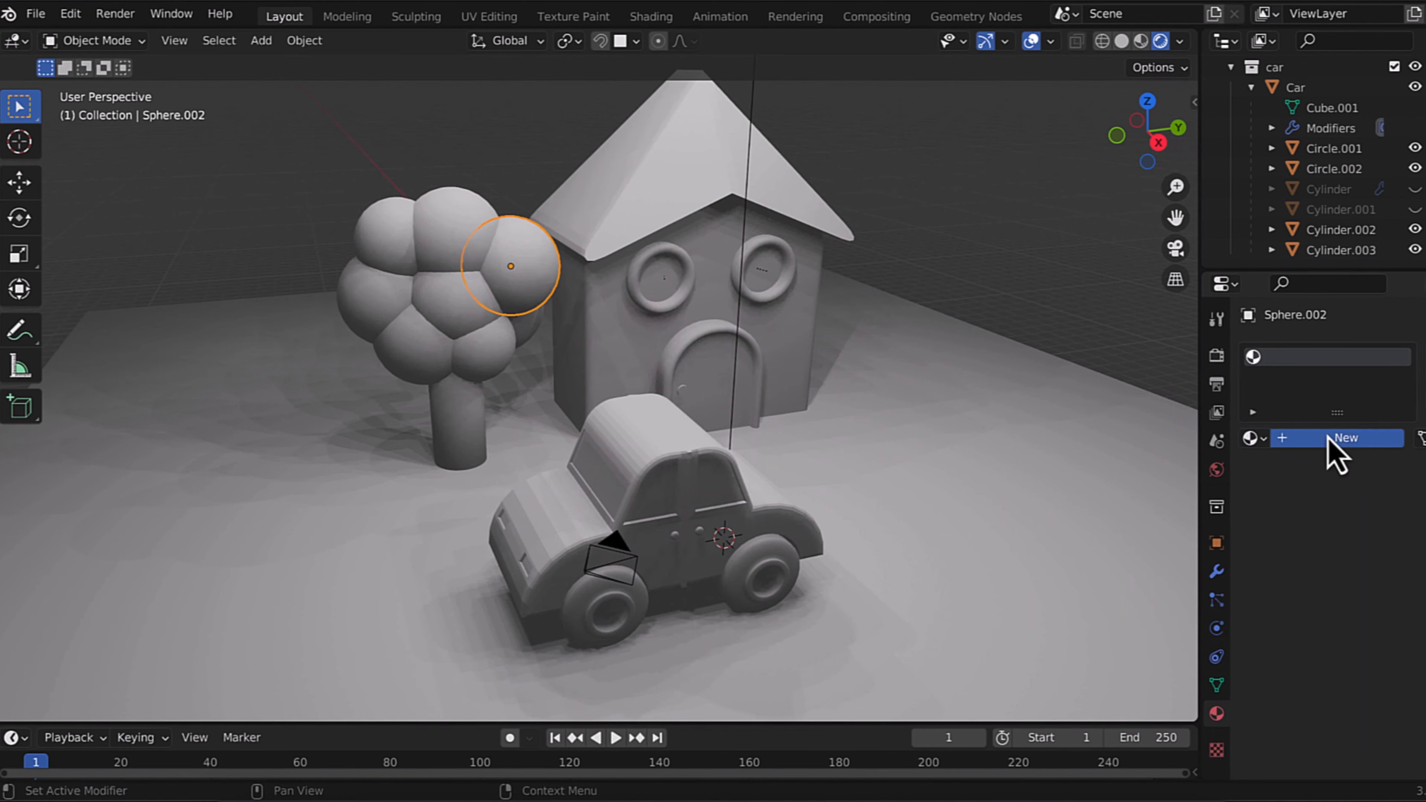
Step: Give the foliage sphere nearest the house a new material with a dark green base color, hue 0.333 and saturation 0.942
click(1331, 449)
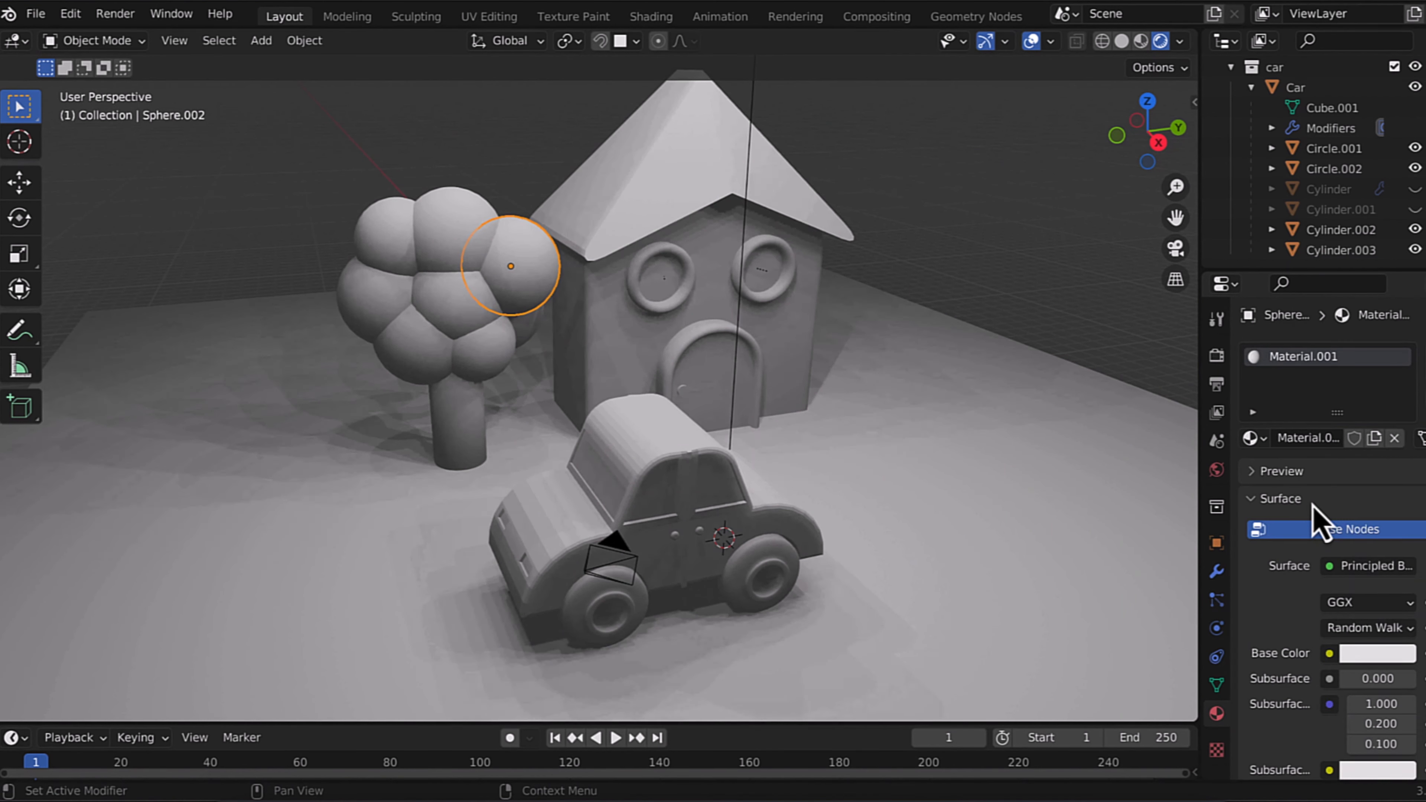
click(1376, 653)
click(1262, 410)
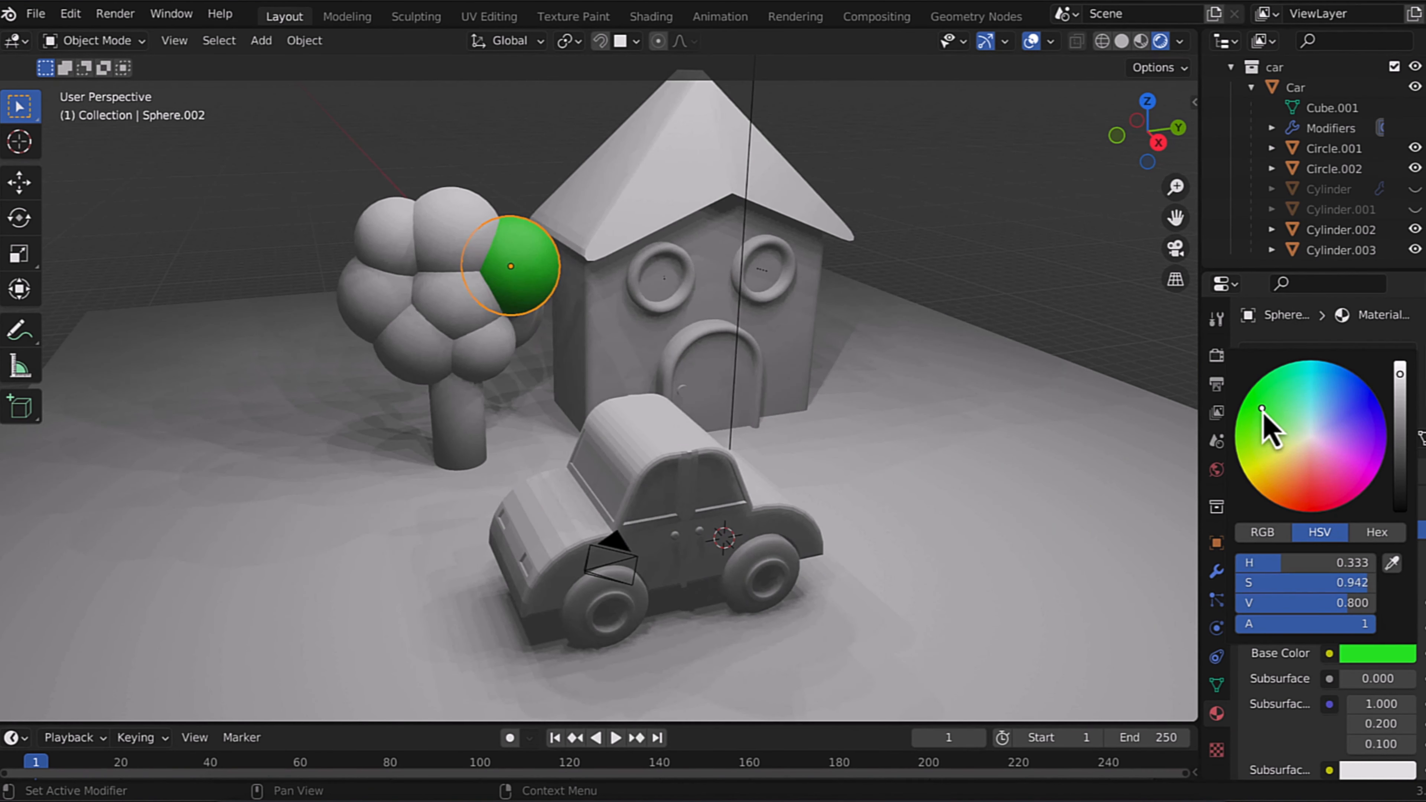
drag(1400, 388, 1401, 423)
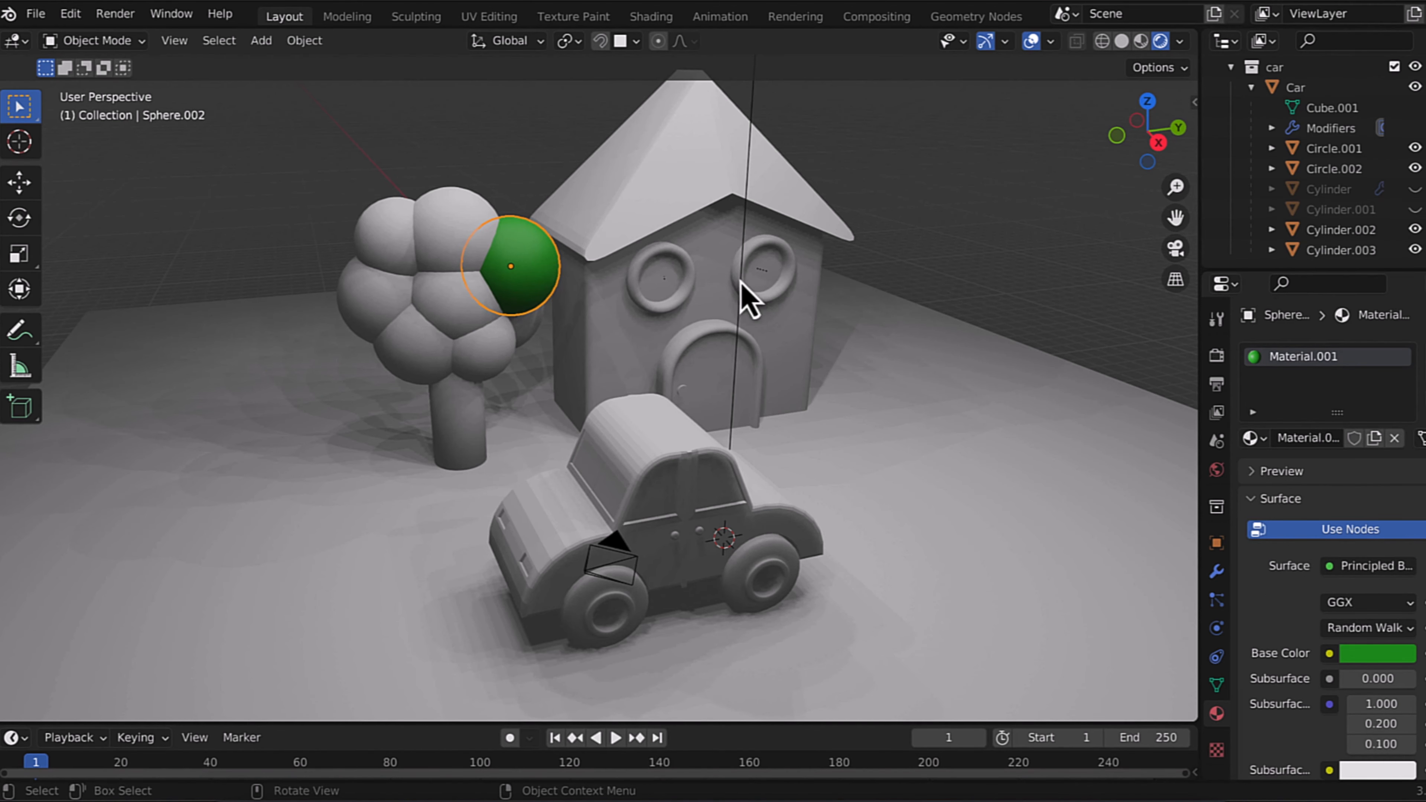
Step: Select all foliage spheres with the green one active and copy its material to the others
shift+click(453, 242)
shift+click(455, 309)
shift+click(395, 253)
shift+click(387, 297)
shift+click(477, 353)
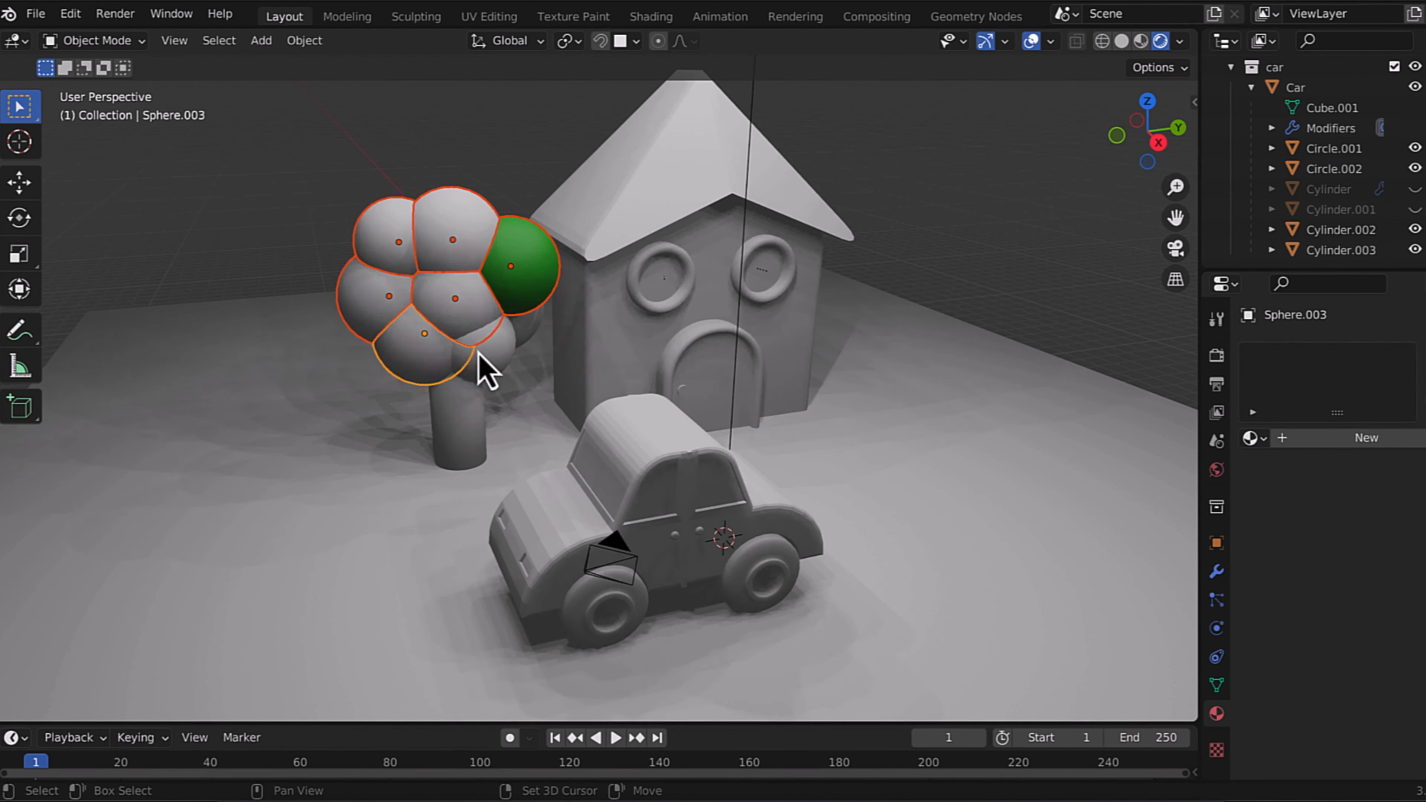
middle_drag(484, 371, 628, 325)
shift+click(548, 293)
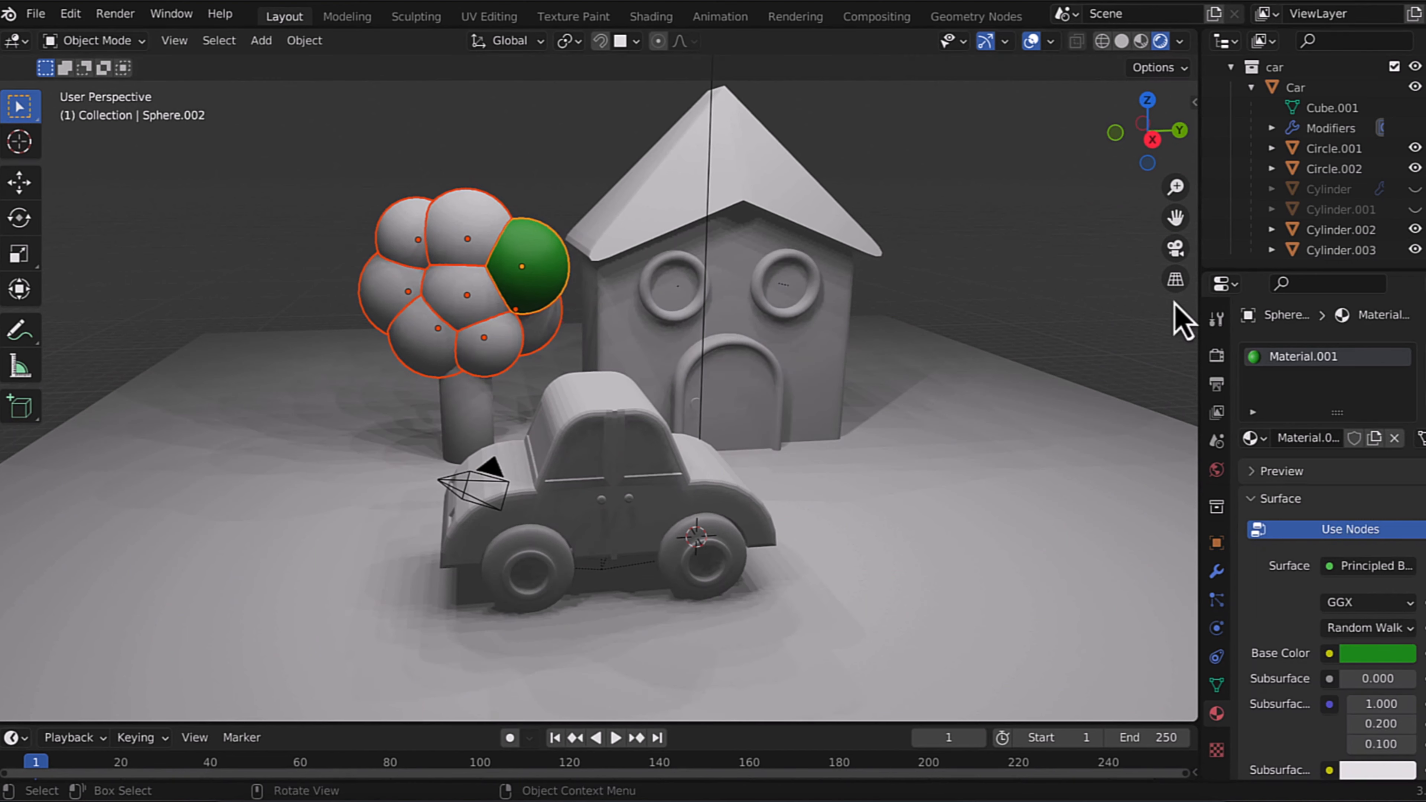
click(1420, 391)
click(1364, 440)
Step: Add the tree trunk to the selected foliage spheres as the active object and parent the spheres to it
shift+click(473, 417)
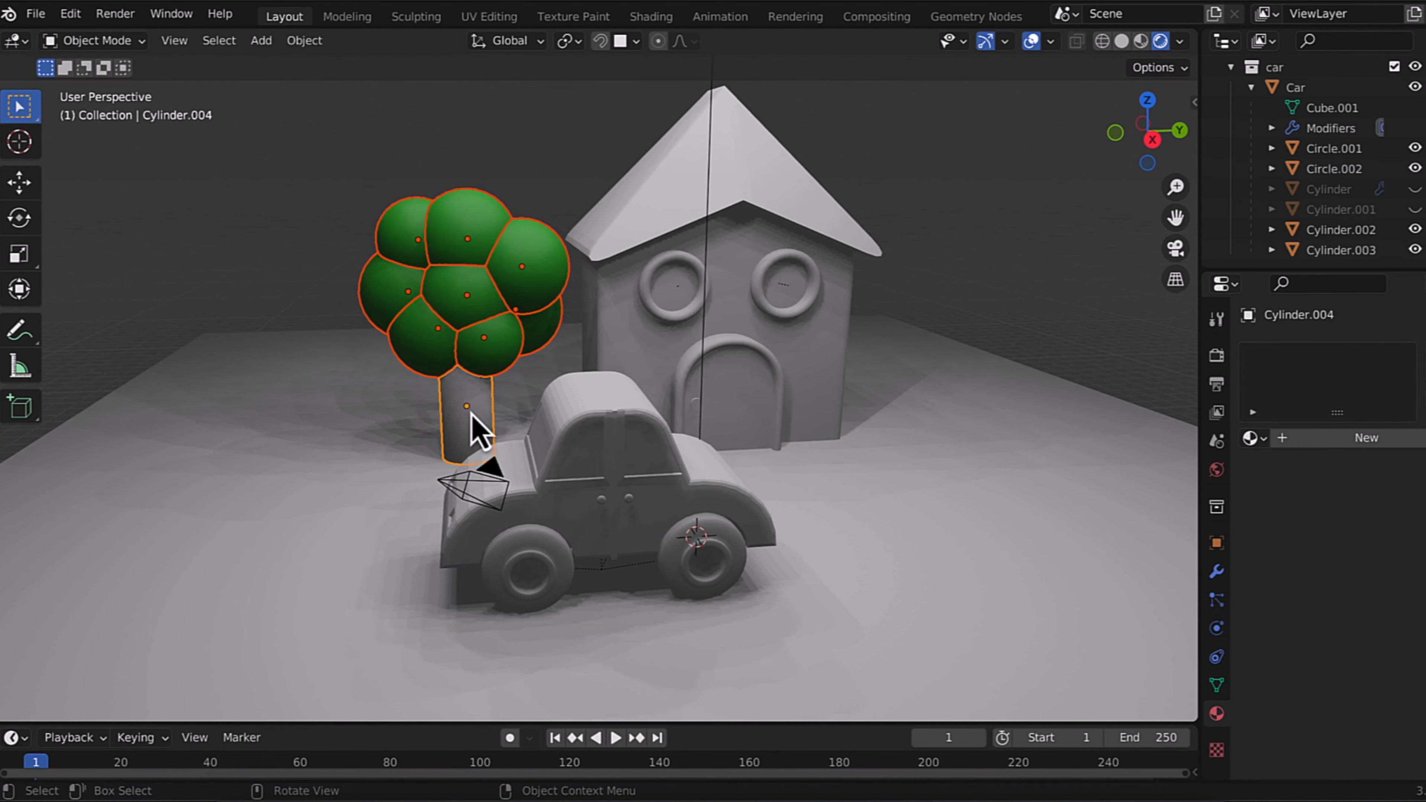
key(ctrl+p)
click(474, 423)
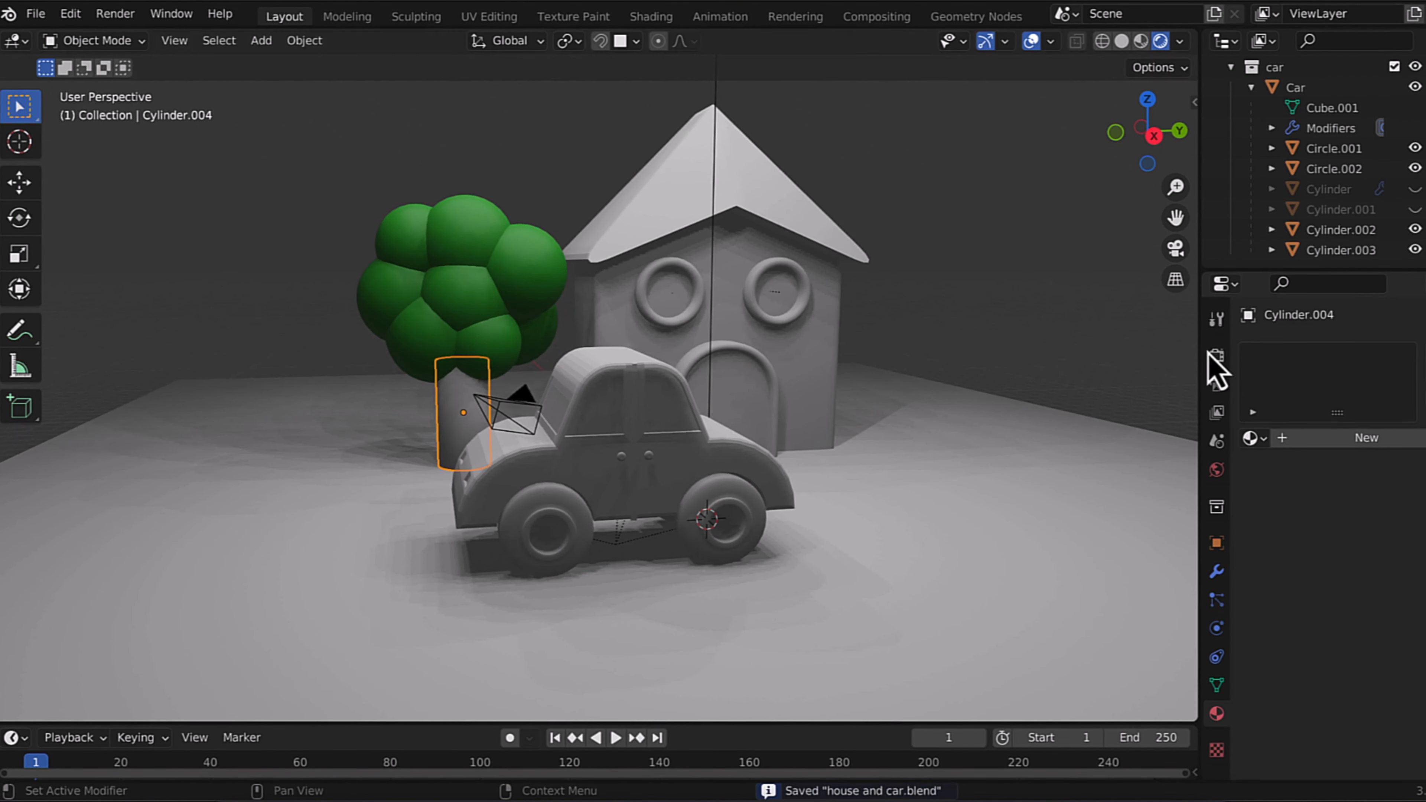
Step: Give the tree trunk a new material with a dark reddish-brown base color
click(1378, 444)
click(1356, 653)
click(1309, 474)
click(1401, 470)
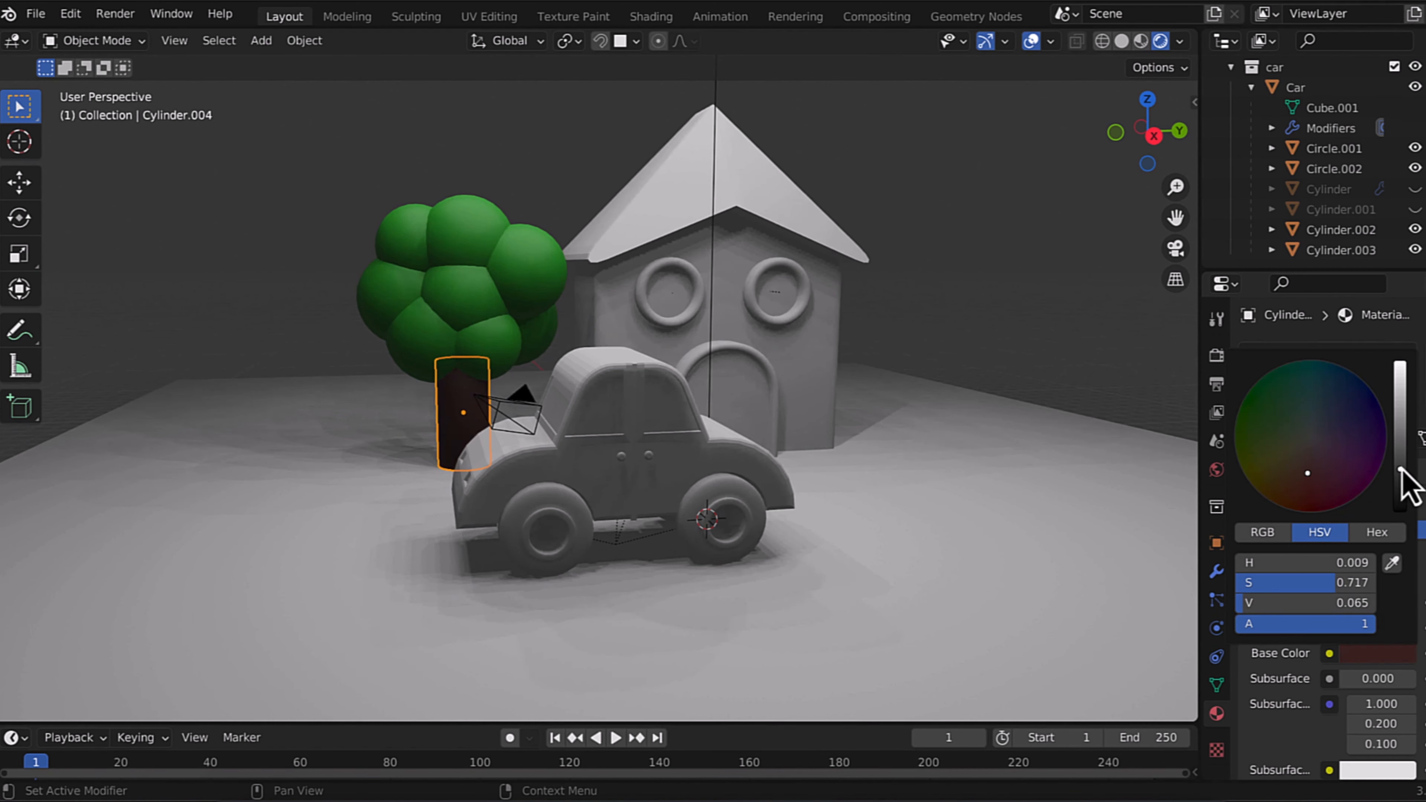
click(1297, 497)
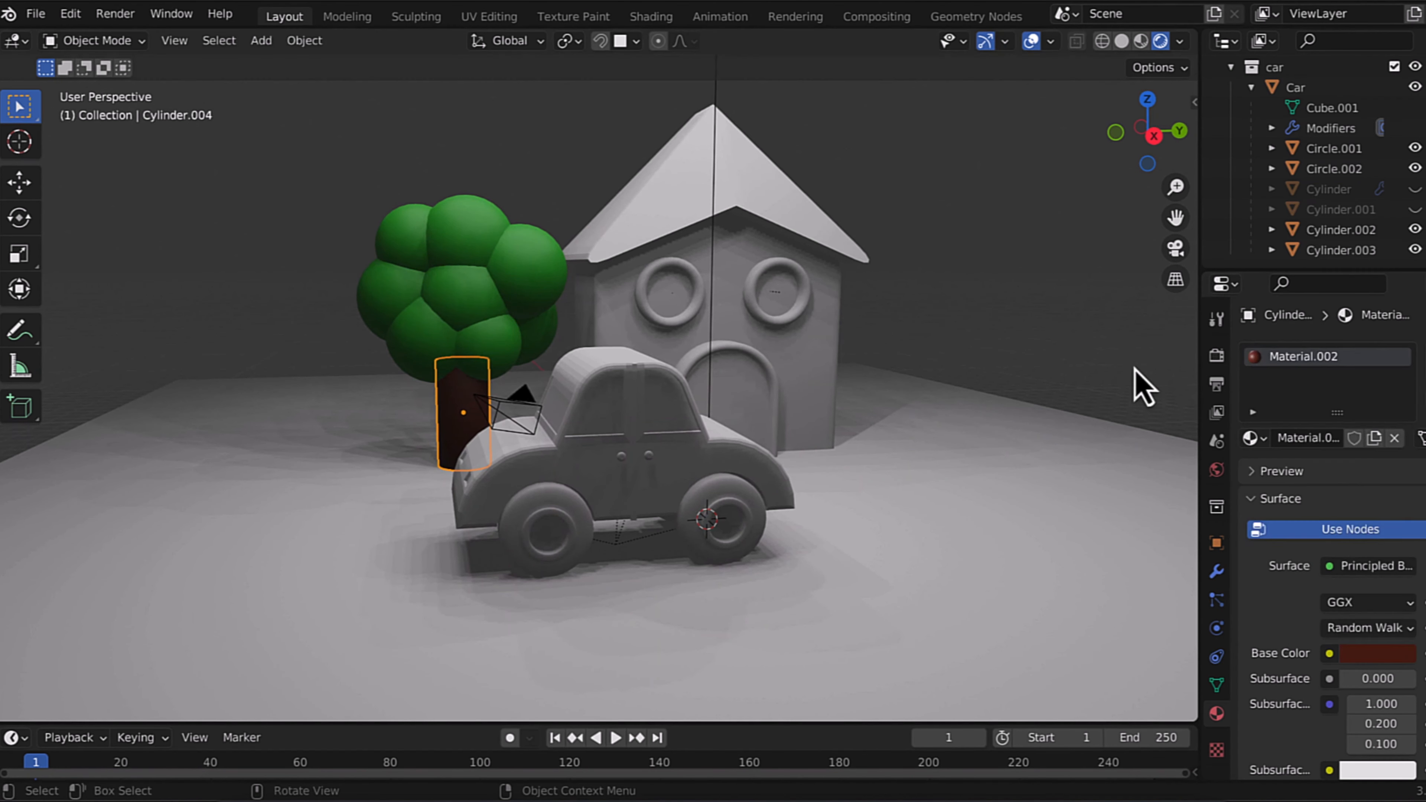
middle_drag(1143, 387, 1142, 388)
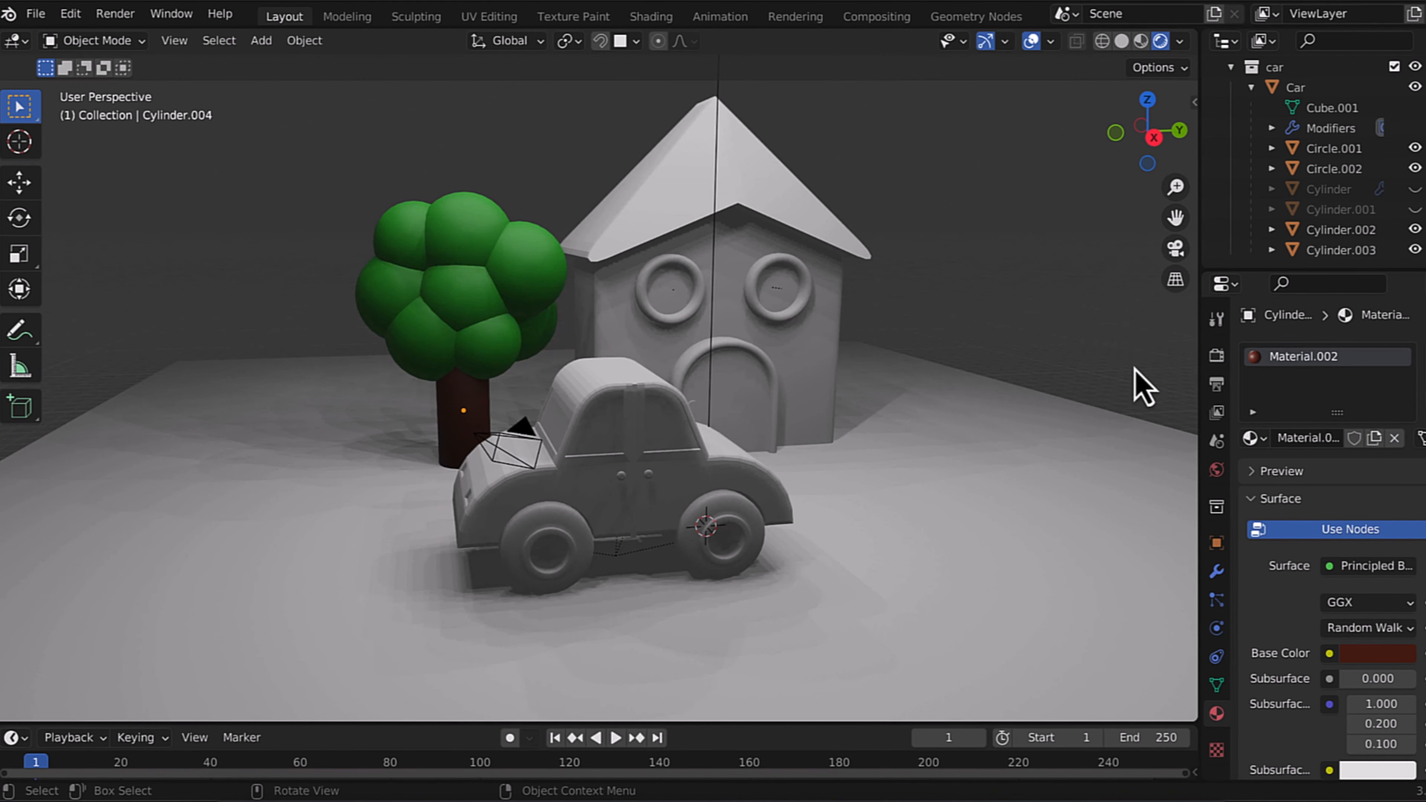
Step: Give the car body a light blue material and rebuild the windshield's narrow center divider as a single new face
click(539, 506)
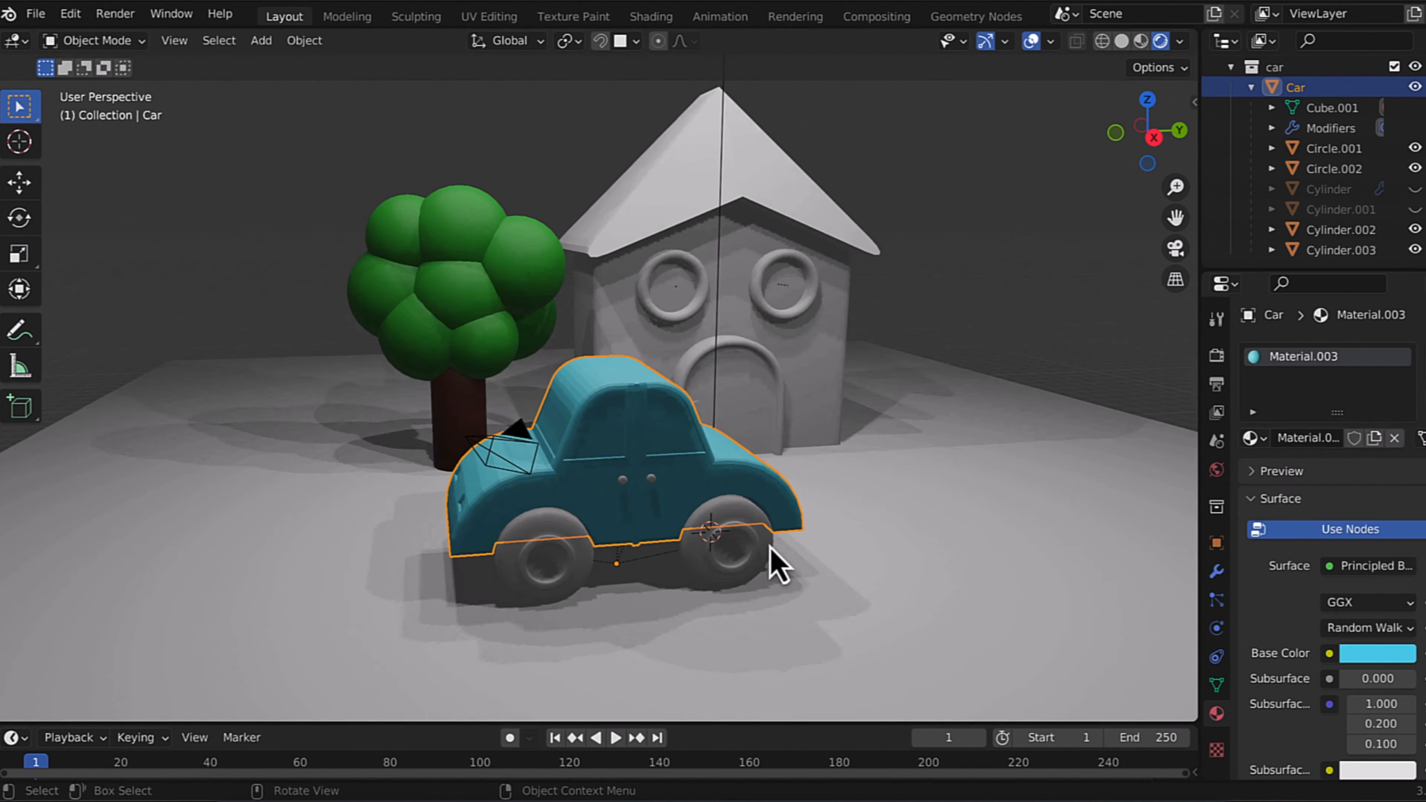
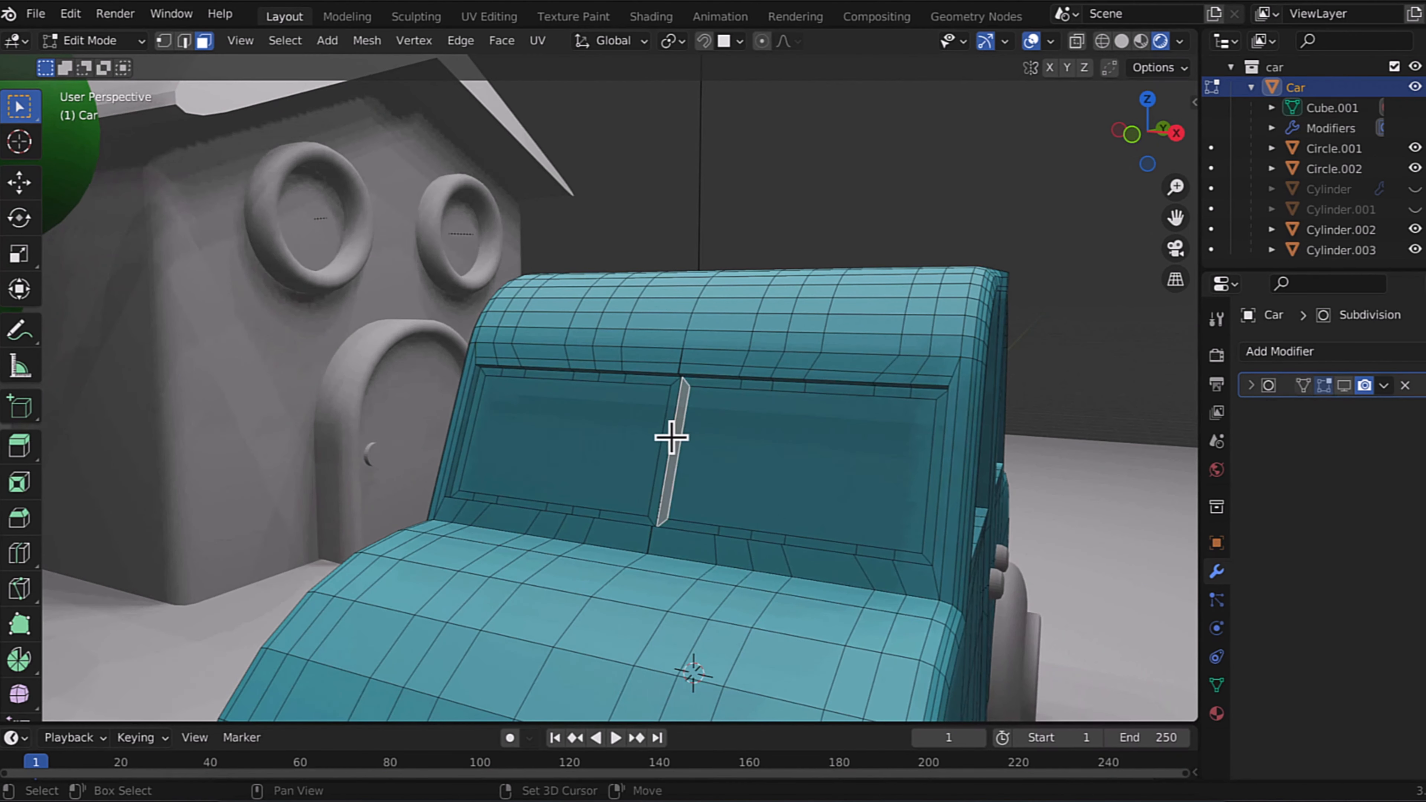
key(x)
click(652, 483)
key(1)
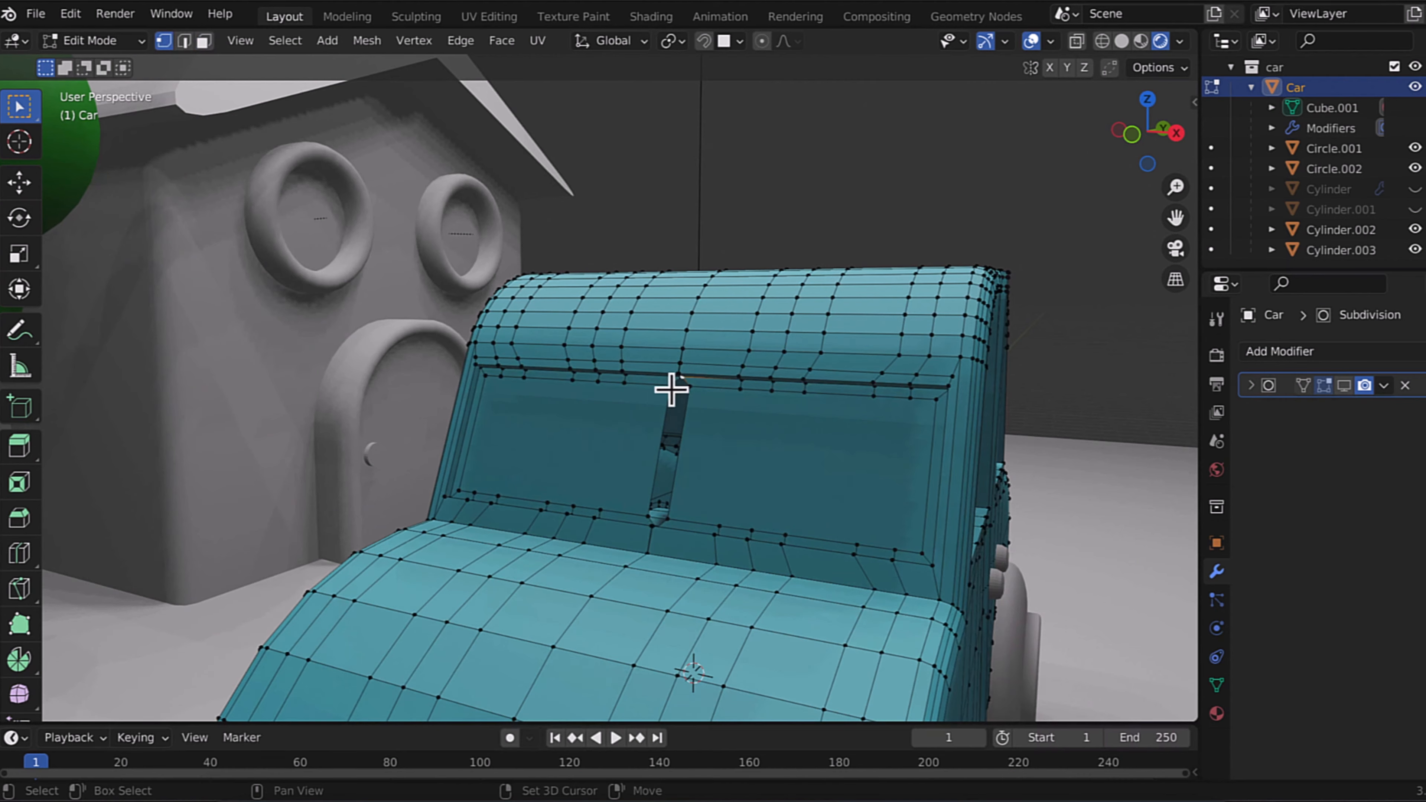
shift+click(689, 530)
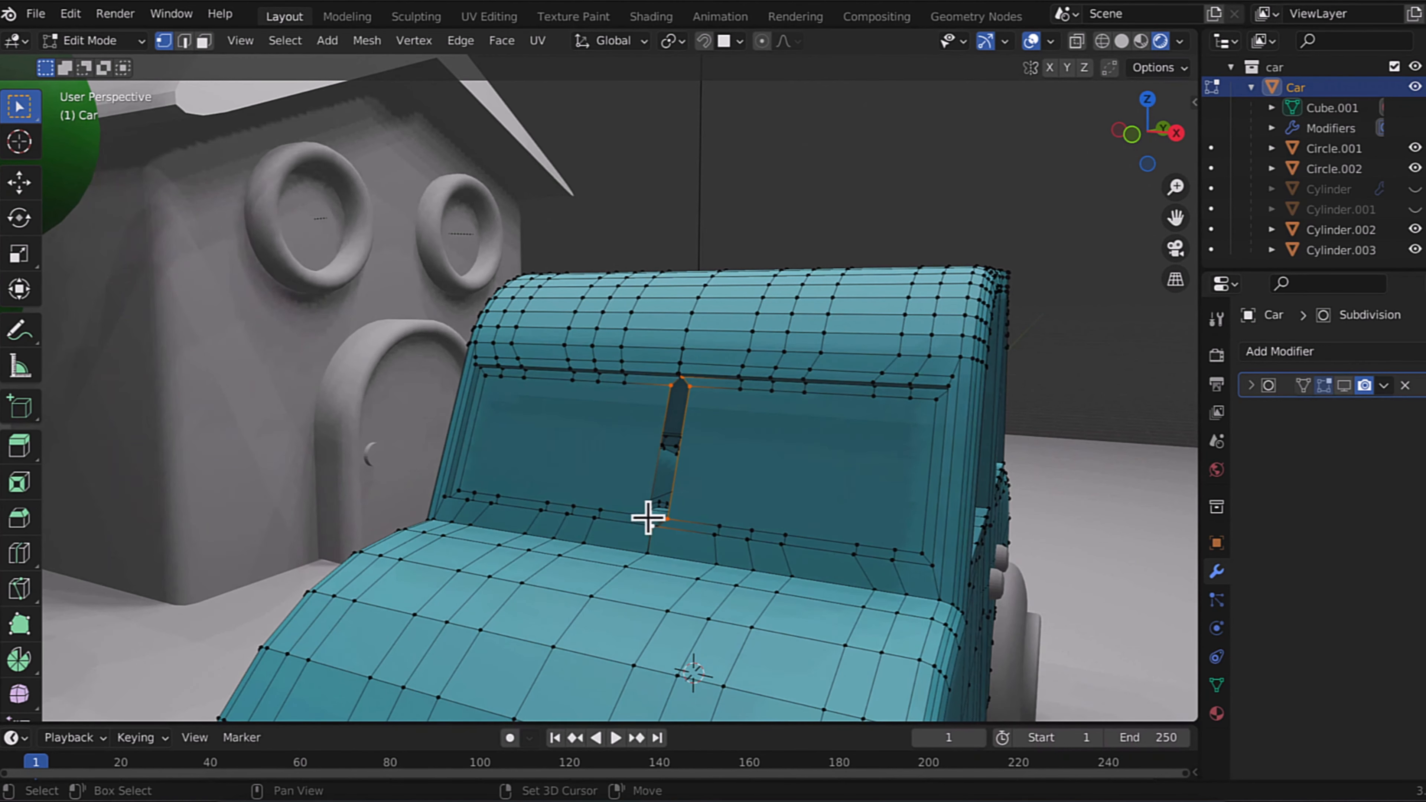
scroll(744, 523, up, 4)
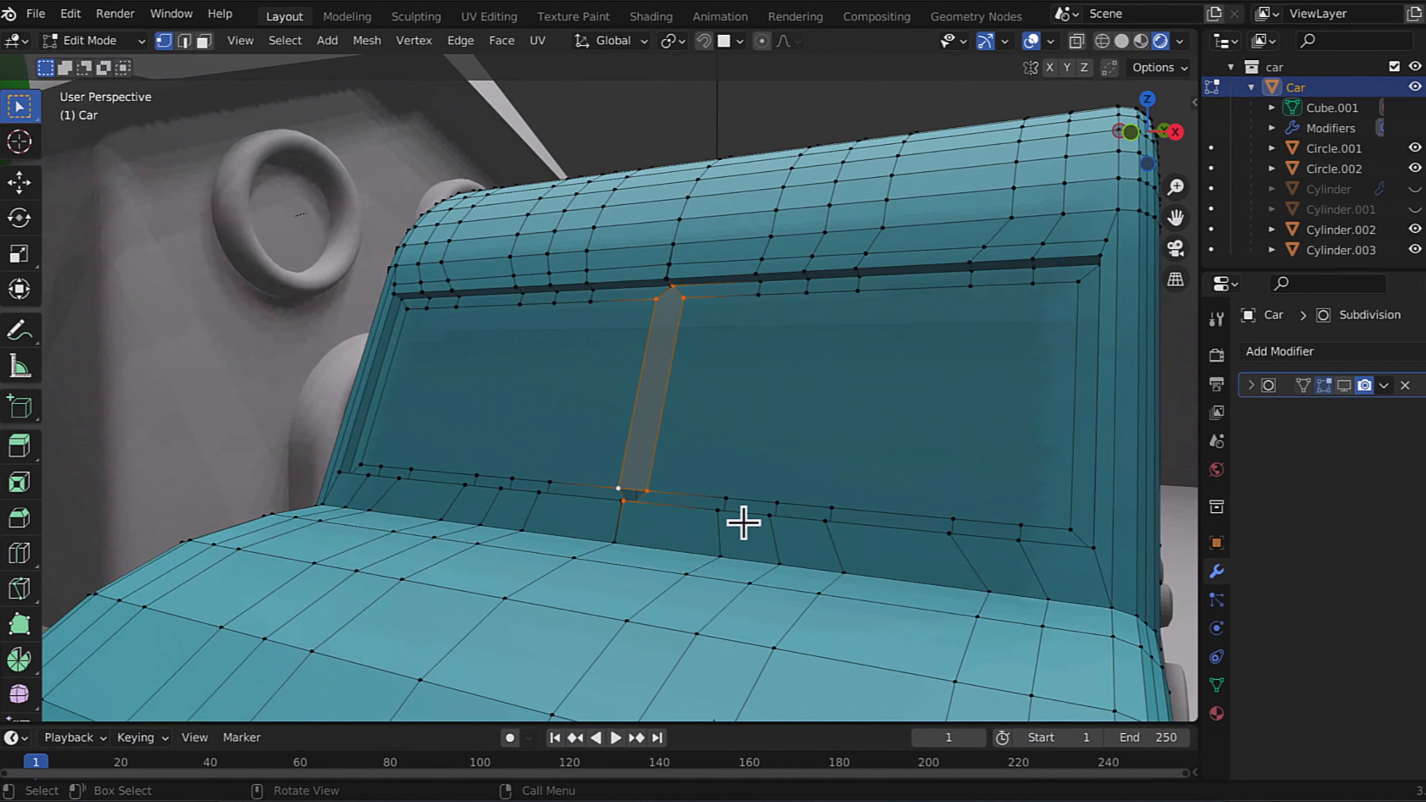
shift+scroll(744, 522, up, 3)
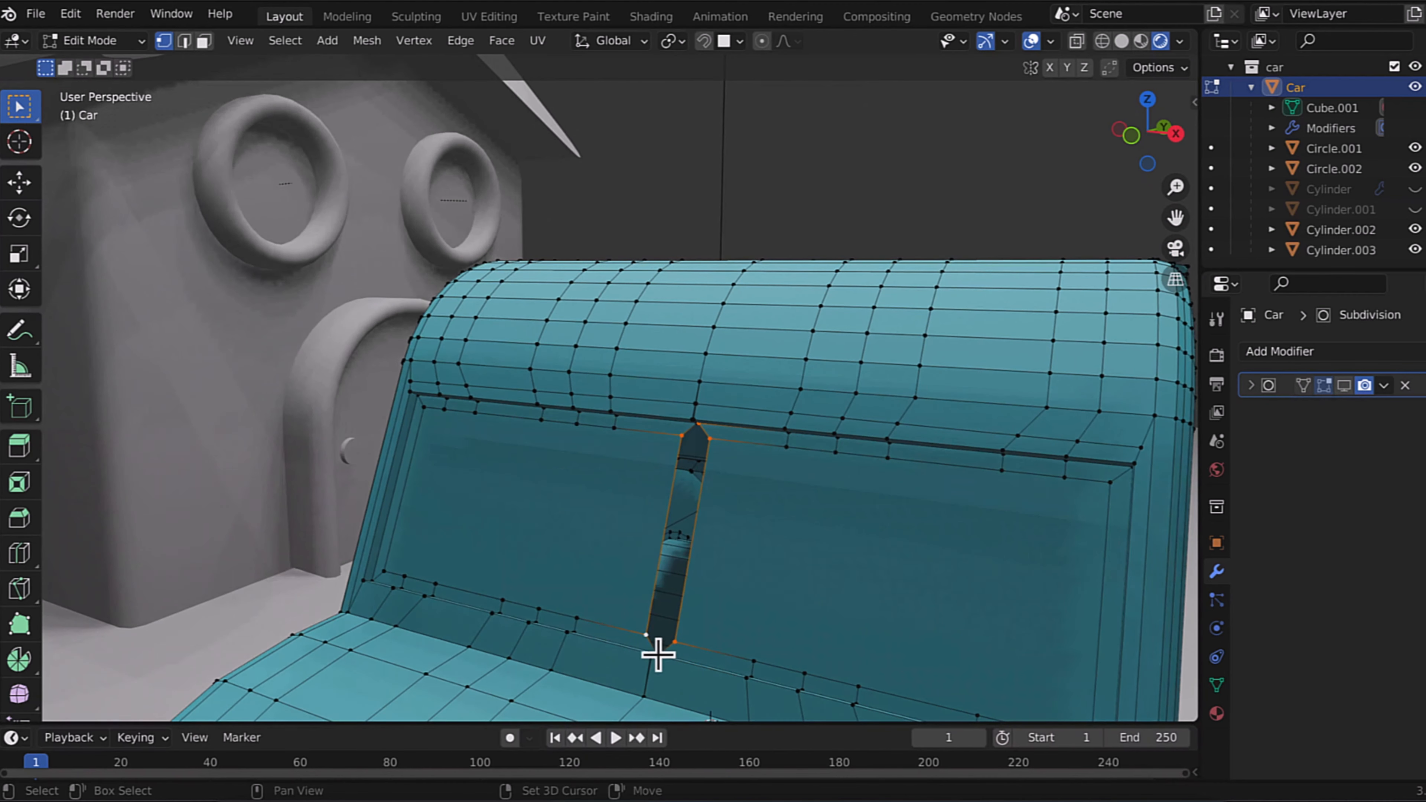
click(843, 542)
key(ctrl+s)
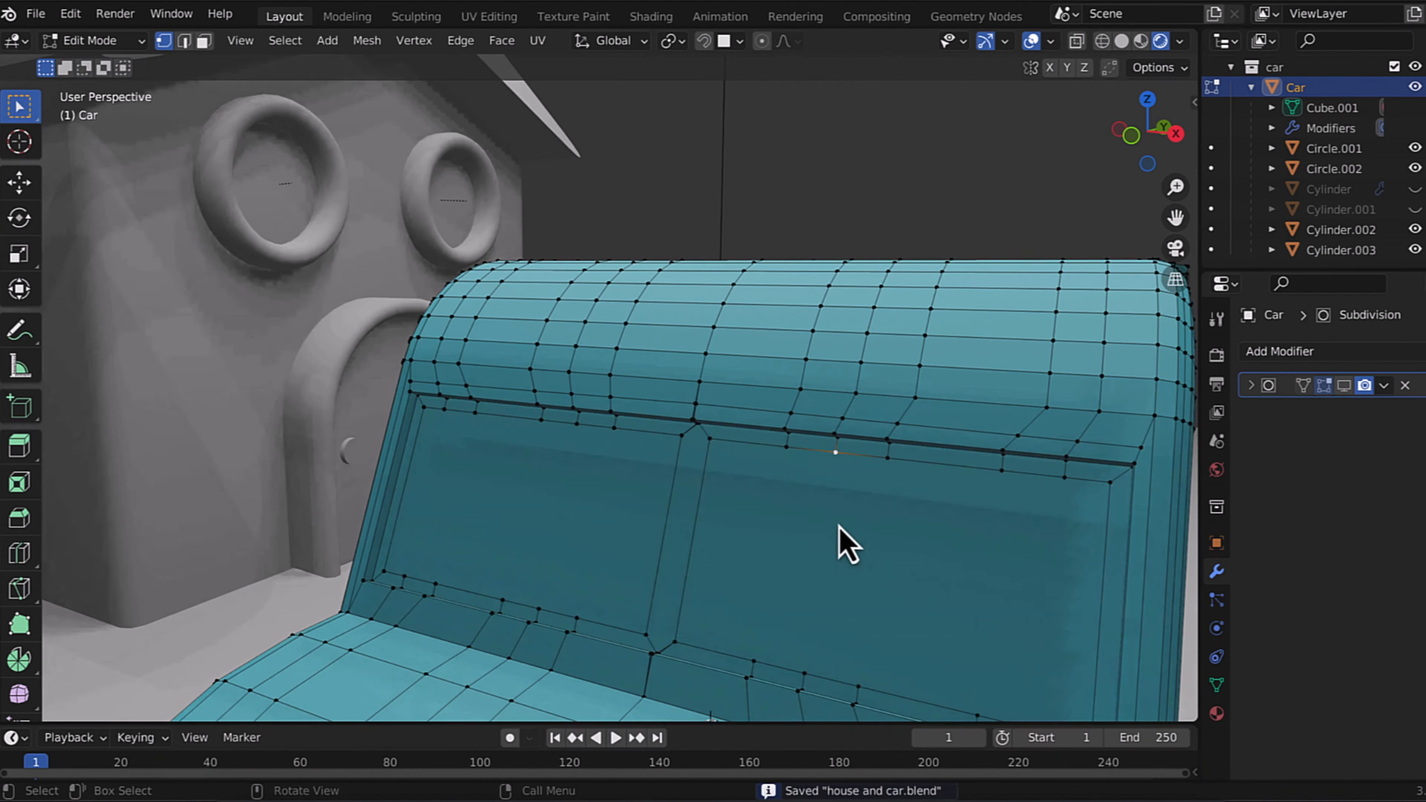
Step: Select the narrow divider face loop in the middle of the windshield at the opposite end of the car
scroll(824, 535, down, 8)
middle_drag(824, 535, 821, 534)
scroll(738, 486, up, 12)
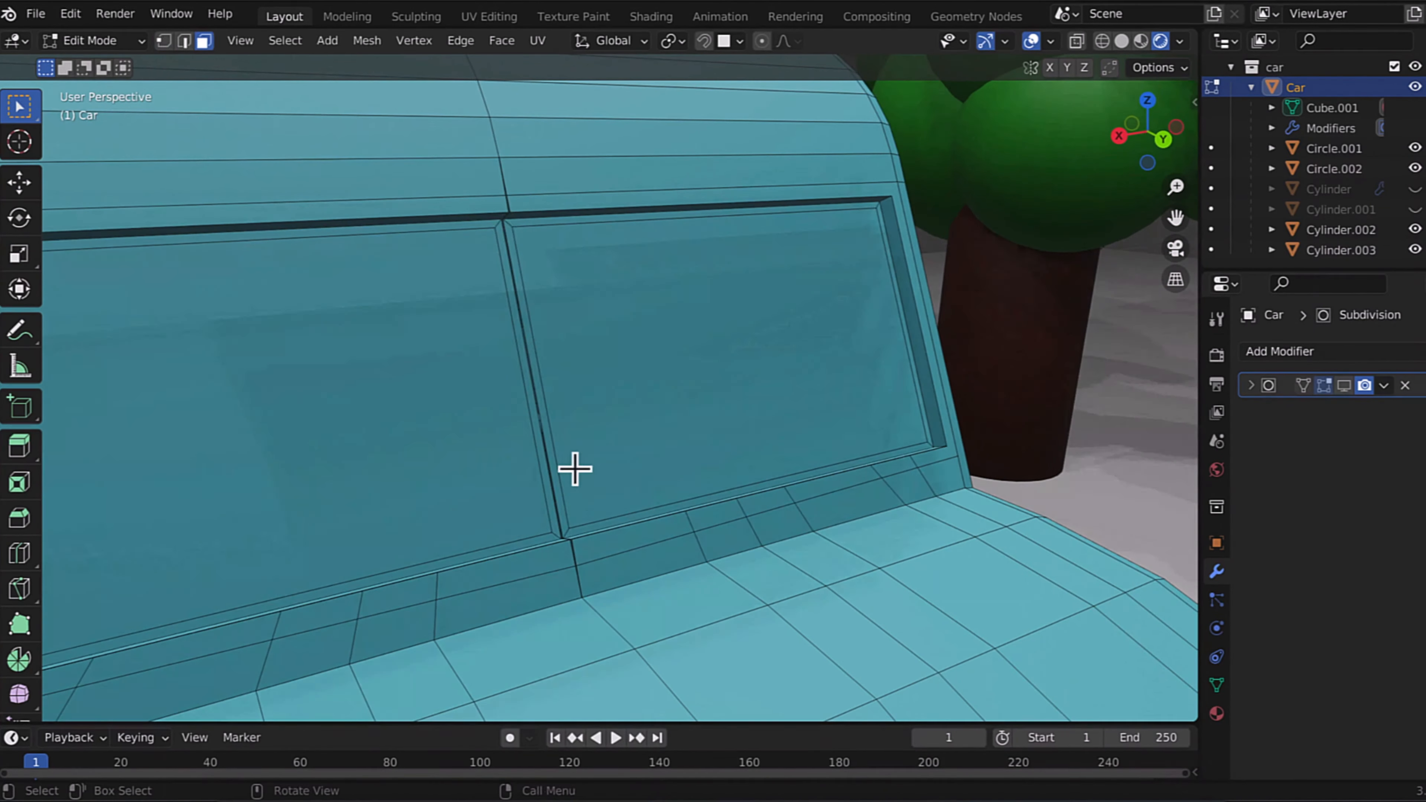
alt+click(575, 468)
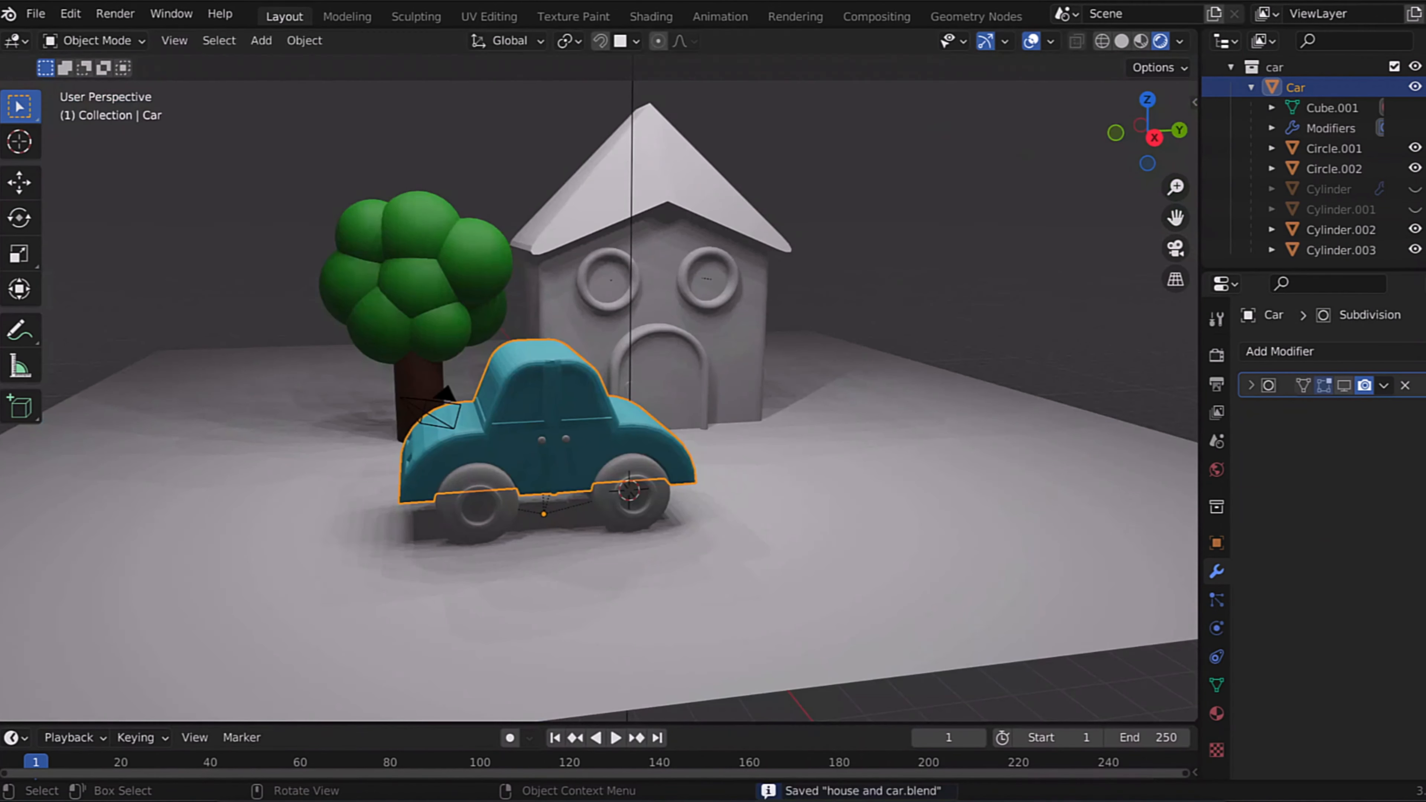
Step: Add a point light to the scene and raise it above the car along Z
click(261, 39)
mouse_move(315, 315)
click(436, 324)
key(g)
key(z)
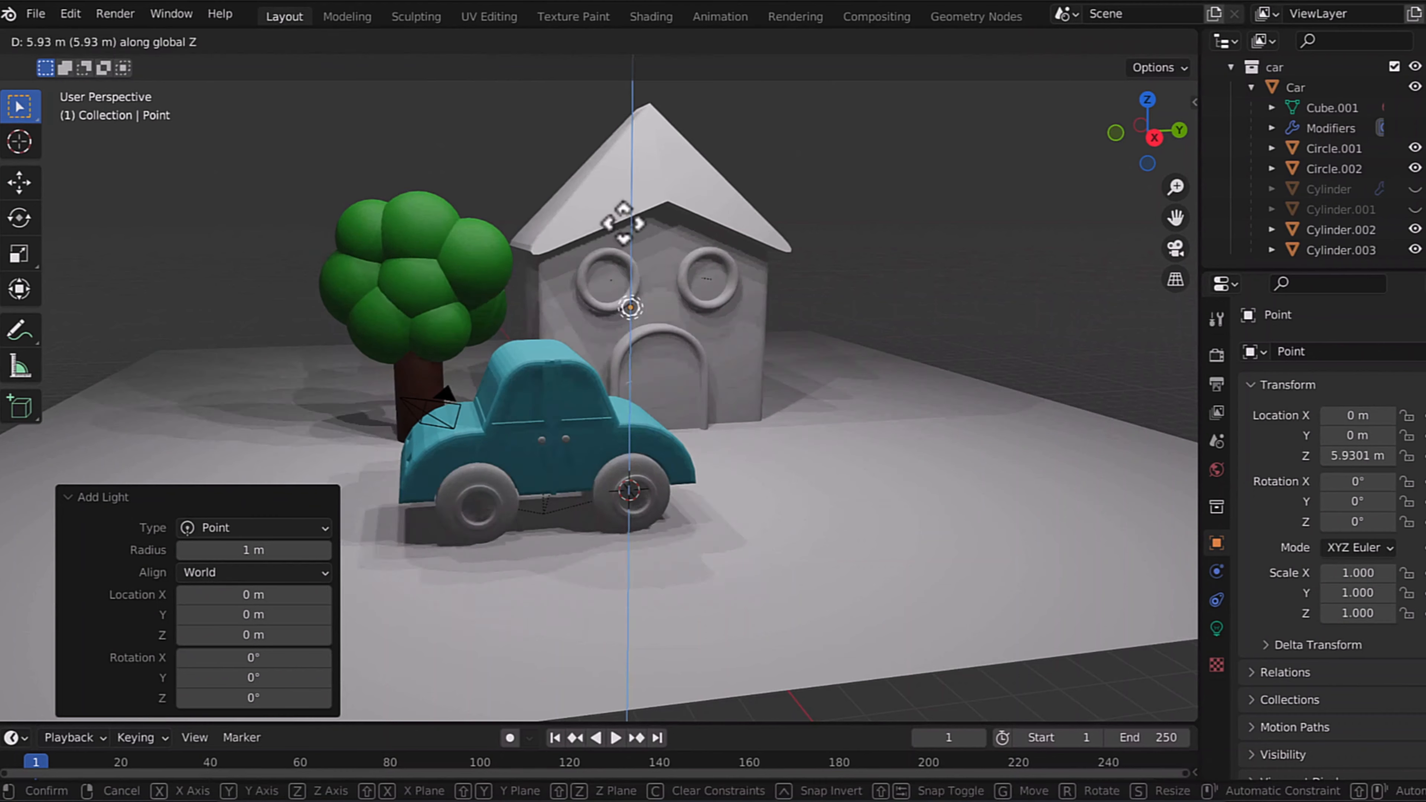
click(621, 225)
Step: Move the point light about 11.1 m along X and -8.3 m along Y, and lower it about 2.15 m
key(g)
key(x)
click(750, 353)
key(g)
key(y)
click(277, 468)
key(g)
key(z)
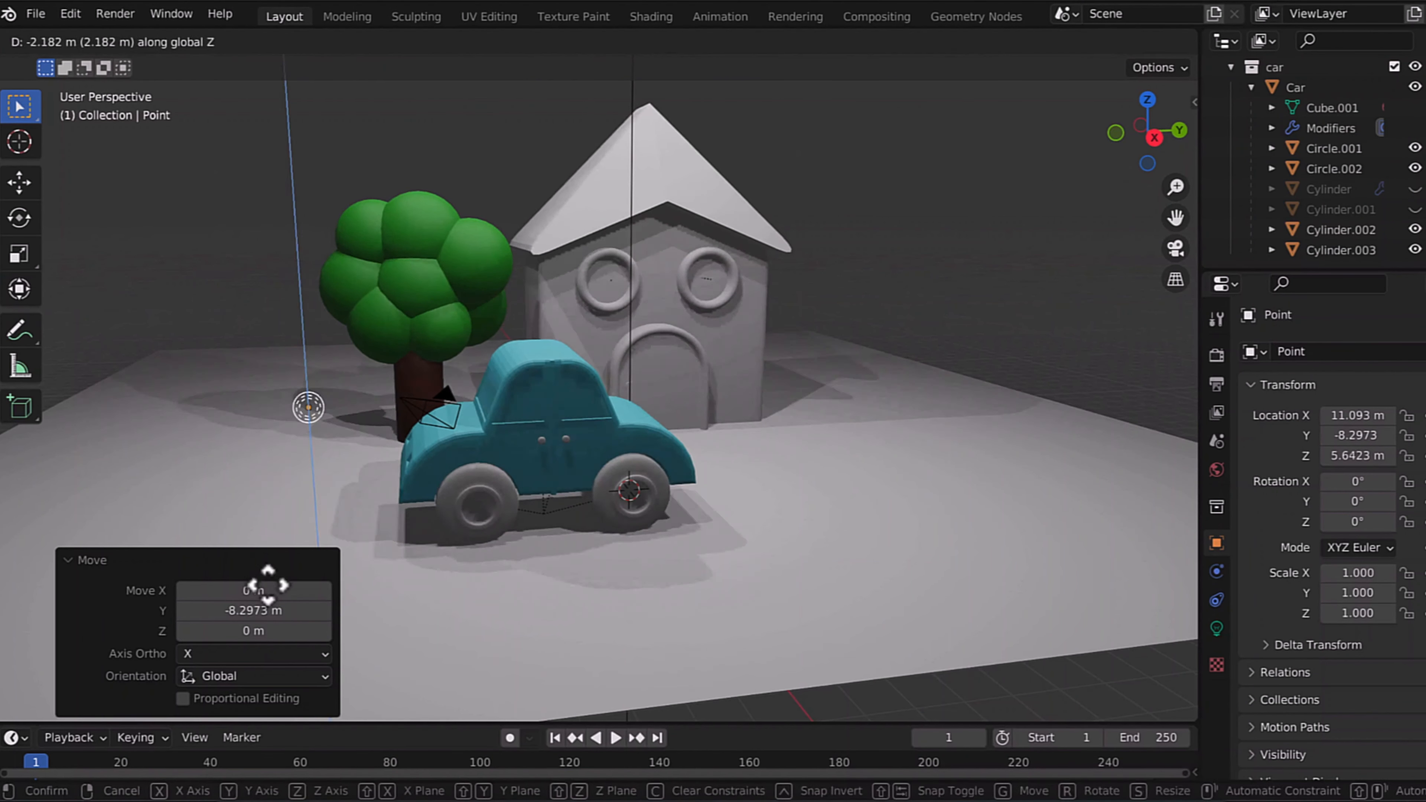
click(306, 407)
Step: Set the point light's power to 1000 W
click(1216, 629)
text(1000)
key(Return)
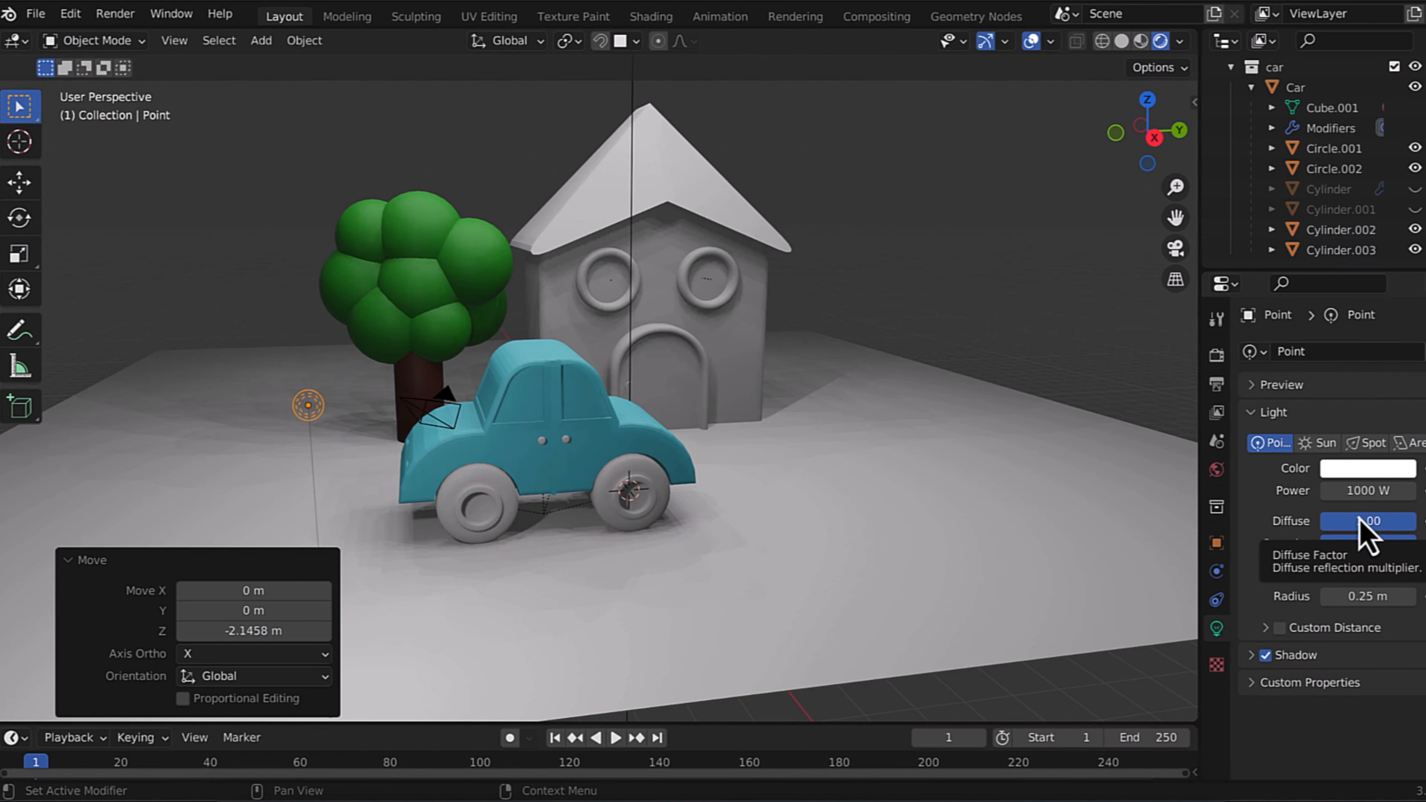
Step: Duplicate the point light along Y to the far side of the house and raise the copy along Z
key(shift+d)
key(y)
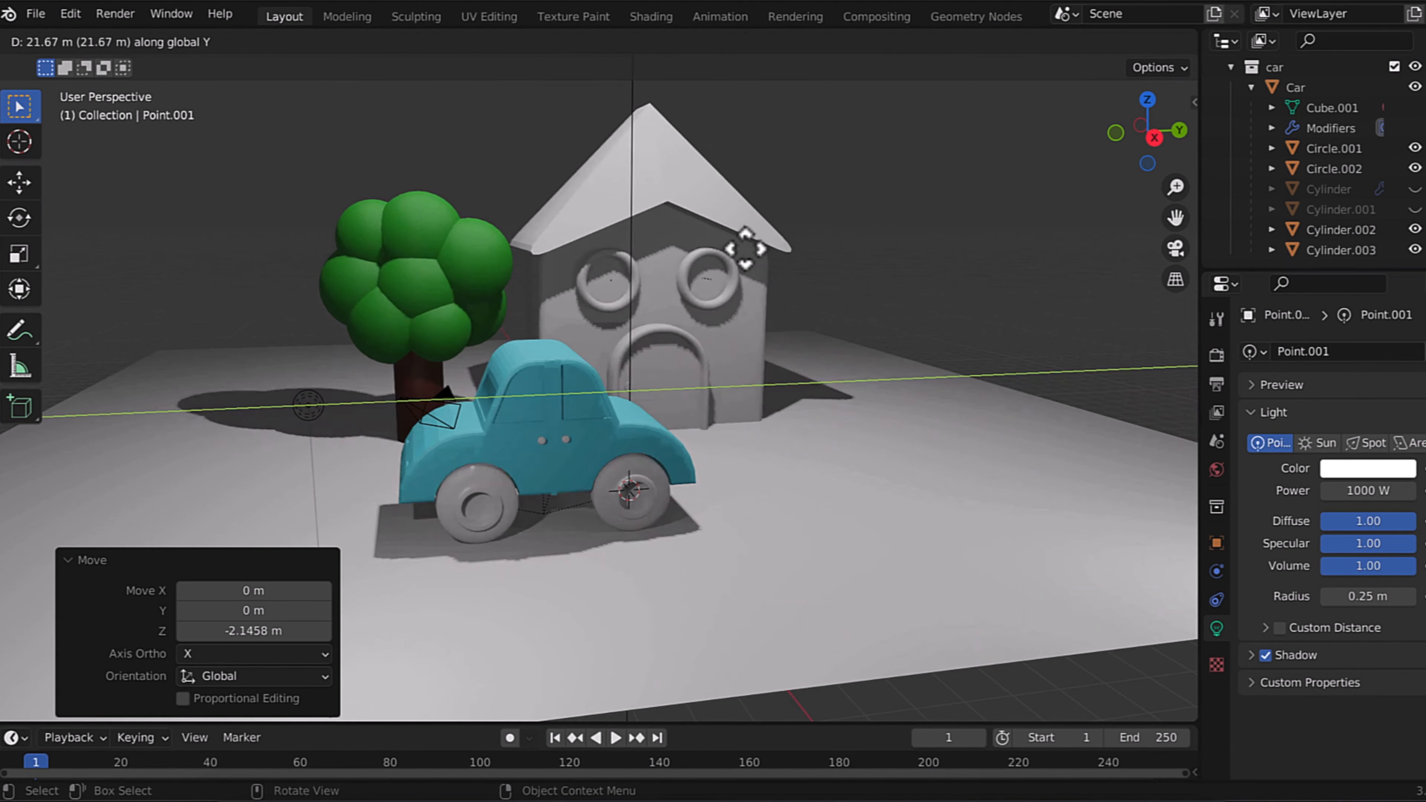
click(755, 251)
key(g)
key(z)
click(904, 303)
scroll(904, 303, down, 2)
key(g)
key(z)
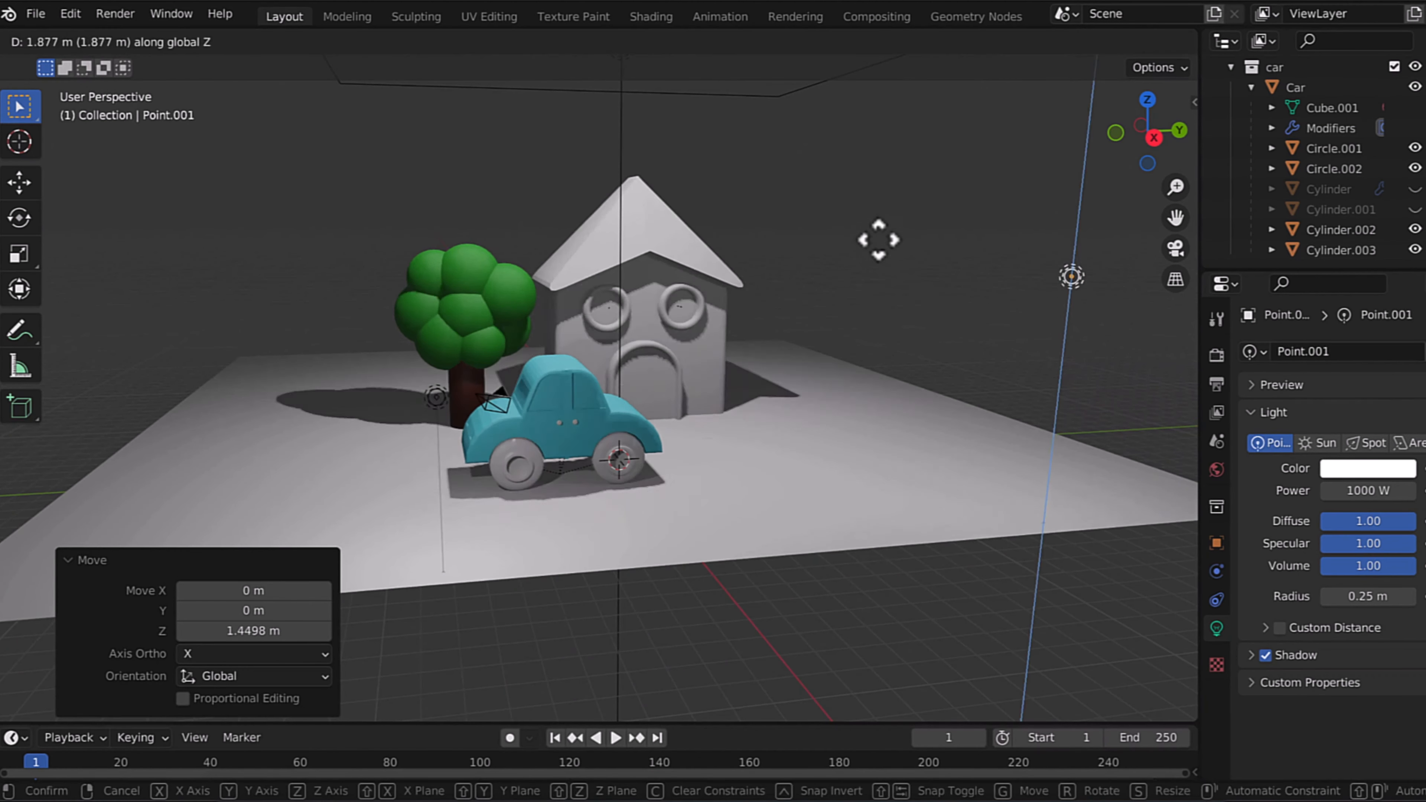
click(885, 252)
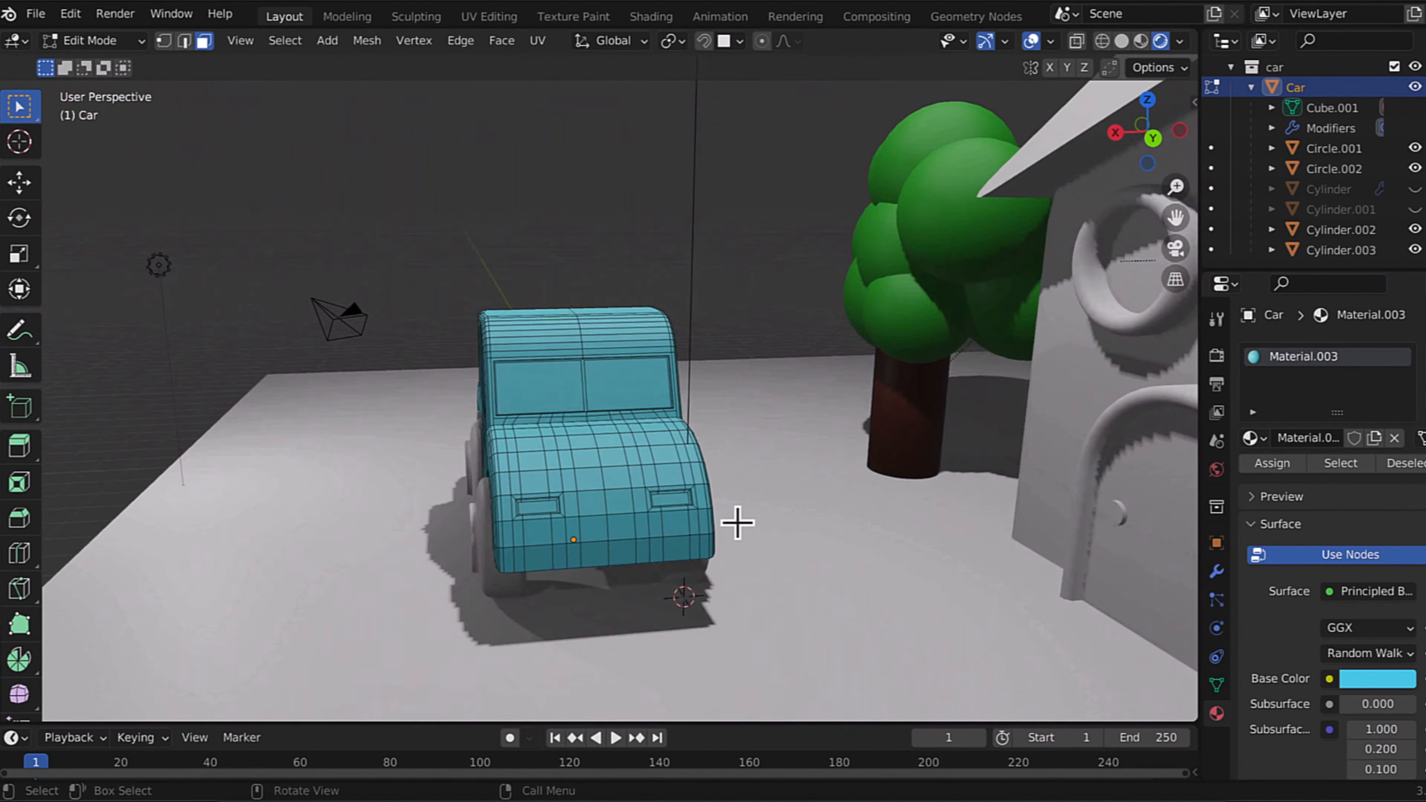
Step: Create a new yellow material in the car's added slot, move the slot first, and assign it to both headlight faces
click(1336, 377)
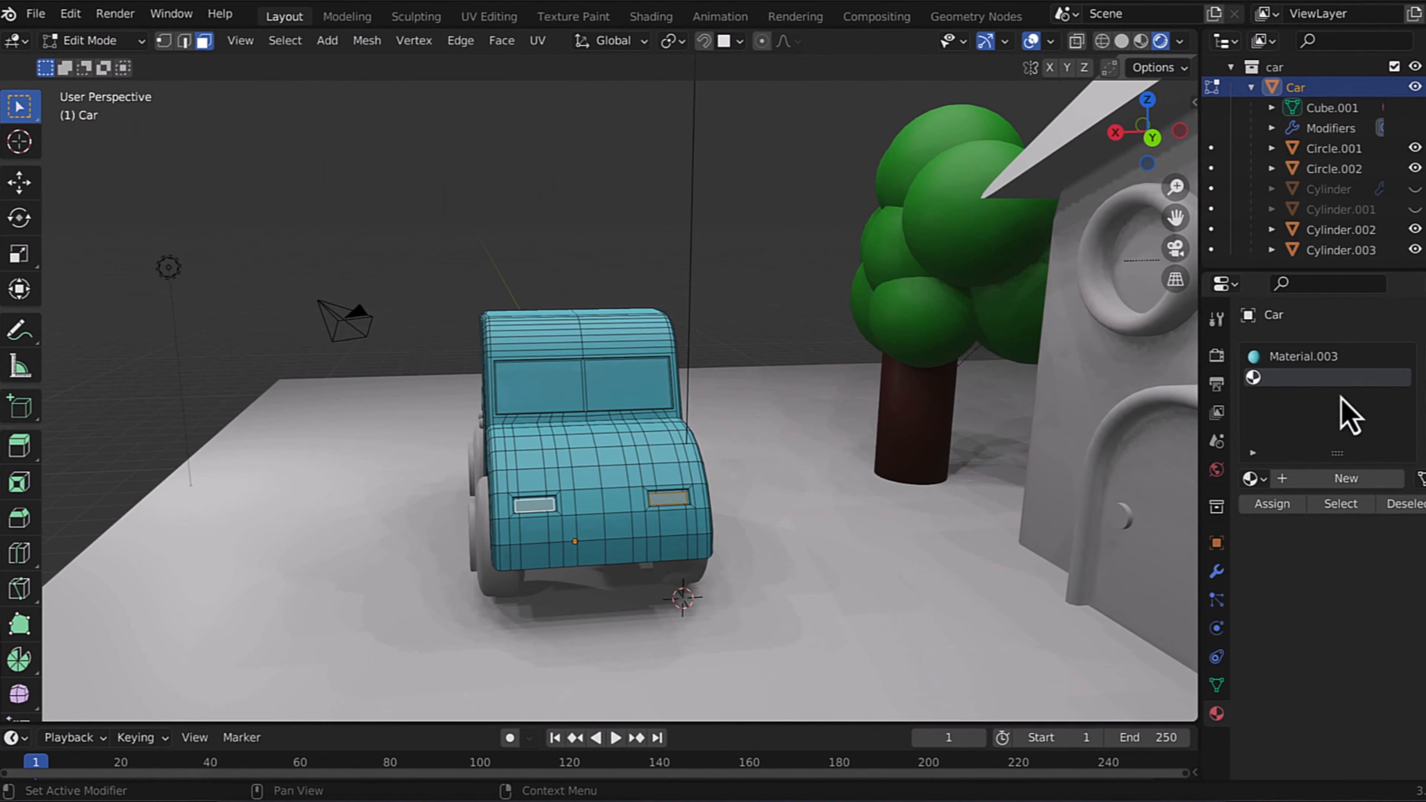
click(1425, 427)
click(1342, 479)
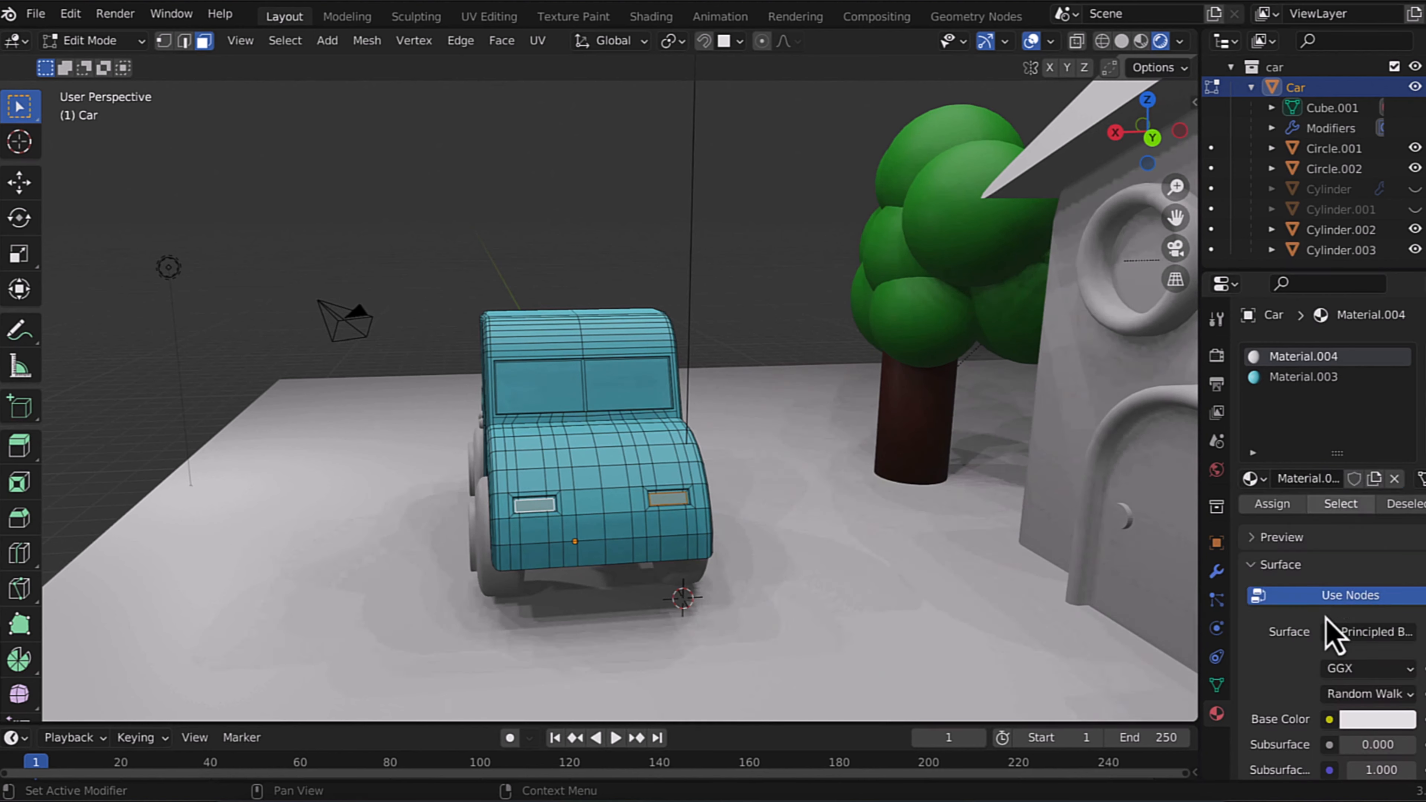
click(1375, 725)
click(1275, 529)
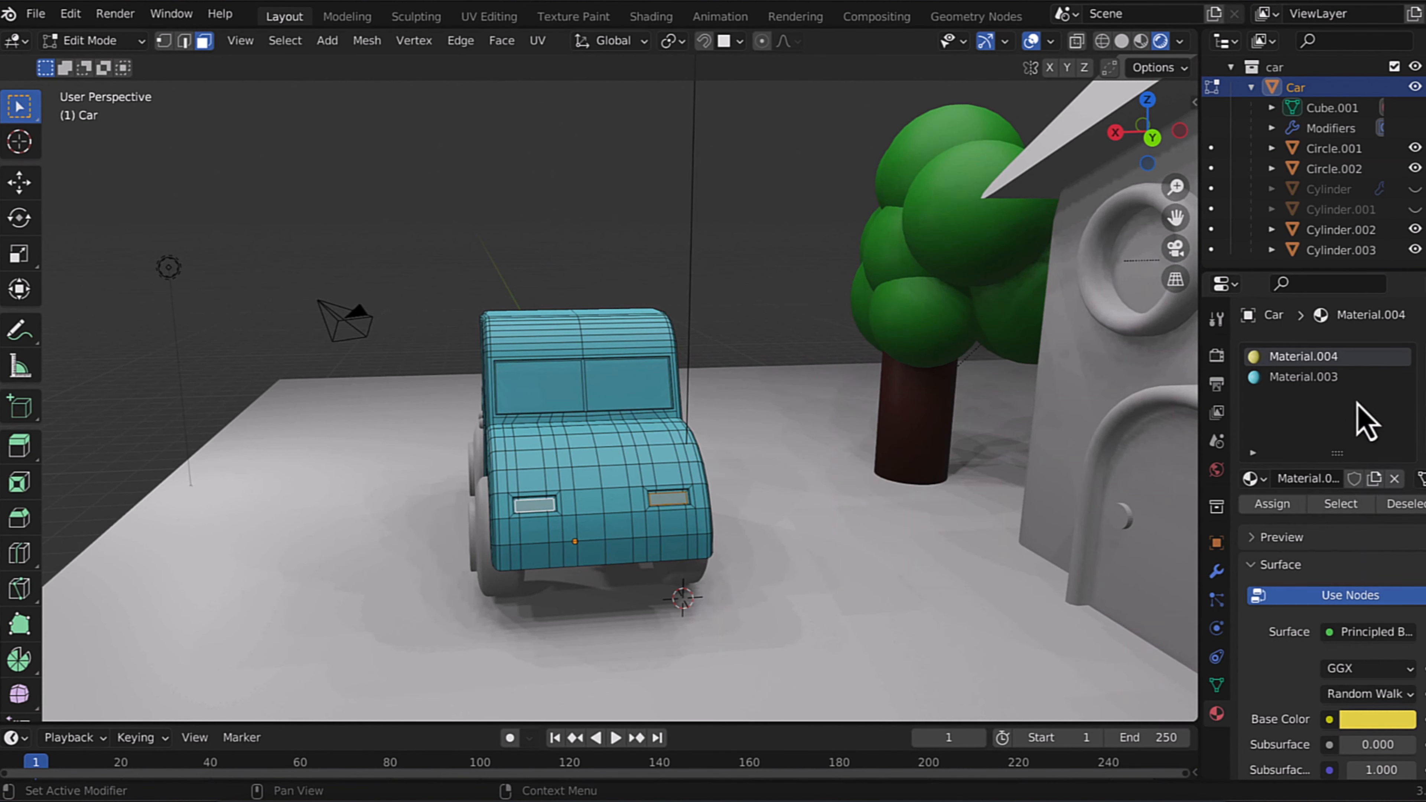
click(1273, 504)
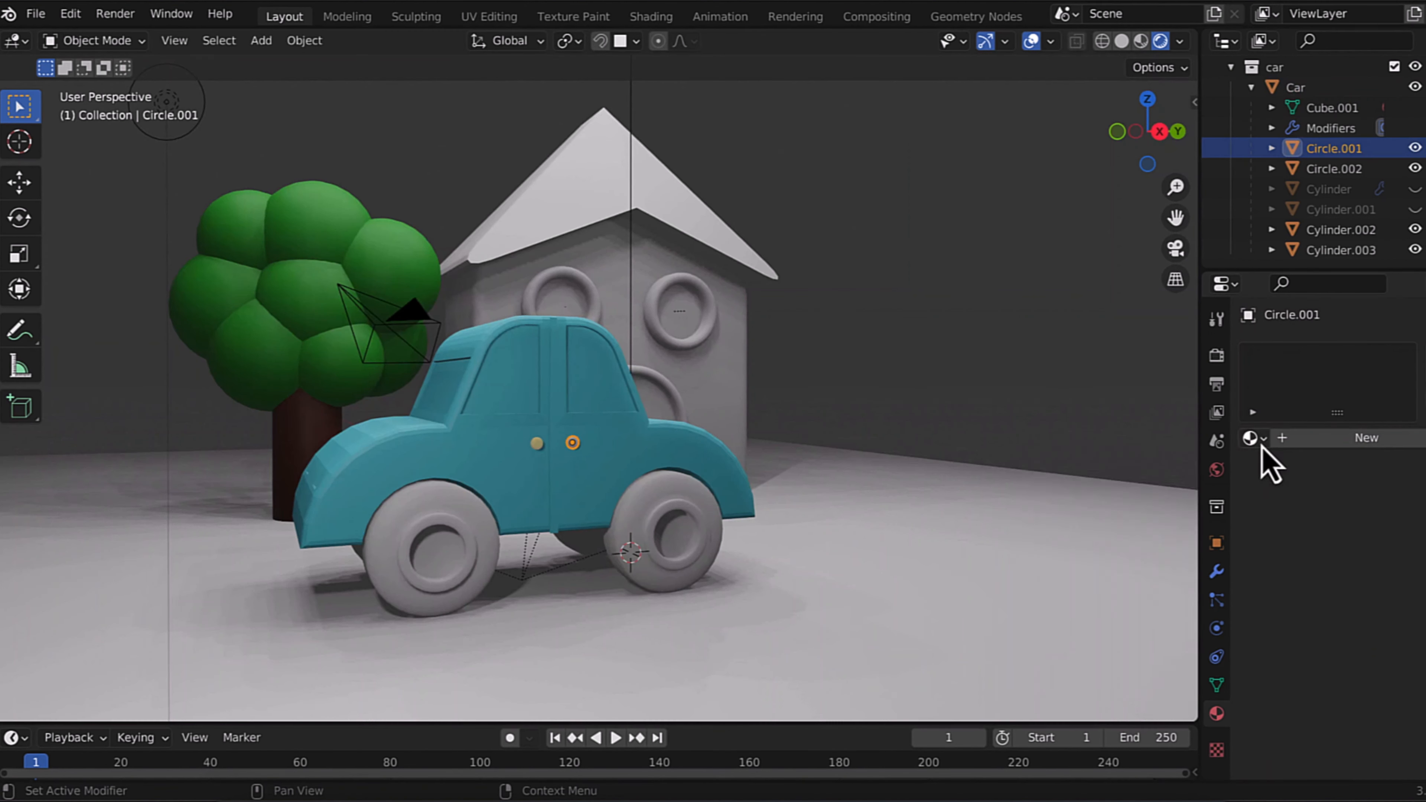
Step: Apply the existing yellow material, Material.004, to the selected car door knob
click(1252, 438)
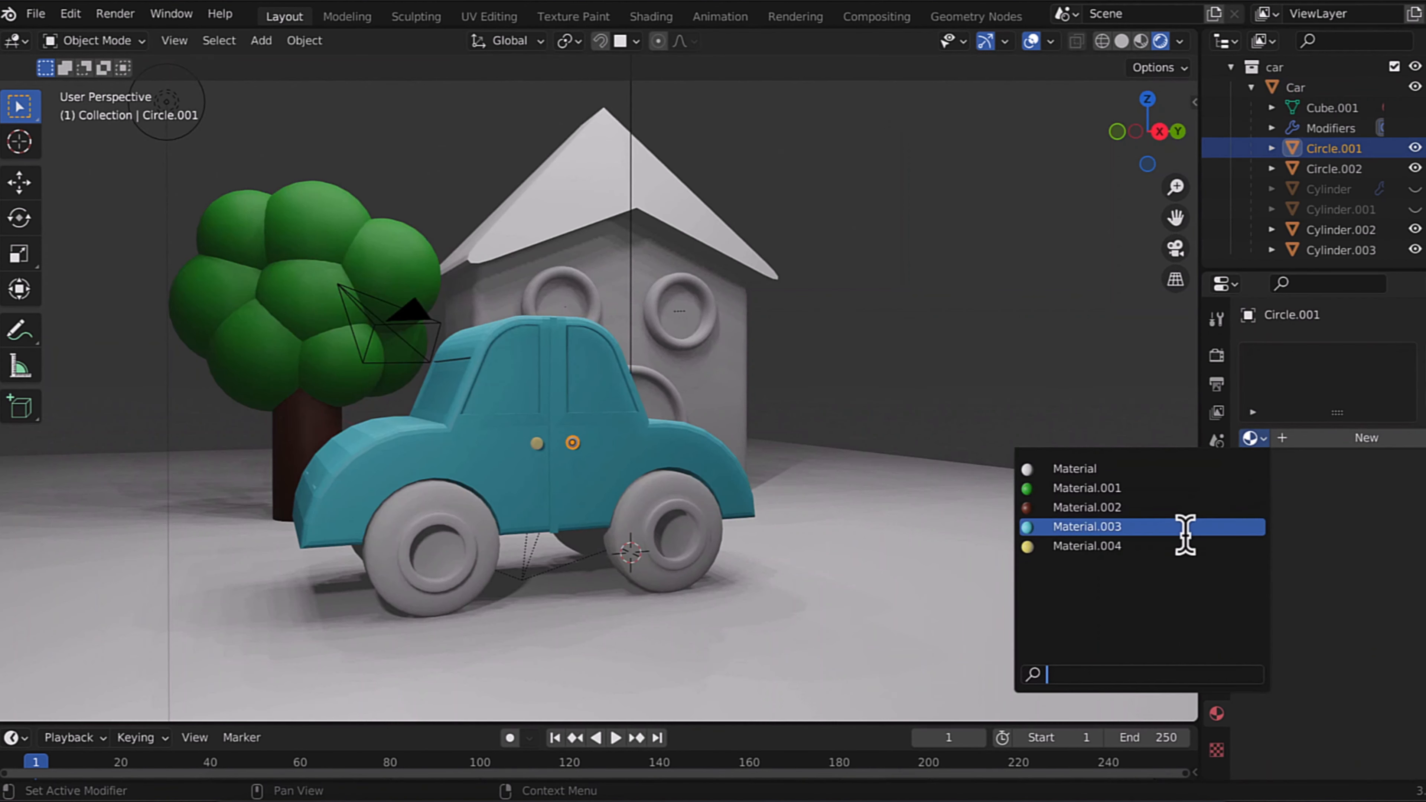
click(1184, 530)
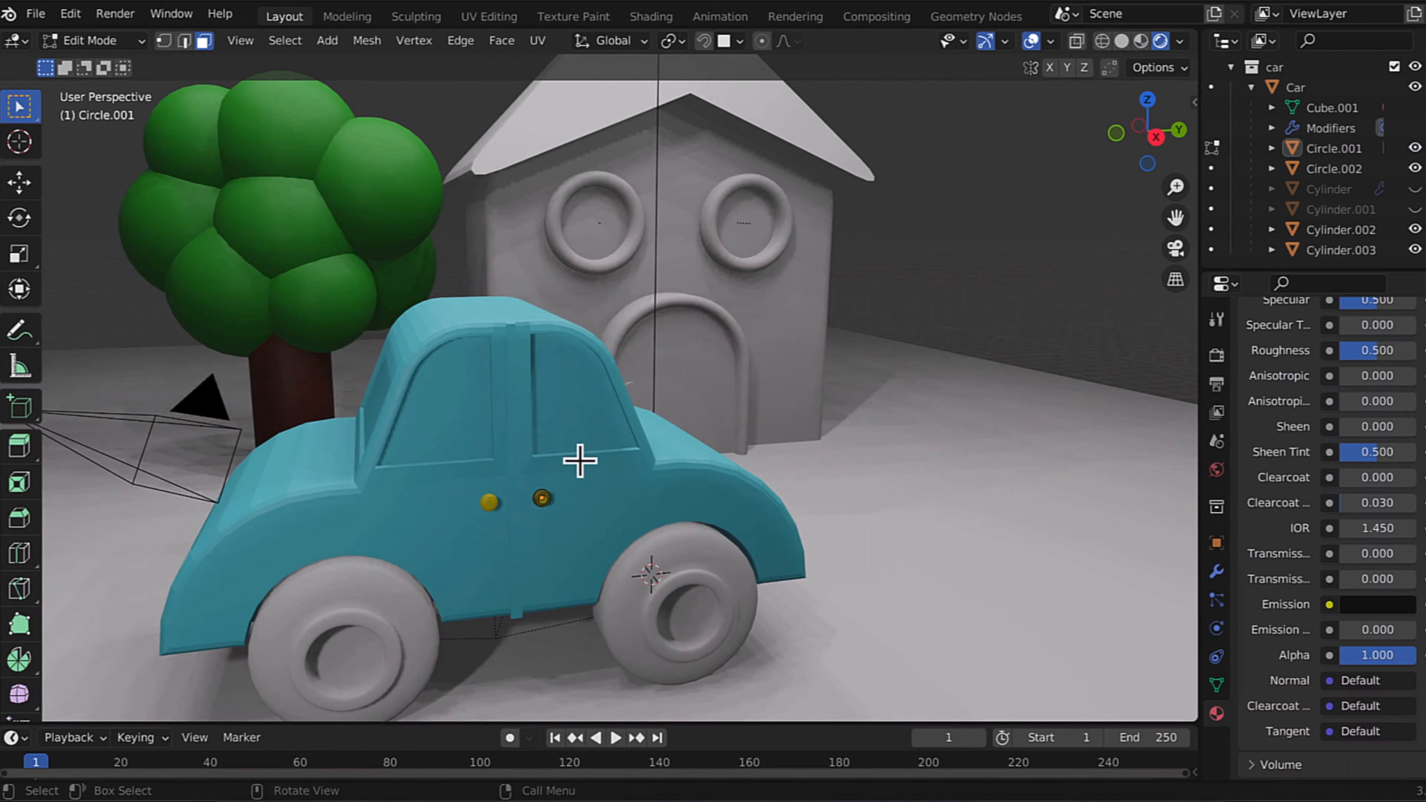
Step: Select the windshield and side window faces of the car body in Edit Mode
click(582, 525)
key(Tab)
click(563, 401)
shift+click(467, 424)
shift+click(525, 435)
middle_drag(466, 424, 607, 388)
shift+click(475, 431)
shift+click(490, 429)
shift+click(580, 387)
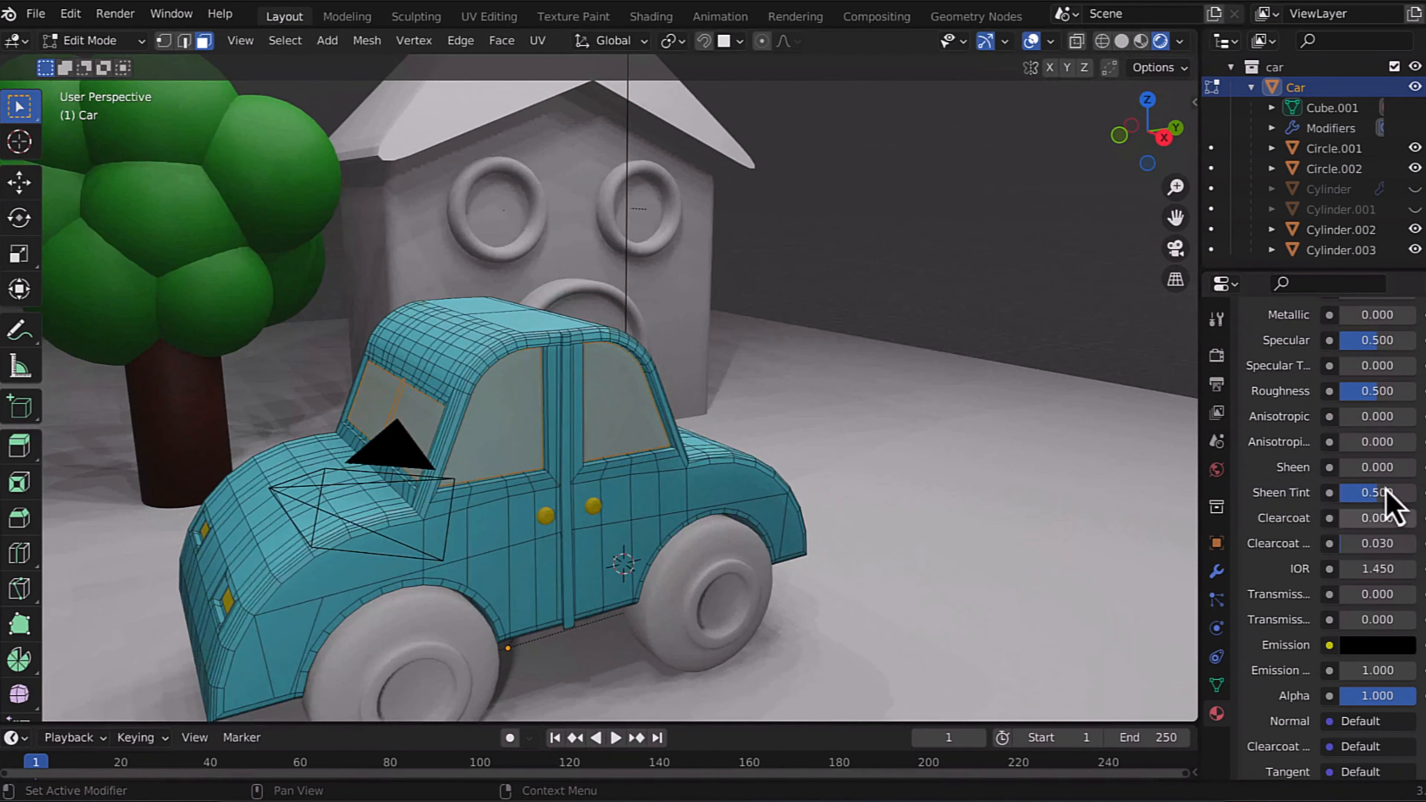
Step: Add a material slot to the car, assign it to the selected window faces, move it first, and create its new material
scroll(1384, 460, up, 10)
click(1418, 356)
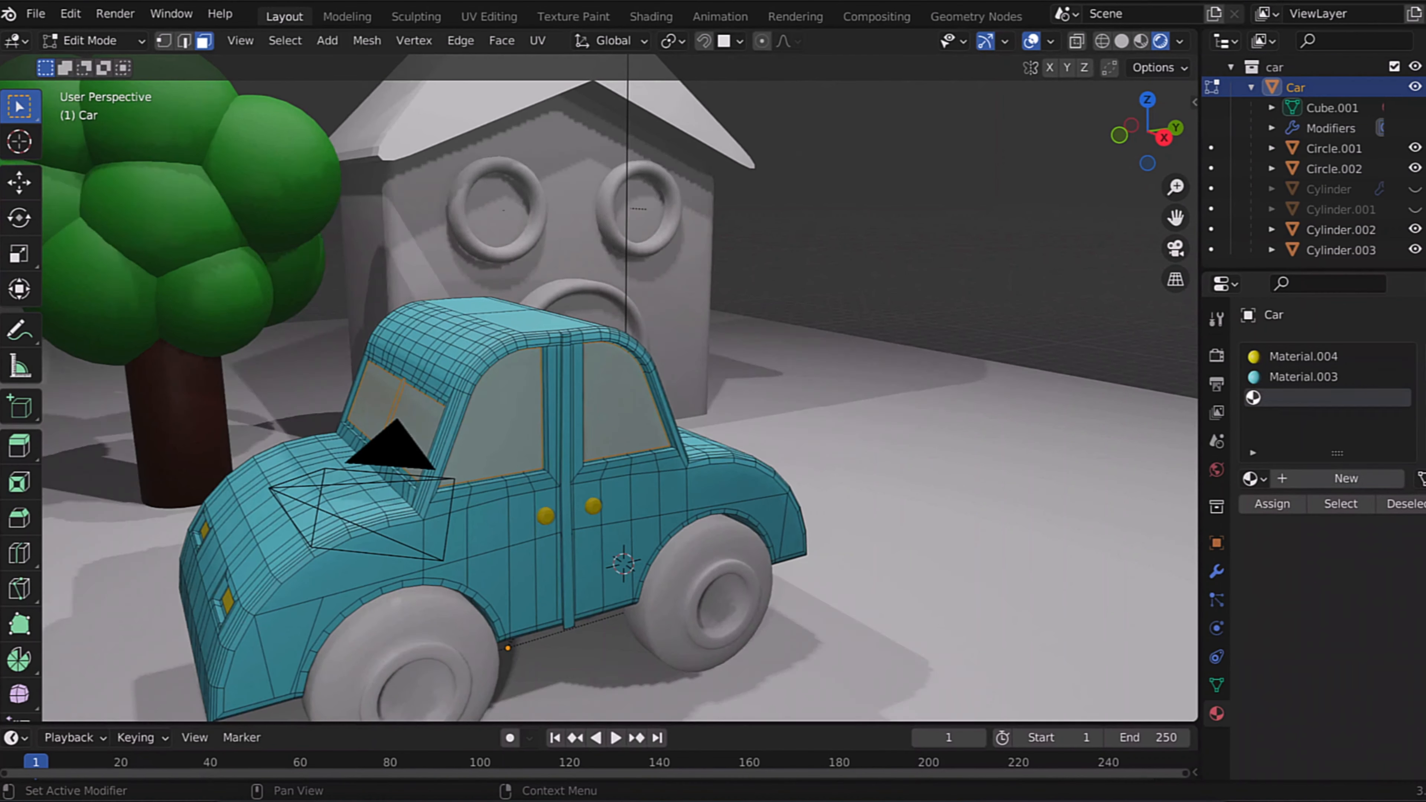
click(1272, 504)
click(1423, 427)
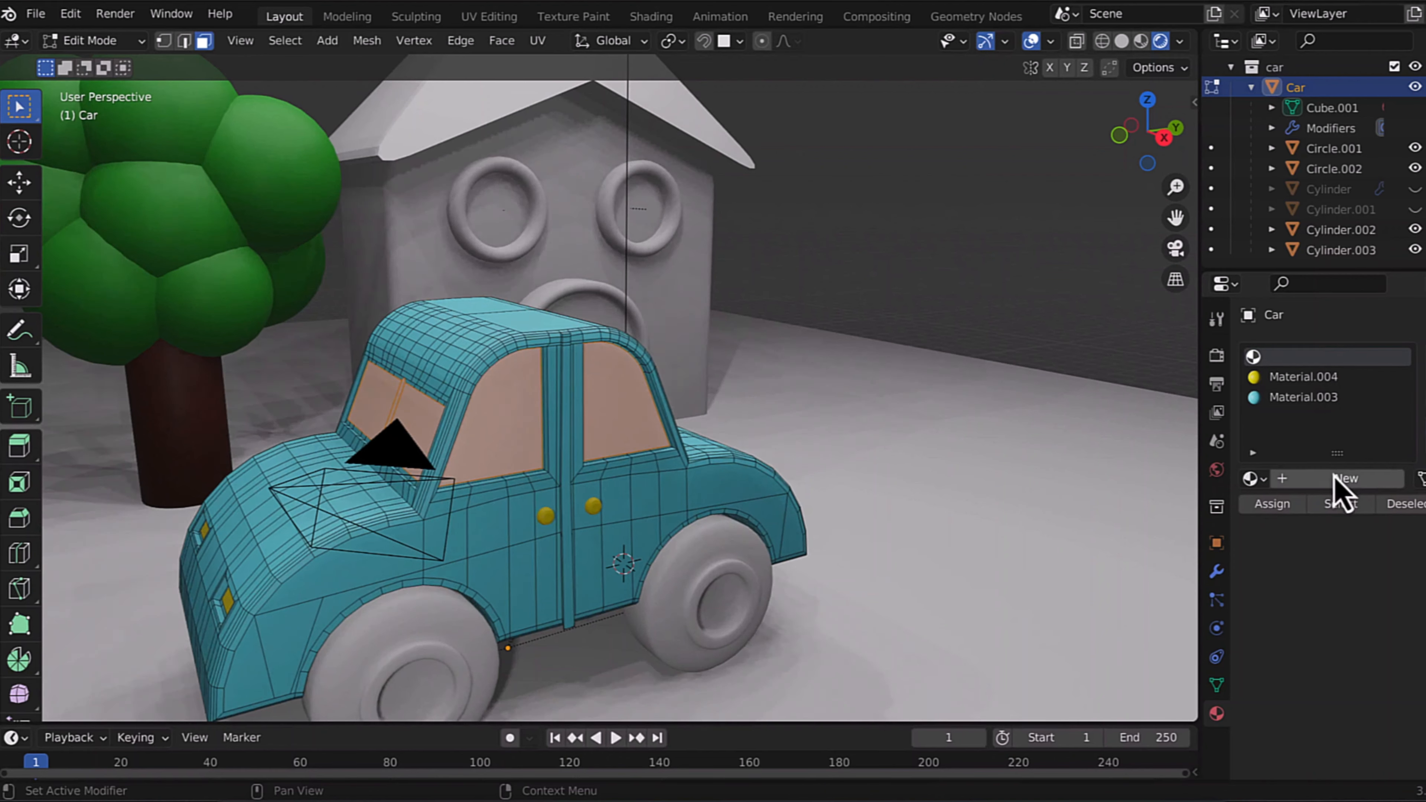
click(1336, 478)
scroll(1295, 701, down, 20)
scroll(1295, 703, up, 10)
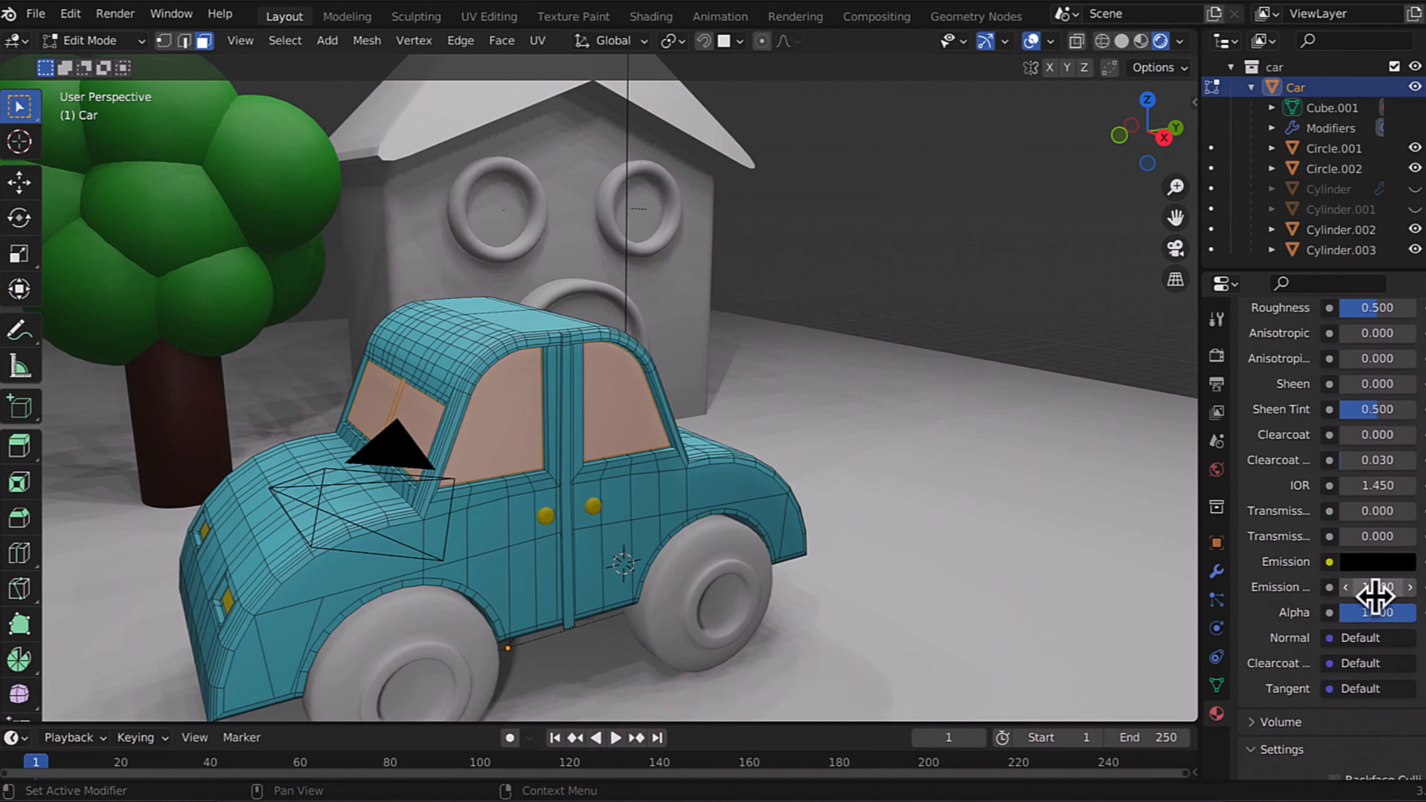
scroll(1366, 568, up, 10)
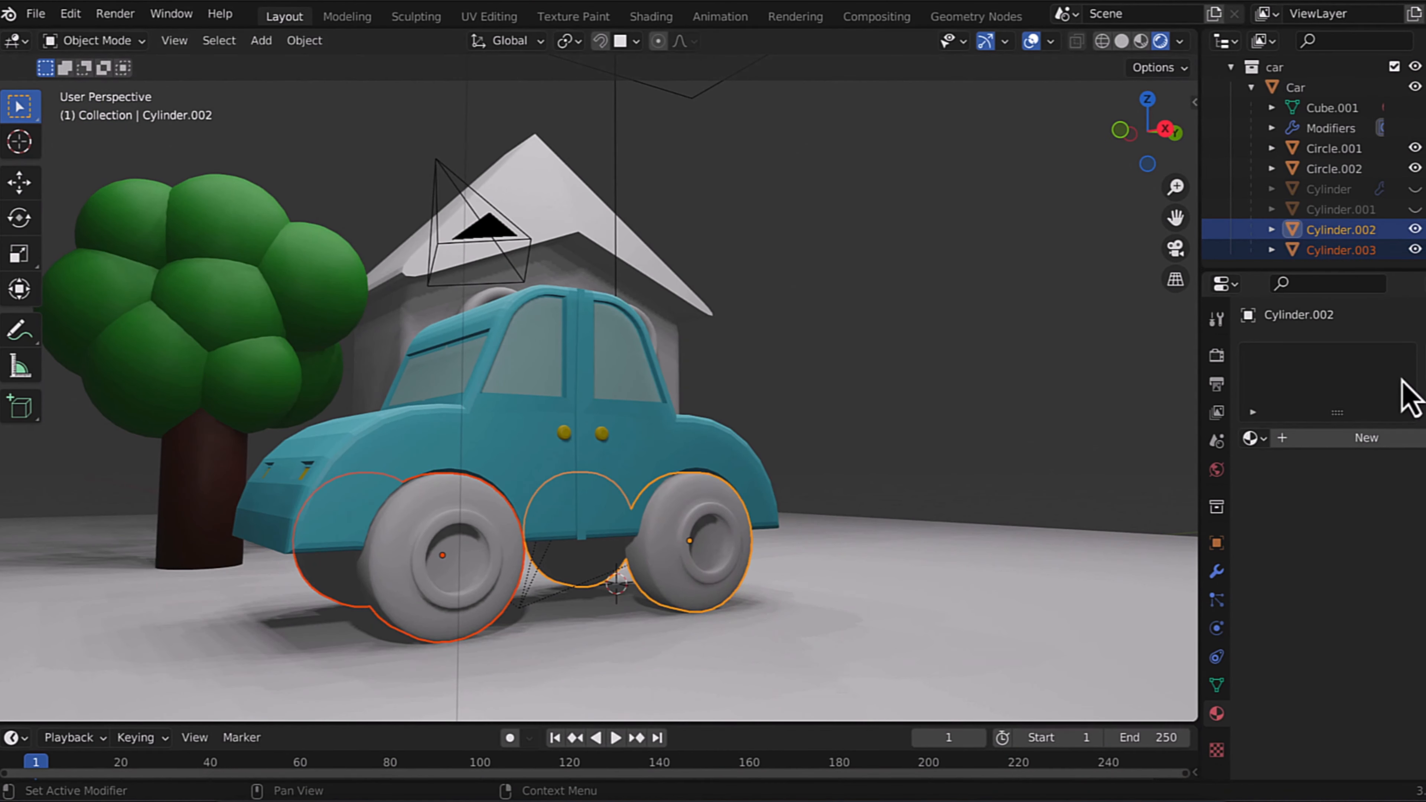
Step: Give the active wheel pair a new material with a darker grey base color
click(1359, 438)
click(1378, 652)
drag(1400, 374, 1405, 440)
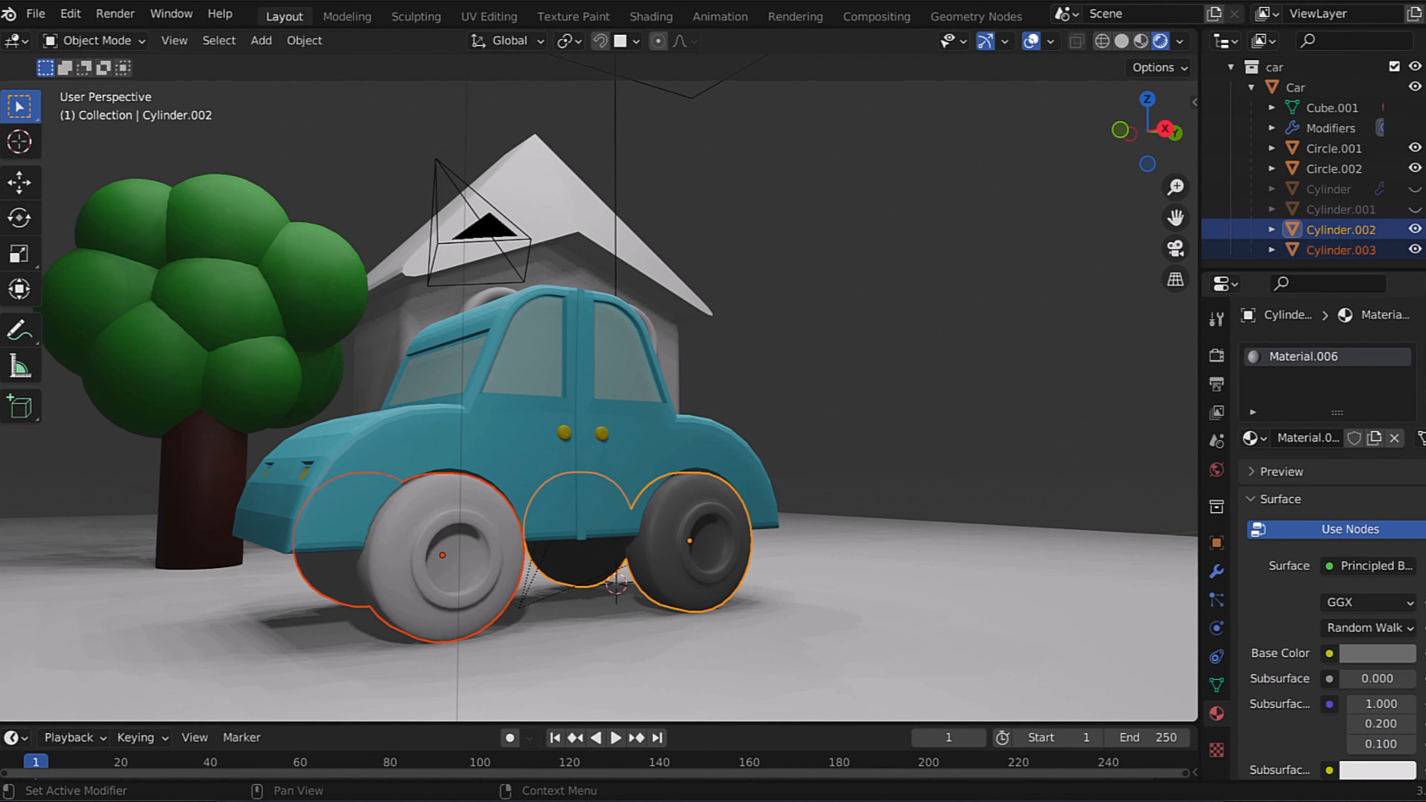
Step: Copy the grey wheel material to the other selected wheel pair and save the file
click(1419, 396)
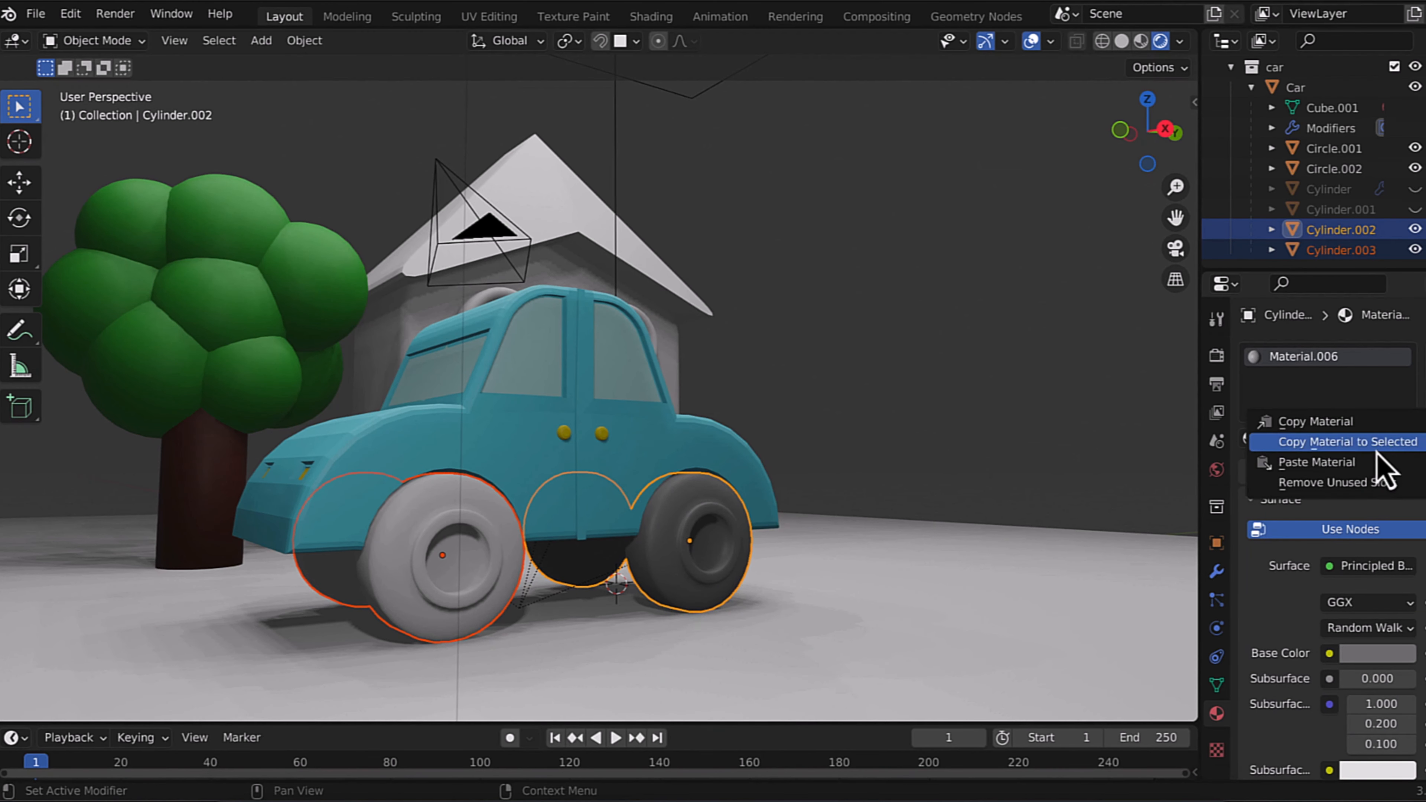
click(1388, 465)
click(990, 440)
key(ctrl+s)
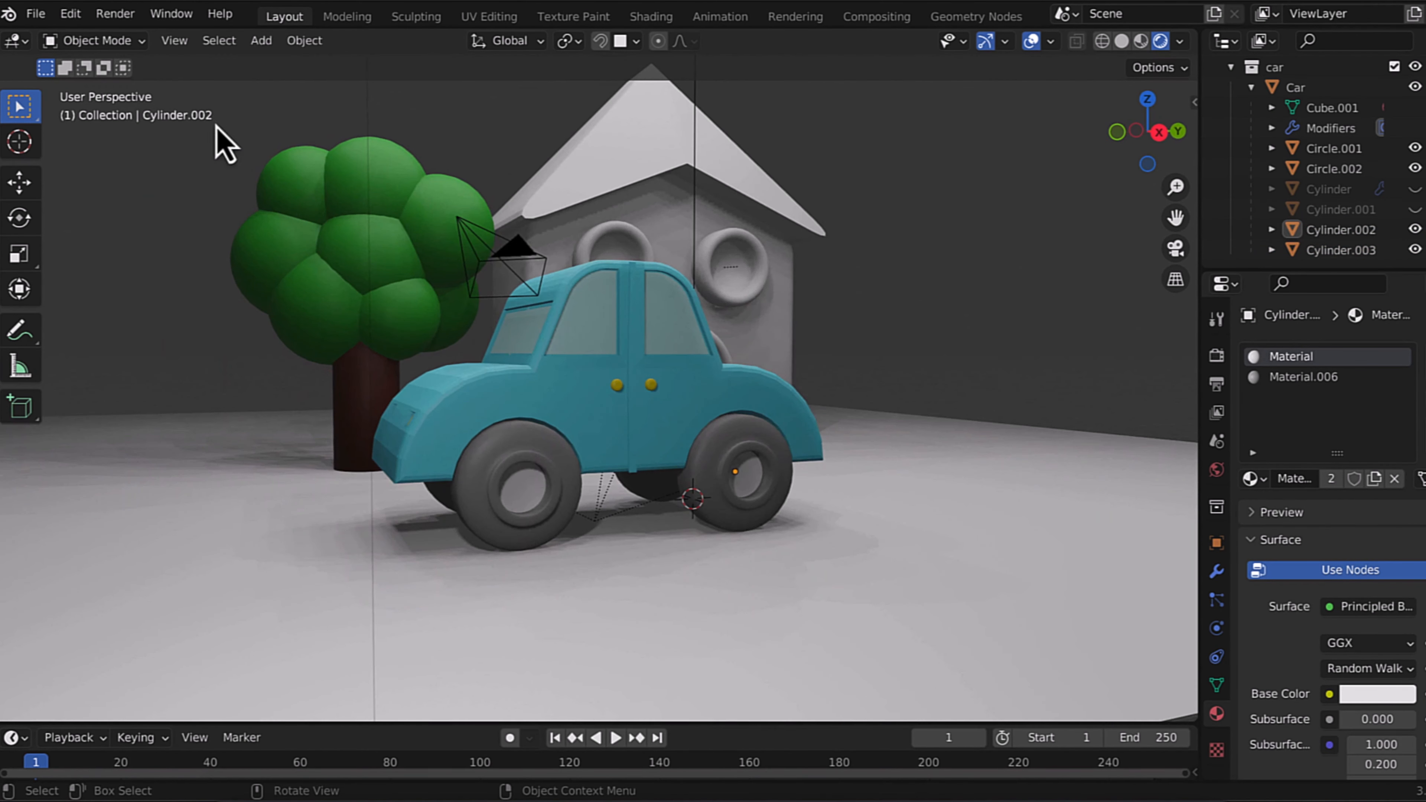
Step: In Edit Mode, replace the hub material of the front wheel pair with the yellow Material.004
click(525, 472)
click(113, 41)
click(114, 87)
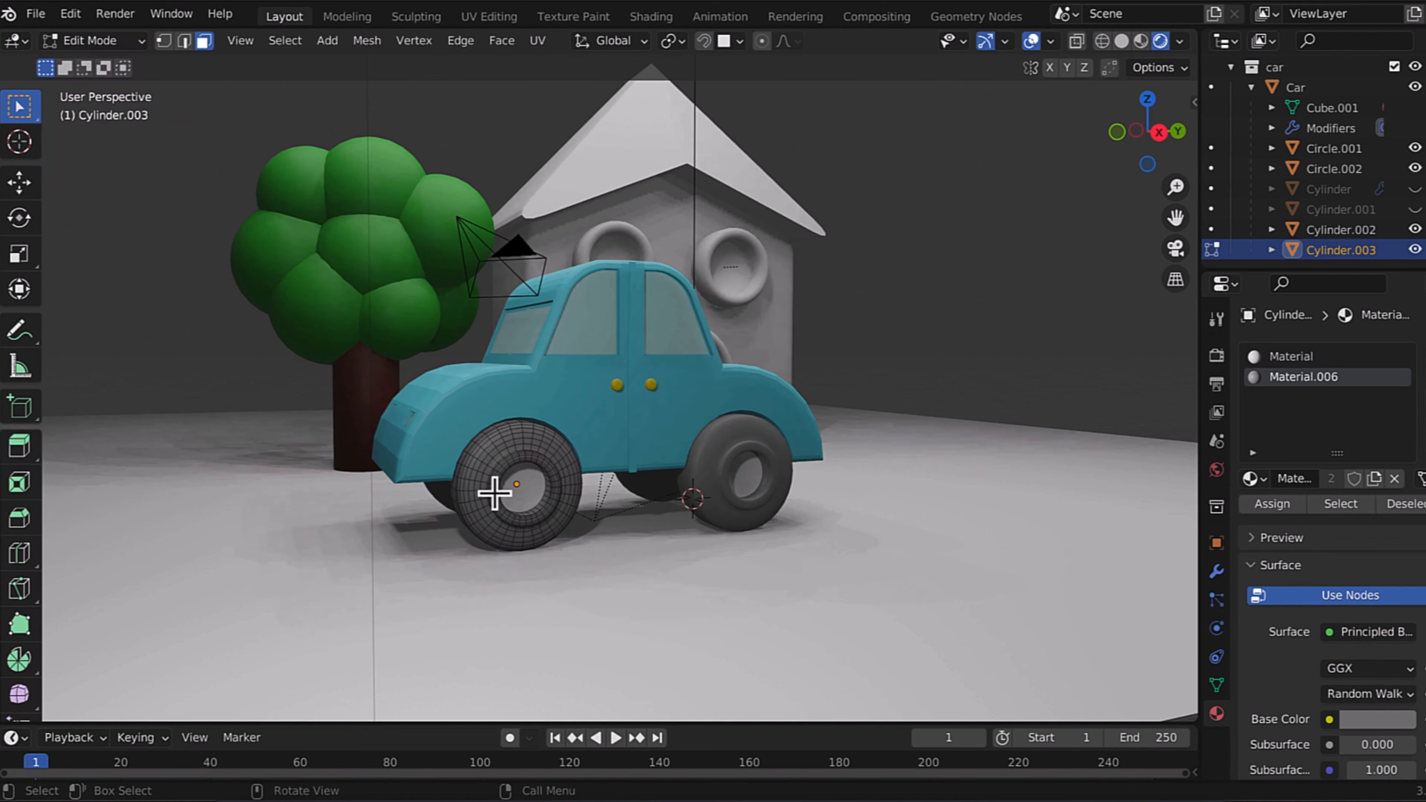
click(1258, 478)
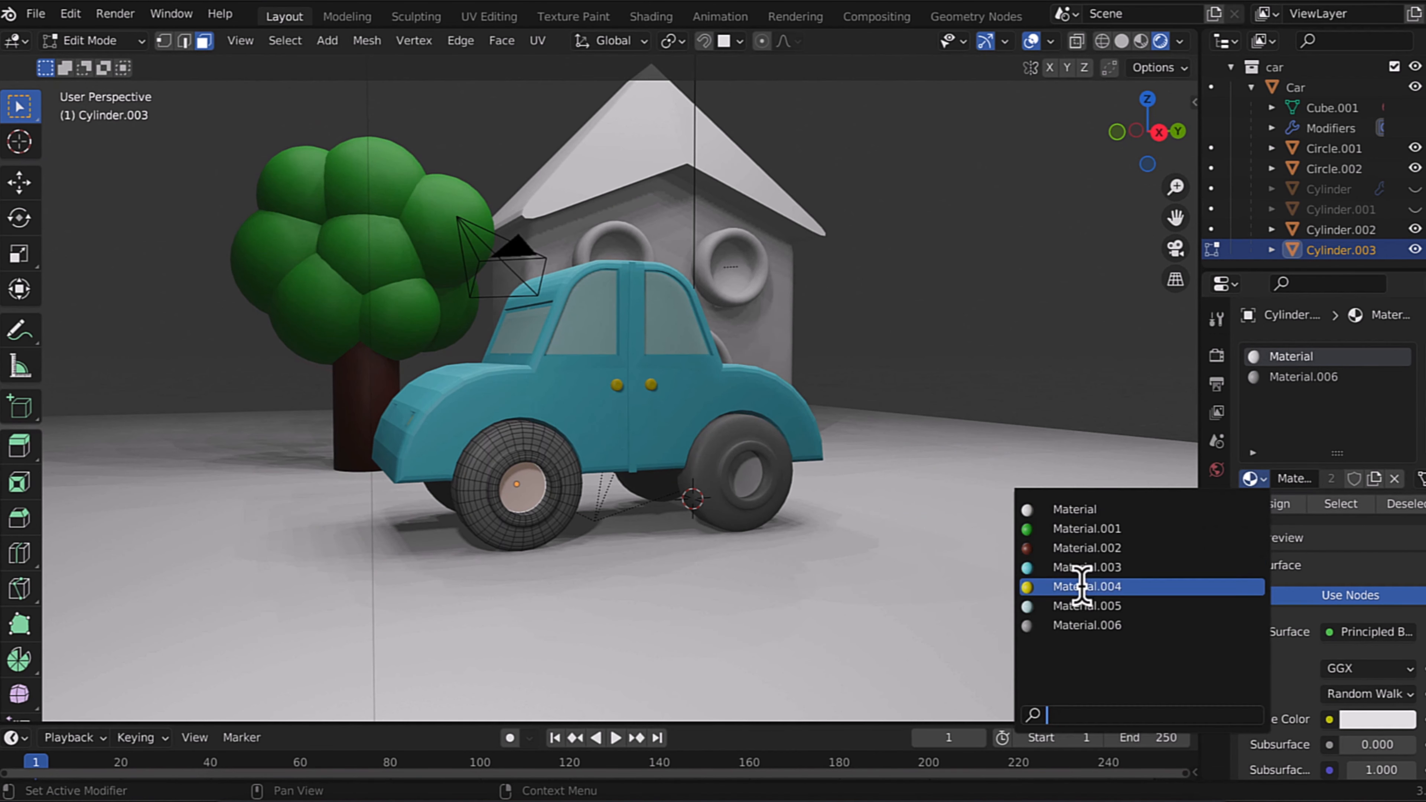
click(1082, 586)
Step: Replace the hub material of the rear wheel pair with the yellow Material.004 and return to Object Mode
click(1211, 229)
click(1250, 479)
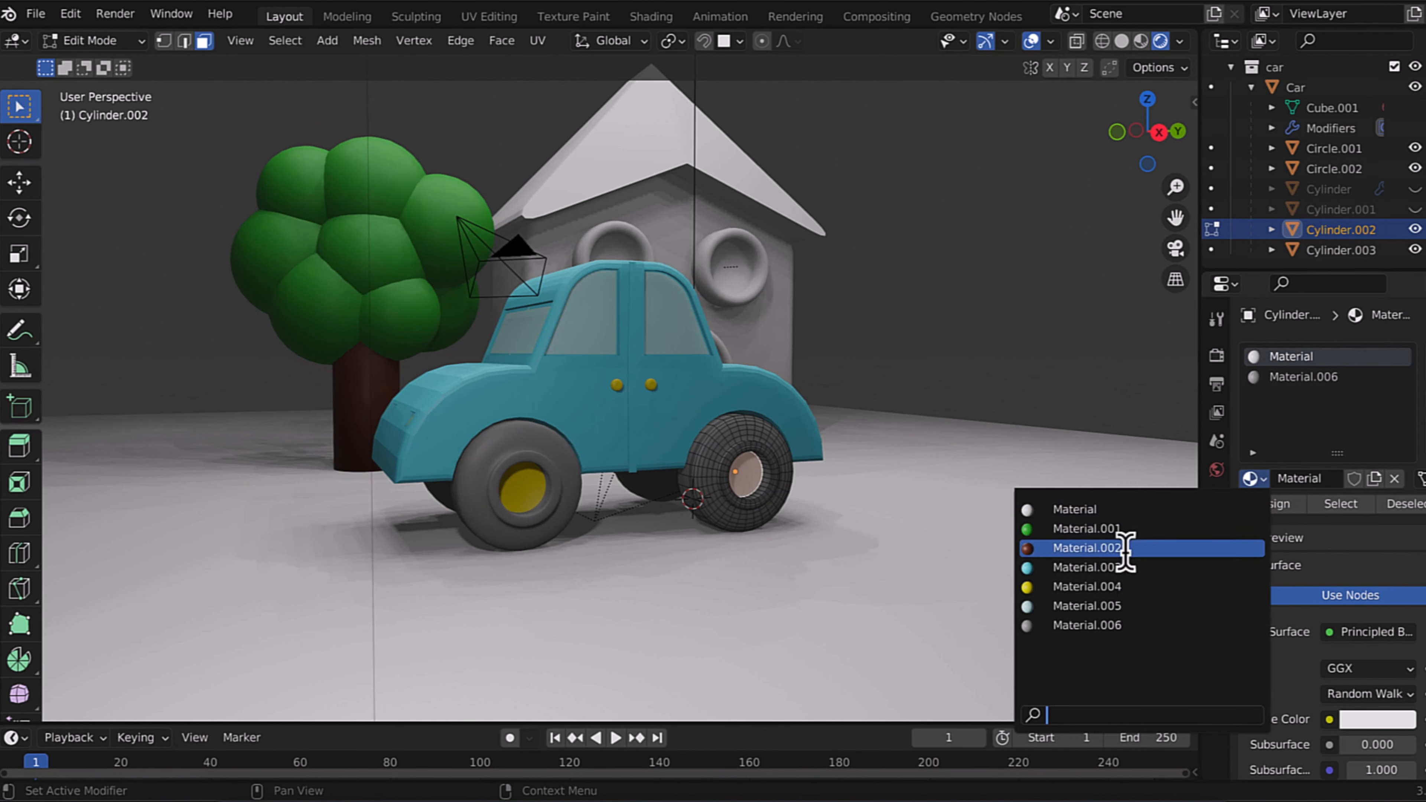
click(1124, 548)
click(93, 40)
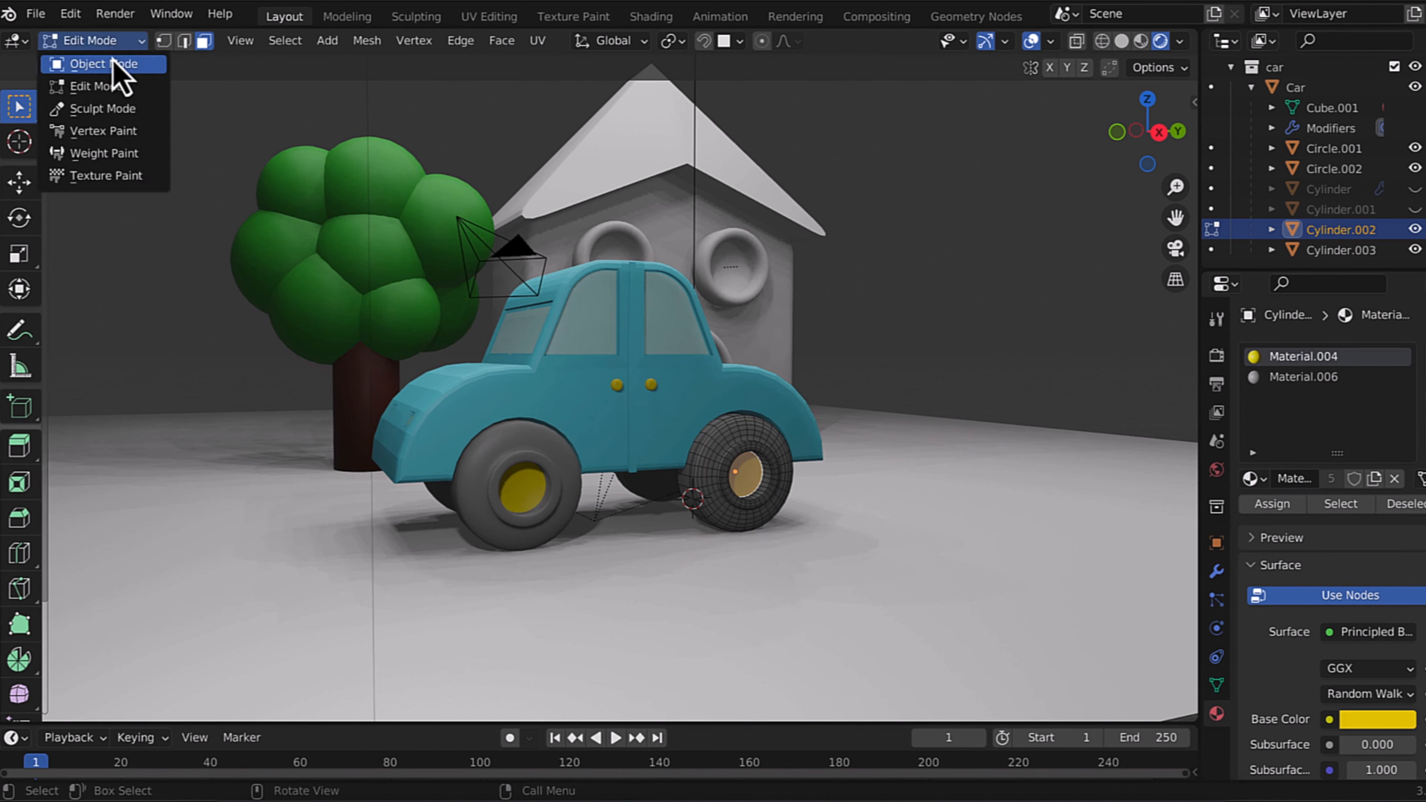
click(104, 64)
Step: Darken the base color of the tires' Material.006 and select the house's door
click(1341, 386)
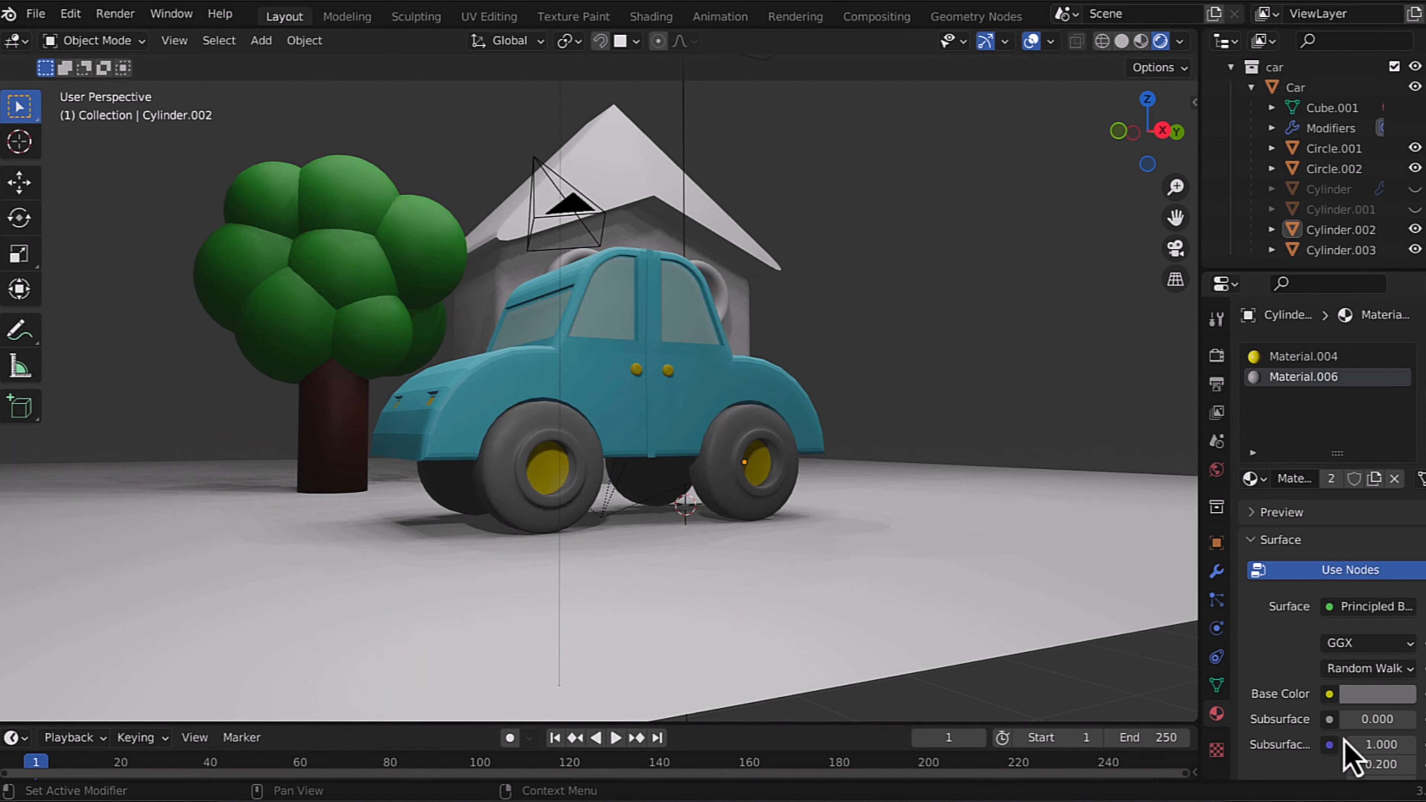
click(1380, 696)
click(1400, 496)
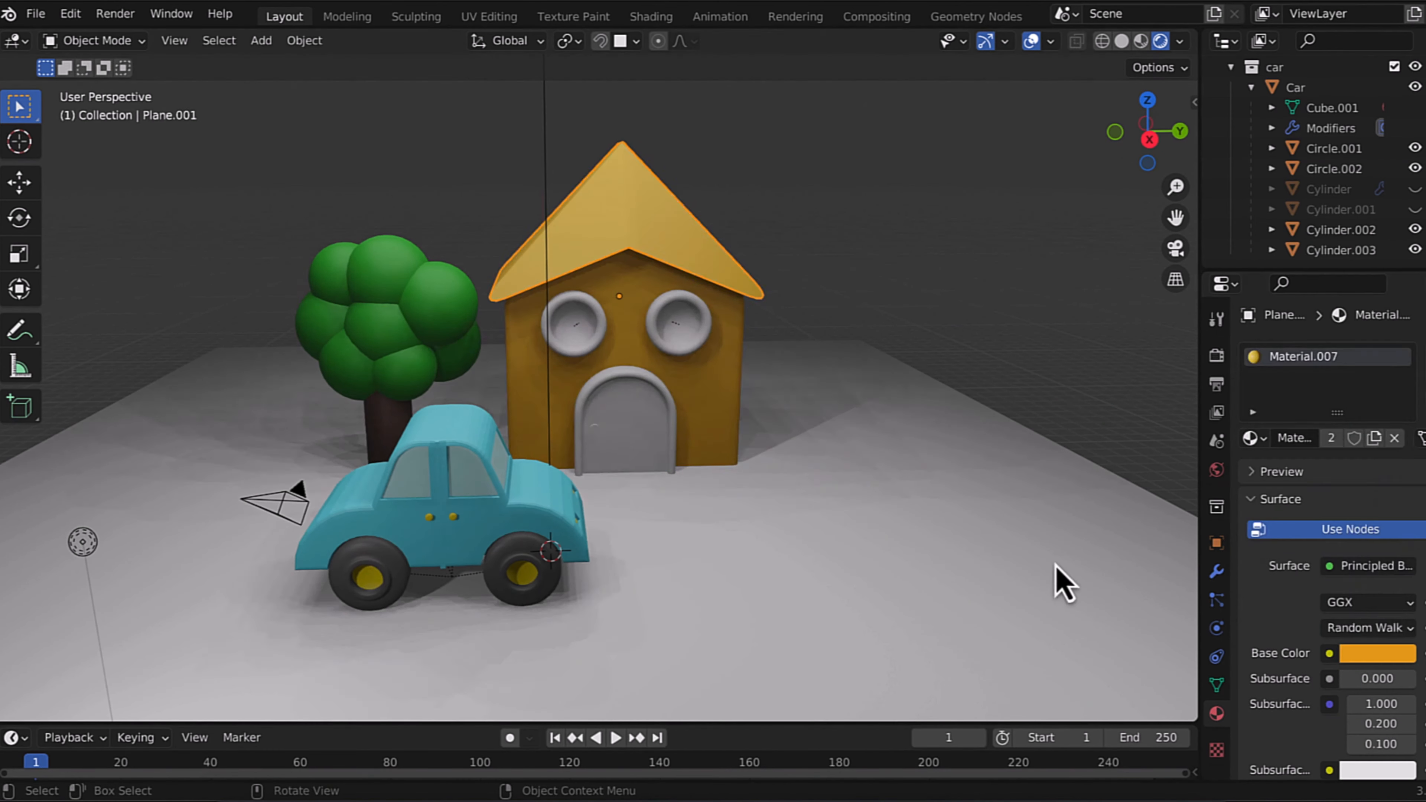
click(598, 450)
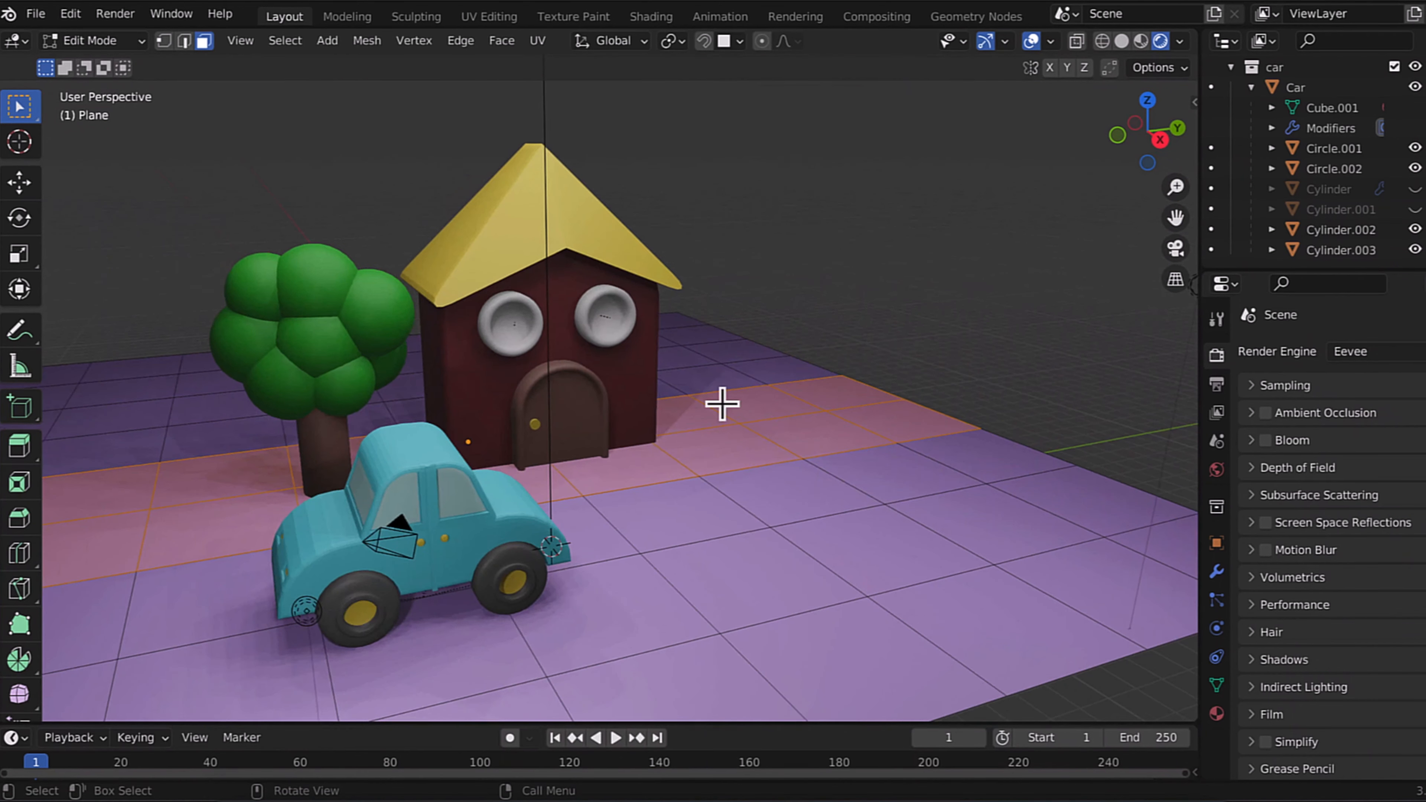
Step: Extrude the selected strip of ground faces beneath the house upward by about 0.6 m
key(e)
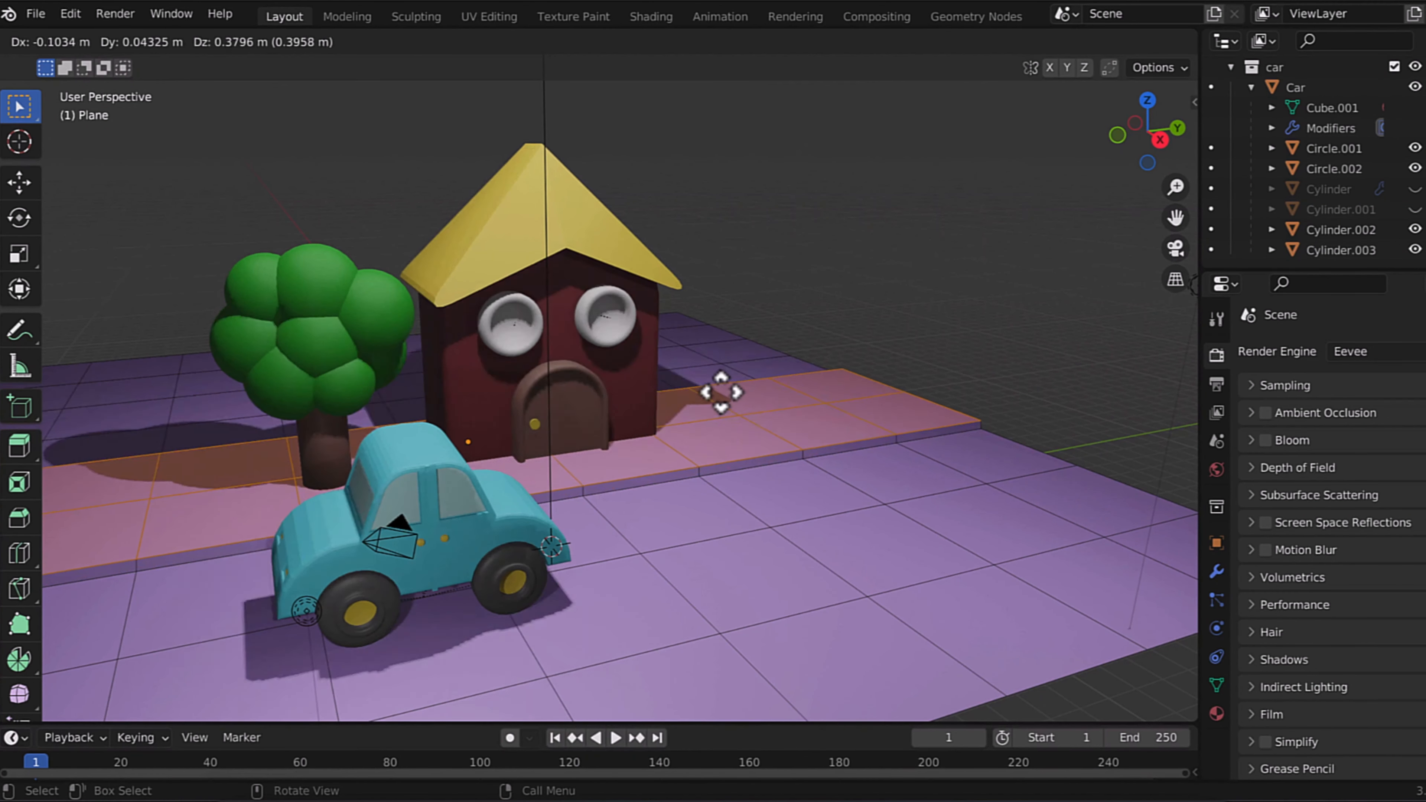
click(721, 388)
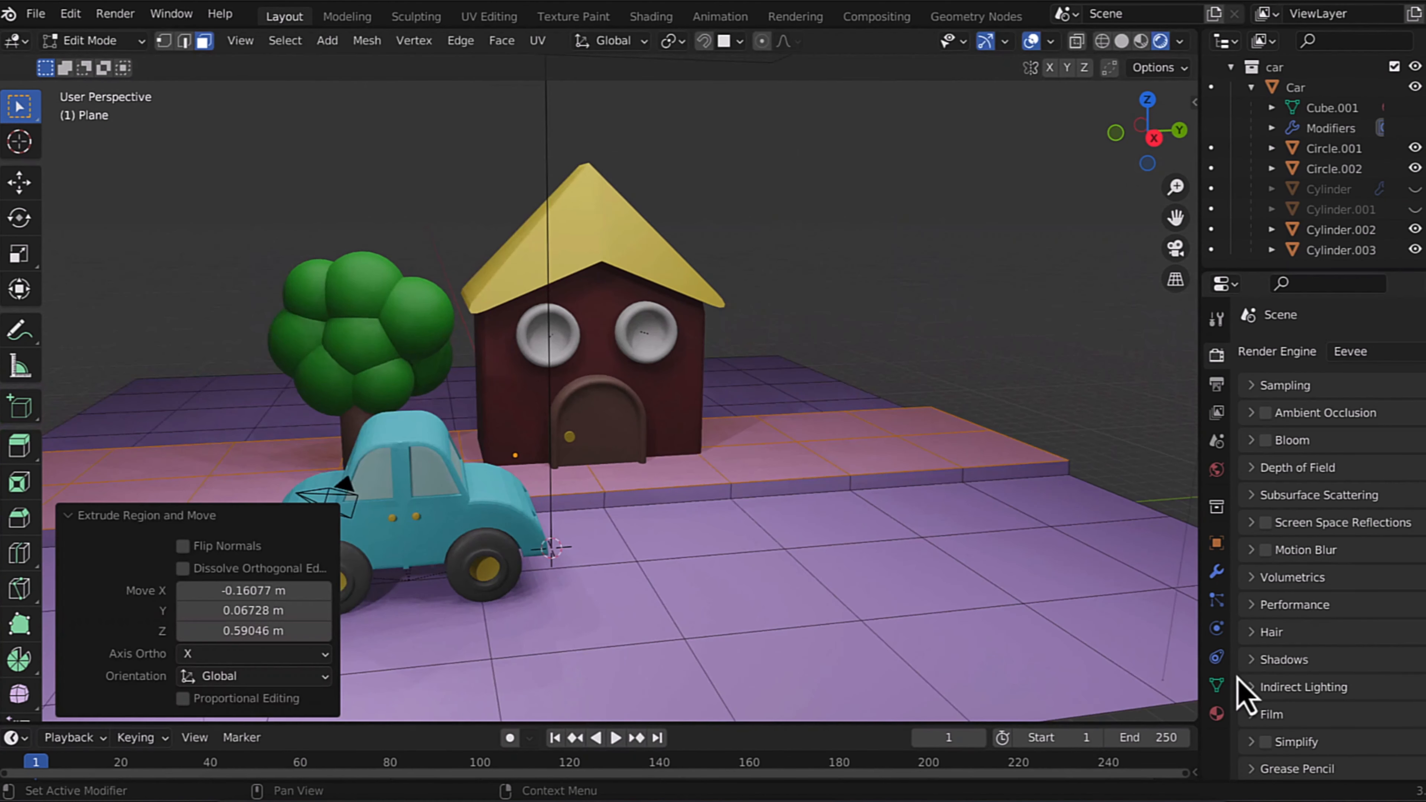
Step: Add a first material slot to the ground plane, assign it to the raised strip and set it to Material
click(1217, 714)
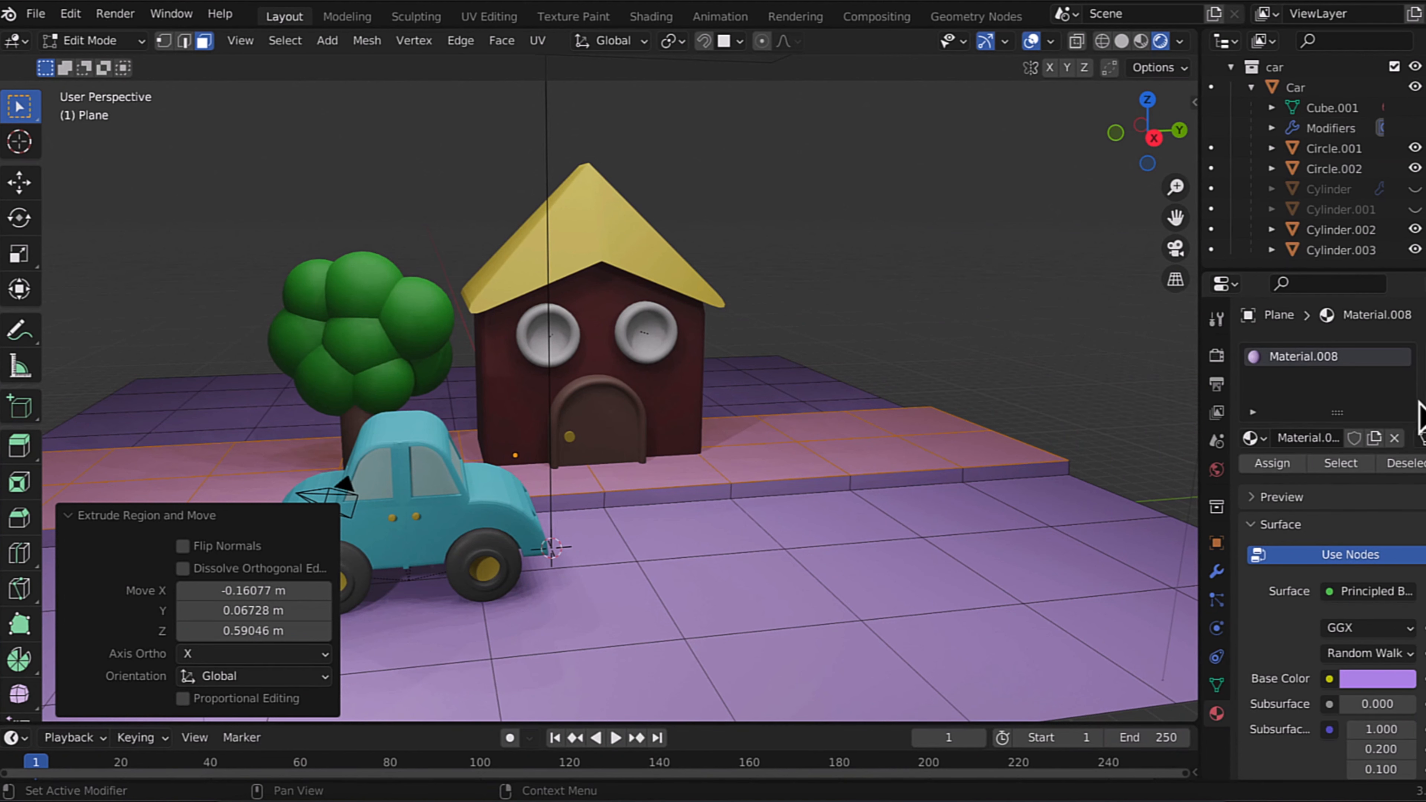
click(1424, 357)
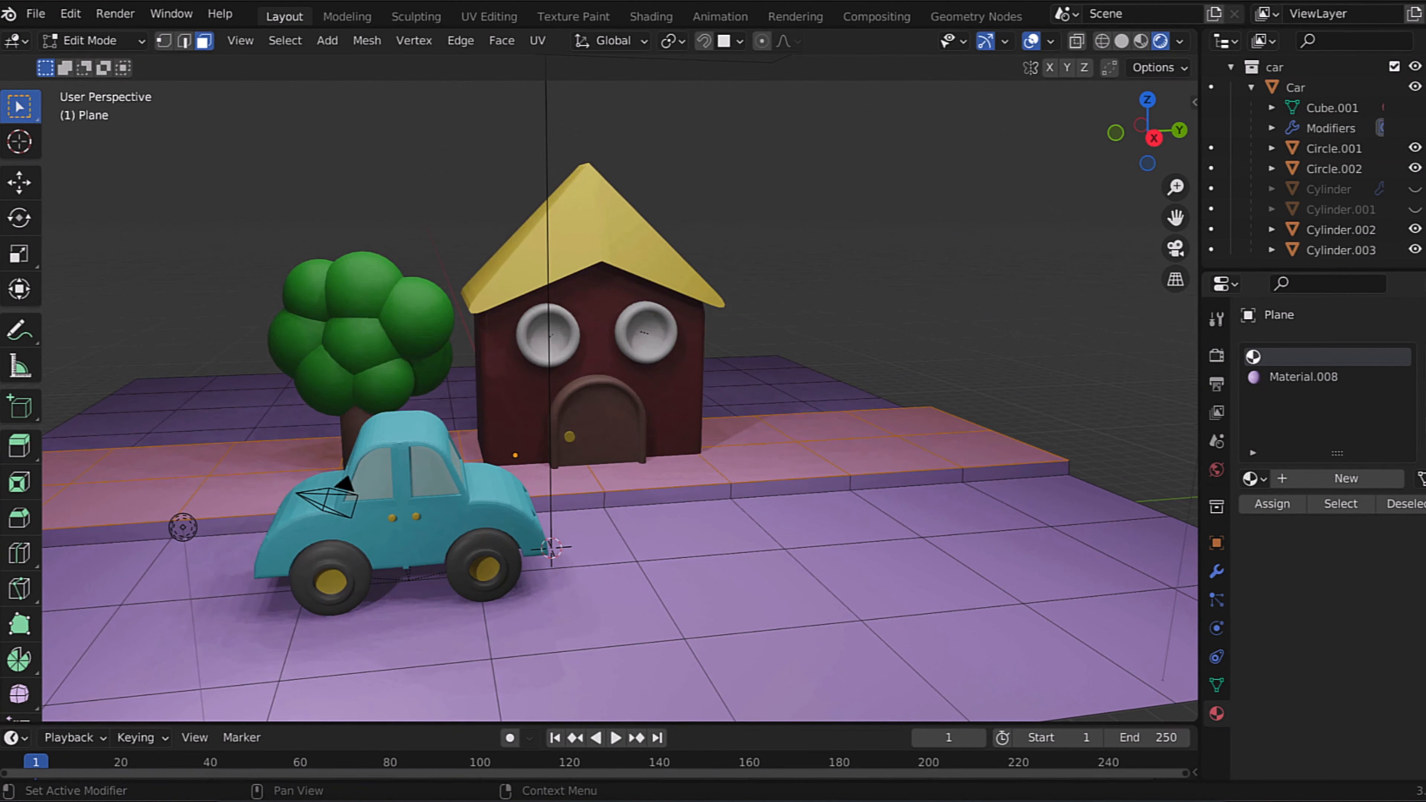
click(1285, 508)
click(1253, 479)
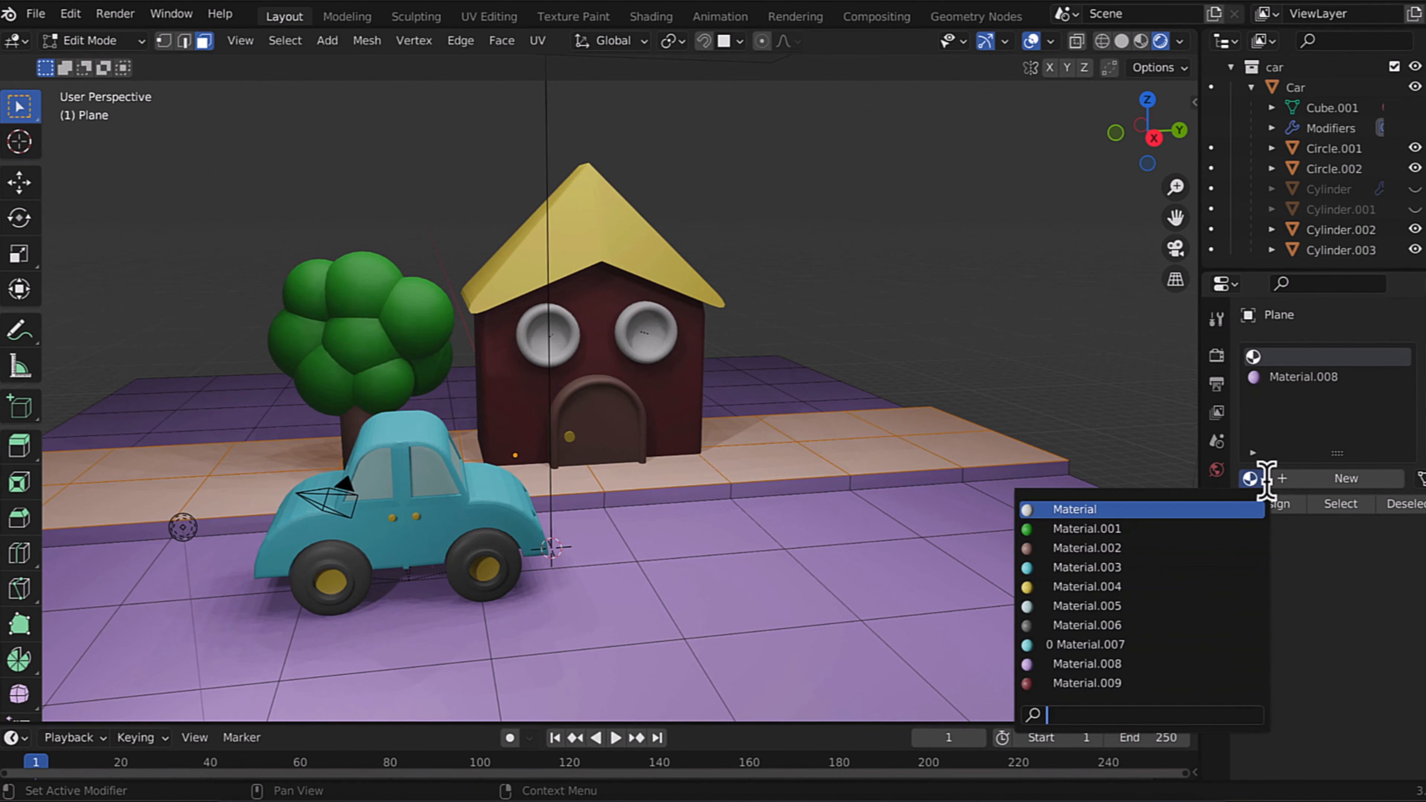
click(1222, 509)
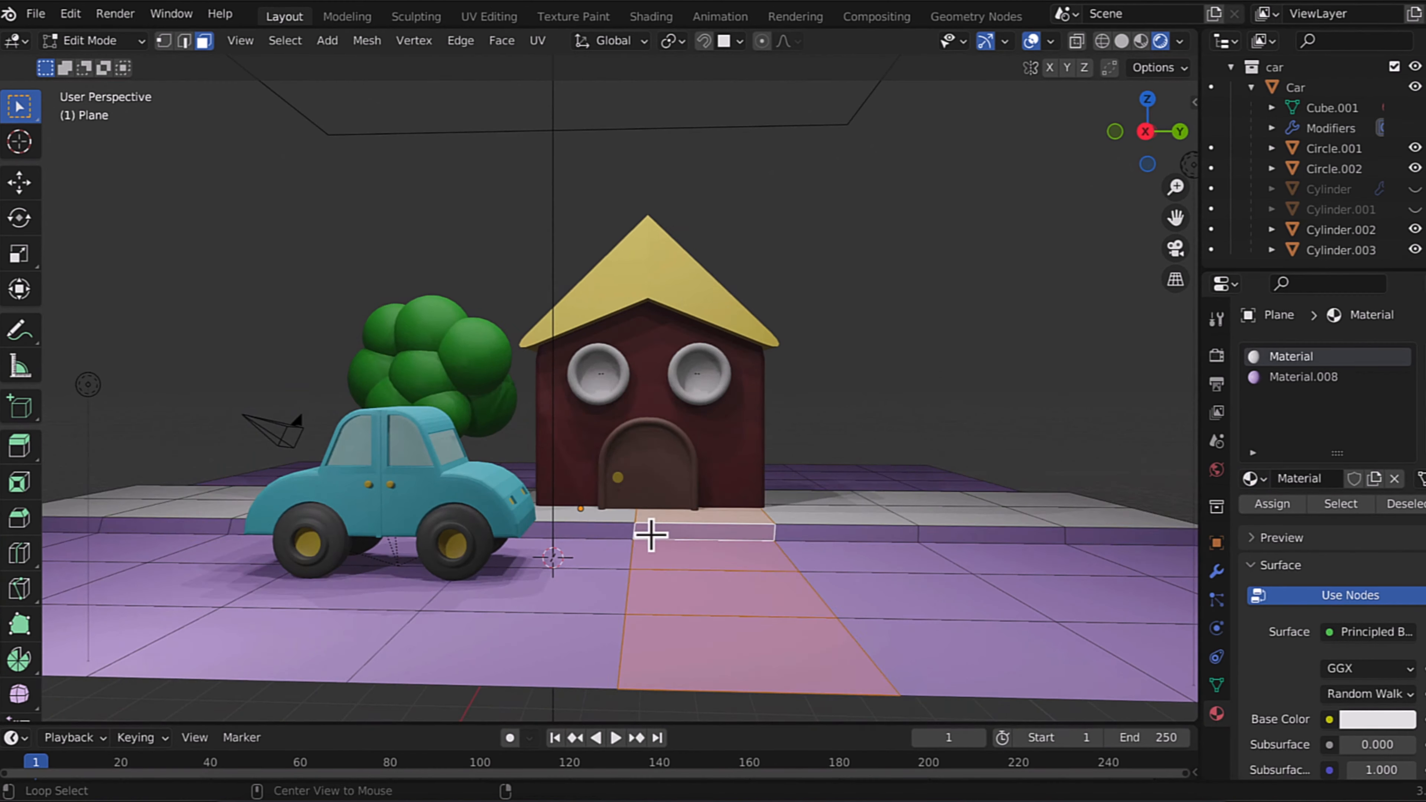
Step: Select the loop of front side faces on the raised sidewalk strip and assign Material to them
alt+click(646, 533)
middle_drag(654, 534, 730, 560)
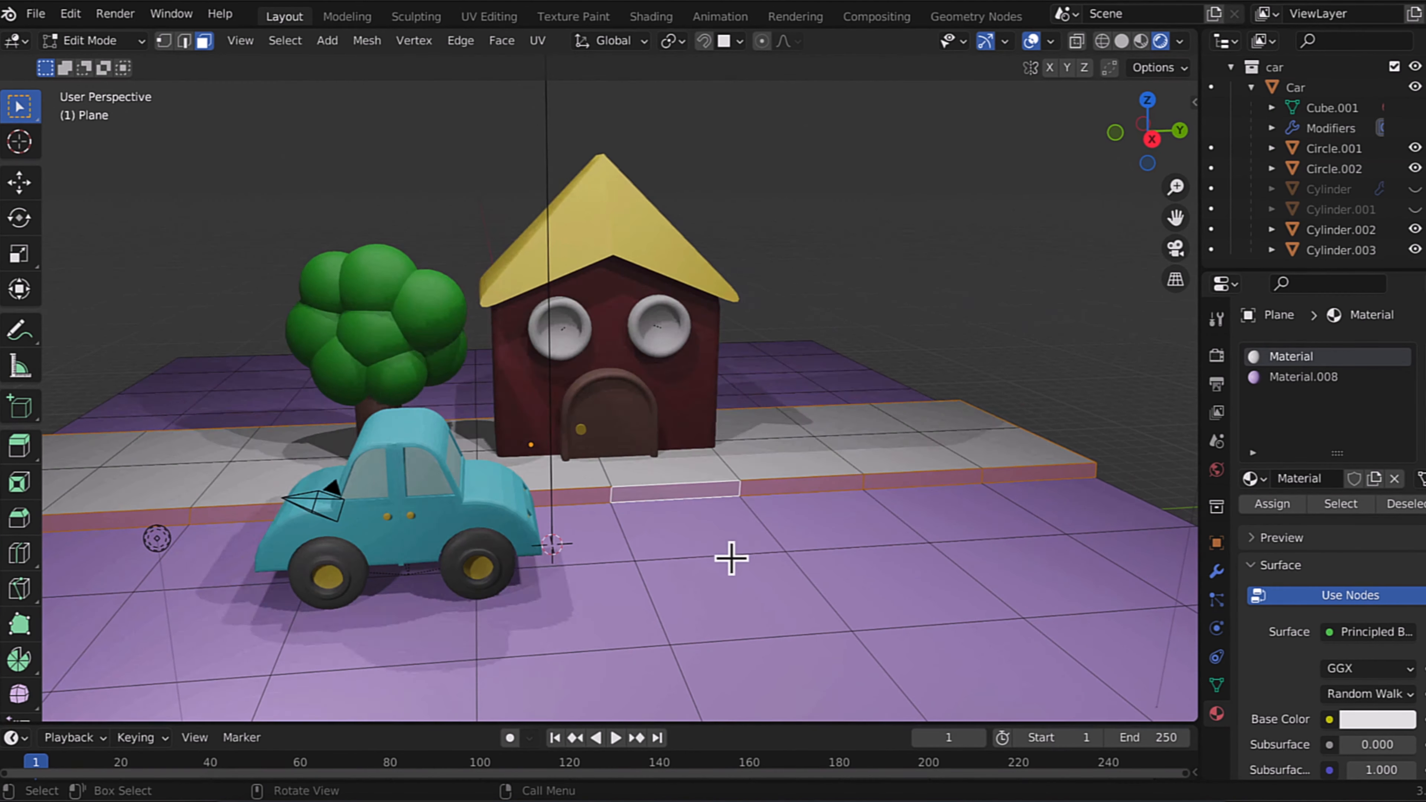
click(1273, 509)
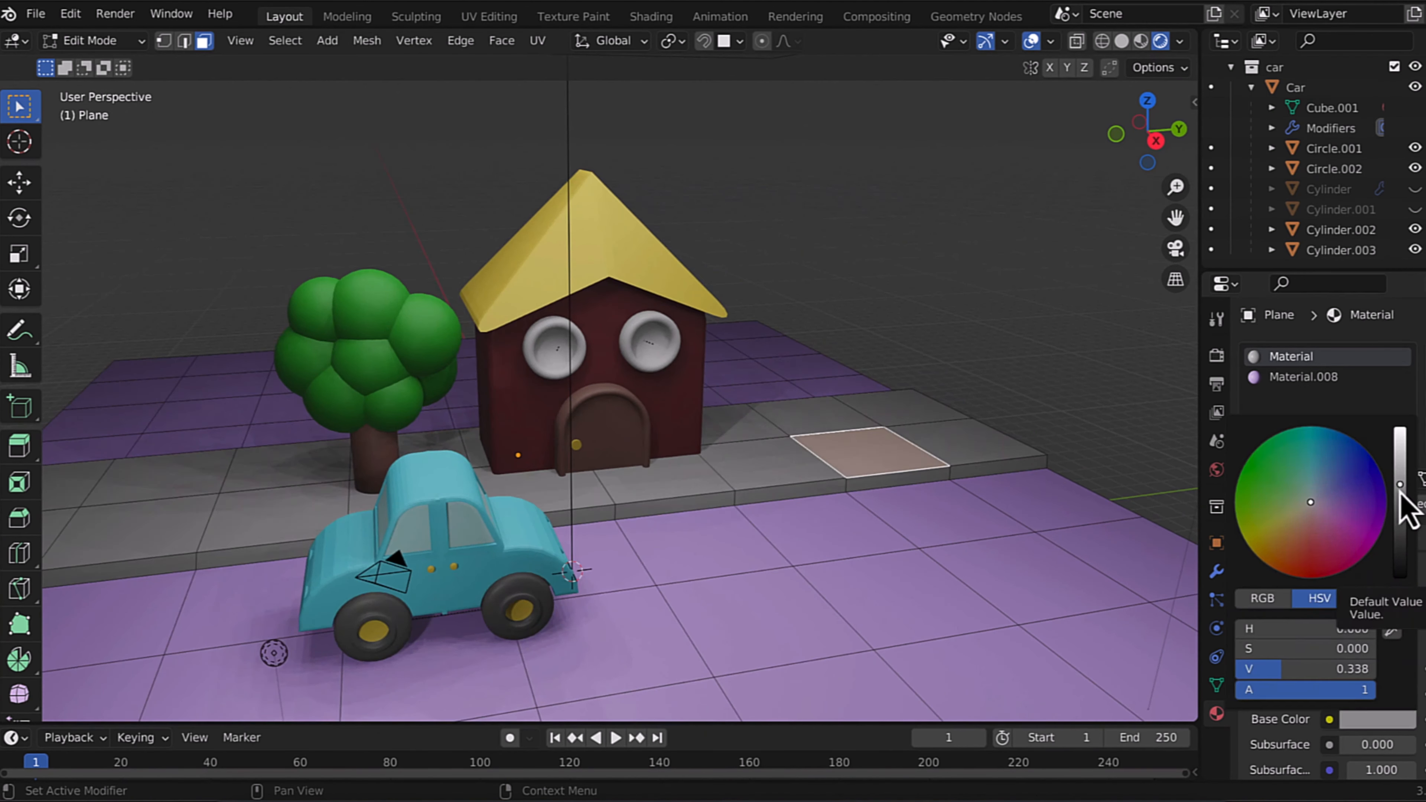
Step: Select the two rows of ground faces in front of the sidewalk and assign them a new slot with Material.006
middle_drag(1025, 497, 646, 591)
alt+click(645, 584)
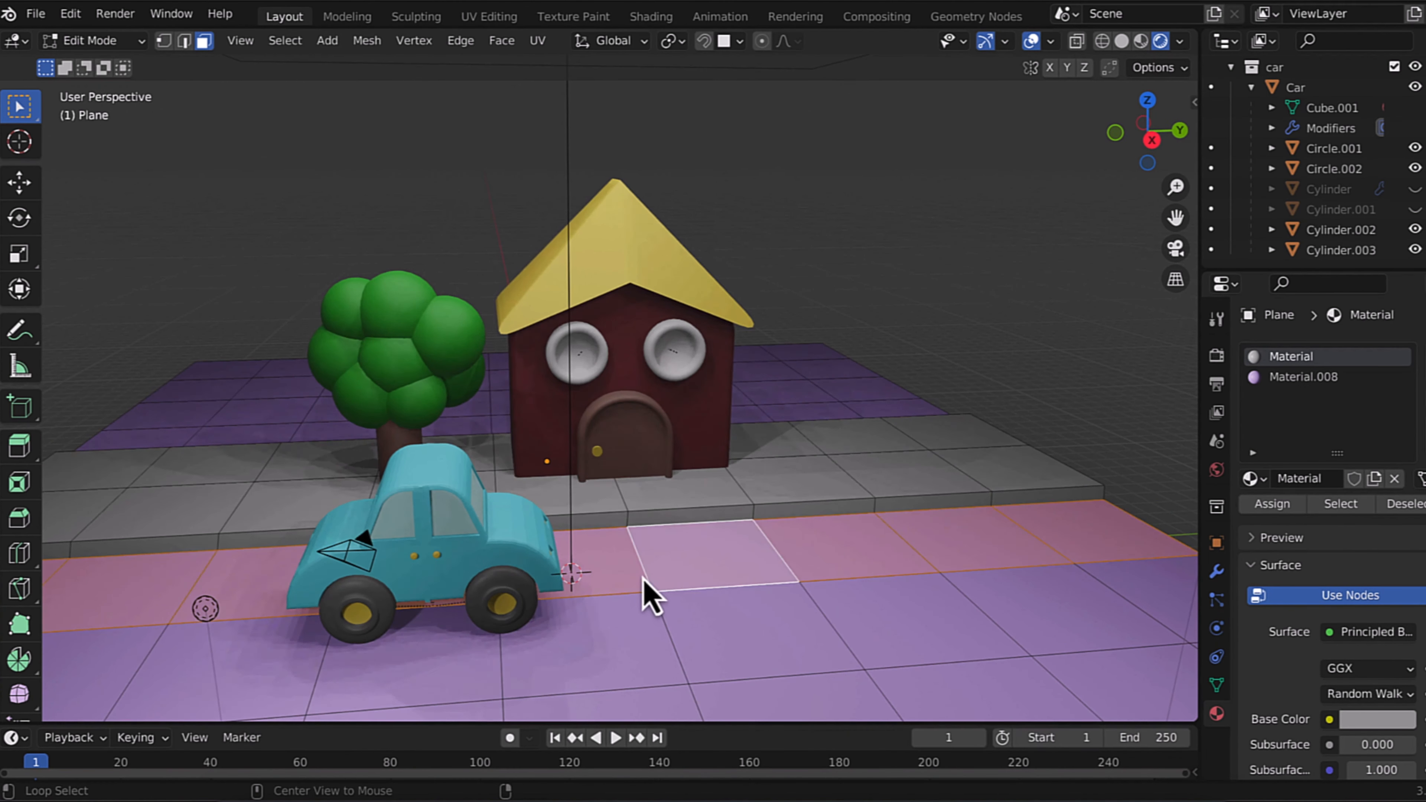
alt+shift+click(823, 625)
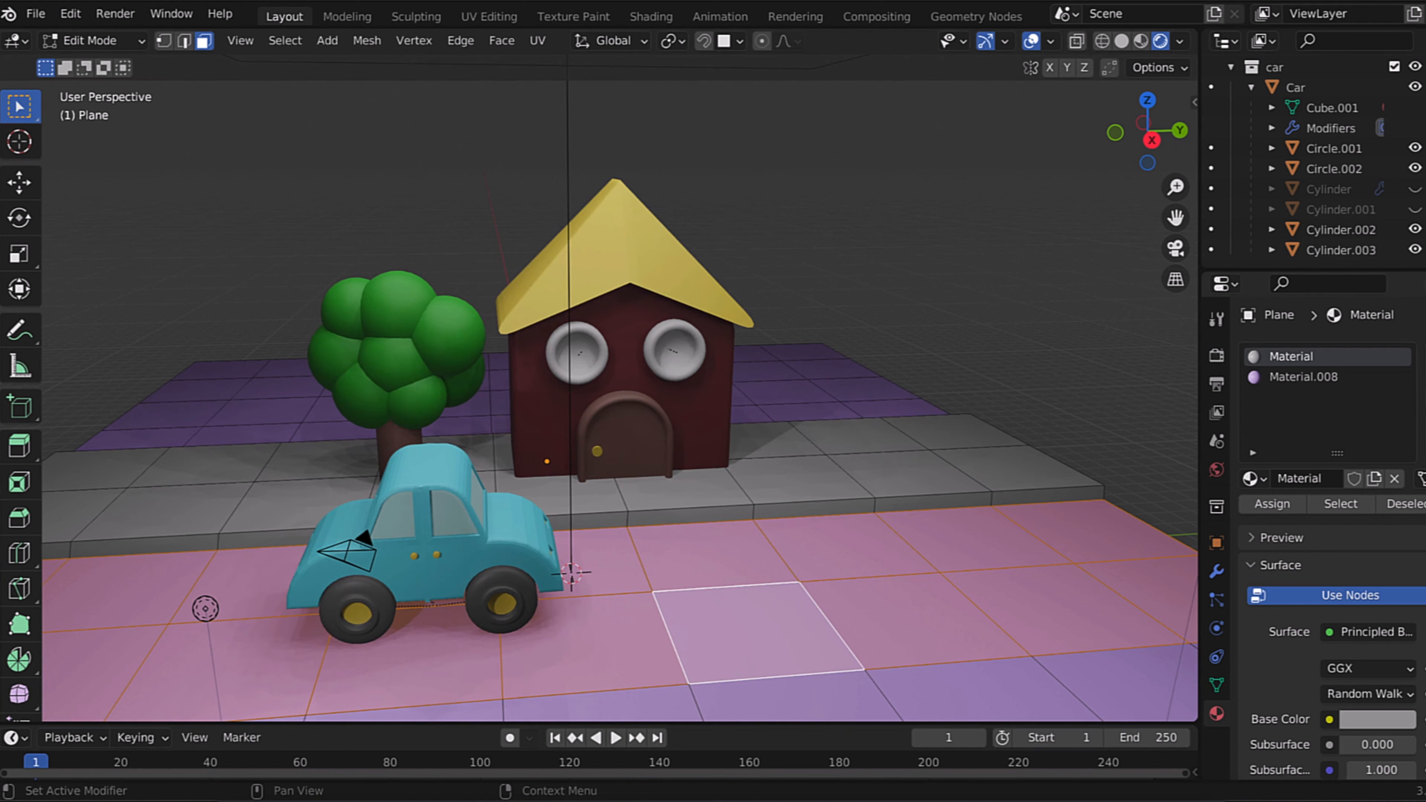
click(1425, 355)
click(1271, 504)
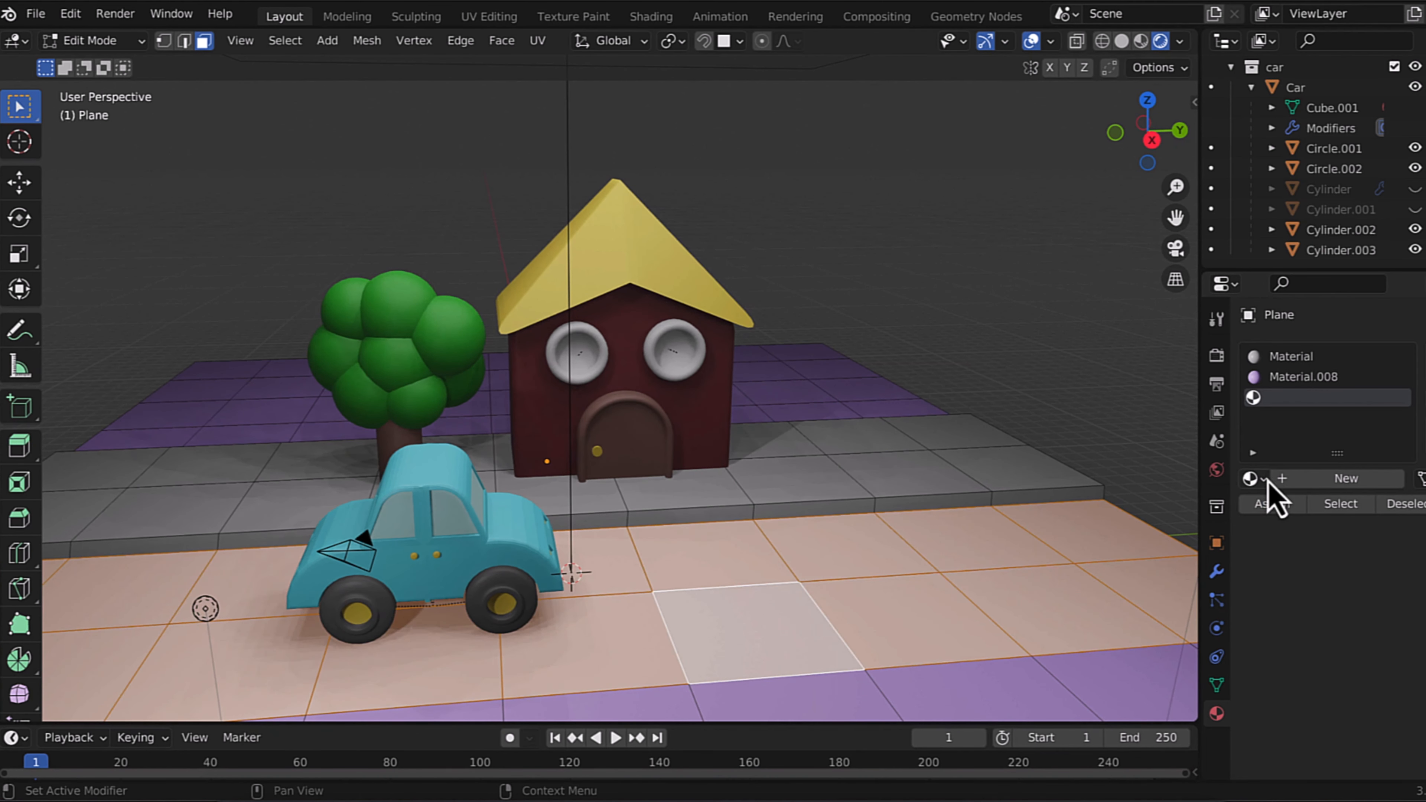
click(1253, 478)
click(1142, 625)
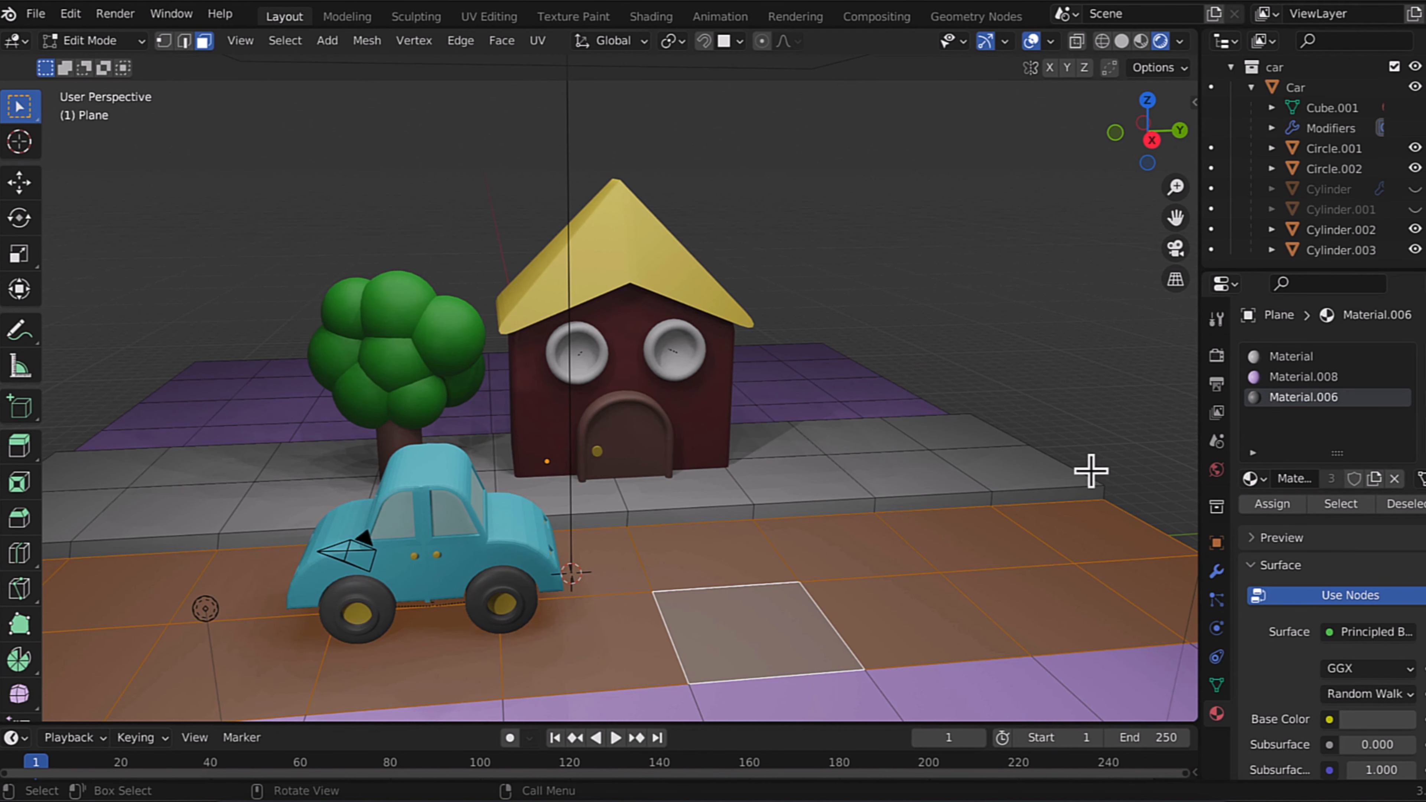
Step: Assign Material.006 to the outermost row of ground faces as well and return to Object Mode
key(alt+a)
middle_drag(1090, 471, 1135, 575)
alt+click(1138, 571)
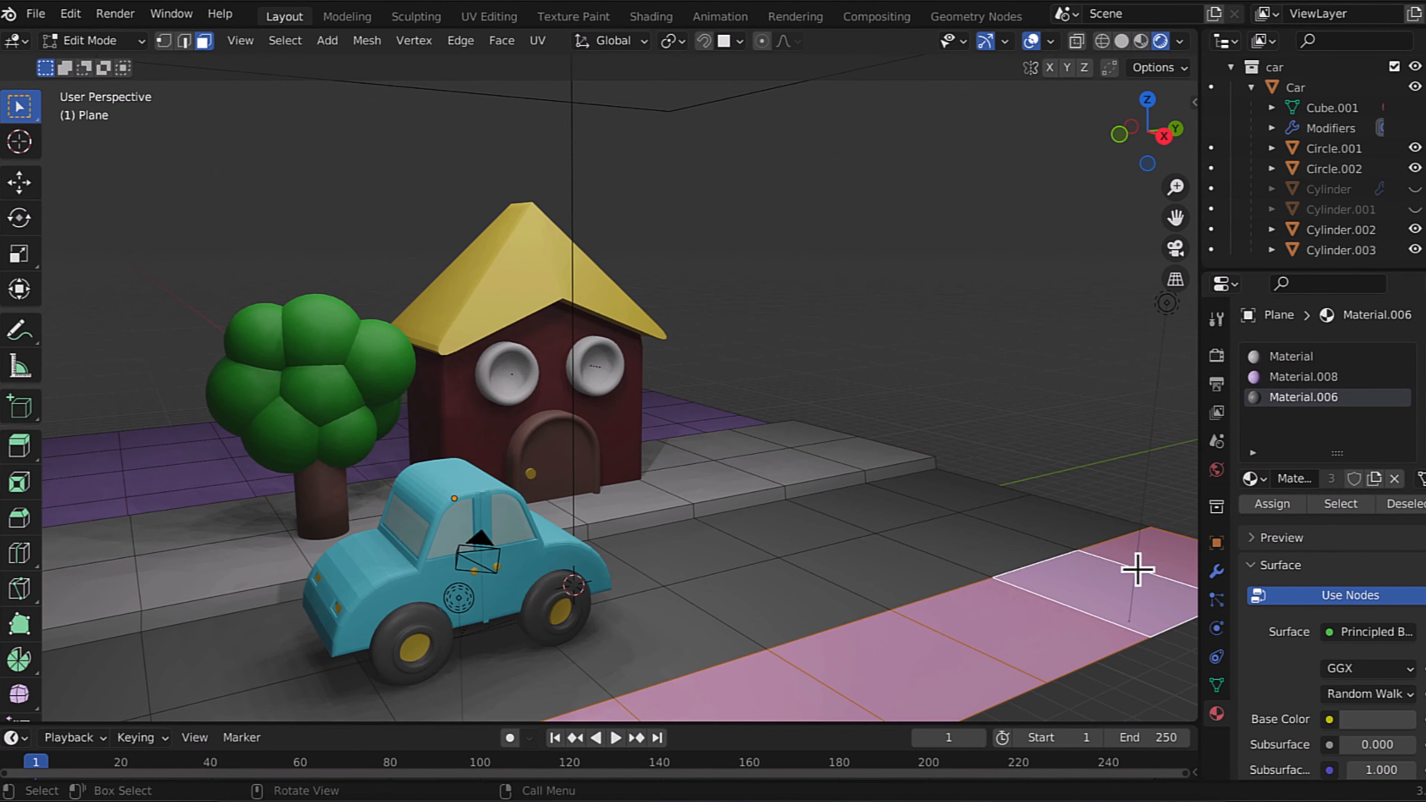
click(1268, 504)
click(107, 41)
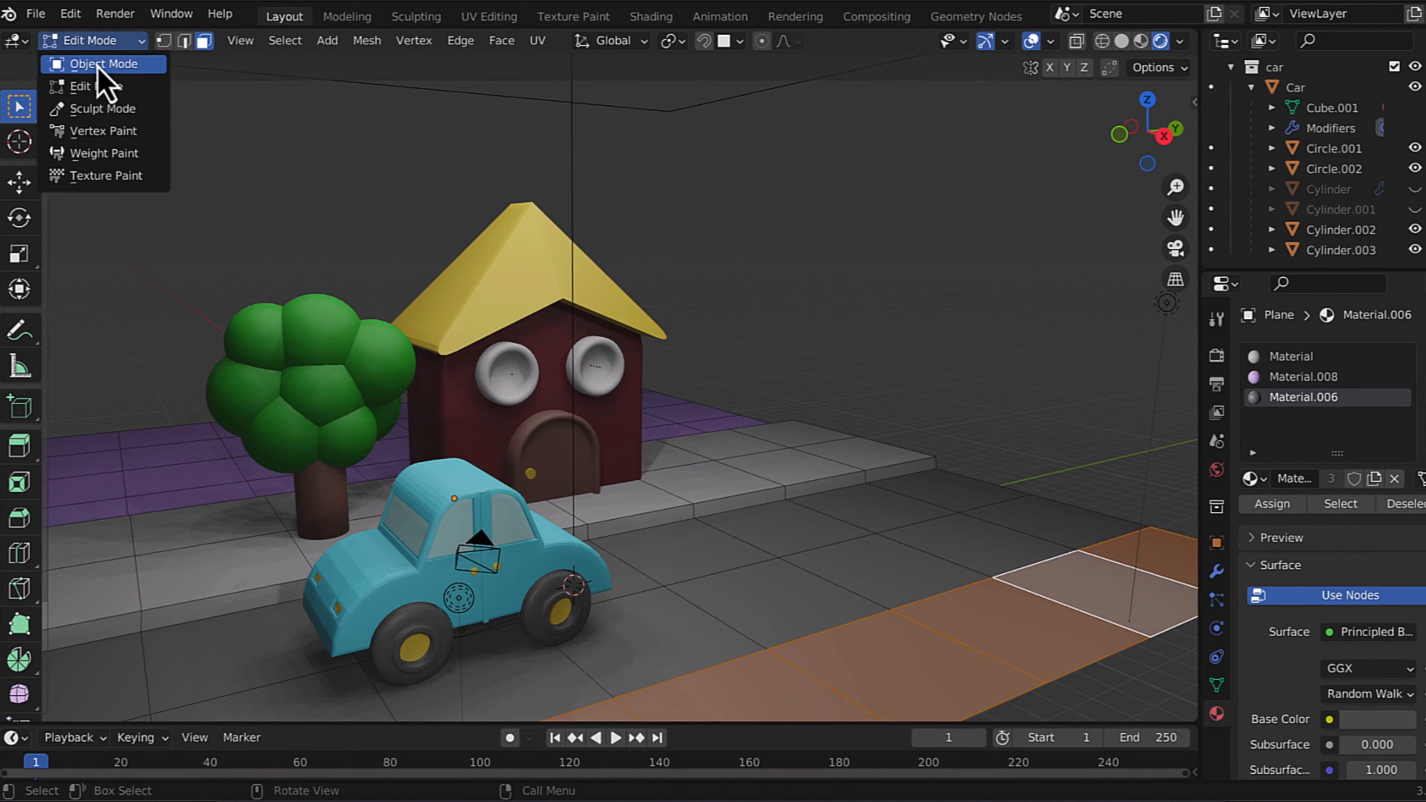
click(110, 60)
Step: Replace the ground plane's purple Material.008 with the green Material.001
key(alt+a)
middle_drag(930, 322, 713, 424)
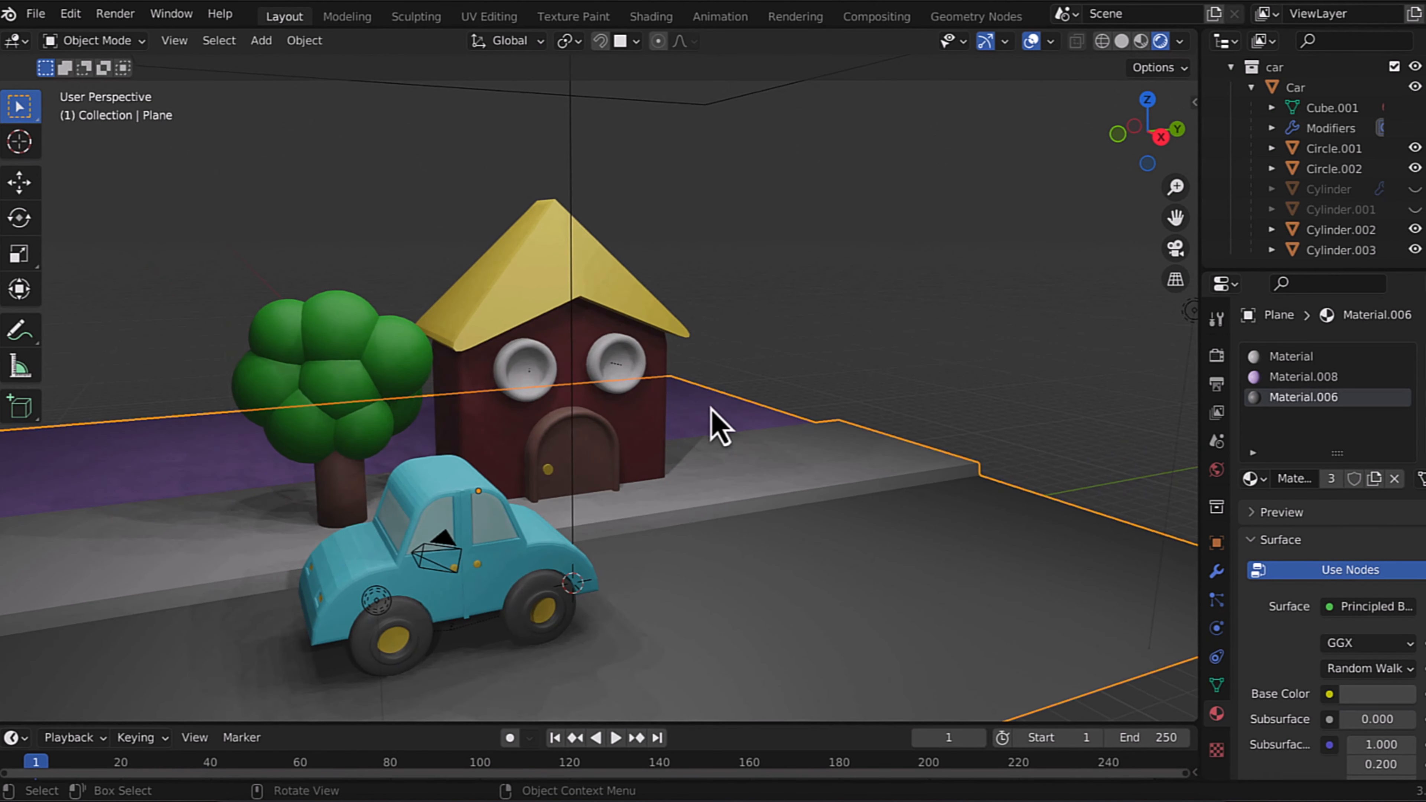
click(1337, 382)
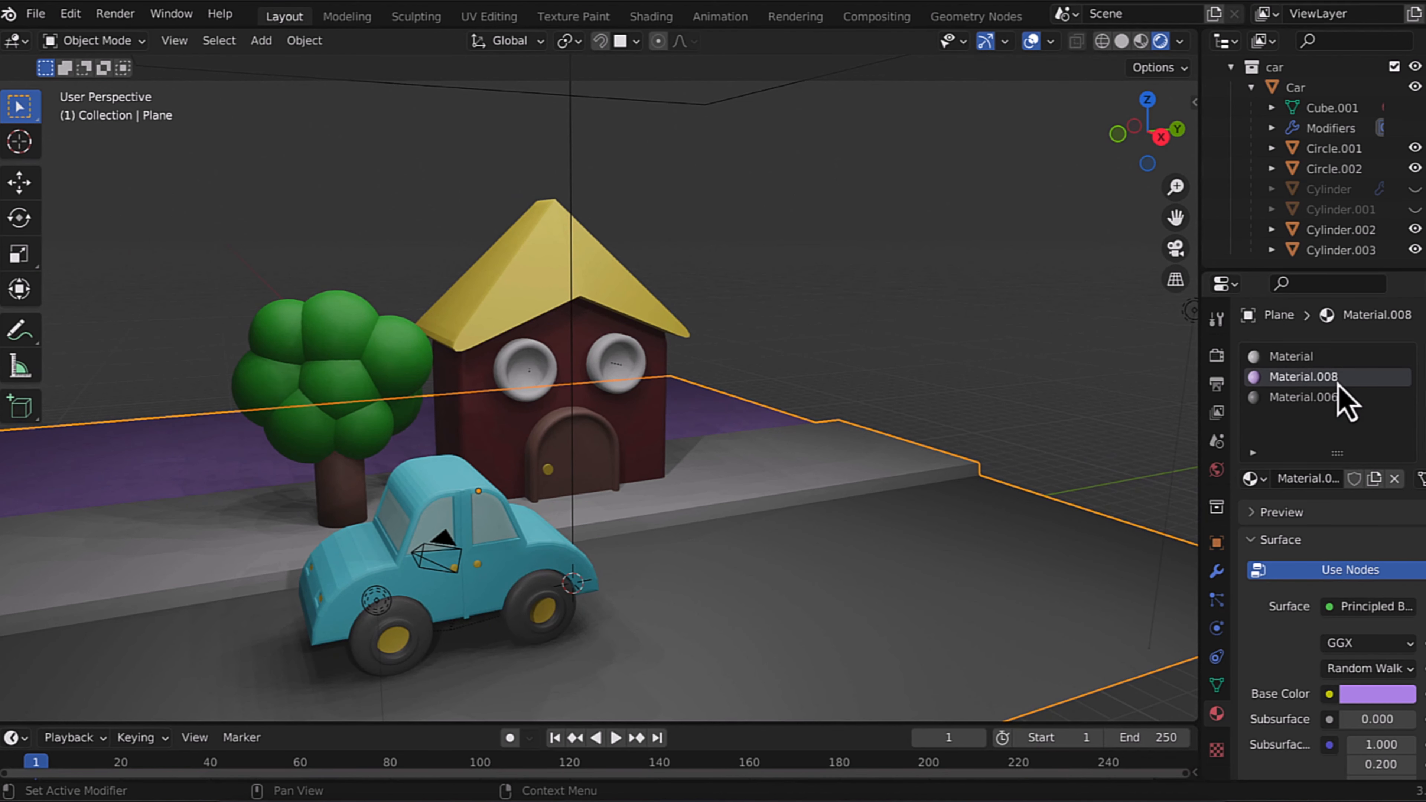
click(1255, 478)
click(1055, 532)
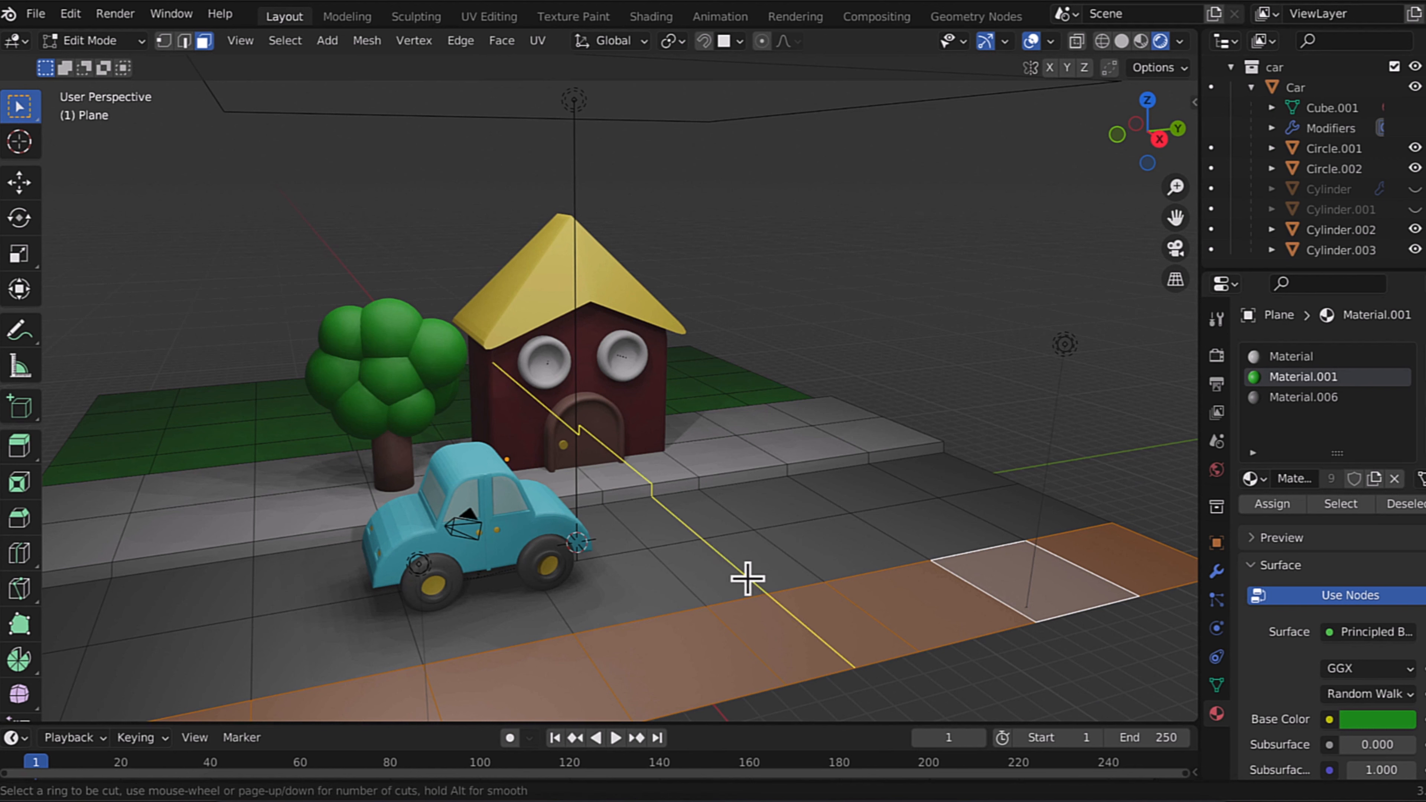
Step: Add three lengthwise loop cuts through the middle row of the road
scroll(706, 587, up, 1)
scroll(705, 587, up, 1)
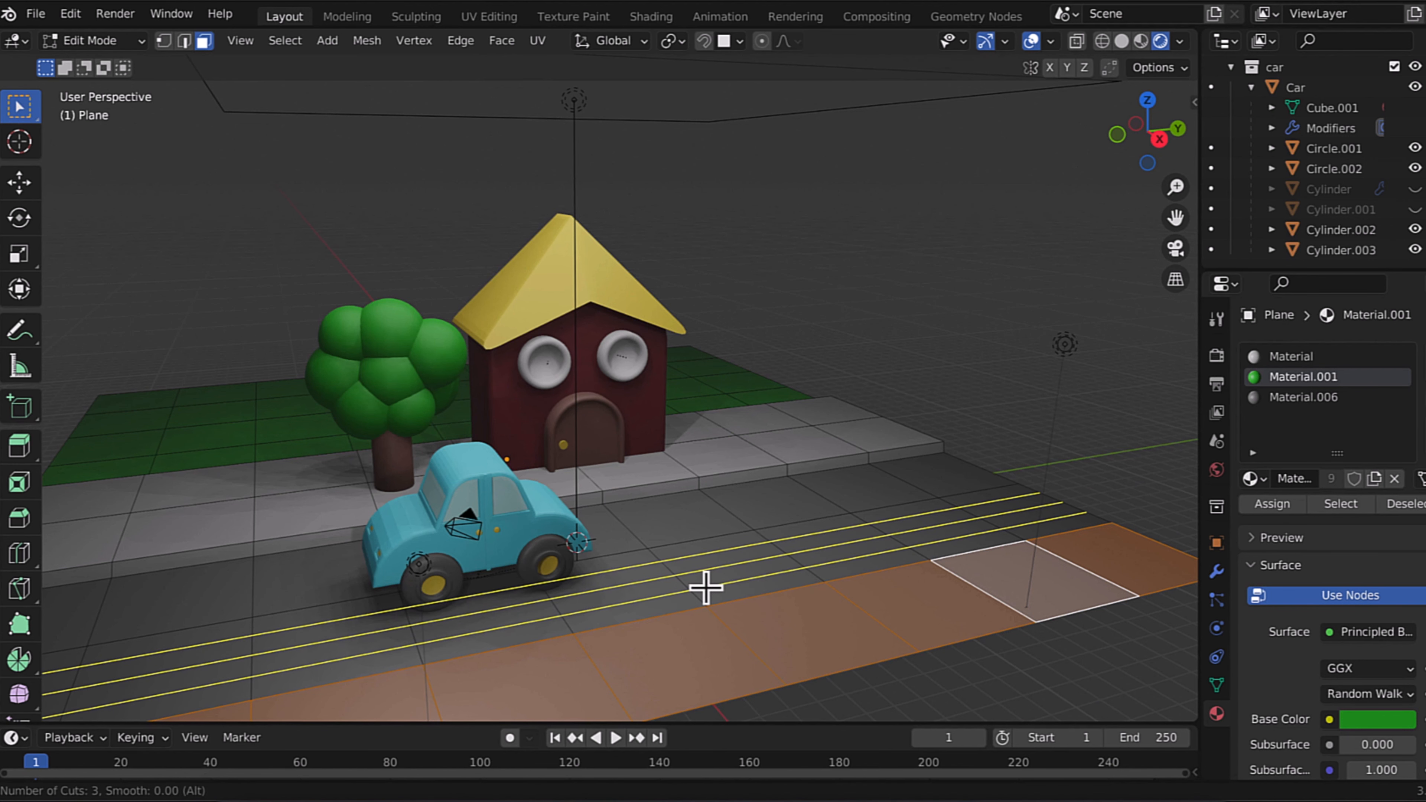
click(706, 587)
click(705, 586)
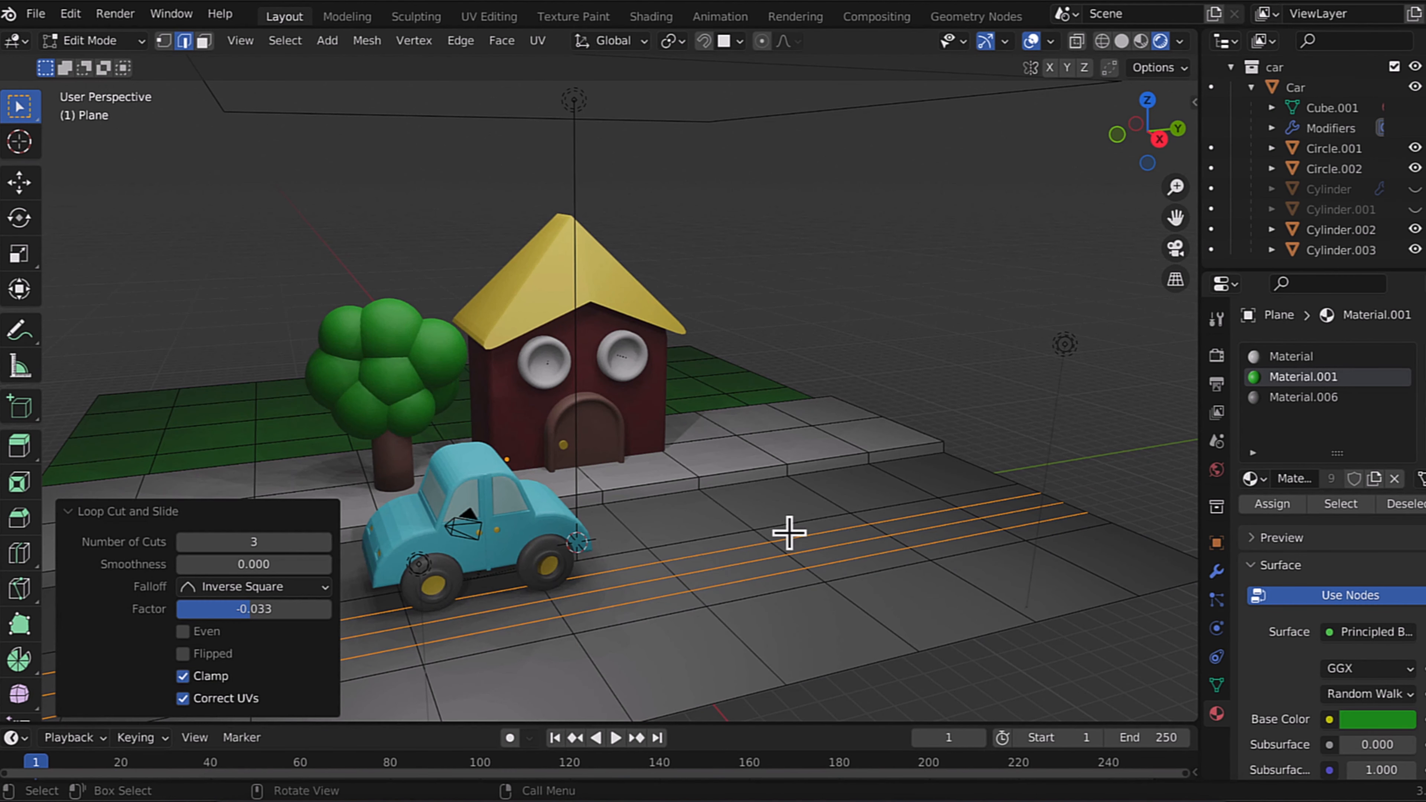
middle_drag(840, 650, 840, 650)
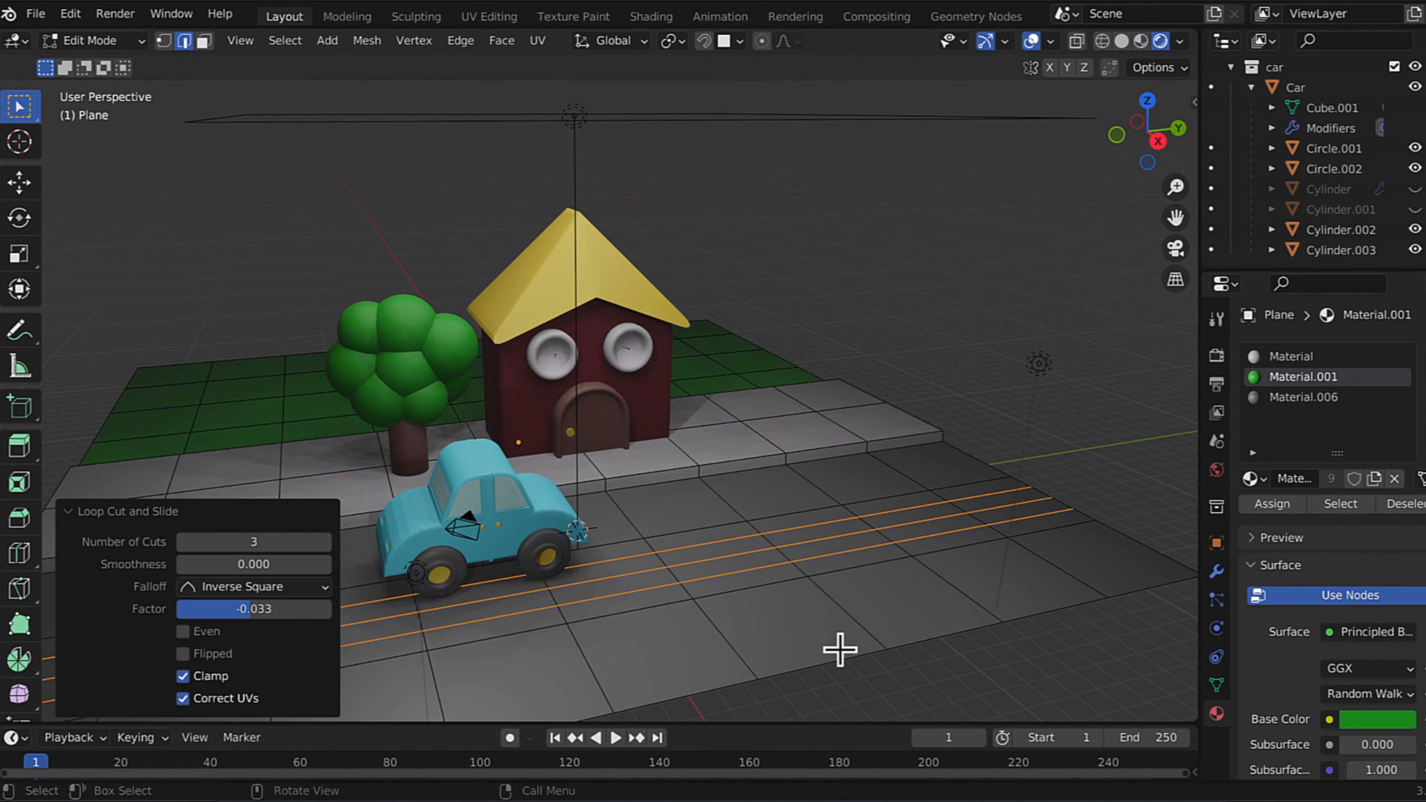
Step: Select five alternating faces in one narrow strip along the road and assign Material to them as lane markings
click(942, 529)
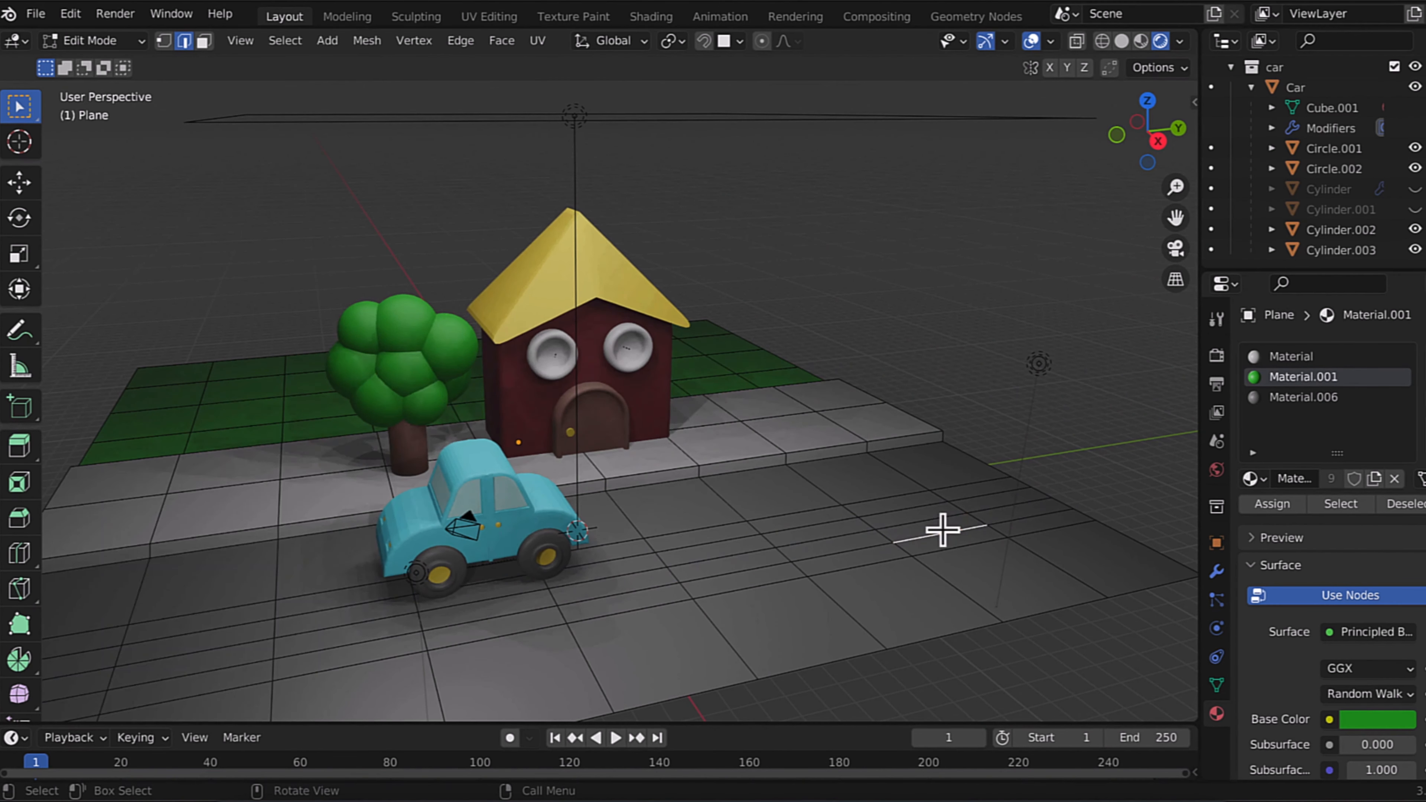
key(3)
click(909, 518)
shift+click(735, 553)
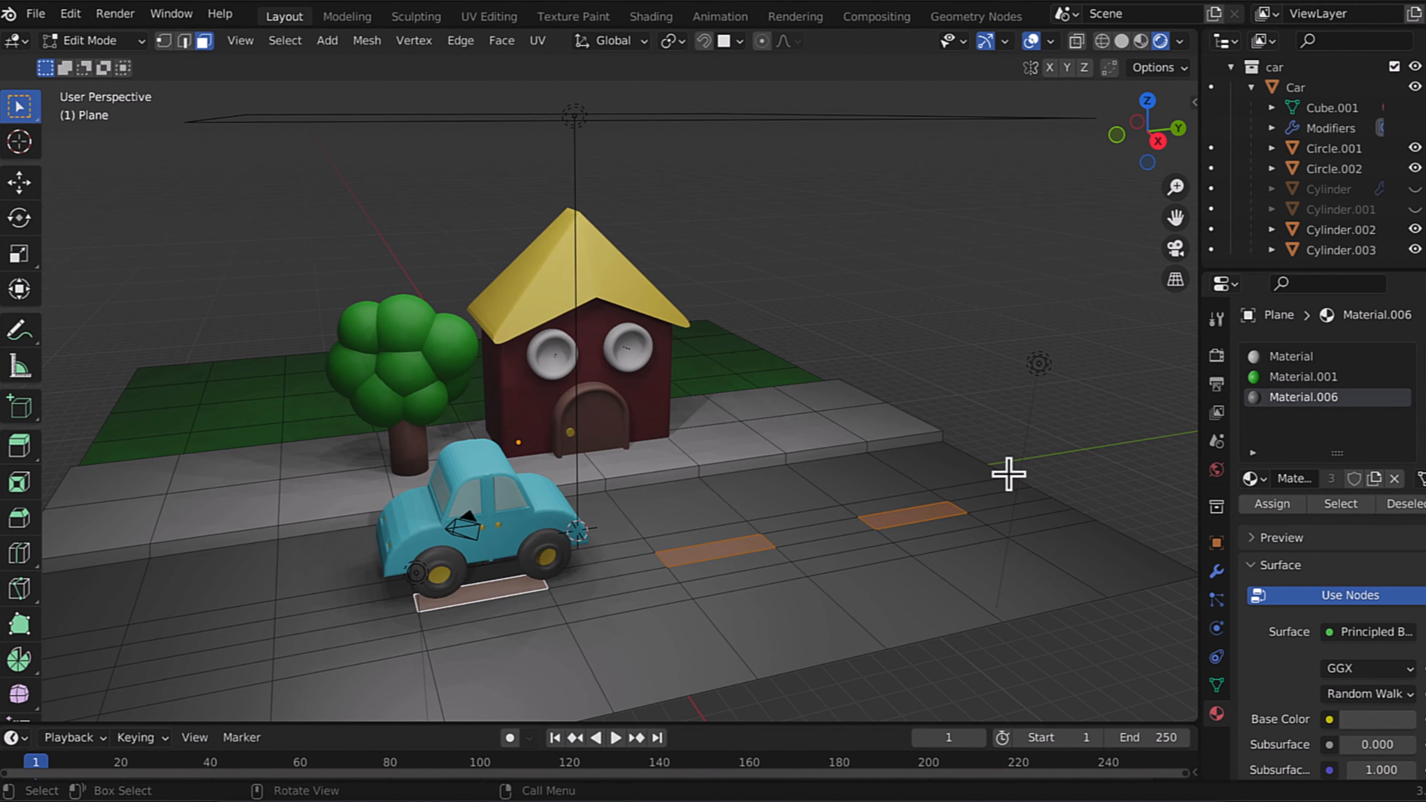
click(999, 500)
shift+click(818, 532)
shift+click(609, 570)
shift+click(92, 663)
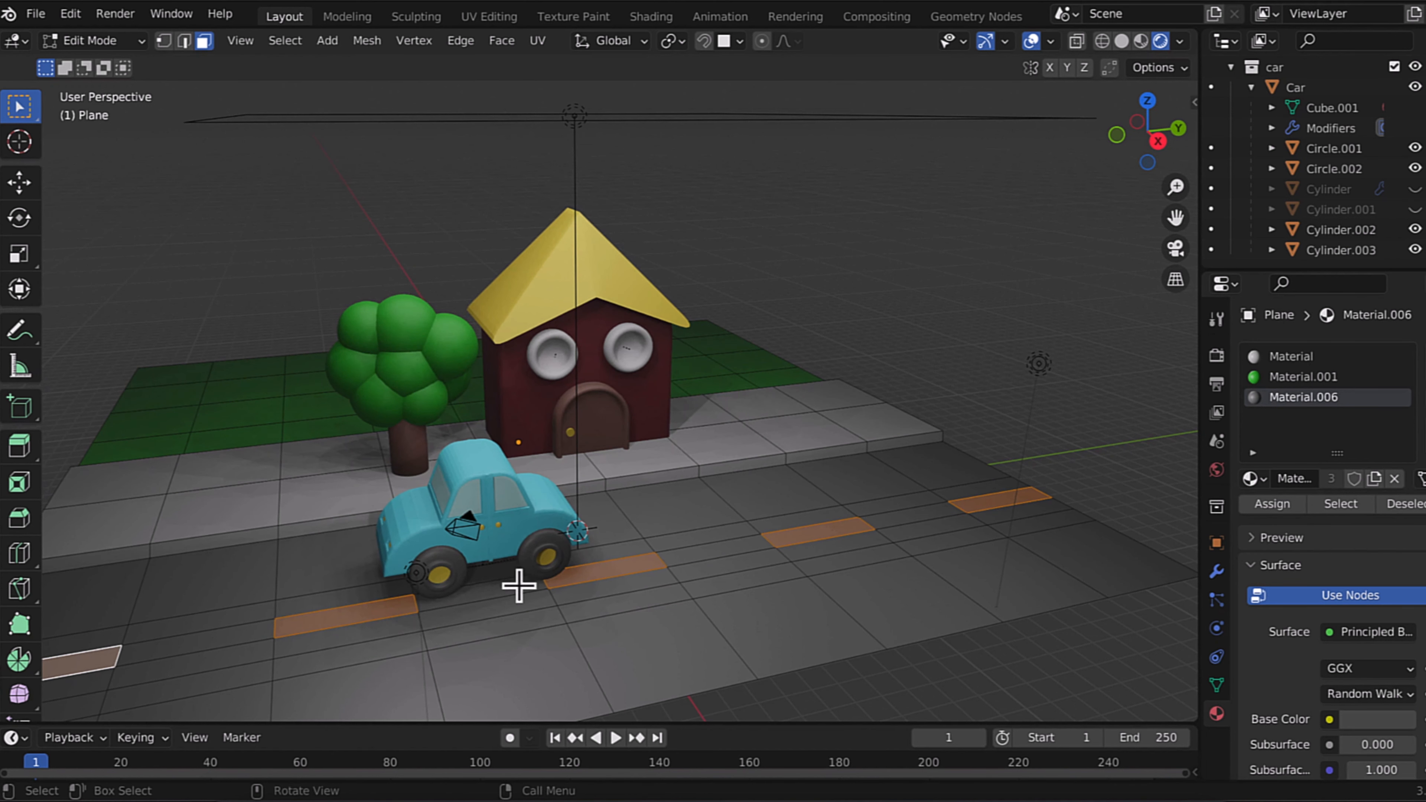
click(1273, 497)
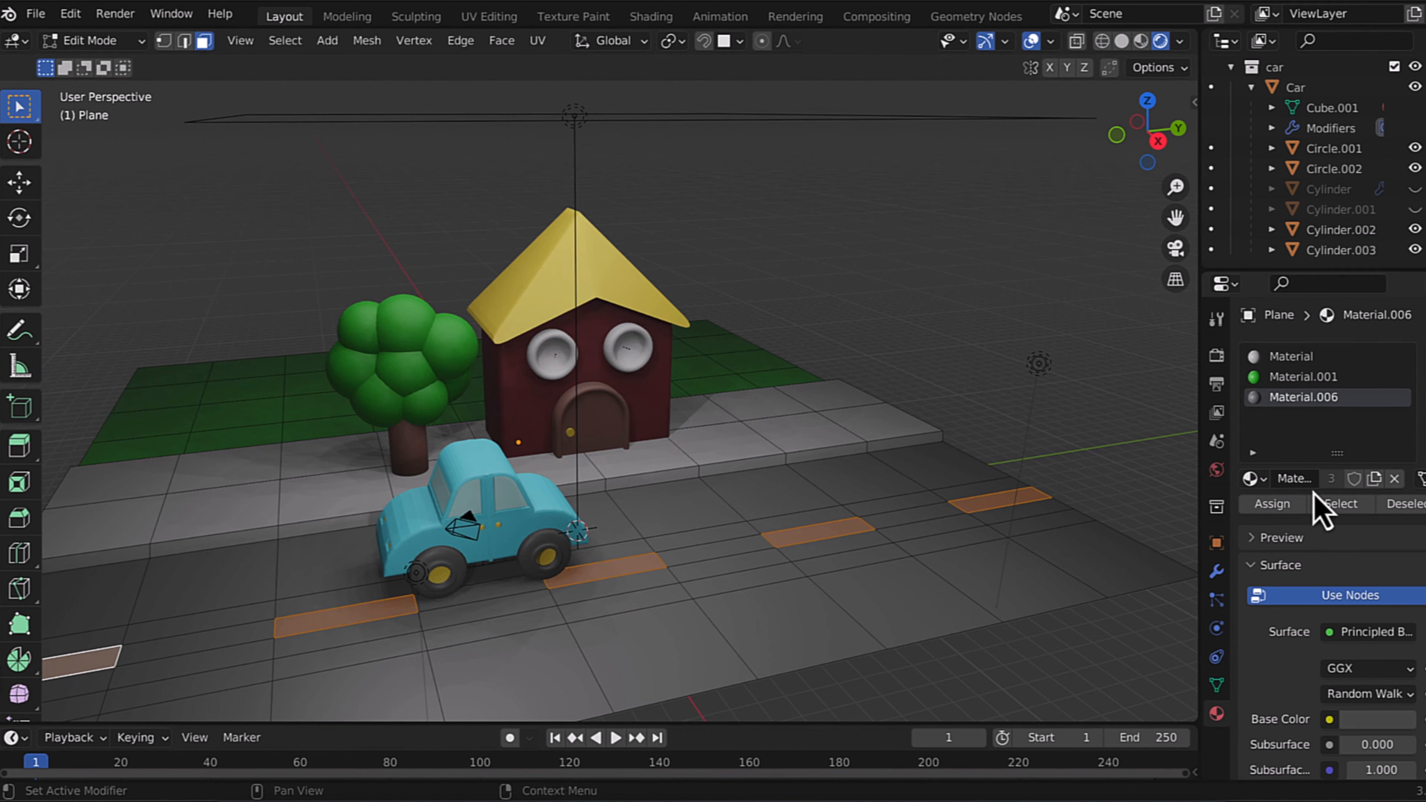
click(1274, 504)
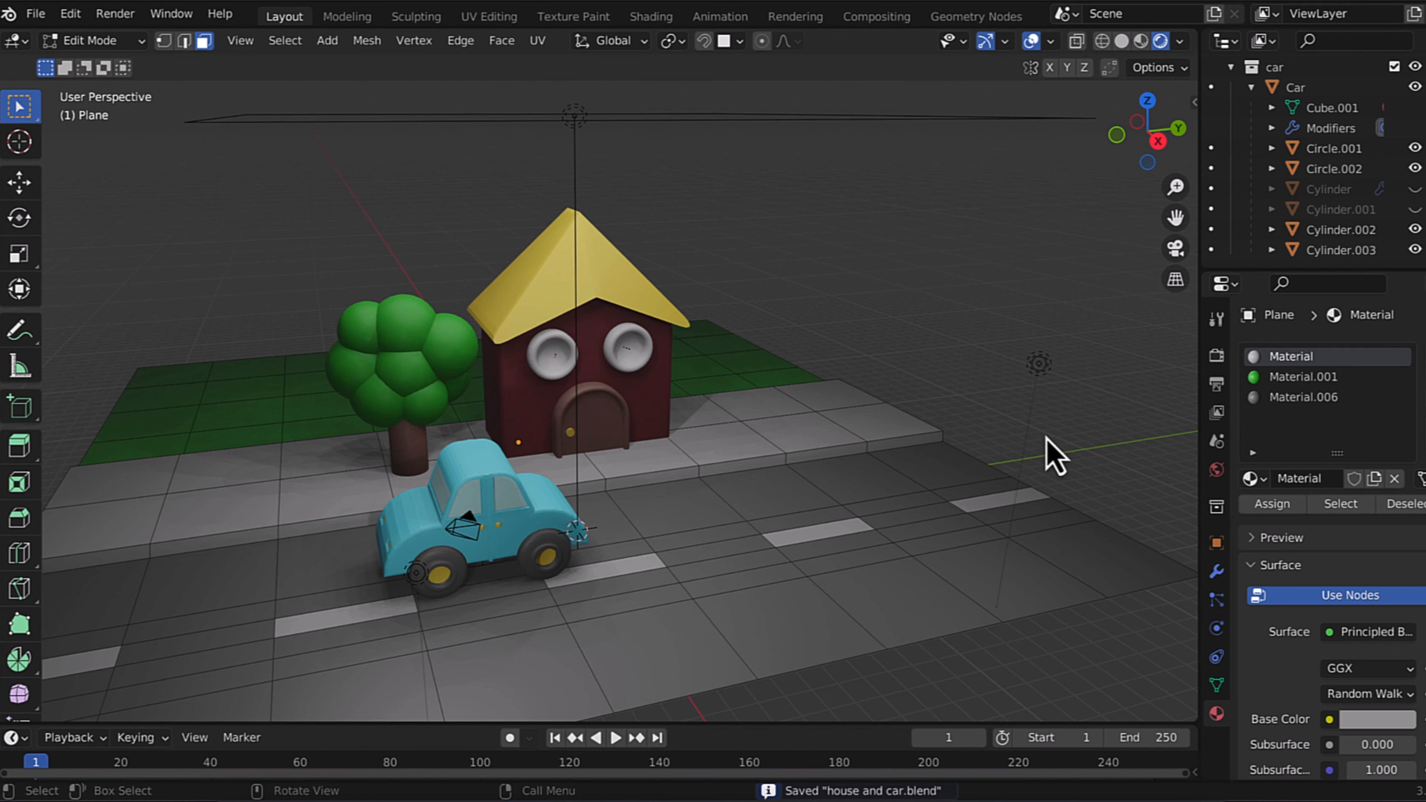
Step: Return to Object Mode and duplicate the ground plane about 41 m along the Y axis
click(128, 45)
click(117, 59)
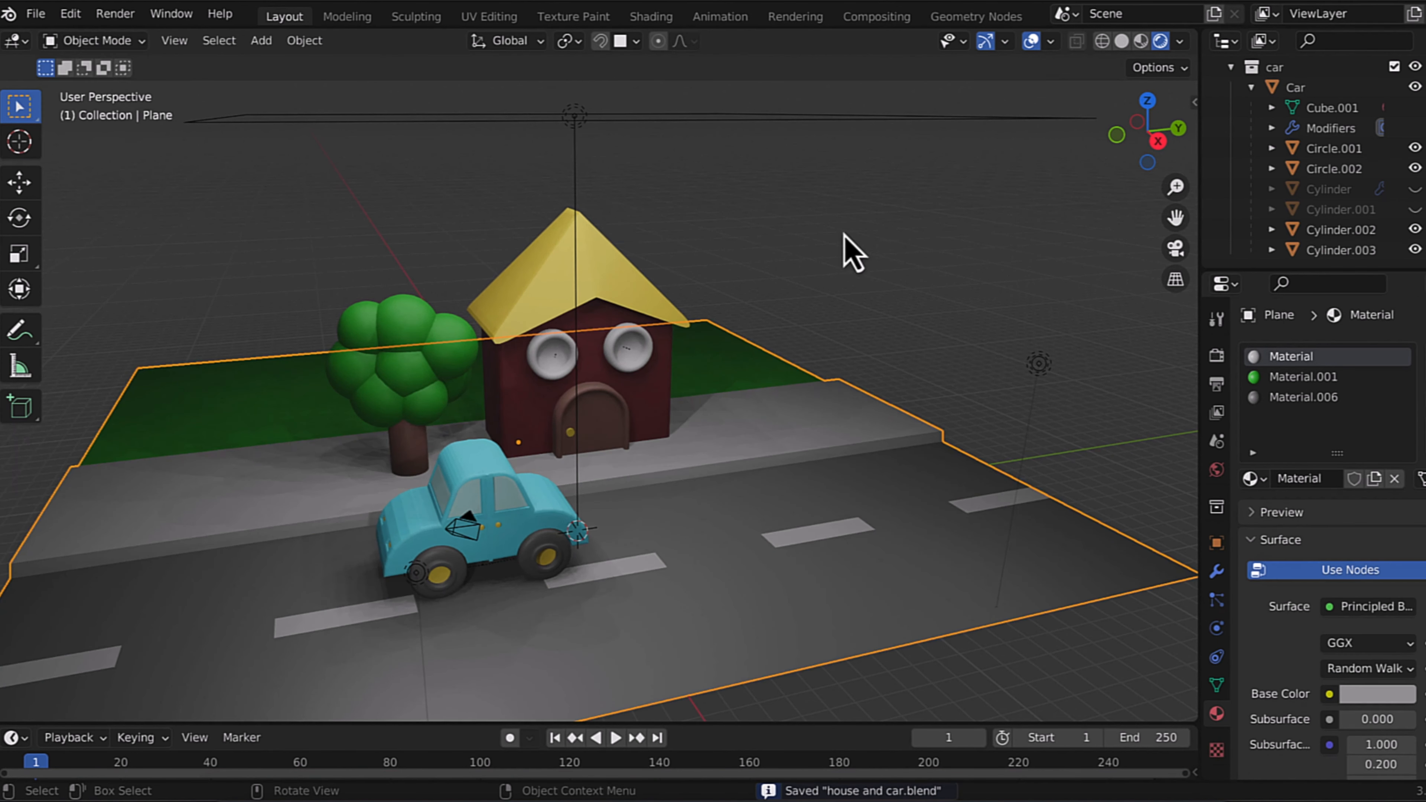
scroll(960, 311, down, 3)
key(shift+d)
key(y)
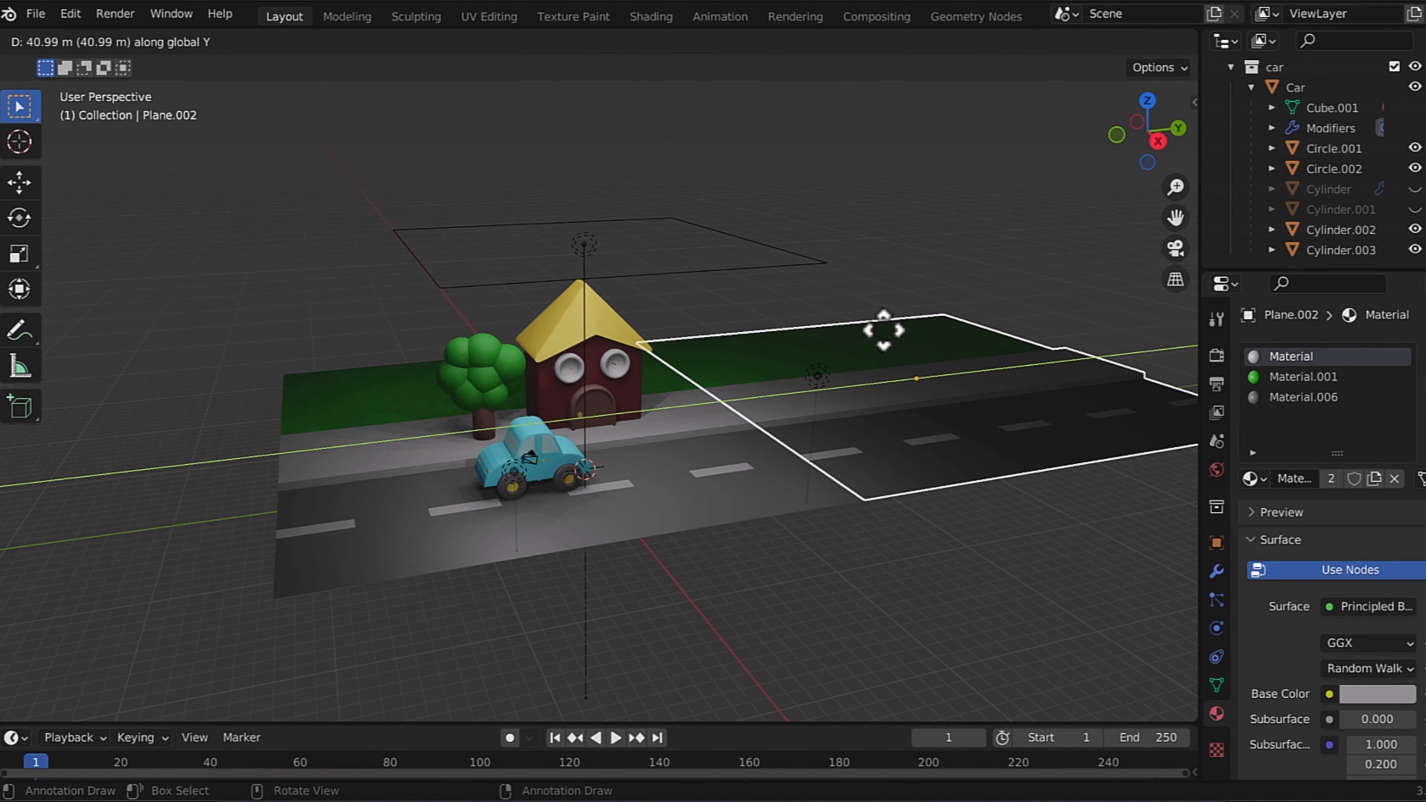
click(893, 348)
Step: Duplicate the copied ground plane -46.15 m along the X axis to place it behind
key(shift+d)
key(x)
click(730, 185)
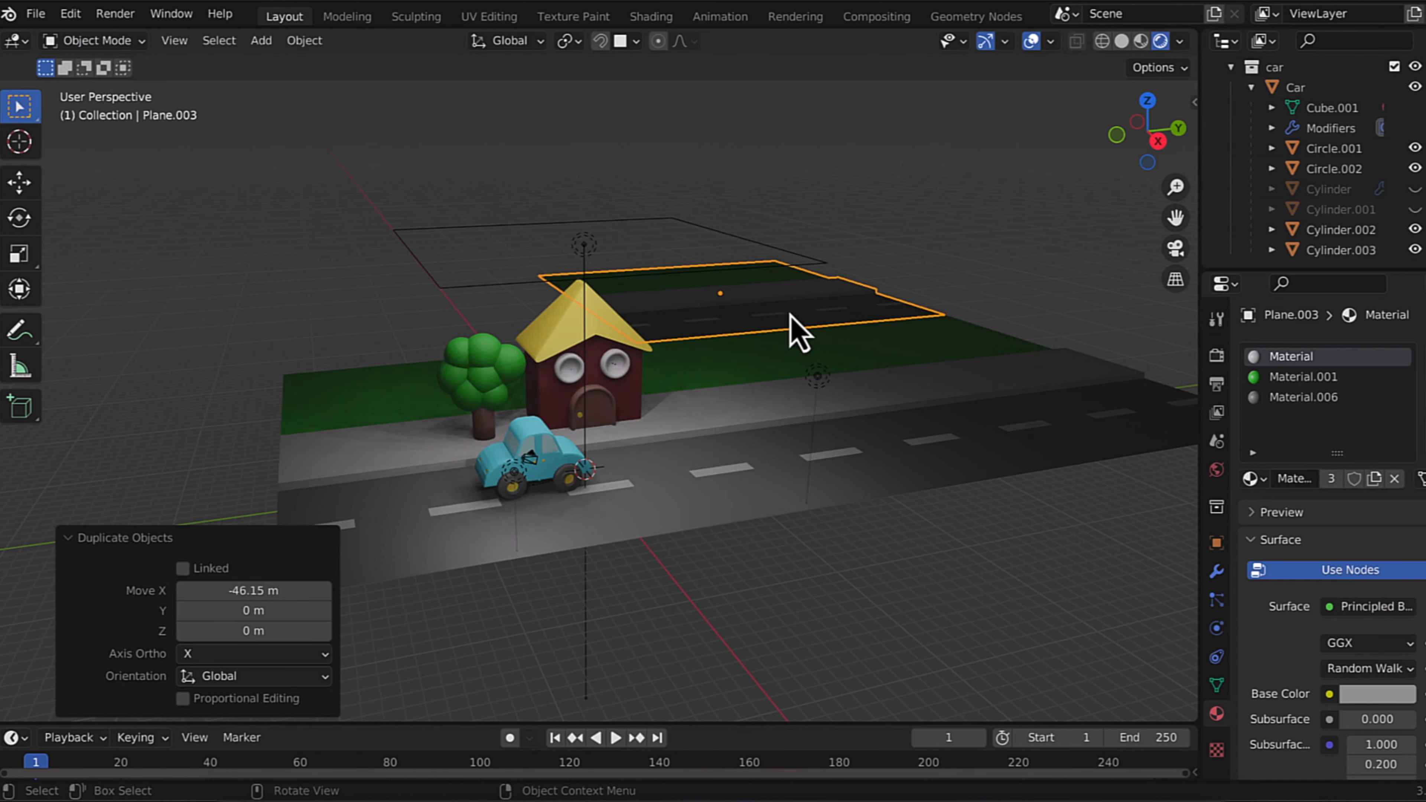
Step: Duplicate the rear ground plane along the Y axis to fill the area behind the house and save the file
middle_drag(796, 325, 798, 332)
key(shift+d)
key(y)
click(997, 185)
key(ctrl+s)
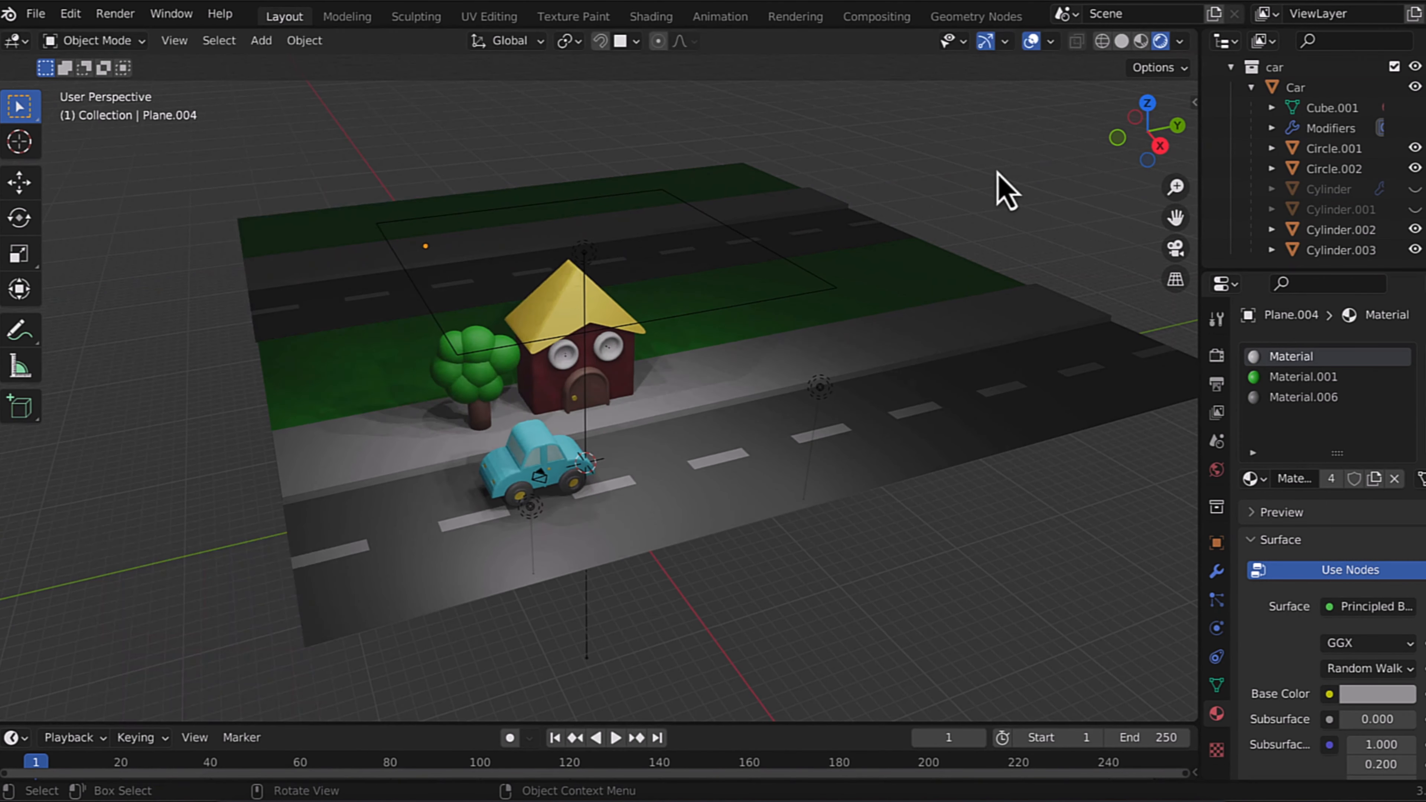
Step: Select the camera beside the car and look through it
scroll(724, 444, up, 8)
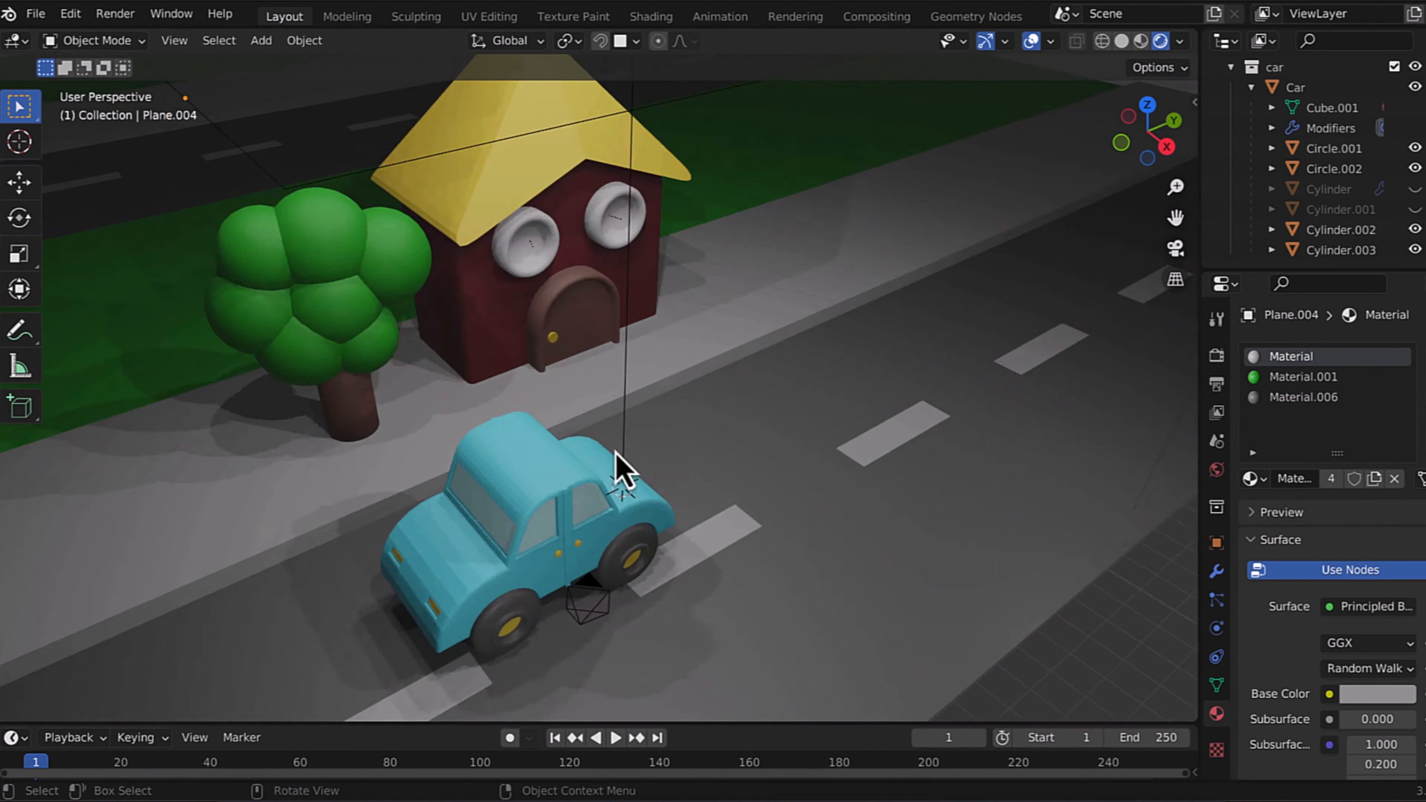
shift+click(588, 293)
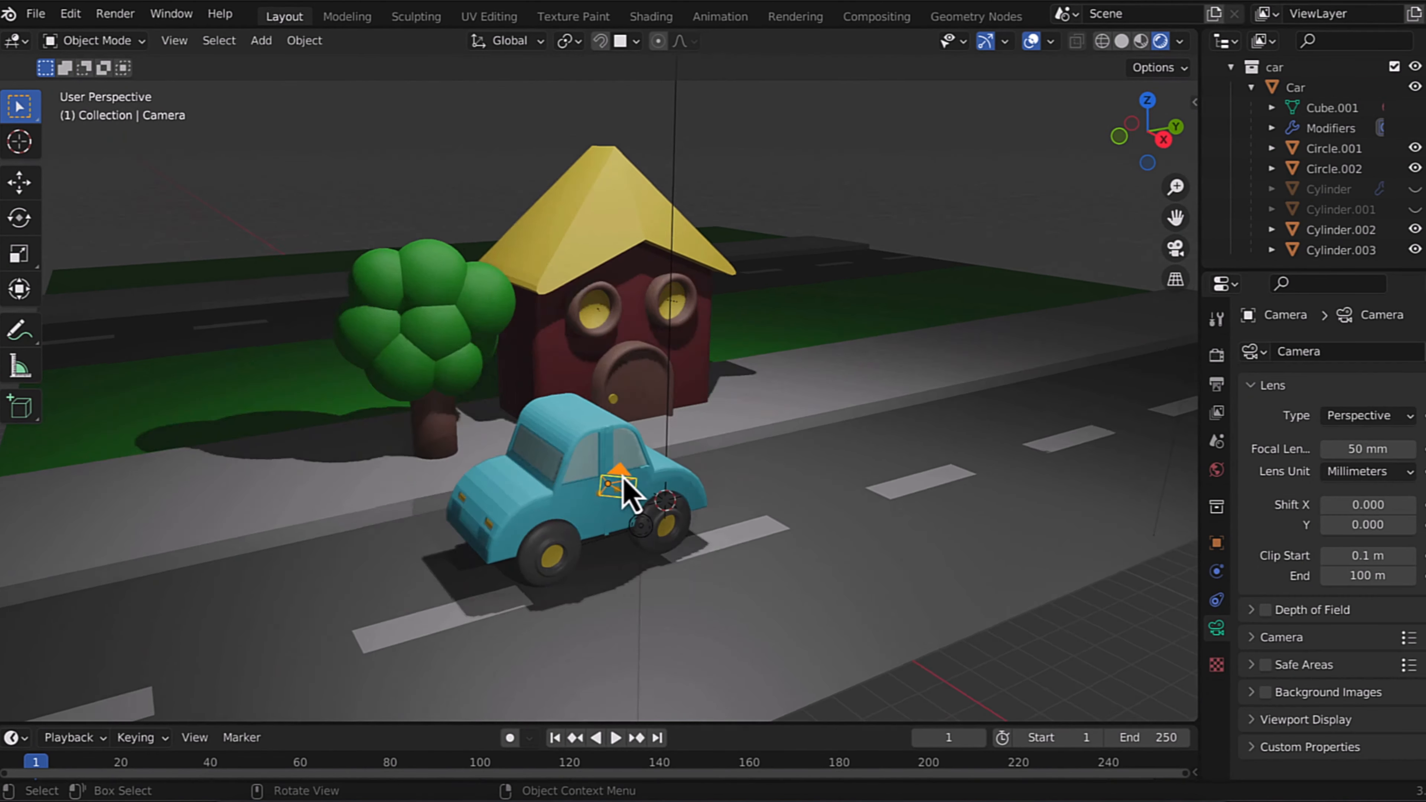
key(KP_0)
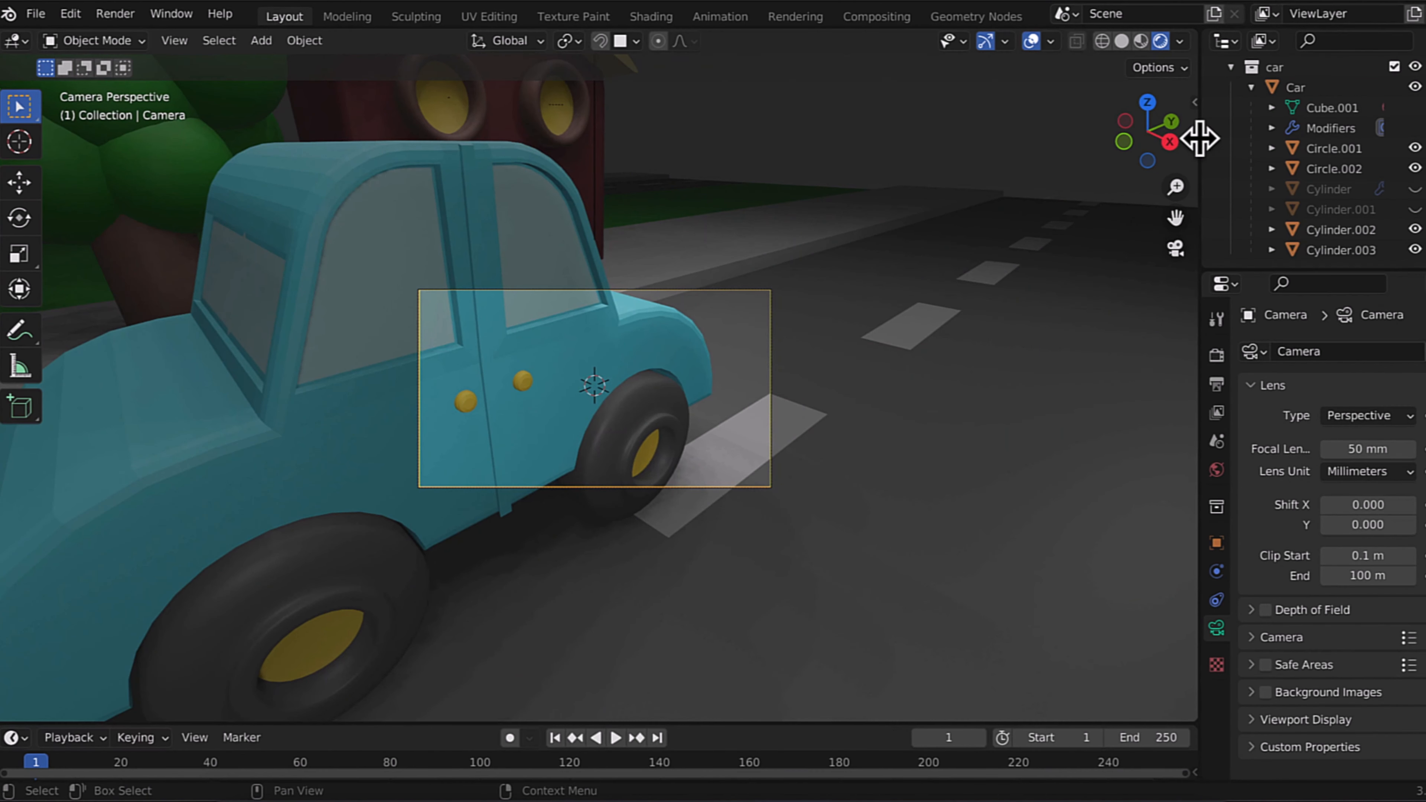
scroll(654, 344, up, 7)
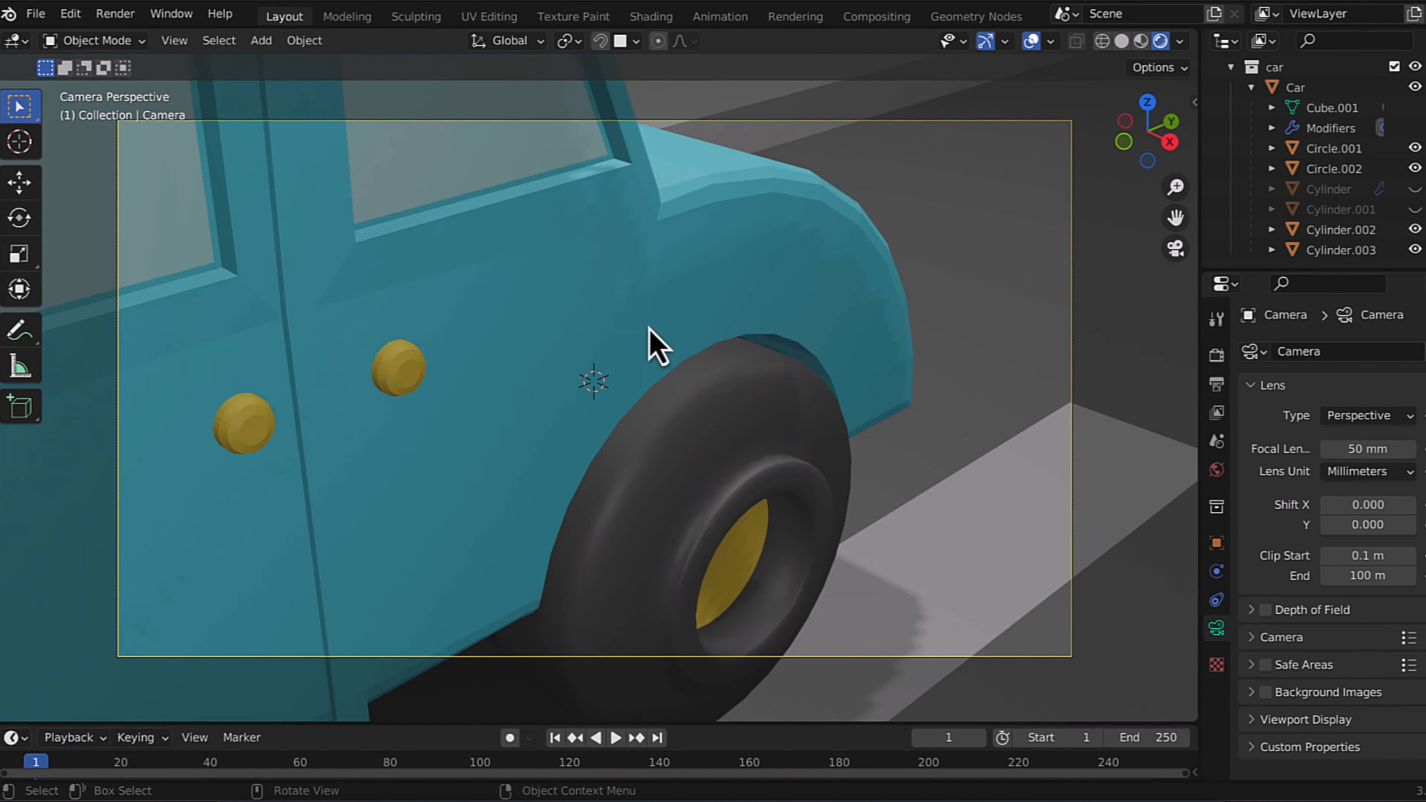
scroll(654, 344, up, 1)
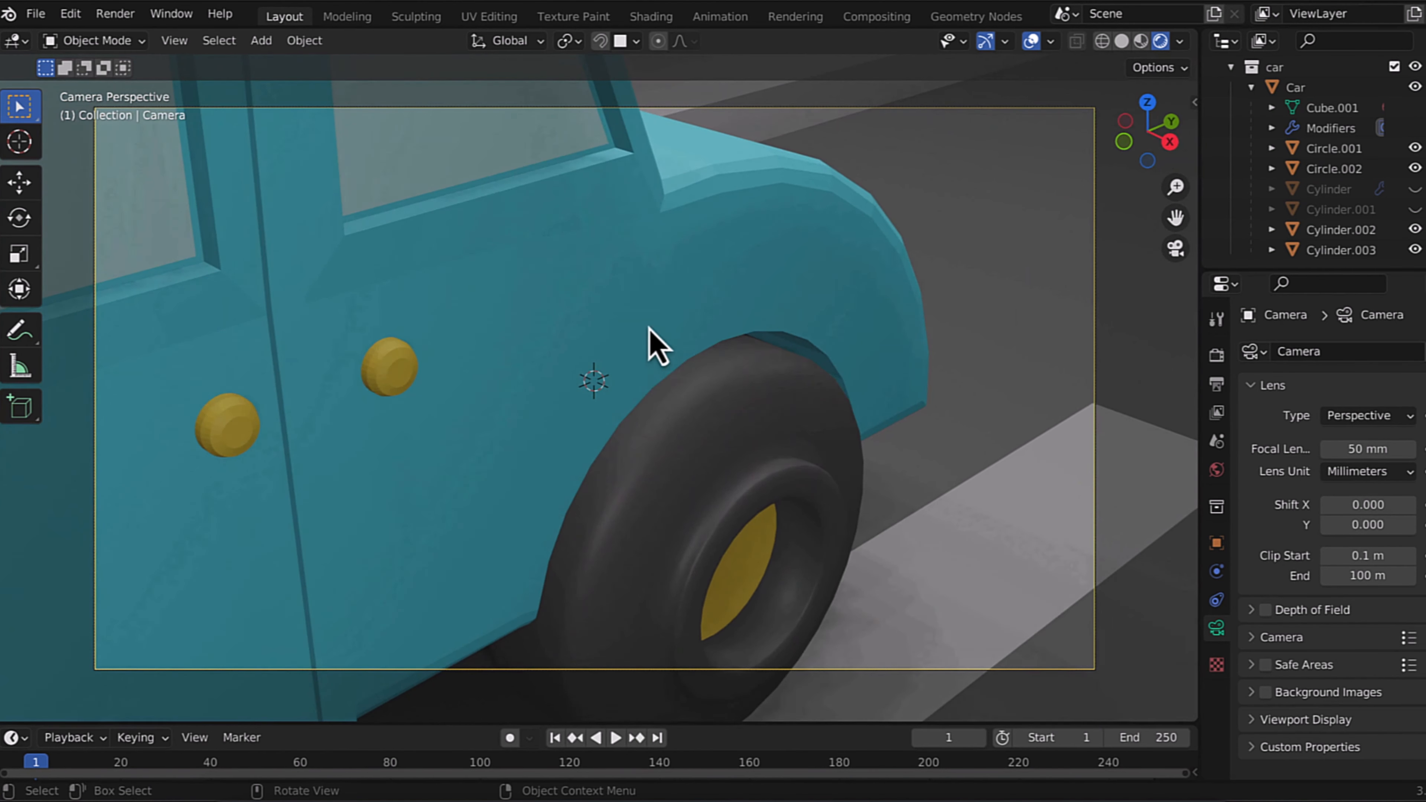
Step: Lock the camera to the view and pull it back to frame the car with the house and tree
key(n)
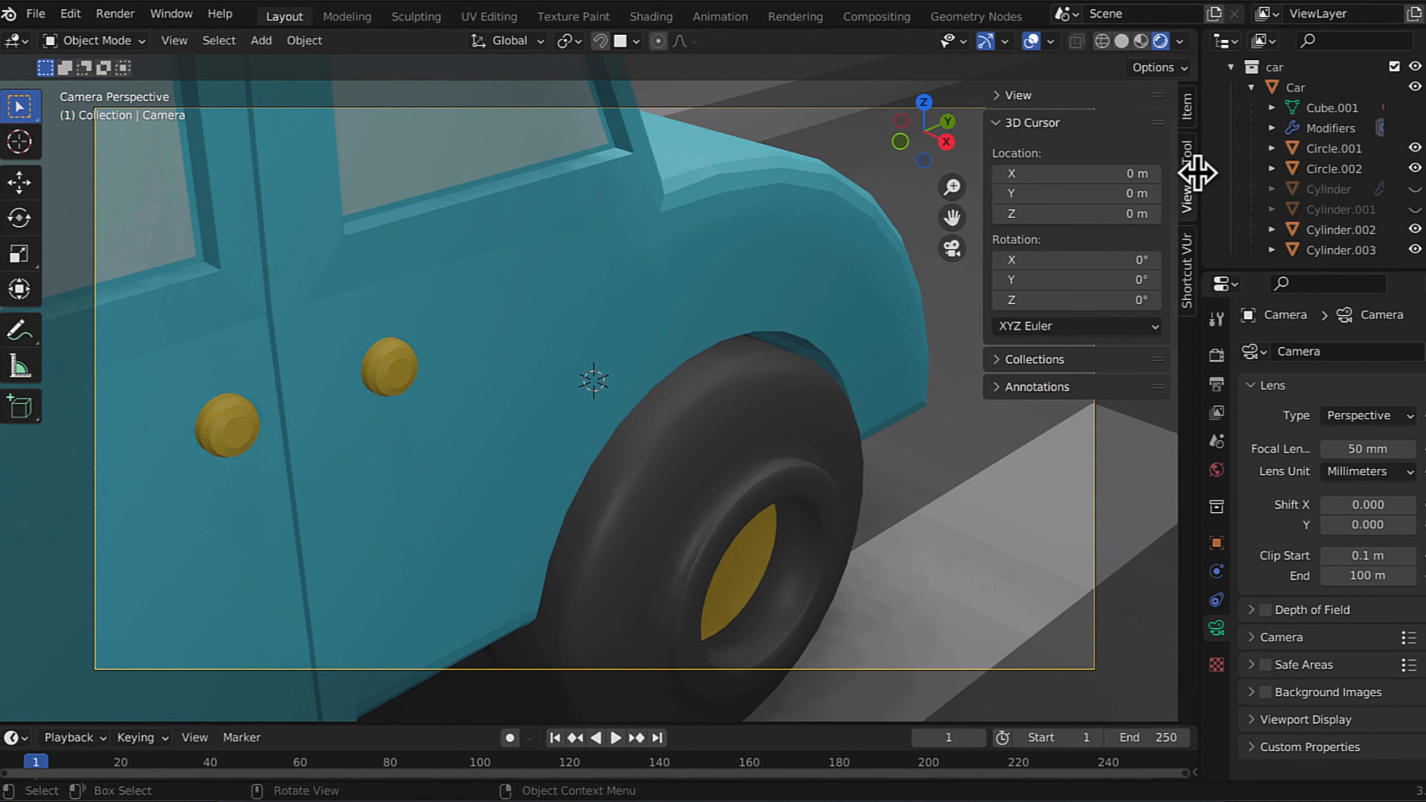
click(999, 99)
click(1003, 96)
click(997, 123)
key(n)
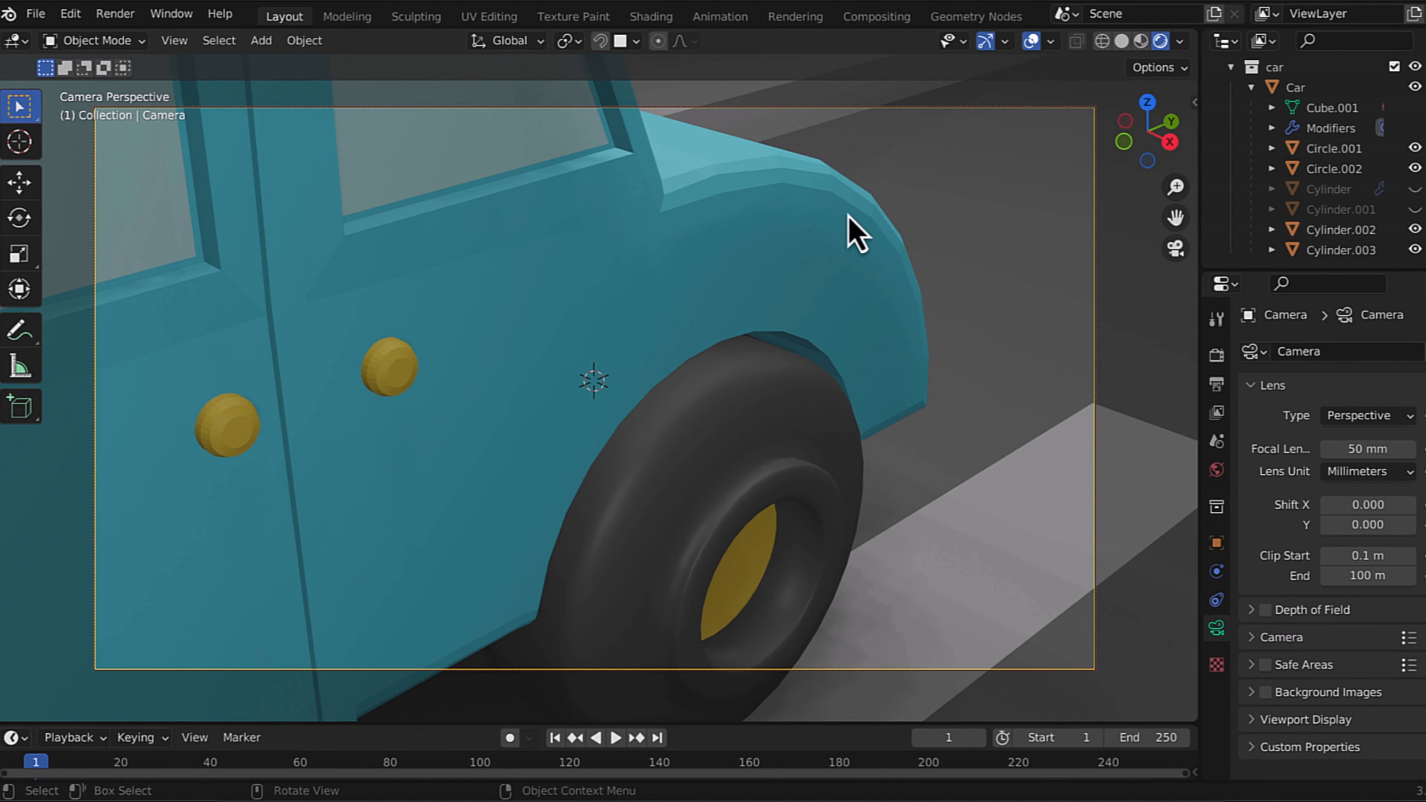
scroll(662, 348, down, 8)
scroll(661, 337, down, 6)
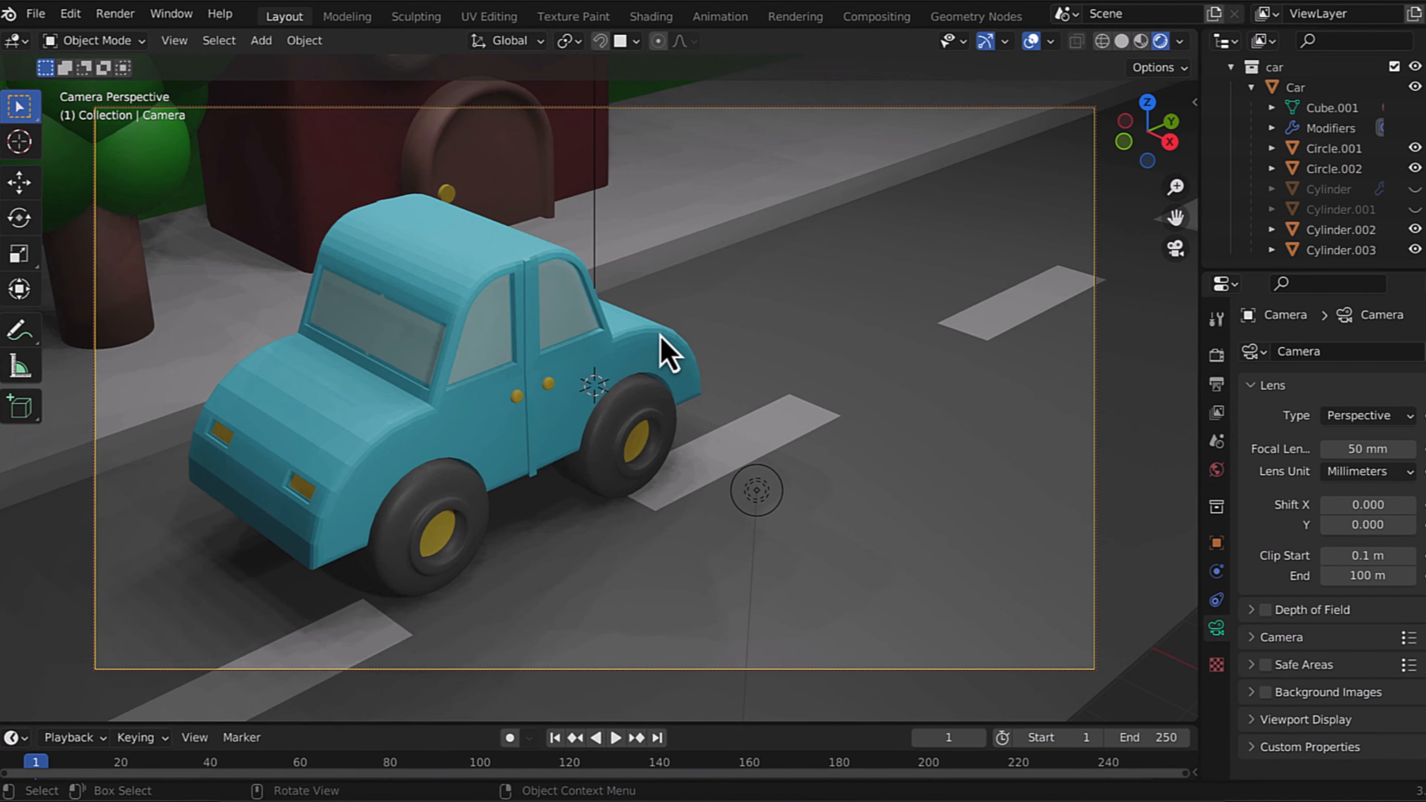
scroll(668, 354, down, 8)
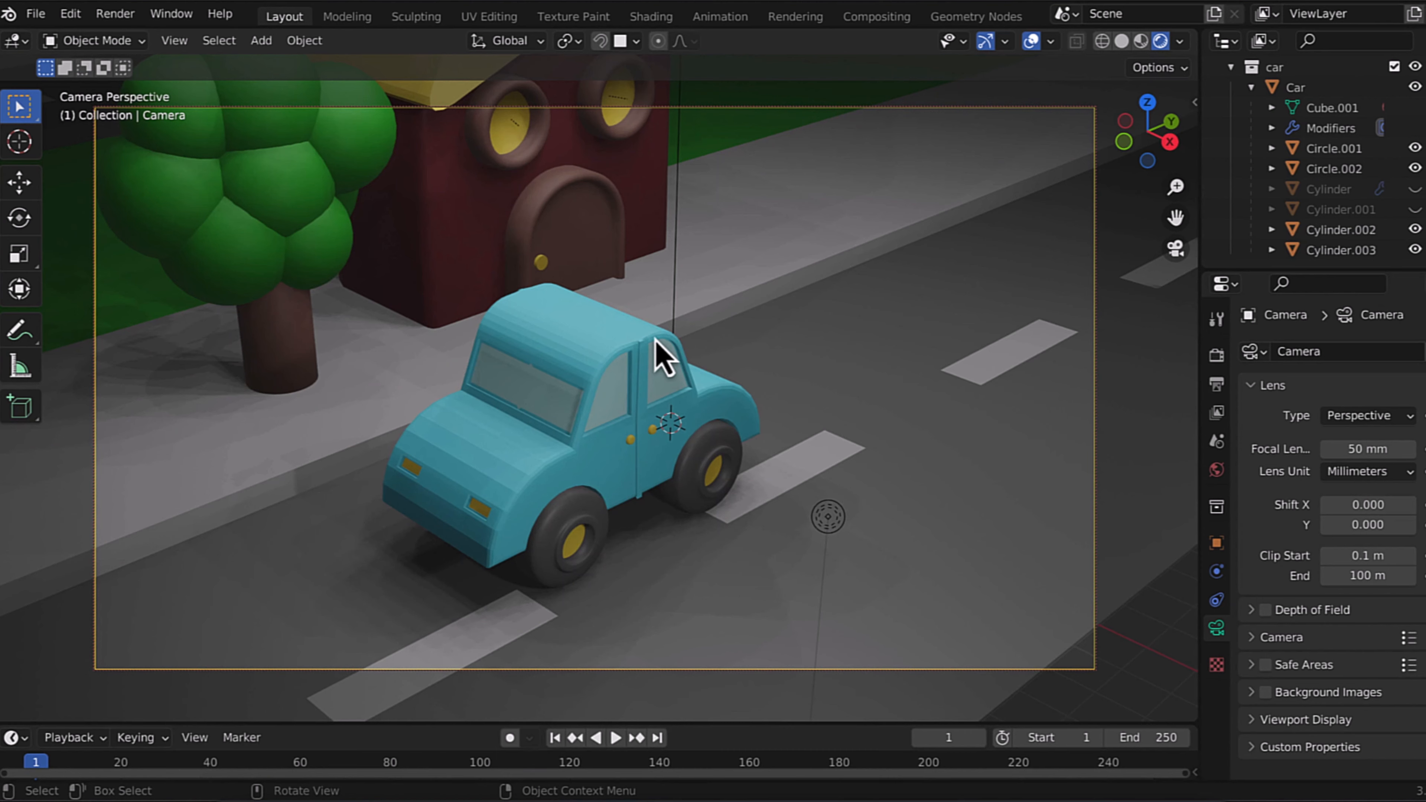
scroll(664, 357, down, 4)
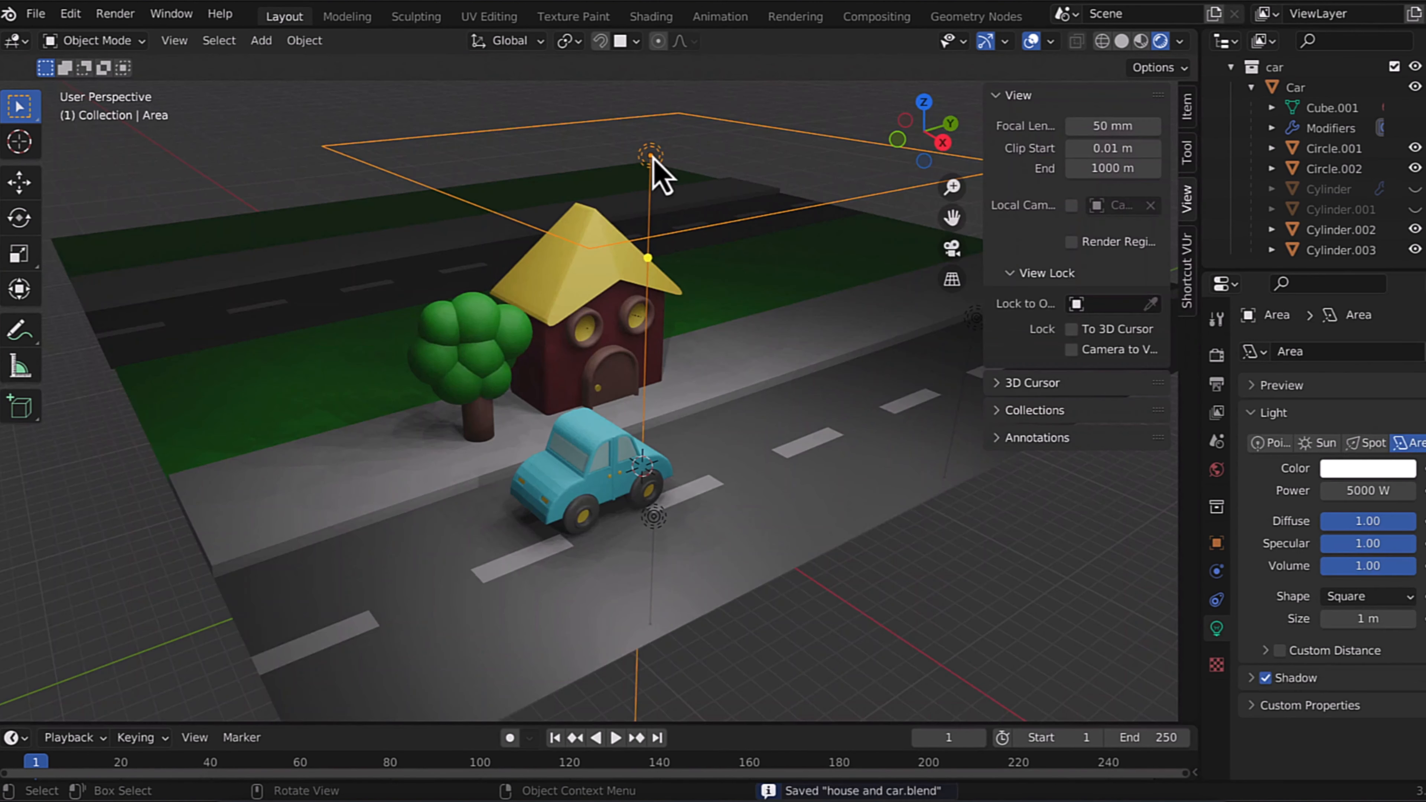
Step: Raise the area light above the house about 4.05 m along the Z axis
key(g)
key(z)
click(716, 399)
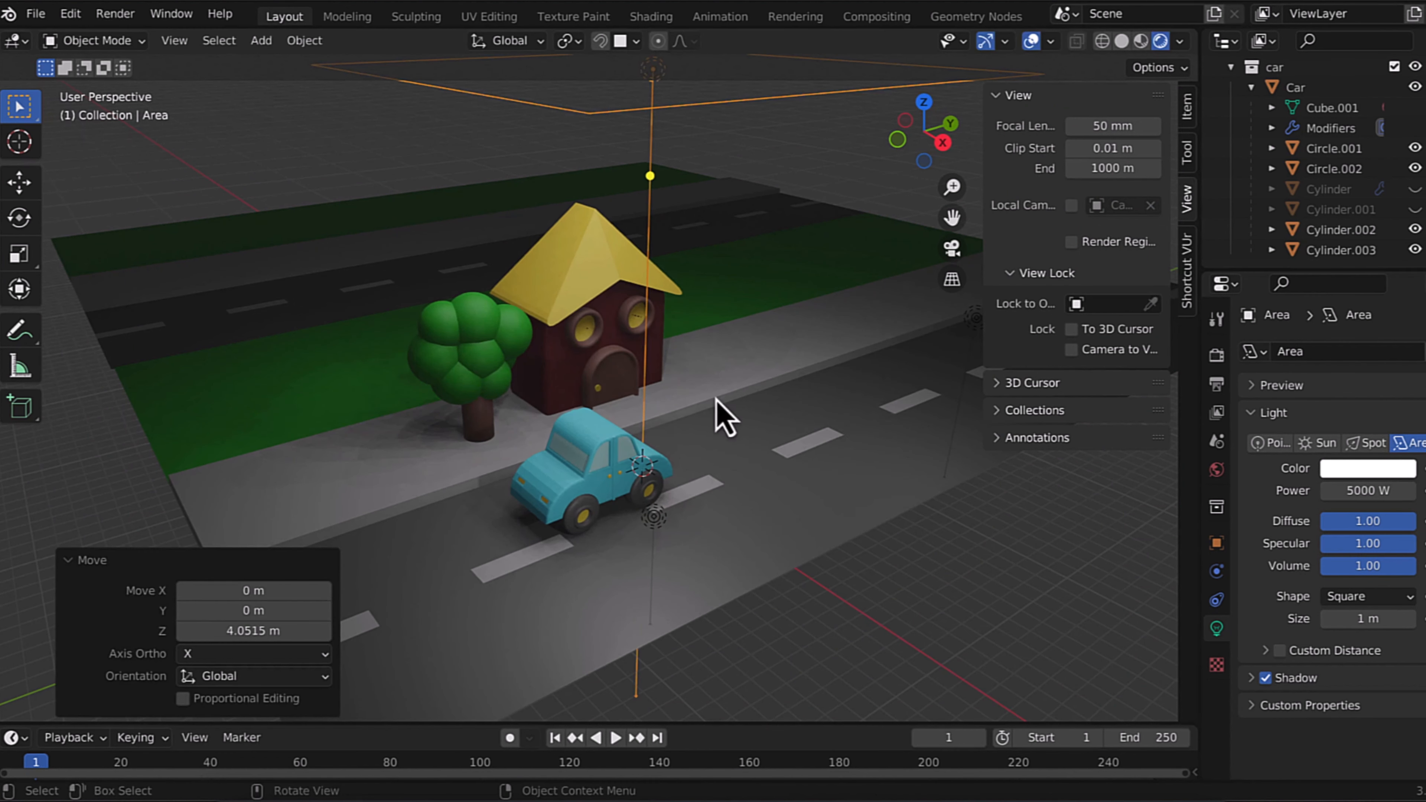
Step: Set the color of the point light over the far part of the road to green, hue 0.394 and saturation 1
click(653, 517)
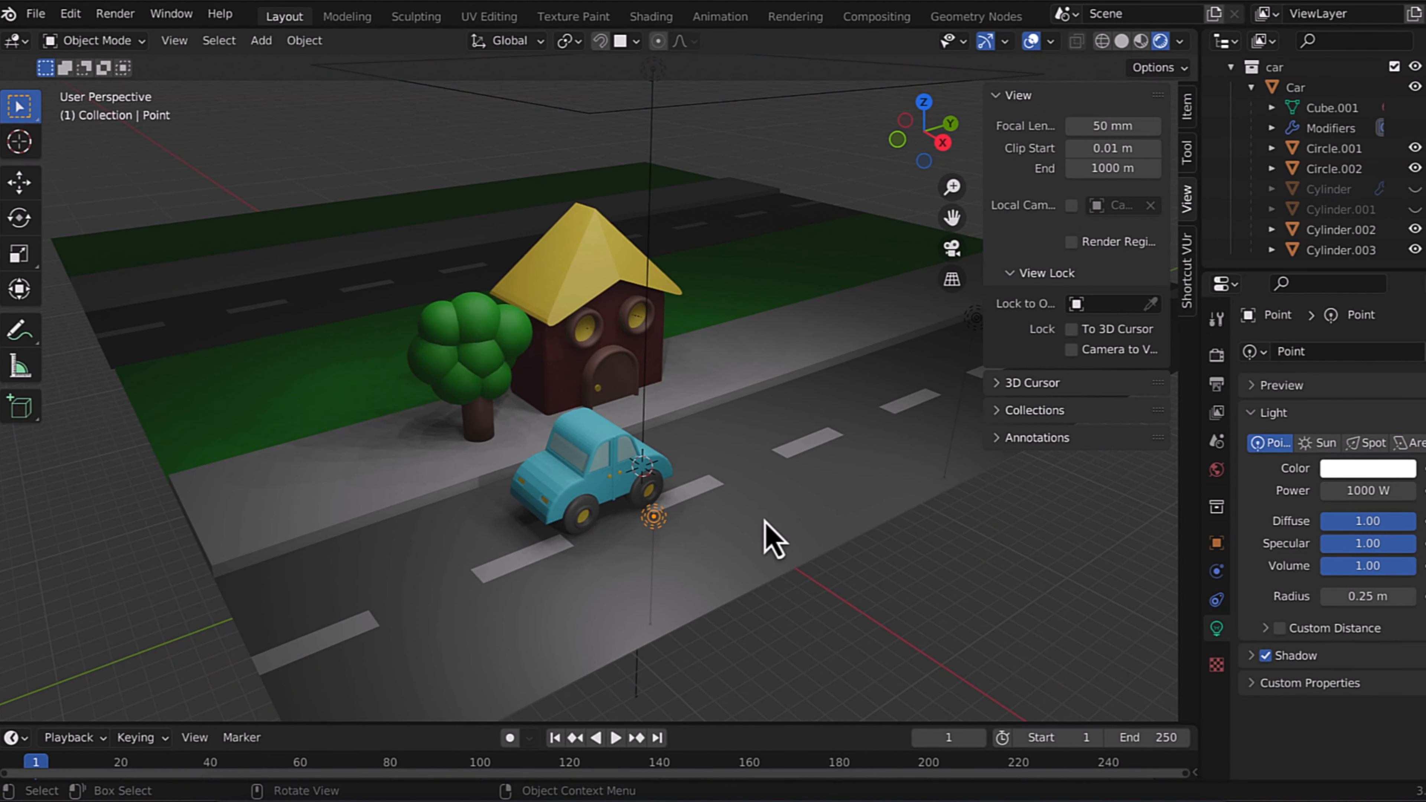
shift+middle_drag(762, 523, 635, 570)
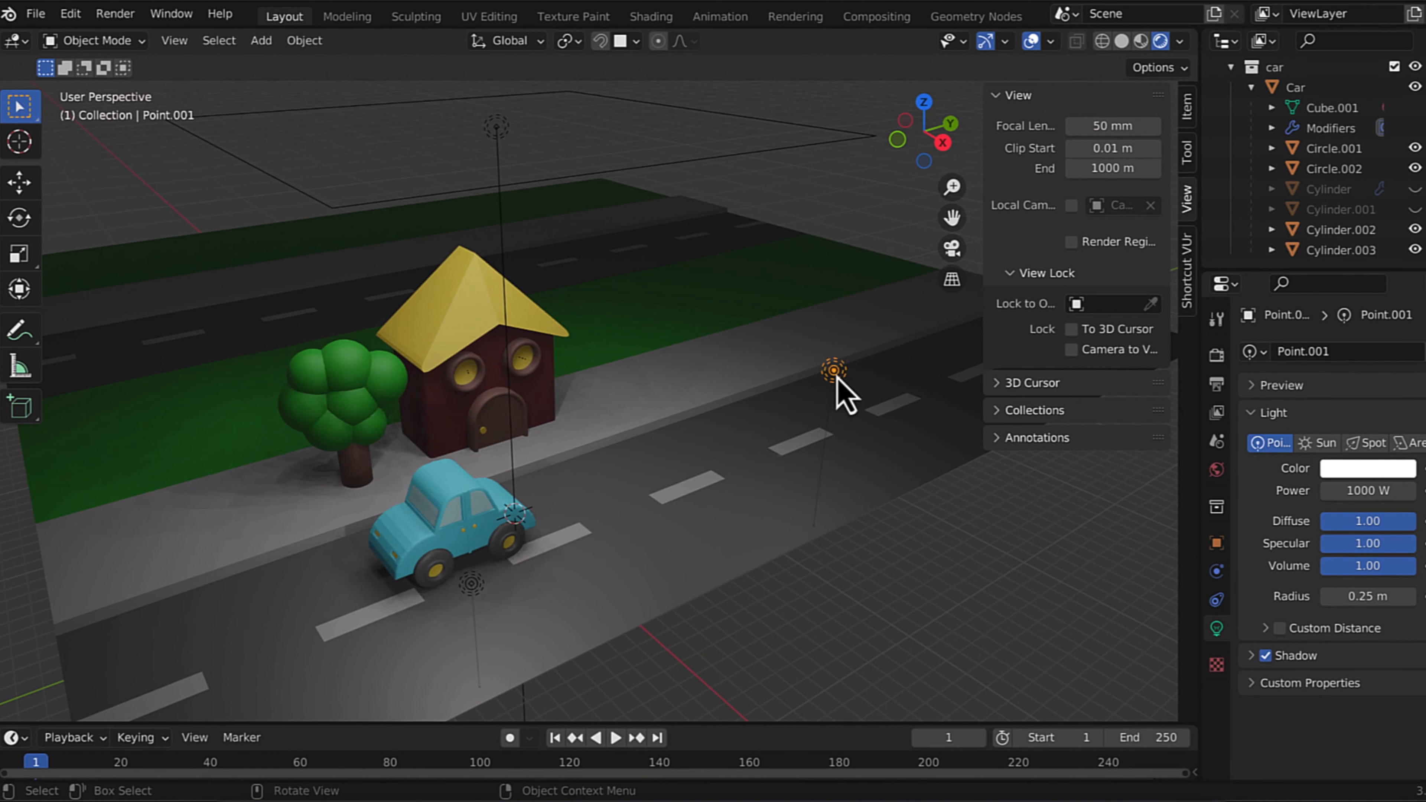
click(1348, 468)
click(1289, 216)
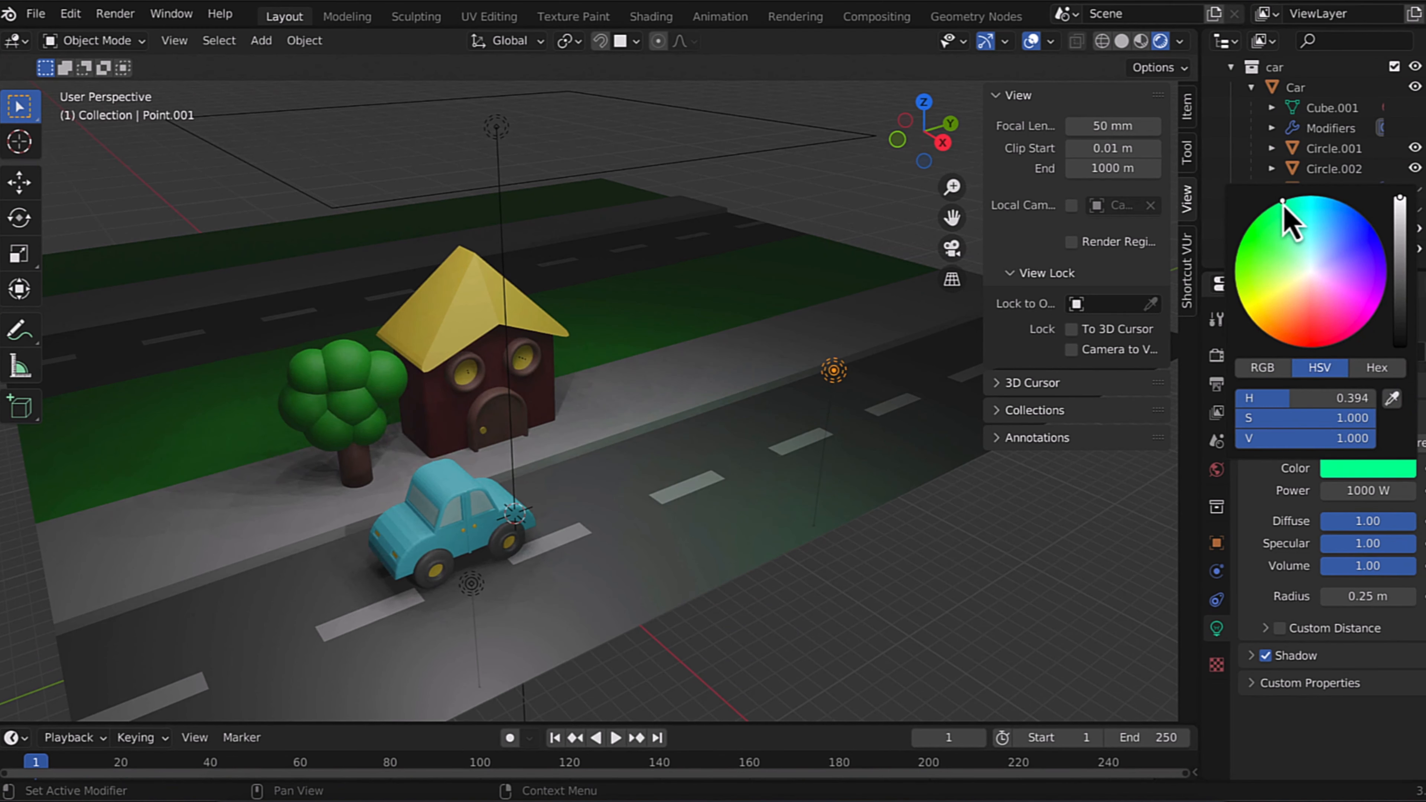
Step: Duplicate the green point light about -32.5 m along the X axis and open the copy's color for editing
key(shift+d)
key(x)
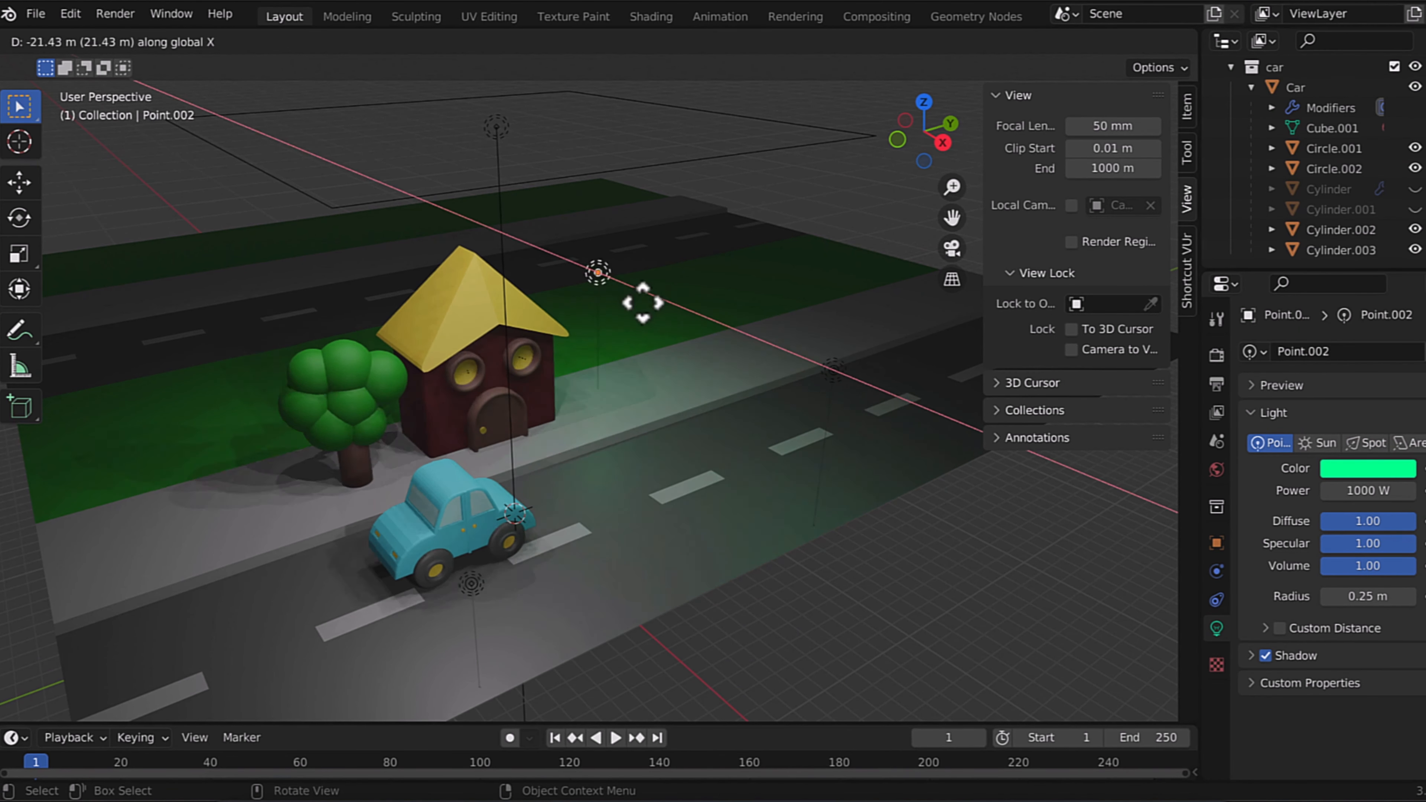
click(579, 238)
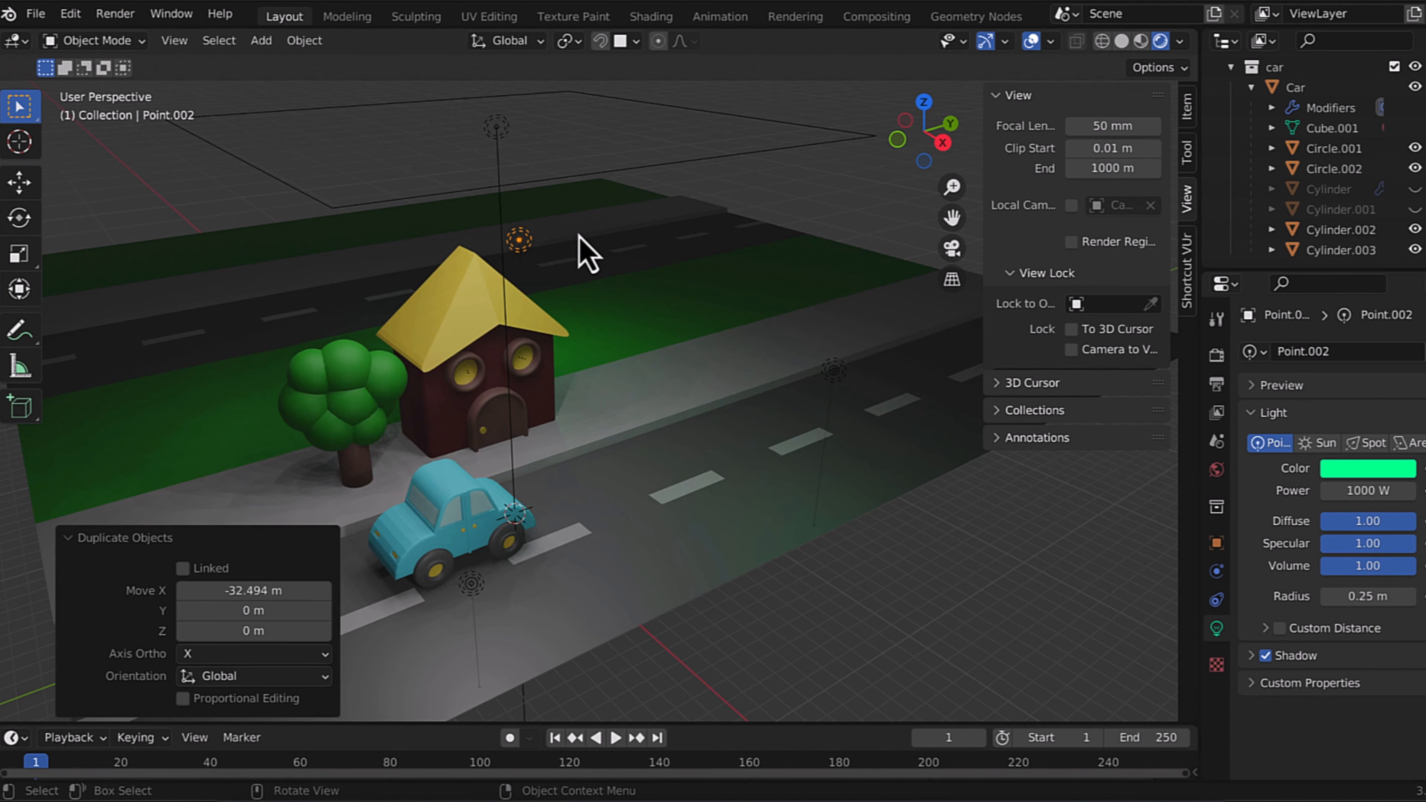
click(1382, 468)
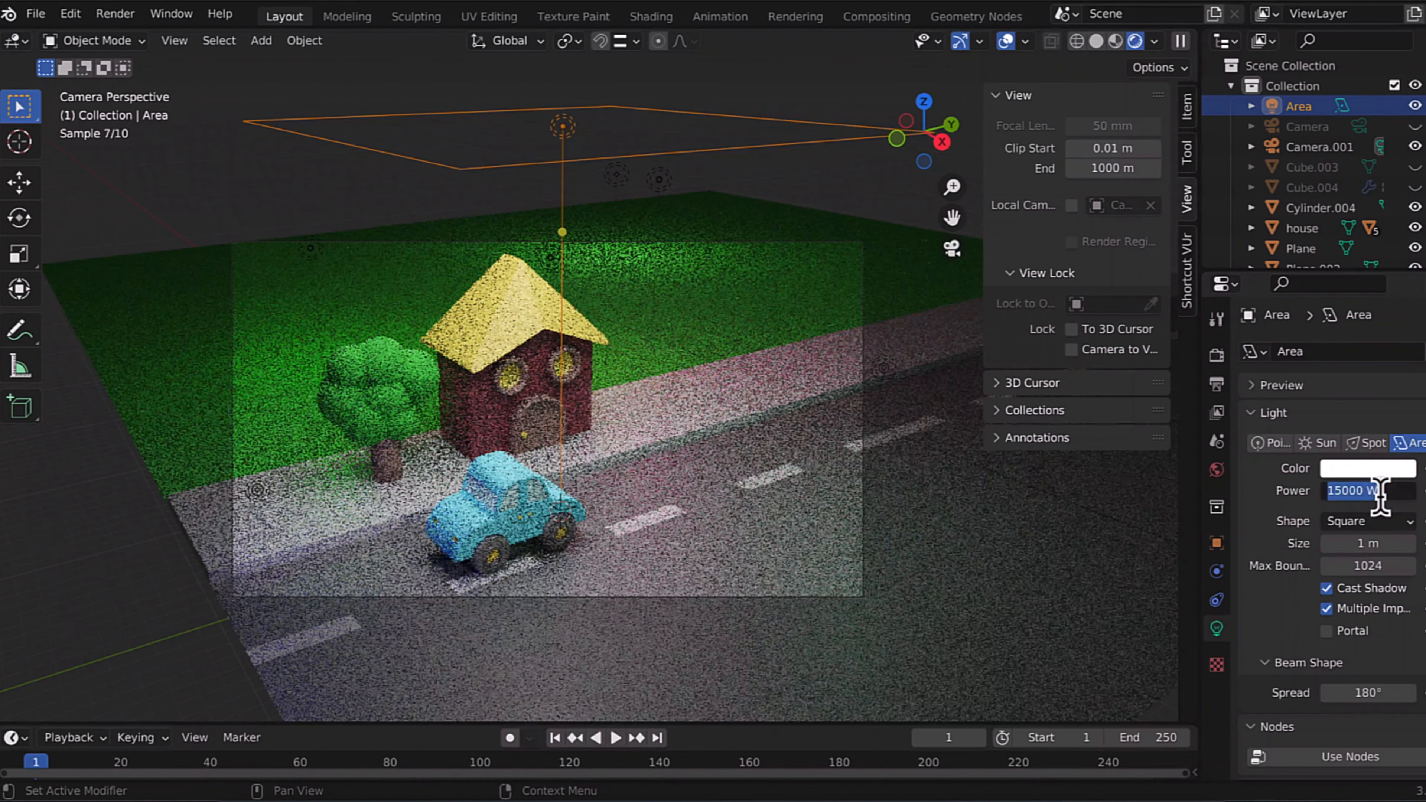
Step: Set the overhead area light's power to 300 W and lower the light along the Z axis
text(300)
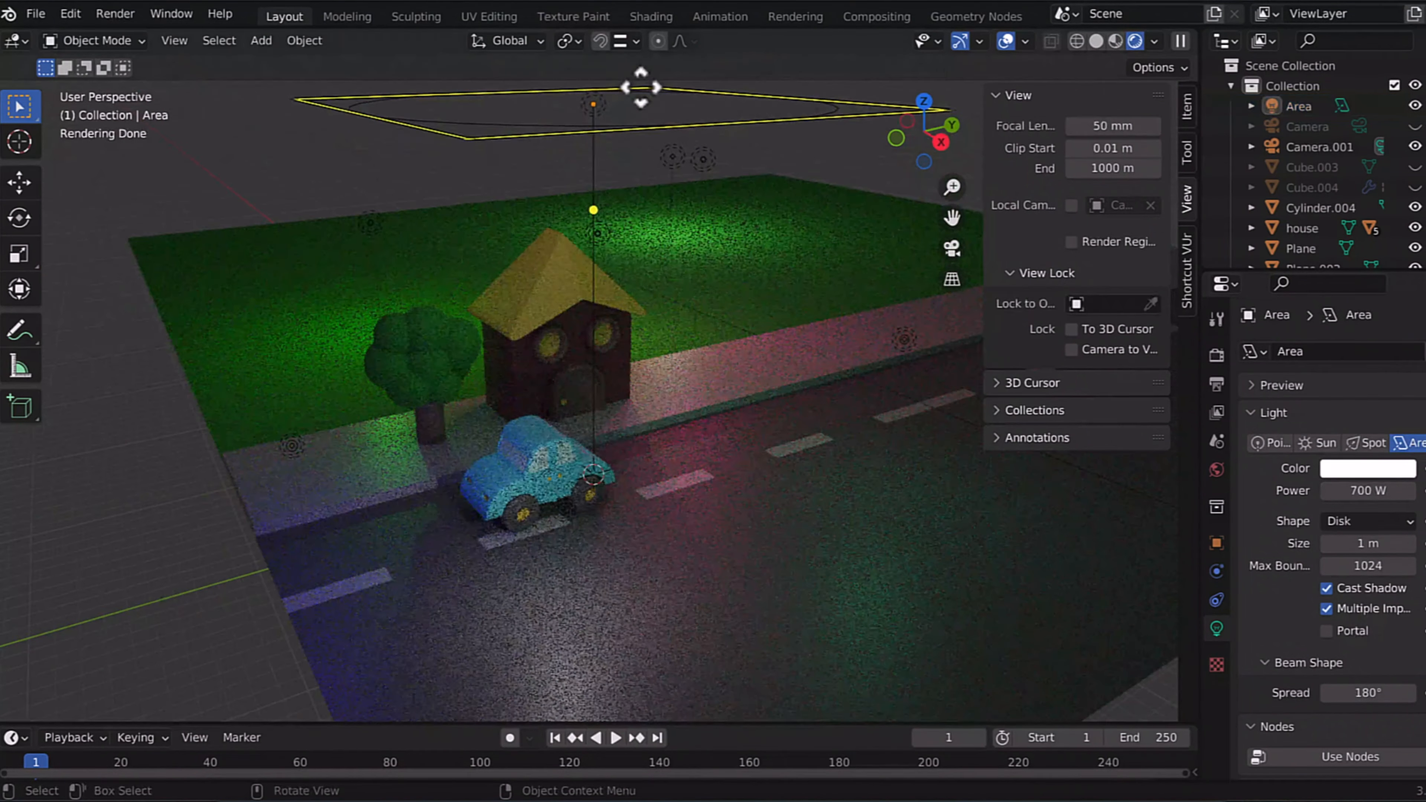
key(g)
key(z)
click(646, 245)
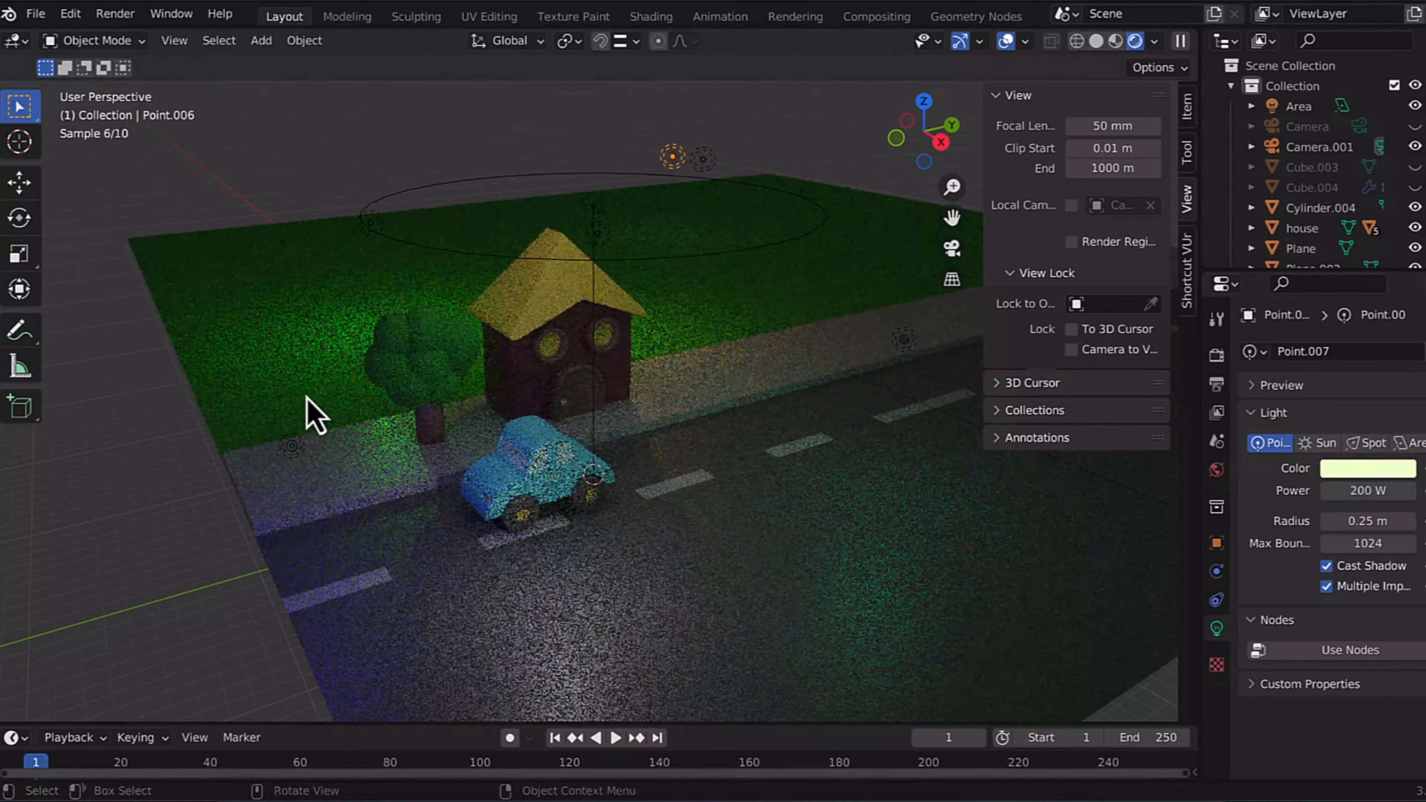
click(601, 224)
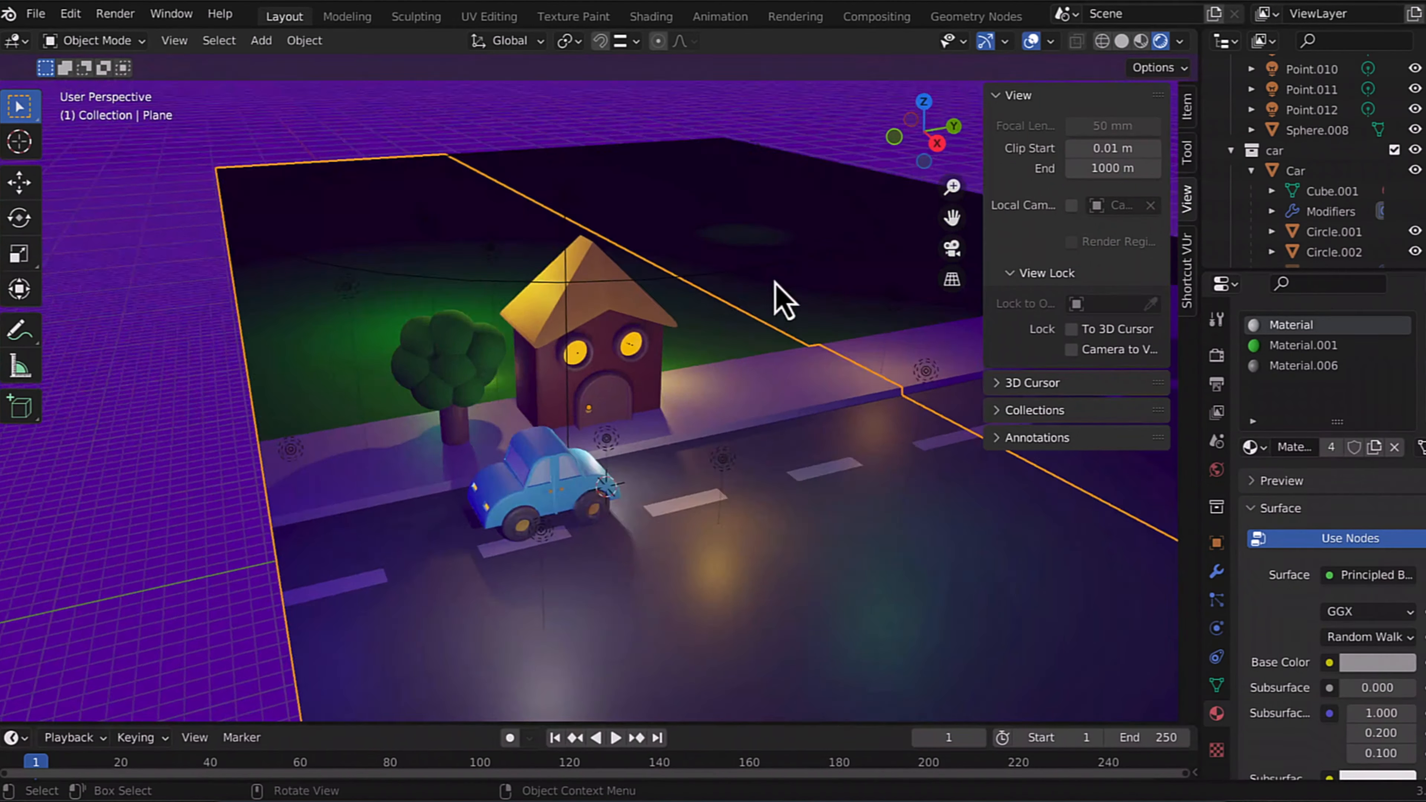
Step: Move the green point light to the lawn behind the house and open its power for editing
key(g)
click(750, 464)
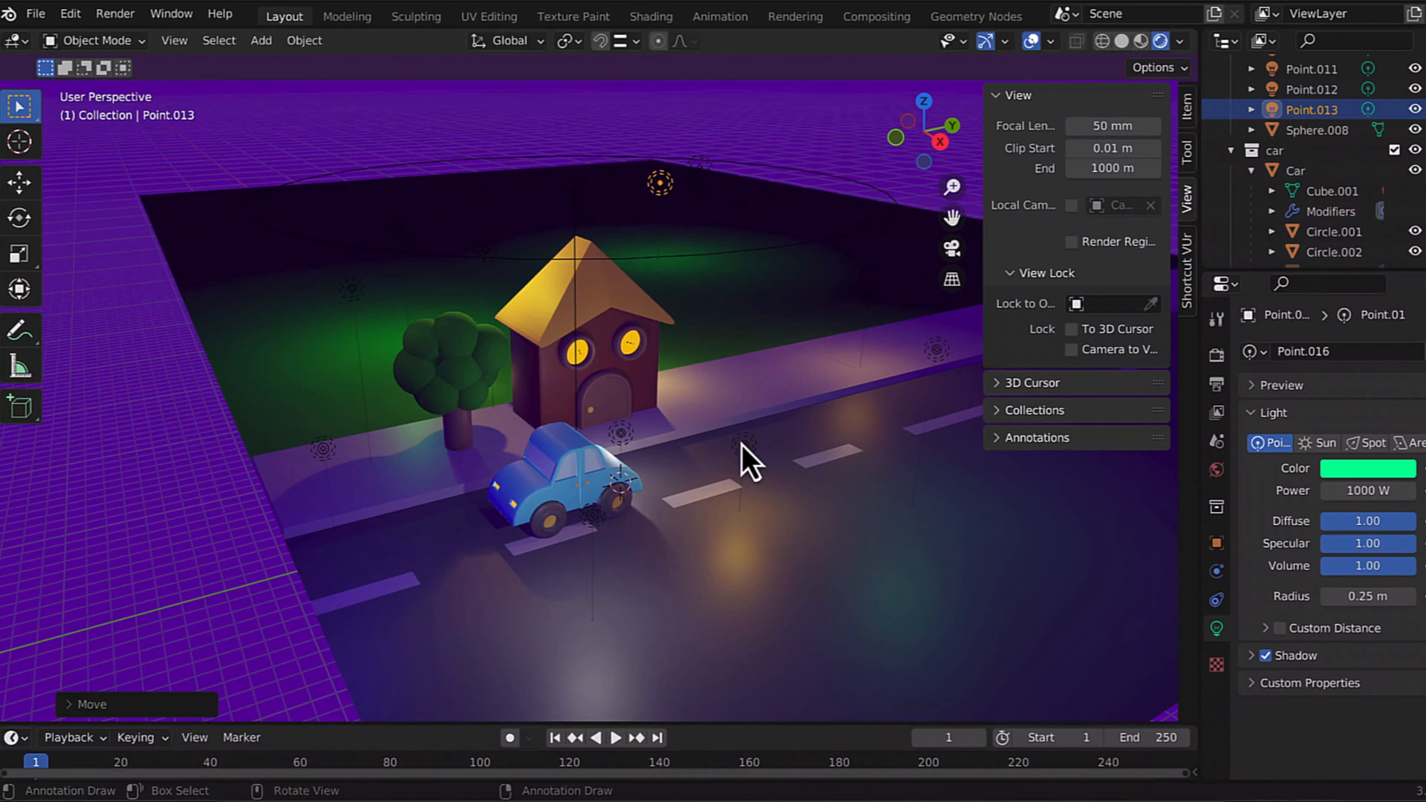
drag(1368, 491, 1369, 494)
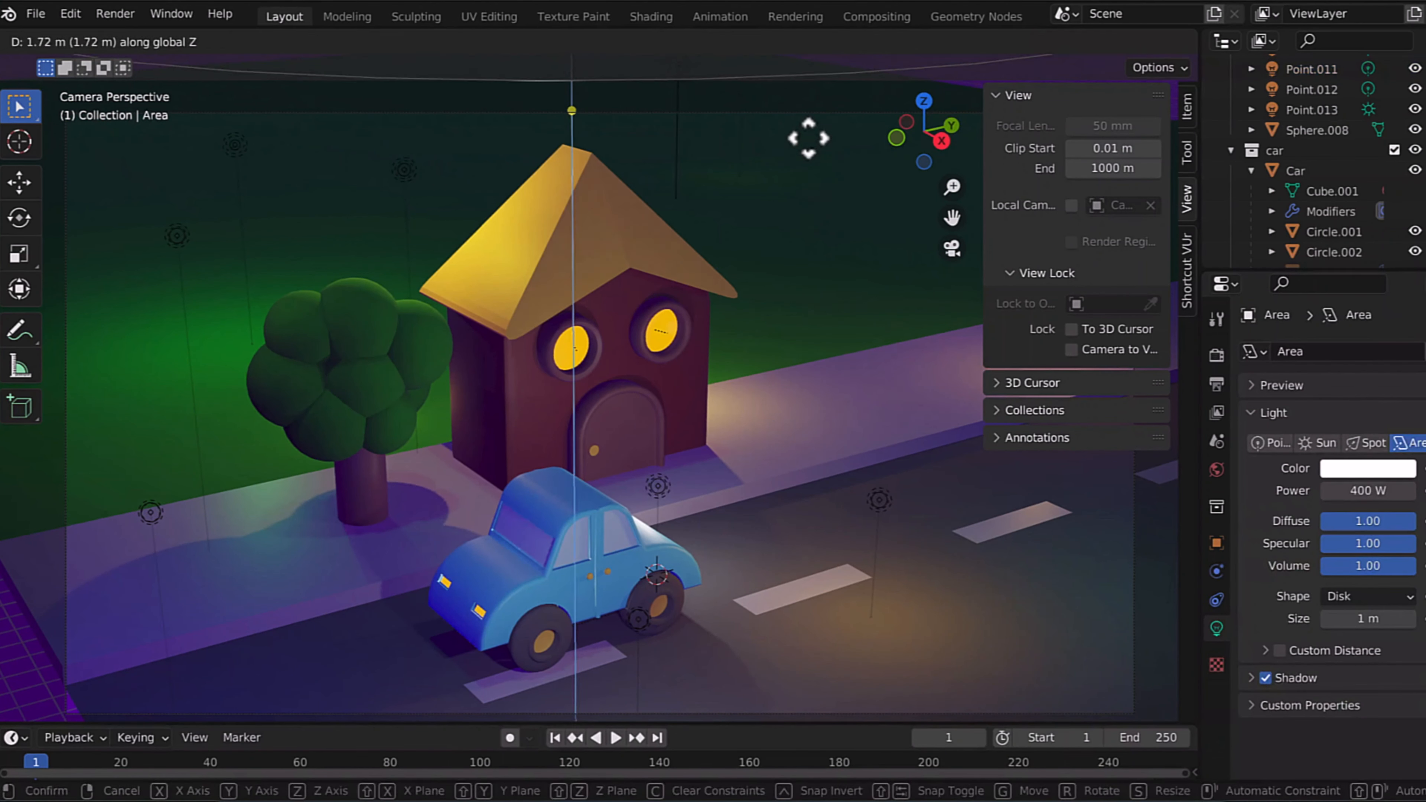
Step: Raise the overhead area light along the Z axis and render the camera view with Cycles
key(Return)
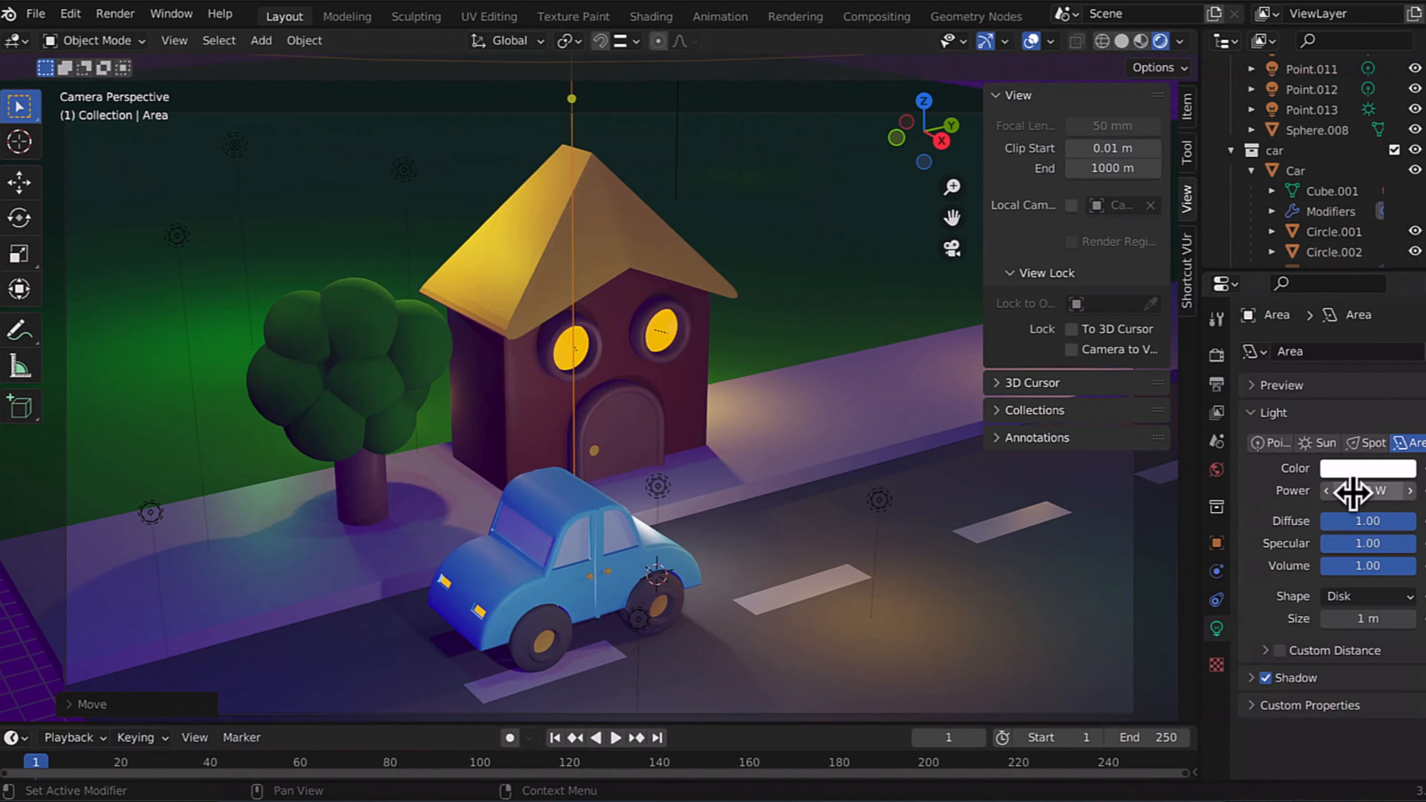
click(1216, 470)
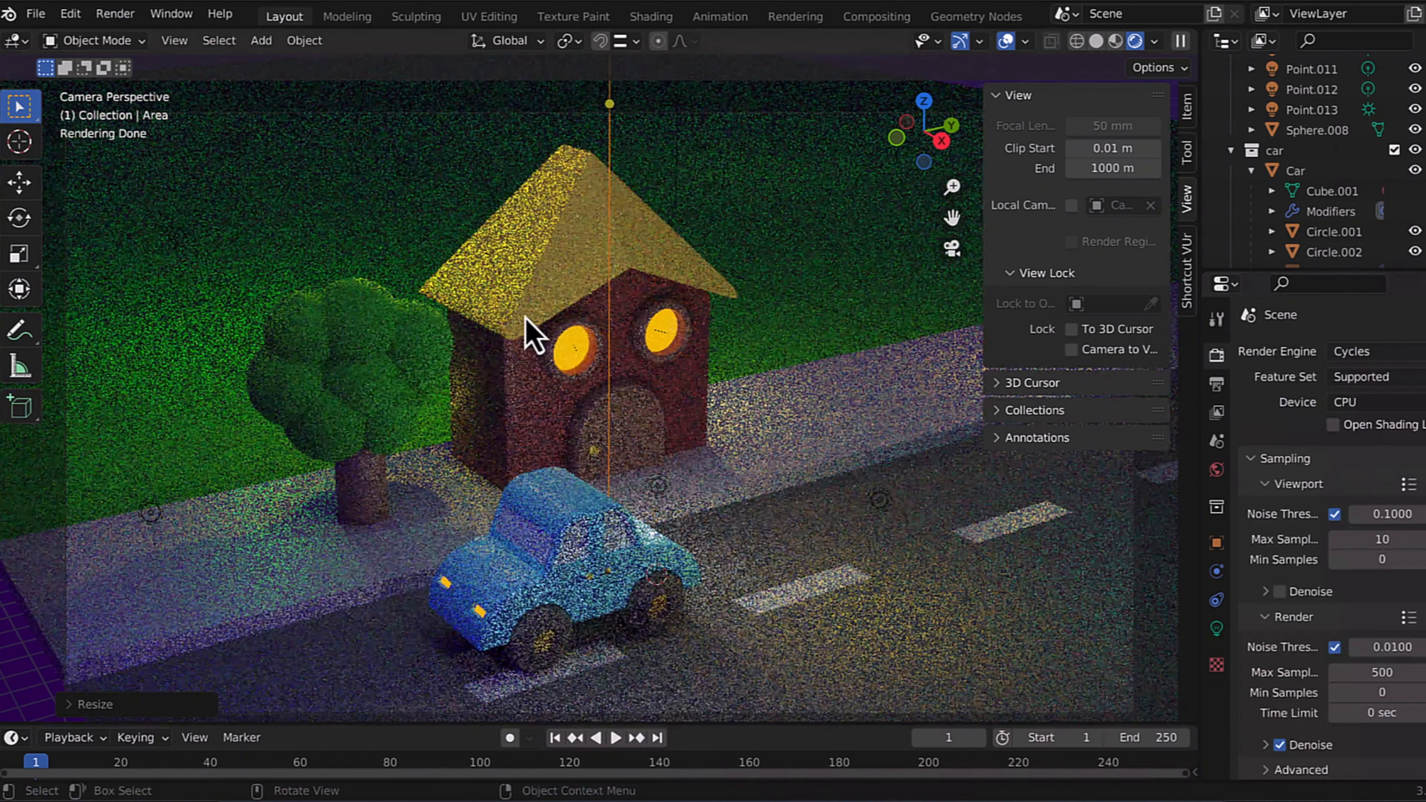
key(F12)
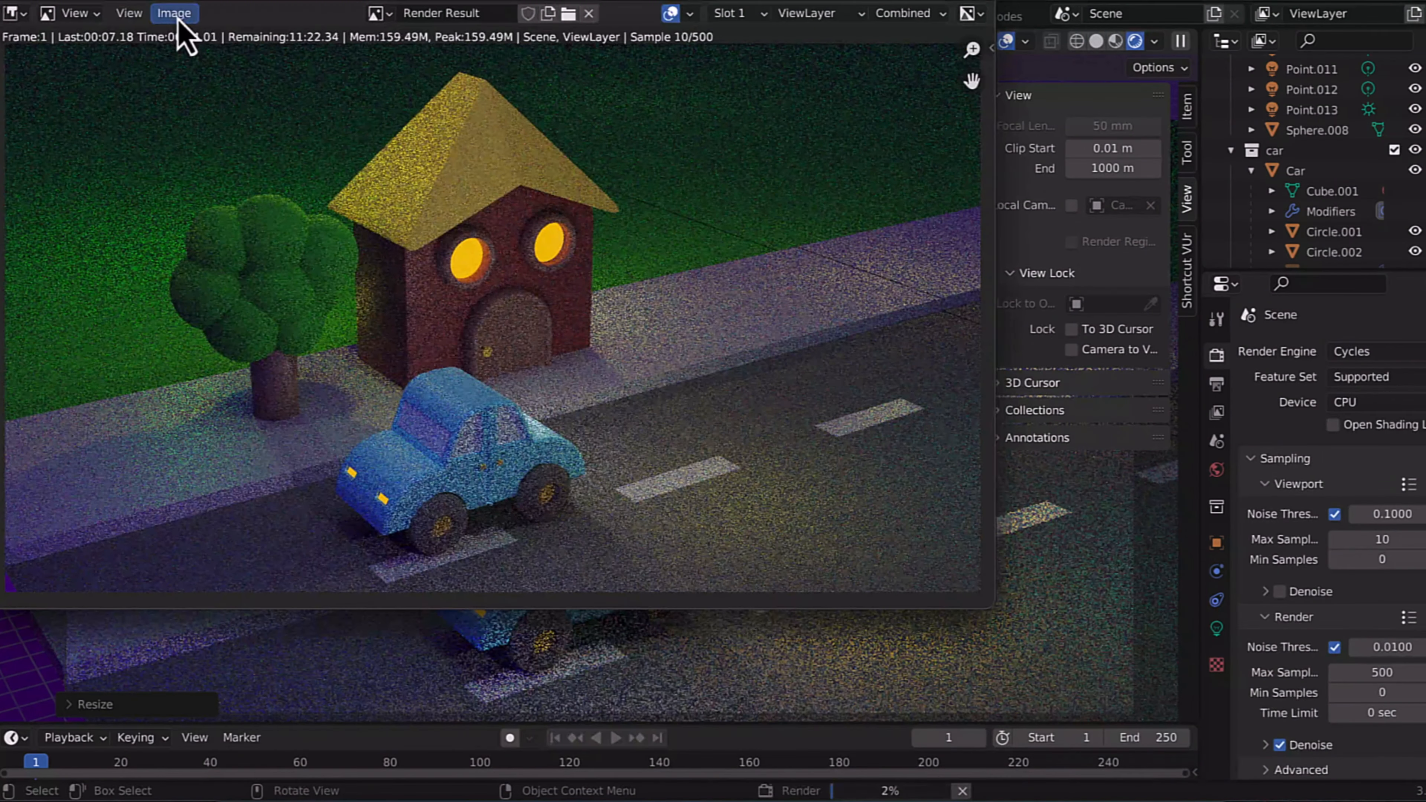
key(Escape)
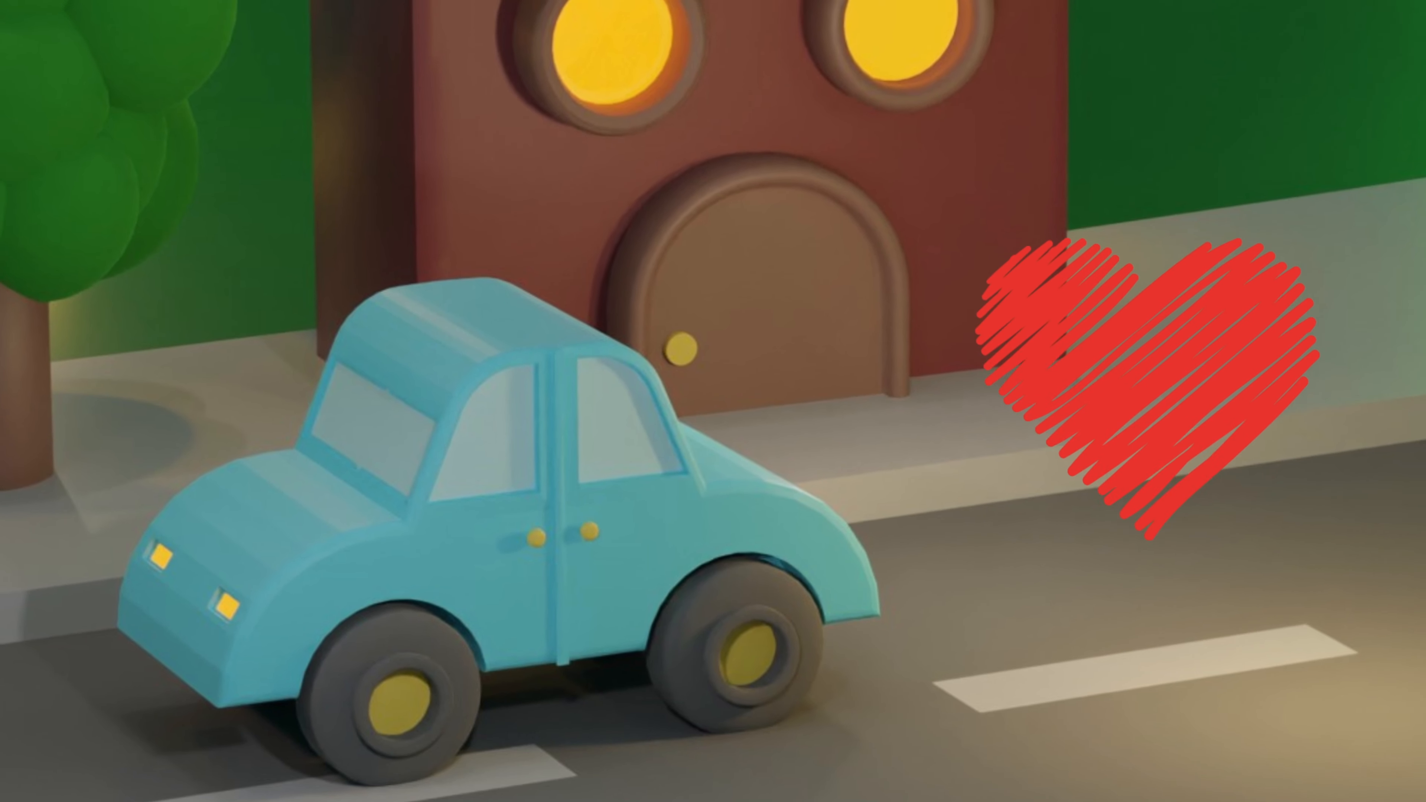